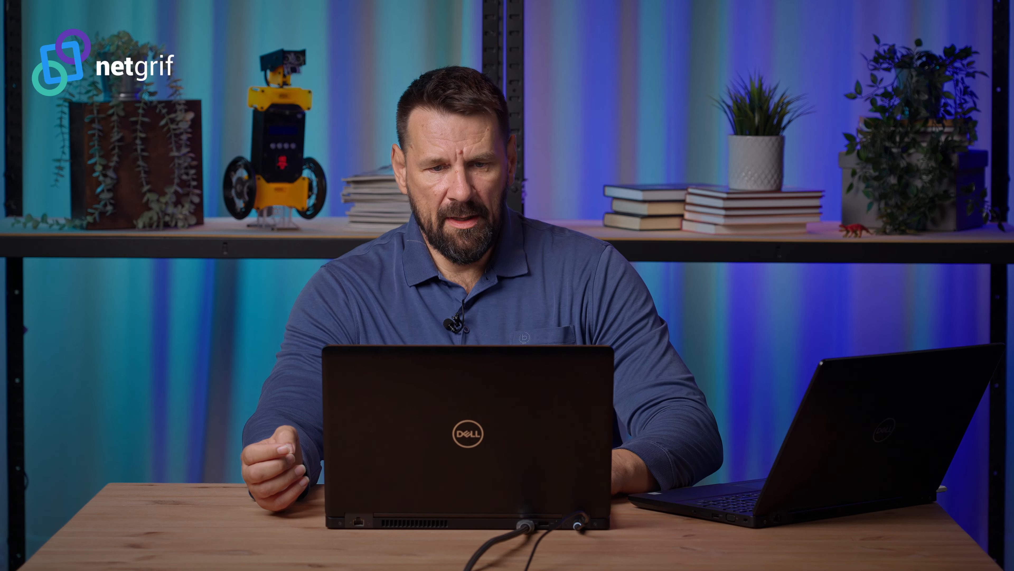
Step: Add a separate task beside Property information in the upper row and label it "Status info"
{"action": "left_click", "coordinate": [424, 72]}
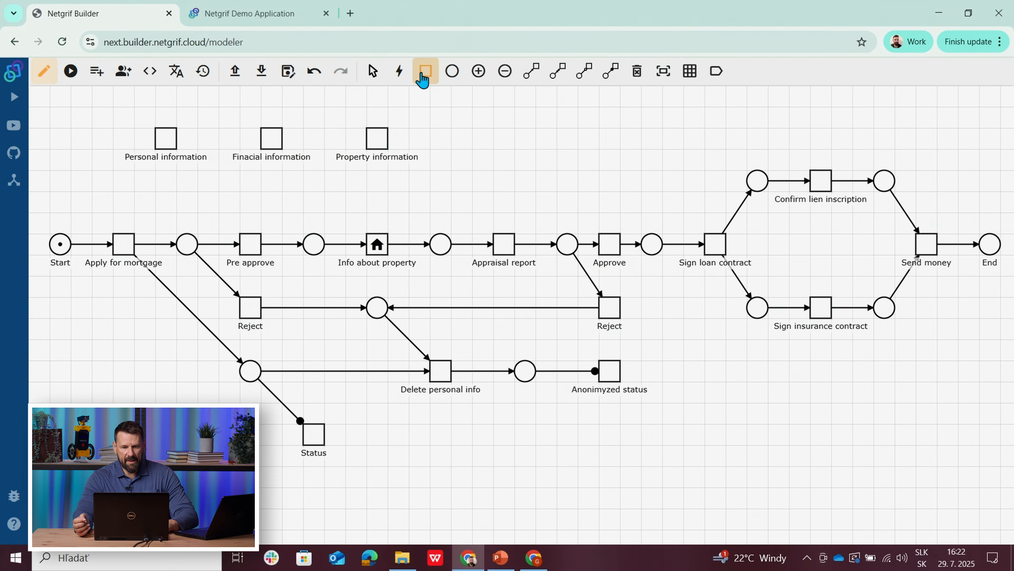
{"action": "right_click", "coordinate": [484, 144]}
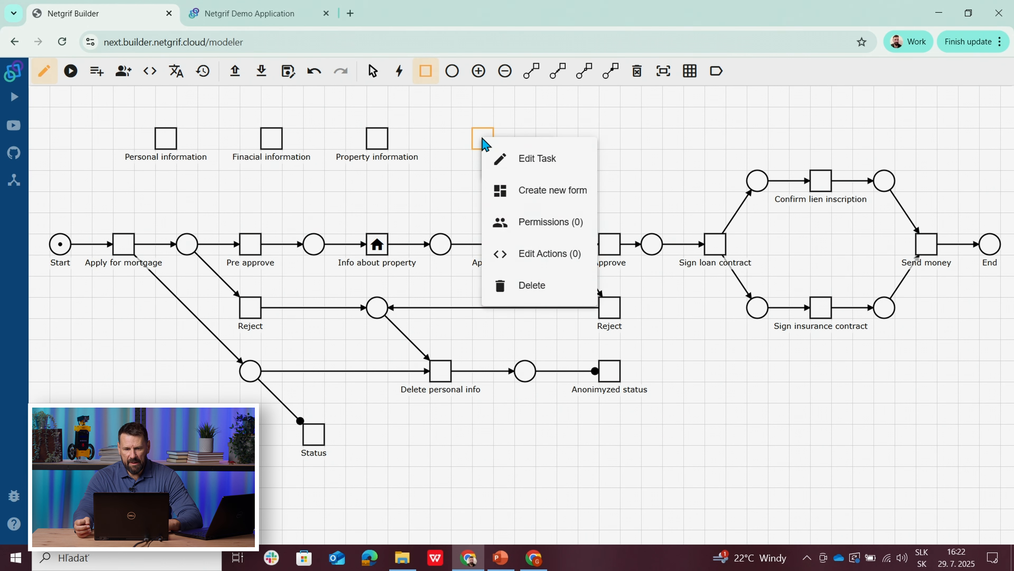
{"action": "left_click", "coordinate": [521, 160]}
{"action": "left_click", "coordinate": [333, 210]}
{"action": "type", "text": "Status info"}
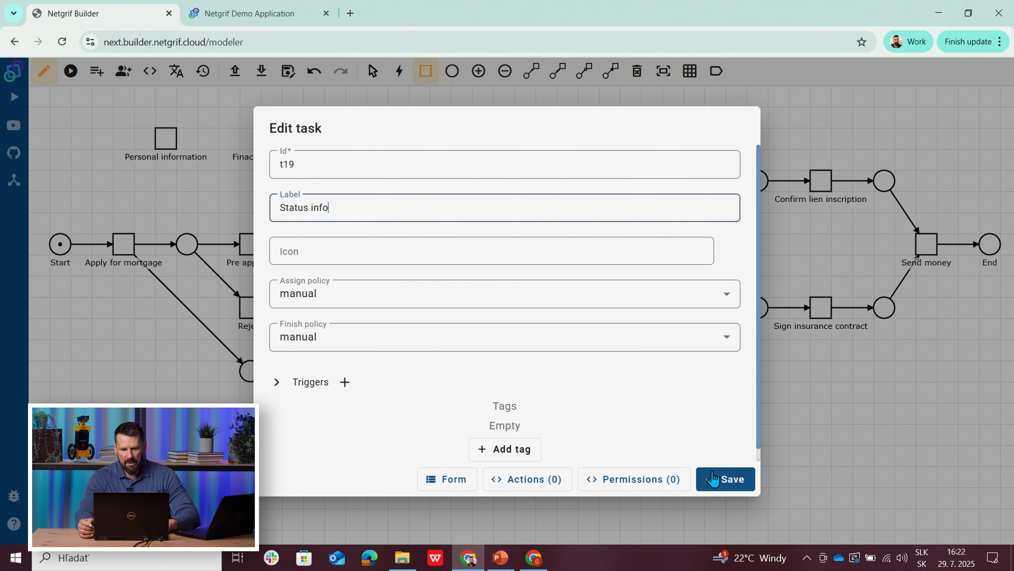
{"action": "left_click", "coordinate": [713, 478]}
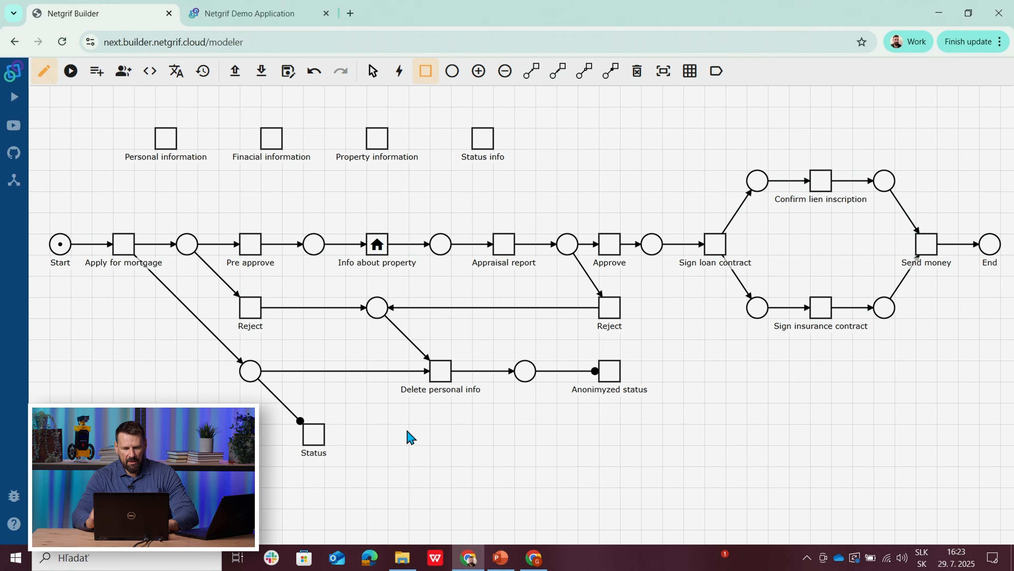
Step: Create a form for the Status task and place a new simple task reference field across all four columns of its first row
{"action": "right_click", "coordinate": [317, 440]}
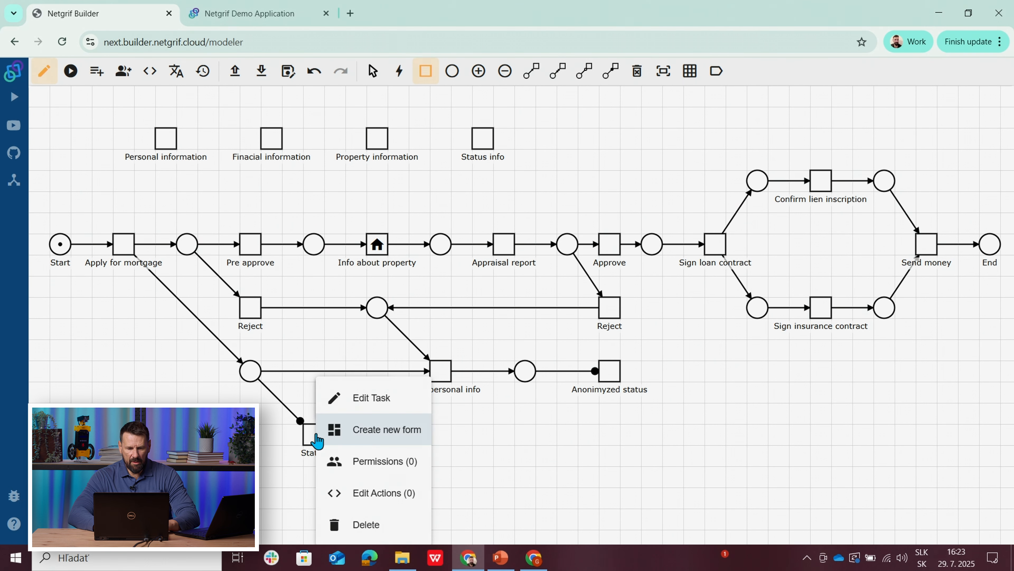
{"action": "left_click", "coordinate": [355, 431]}
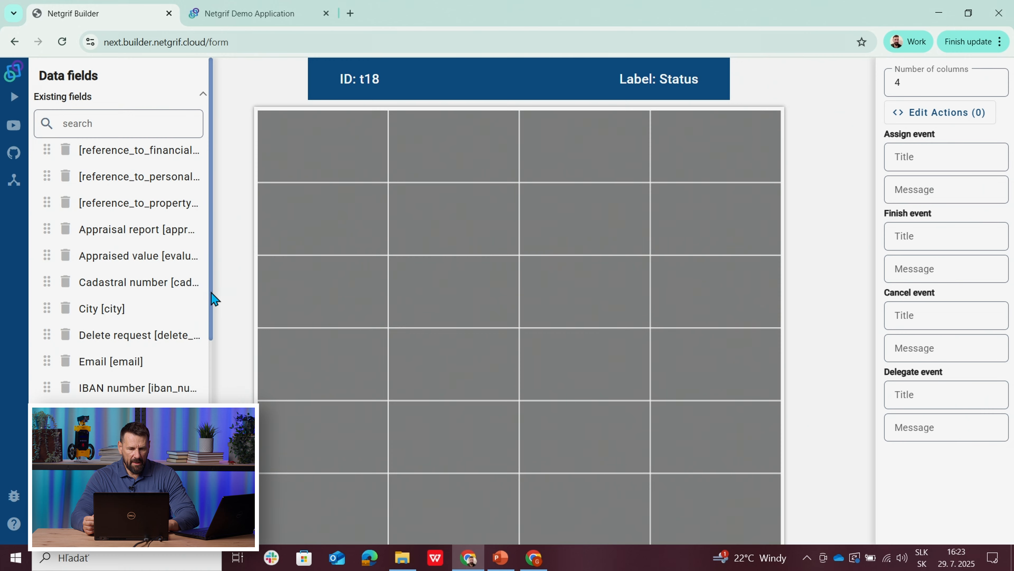
{"action": "left_click_drag", "start_coordinate": [214, 301], "coordinate": [230, 509]}
{"action": "left_click", "coordinate": [95, 496]}
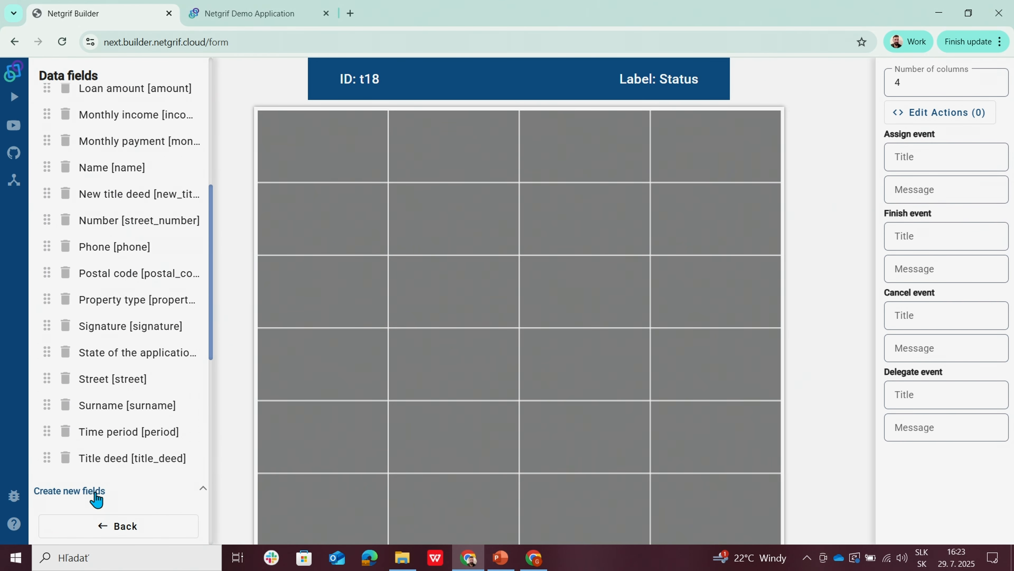
{"action": "left_click_drag", "start_coordinate": [214, 325], "coordinate": [215, 507]}
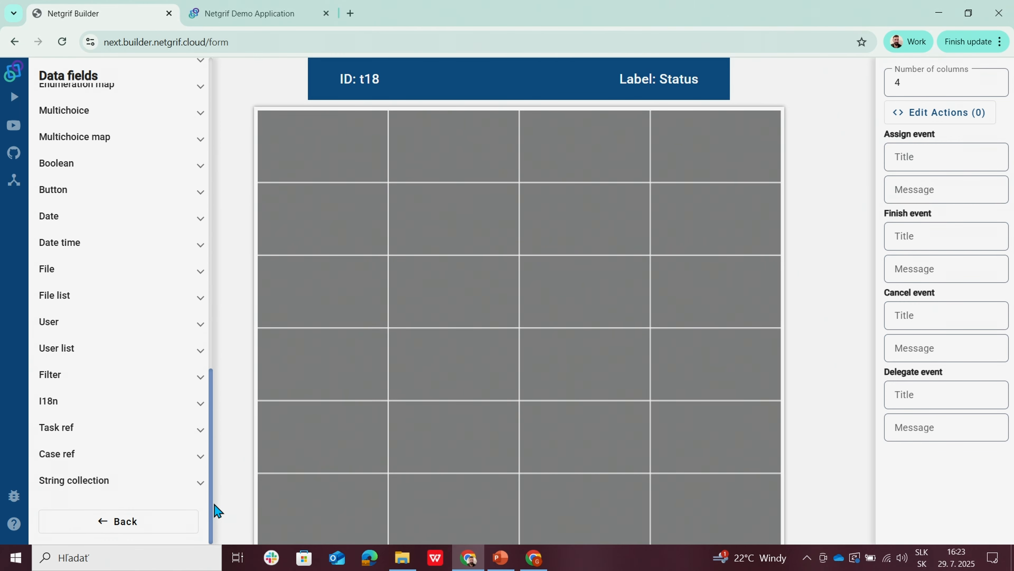
{"action": "left_click", "coordinate": [69, 432]}
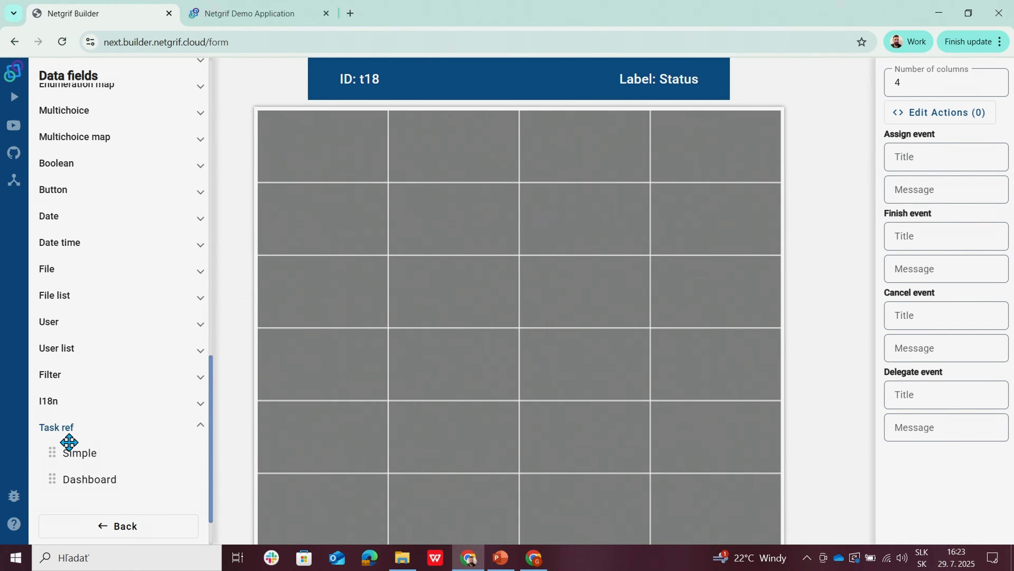
{"action": "left_click", "coordinate": [74, 450]}
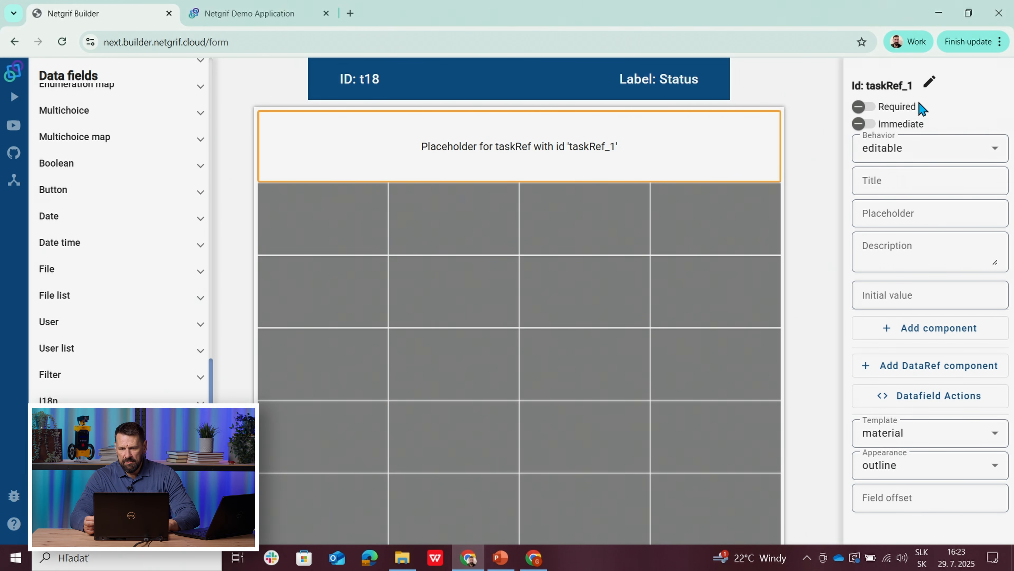
Step: Change the task reference's ID to reference_to_status_info, set its behavior to visible, and return to the process model
{"action": "left_click", "coordinate": [929, 82]}
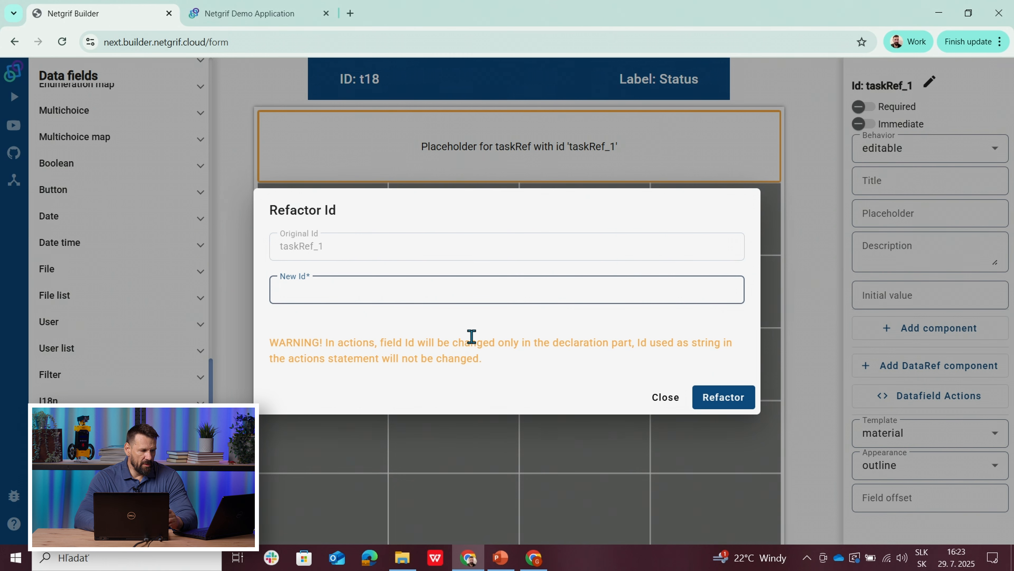
{"action": "type", "text": "reference_to_status_info"}
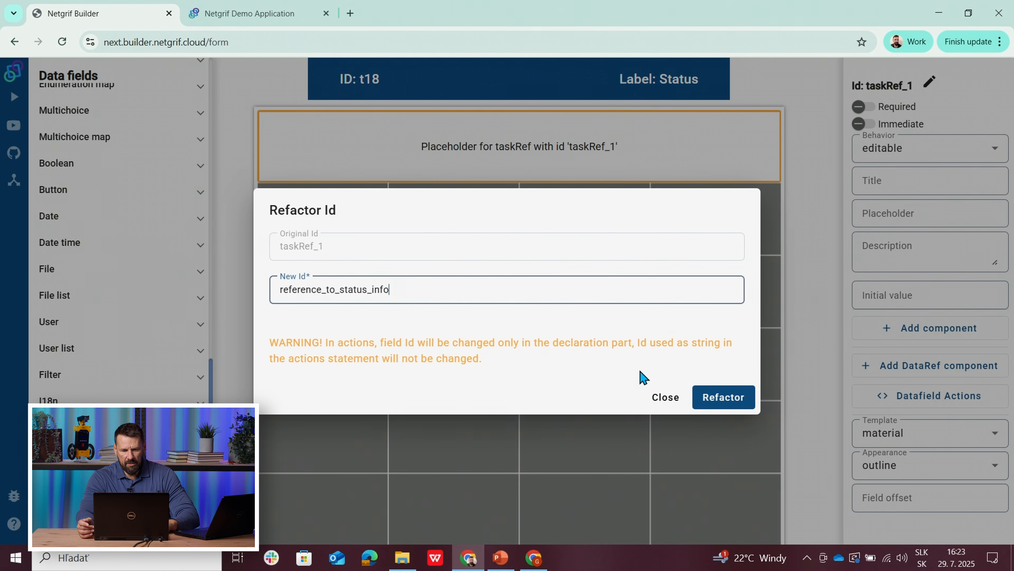
{"action": "left_click", "coordinate": [719, 397]}
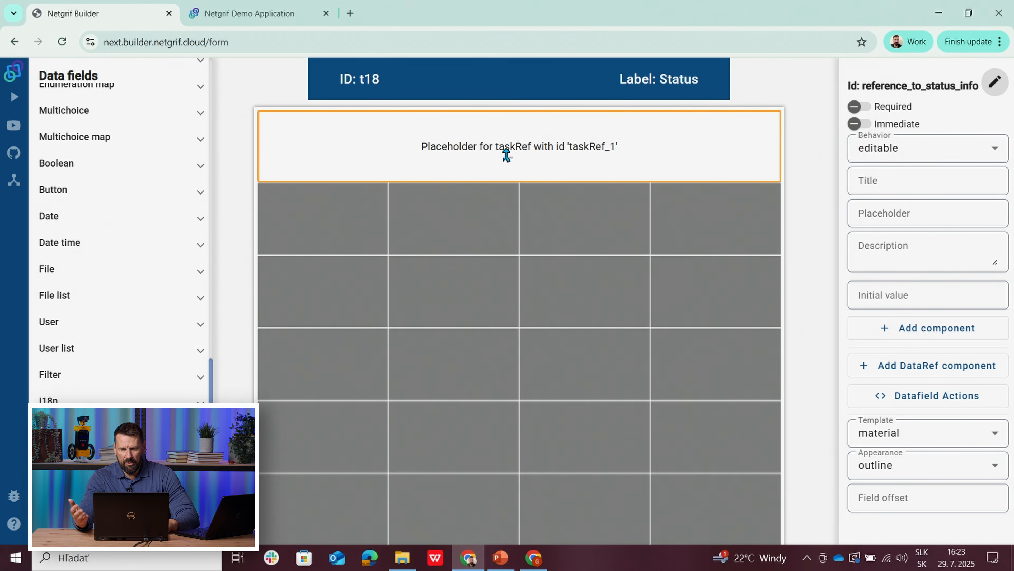
{"action": "mouse_move", "coordinate": [508, 151]}
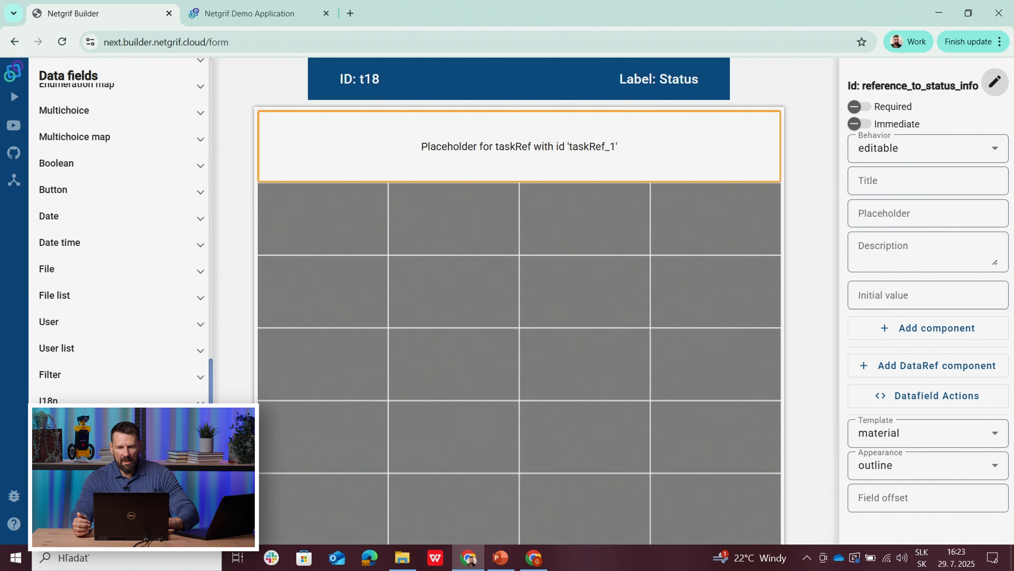
{"action": "left_click", "coordinate": [931, 155]}
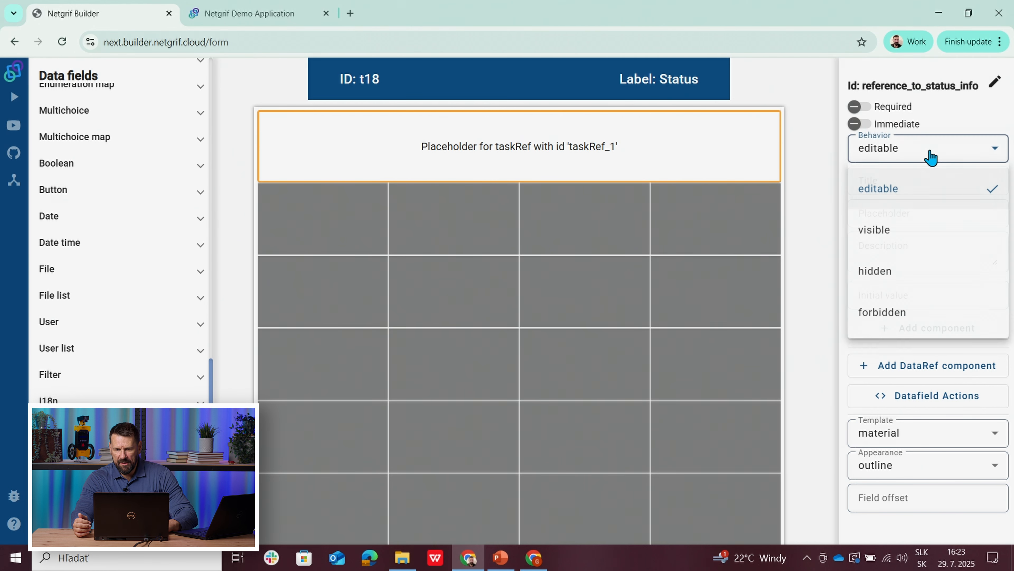
{"action": "left_click", "coordinate": [901, 232]}
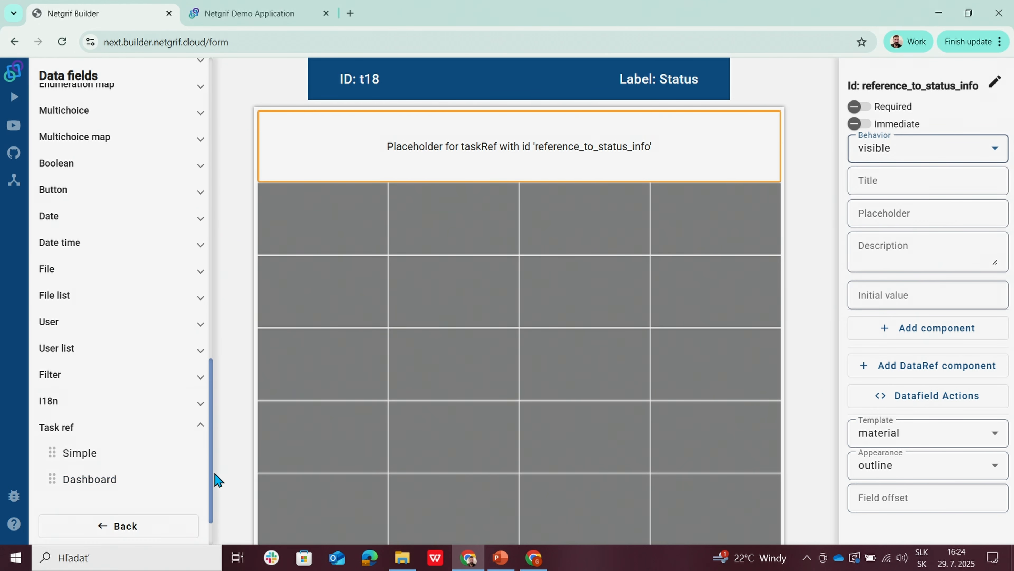
{"action": "left_click", "coordinate": [132, 527]}
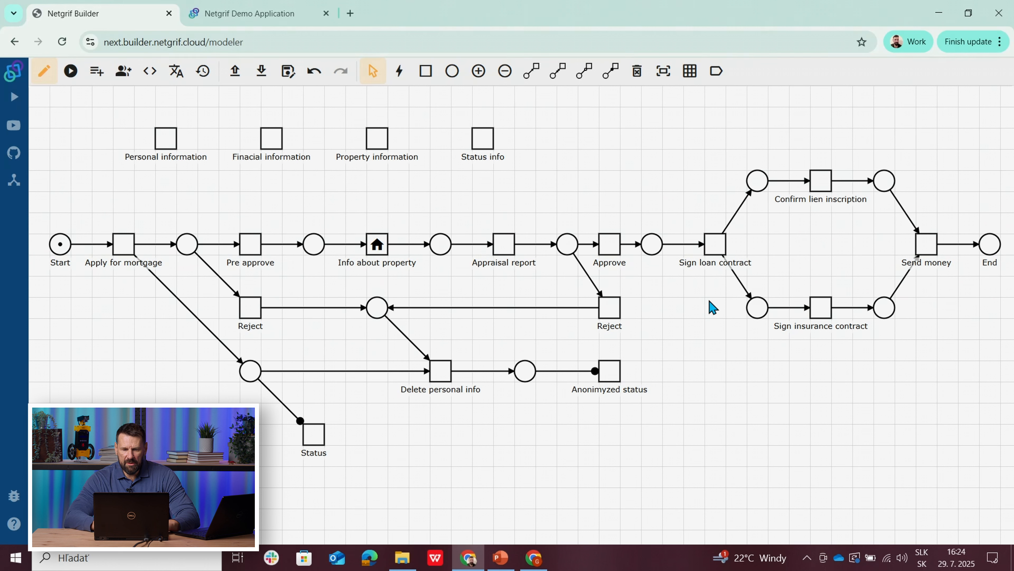
Step: Create a form for the Anonimyzed status task and place the existing reference_to_status_info field across all four columns of the first row
{"action": "right_click", "coordinate": [614, 374]}
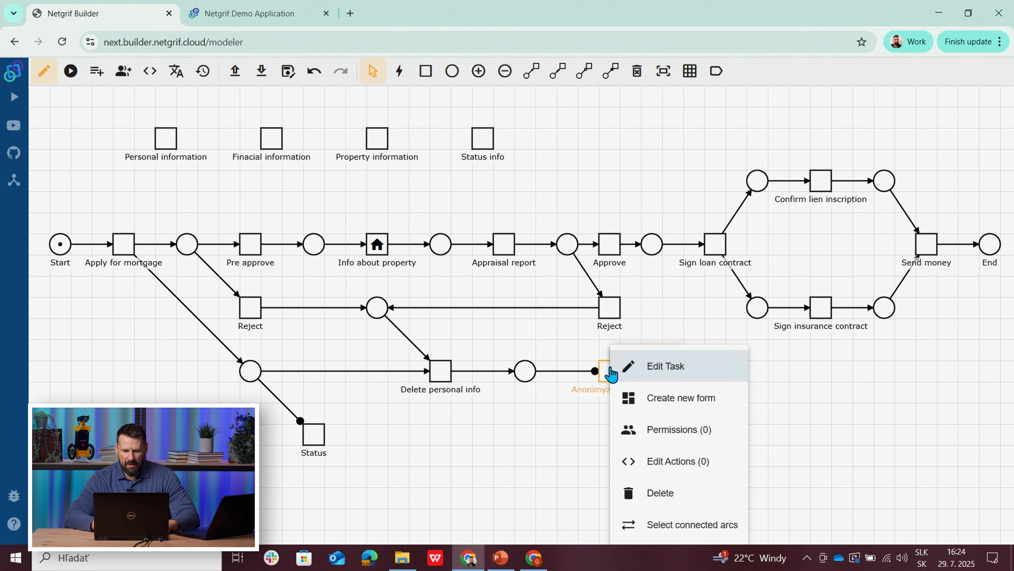
{"action": "left_click", "coordinate": [649, 399]}
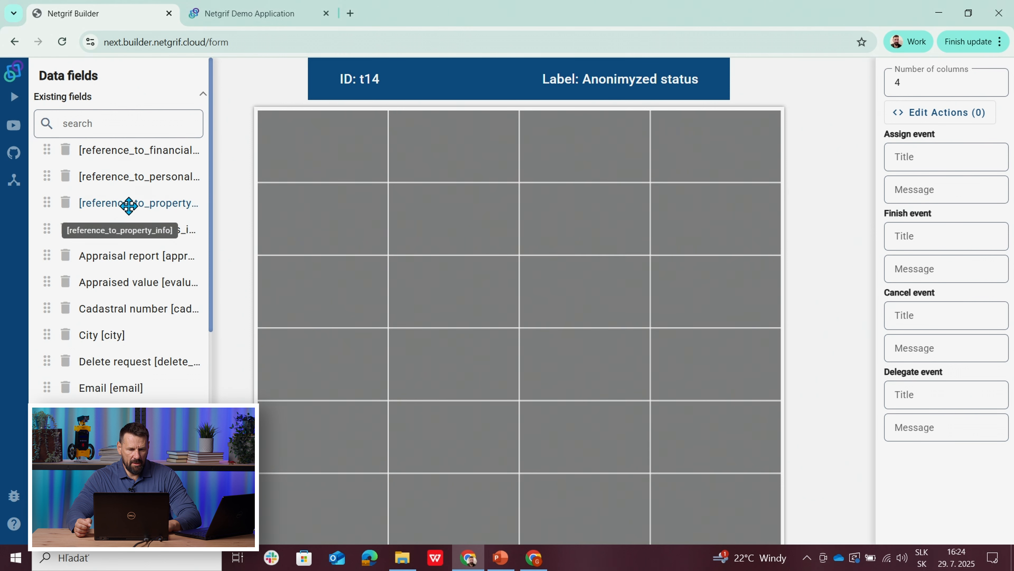
{"action": "left_click", "coordinate": [151, 236]}
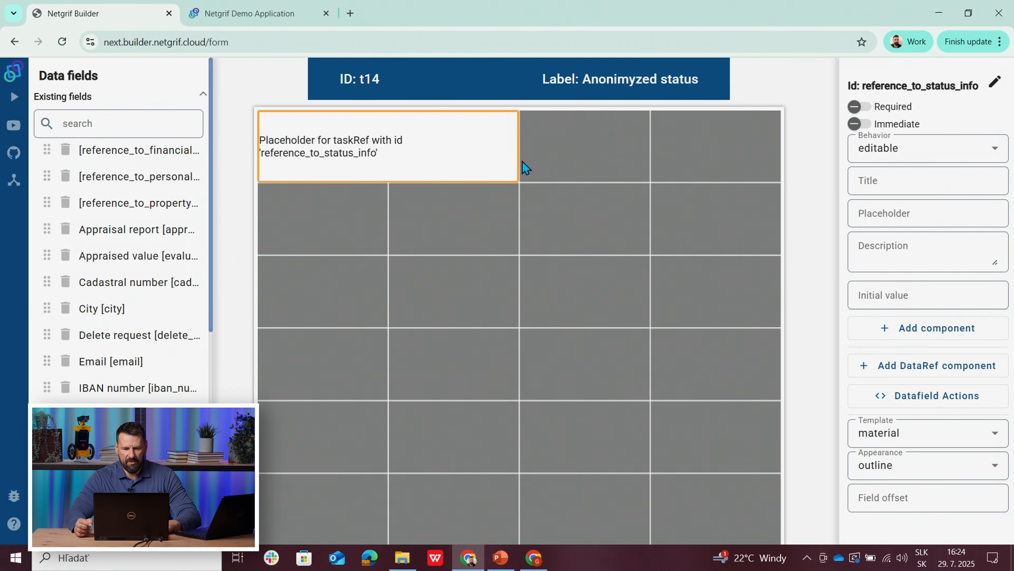
{"action": "left_click_drag", "start_coordinate": [516, 156], "coordinate": [697, 163]}
{"action": "left_click", "coordinate": [659, 171]}
Step: Set the behavior of reference_to_status_info in the Anonimyzed status form to visible and return to the process model
{"action": "left_click", "coordinate": [879, 161]}
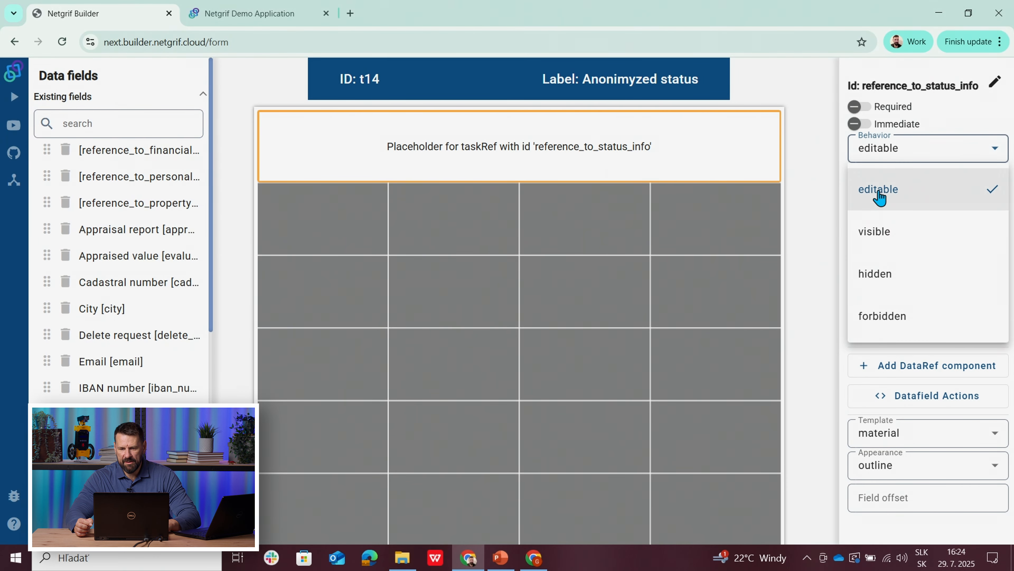
{"action": "left_click", "coordinate": [874, 231]}
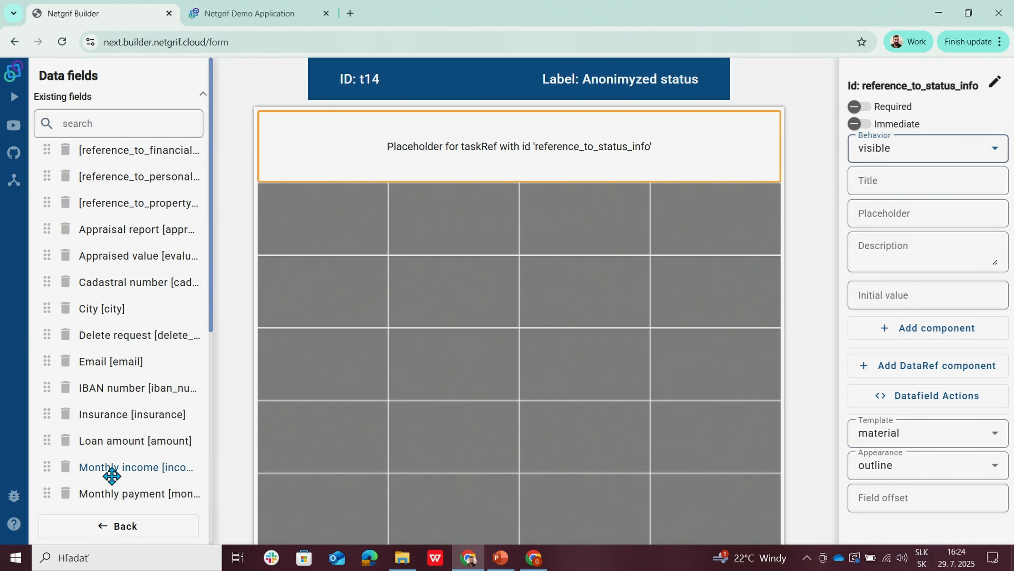
{"action": "left_click", "coordinate": [100, 529]}
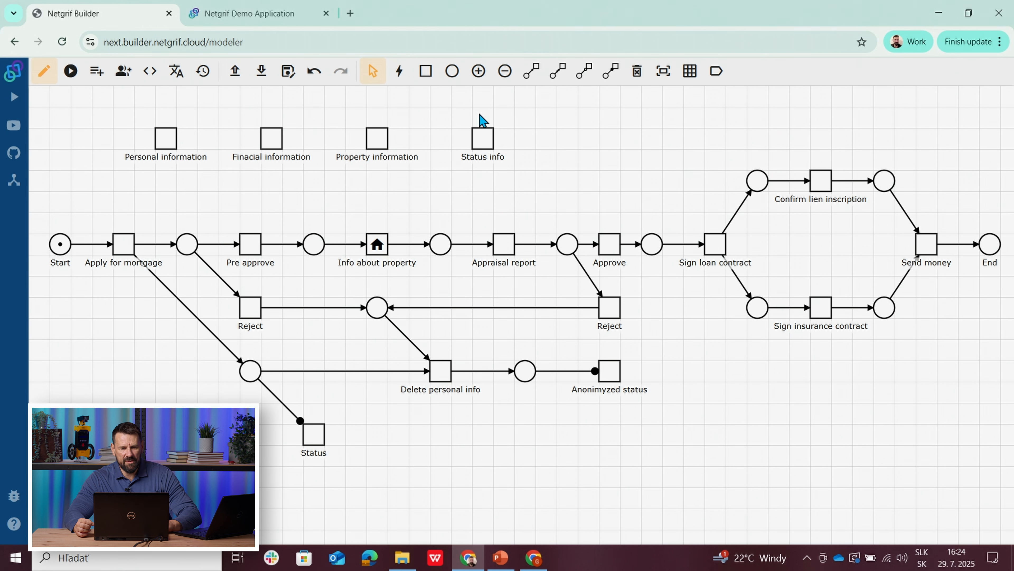
Step: Create a form for the Status info task and place a new simple text field across all four columns of the first row
{"action": "right_click", "coordinate": [481, 148]}
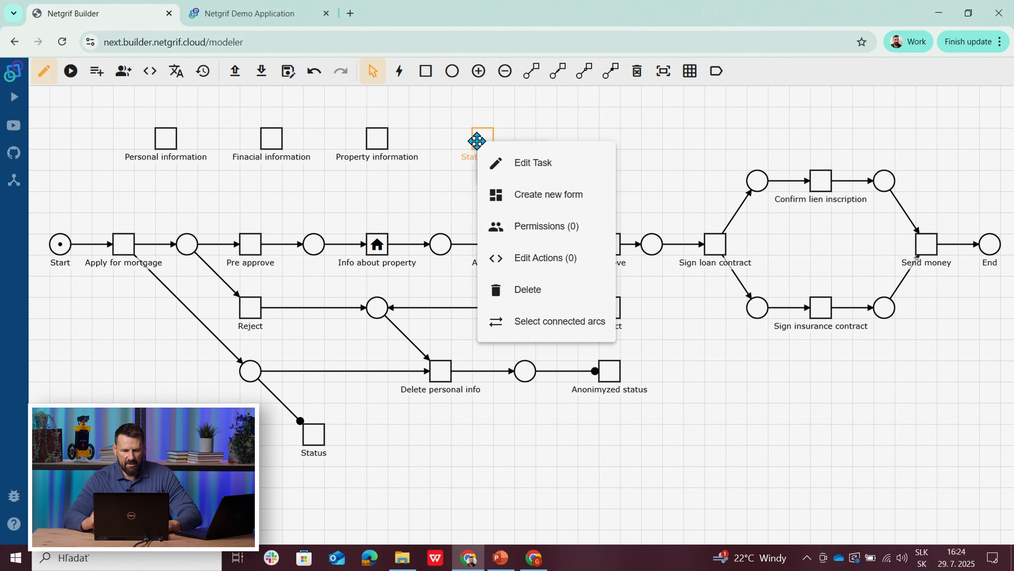
{"action": "left_click", "coordinate": [522, 192]}
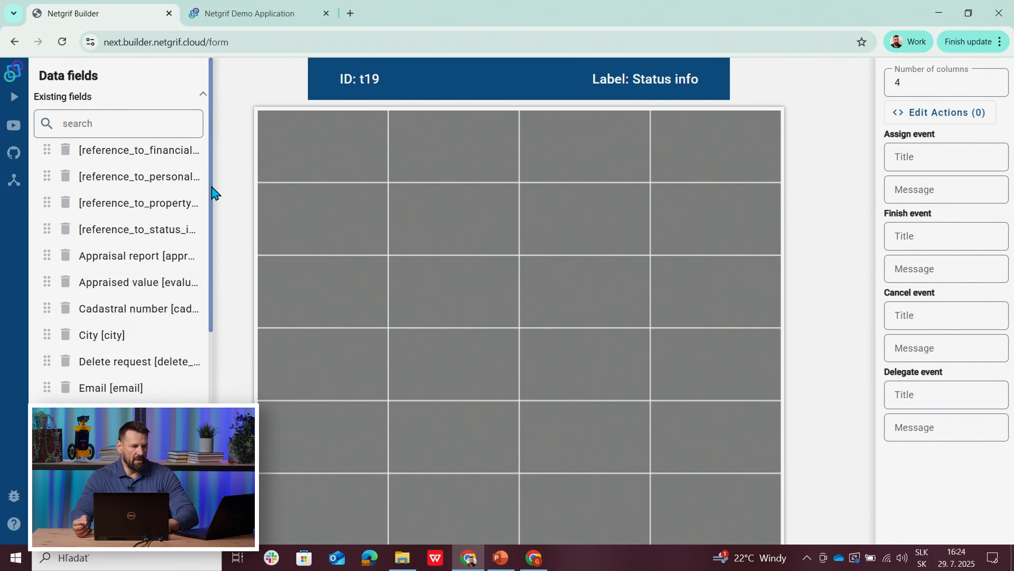
{"action": "left_click_drag", "start_coordinate": [211, 194], "coordinate": [213, 410]}
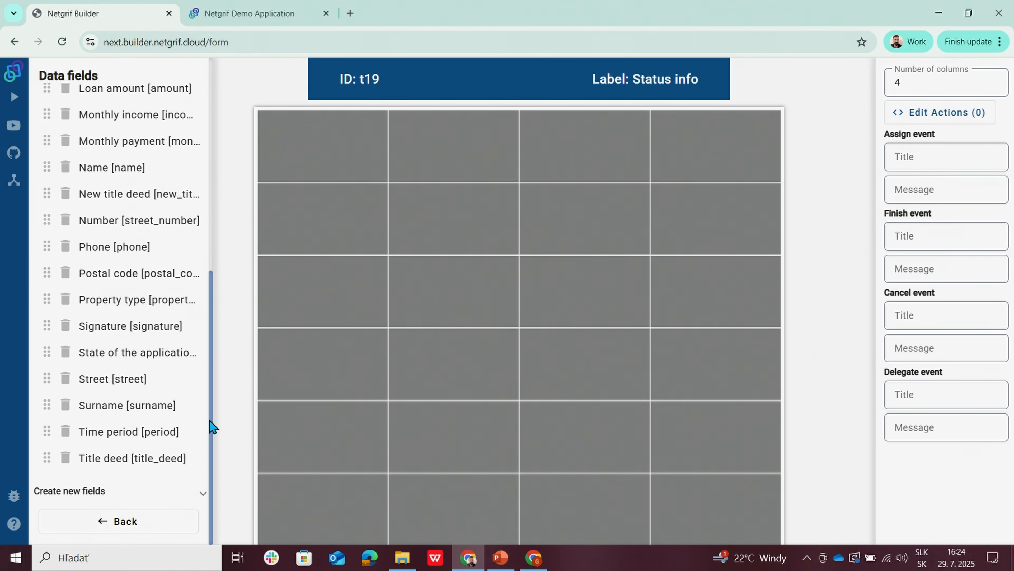
{"action": "left_click", "coordinate": [96, 489]}
{"action": "left_click_drag", "start_coordinate": [212, 316], "coordinate": [215, 398]}
{"action": "left_click", "coordinate": [56, 281]}
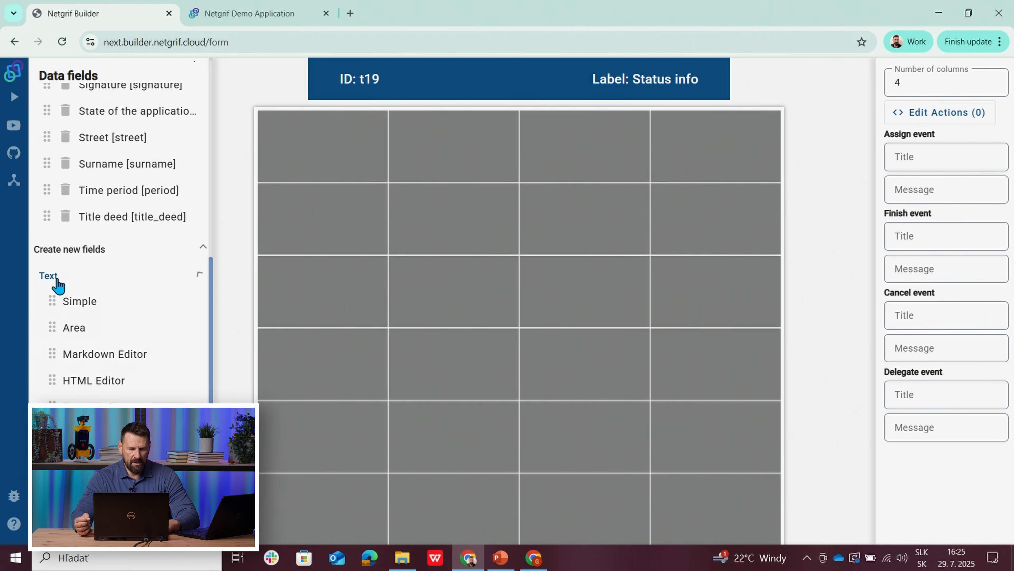
{"action": "left_click", "coordinate": [79, 301]}
{"action": "left_click_drag", "start_coordinate": [518, 135], "coordinate": [652, 168]}
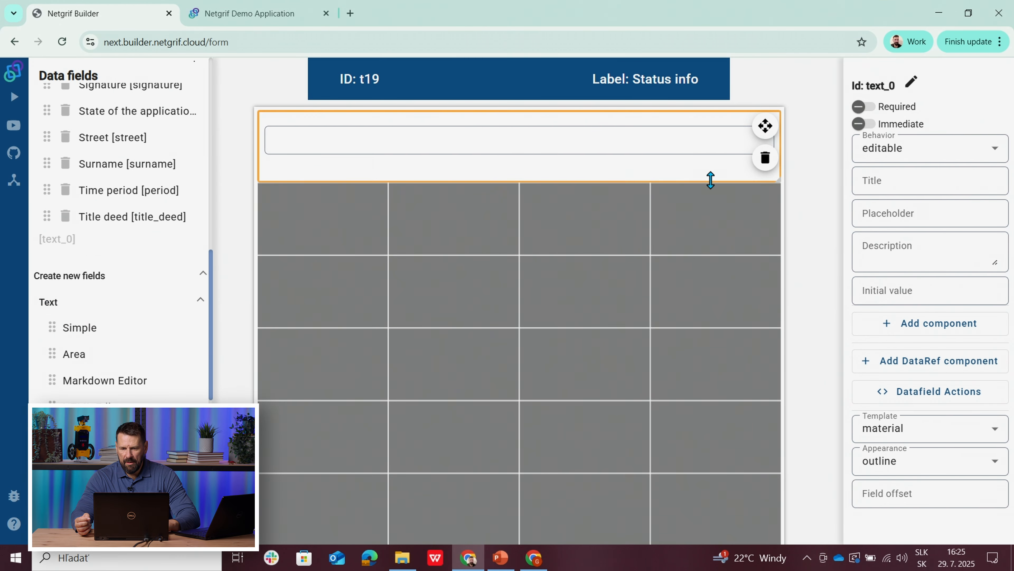
Step: Set the new text field's behavior to visible and change its ID to state
{"action": "left_click", "coordinate": [888, 151]}
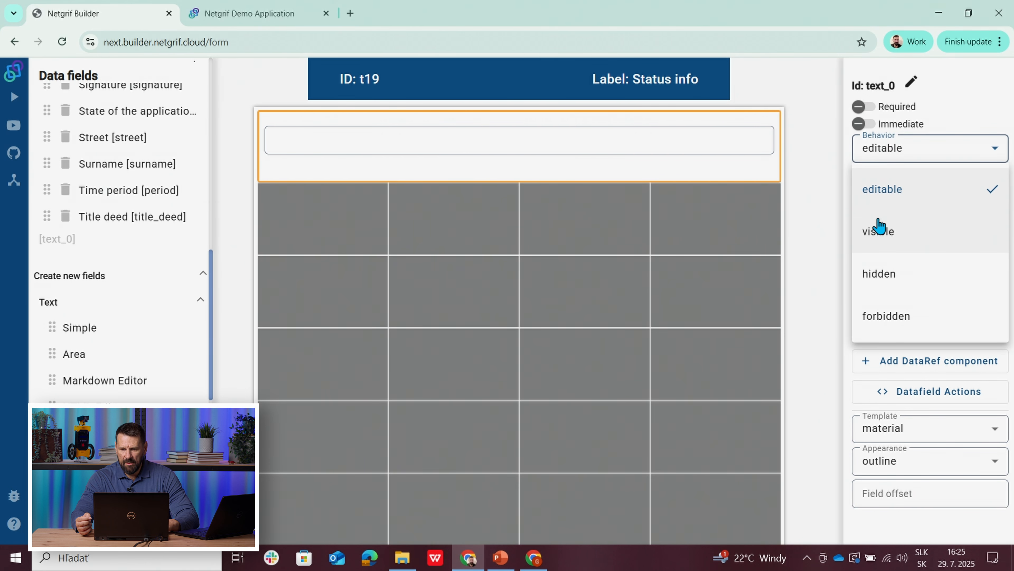
{"action": "left_click", "coordinate": [876, 226]}
{"action": "left_click", "coordinate": [911, 82]}
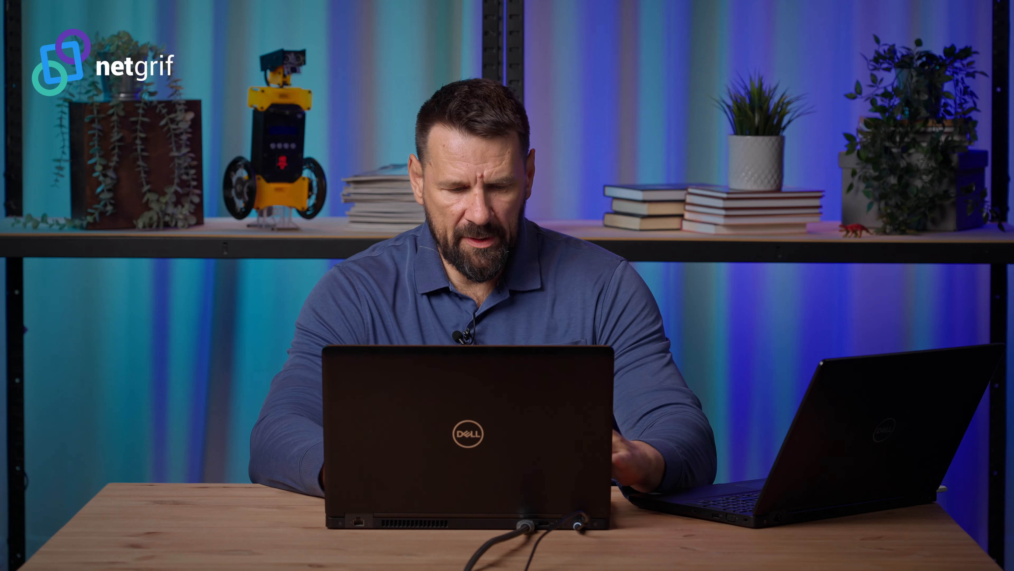
{"action": "type", "text": "state"}
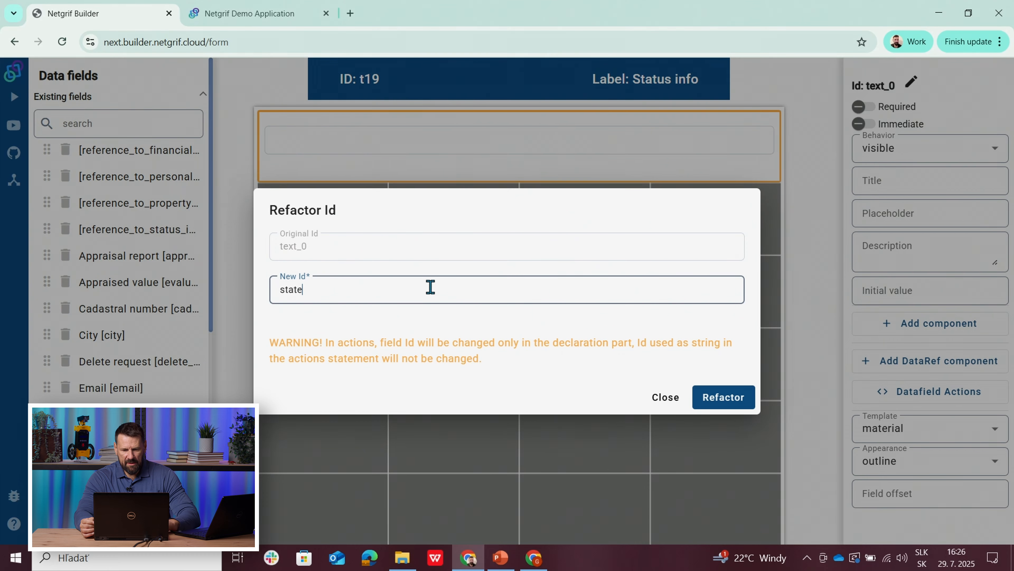
{"action": "left_click", "coordinate": [716, 396]}
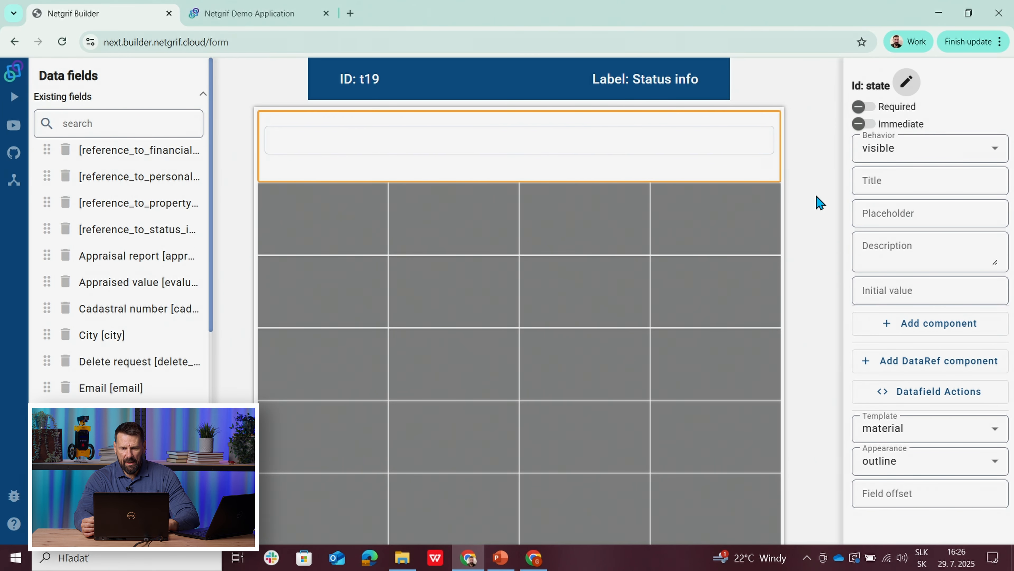
Step: Give the state text field the title "State of the application"
{"action": "left_click", "coordinate": [886, 180]}
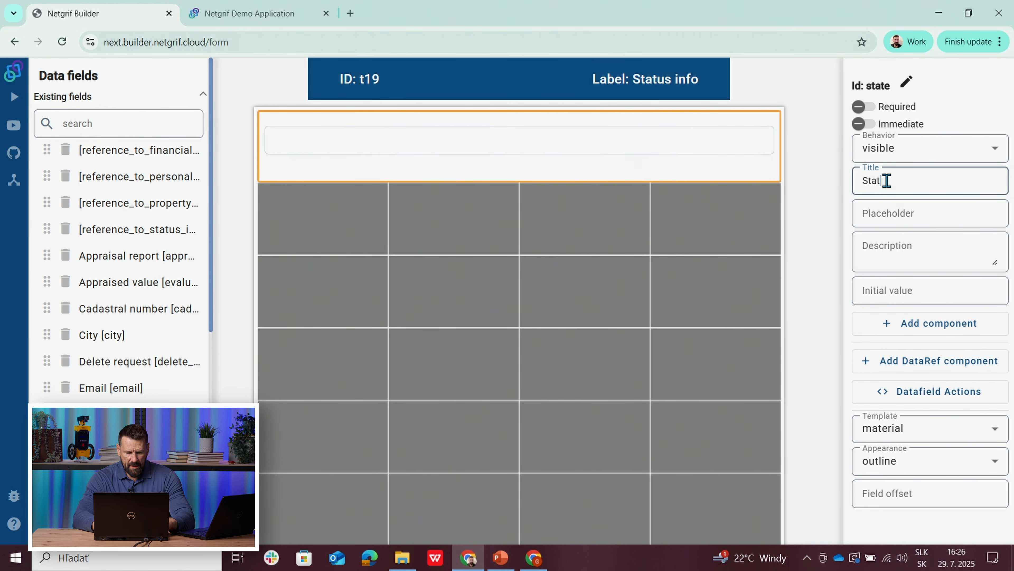
{"action": "type", "text": "State of the application"}
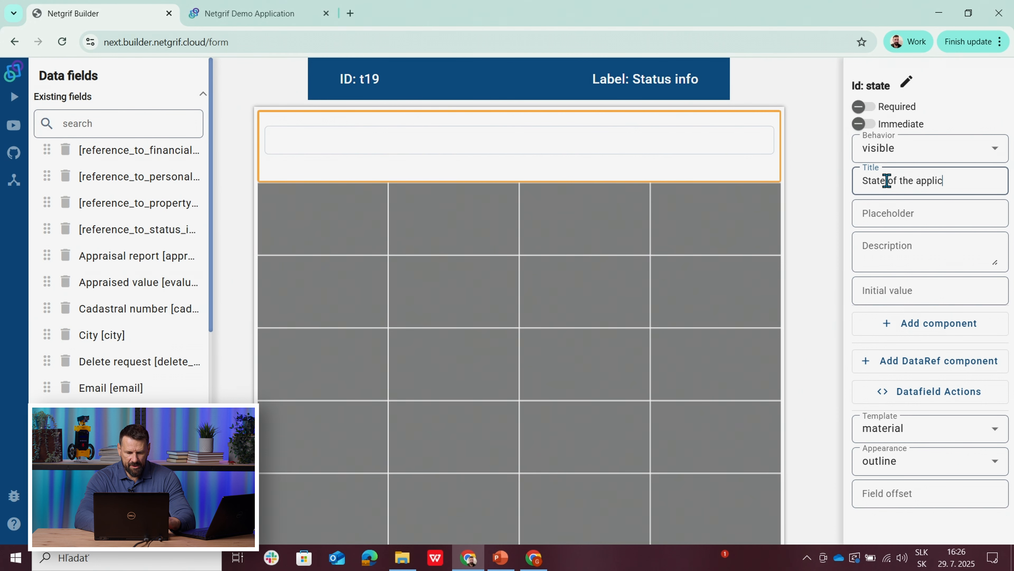
{"action": "left_click", "coordinate": [824, 225]}
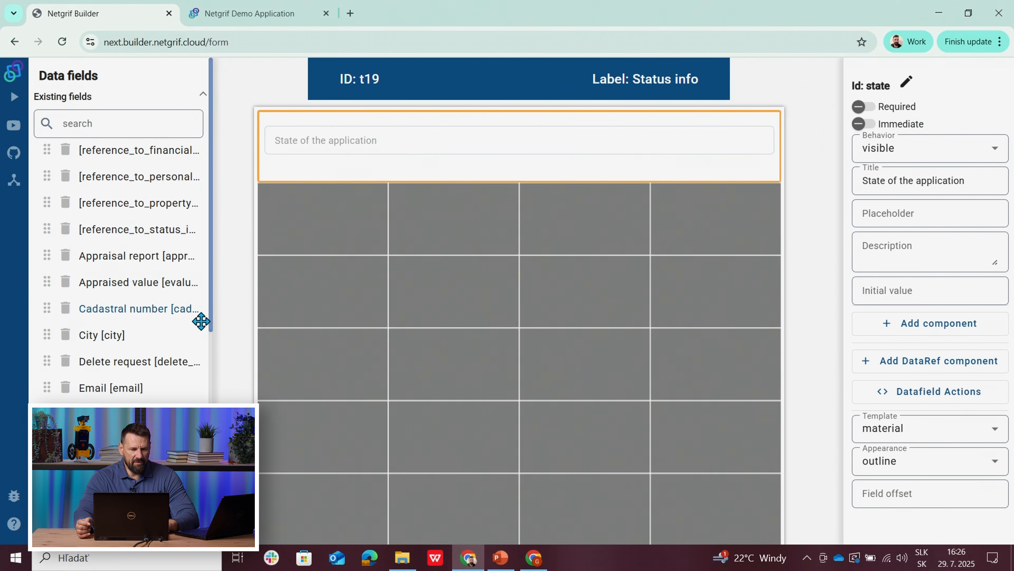
Step: Place the existing reference_to_personal_info field across all four columns of the second row and set its behavior to visible
{"action": "left_click", "coordinate": [113, 183]}
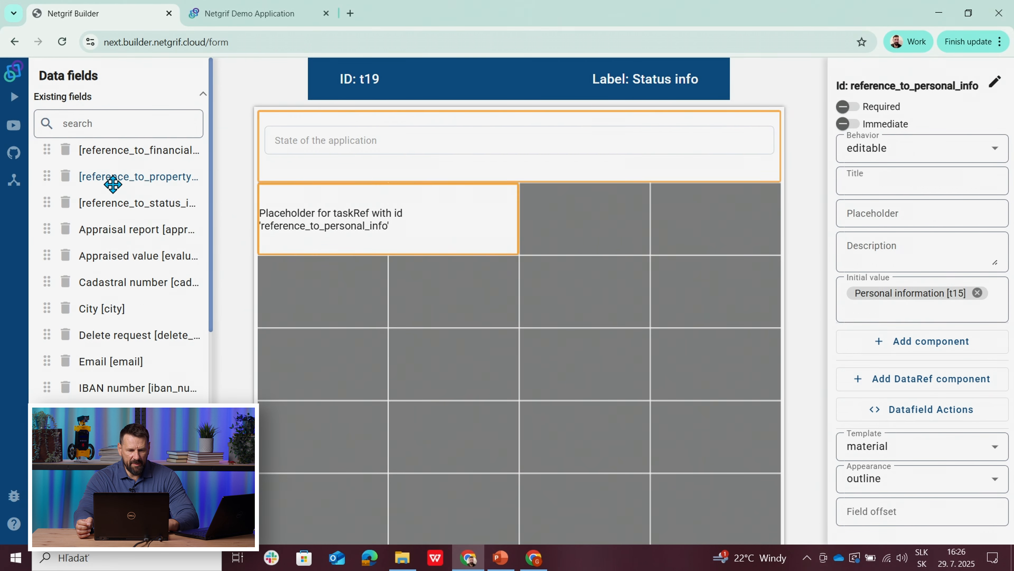
{"action": "left_click_drag", "start_coordinate": [518, 212], "coordinate": [731, 236]}
{"action": "left_click", "coordinate": [729, 236]}
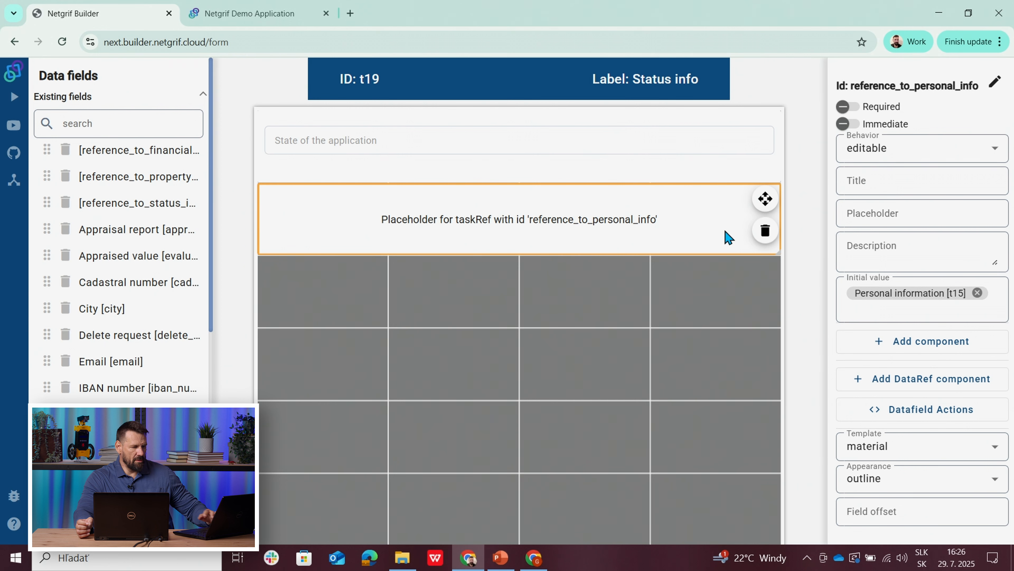
{"action": "left_click", "coordinate": [868, 148]}
{"action": "left_click", "coordinate": [873, 236]}
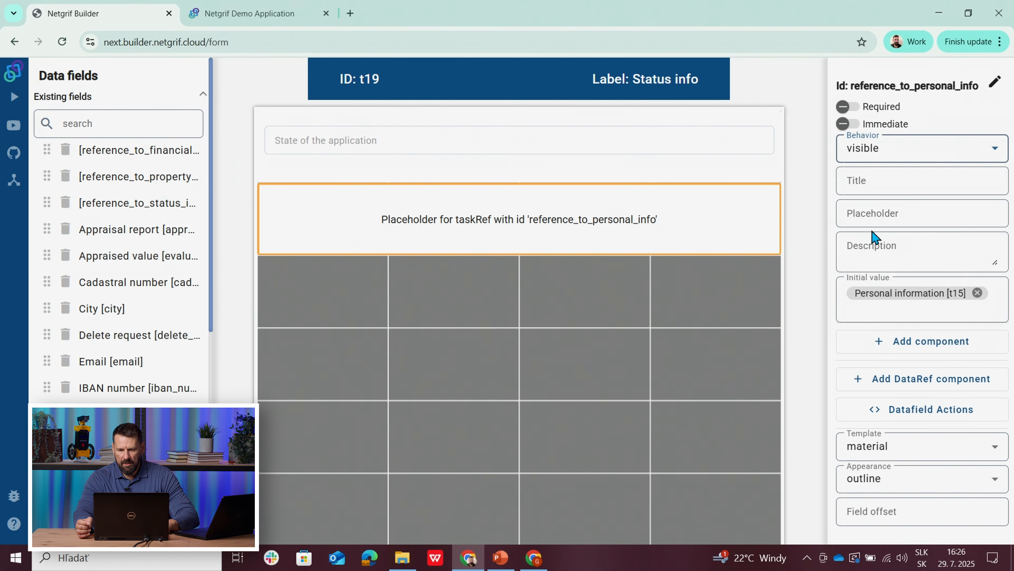
{"action": "left_click", "coordinate": [714, 297]}
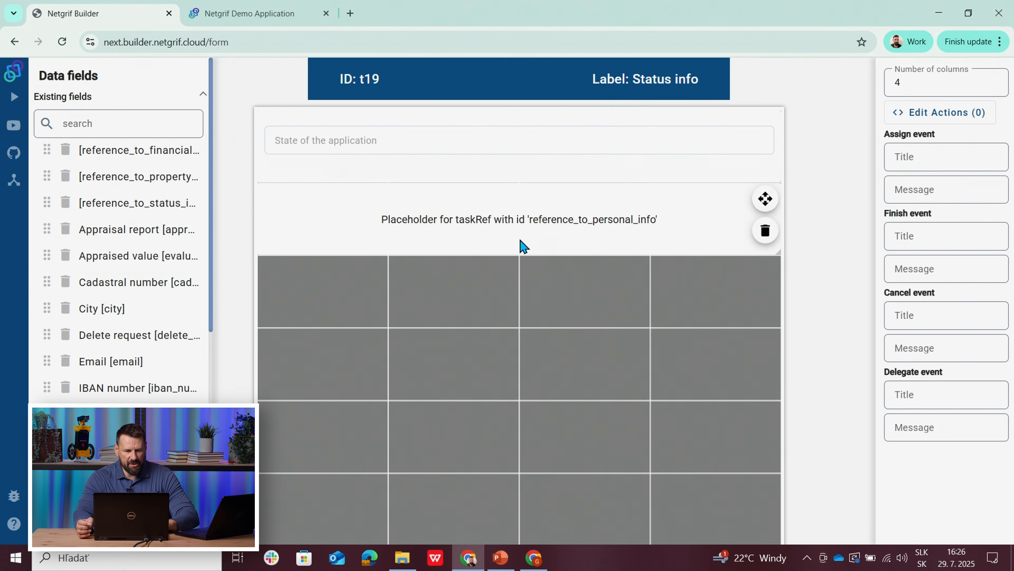
Step: Place the existing reference_to_financial_info field across all four columns of the third row and set its behavior to visible
{"action": "left_click", "coordinate": [140, 152]}
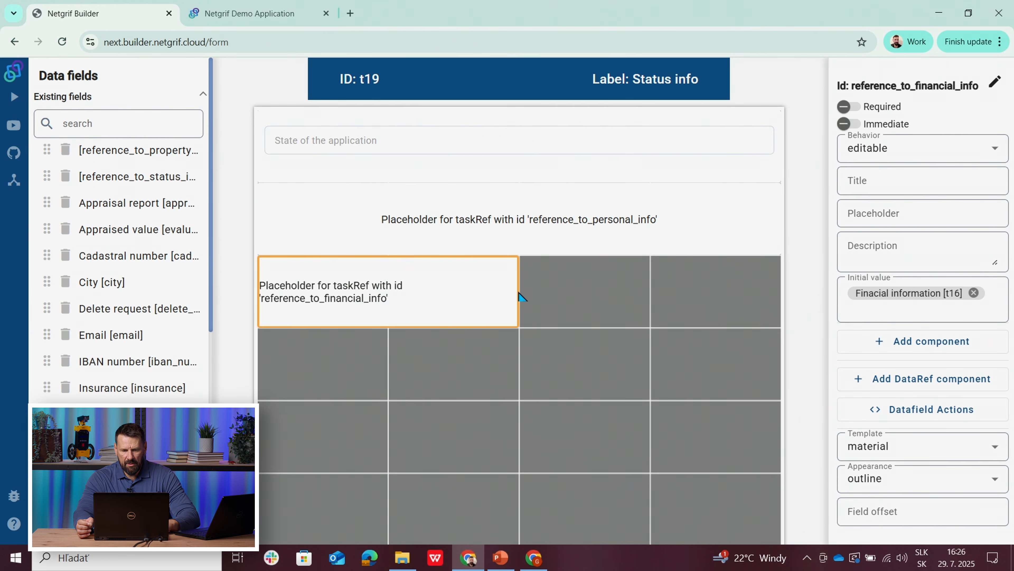
{"action": "left_click_drag", "start_coordinate": [518, 291], "coordinate": [679, 306]}
{"action": "left_click", "coordinate": [689, 307]}
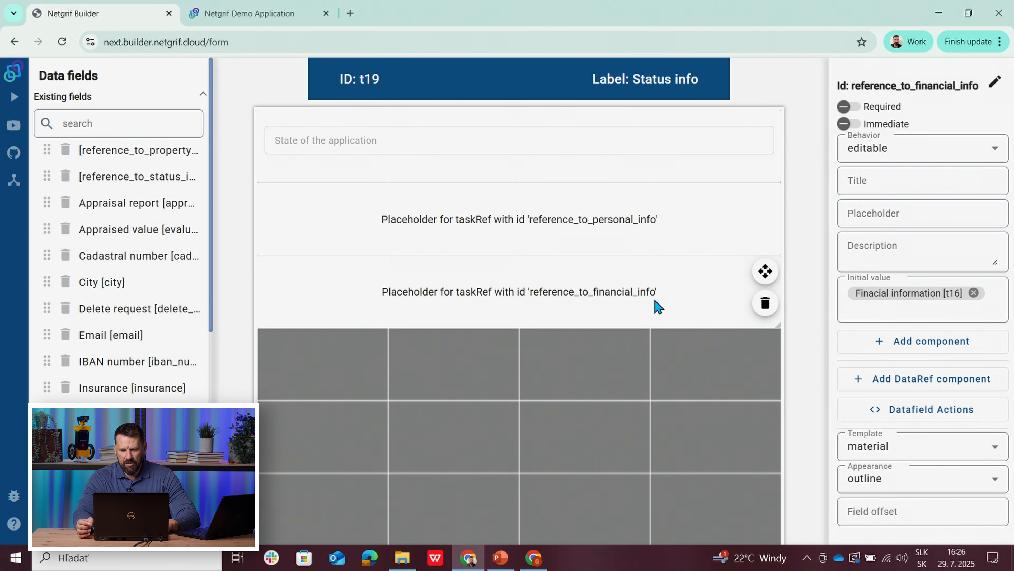
{"action": "left_click", "coordinate": [914, 151]}
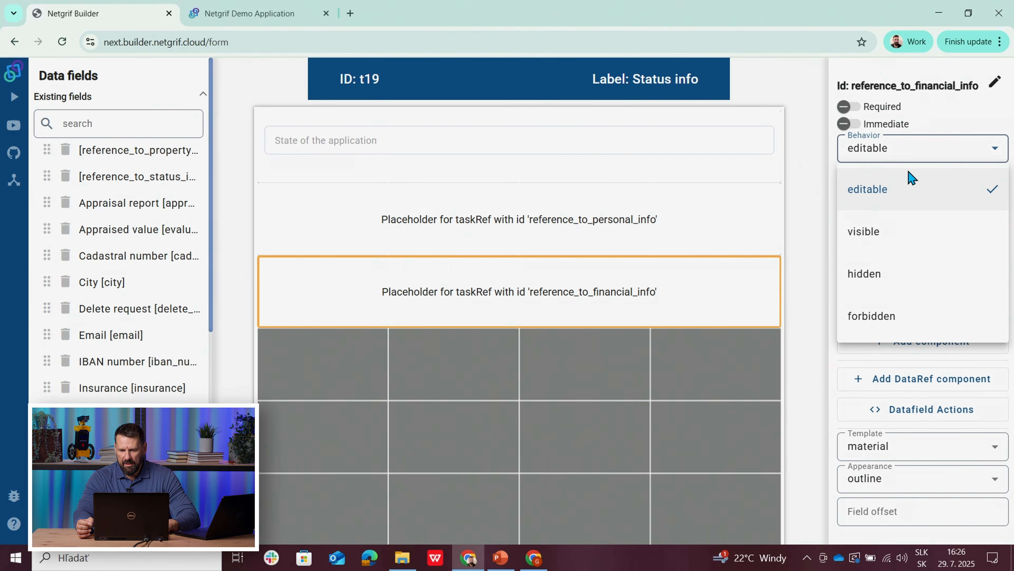
{"action": "left_click", "coordinate": [887, 236]}
{"action": "left_click", "coordinate": [647, 367]}
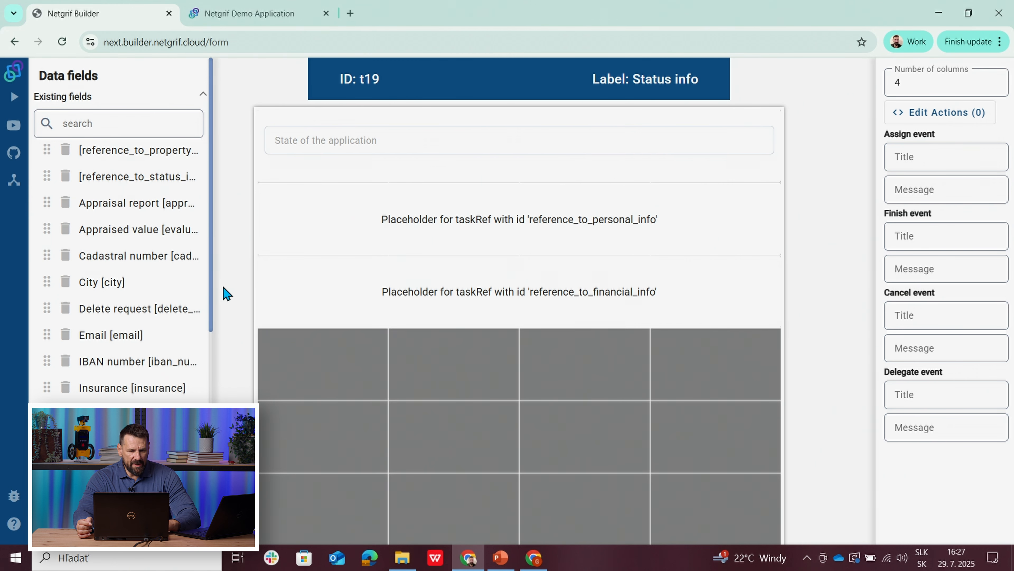
Step: Examine which task reference the Info about property form uses, and return to the process model
{"action": "left_click_drag", "start_coordinate": [212, 290], "coordinate": [232, 281]}
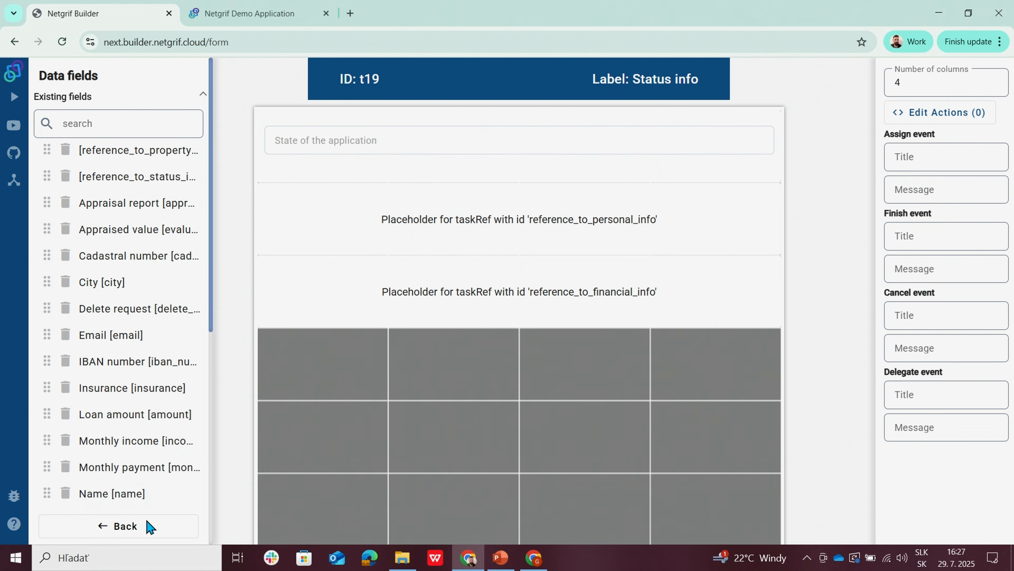
{"action": "left_click", "coordinate": [165, 528]}
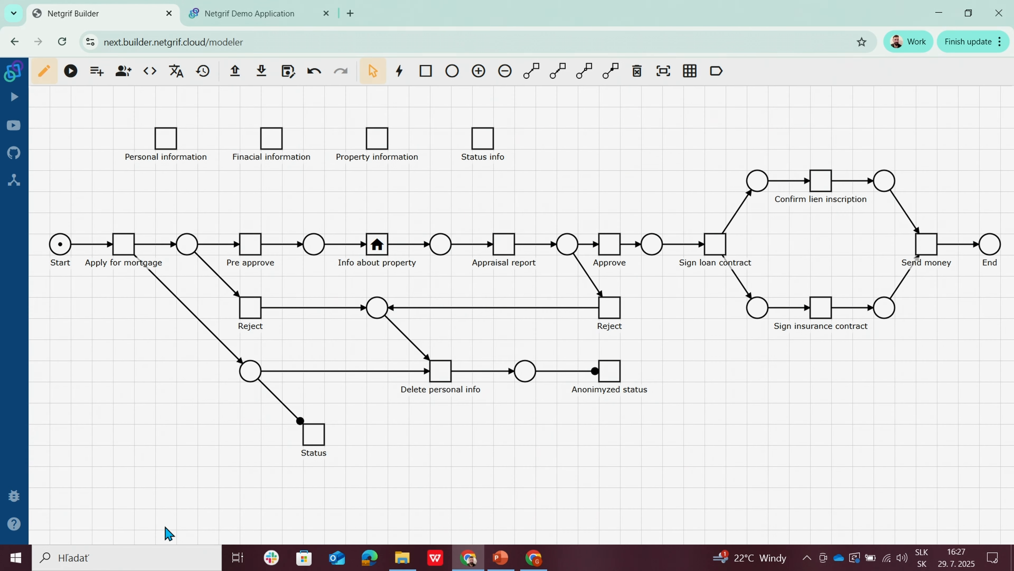
{"action": "right_click", "coordinate": [384, 252]}
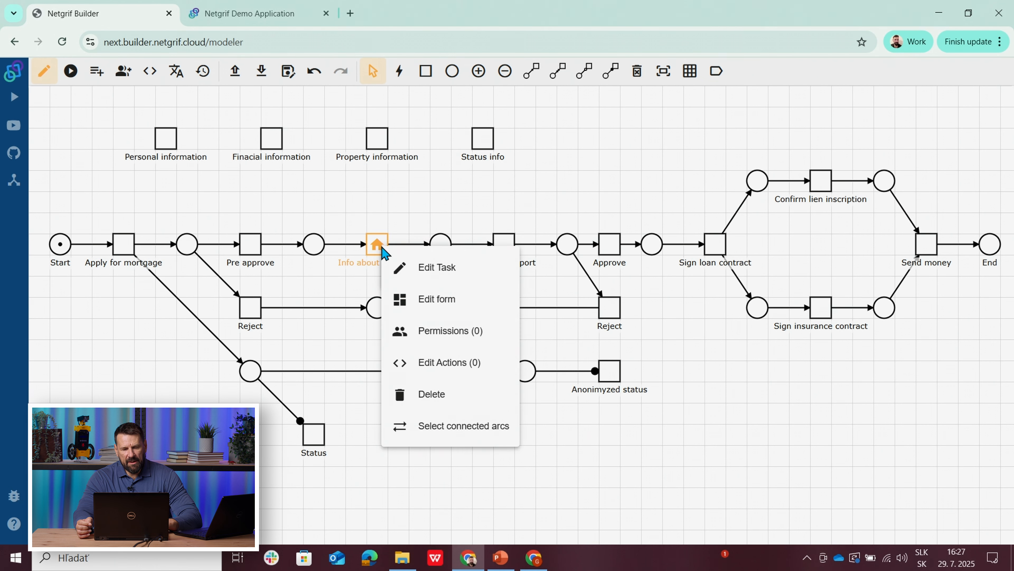
{"action": "left_click", "coordinate": [425, 297]}
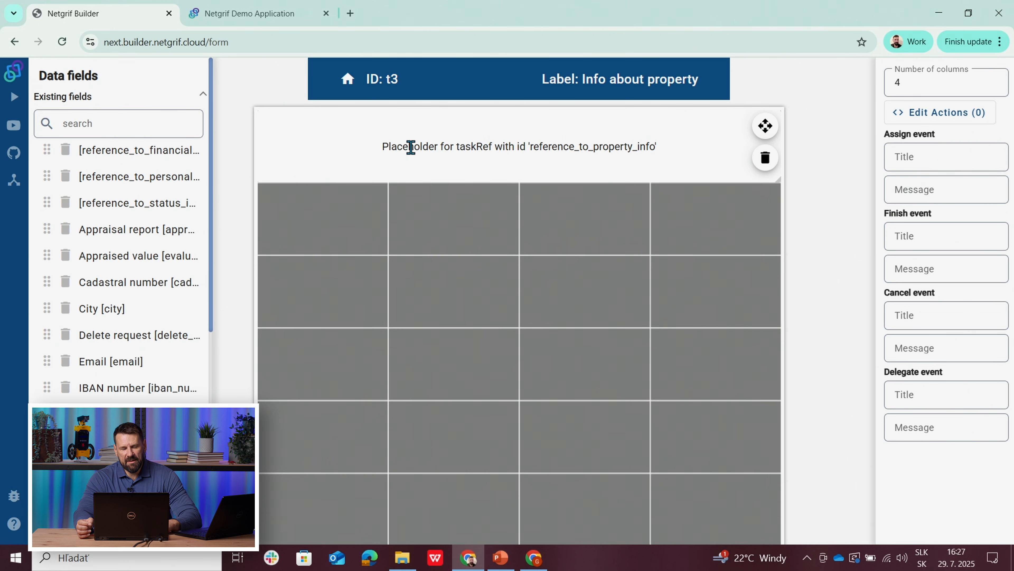
{"action": "left_click", "coordinate": [127, 526]}
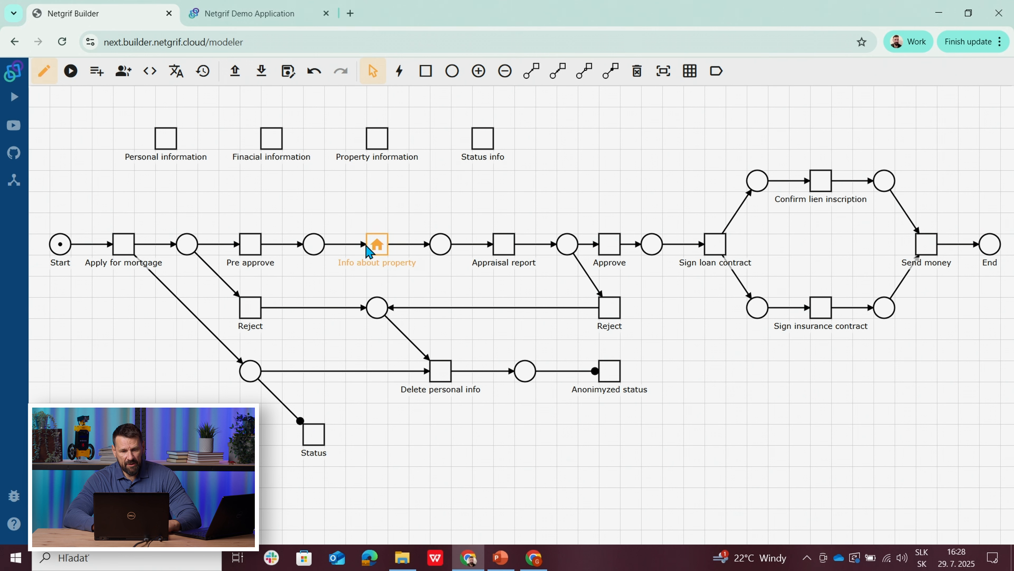
Step: Reopen the Status info form and place a new simple task reference field across all four columns of the fourth row
{"action": "right_click", "coordinate": [481, 141]}
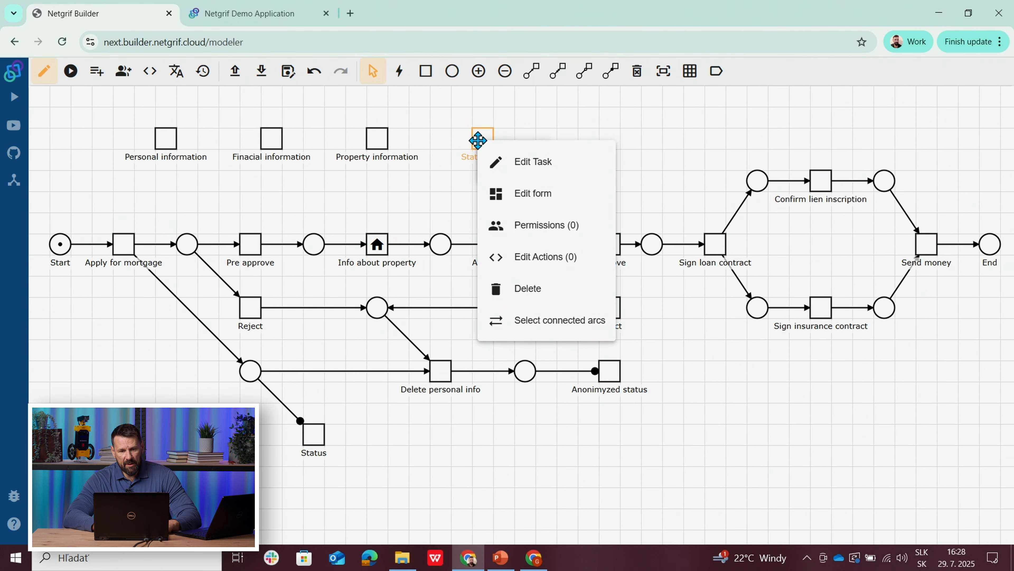
{"action": "left_click", "coordinate": [523, 194]}
{"action": "left_click_drag", "start_coordinate": [211, 216], "coordinate": [210, 459]}
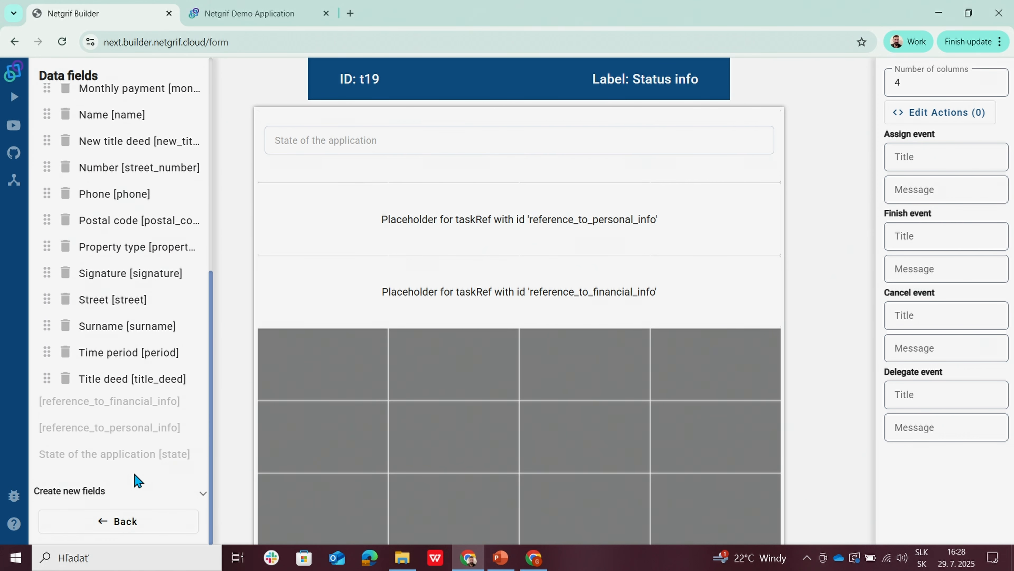
{"action": "left_click", "coordinate": [103, 491]}
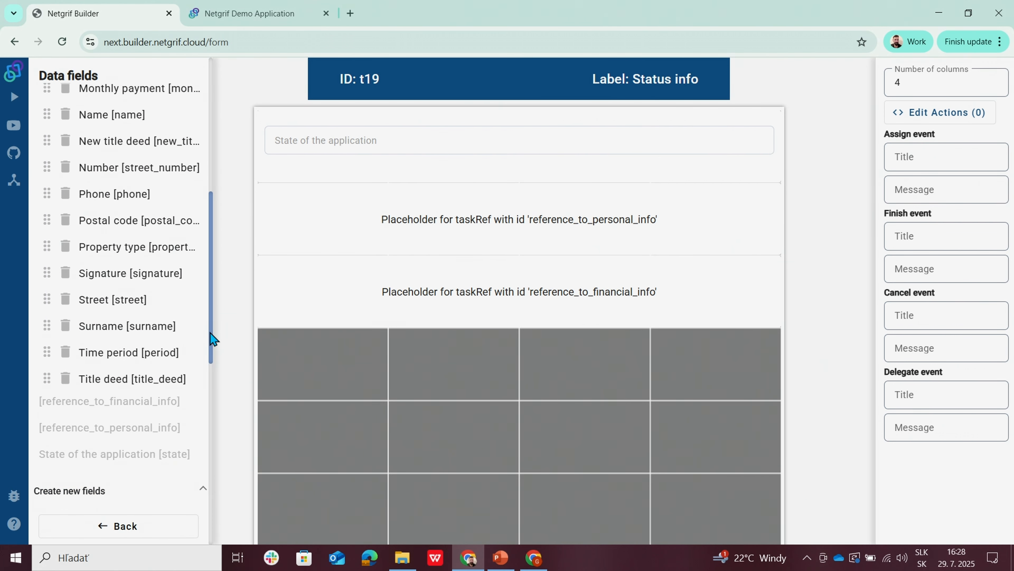
{"action": "left_click_drag", "start_coordinate": [211, 338], "coordinate": [206, 471]}
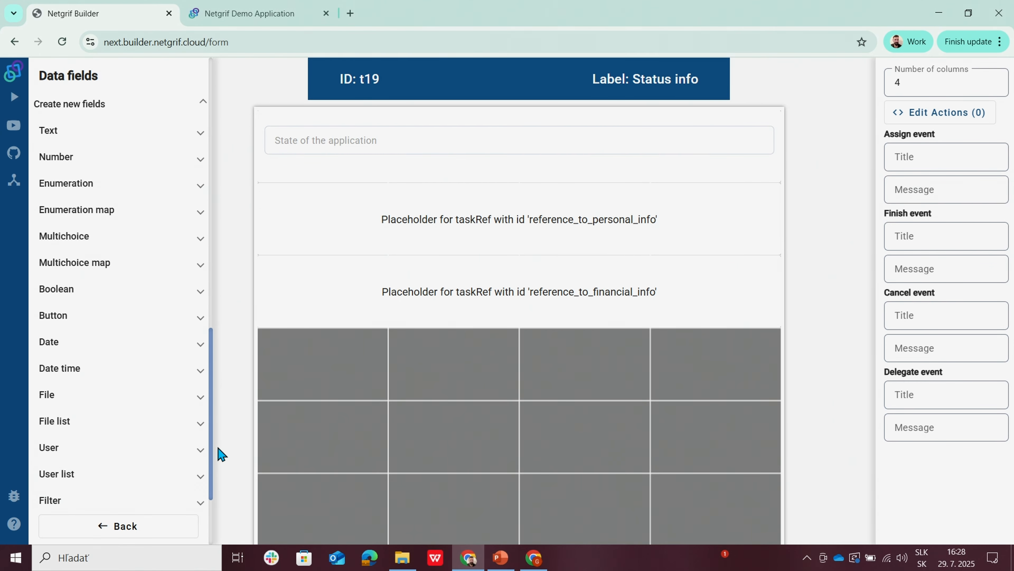
{"action": "scroll", "coordinate": [206, 424], "scroll_direction": "down", "scroll_amount": 5}
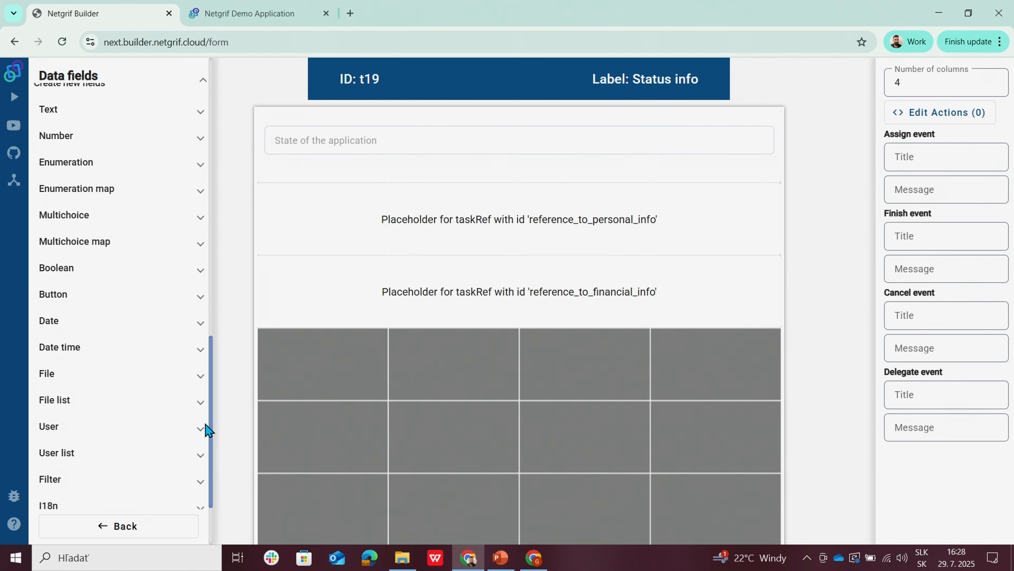
{"action": "left_click", "coordinate": [60, 428]}
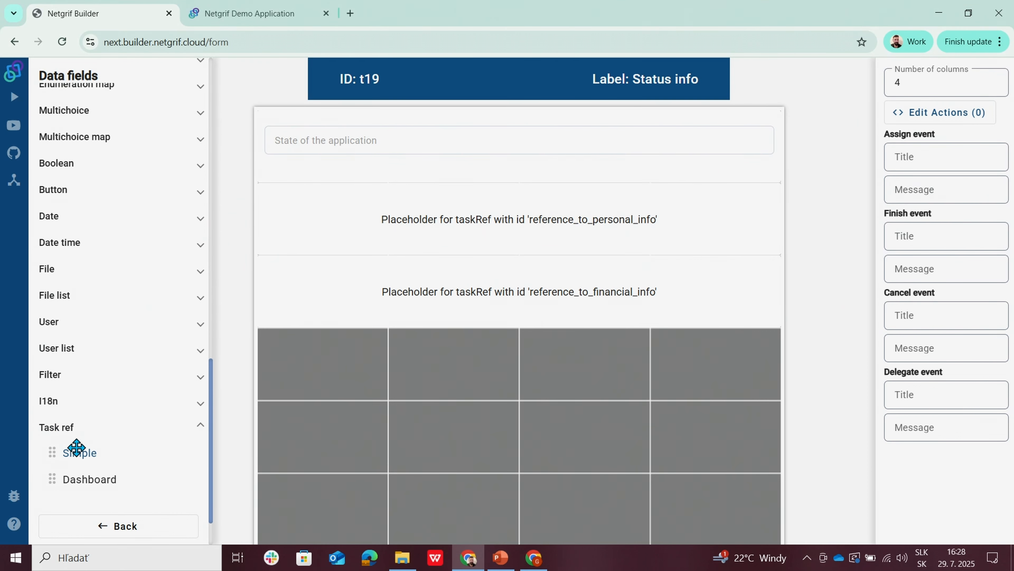
{"action": "left_click", "coordinate": [80, 452]}
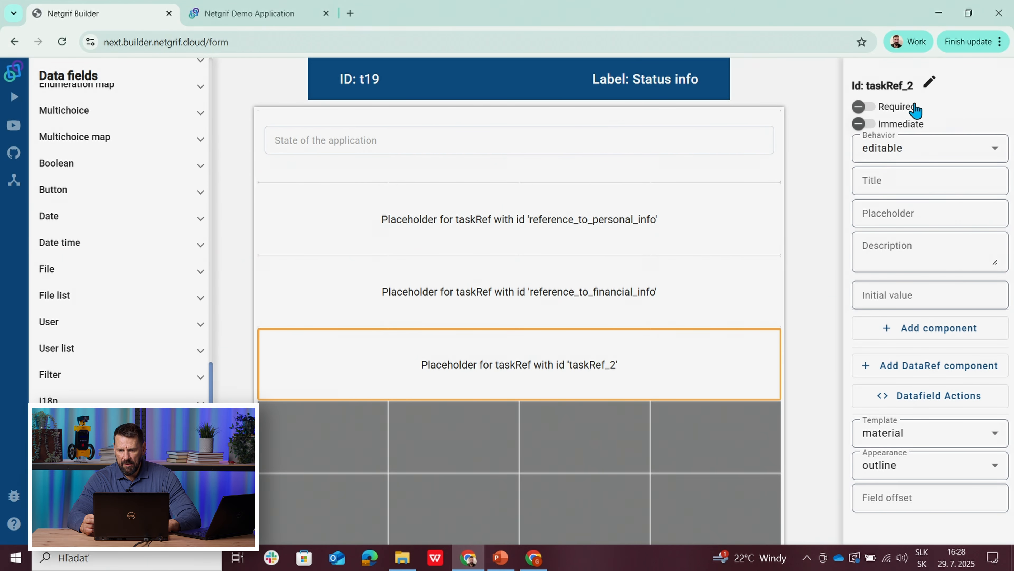
Step: Change the new task reference's ID to status_referene_to_property_info
{"action": "left_click", "coordinate": [929, 82]}
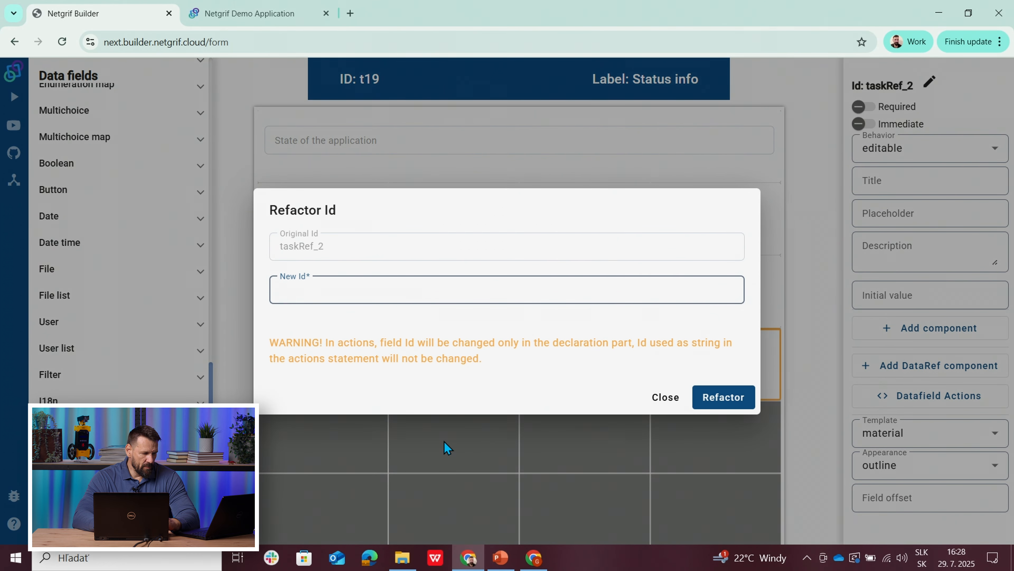
{"action": "type", "text": "status_ref"}
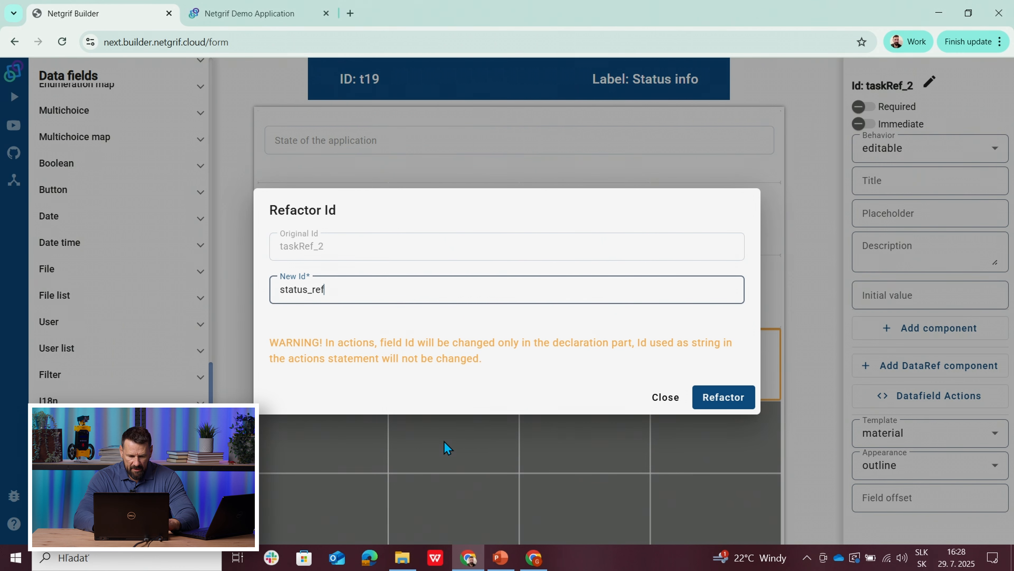
{"action": "type", "text": "erene_to_prop"}
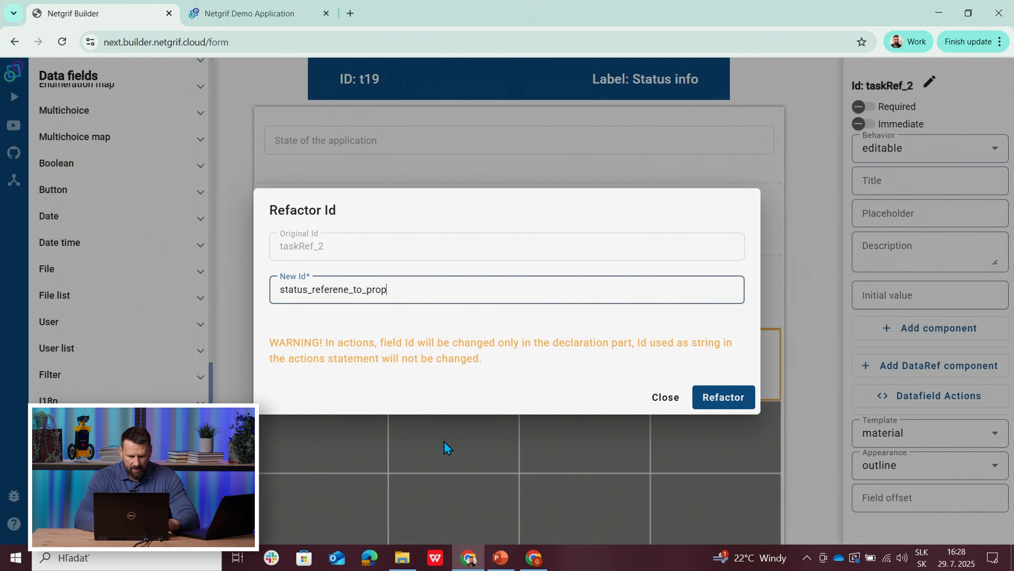
{"action": "type", "text": "erty_info"}
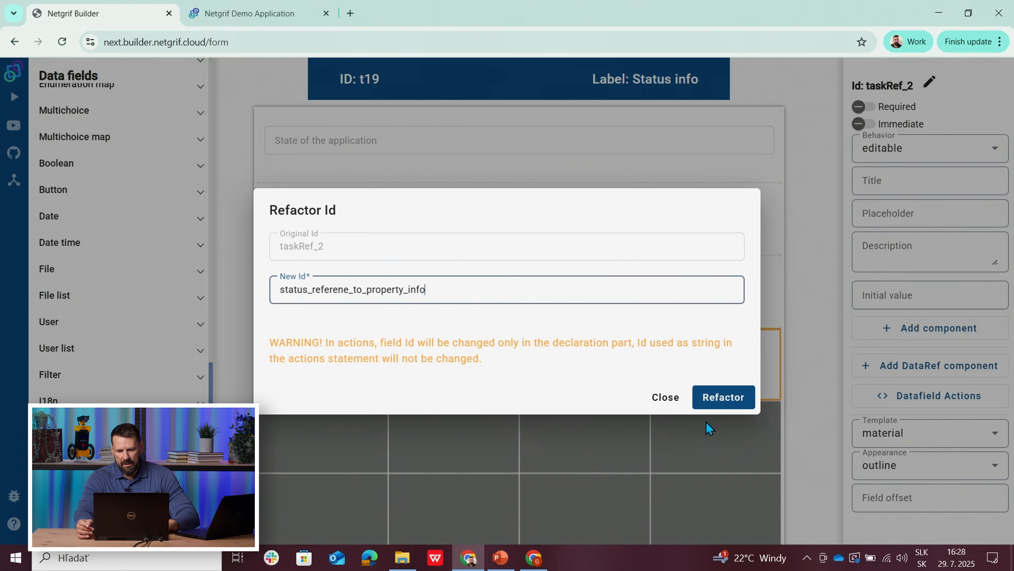
{"action": "left_click", "coordinate": [721, 397]}
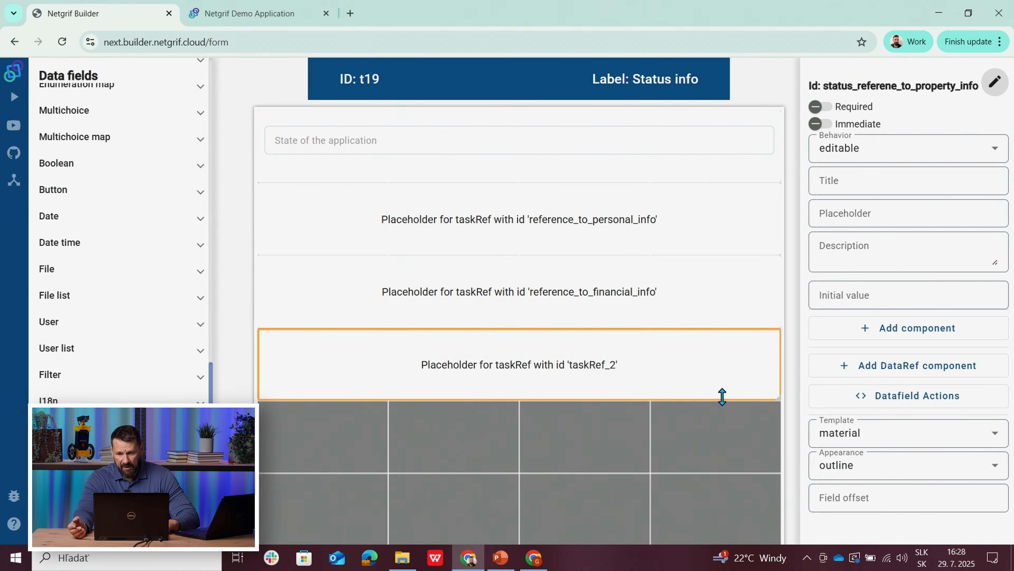
Step: Set the initial value of the new task reference in the fourth row to Property information [t17]
{"action": "left_click", "coordinate": [851, 297]}
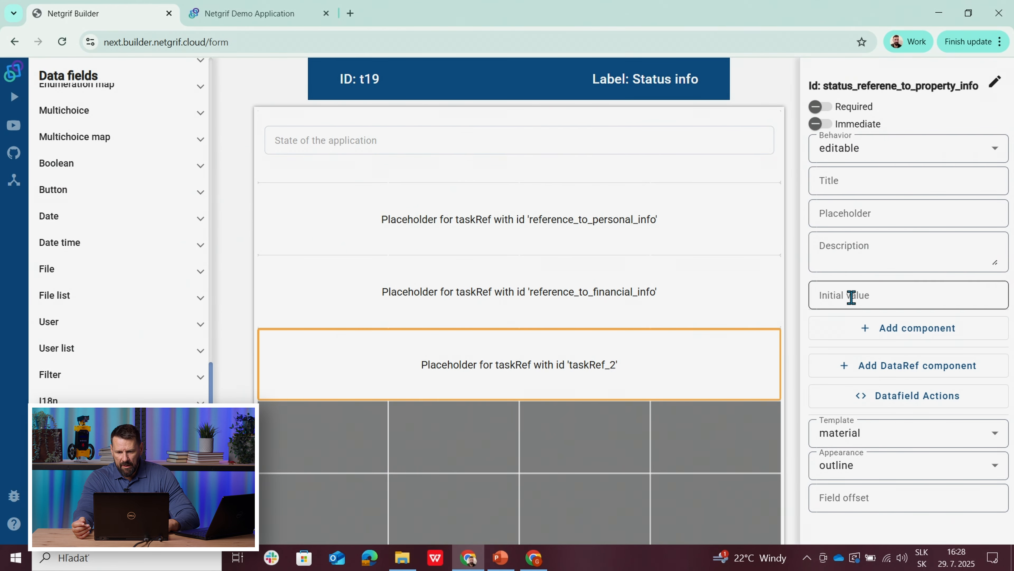
{"action": "left_click", "coordinate": [851, 297]}
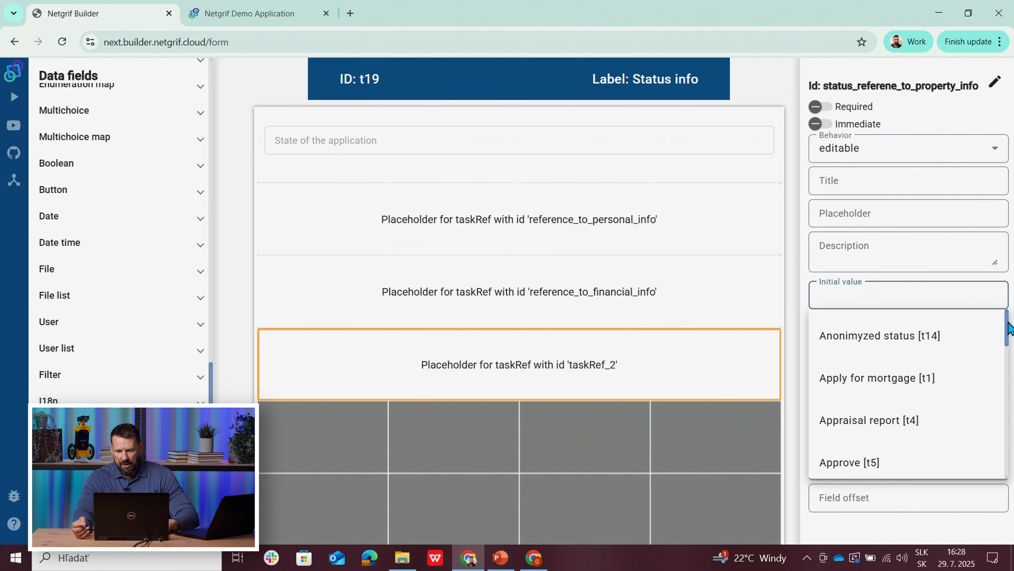
{"action": "left_click_drag", "start_coordinate": [1007, 330], "coordinate": [1007, 408]}
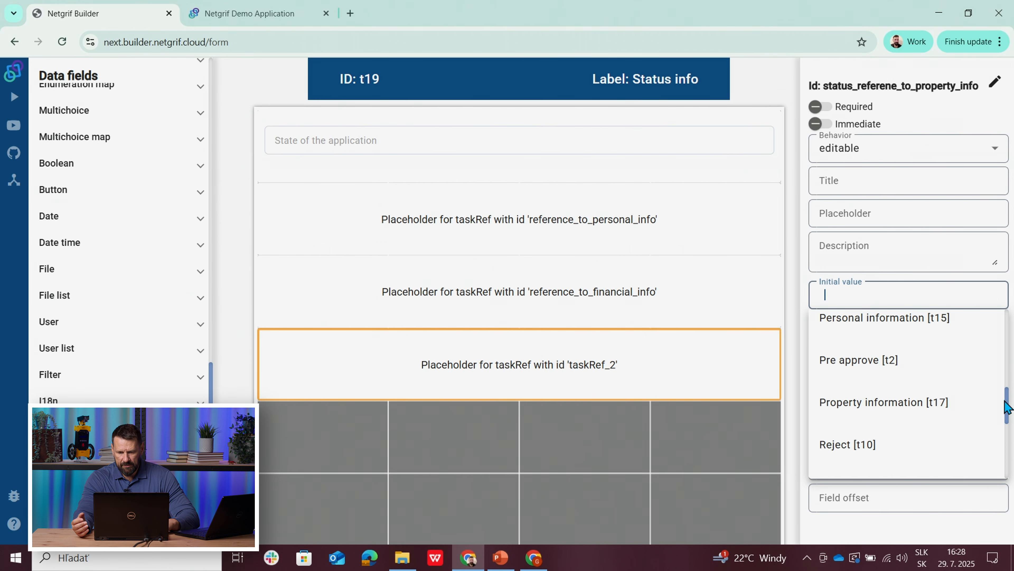
{"action": "left_click", "coordinate": [930, 400]}
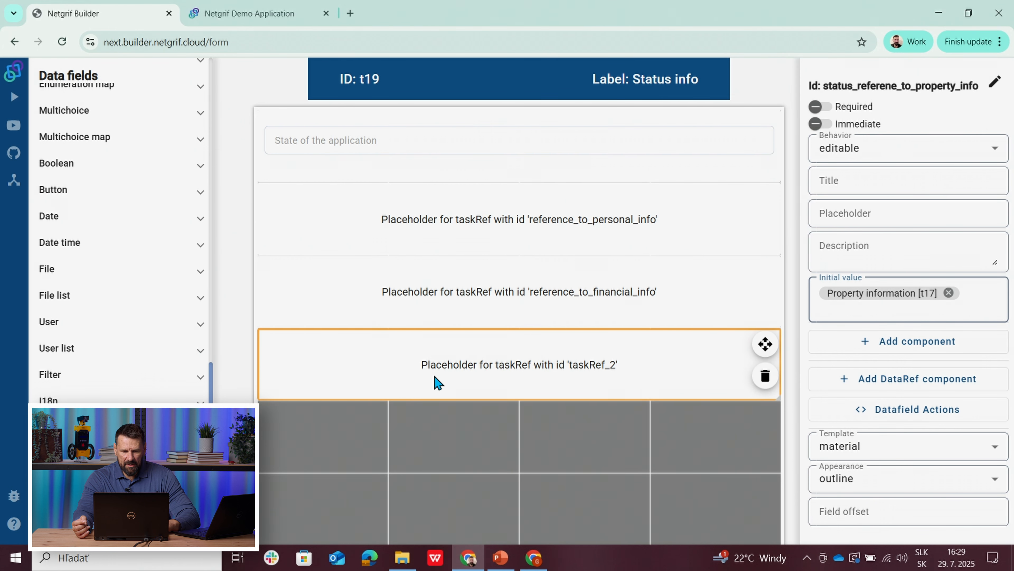
{"action": "left_click", "coordinate": [339, 418]}
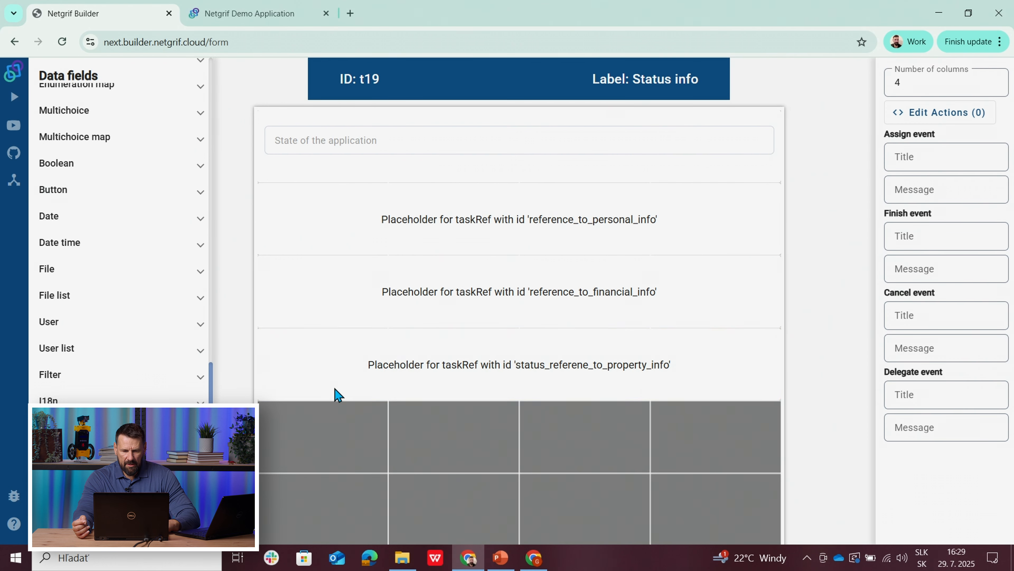
Step: Correct the ID of the fourth row's task reference to status_reference_to_property_info
{"action": "left_click", "coordinate": [332, 378]}
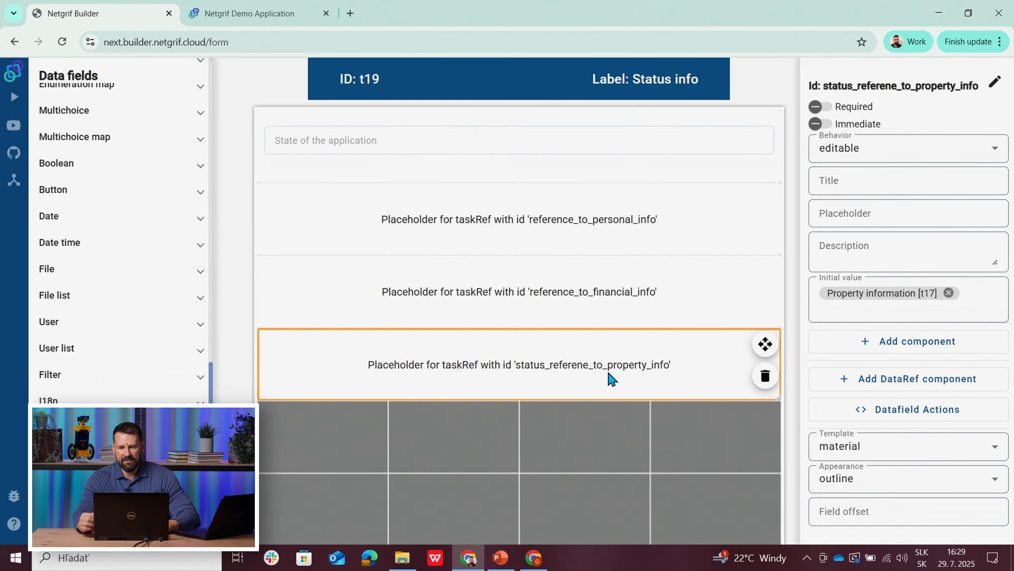
{"action": "left_click", "coordinate": [995, 82]}
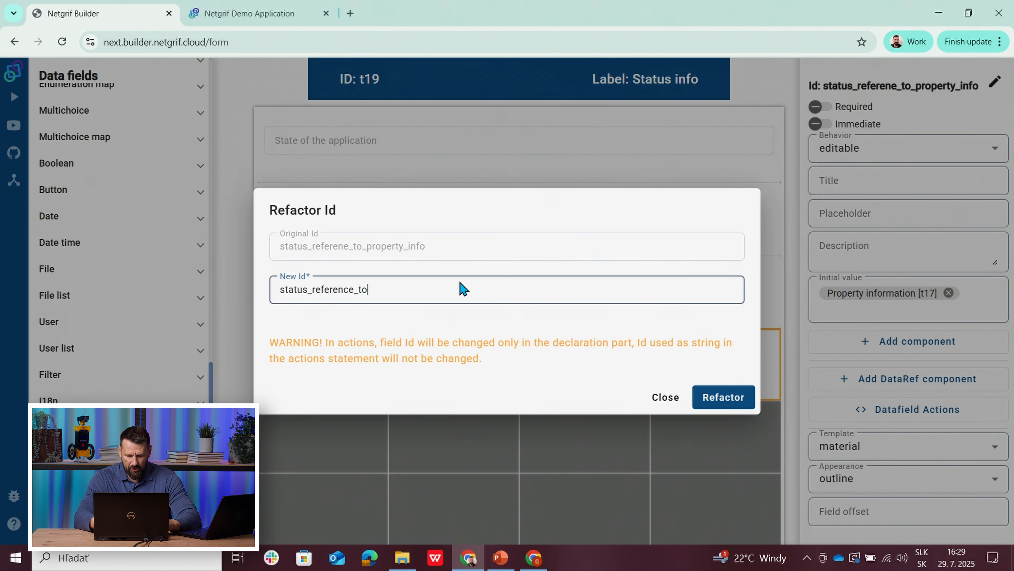
{"action": "type", "text": "status_reference_to_property"}
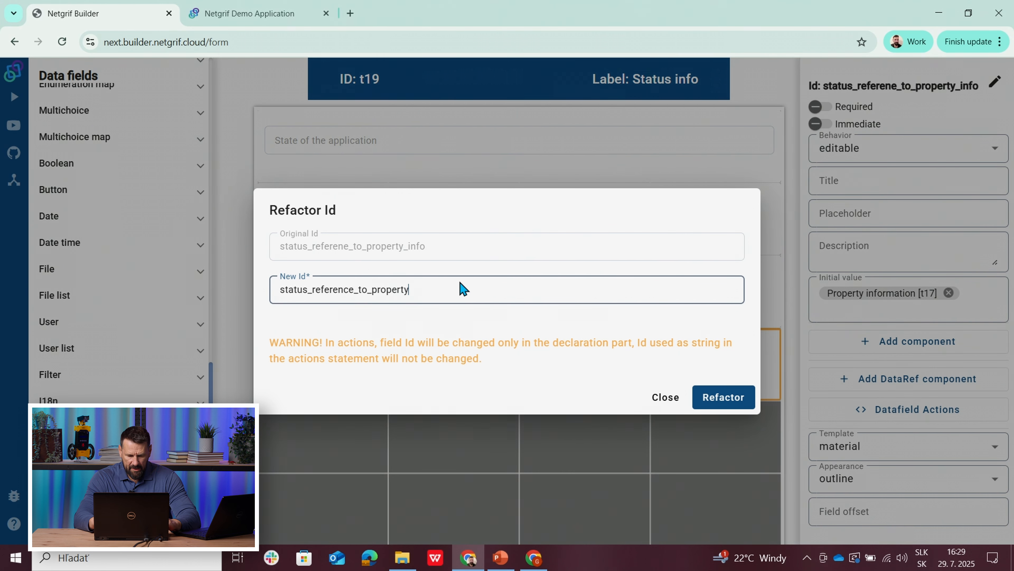
{"action": "type", "text": "_info"}
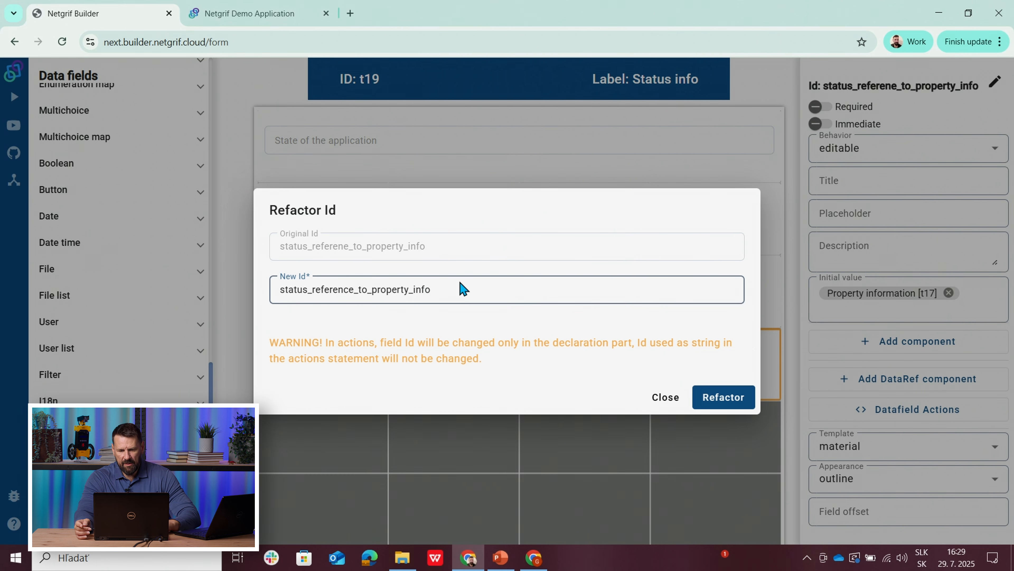
{"action": "left_click", "coordinate": [724, 399]}
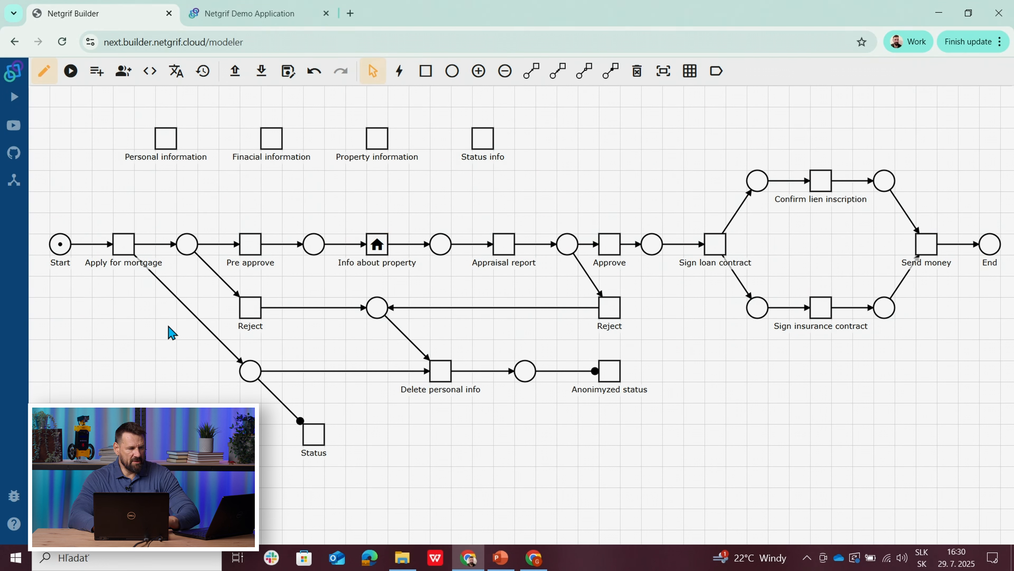
Step: Reopen the Status info form and set the behavior of the status_reference_to_property_info task reference to hidden
{"action": "right_click", "coordinate": [485, 147]}
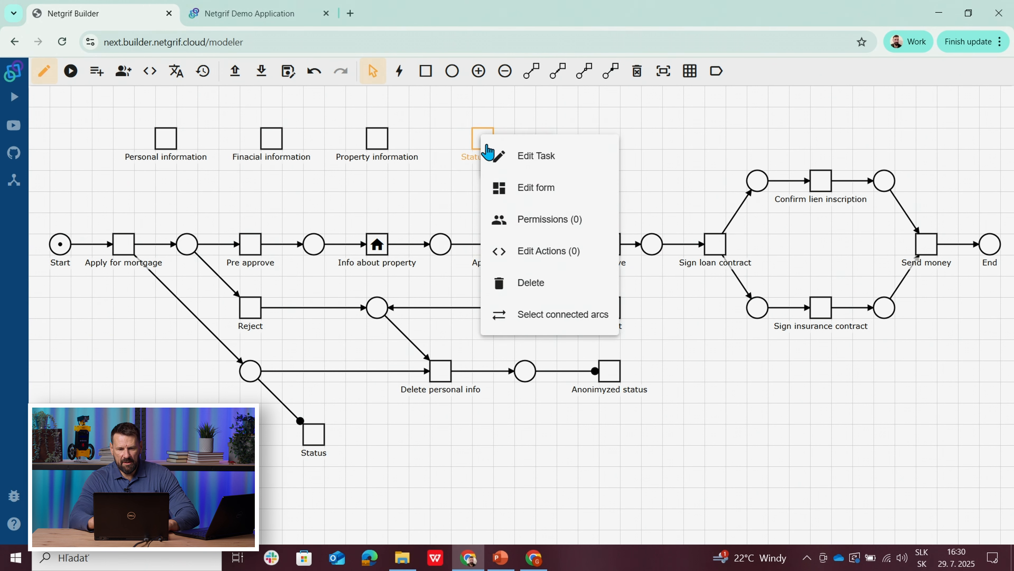
{"action": "left_click", "coordinate": [522, 191]}
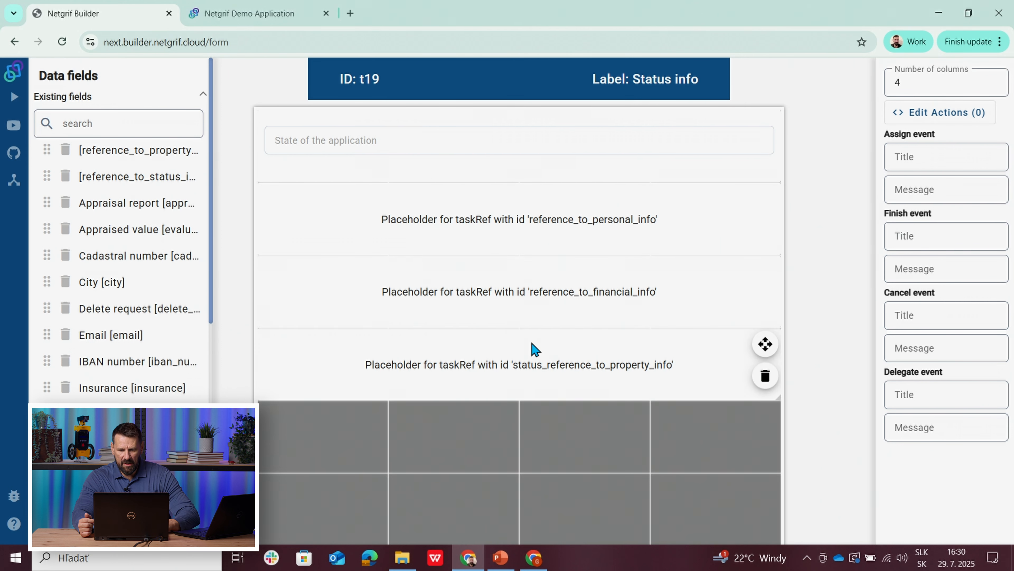
{"action": "left_click", "coordinate": [531, 388]}
{"action": "left_click", "coordinate": [901, 154]}
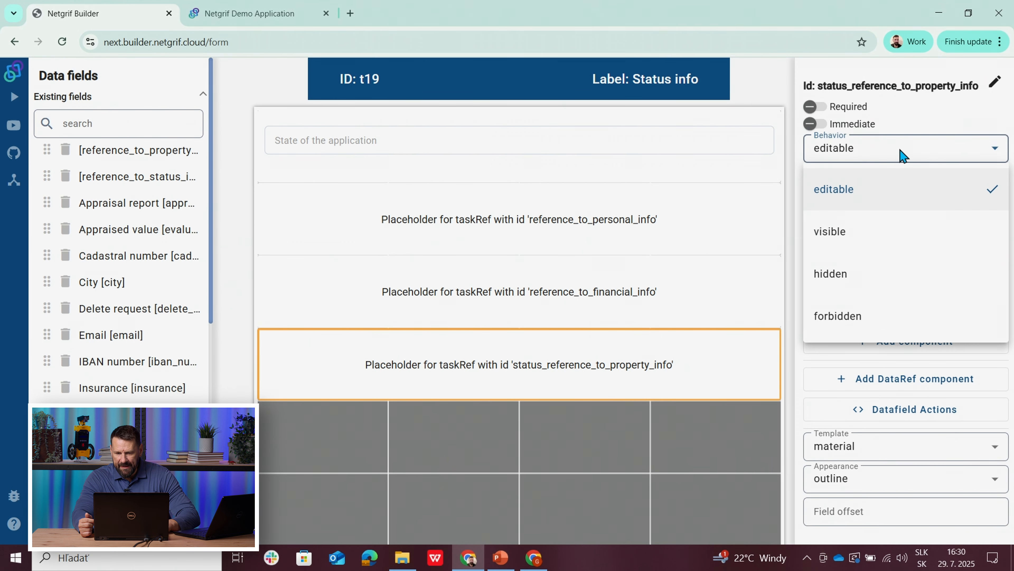
{"action": "left_click", "coordinate": [856, 276]}
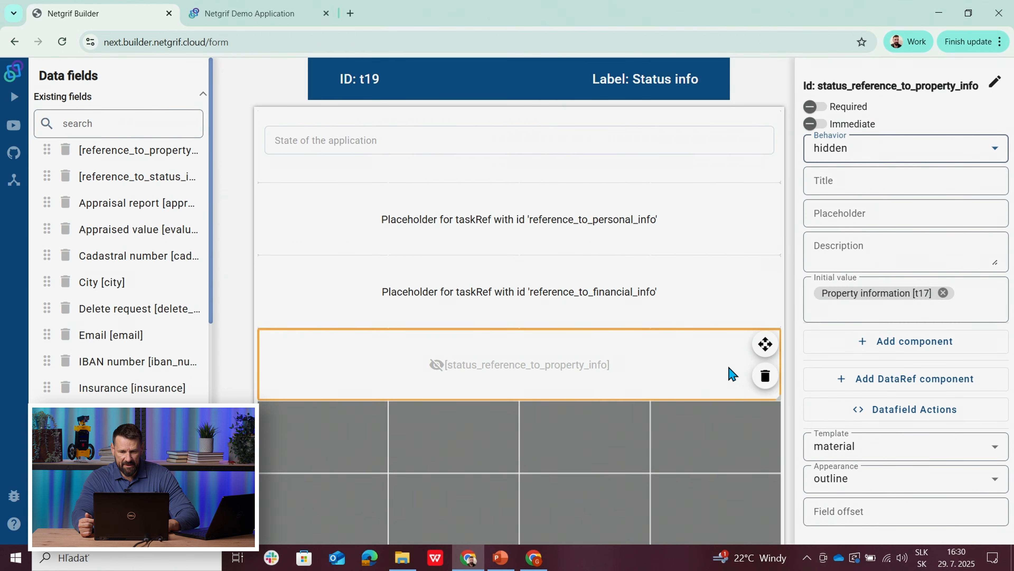
{"action": "left_click", "coordinate": [693, 431]}
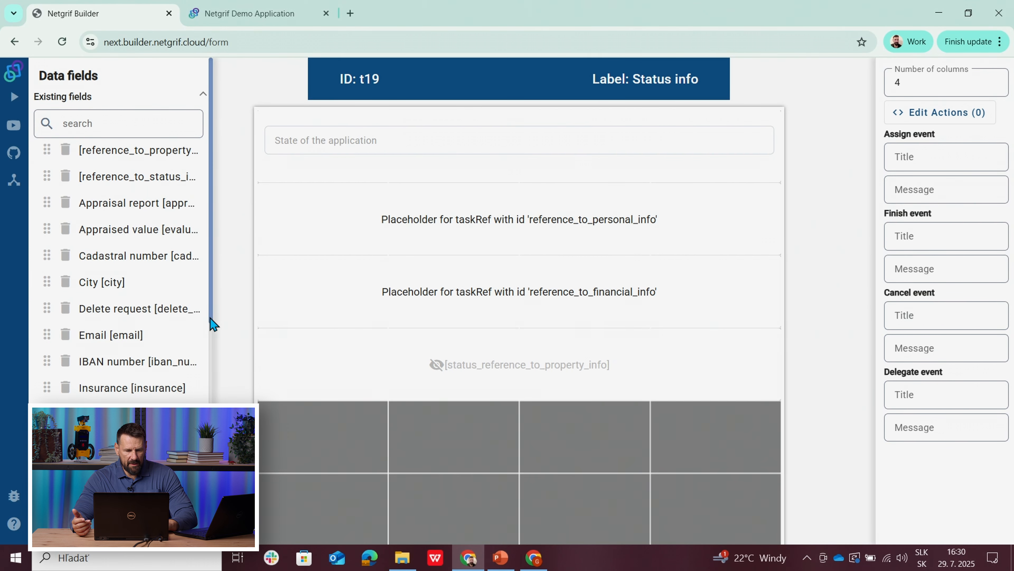
Step: Add the existing Appraised value field across all four columns of the fifth row and set its behavior to hidden
{"action": "scroll", "coordinate": [215, 318], "scroll_direction": "down", "scroll_amount": 4}
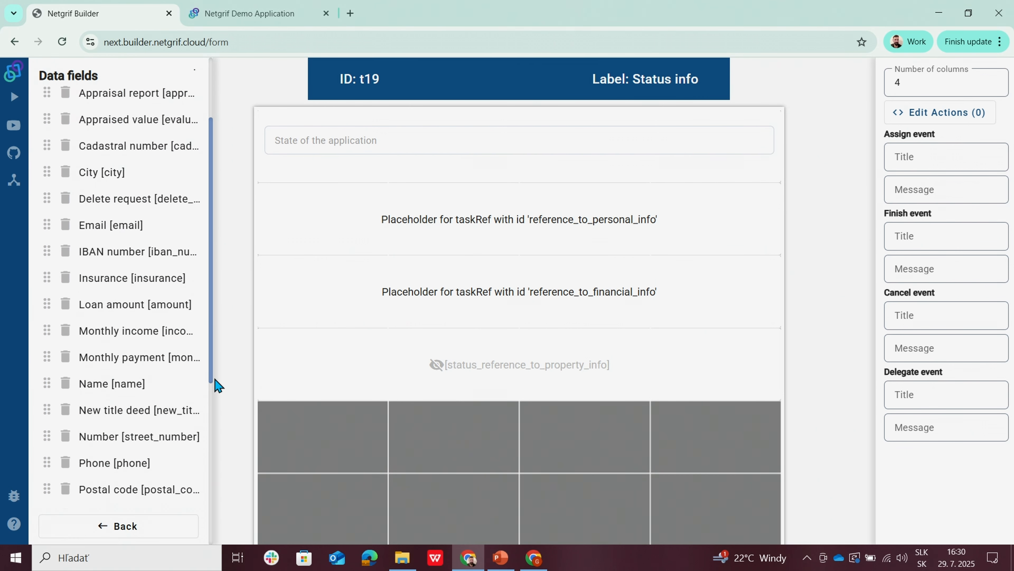
{"action": "scroll", "coordinate": [214, 380], "scroll_direction": "down", "scroll_amount": 3}
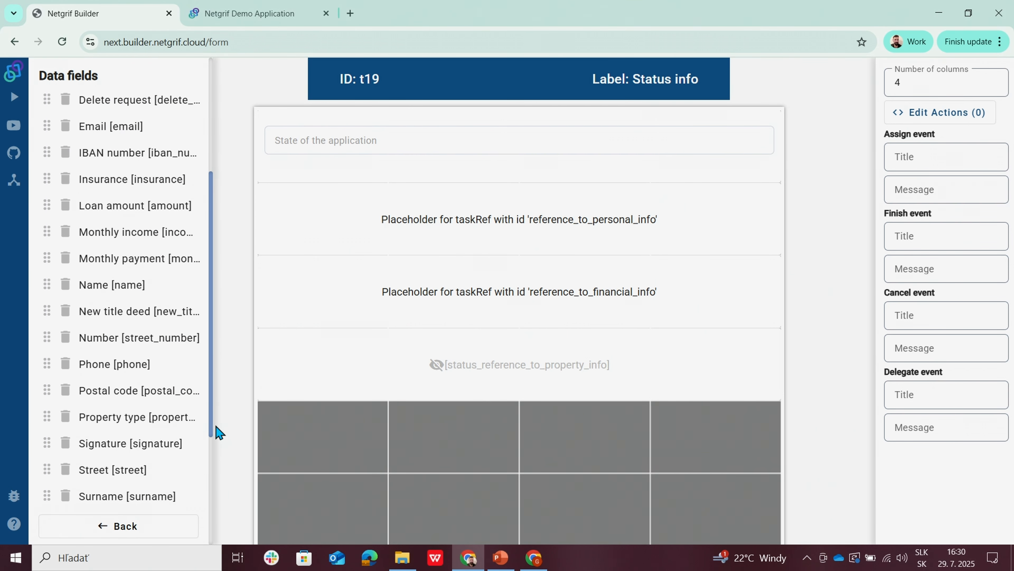
{"action": "scroll", "coordinate": [218, 433], "scroll_direction": "down", "scroll_amount": 1}
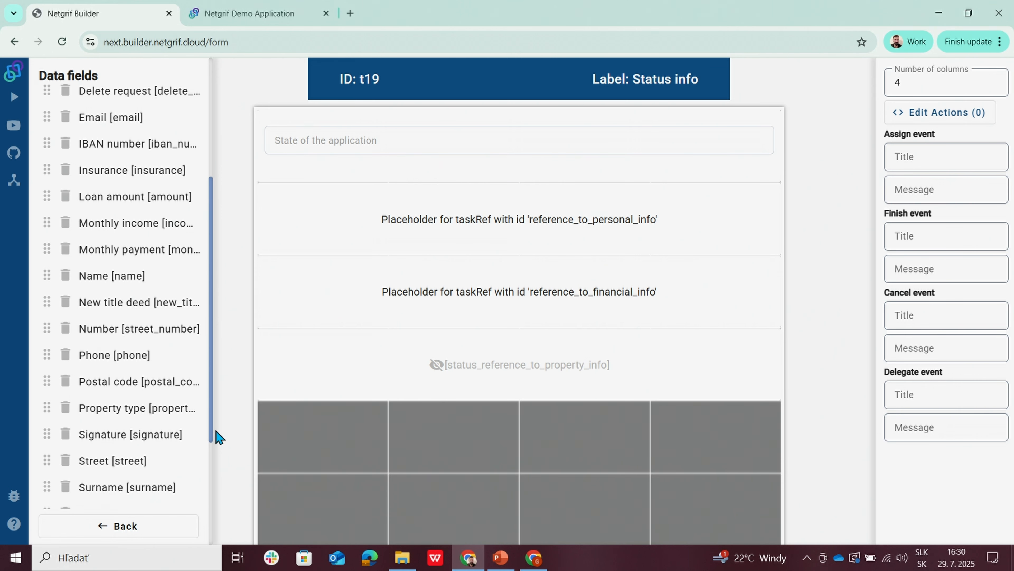
{"action": "scroll", "coordinate": [218, 435], "scroll_direction": "down", "scroll_amount": 1}
{"action": "scroll", "coordinate": [219, 390], "scroll_direction": "up", "scroll_amount": 8}
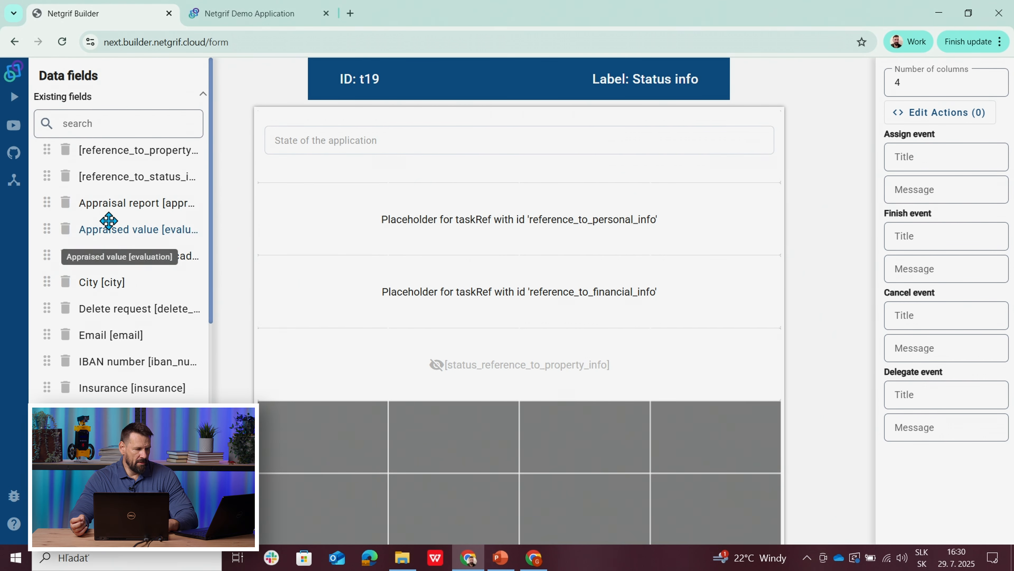
{"action": "left_click", "coordinate": [109, 230]}
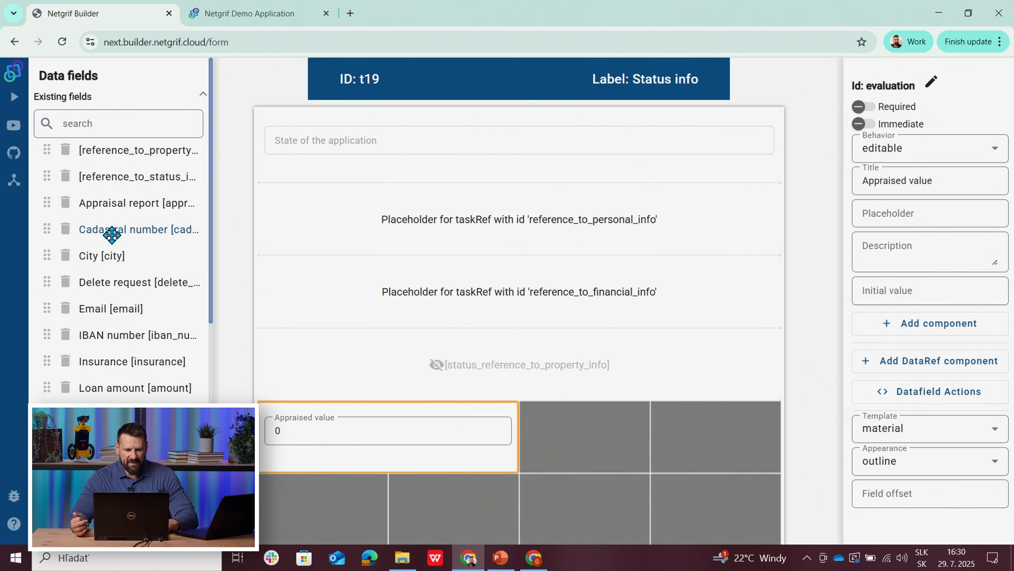
{"action": "left_click_drag", "start_coordinate": [516, 426], "coordinate": [641, 435]}
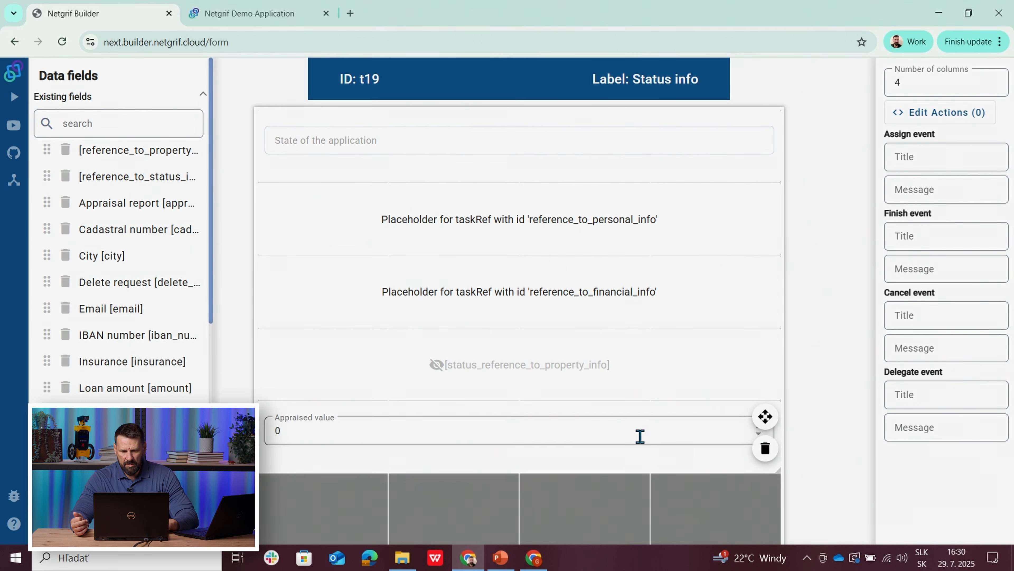
{"action": "left_click", "coordinate": [907, 155]}
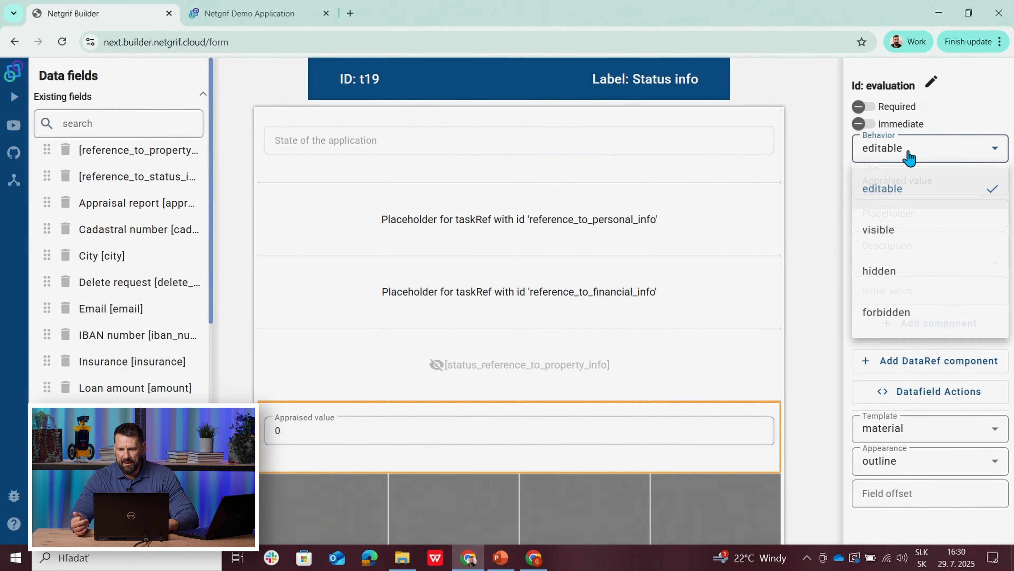
{"action": "left_click", "coordinate": [895, 280]}
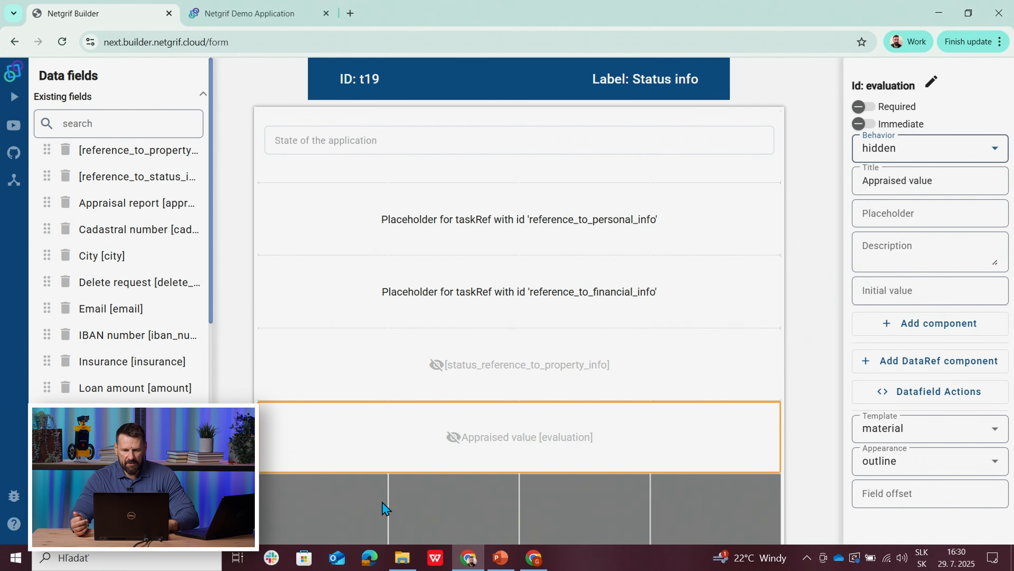
Step: Add the existing Appraisal report field across all four columns of the sixth row and make it hidden
{"action": "scroll", "coordinate": [806, 333], "scroll_direction": "down", "scroll_amount": 3}
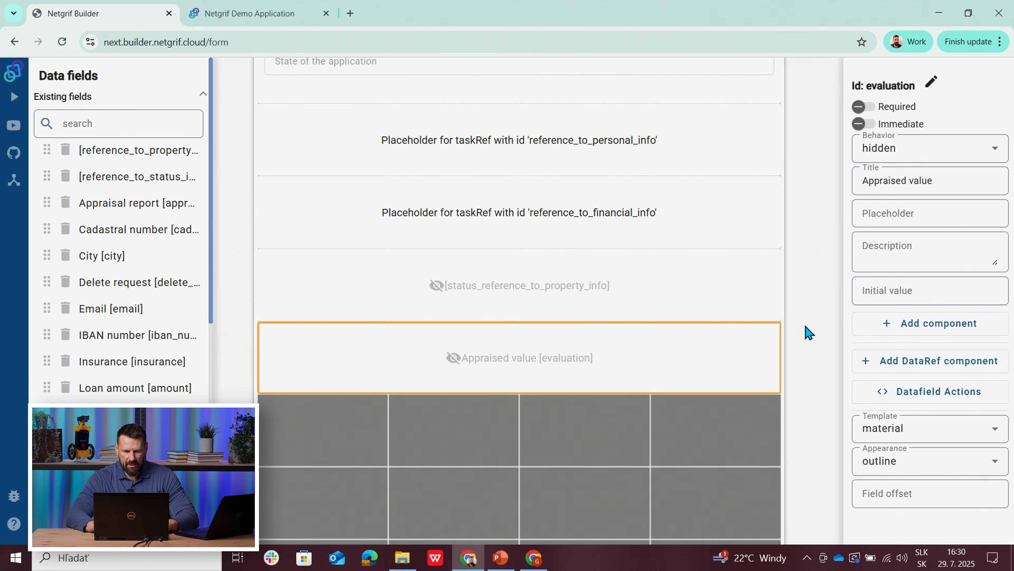
{"action": "scroll", "coordinate": [805, 333], "scroll_direction": "down", "scroll_amount": 1}
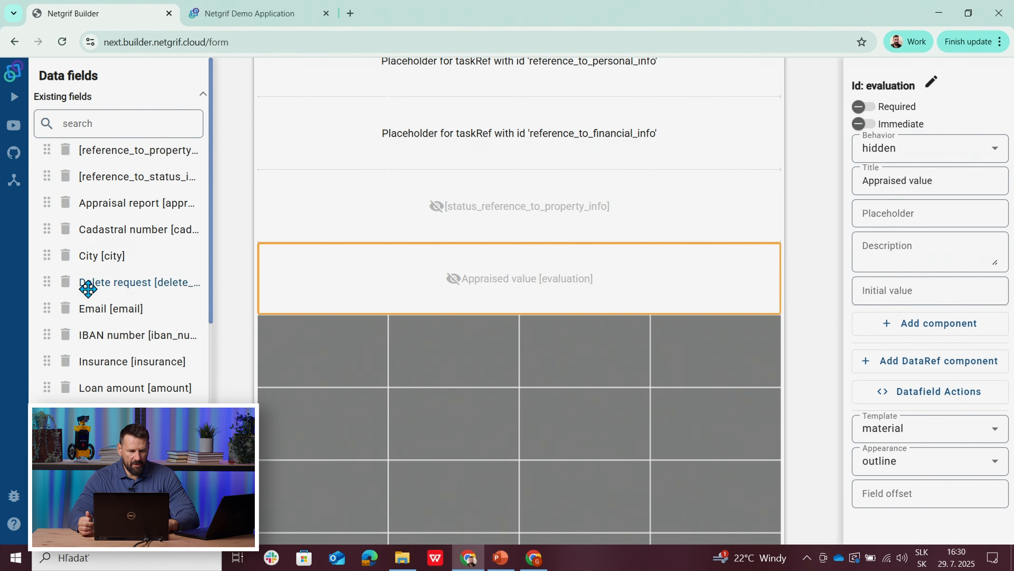
{"action": "left_click", "coordinate": [104, 204]}
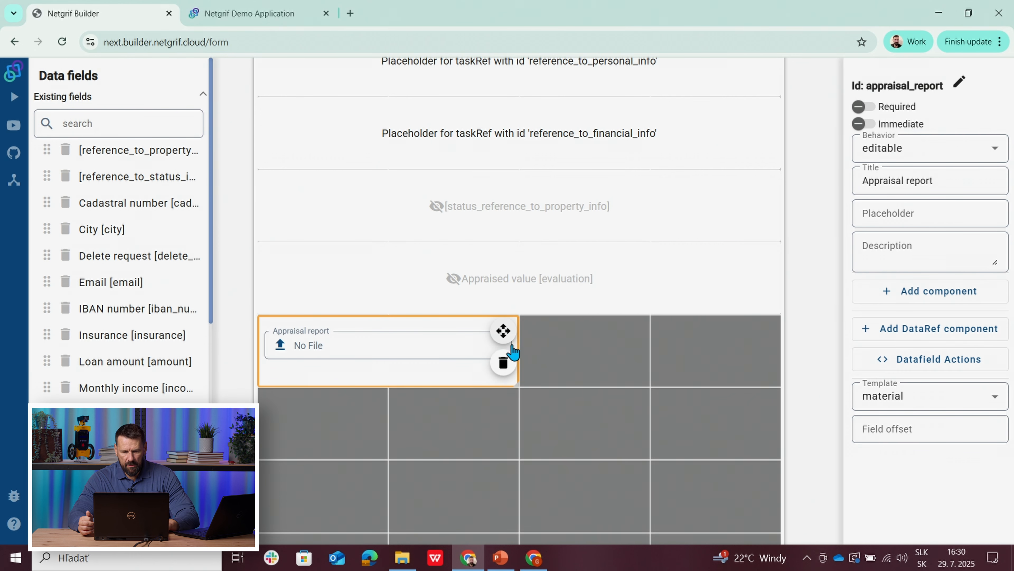
{"action": "left_click_drag", "start_coordinate": [514, 340], "coordinate": [660, 365]}
{"action": "left_click", "coordinate": [643, 367]}
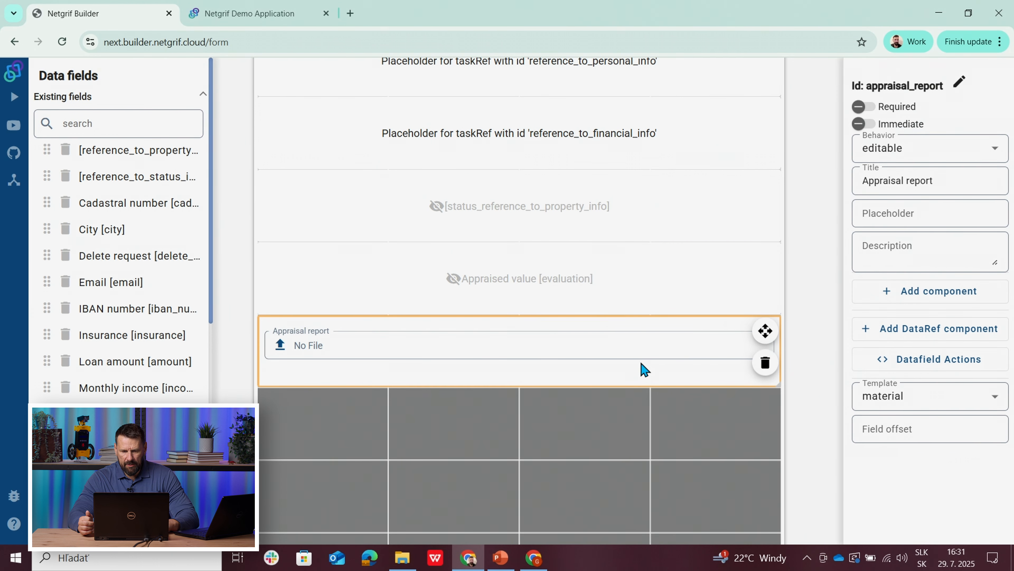
{"action": "left_click", "coordinate": [900, 159]}
{"action": "left_click", "coordinate": [896, 277]}
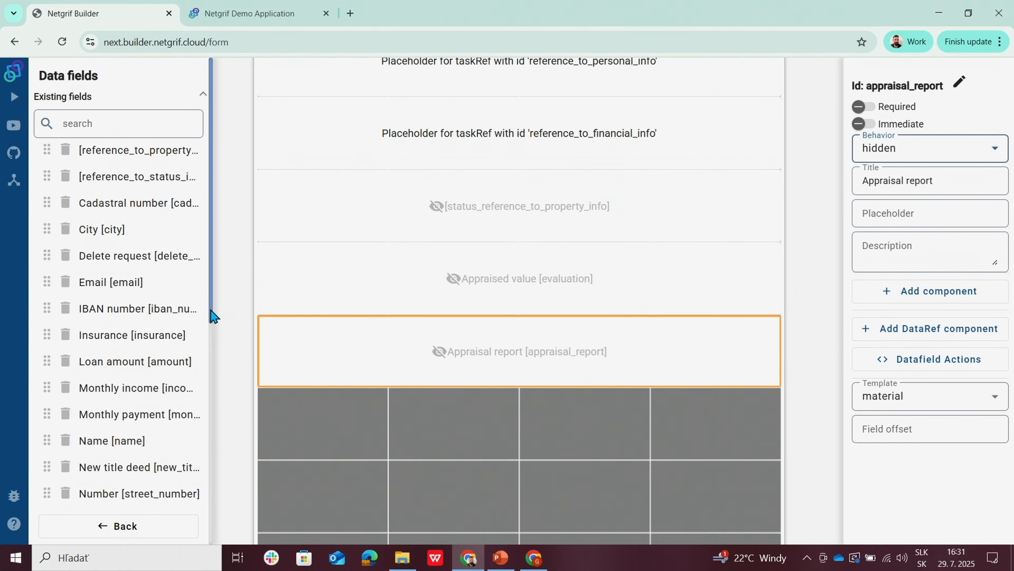
Step: Place the existing New title deed field across the full width of the seventh row with hidden behavior
{"action": "scroll", "coordinate": [212, 320], "scroll_direction": "down", "scroll_amount": 1}
{"action": "scroll", "coordinate": [211, 322], "scroll_direction": "down", "scroll_amount": 3}
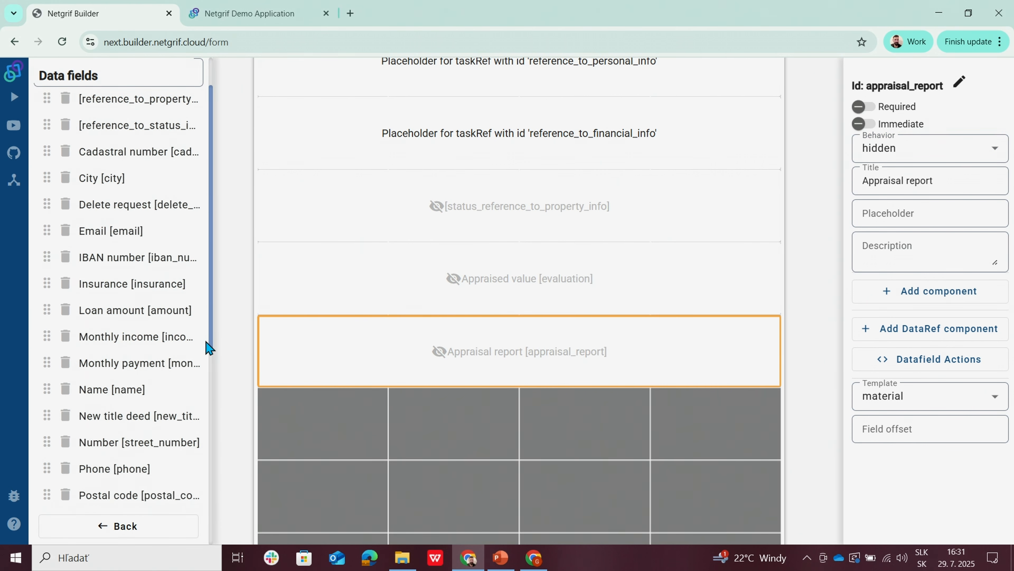
{"action": "left_click", "coordinate": [117, 411]}
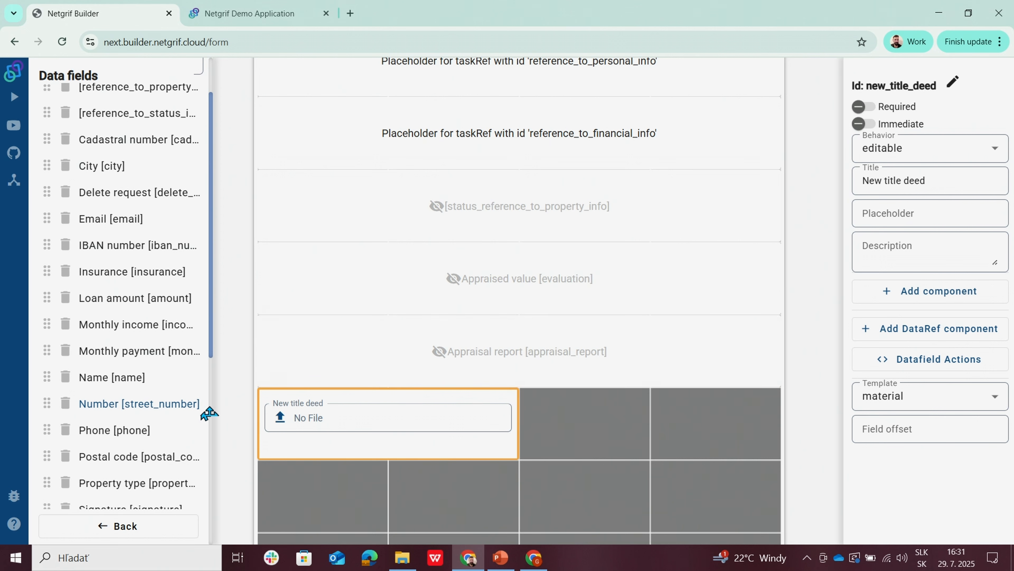
{"action": "left_click_drag", "start_coordinate": [517, 418], "coordinate": [679, 451]}
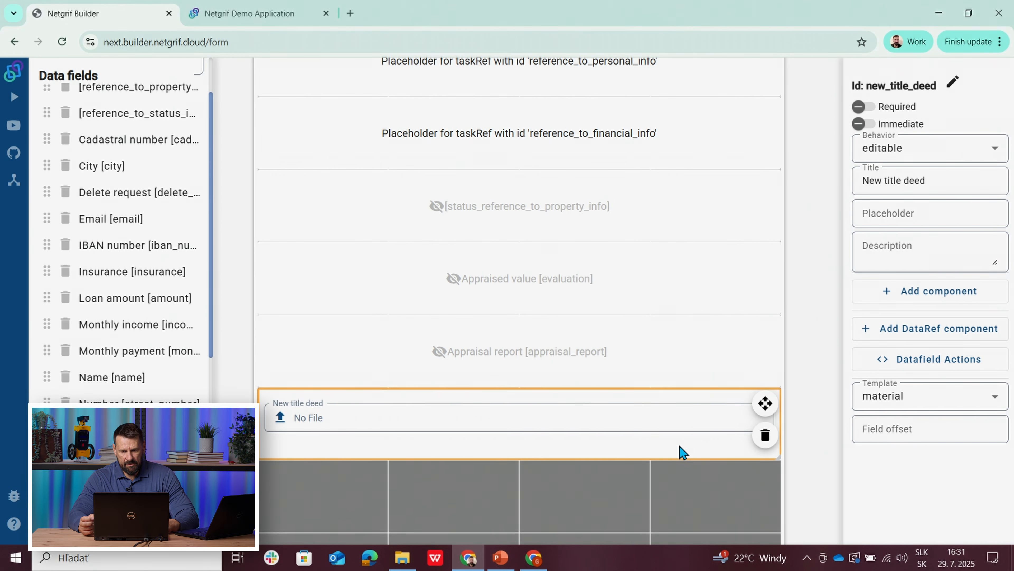
{"action": "left_click", "coordinate": [908, 157]}
{"action": "left_click", "coordinate": [893, 274]}
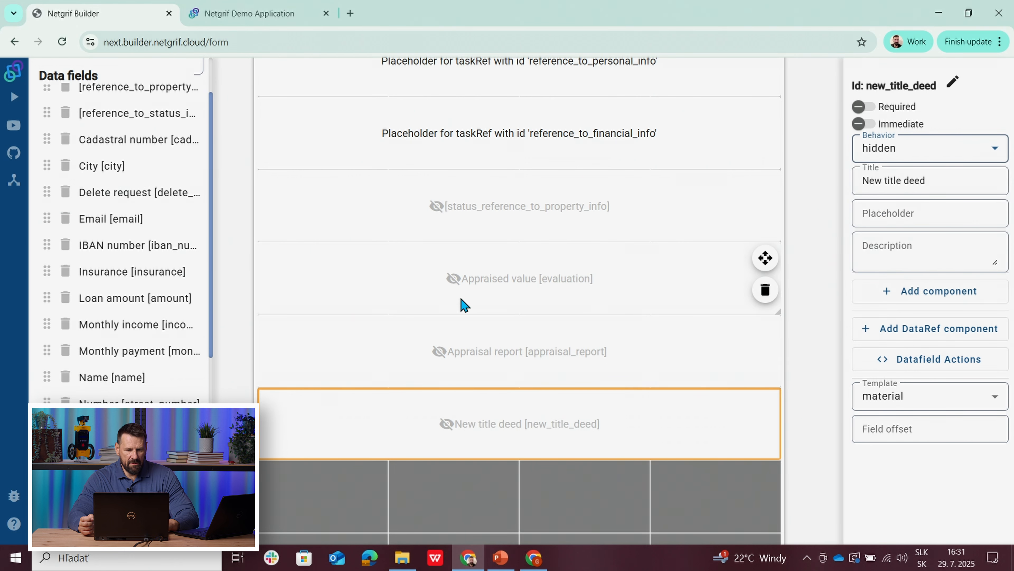
Step: Add the existing Insurance field across the full eighth row, set it to hidden, and return to the process model
{"action": "left_click_drag", "start_coordinate": [212, 290], "coordinate": [192, 281]}
{"action": "left_click_drag", "start_coordinate": [97, 219], "coordinate": [752, 496]}
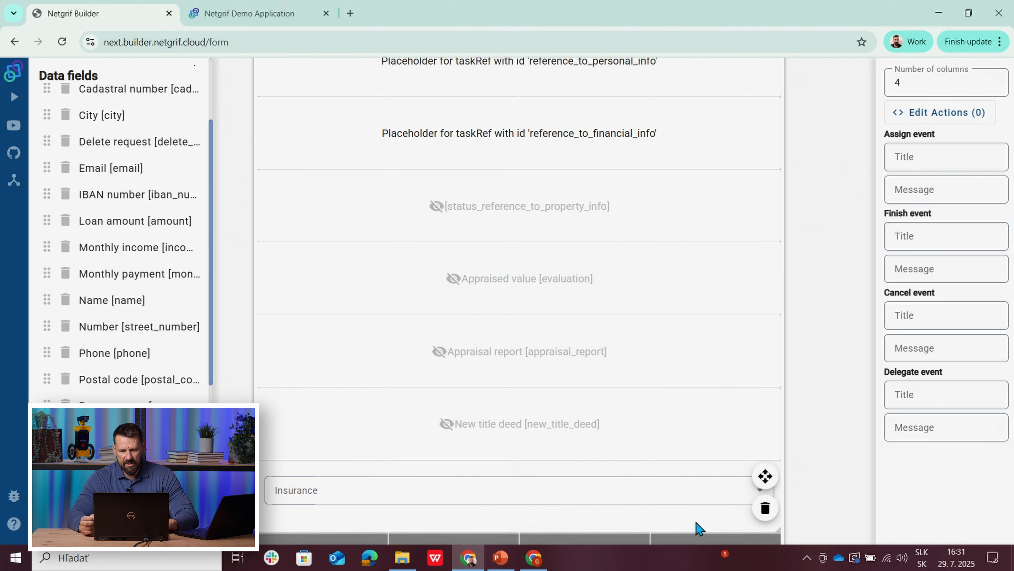
{"action": "left_click", "coordinate": [660, 528]}
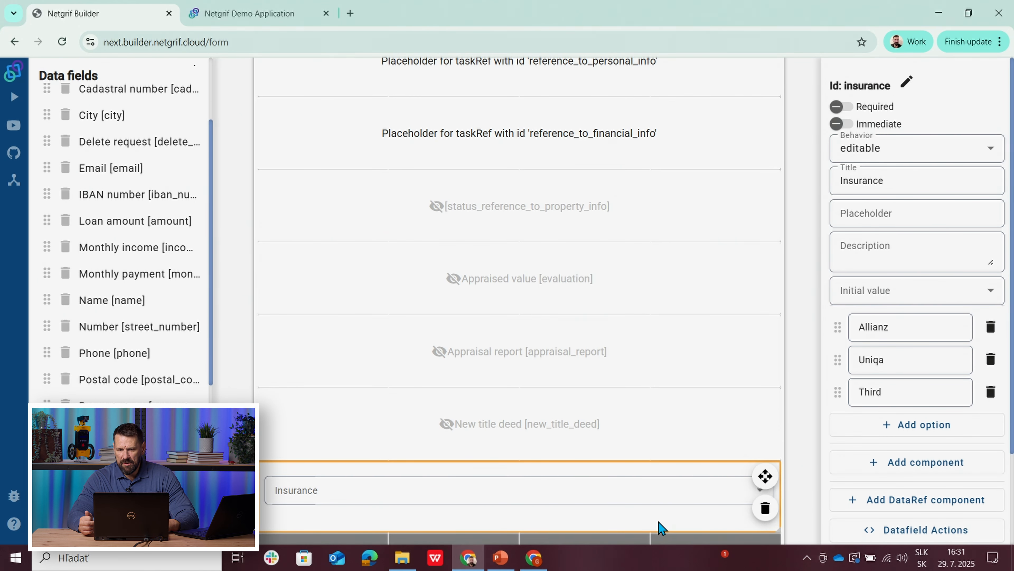
{"action": "left_click", "coordinate": [875, 149]}
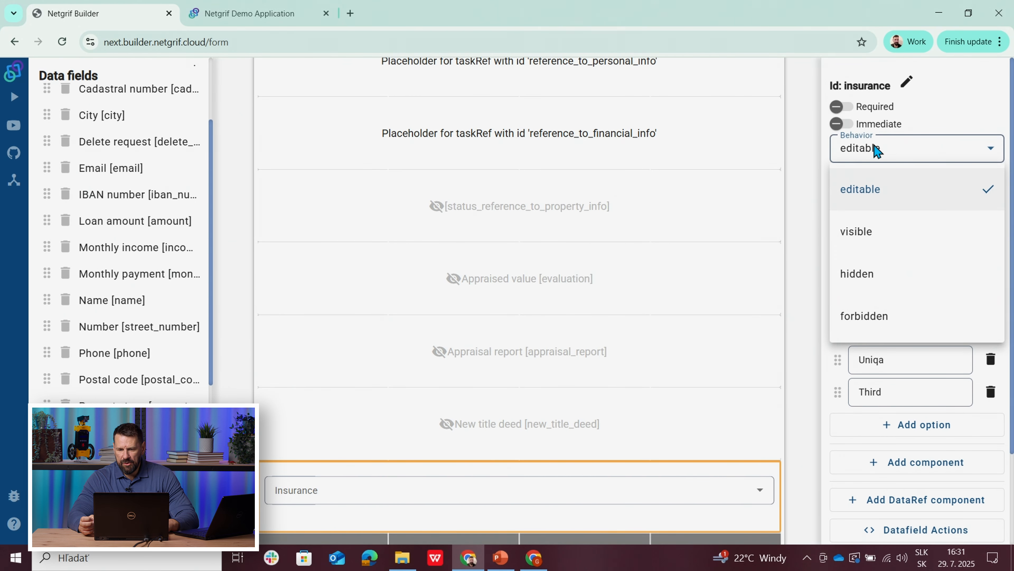
{"action": "left_click", "coordinate": [869, 273]}
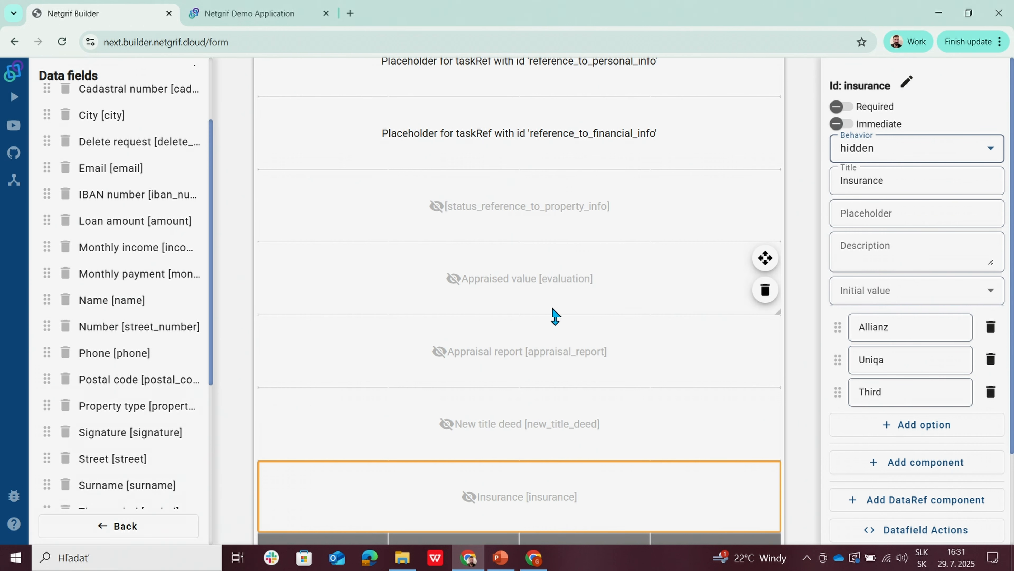
{"action": "left_click", "coordinate": [118, 526]}
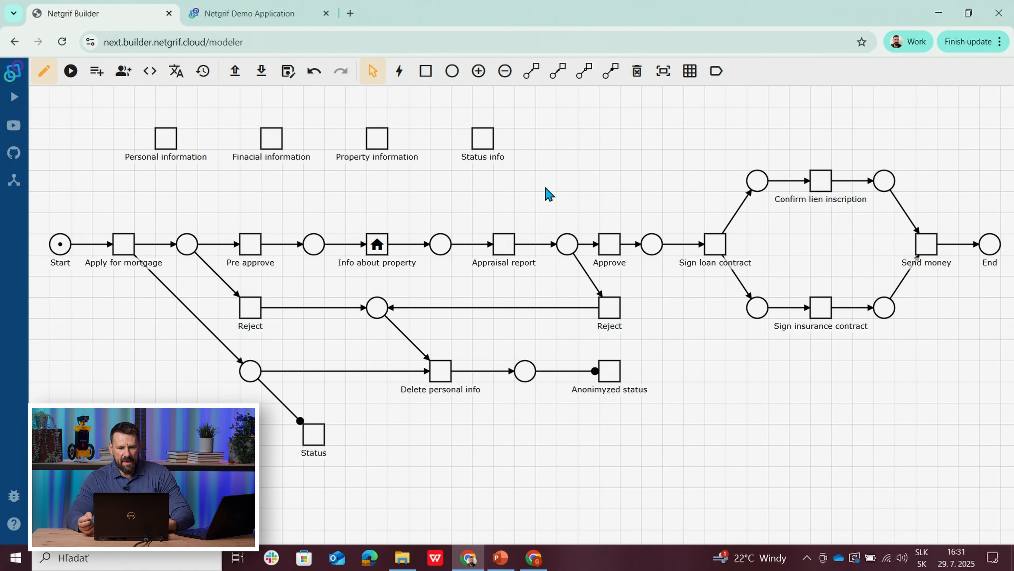
{"action": "left_click", "coordinate": [485, 138]}
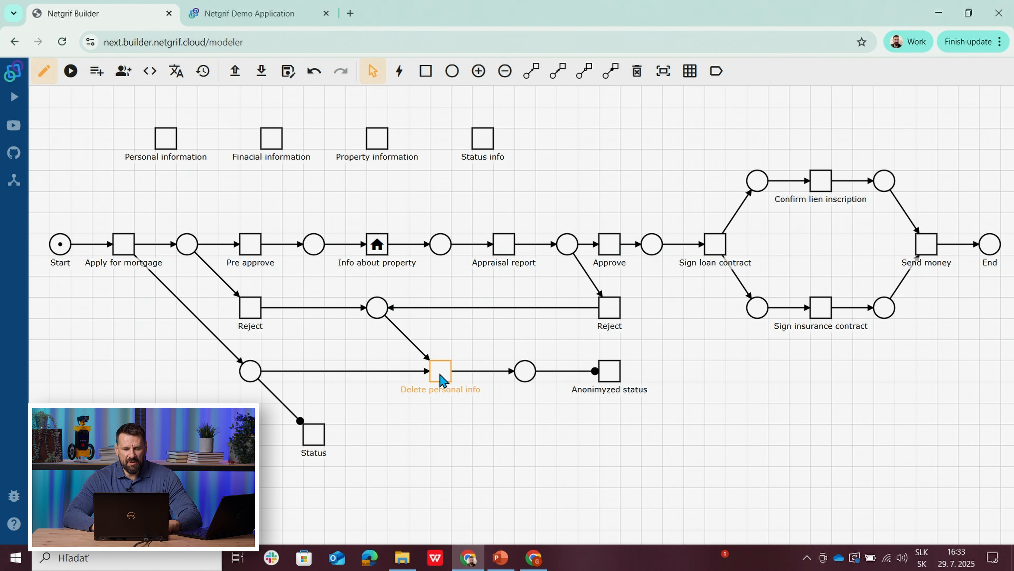
Step: Create a new form for the Delete personal info task and place a simple text field across all four columns of the first row
{"action": "right_click", "coordinate": [443, 381]}
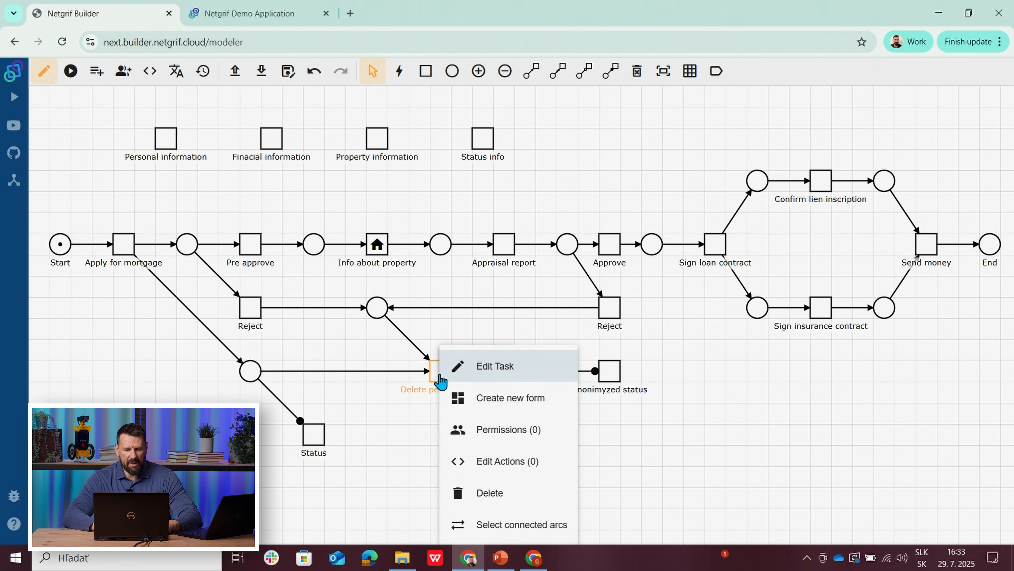
{"action": "left_click", "coordinate": [489, 401]}
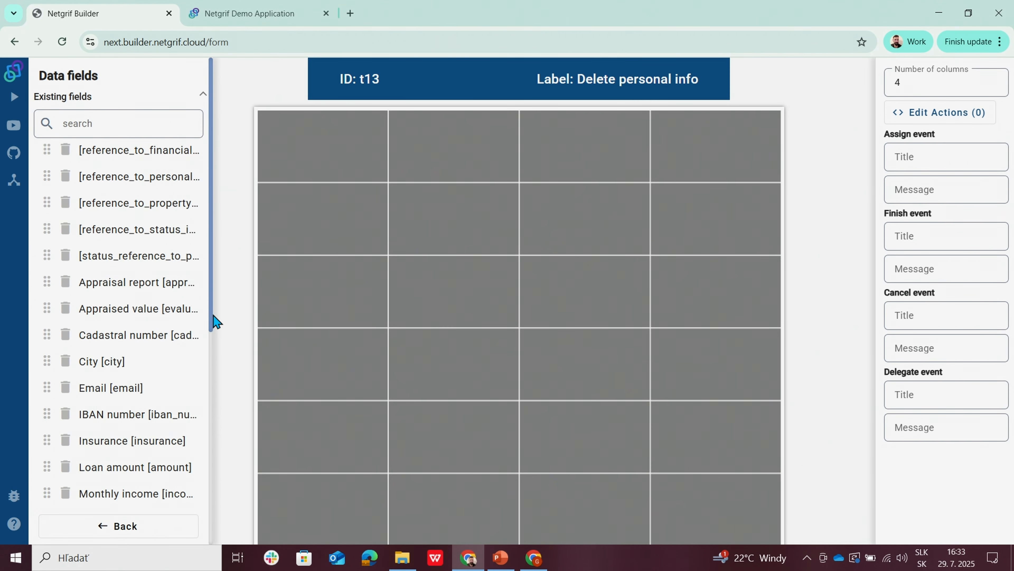
{"action": "left_click_drag", "start_coordinate": [217, 322], "coordinate": [218, 542]}
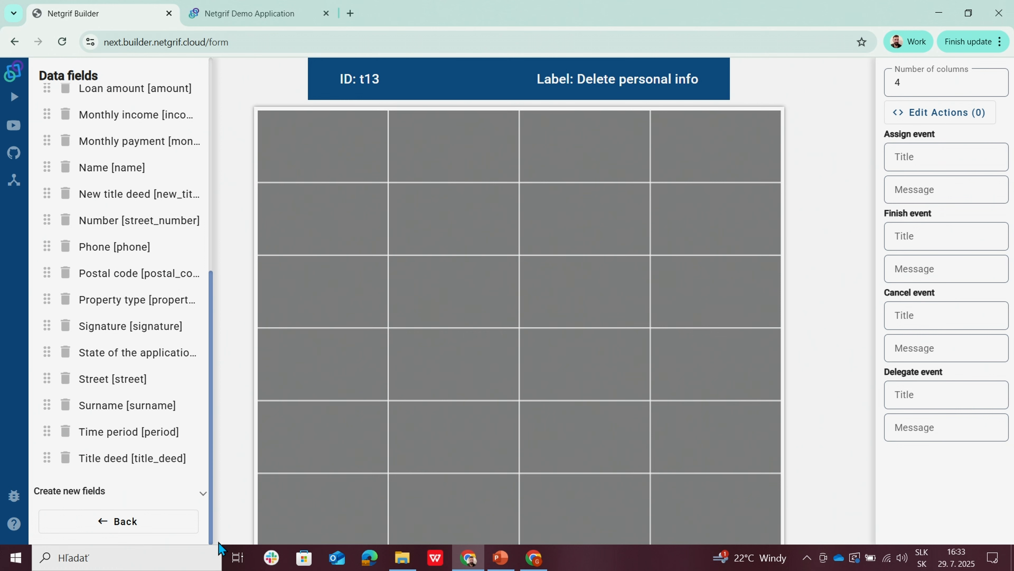
{"action": "left_click", "coordinate": [74, 492]}
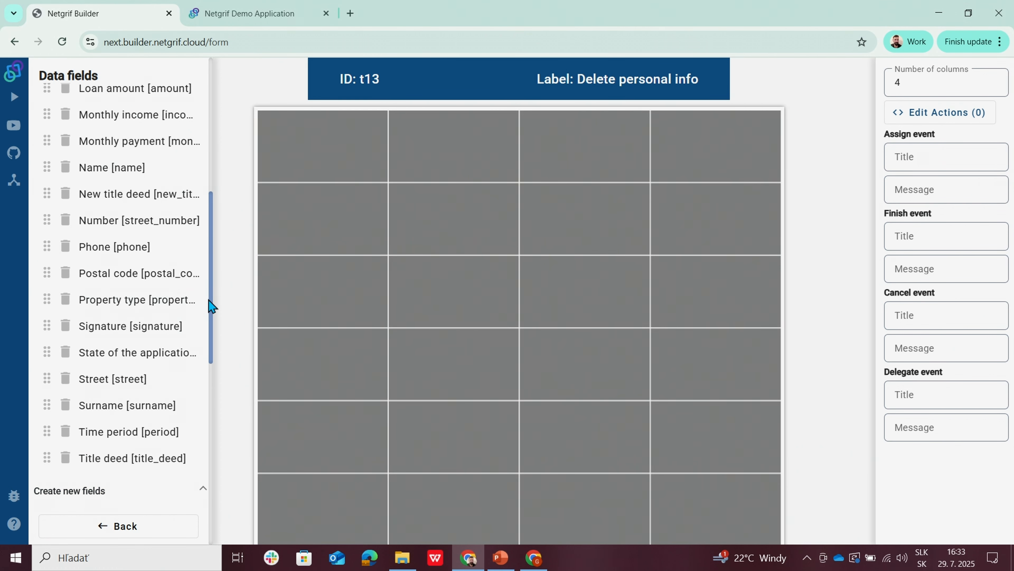
{"action": "left_click_drag", "start_coordinate": [211, 305], "coordinate": [215, 414]}
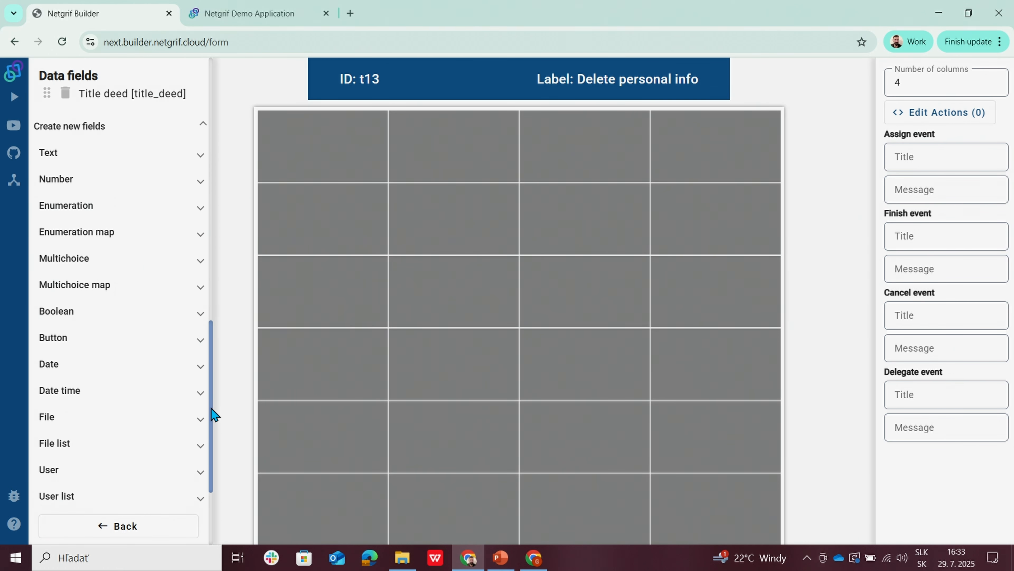
{"action": "left_click", "coordinate": [53, 158]}
{"action": "left_click", "coordinate": [72, 176]}
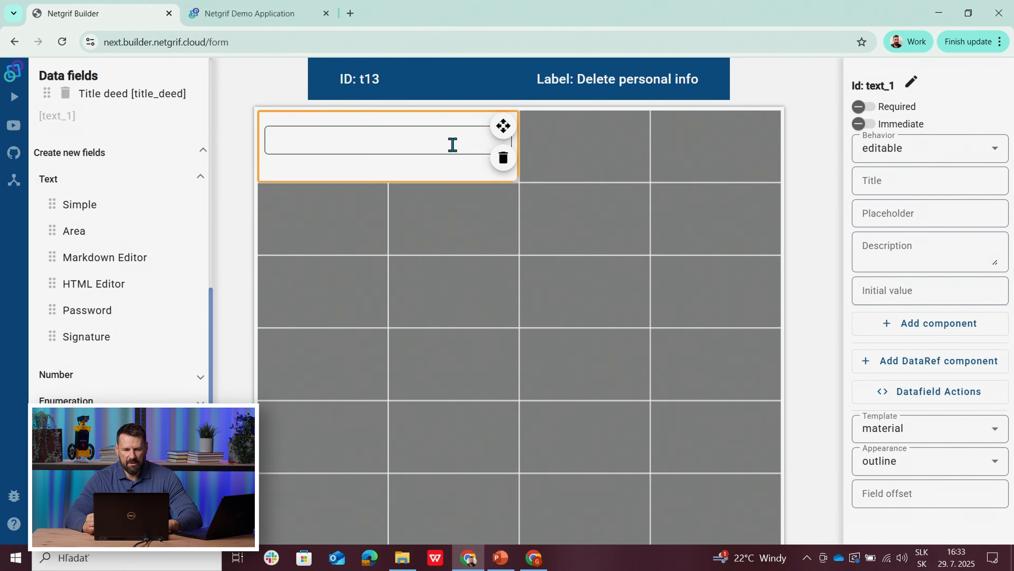
{"action": "left_click_drag", "start_coordinate": [520, 148], "coordinate": [699, 144]}
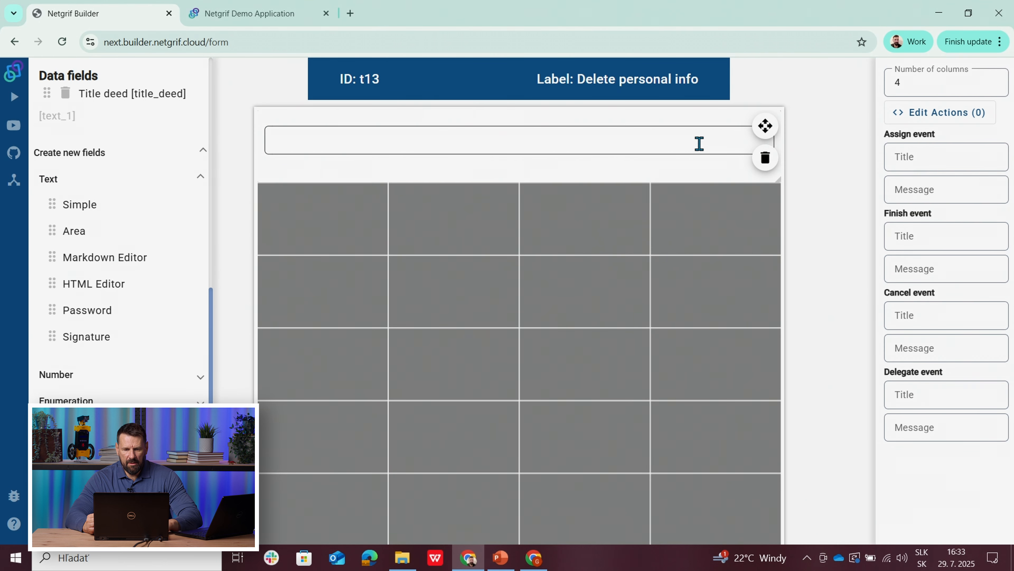
Step: Refactor the ID of the new text field on the Delete personal info form to delete_request
{"action": "left_click", "coordinate": [650, 160]}
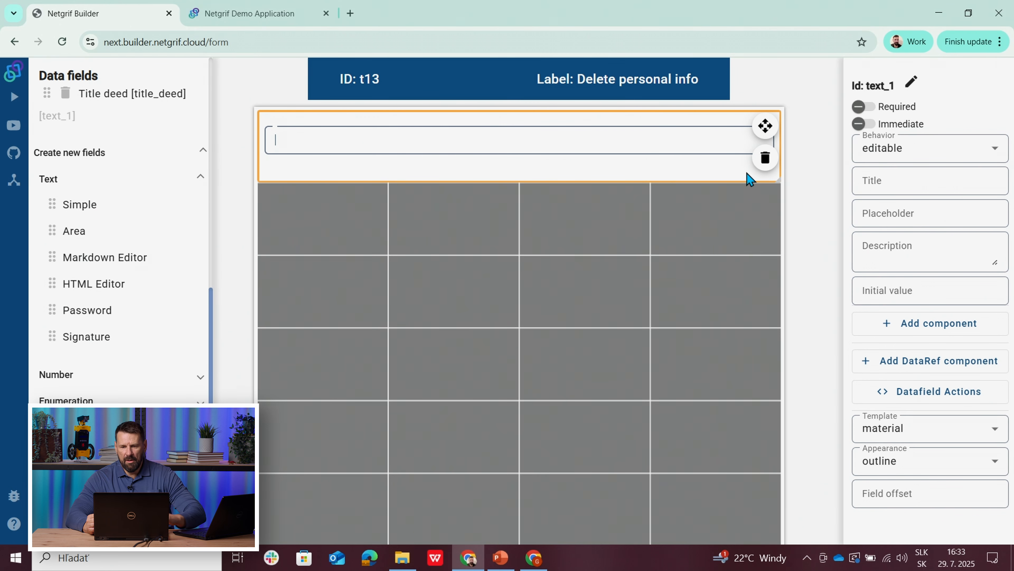
{"action": "left_click", "coordinate": [914, 84]}
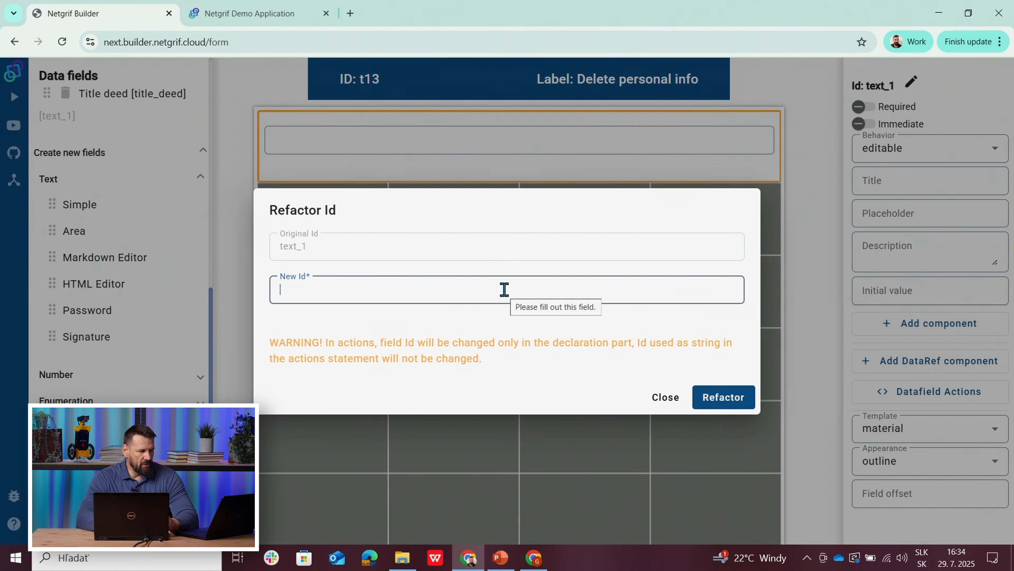
{"action": "type", "text": "delete"}
{"action": "key", "text": "BackSpace"}
{"action": "type", "text": "_s"}
{"action": "key", "text": "BackSpace"}
{"action": "type", "text": "request"}
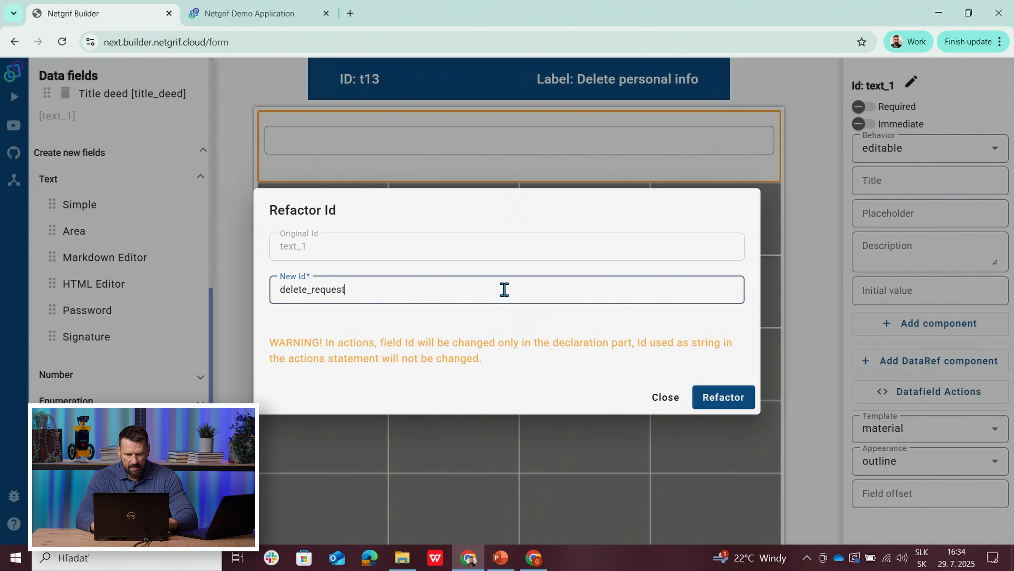
{"action": "left_click", "coordinate": [719, 397]}
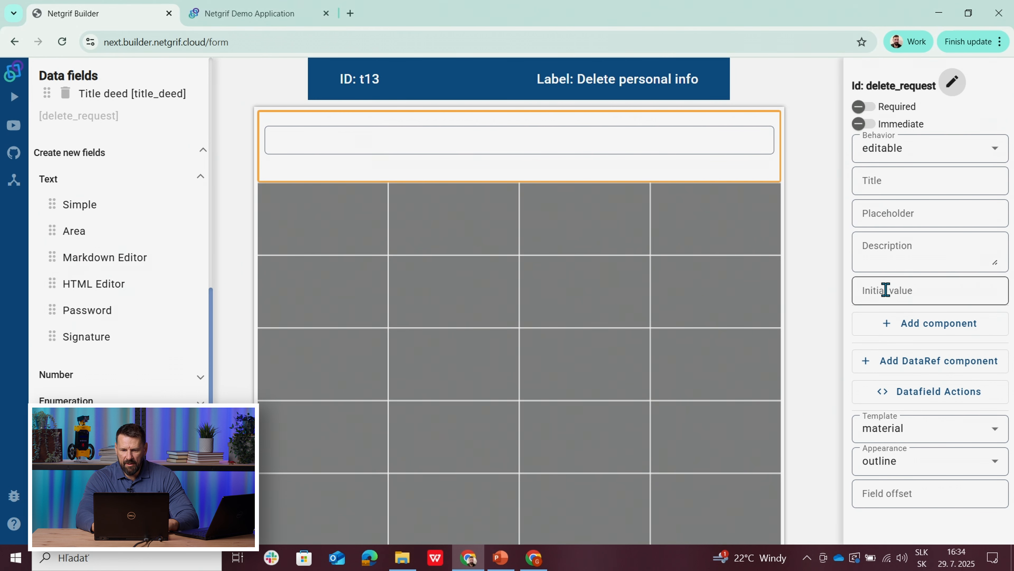
Step: Title the field "Delete request" and set its initial value to "Please delete my personal information"
{"action": "left_click", "coordinate": [882, 181]}
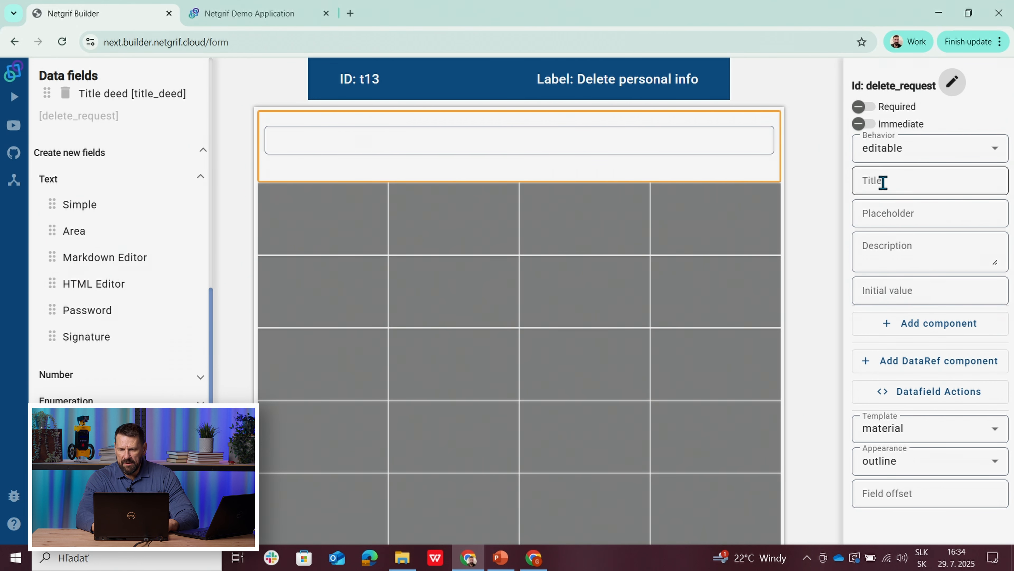
{"action": "type", "text": "Delete"}
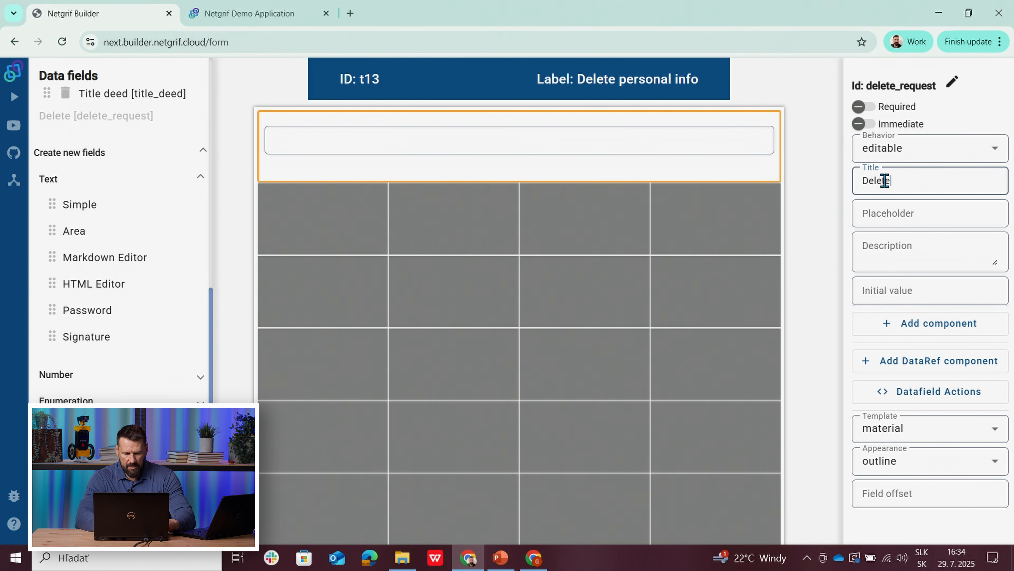
{"action": "type", "text": " request"}
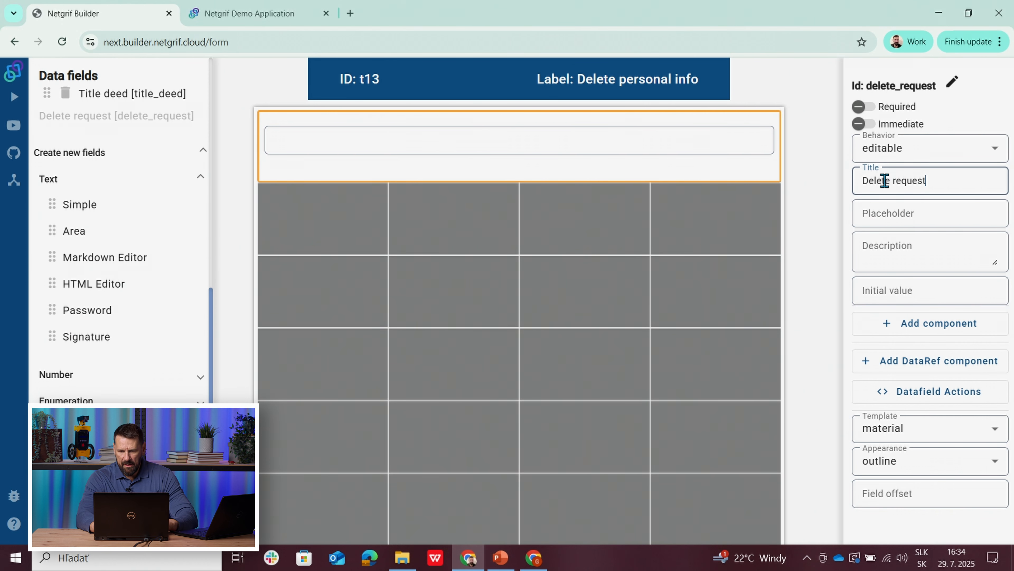
{"action": "left_click", "coordinate": [895, 292]}
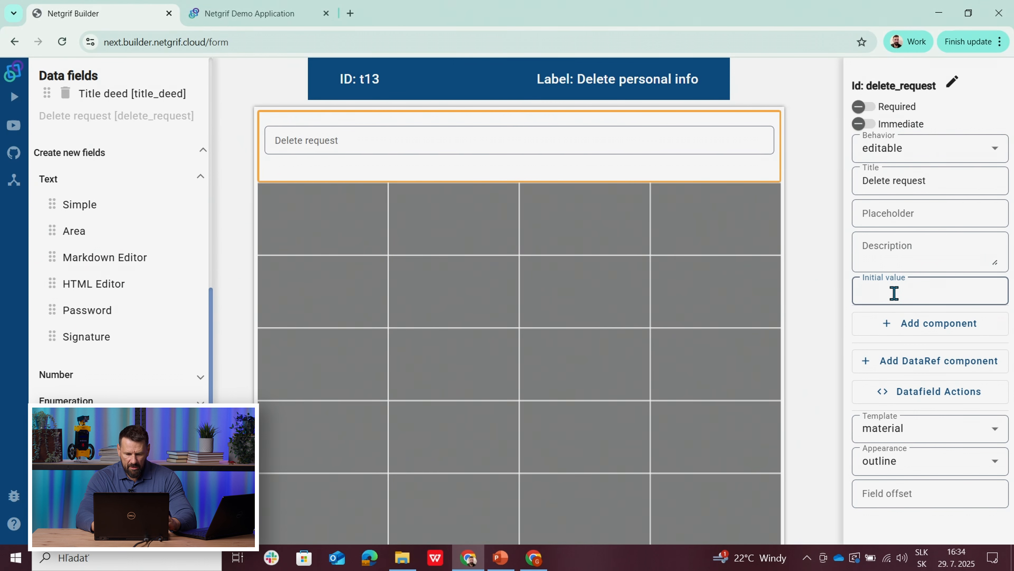
{"action": "type", "text": "Please"}
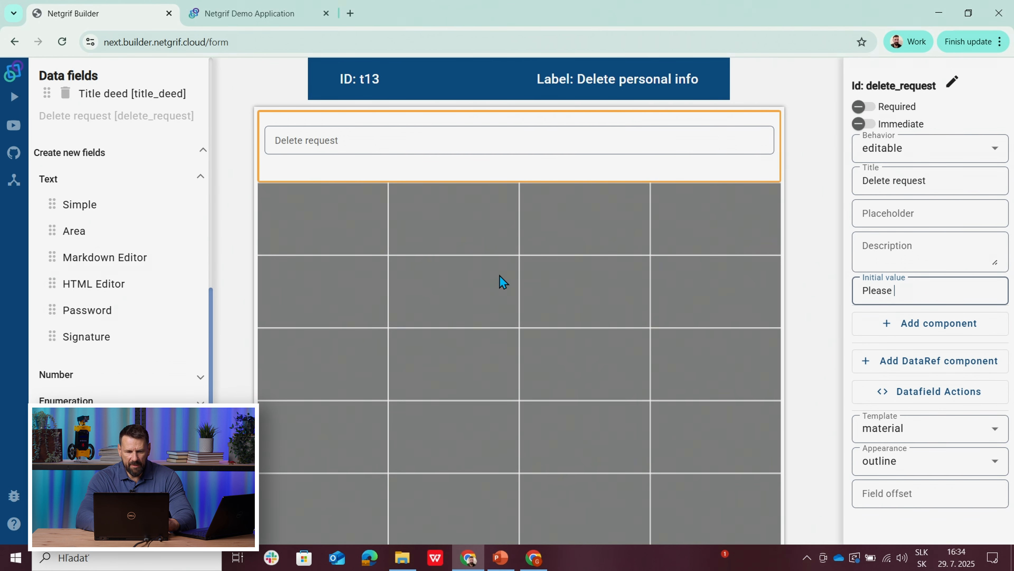
{"action": "type", "text": "delete"}
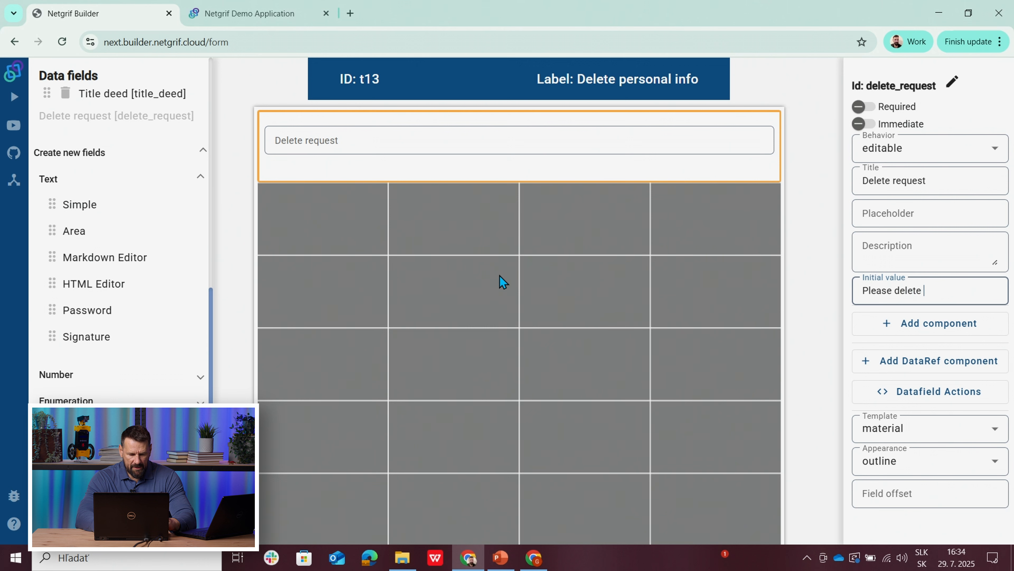
{"action": "type", "text": " my personal information"}
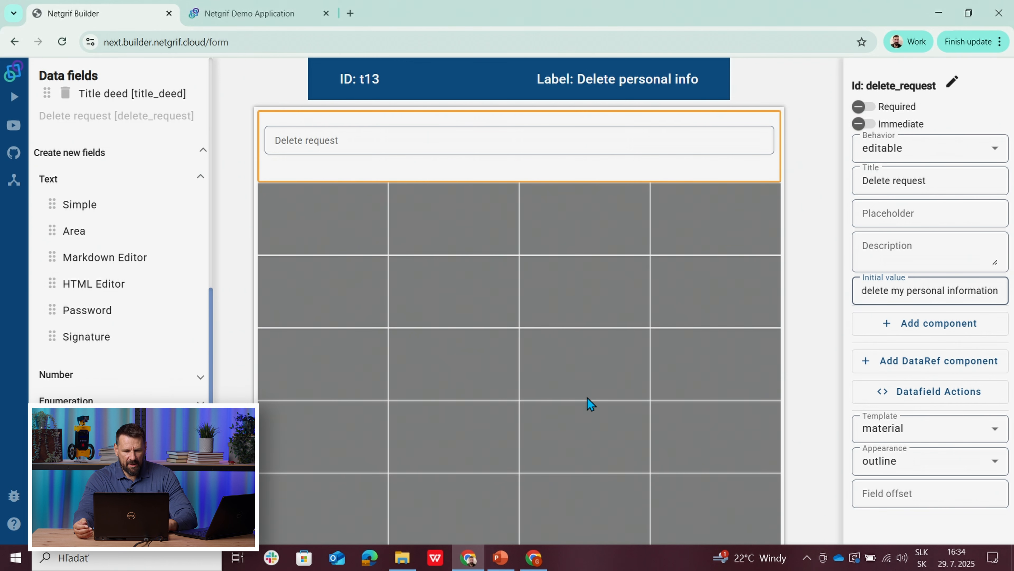
{"action": "left_click", "coordinate": [351, 234]}
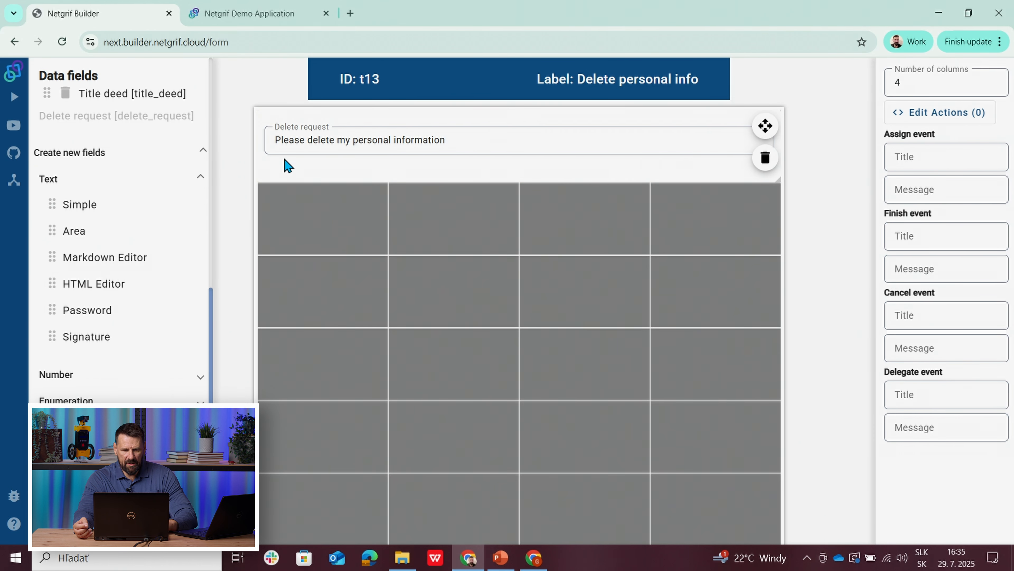
Step: Set the behavior of the Delete request field to visible
{"action": "left_click", "coordinate": [284, 169]}
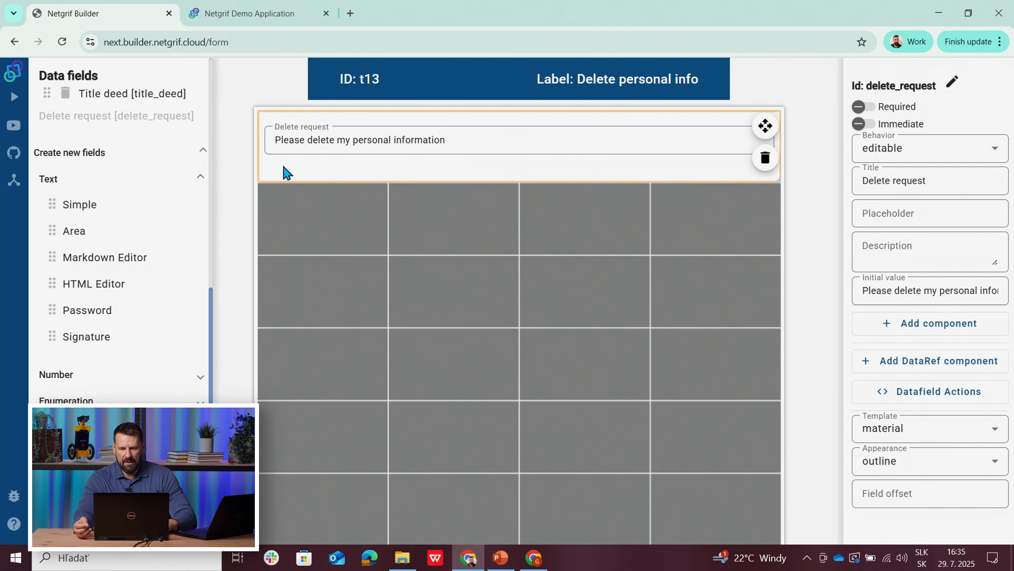
{"action": "left_click", "coordinate": [886, 158]}
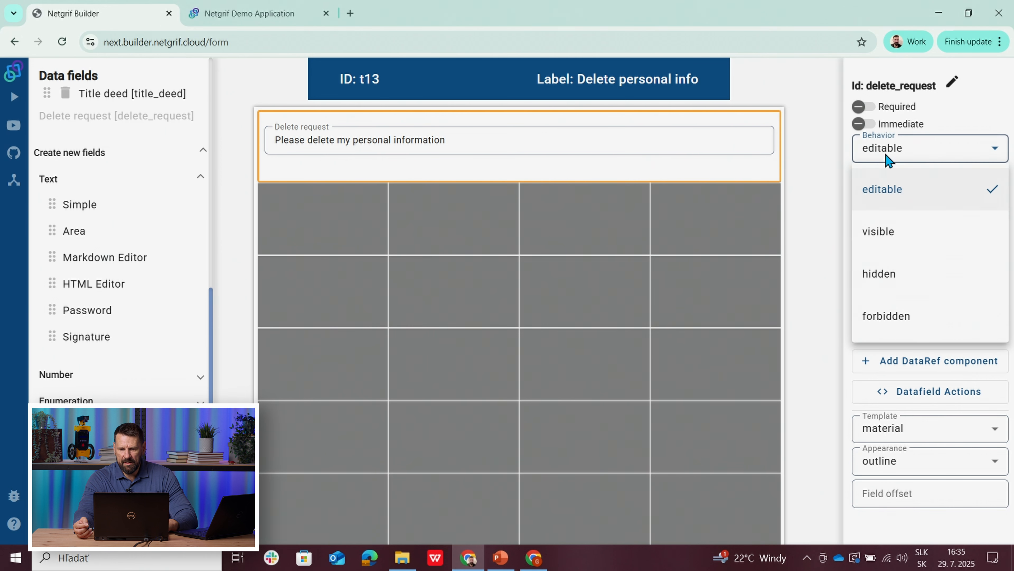
{"action": "left_click", "coordinate": [886, 234]}
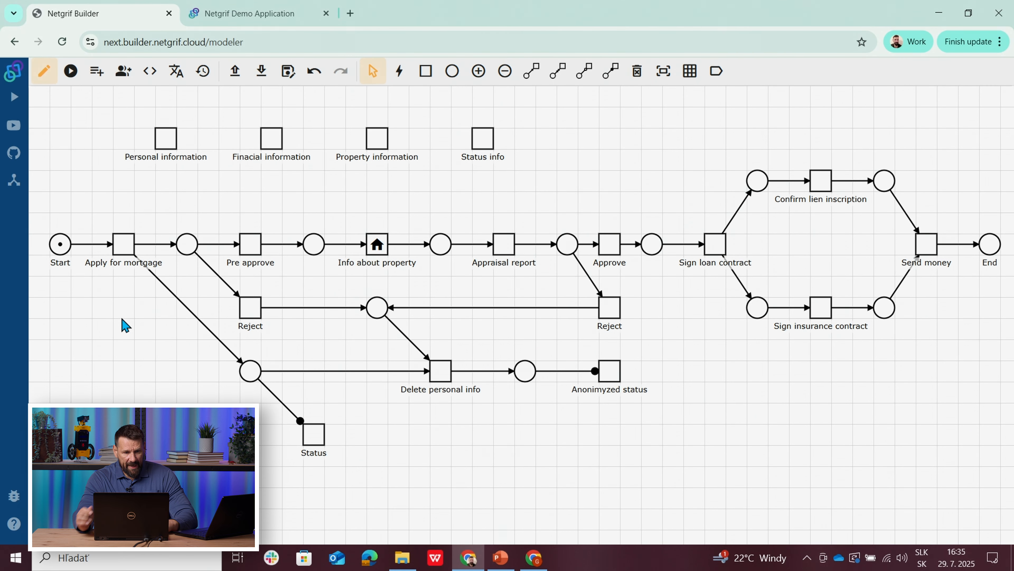
Step: Open the actions of the Apply for mortgage task and examine the code of its existing post-finish action
{"action": "right_click", "coordinate": [127, 253]}
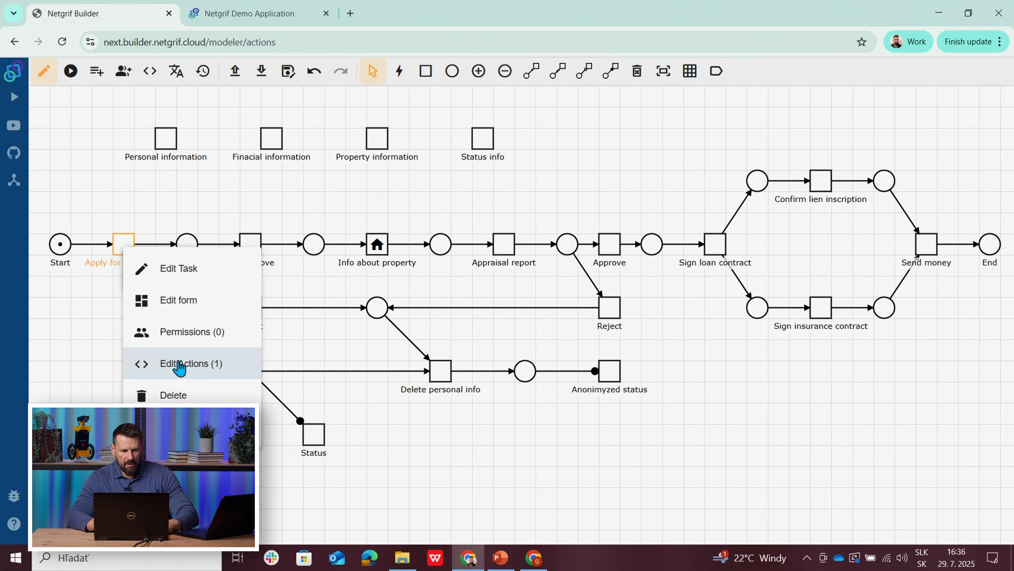
{"action": "left_click", "coordinate": [180, 364]}
{"action": "left_click", "coordinate": [387, 103]}
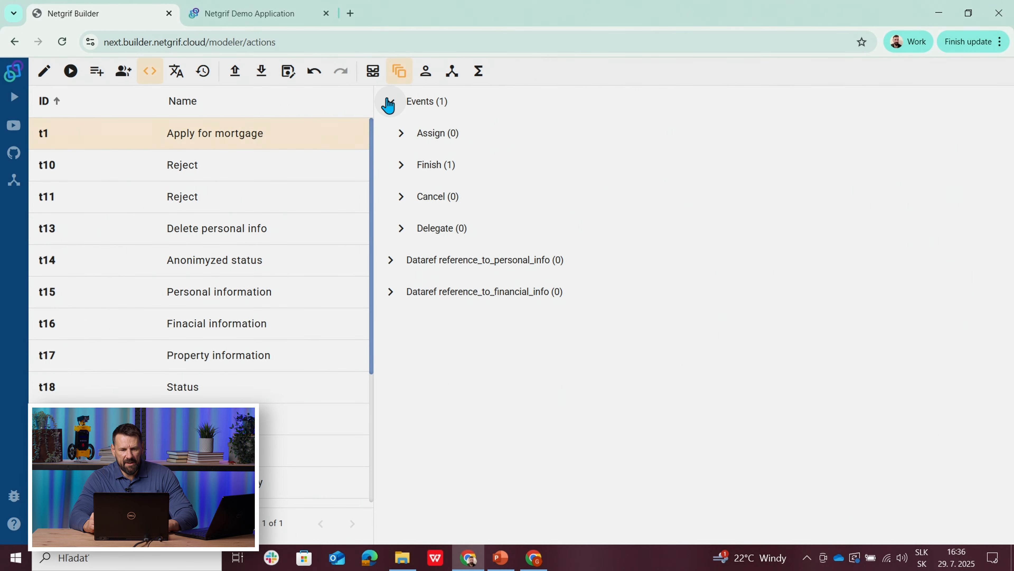
{"action": "left_click", "coordinate": [400, 165]}
{"action": "left_click", "coordinate": [408, 229]}
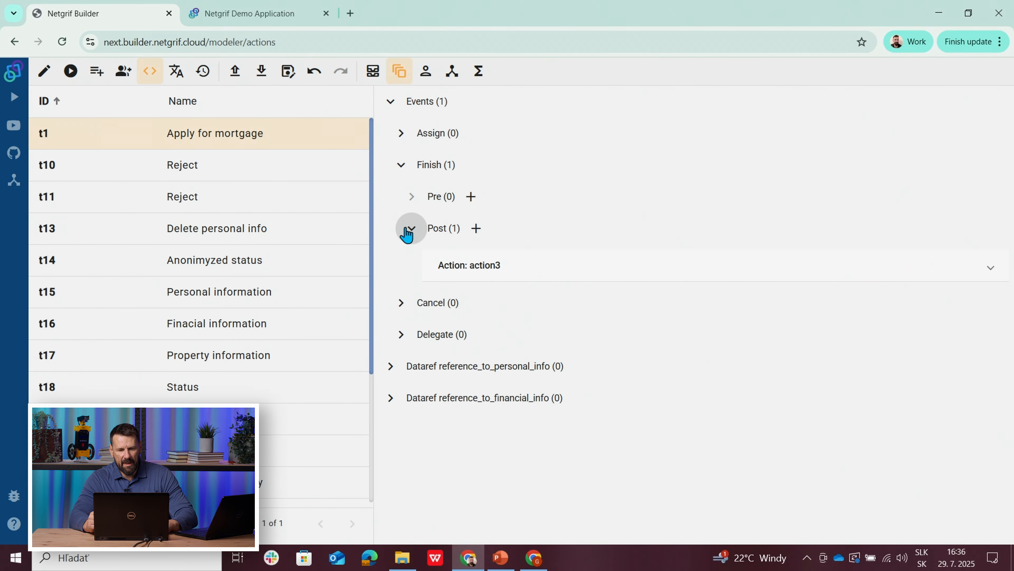
{"action": "left_click", "coordinate": [512, 264]}
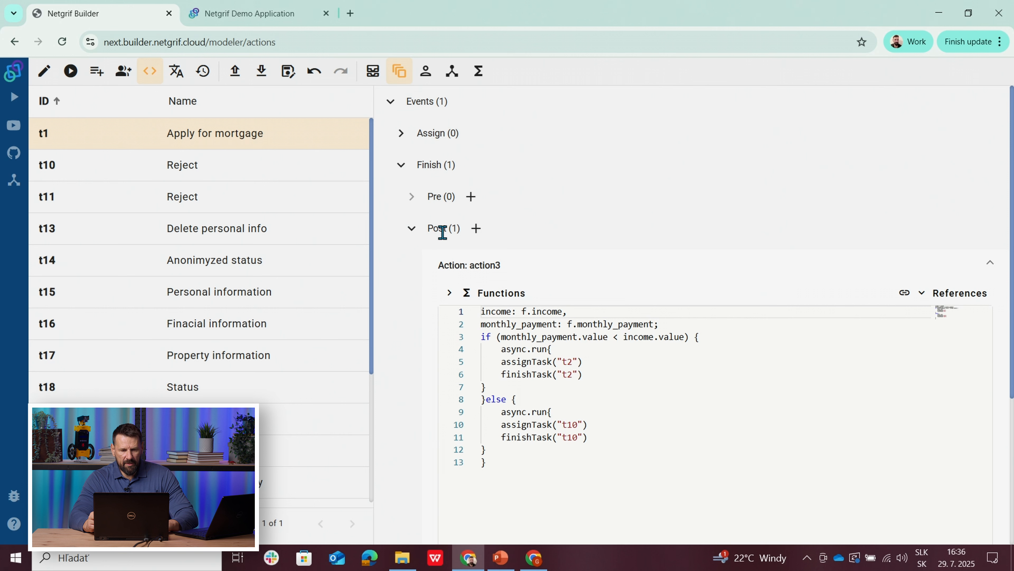
{"action": "left_click", "coordinate": [486, 270]}
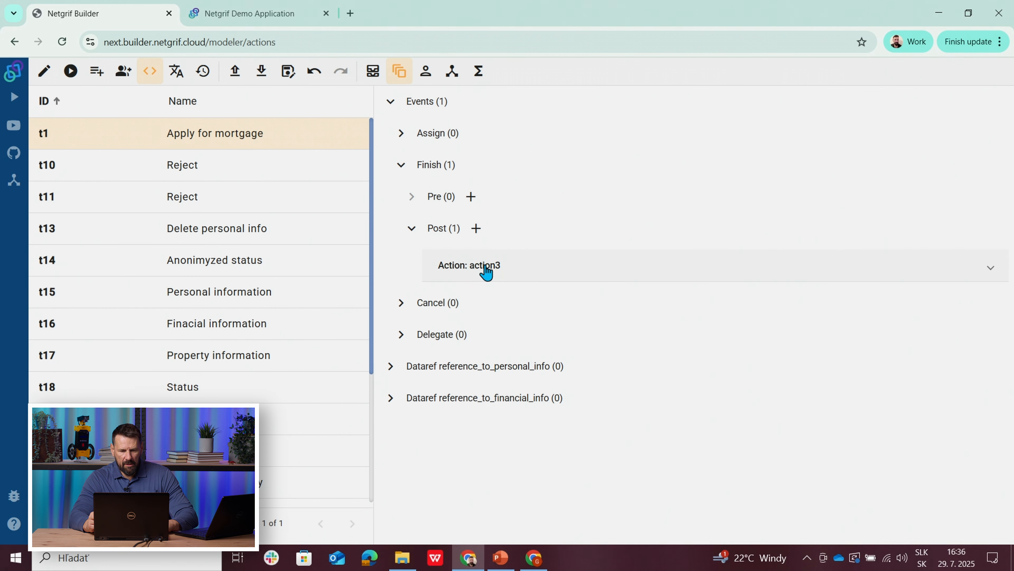
Step: Add a pre-phase action to the Finish event of Apply for mortgage and insert the Change value data field function
{"action": "left_click", "coordinate": [472, 199]}
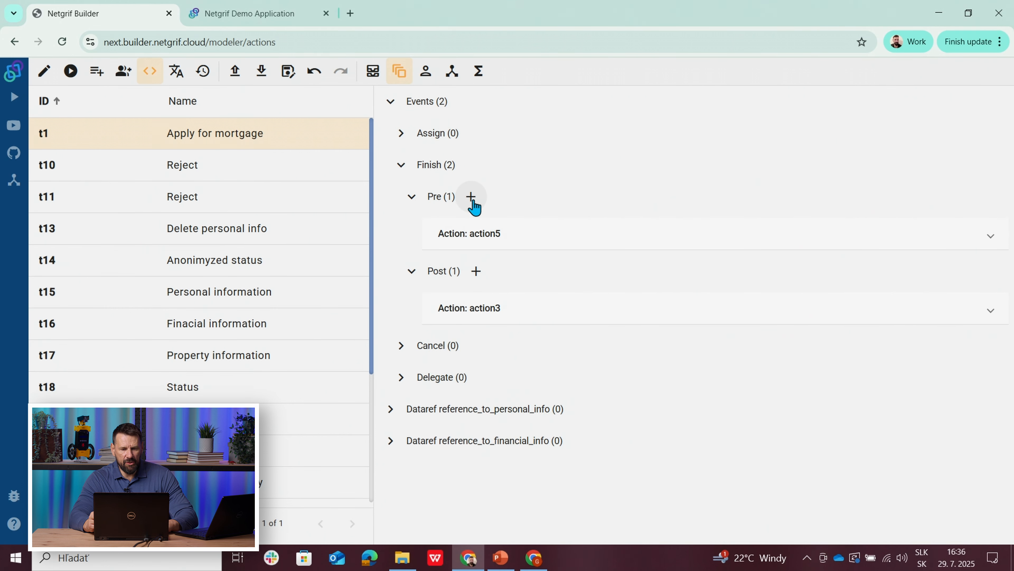
{"action": "left_click", "coordinate": [509, 239]}
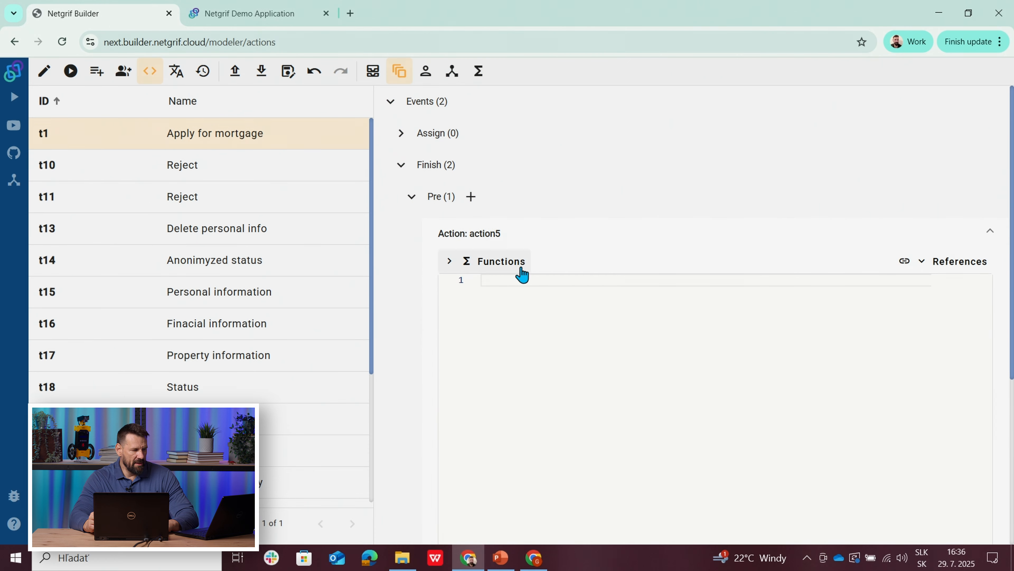
{"action": "left_click", "coordinate": [499, 268]}
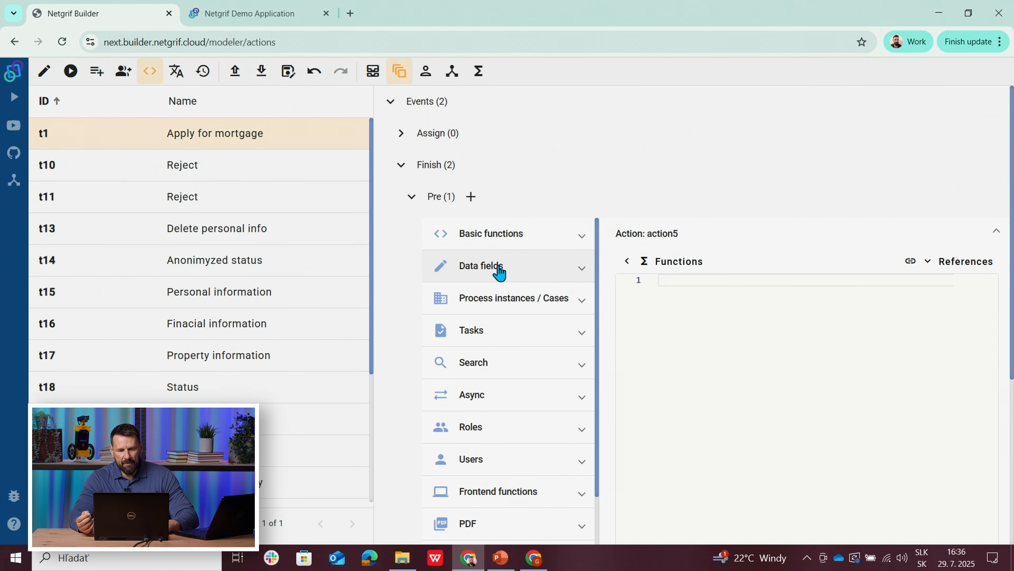
{"action": "left_click", "coordinate": [499, 270]}
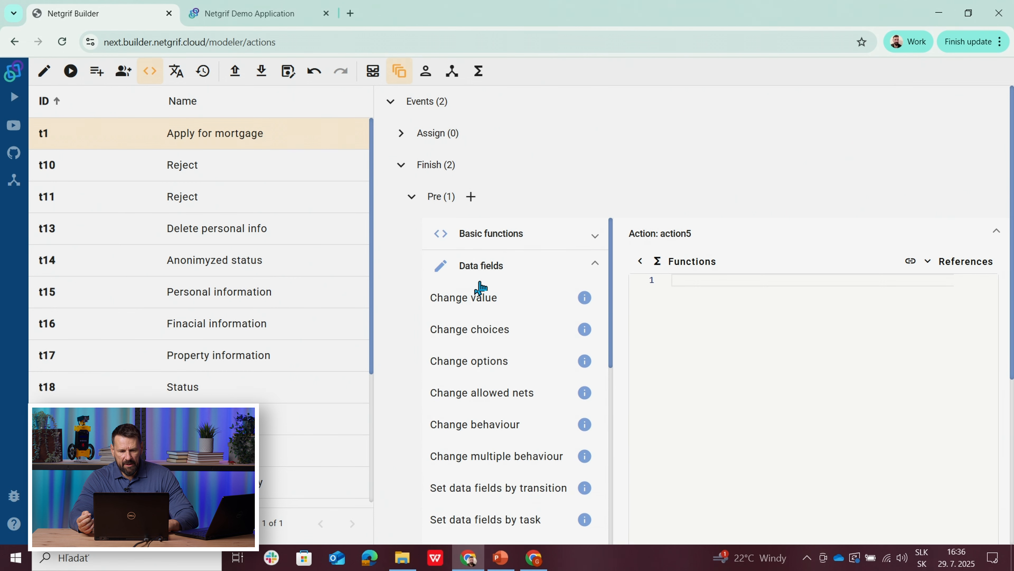
{"action": "left_click", "coordinate": [463, 301]}
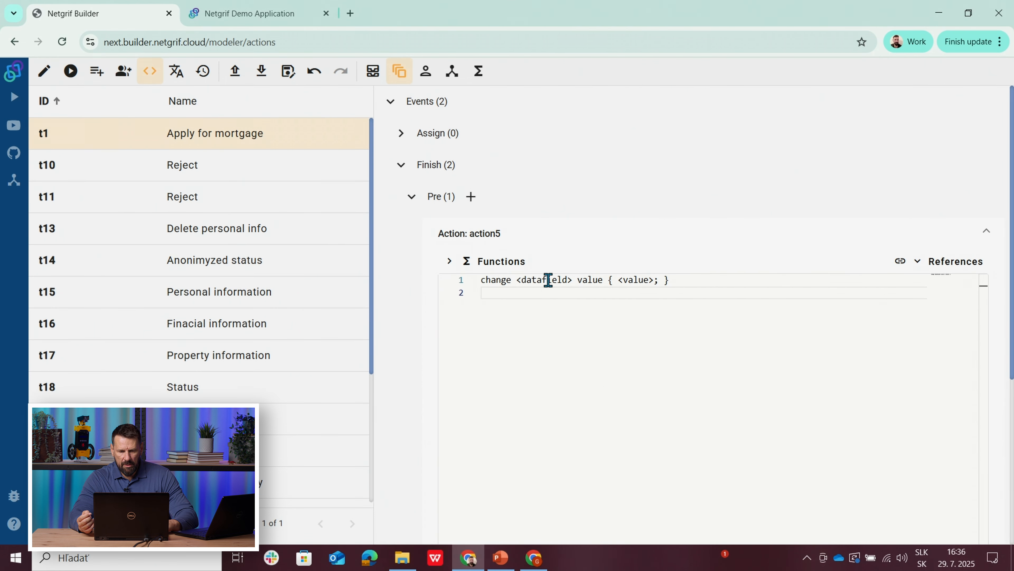
Step: Replace the datafield placeholder in the new action's code with a reference to the state data field
{"action": "double_click", "coordinate": [543, 279]}
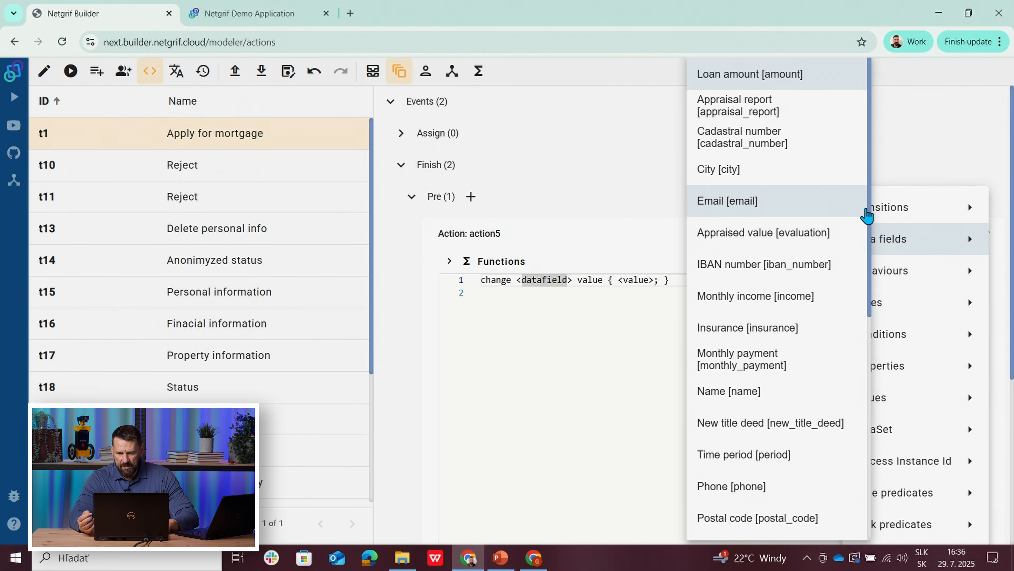
{"action": "left_click_drag", "start_coordinate": [872, 210], "coordinate": [858, 454]}
{"action": "left_click", "coordinate": [753, 455]}
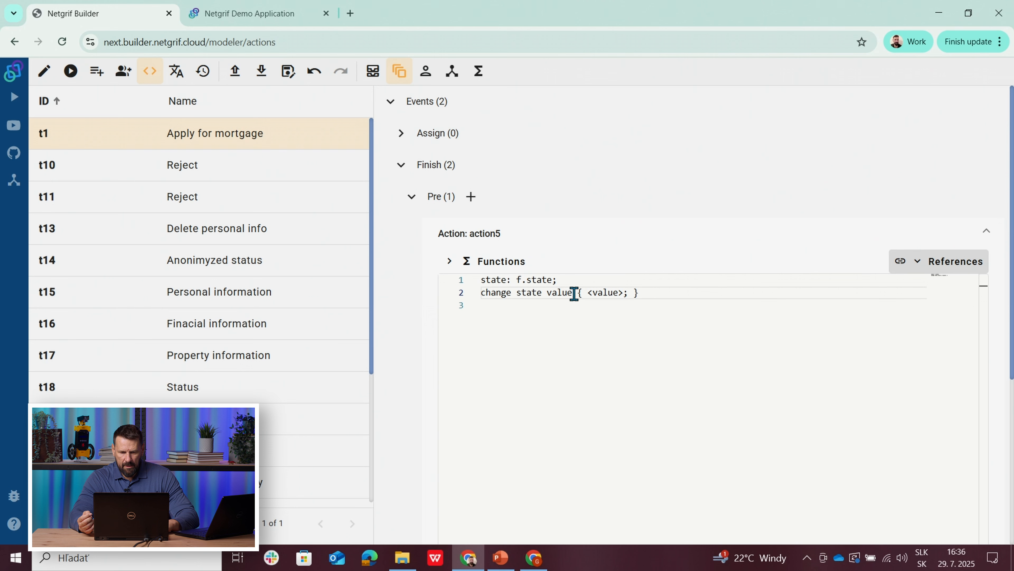
Step: Replace the value placeholder in the change state statement with the text "Your application was submitted"
{"action": "left_click", "coordinate": [599, 292]}
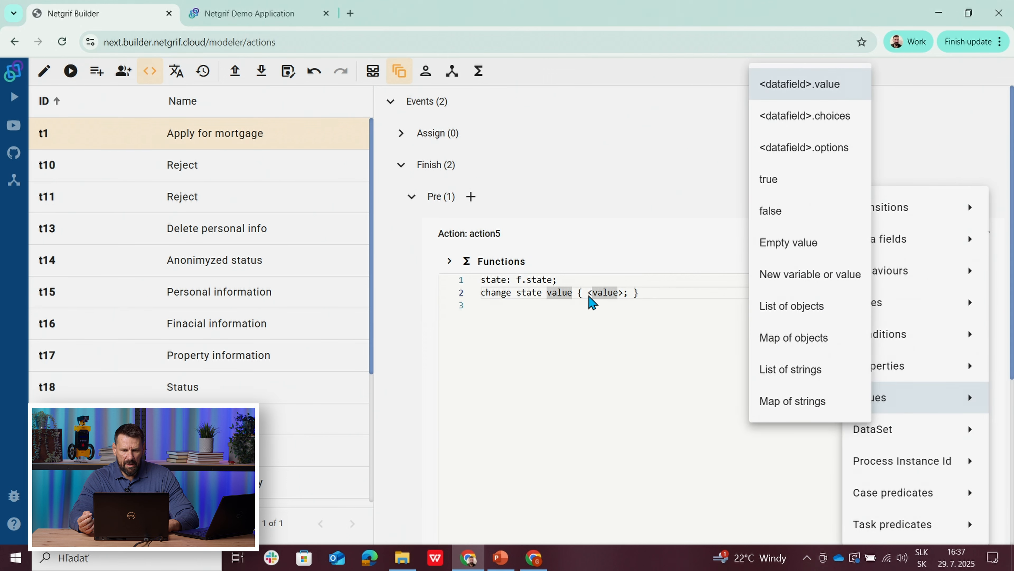
{"action": "left_click", "coordinate": [593, 292]}
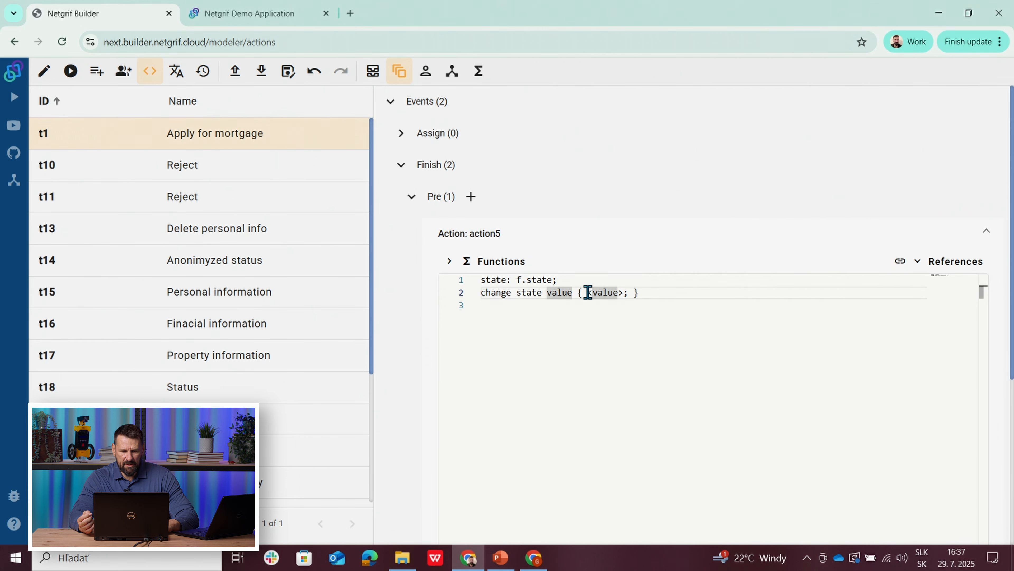
{"action": "left_click_drag", "start_coordinate": [590, 292], "coordinate": [623, 293]}
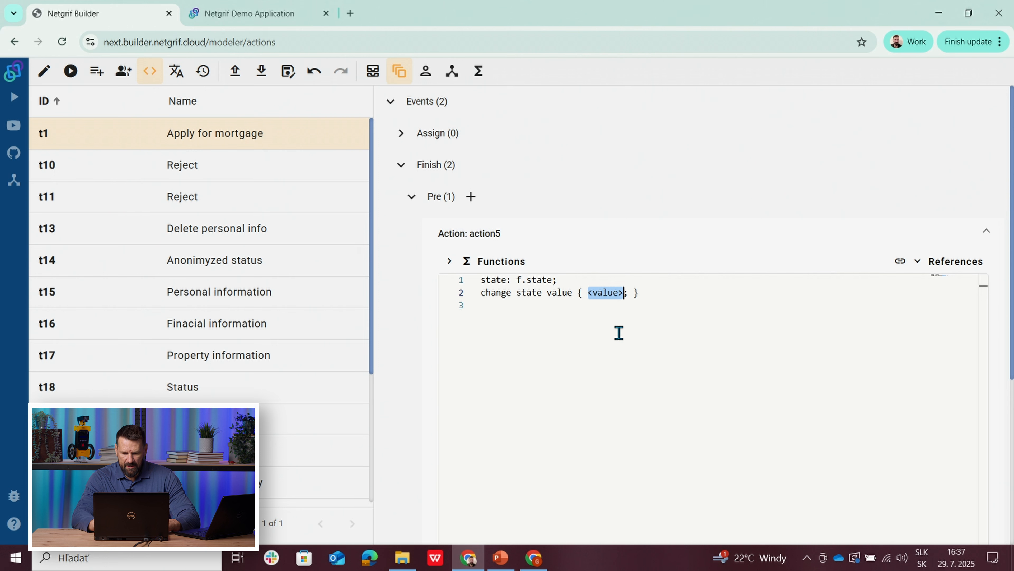
{"action": "type", "text": "\""}
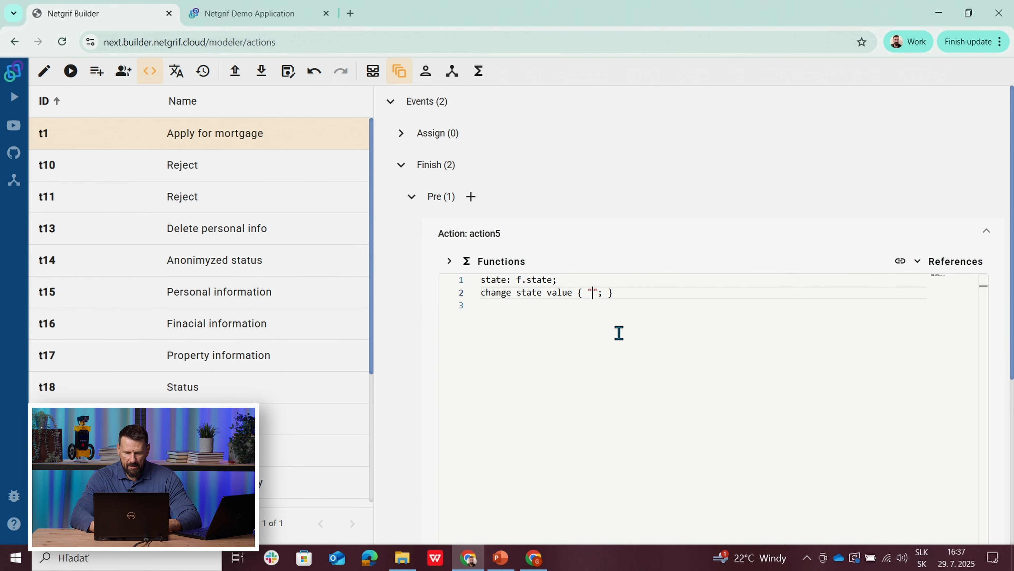
{"action": "type", "text": "Y"}
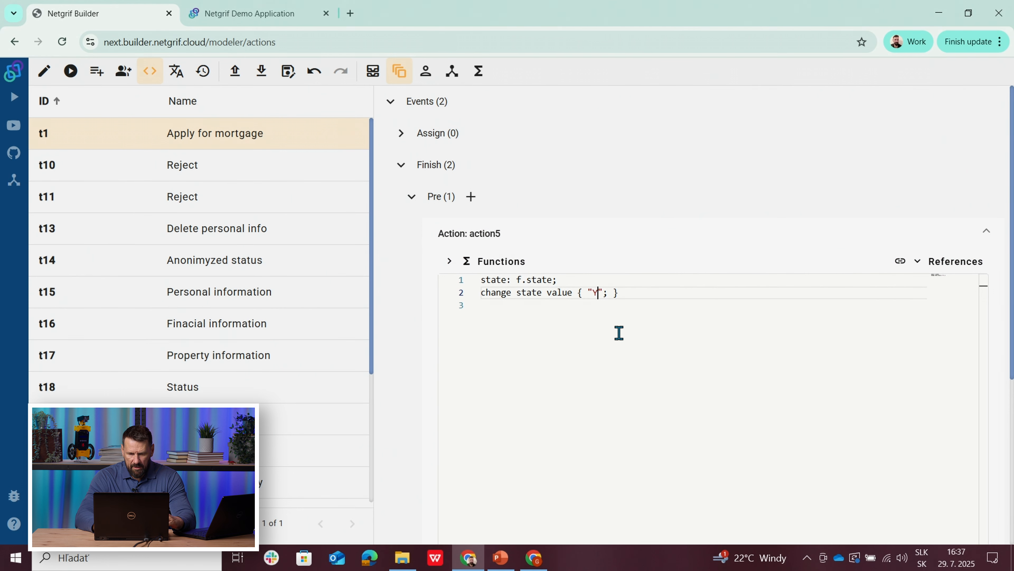
{"action": "type", "text": "our appli"}
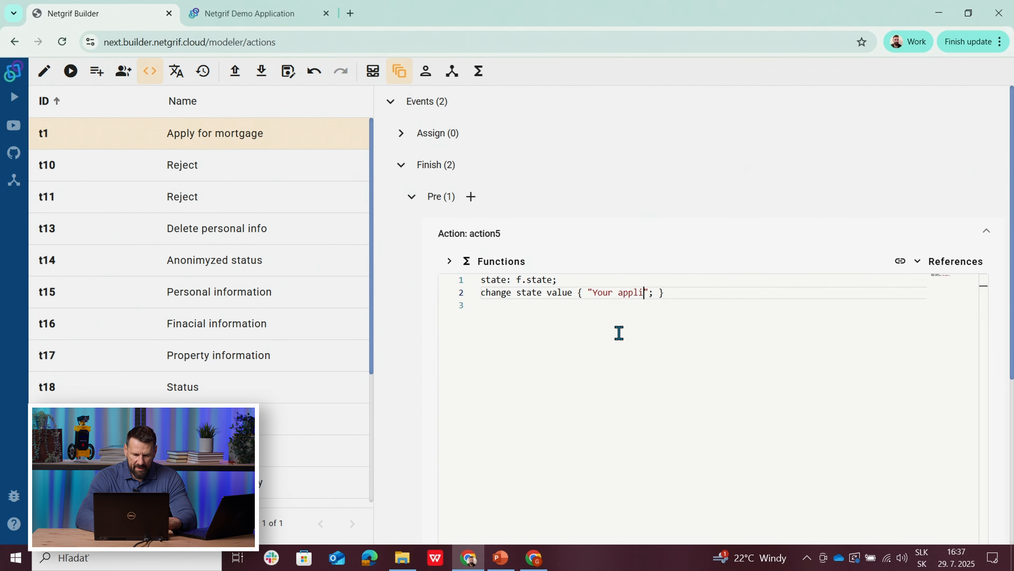
{"action": "type", "text": "cation "}
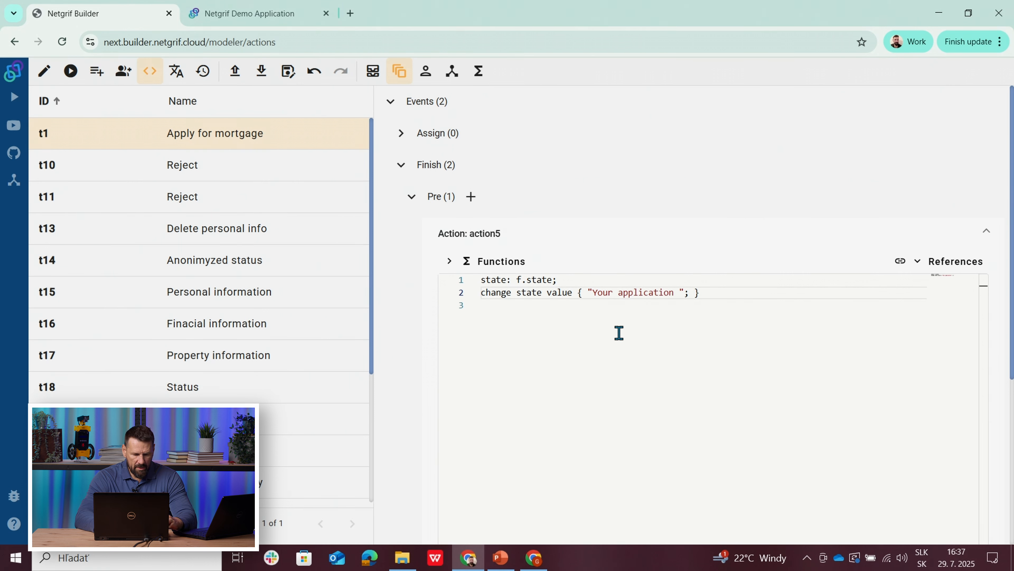
{"action": "type", "text": "was submitted"}
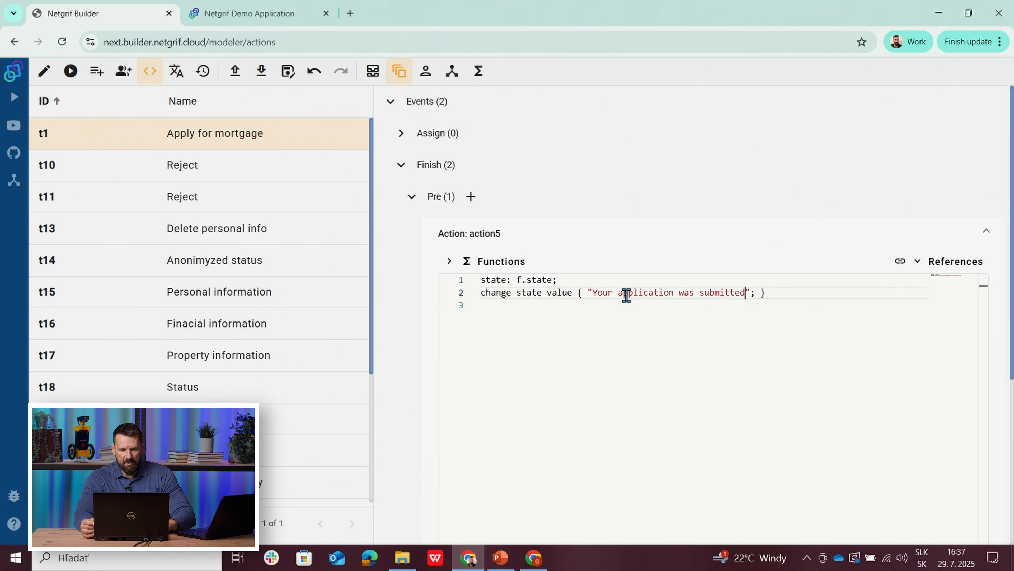
Step: Copy the state-change code from Apply for mortgage into a new pre-phase Finish action on the Pre approve task
{"action": "left_click_drag", "start_coordinate": [786, 295], "coordinate": [486, 299]}
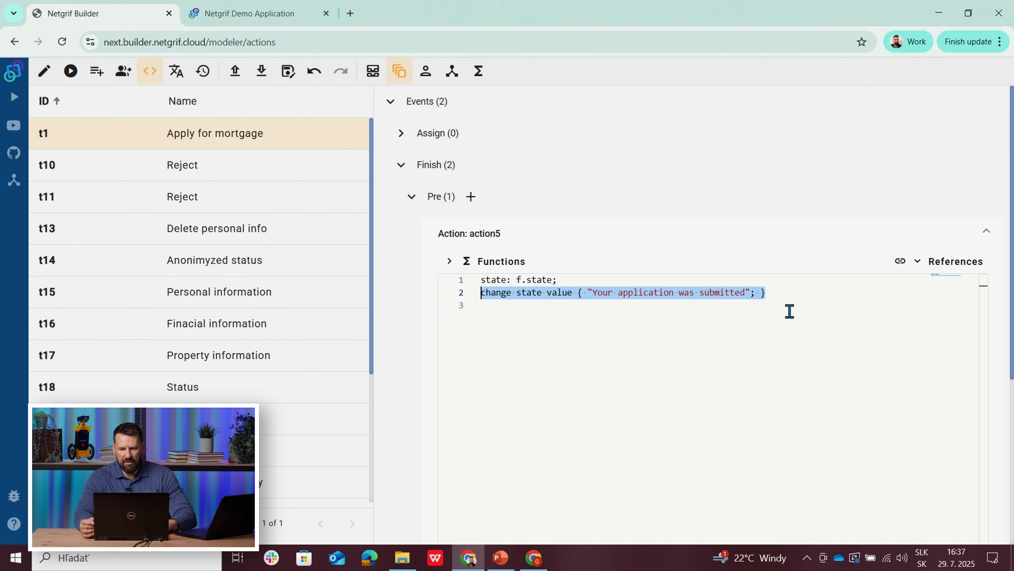
{"action": "left_click_drag", "start_coordinate": [778, 296], "coordinate": [474, 273]}
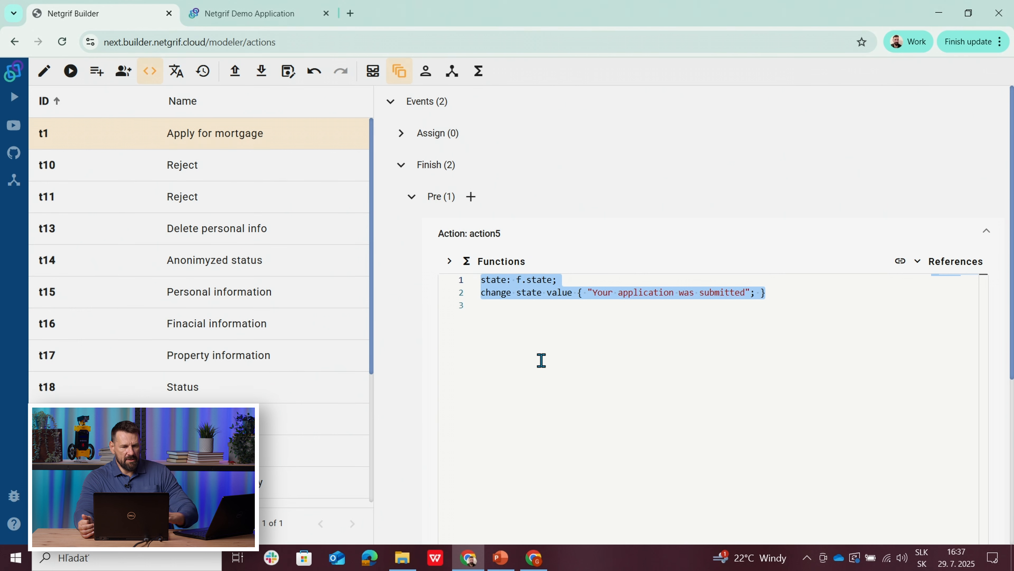
{"action": "left_click", "coordinate": [41, 75]}
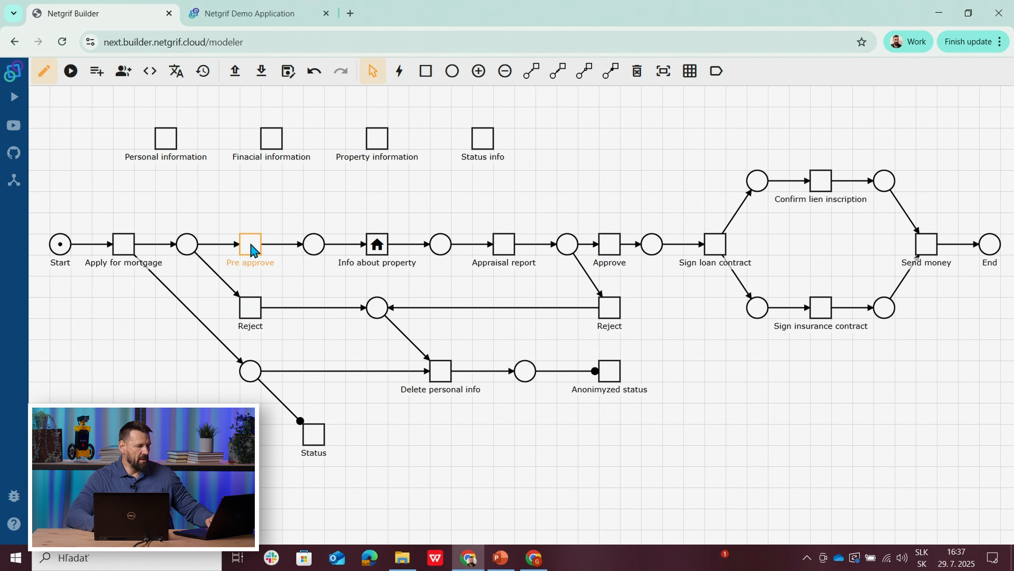
{"action": "right_click", "coordinate": [252, 249]}
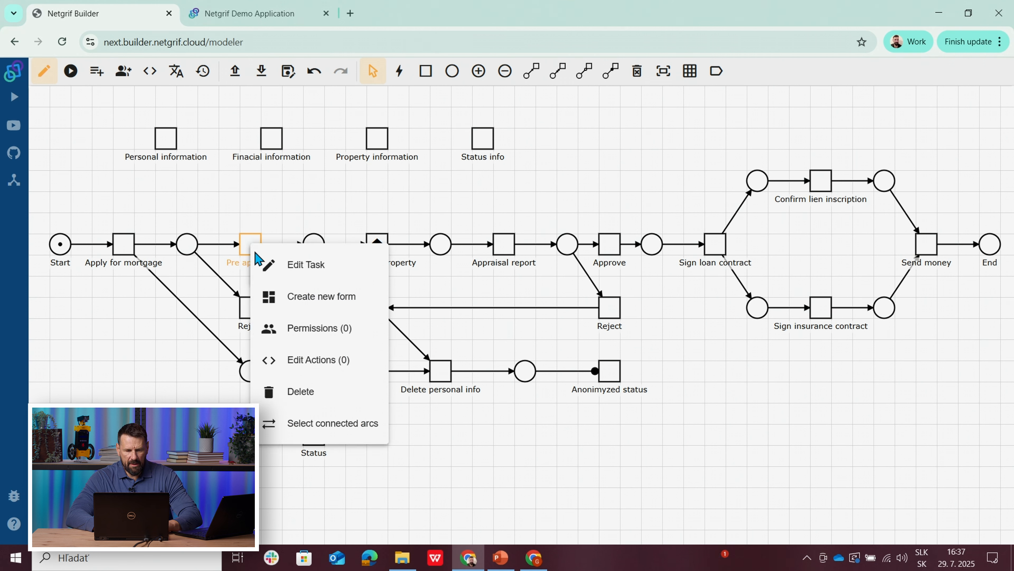
{"action": "left_click", "coordinate": [306, 360]}
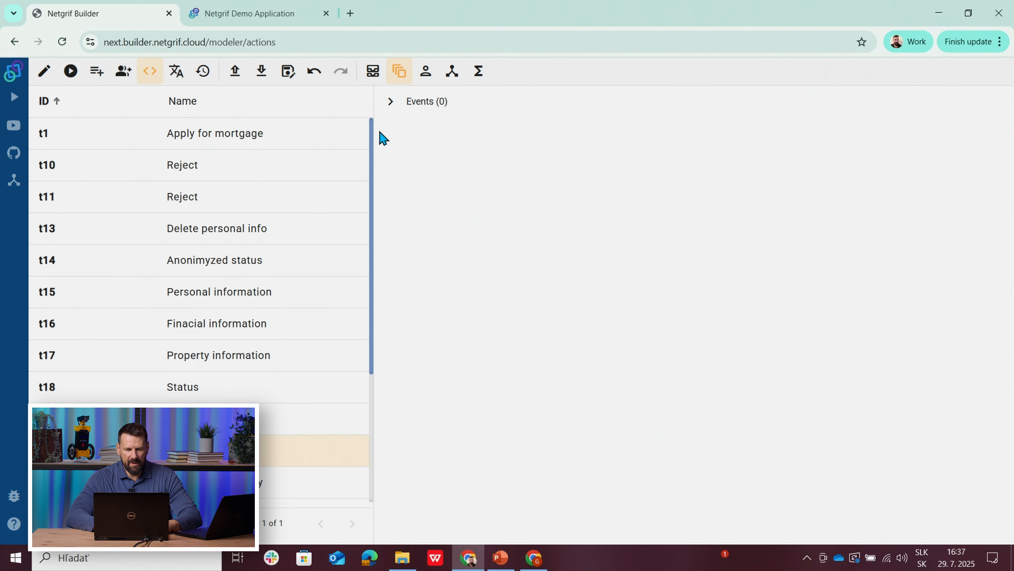
{"action": "left_click", "coordinate": [387, 102]}
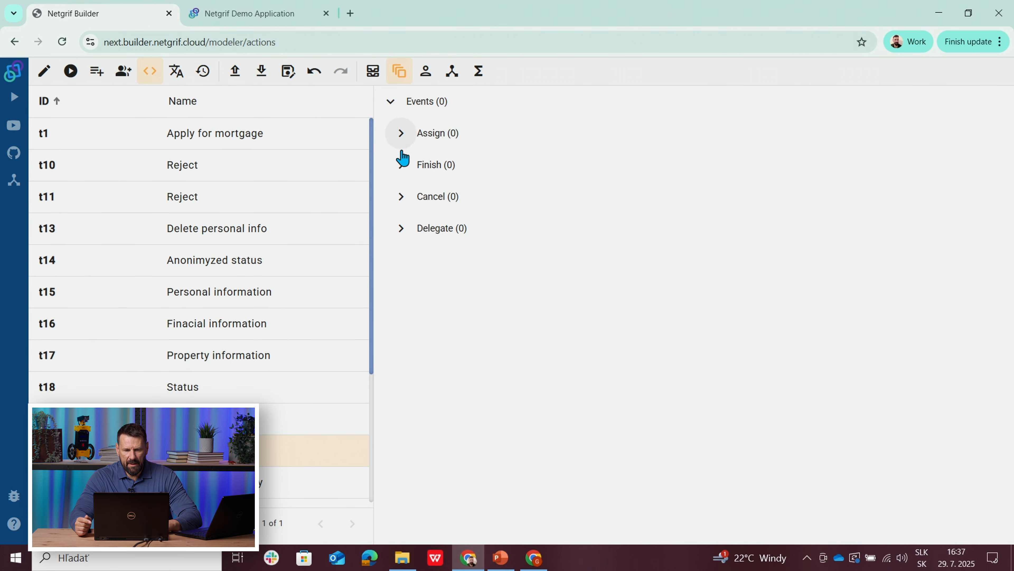
{"action": "left_click", "coordinate": [399, 165]}
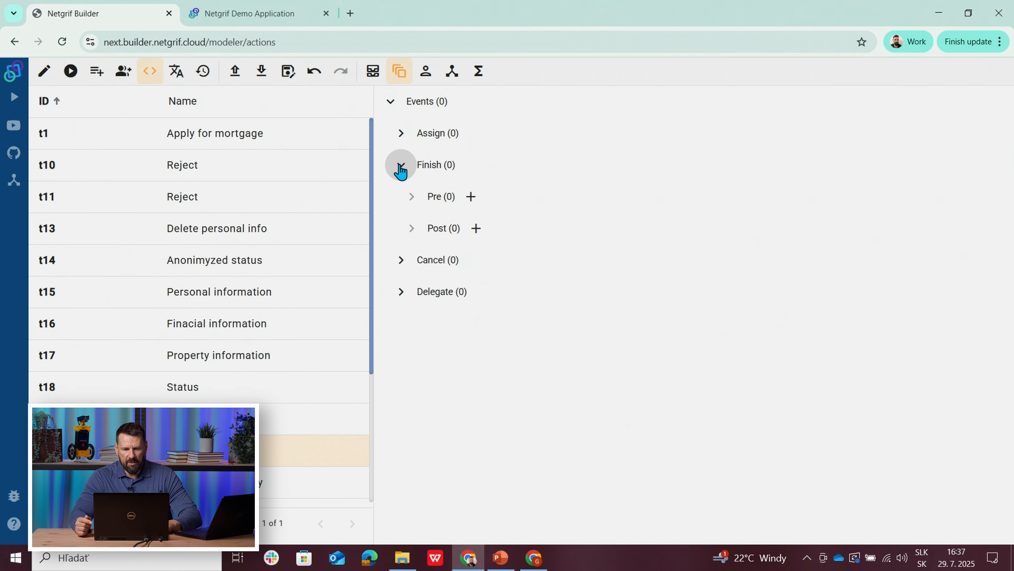
{"action": "left_click", "coordinate": [472, 197]}
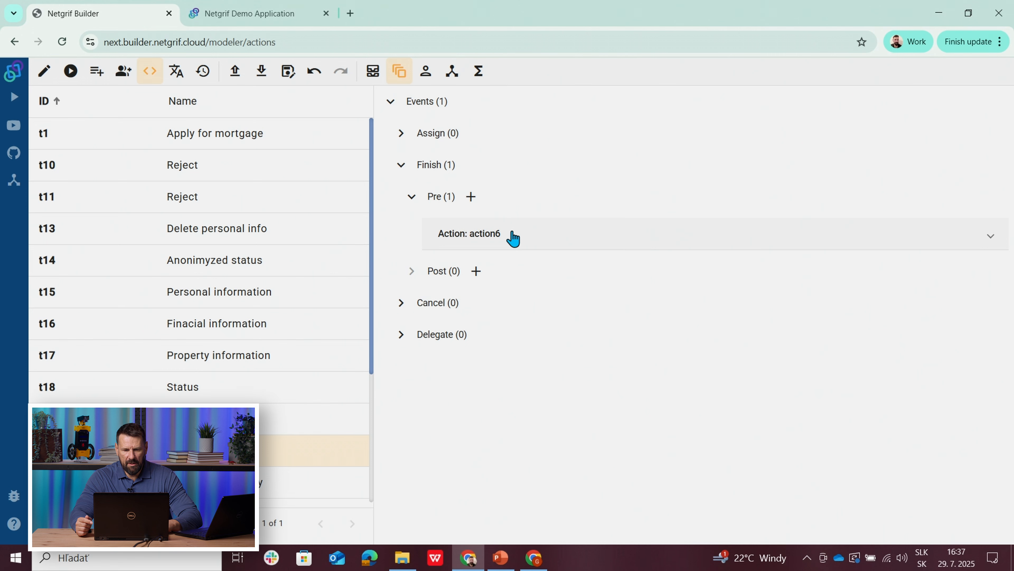
{"action": "left_click", "coordinate": [512, 239]}
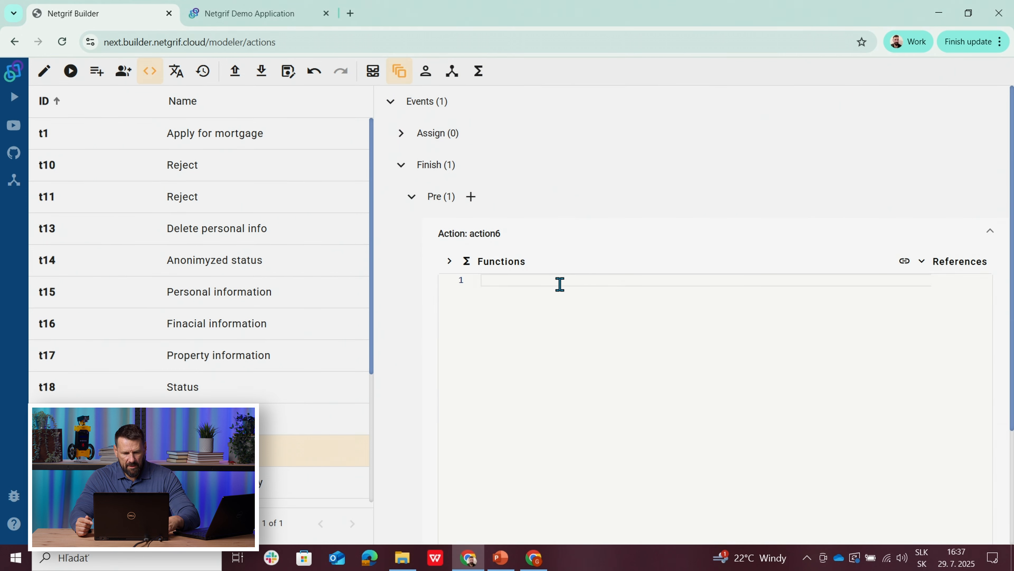
{"action": "type", "text": "state: f.state; change state value { \"Your application was submitted\"; }"}
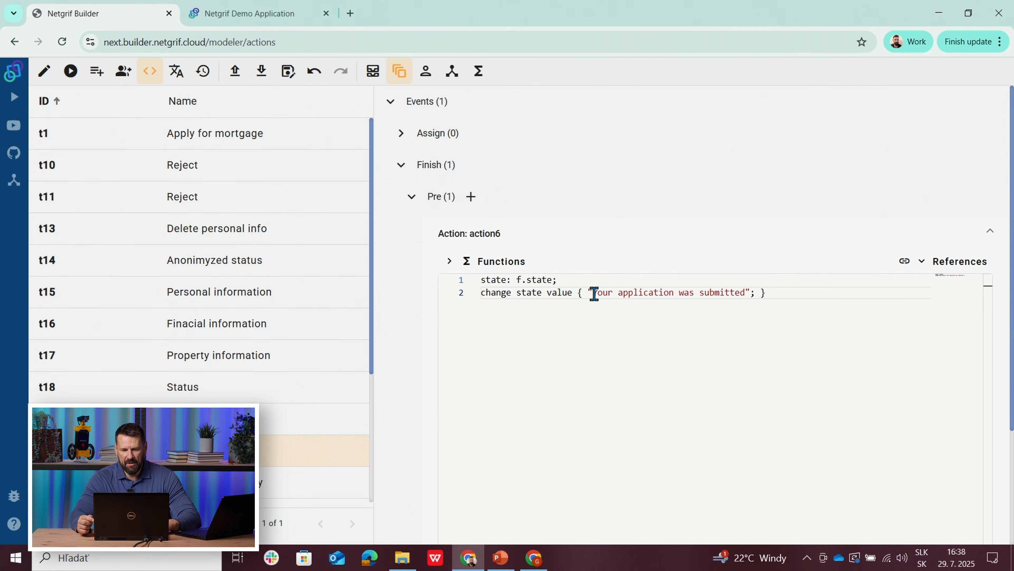
Step: Change the state message in the Pre approve action to "Your application was pre-approved"
{"action": "double_click", "coordinate": [700, 294]}
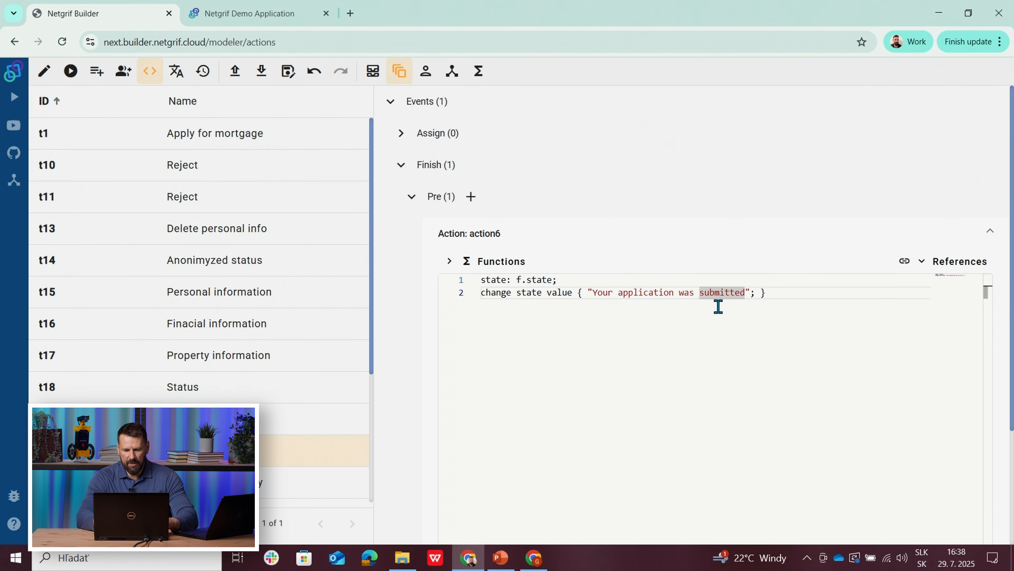
{"action": "key", "text": "Left"}
{"action": "type", "text": "pre-approve"}
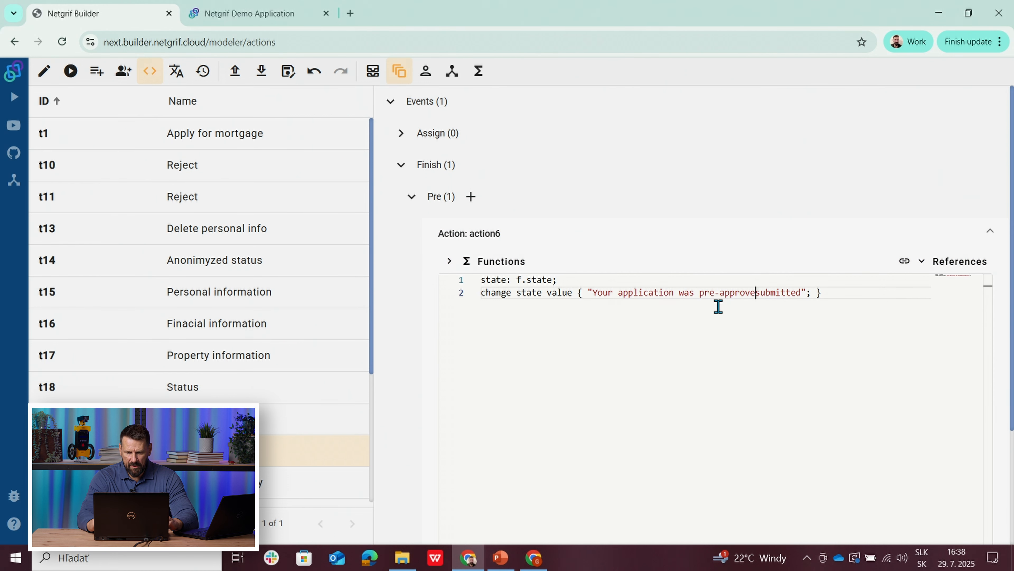
{"action": "type", "text": "d"}
{"action": "key", "text": "Delete"}
{"action": "key", "text": "Delete"}
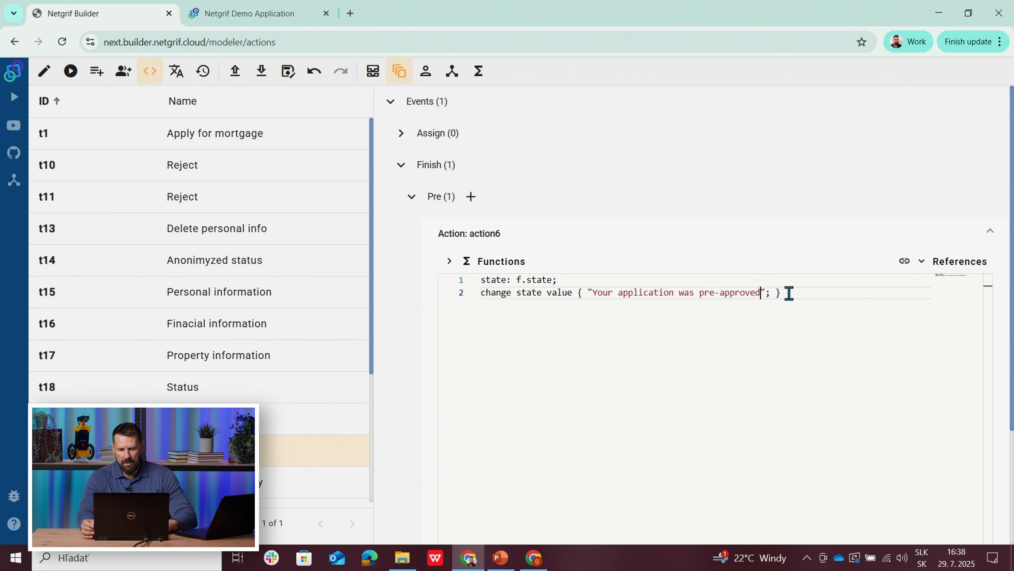
Step: Copy the Pre approve action's code into a new pre-phase Finish action on the Info about property task
{"action": "left_click_drag", "start_coordinate": [789, 293], "coordinate": [540, 256]}
{"action": "key", "text": "ctrl+c"}
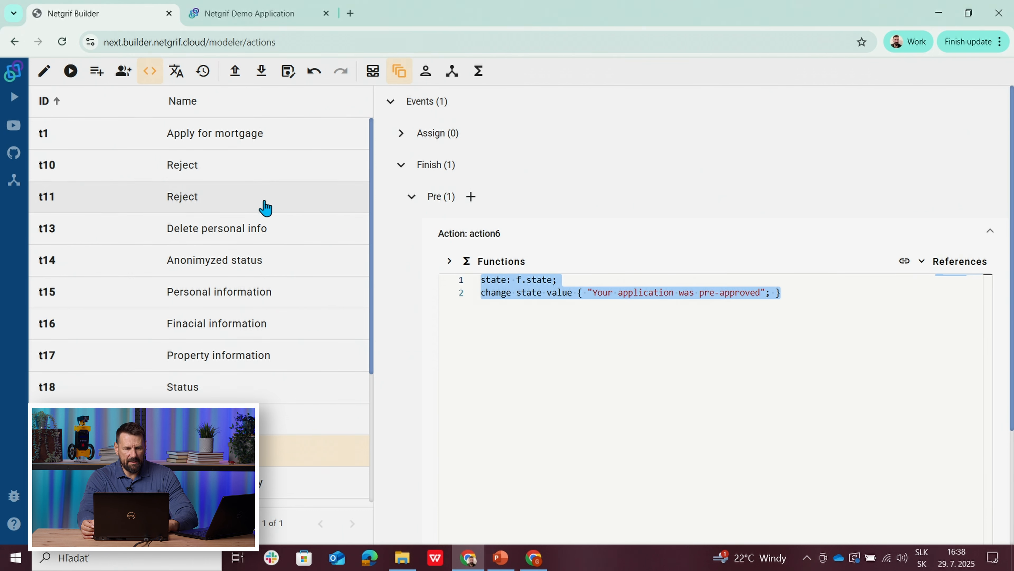
{"action": "left_click", "coordinate": [43, 78]}
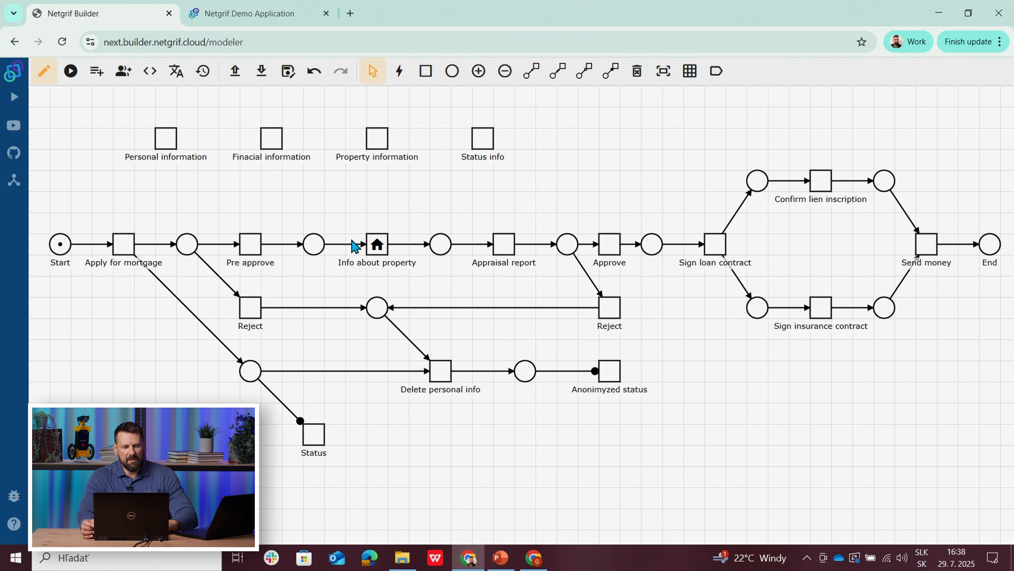
{"action": "left_click", "coordinate": [372, 272]}
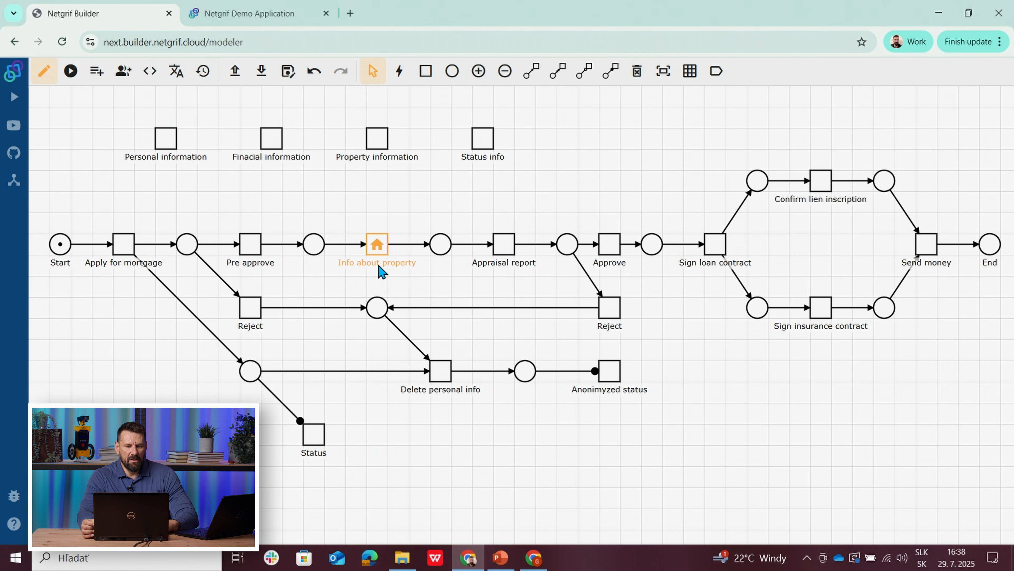
{"action": "right_click", "coordinate": [381, 249]}
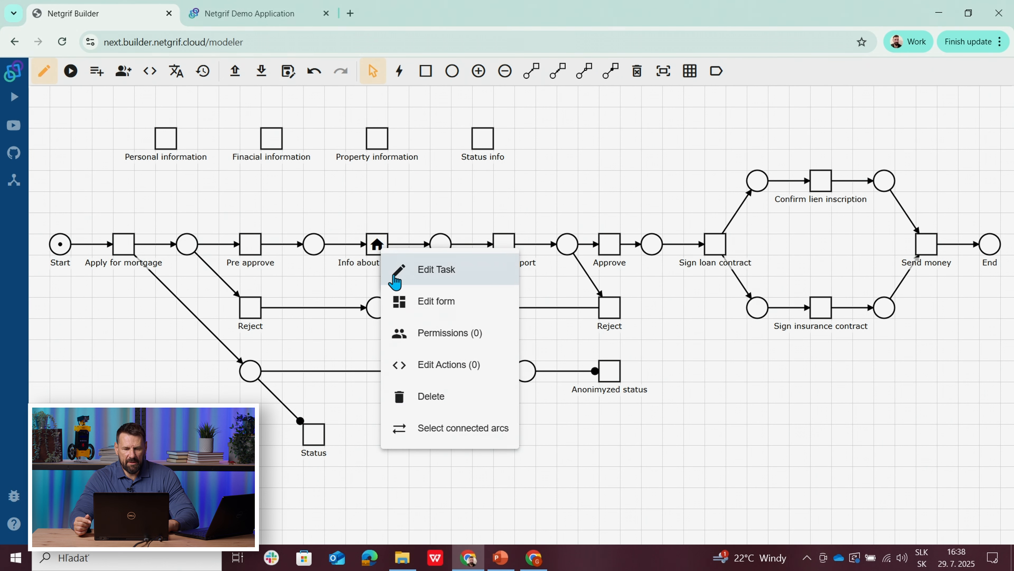
{"action": "left_click", "coordinate": [427, 364]}
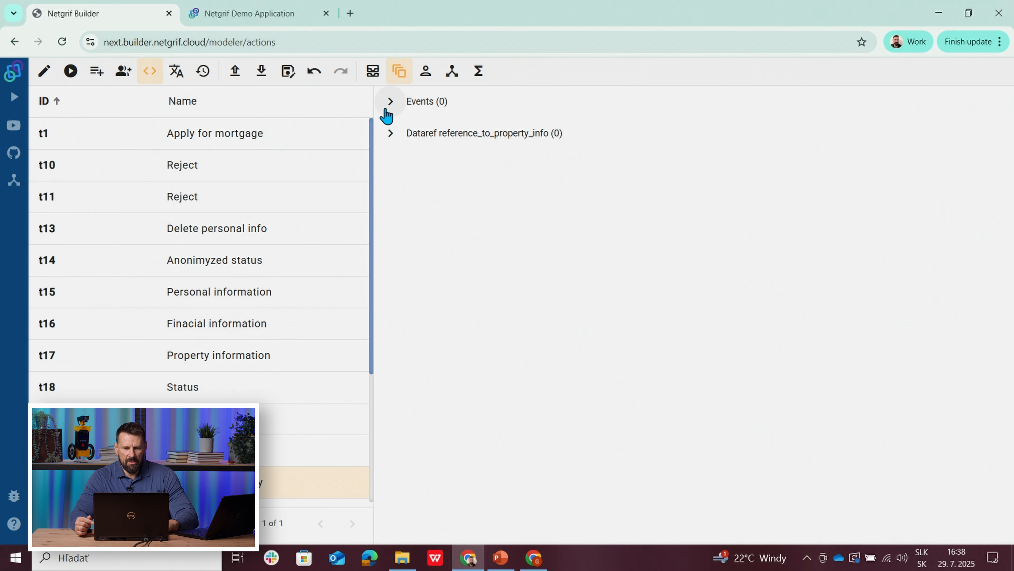
{"action": "left_click", "coordinate": [386, 109]}
{"action": "left_click", "coordinate": [400, 164]}
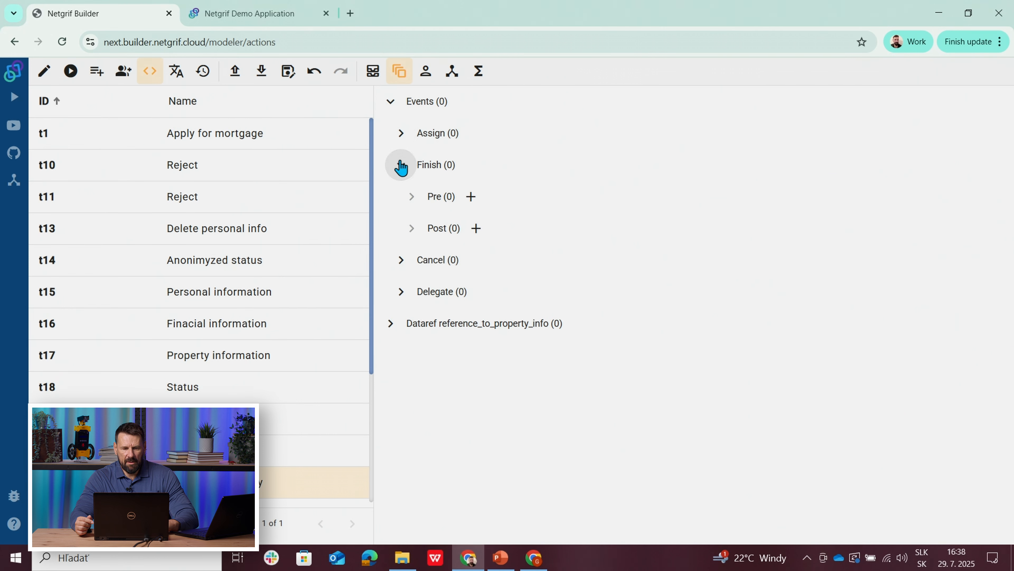
{"action": "left_click", "coordinate": [472, 198]}
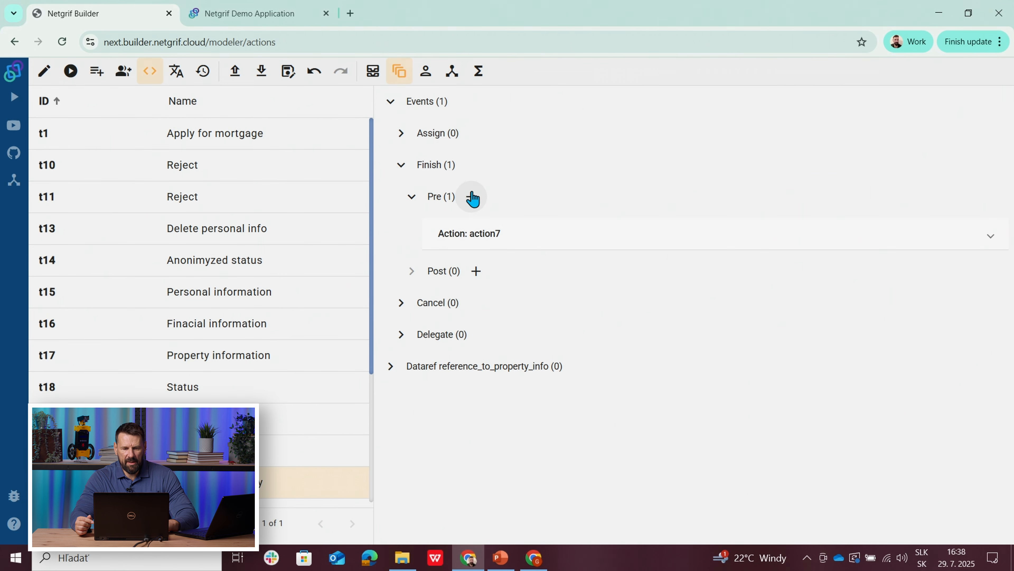
{"action": "left_click", "coordinate": [491, 234]}
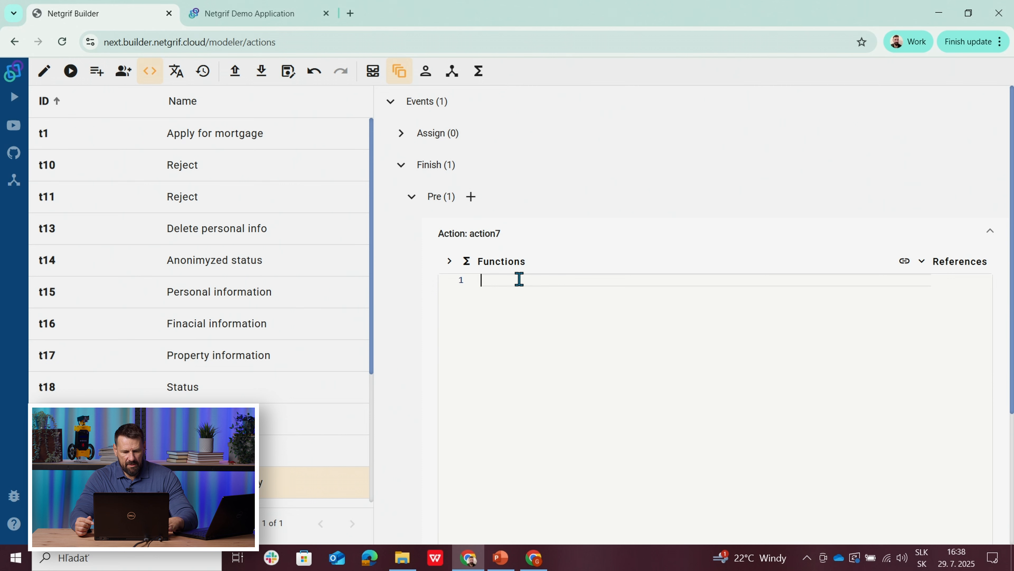
{"action": "key", "text": "ctrl+v"}
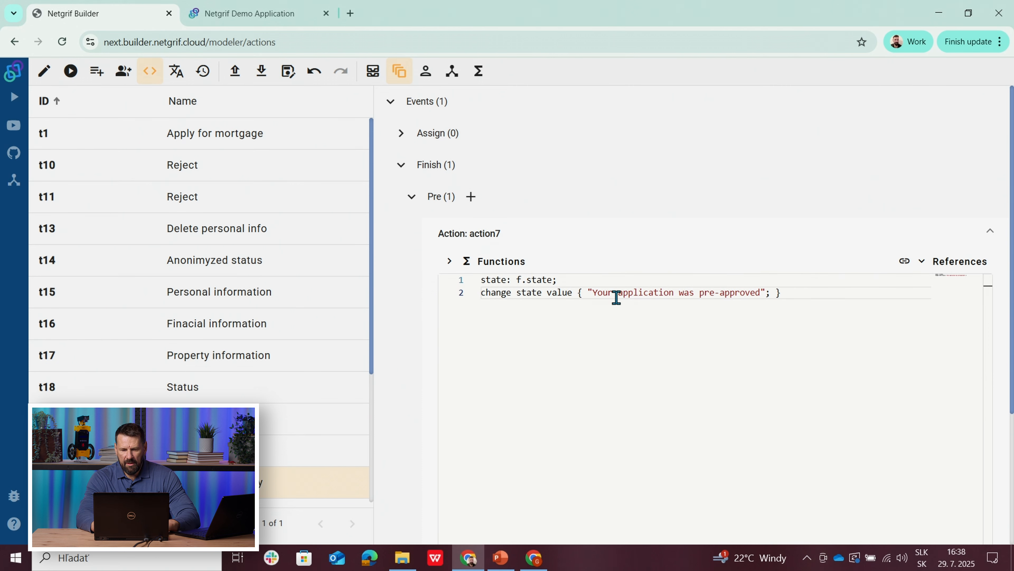
Step: Replace the state message in the Info about property action with "Info about property was added"
{"action": "left_click_drag", "start_coordinate": [593, 293], "coordinate": [761, 294]}
{"action": "key", "text": "BackSpace"}
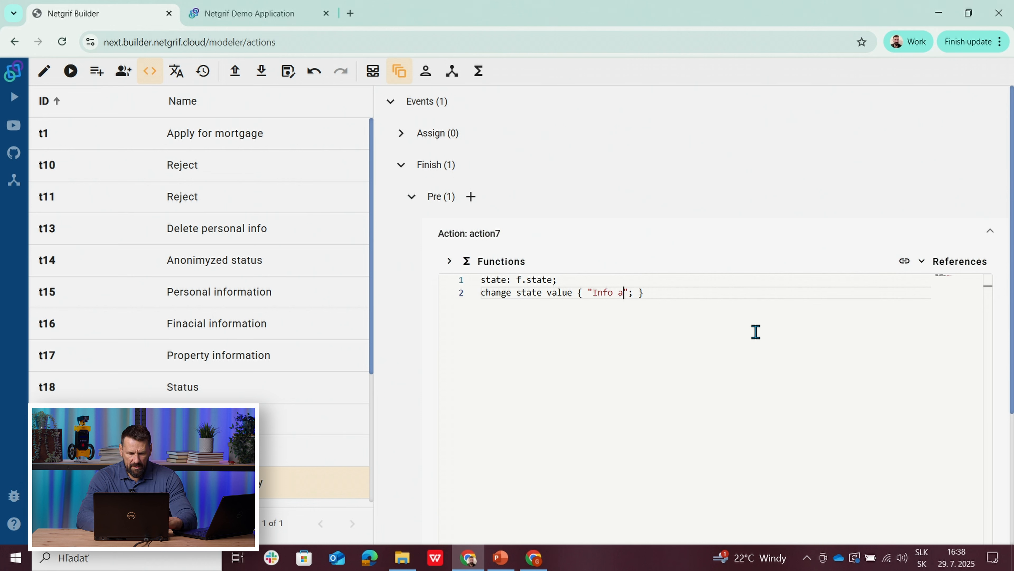
{"action": "type", "text": "Info about property was a"}
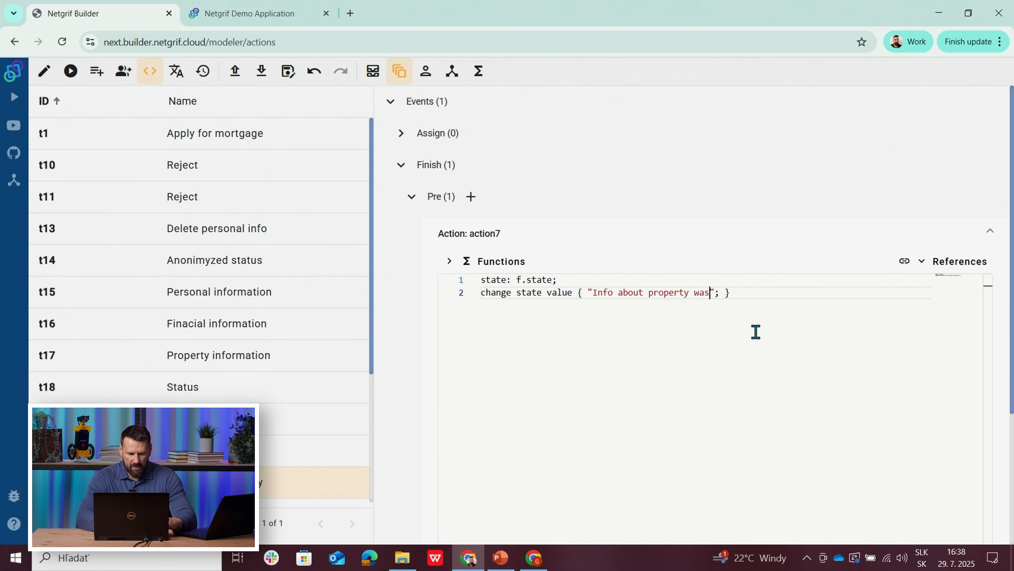
{"action": "type", "text": "dded"}
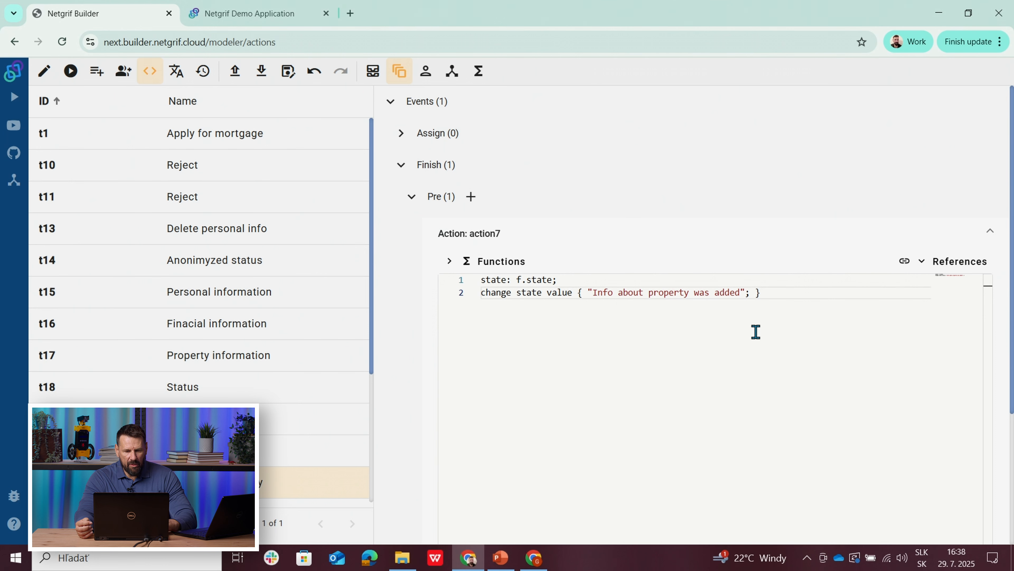
Step: Open the Status info form, examine the status_reference_to_property_info field's settings, and return to the process model
{"action": "left_click", "coordinate": [44, 71]}
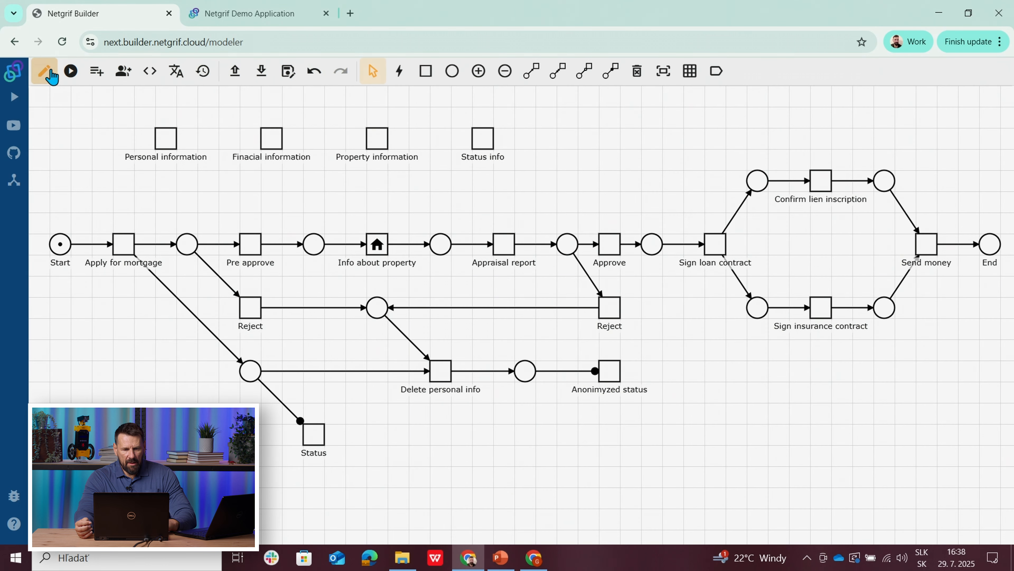
{"action": "right_click", "coordinate": [483, 141]}
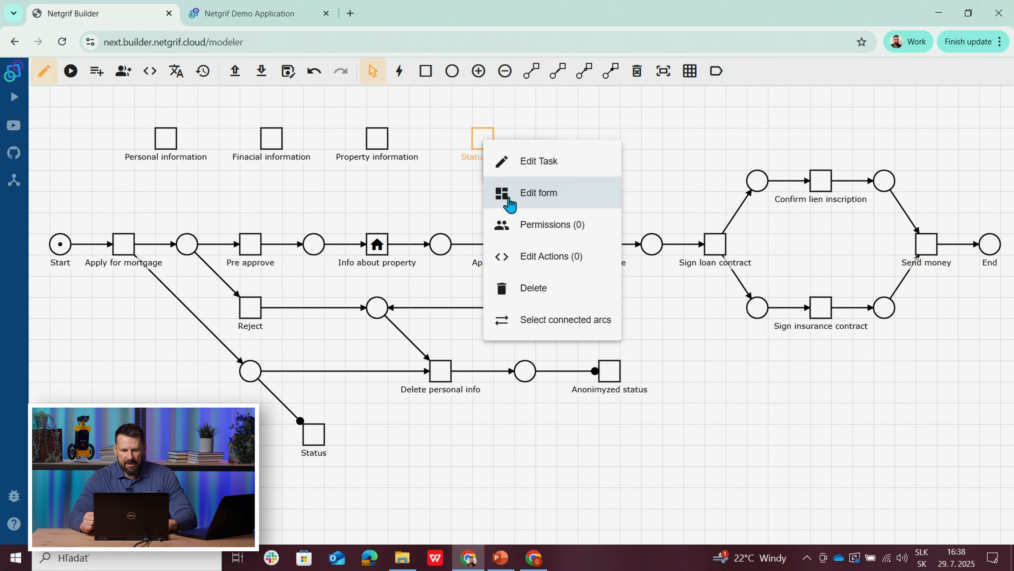
{"action": "left_click", "coordinate": [523, 207]}
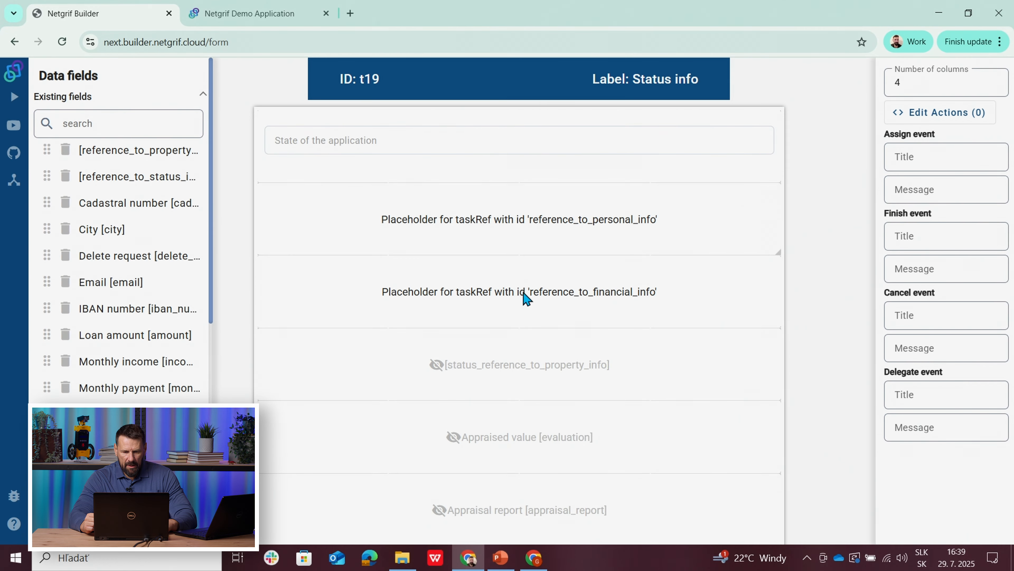
{"action": "left_click", "coordinate": [448, 384]}
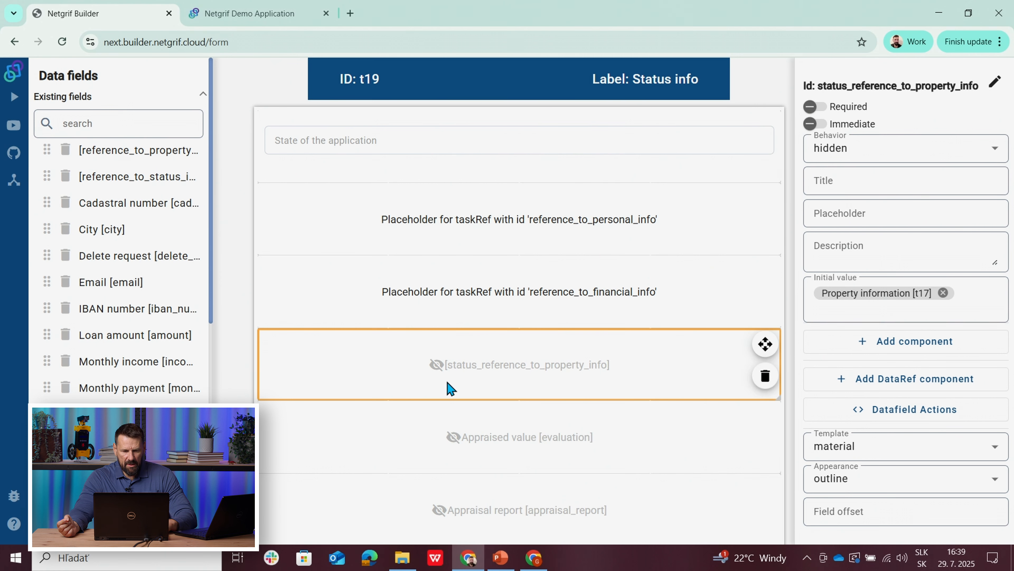
{"action": "left_click", "coordinate": [147, 528]}
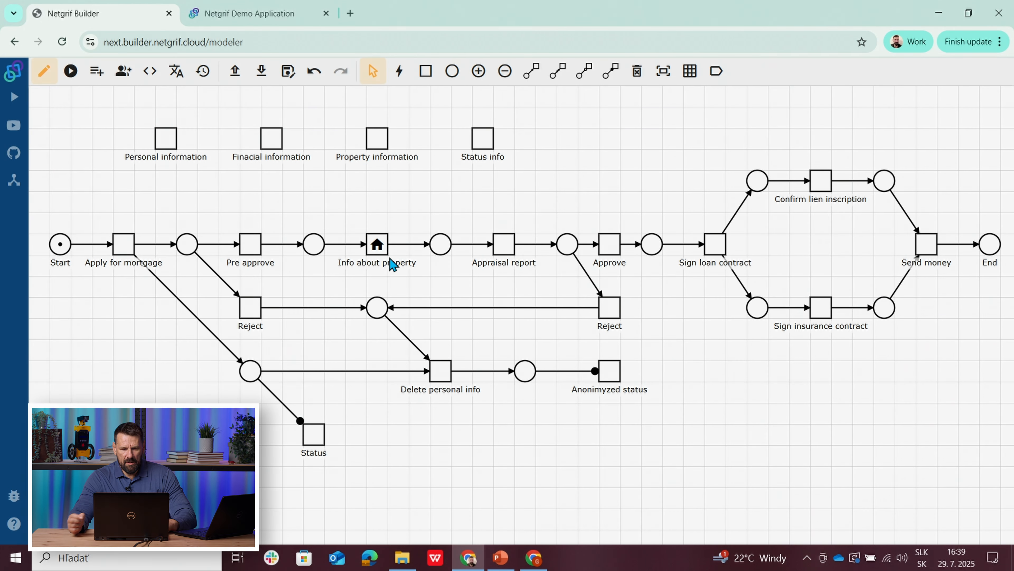
Step: Open the Info about property task's pre-phase Finish action and add a Change behaviour statement below the state message line
{"action": "right_click", "coordinate": [377, 254]}
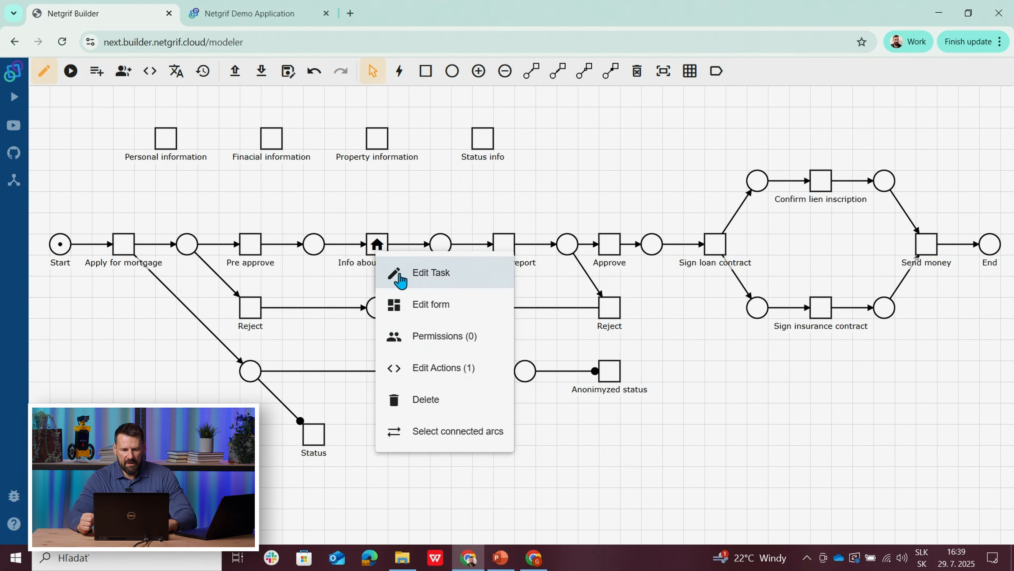
{"action": "left_click", "coordinate": [439, 368]}
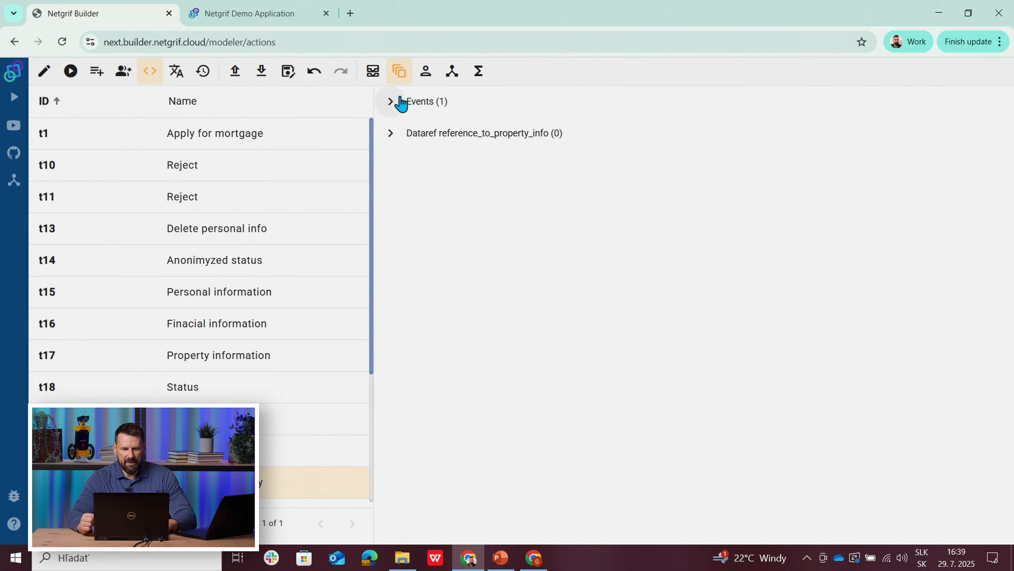
{"action": "left_click", "coordinate": [390, 102]}
{"action": "left_click", "coordinate": [401, 165]}
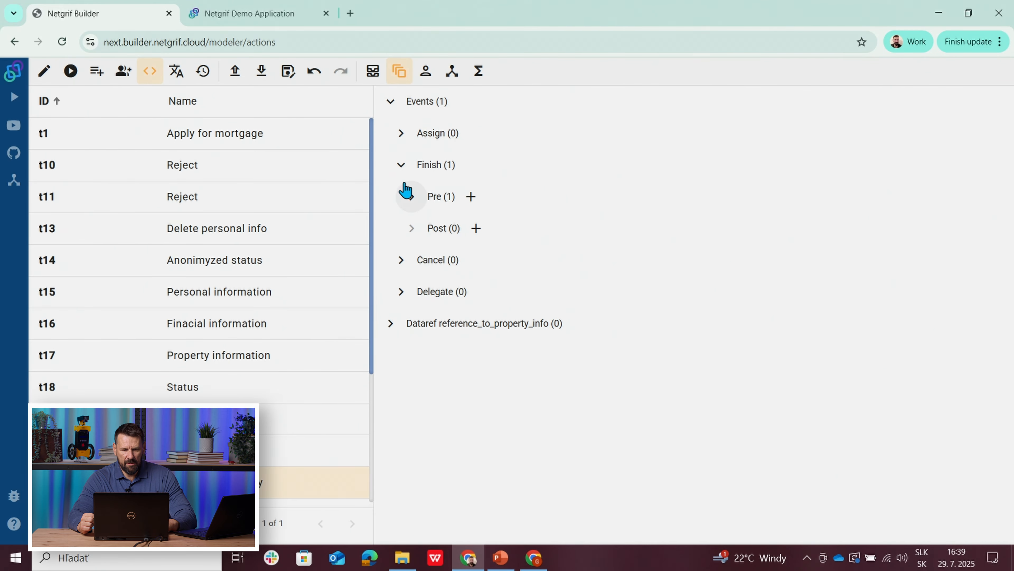
{"action": "left_click", "coordinate": [411, 196]}
{"action": "left_click", "coordinate": [482, 233]}
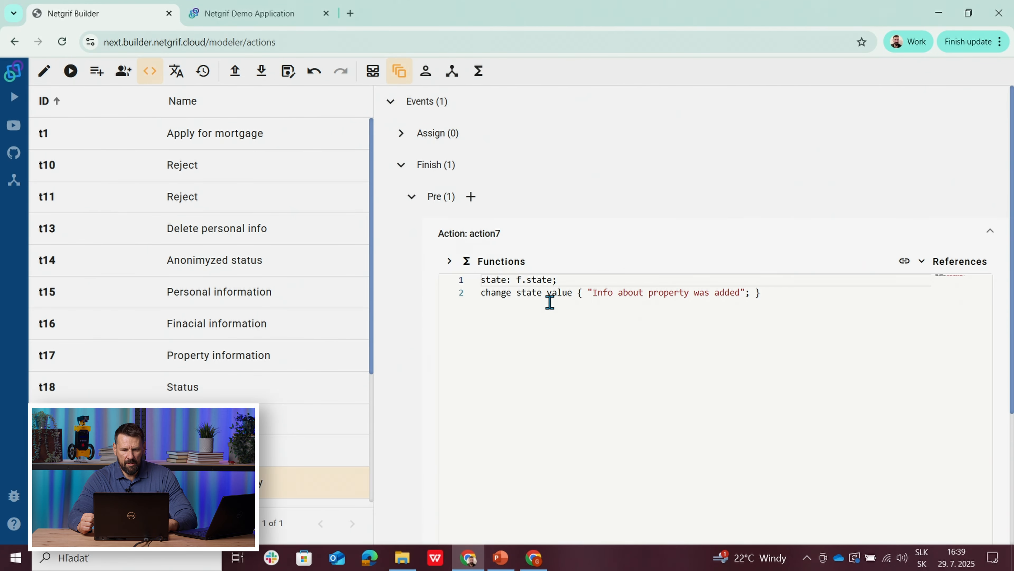
{"action": "left_click", "coordinate": [772, 296]}
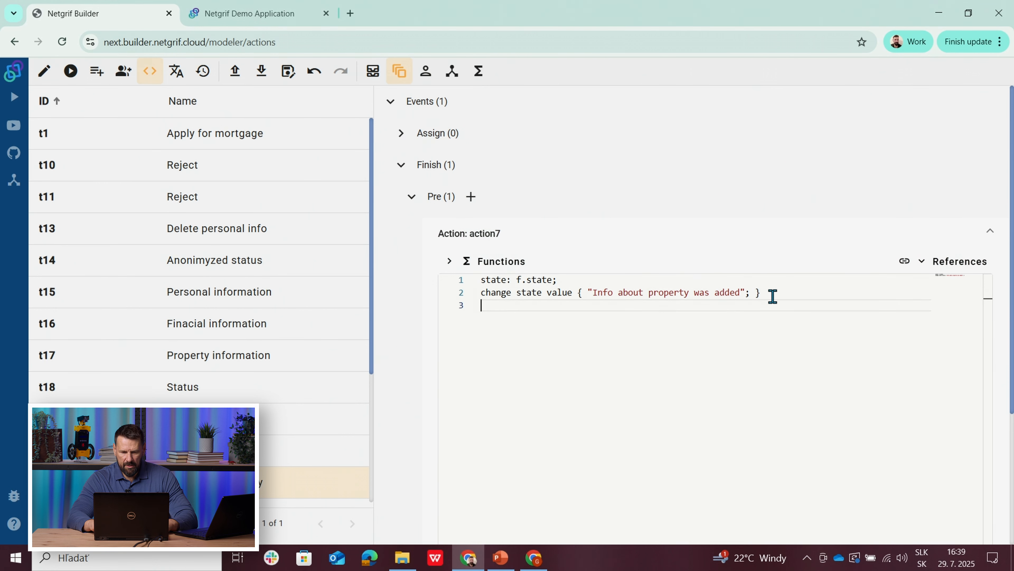
{"action": "left_click", "coordinate": [481, 261]}
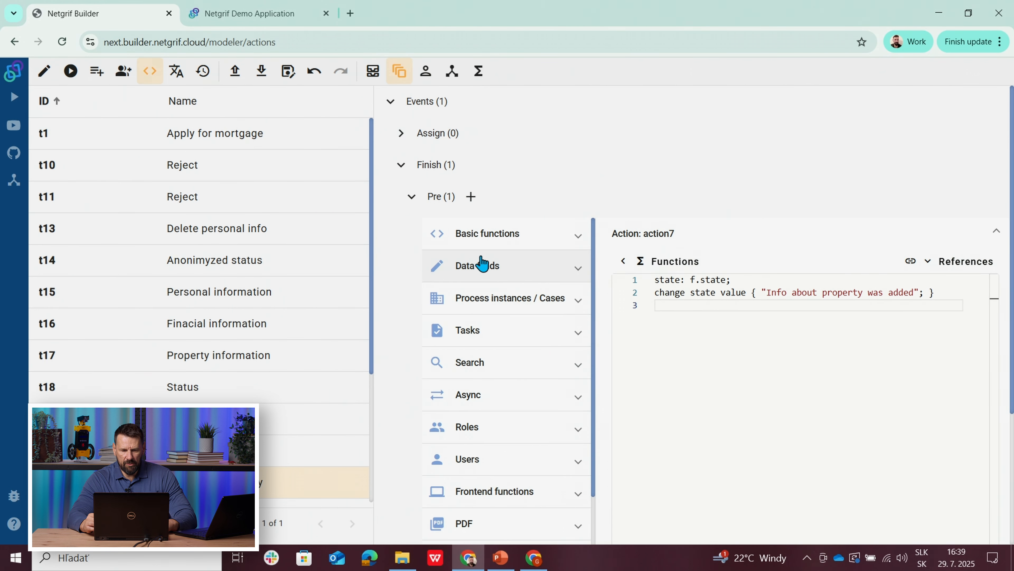
{"action": "left_click", "coordinate": [482, 265]}
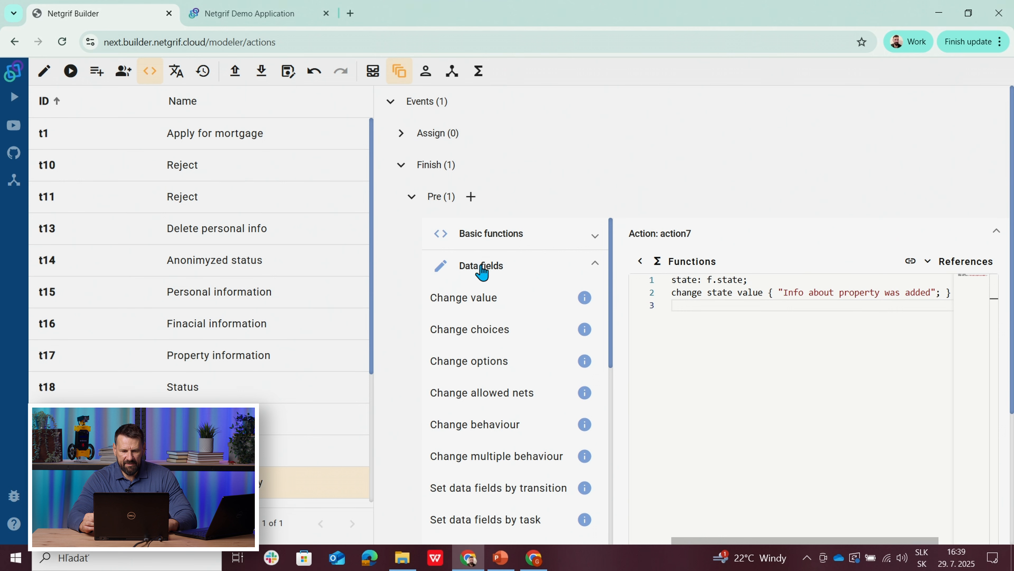
{"action": "left_click", "coordinate": [473, 426]}
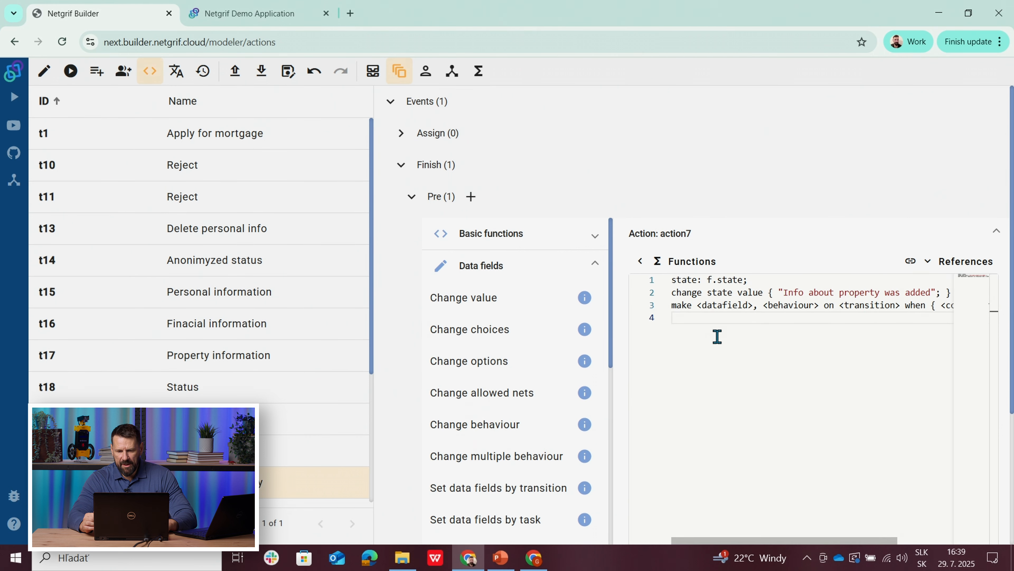
Step: Fill the new make statement with the status_reference_to_property_info data field and the visible behaviour
{"action": "right_click", "coordinate": [722, 308]}
{"action": "mouse_move", "coordinate": [979, 235]}
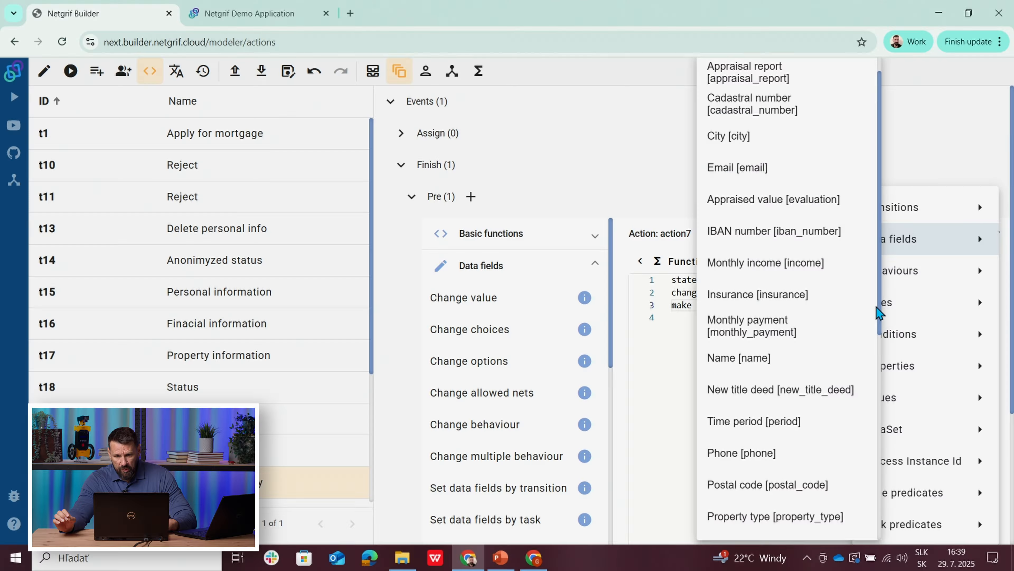
{"action": "scroll", "coordinate": [874, 351], "scroll_direction": "down", "scroll_amount": 5}
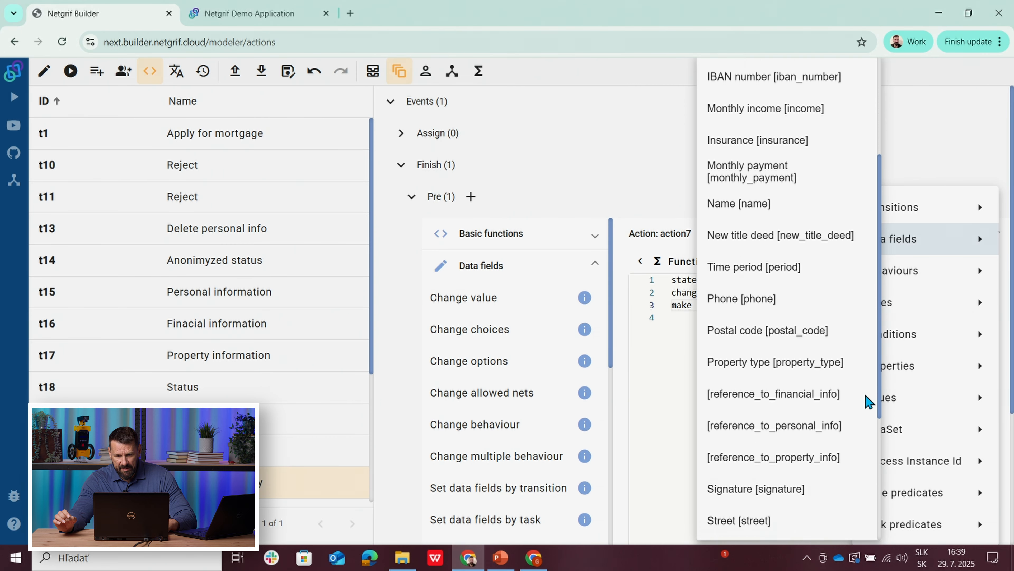
{"action": "scroll", "coordinate": [867, 400], "scroll_direction": "down", "scroll_amount": 6}
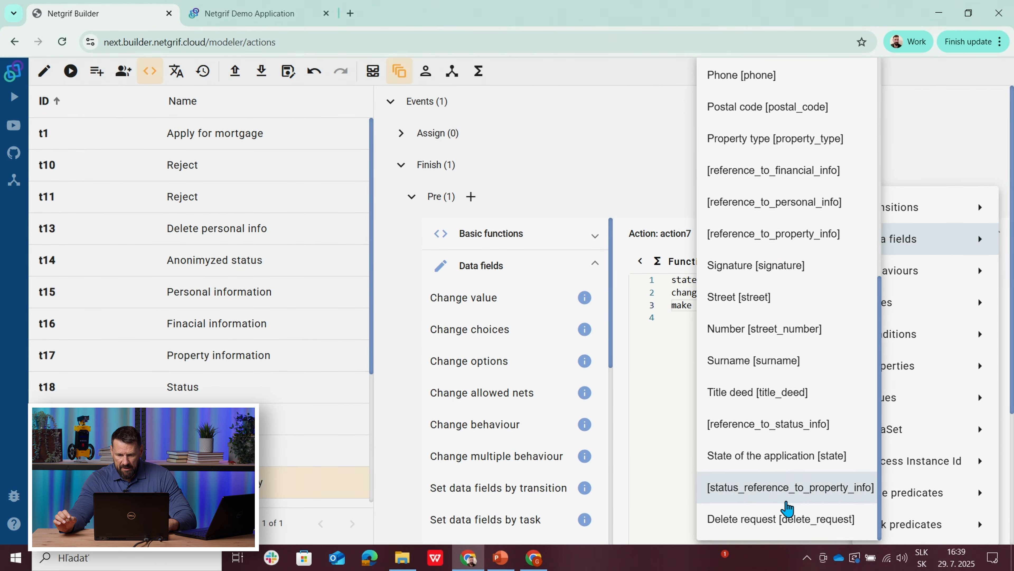
{"action": "left_click", "coordinate": [774, 487]}
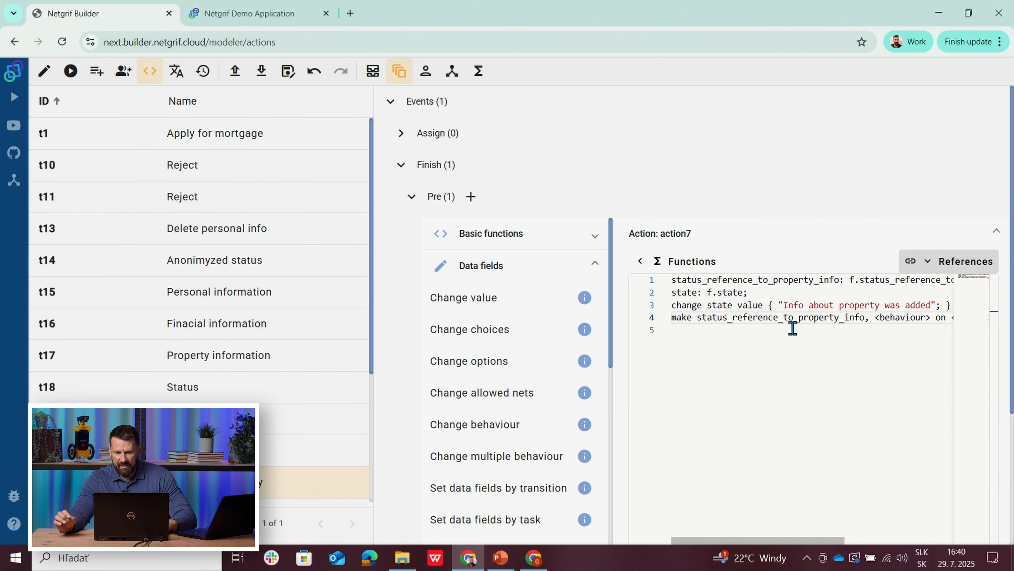
{"action": "left_click", "coordinate": [903, 319]}
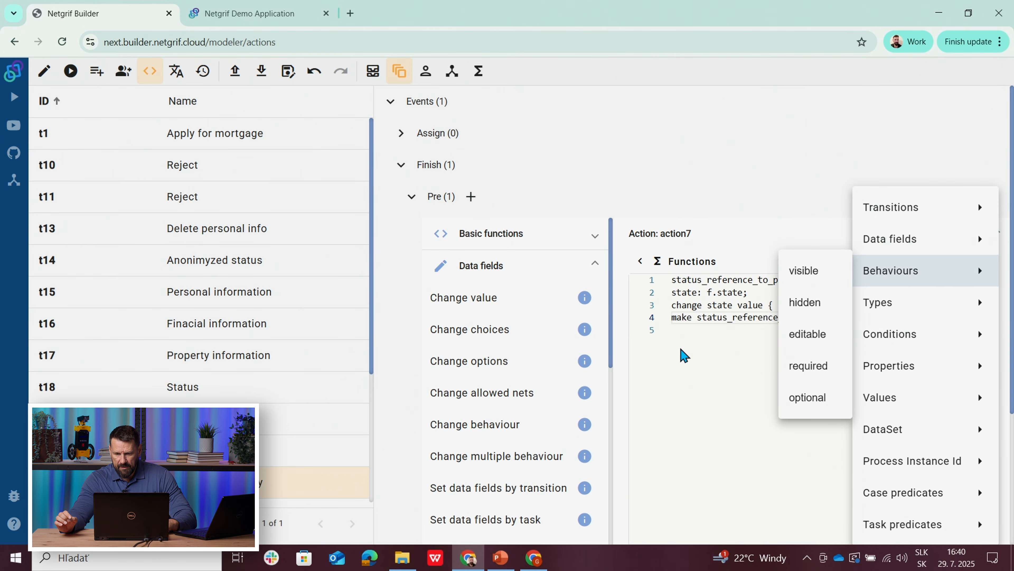
{"action": "left_click", "coordinate": [799, 275]}
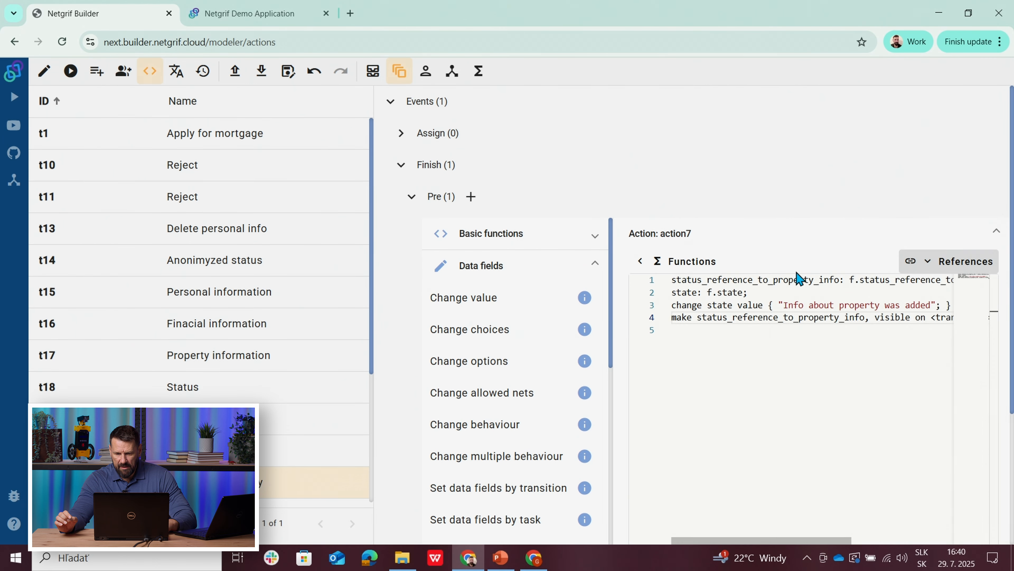
Step: Complete the make statement with the Status info transition (t19) and the condition true, and return to the process model
{"action": "left_click", "coordinate": [640, 261]}
{"action": "left_click", "coordinate": [771, 318]}
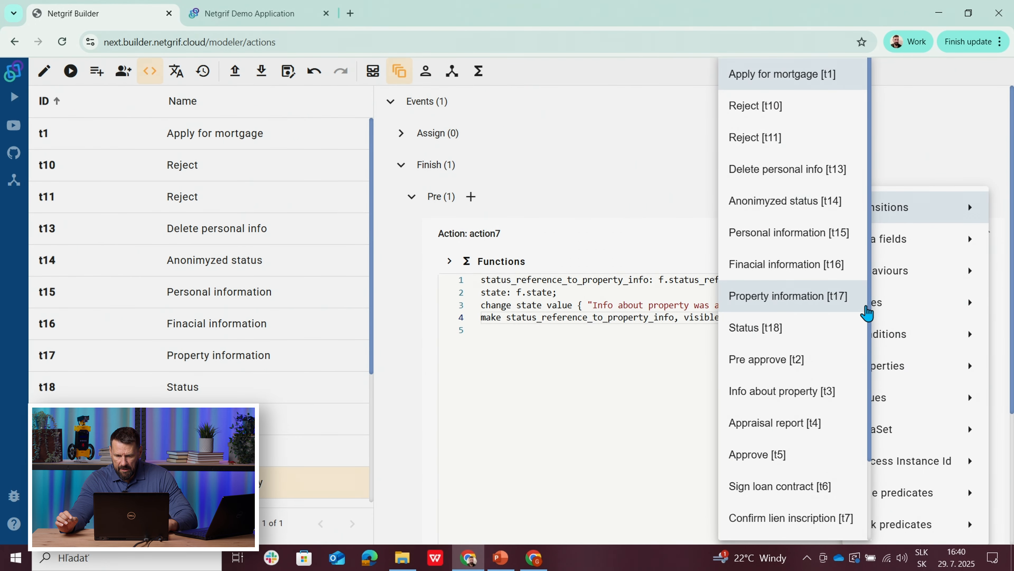
{"action": "scroll", "coordinate": [870, 322], "scroll_direction": "down", "scroll_amount": 2}
{"action": "scroll", "coordinate": [870, 322], "scroll_direction": "down", "scroll_amount": 3}
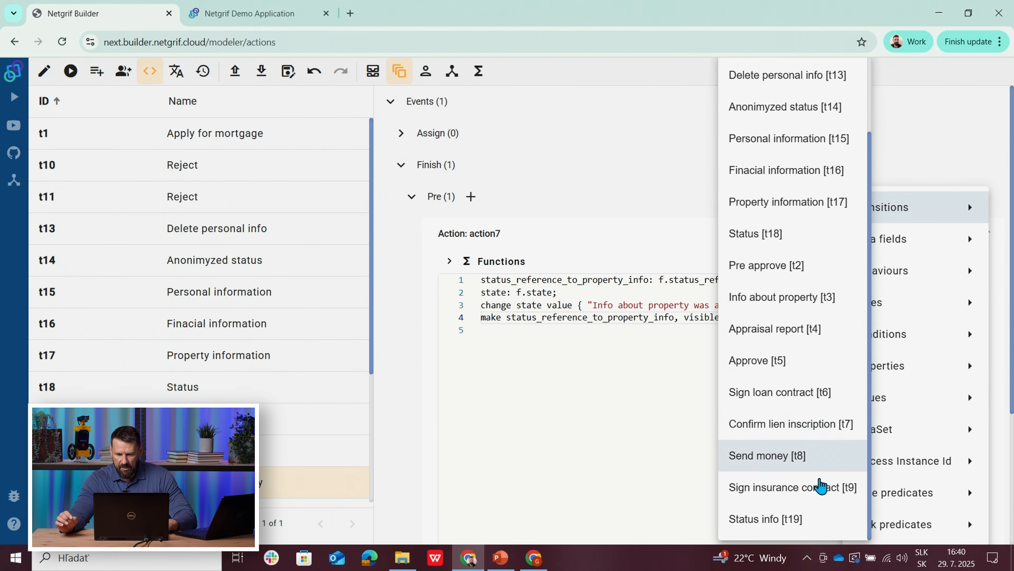
{"action": "left_click", "coordinate": [775, 520]}
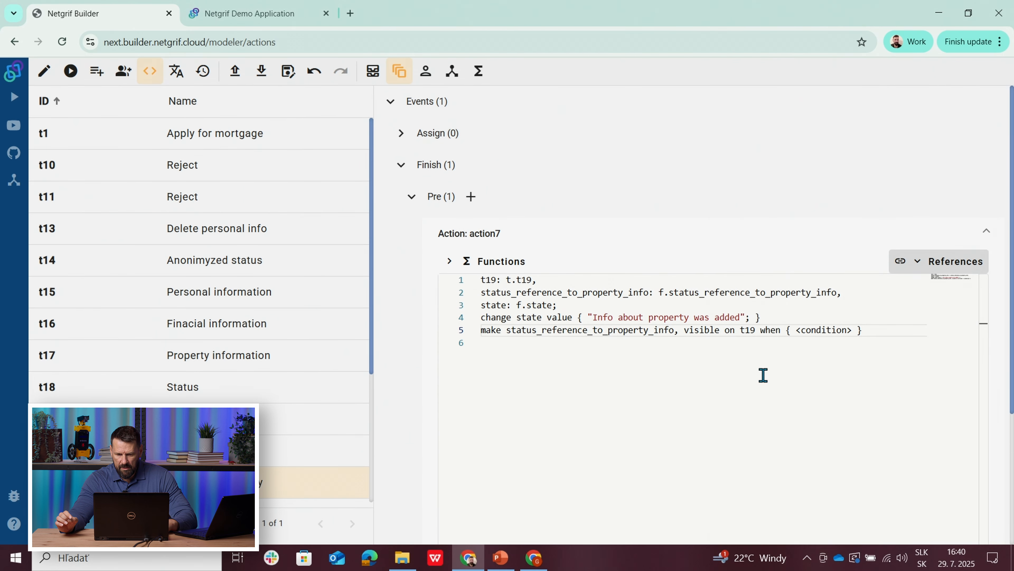
{"action": "right_click", "coordinate": [815, 336]}
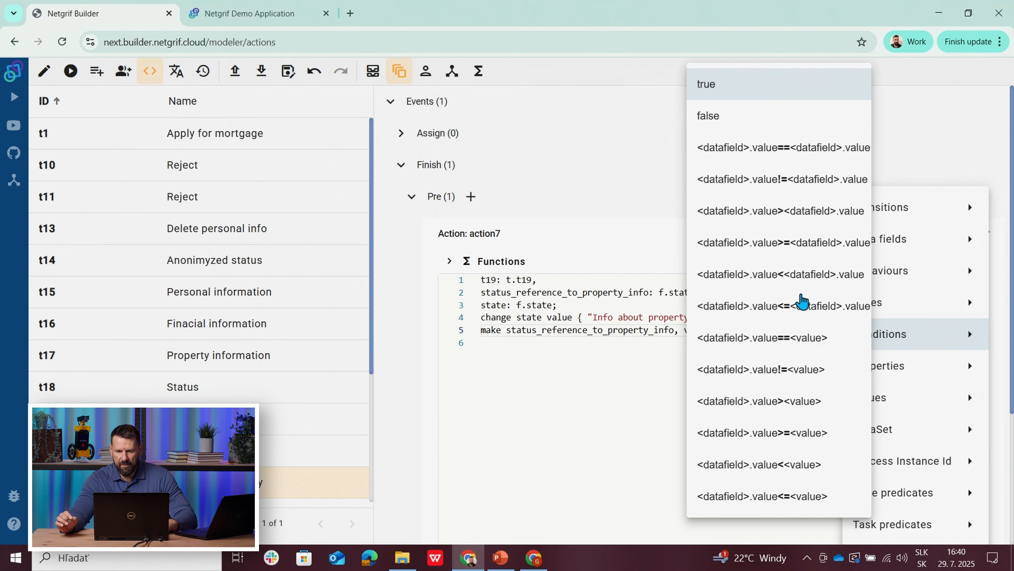
{"action": "left_click", "coordinate": [714, 92]}
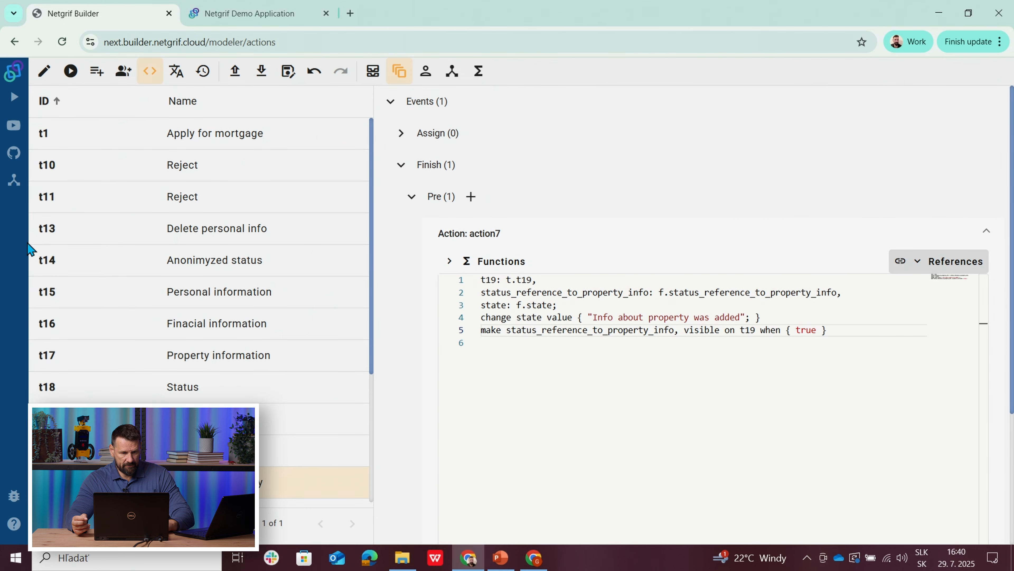
{"action": "left_click", "coordinate": [43, 71]}
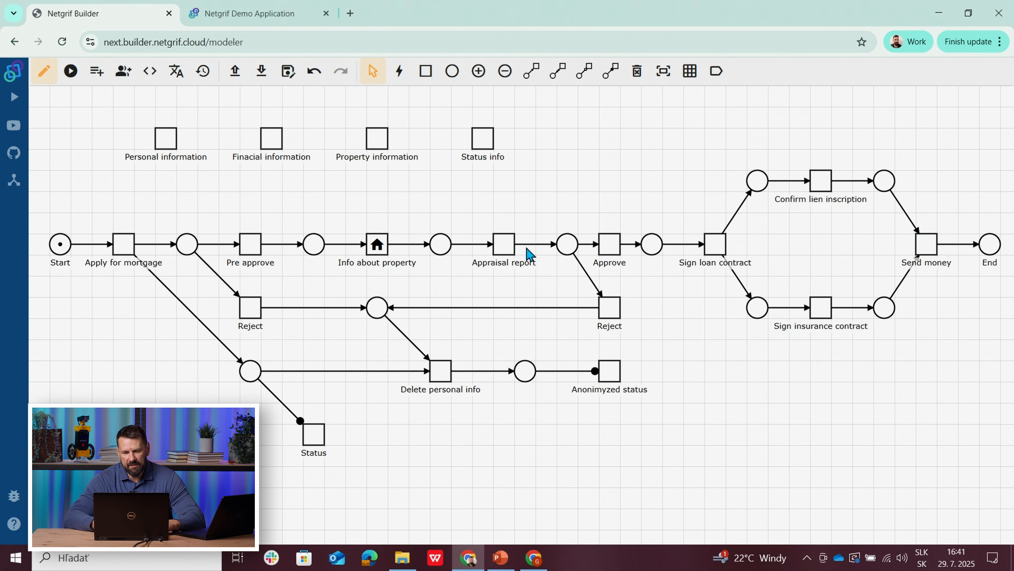
Step: Add a pre-phase Finish action to the Approve task and paste the copied state-change code into it
{"action": "right_click", "coordinate": [618, 251]}
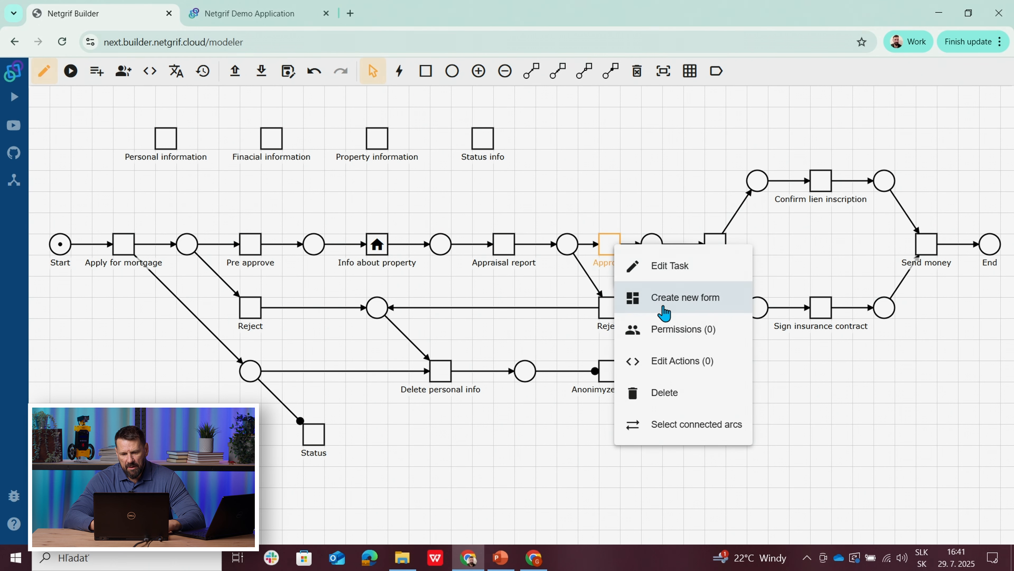
{"action": "left_click", "coordinate": [671, 362]}
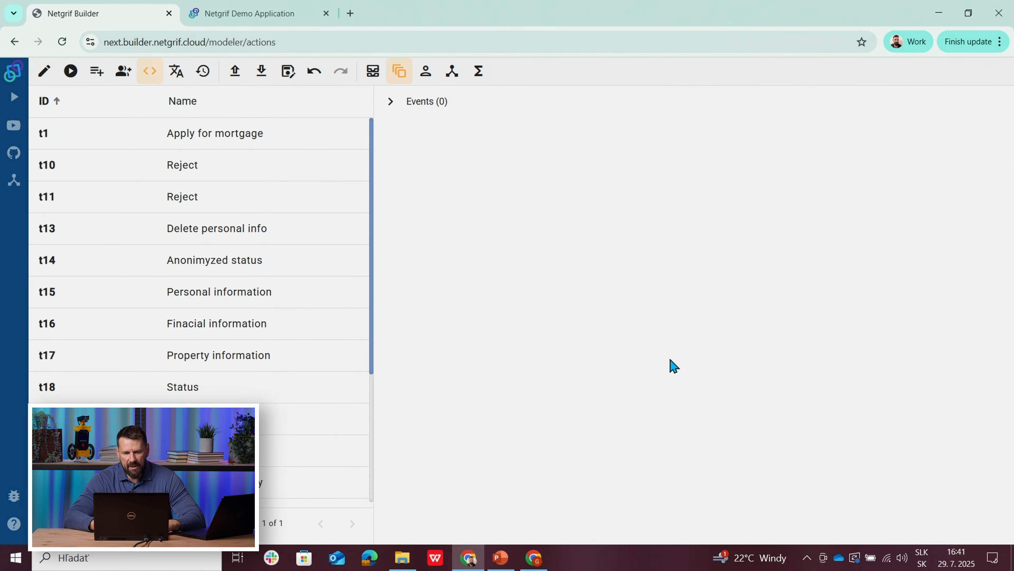
{"action": "left_click", "coordinate": [390, 102]}
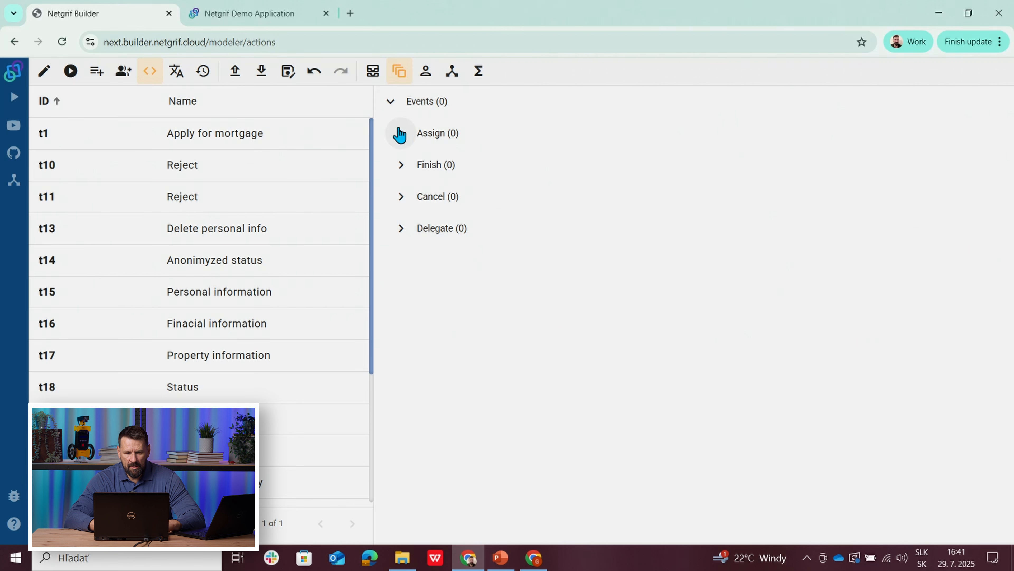
{"action": "left_click", "coordinate": [400, 164]}
{"action": "left_click", "coordinate": [466, 197]}
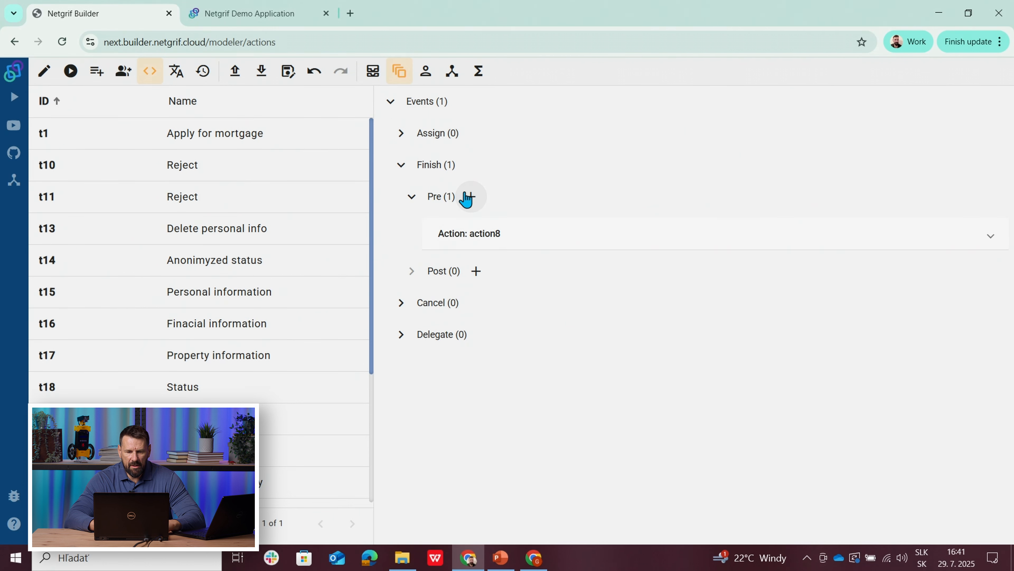
{"action": "left_click", "coordinate": [516, 236]}
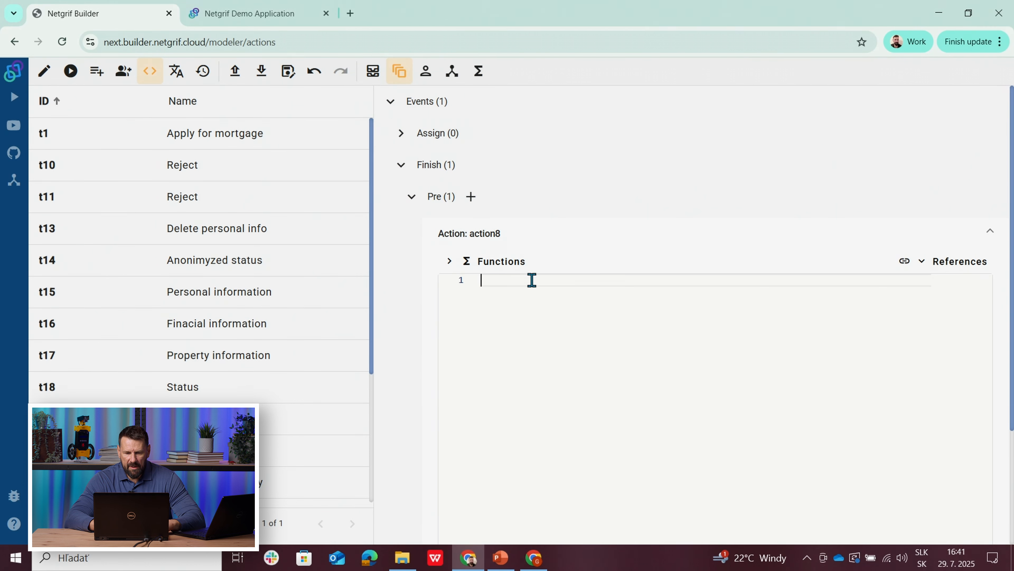
{"action": "type", "text": "state: f.state; change state value { \"Your application was pre-approved\"; }"}
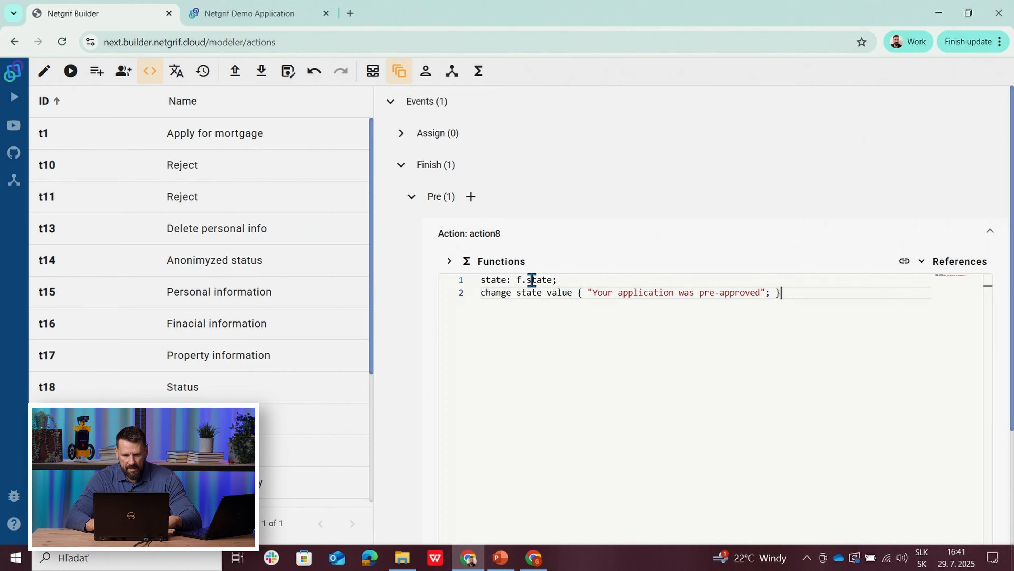
Step: Change the state message in the Approve action to "Your application was approved" and return to the process model
{"action": "left_click", "coordinate": [701, 294]}
{"action": "key", "text": "Delete"}
{"action": "key", "text": "Delete"}
{"action": "key", "text": "Delete"}
{"action": "key", "text": "Delete"}
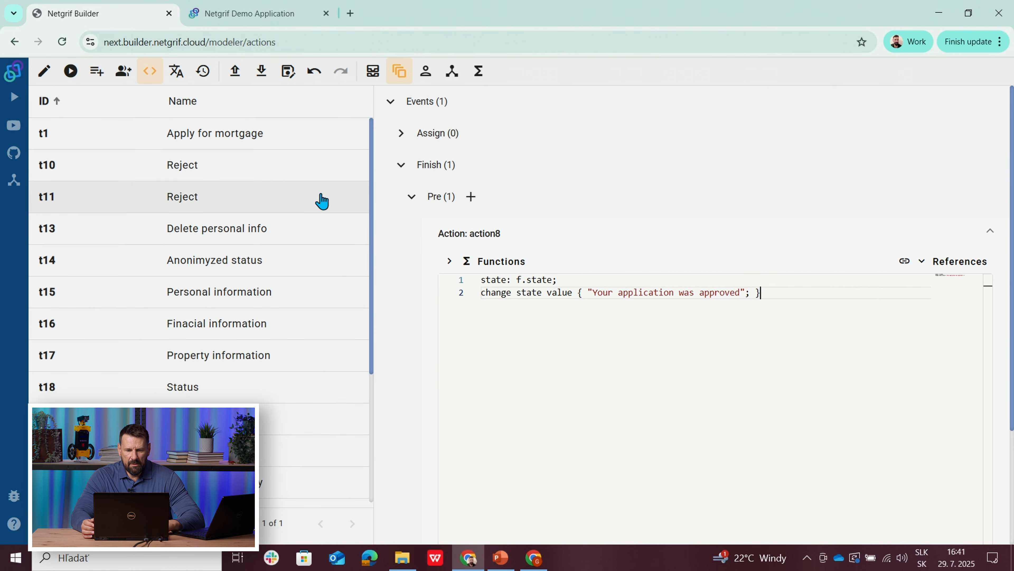
{"action": "left_click", "coordinate": [45, 72]}
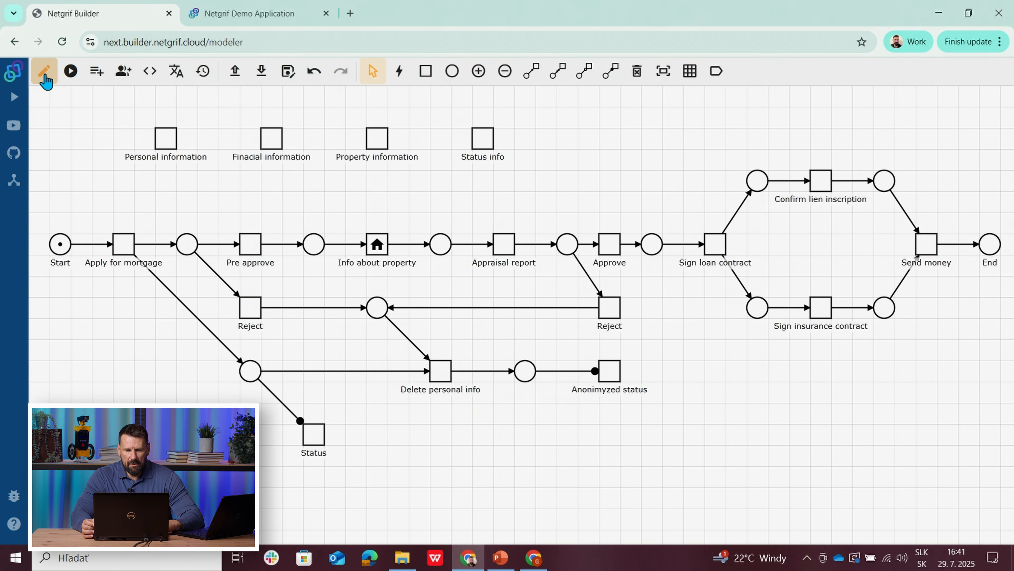
Step: Add a pre-phase Finish action to the Sign loan contract task and paste the copied state-change code into it
{"action": "right_click", "coordinate": [715, 249]}
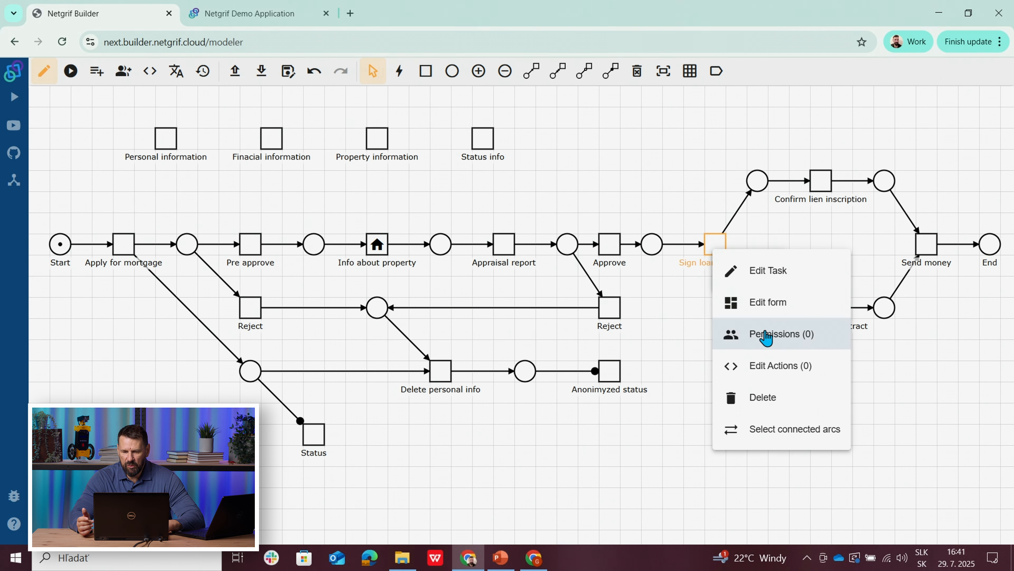
{"action": "left_click", "coordinate": [772, 366]}
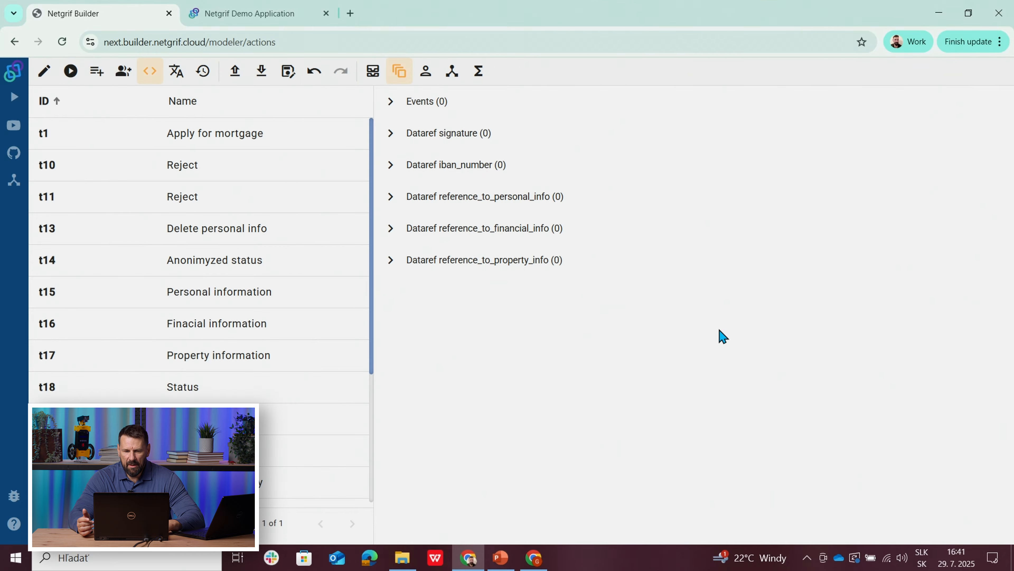
{"action": "left_click", "coordinate": [389, 109]}
{"action": "left_click", "coordinate": [401, 164]}
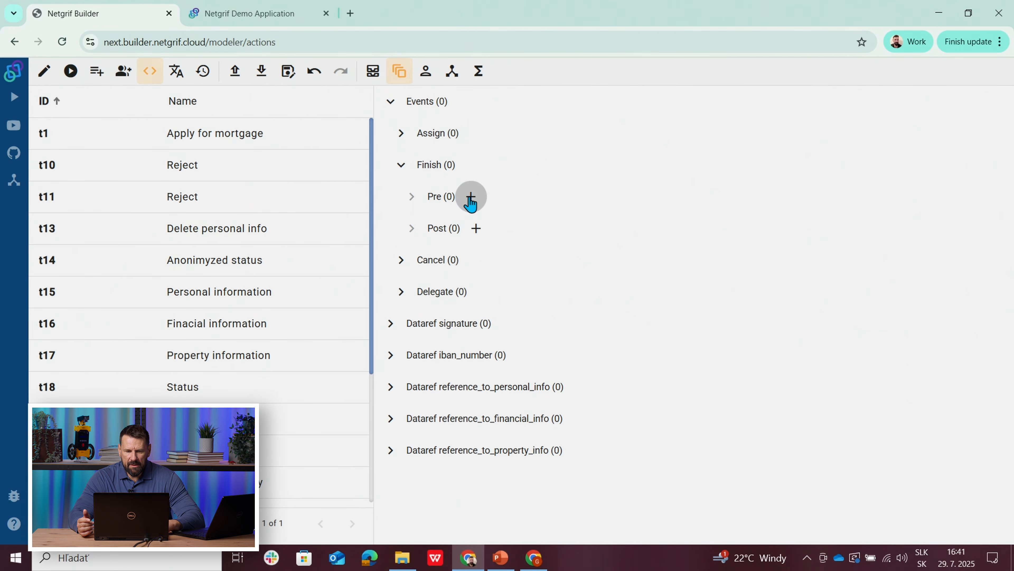
{"action": "left_click", "coordinate": [471, 198]}
{"action": "left_click", "coordinate": [532, 244]}
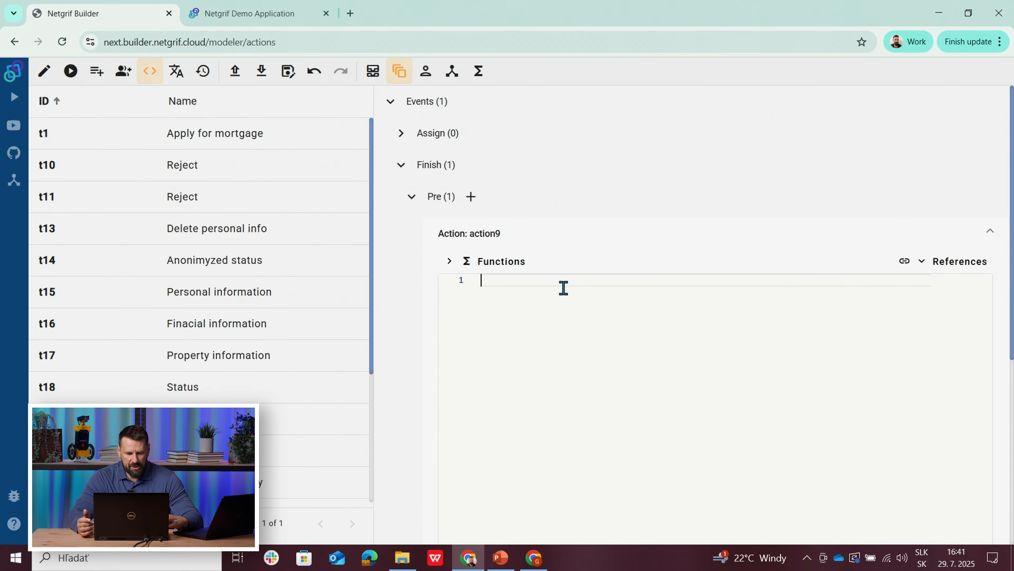
{"action": "type", "text": "state: f.state; change state value { \"Your application was pre-approved\"; }"}
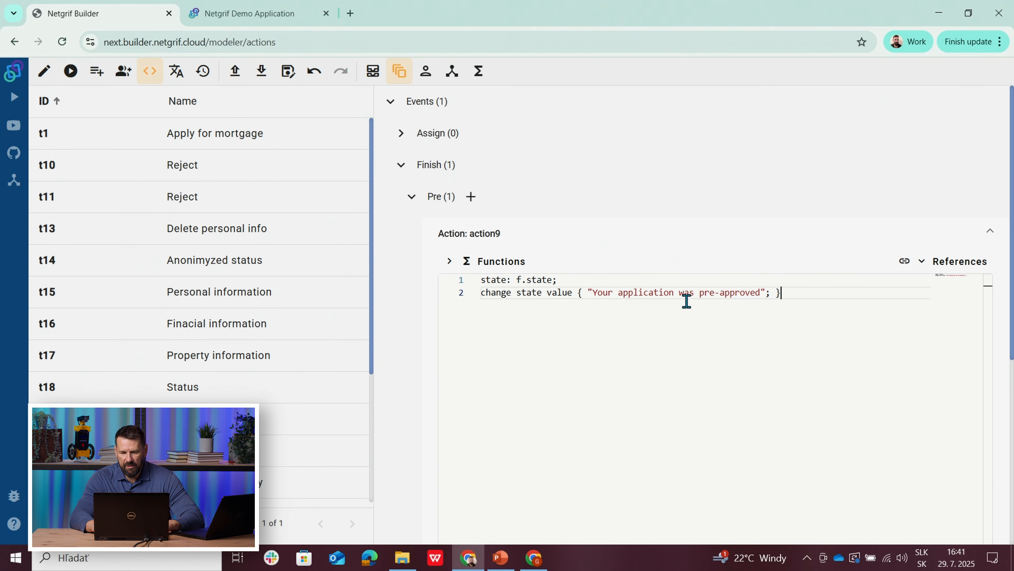
Step: Change the state message in the Sign loan contract action to "Your application was signed" and return to the process model
{"action": "left_click_drag", "start_coordinate": [700, 292], "coordinate": [762, 291]}
{"action": "key", "text": "BackSpace"}
{"action": "type", "text": "signed"}
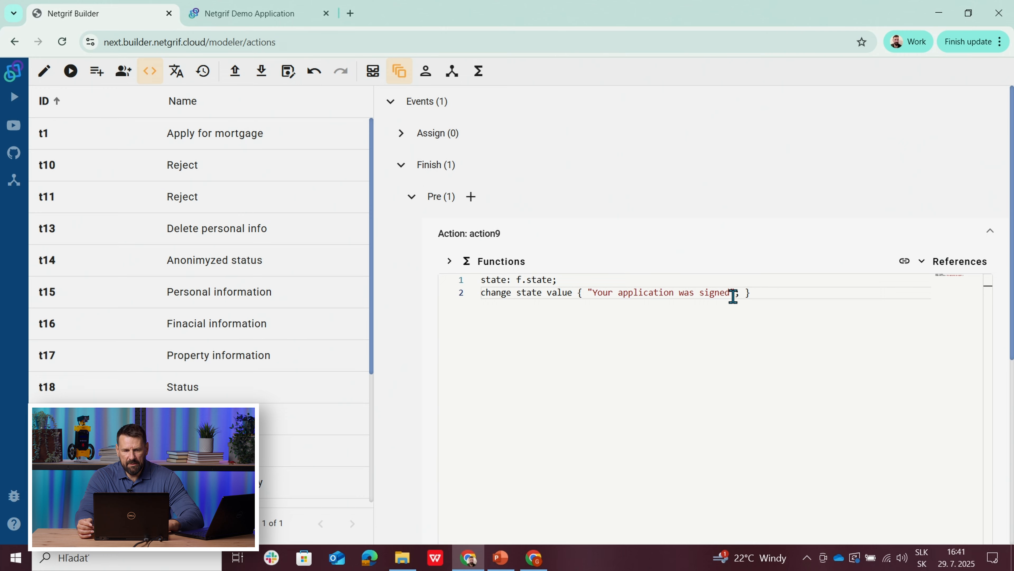
{"action": "left_click", "coordinate": [45, 69]}
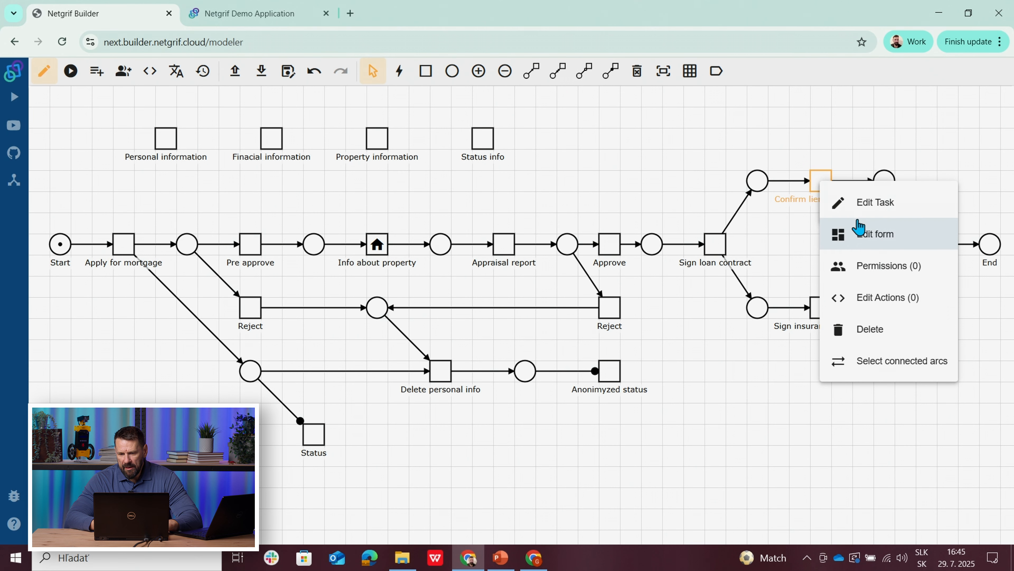
Step: Add a pre-phase Finish action to the Confirm lien inscription task and paste the copied state-change code into it
{"action": "left_click", "coordinate": [870, 300]}
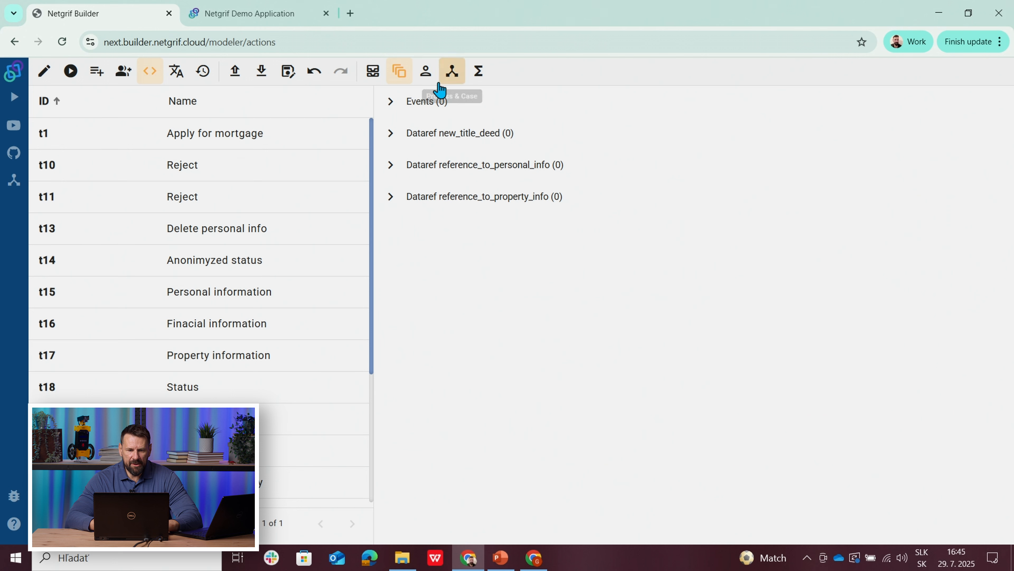
{"action": "left_click", "coordinate": [391, 103]}
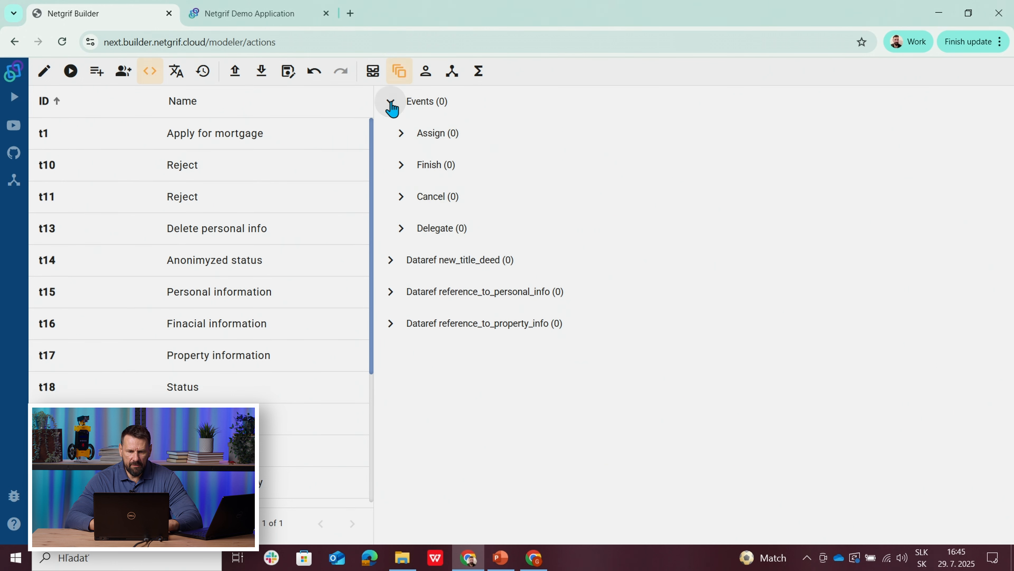
{"action": "left_click", "coordinate": [393, 171]}
{"action": "left_click", "coordinate": [470, 195]}
{"action": "left_click", "coordinate": [486, 234]}
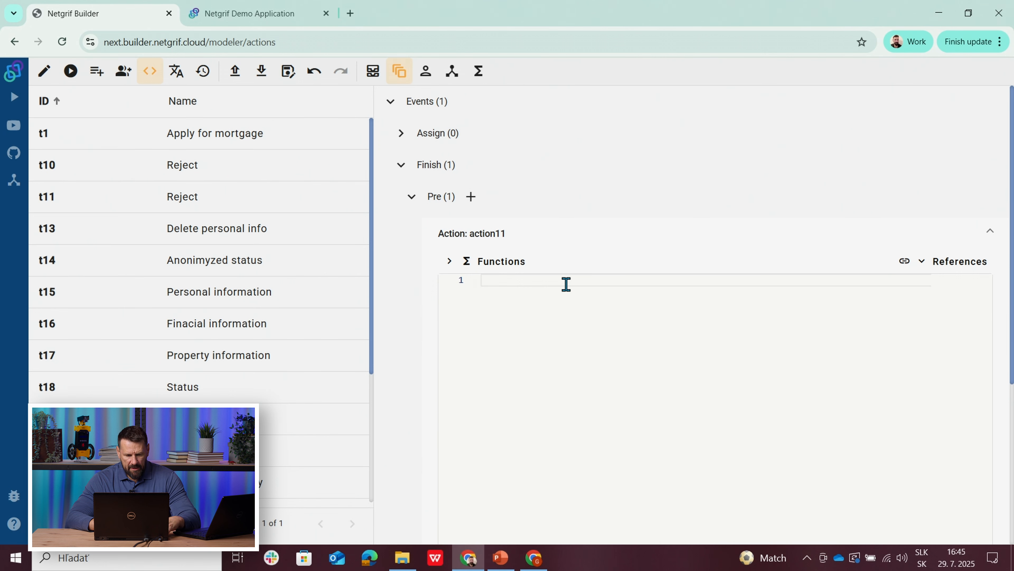
{"action": "type", "text": "state: f.state; change state value { \"Your application was pre-approved\"; }"}
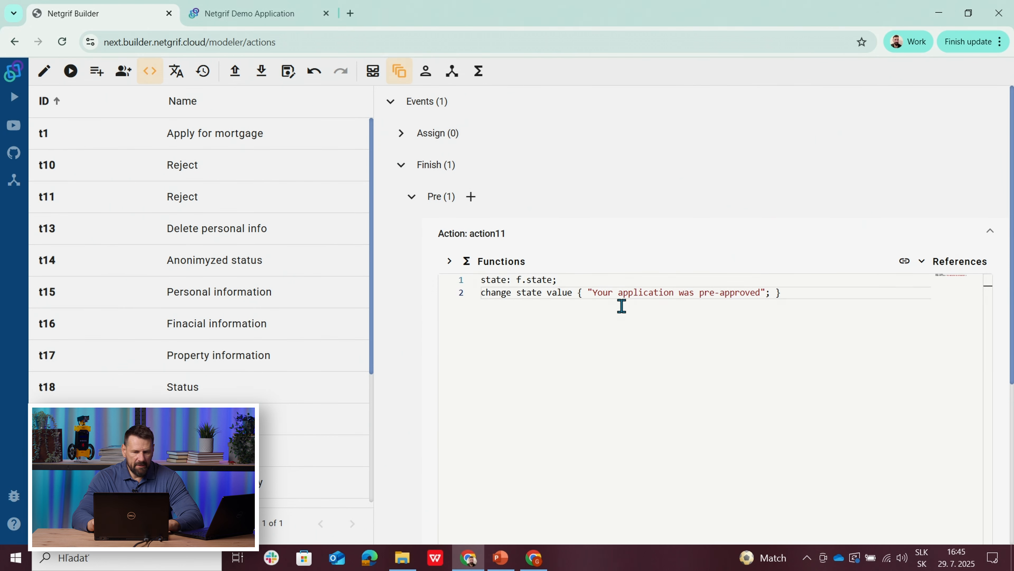
Step: Change the state message in the Confirm lien inscription action to "Lien inscription was confirmed"
{"action": "left_click_drag", "start_coordinate": [593, 295], "coordinate": [754, 292]}
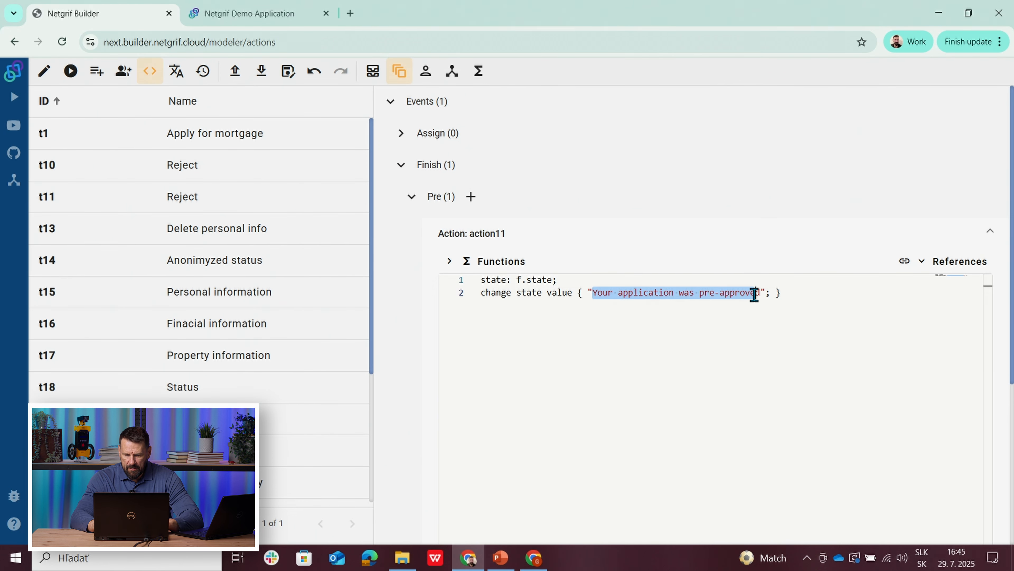
{"action": "key", "text": "BackSpace"}
{"action": "key", "text": "Delete"}
{"action": "type", "text": "Lien inscri"}
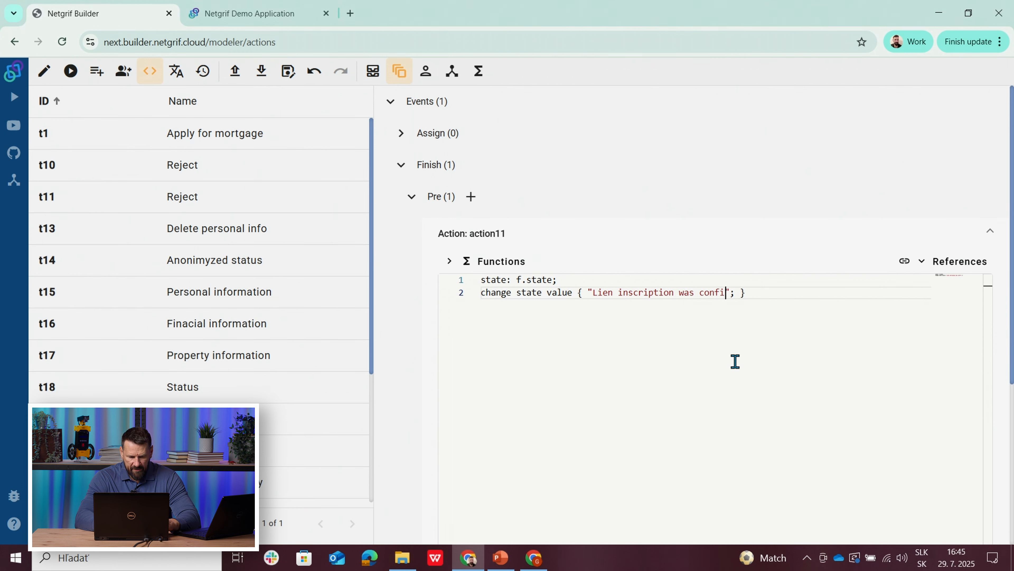
{"action": "type", "text": "d"}
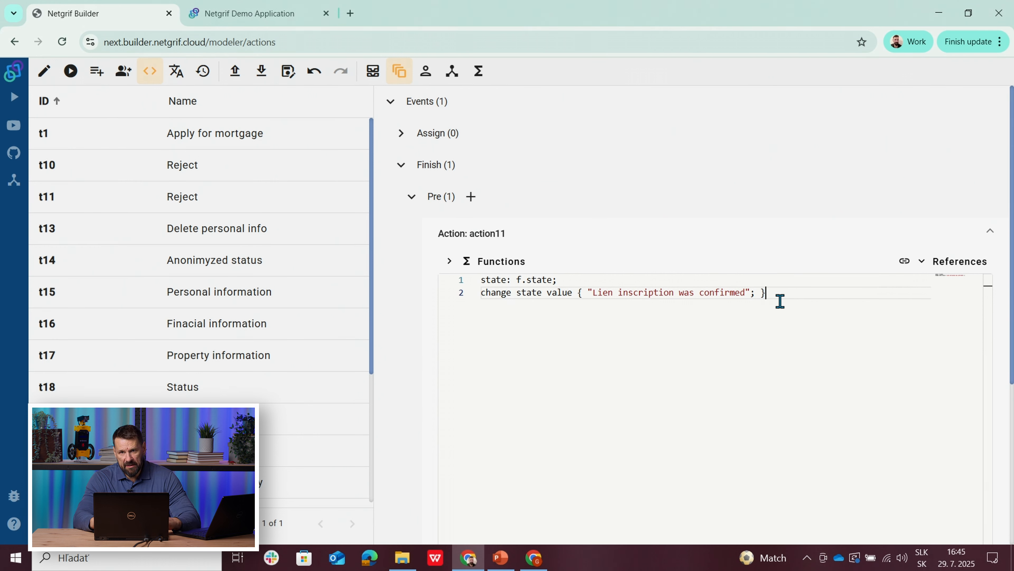
Step: Insert the Change behaviour function template after the state change in the Confirm lien inscription action
{"action": "left_click", "coordinate": [481, 262]}
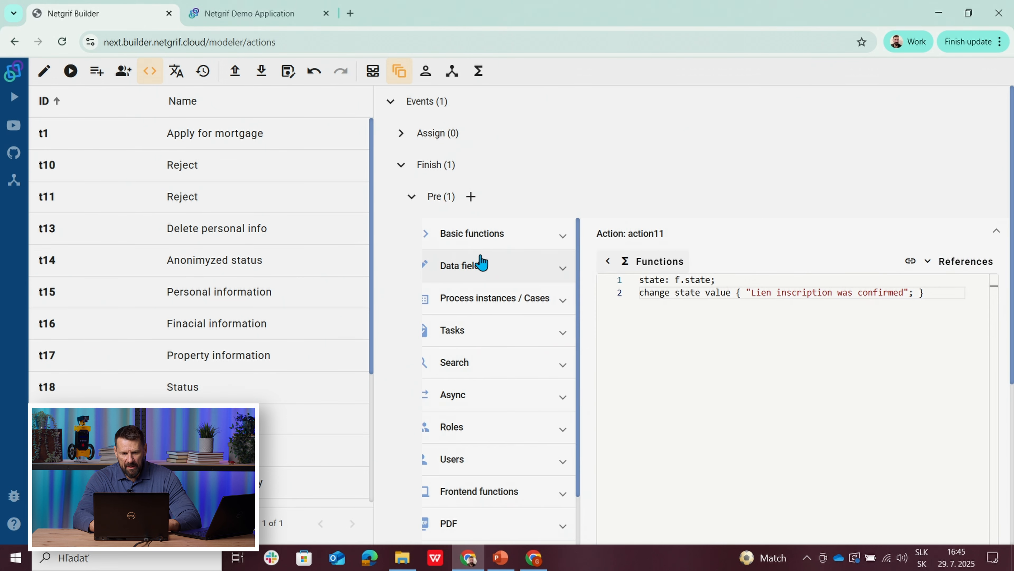
{"action": "left_click", "coordinate": [479, 275]}
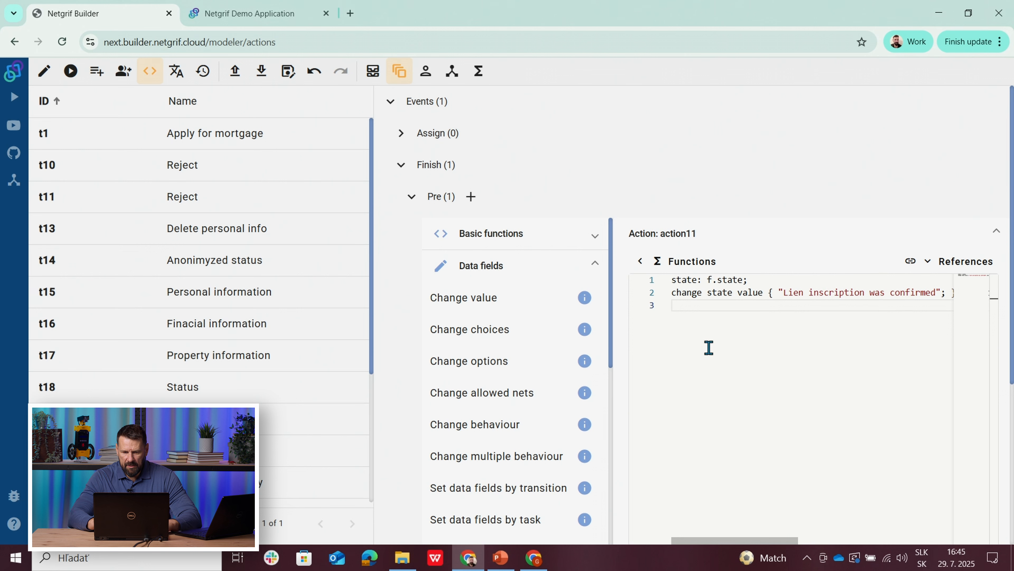
{"action": "left_click", "coordinate": [638, 264]}
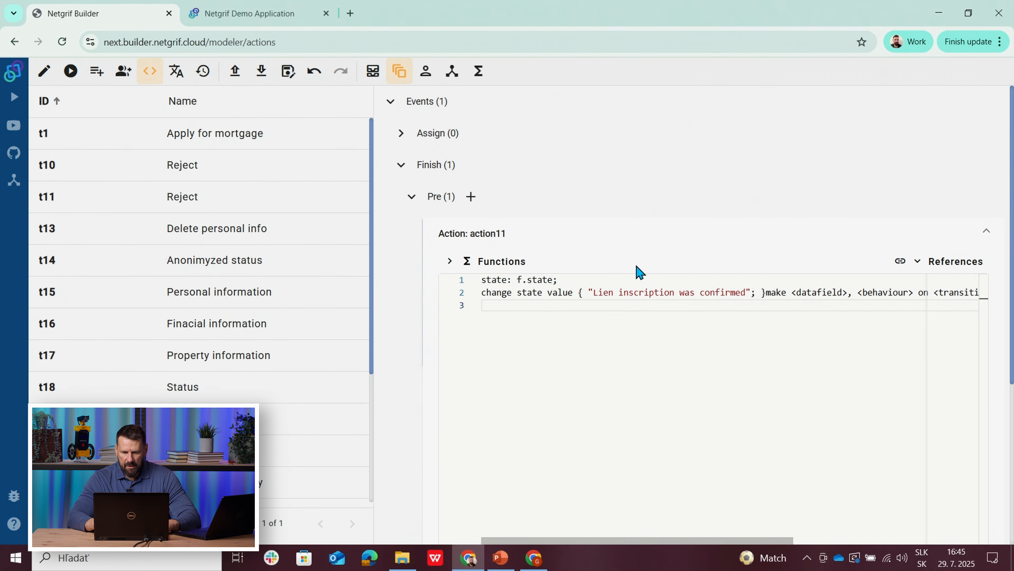
{"action": "left_click", "coordinate": [453, 262]}
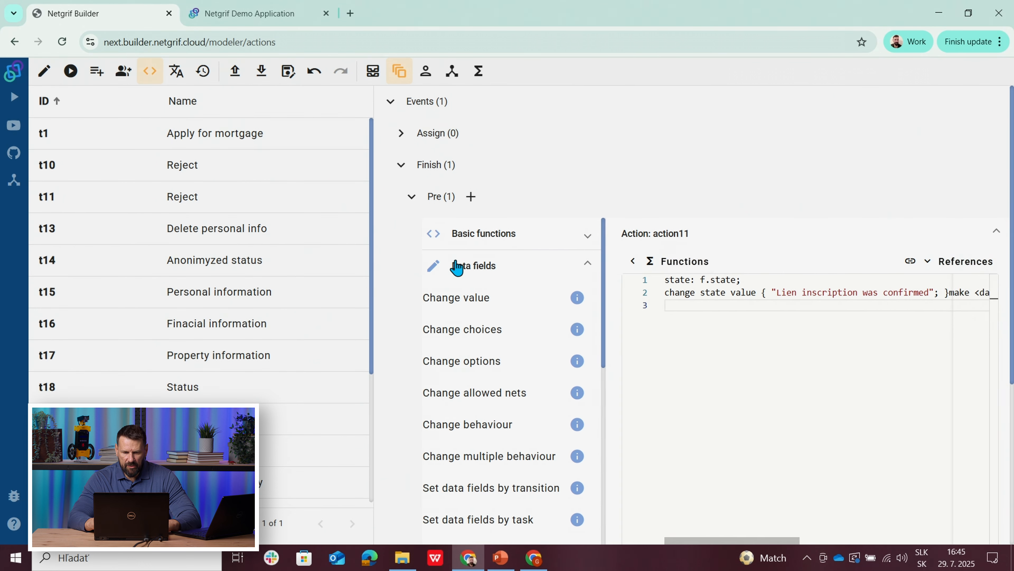
{"action": "left_click", "coordinate": [451, 424]}
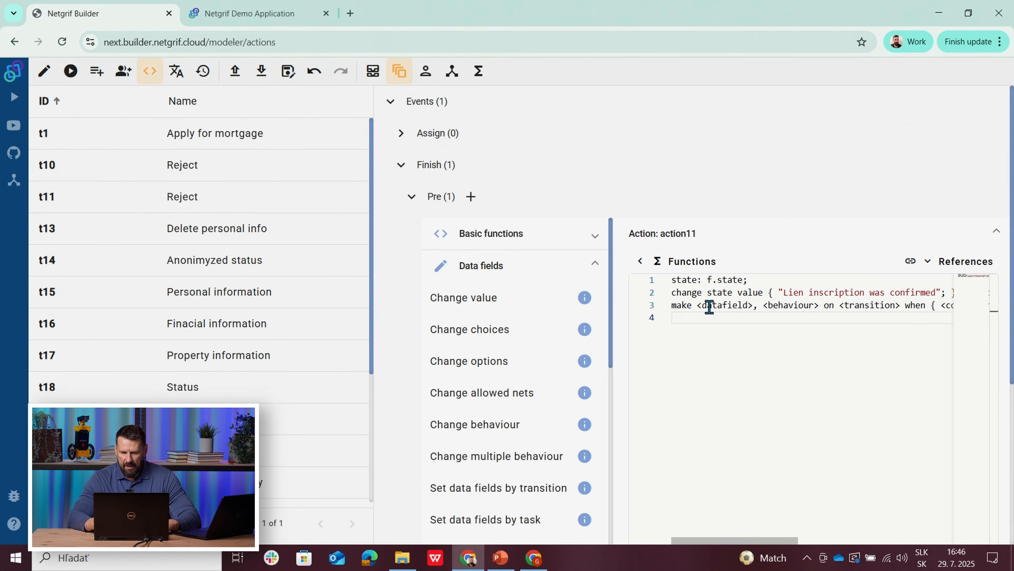
{"action": "left_click", "coordinate": [639, 262]}
Step: Set the last behaviour template's data field to New title deed and its behaviour to visible
{"action": "left_click", "coordinate": [528, 307]}
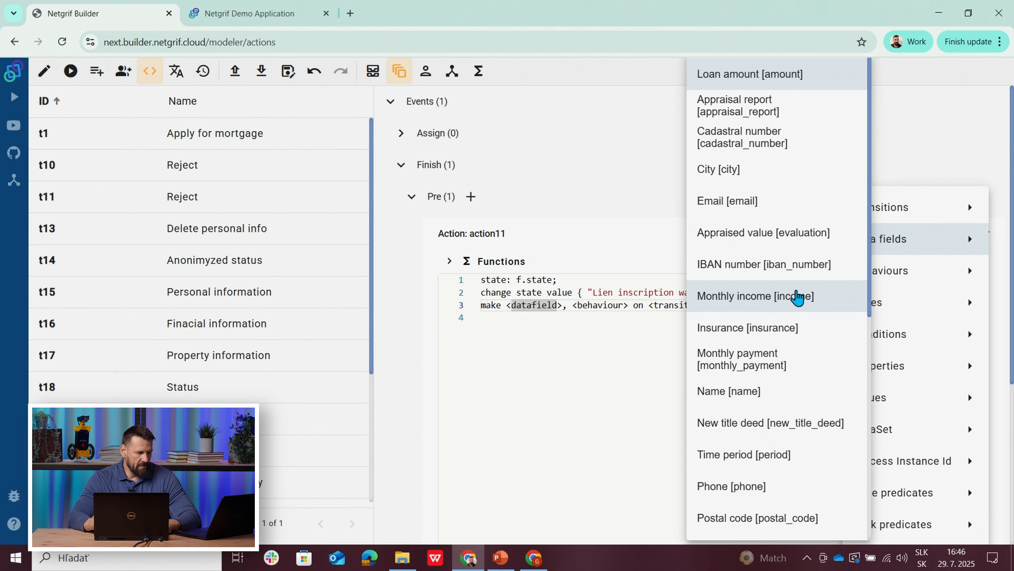
{"action": "scroll", "coordinate": [871, 283], "scroll_direction": "down", "scroll_amount": 1}
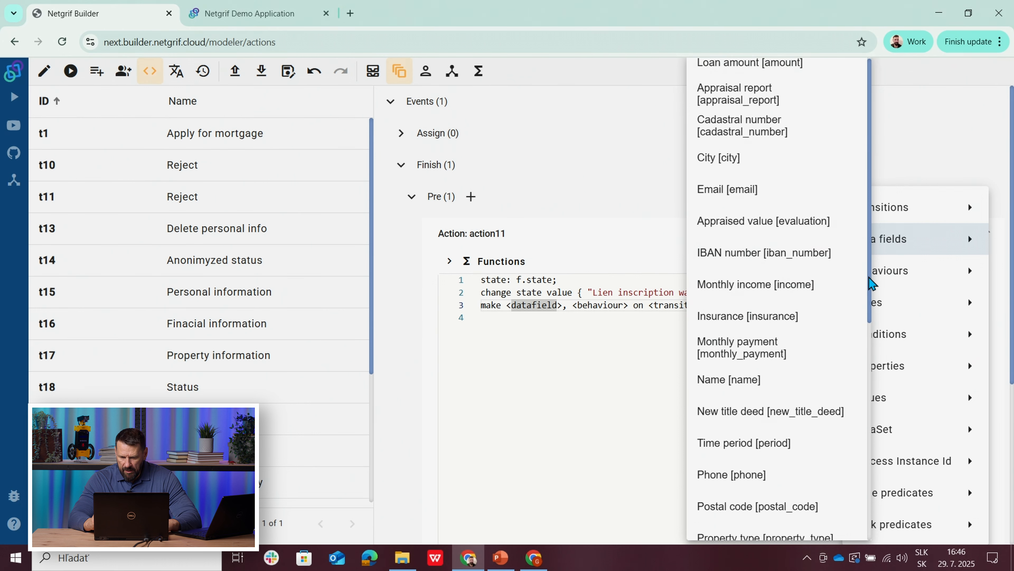
{"action": "left_click", "coordinate": [760, 411]}
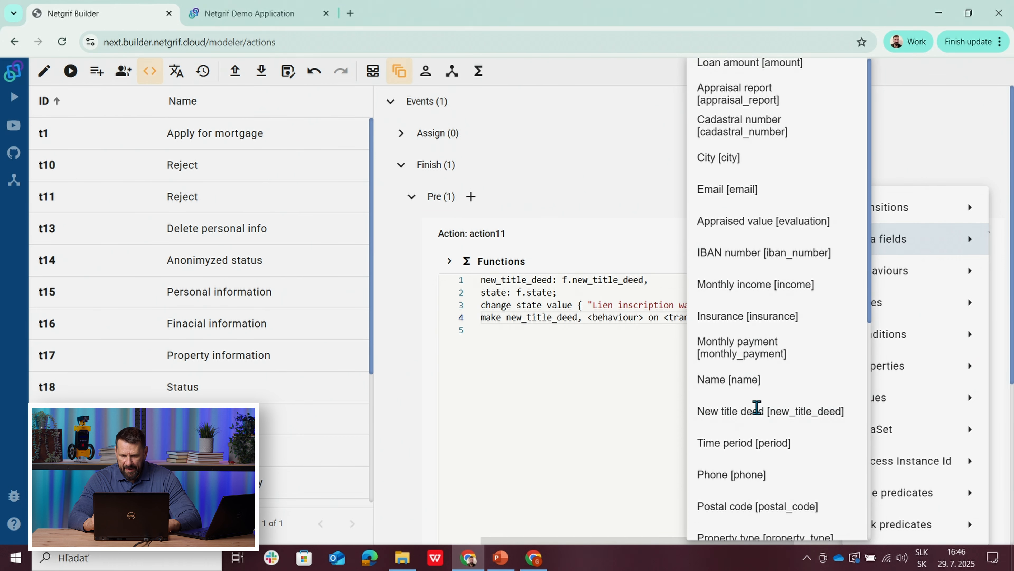
{"action": "left_click", "coordinate": [608, 320]}
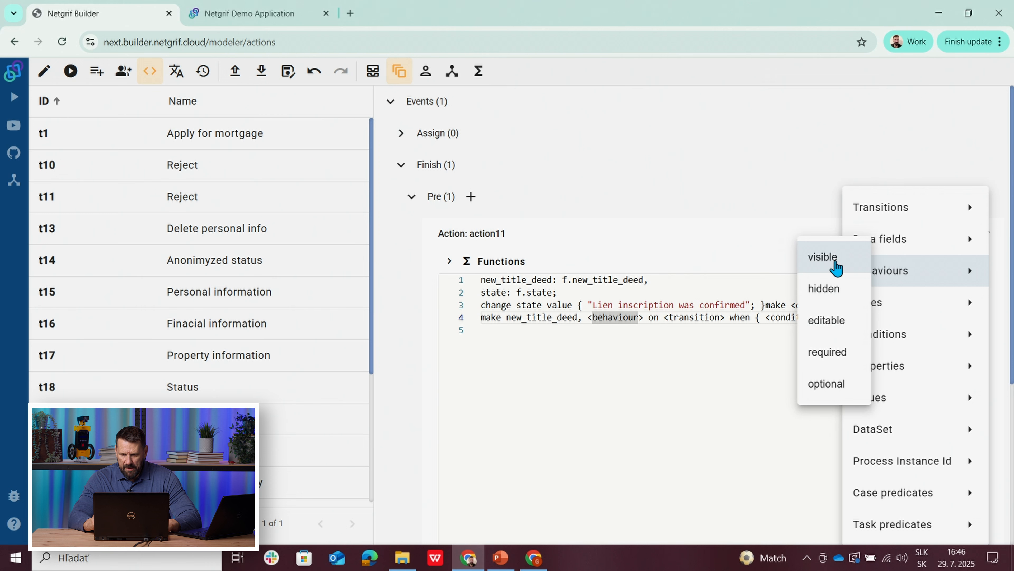
{"action": "left_click", "coordinate": [823, 258]}
Step: Set the behaviour rule's transition to Status info and its condition to true, then return to the process model
{"action": "left_click", "coordinate": [674, 318]}
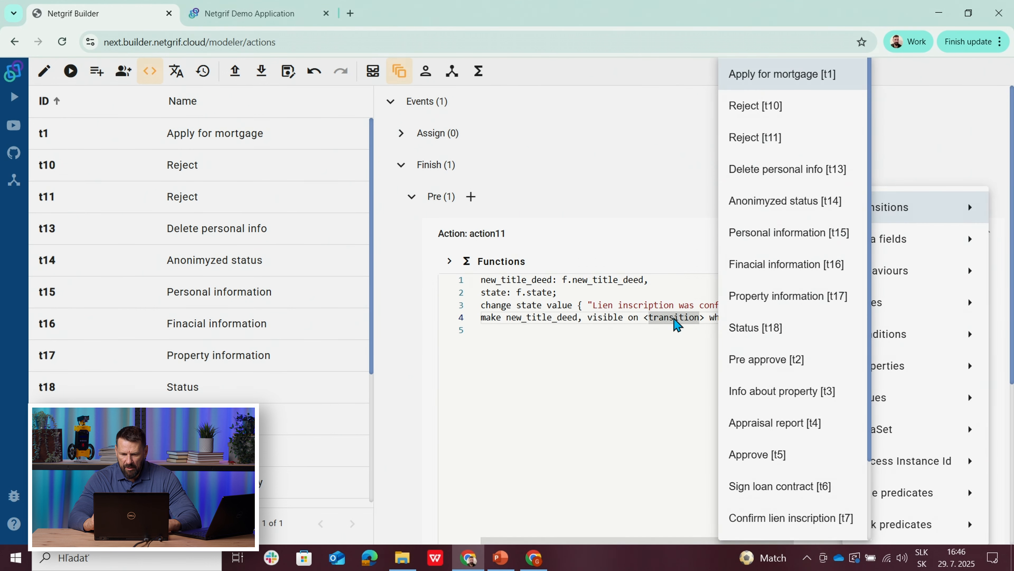
{"action": "left_click_drag", "start_coordinate": [867, 328], "coordinate": [879, 427]}
{"action": "mouse_move", "coordinate": [876, 273]}
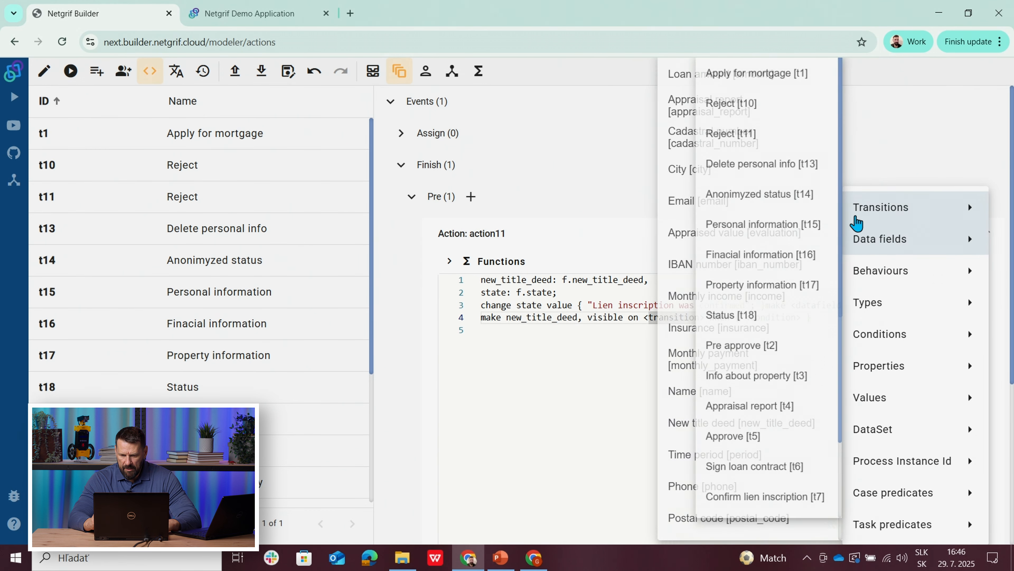
{"action": "left_click_drag", "start_coordinate": [840, 219], "coordinate": [841, 301]}
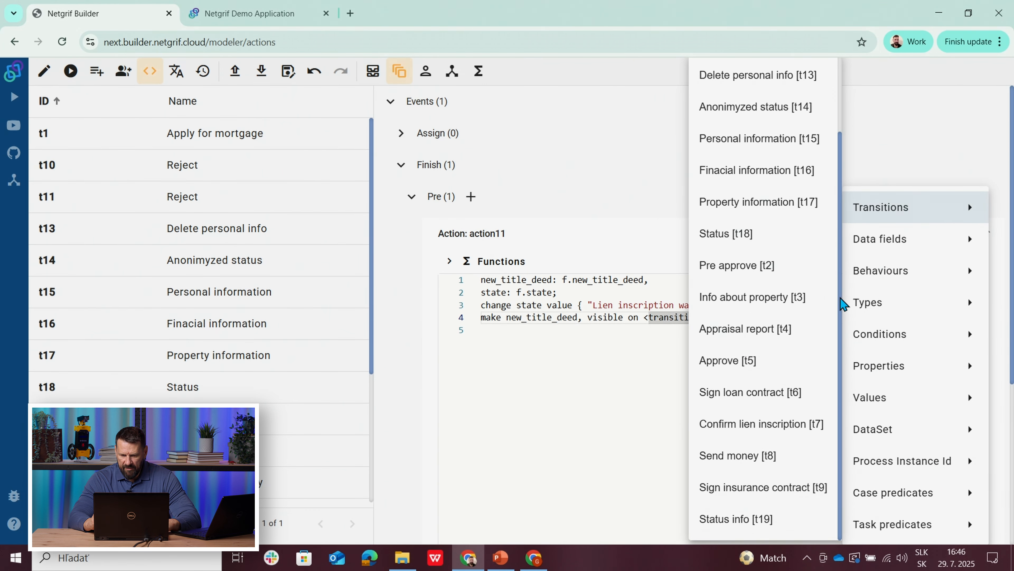
{"action": "left_click", "coordinate": [747, 519]}
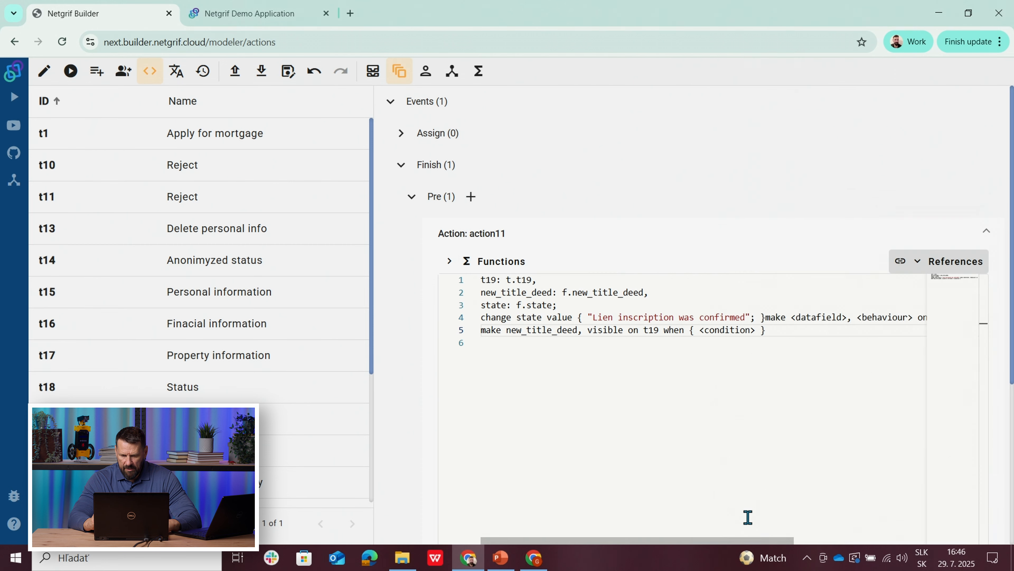
{"action": "right_click", "coordinate": [725, 330]}
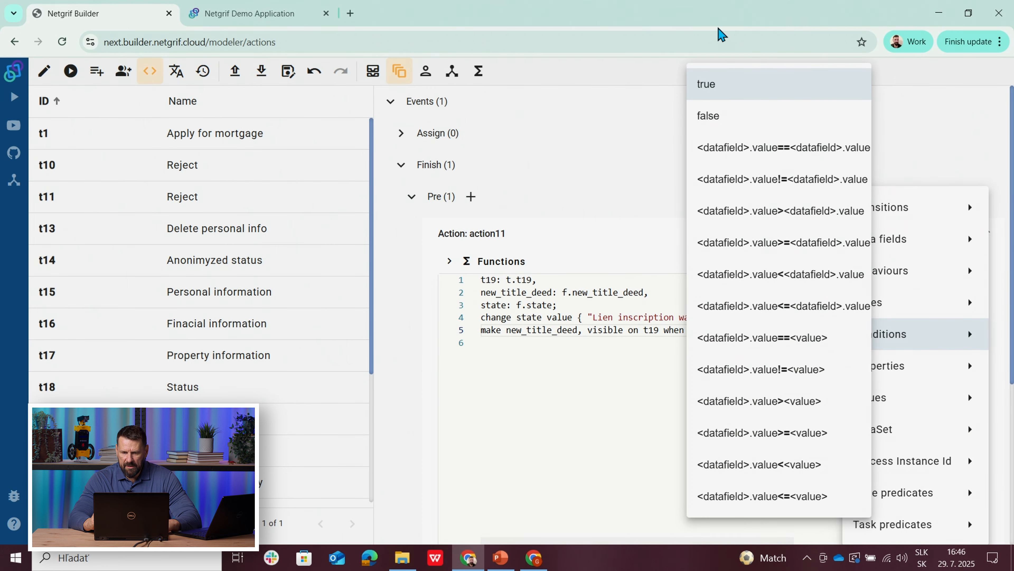
{"action": "left_click", "coordinate": [711, 85]}
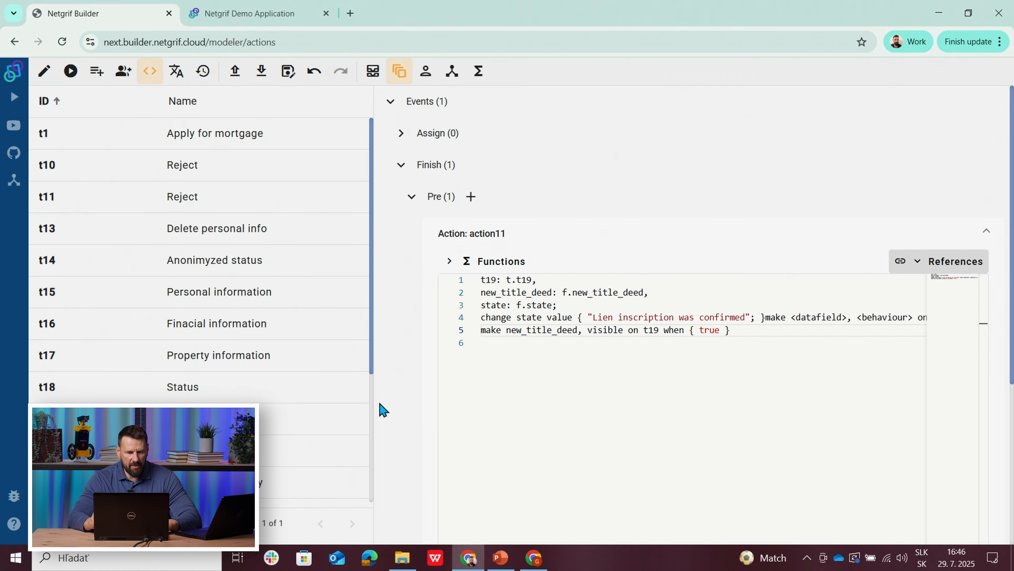
{"action": "left_click", "coordinate": [44, 71]}
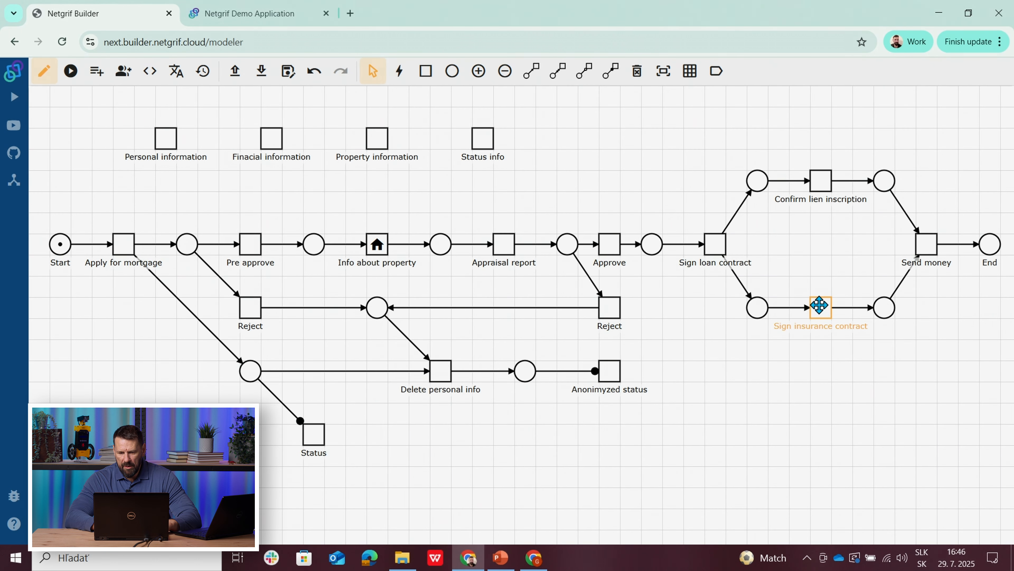
Step: Add a pre-phase Finish action to the Sign insurance contract task and paste the copied state-change code into it
{"action": "right_click", "coordinate": [821, 309]}
{"action": "left_click", "coordinate": [881, 421]}
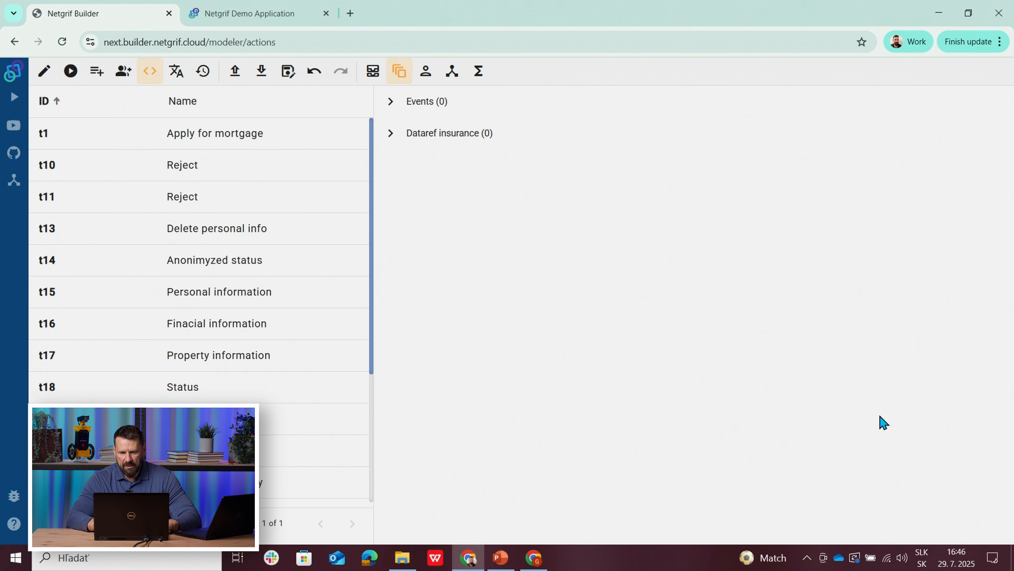
{"action": "left_click", "coordinate": [390, 102]}
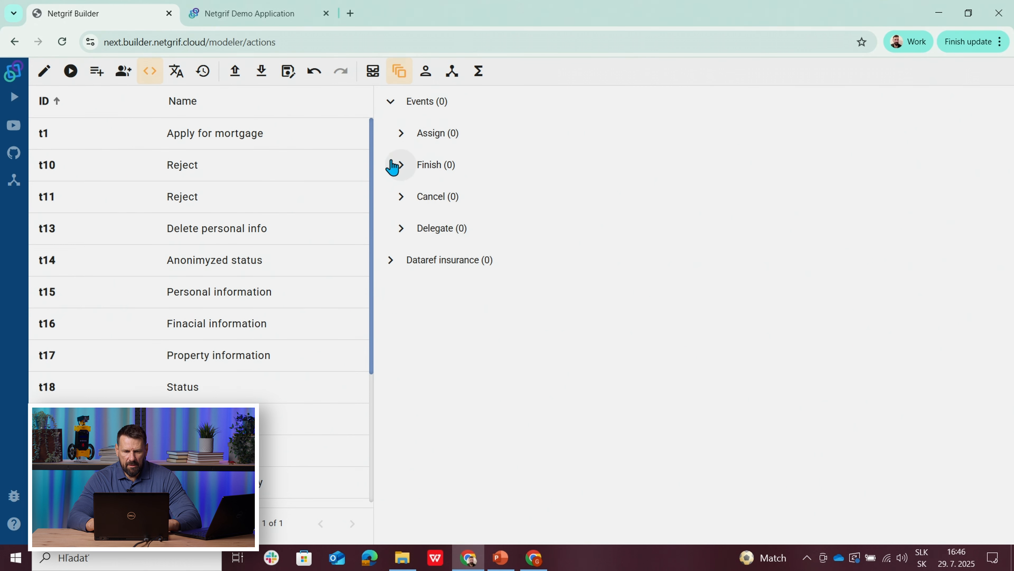
{"action": "left_click", "coordinate": [395, 165]}
{"action": "left_click", "coordinate": [470, 196]}
{"action": "left_click", "coordinate": [487, 235]}
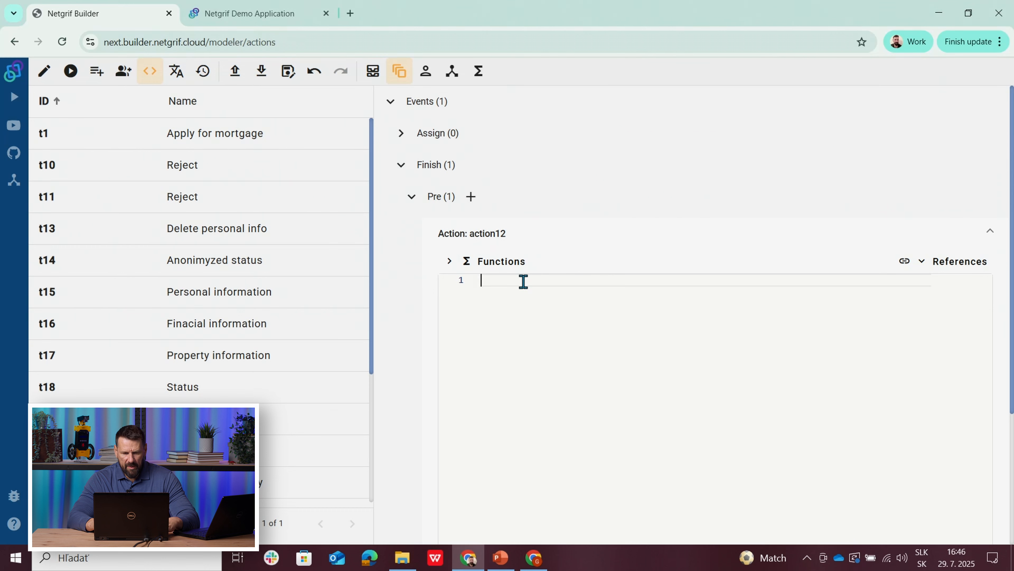
{"action": "type", "text": "state: f.state; change state value { \"Your application was pre-approved\"; }"}
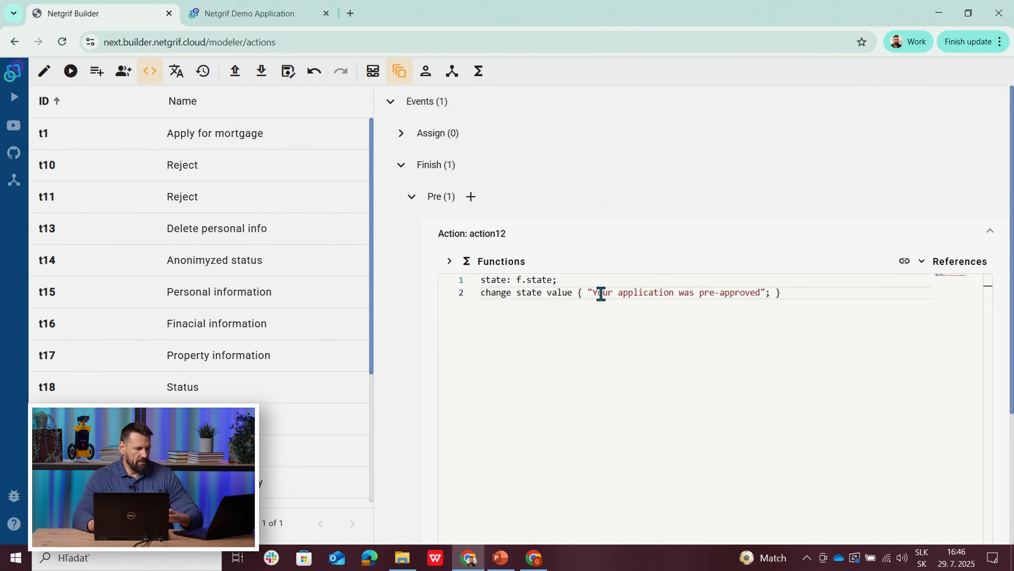
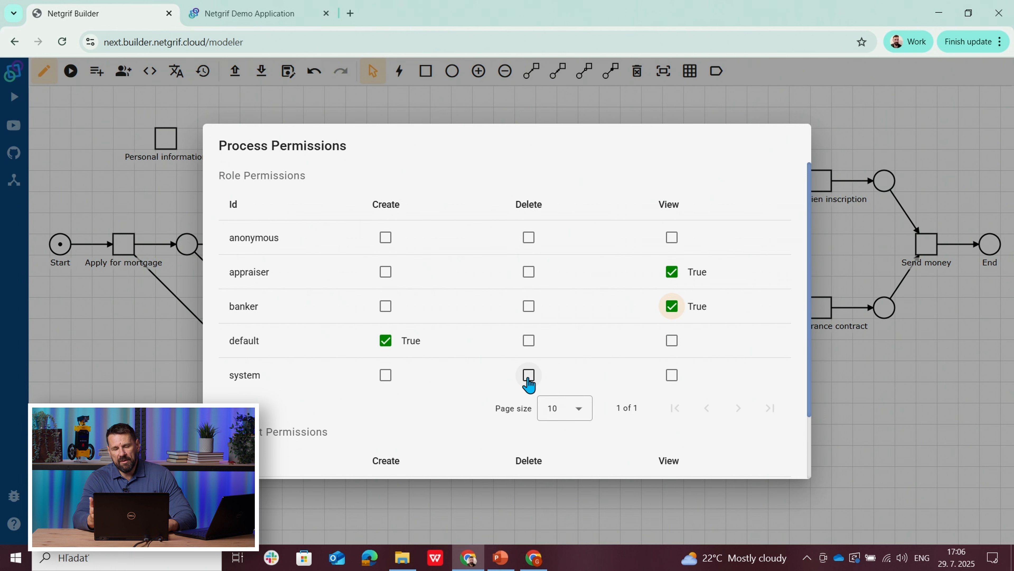
Step: Grant the system role and the applicant user list Delete and View permissions on the process
{"action": "left_click", "coordinate": [528, 375]}
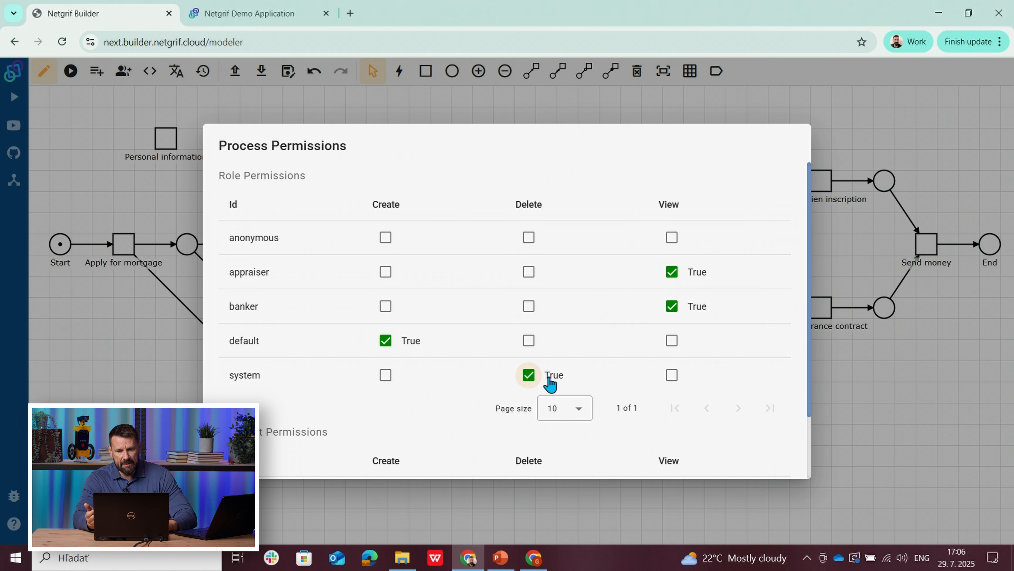
{"action": "left_click", "coordinate": [672, 377]}
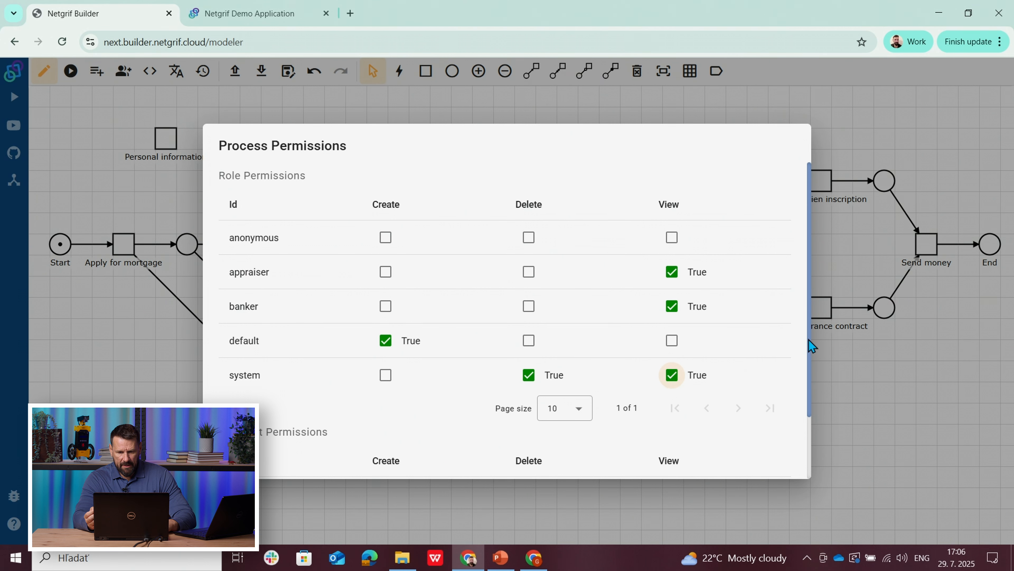
{"action": "left_click_drag", "start_coordinate": [808, 340], "coordinate": [809, 420]}
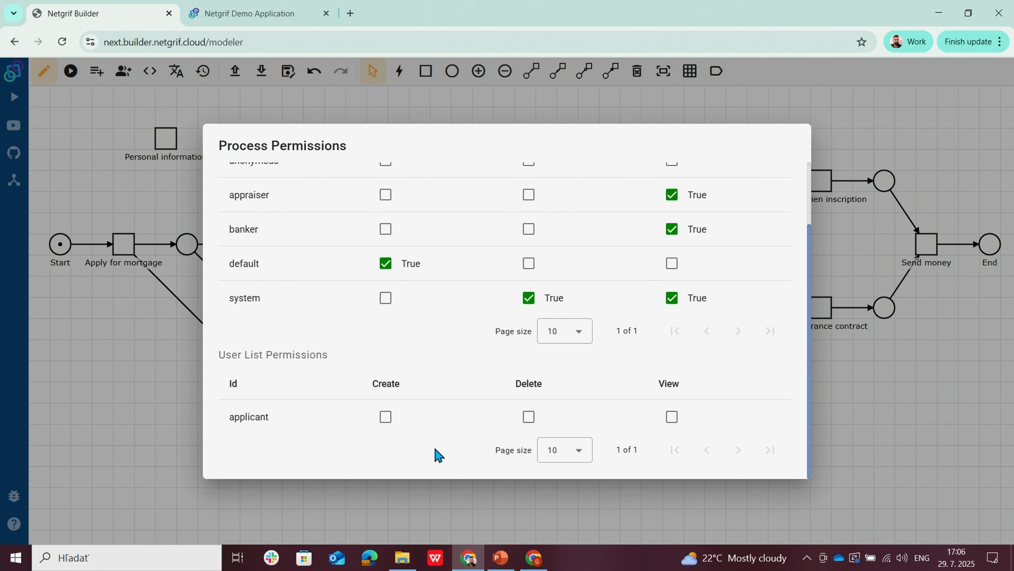
{"action": "left_click", "coordinate": [529, 417]}
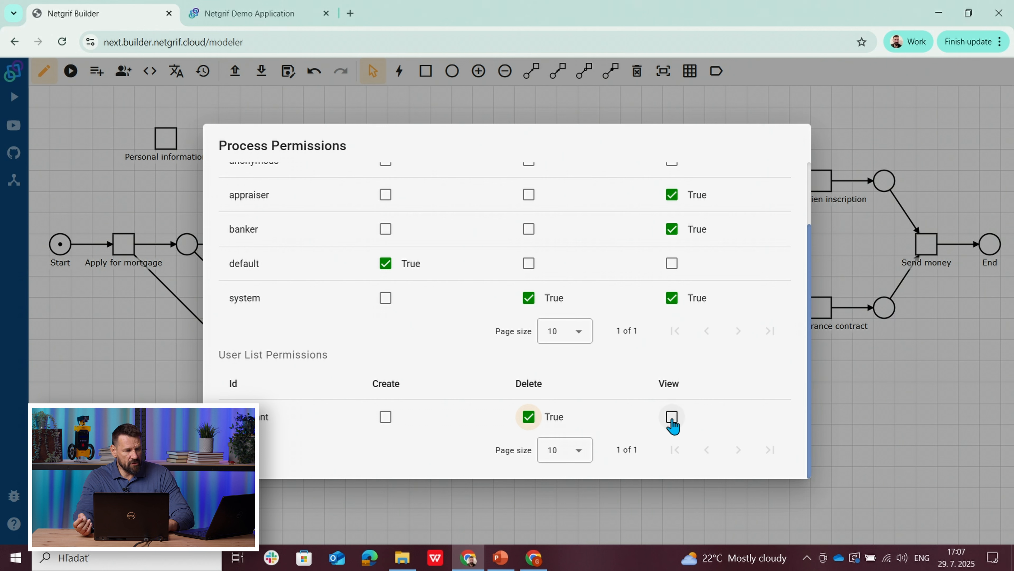
{"action": "left_click", "coordinate": [672, 417]}
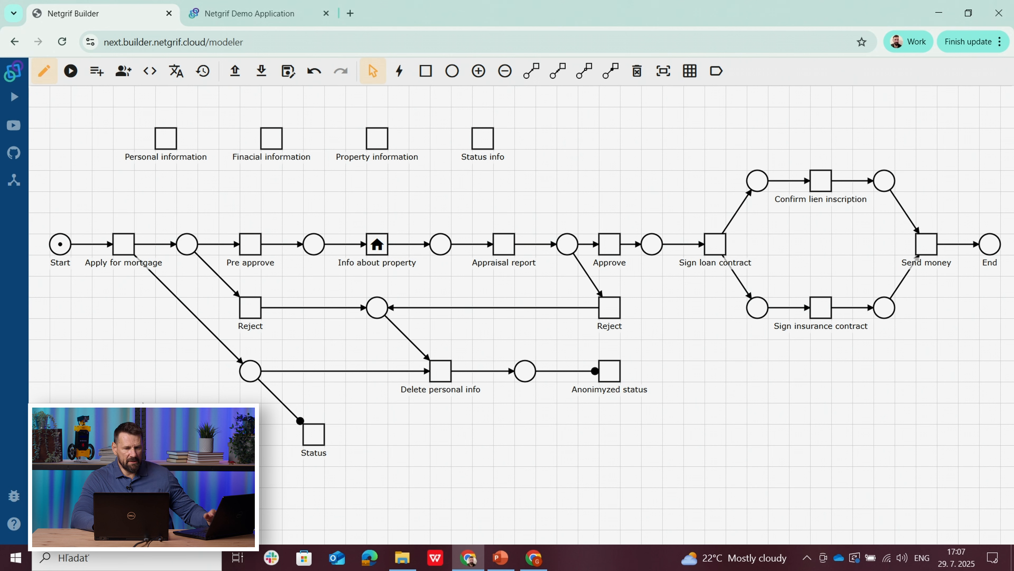
Step: Give the system role Perform permission on the Personal information task
{"action": "right_click", "coordinate": [167, 145]}
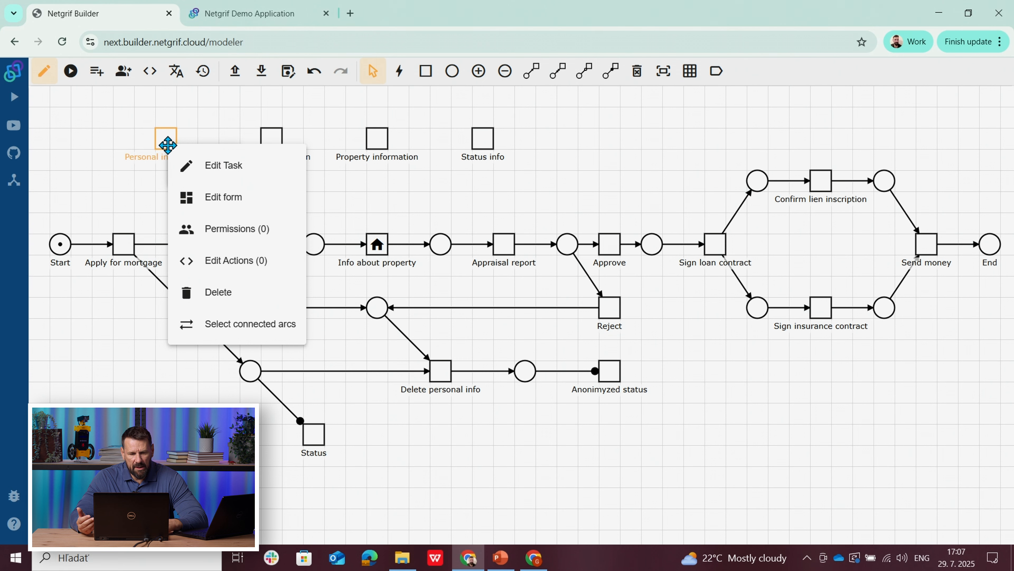
{"action": "left_click", "coordinate": [211, 228]}
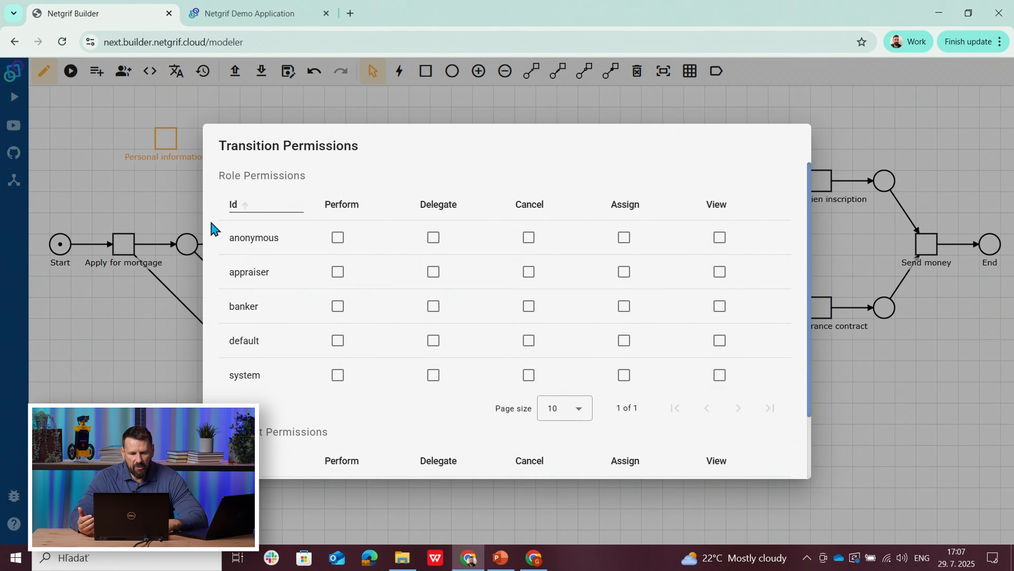
{"action": "left_click", "coordinate": [338, 375]}
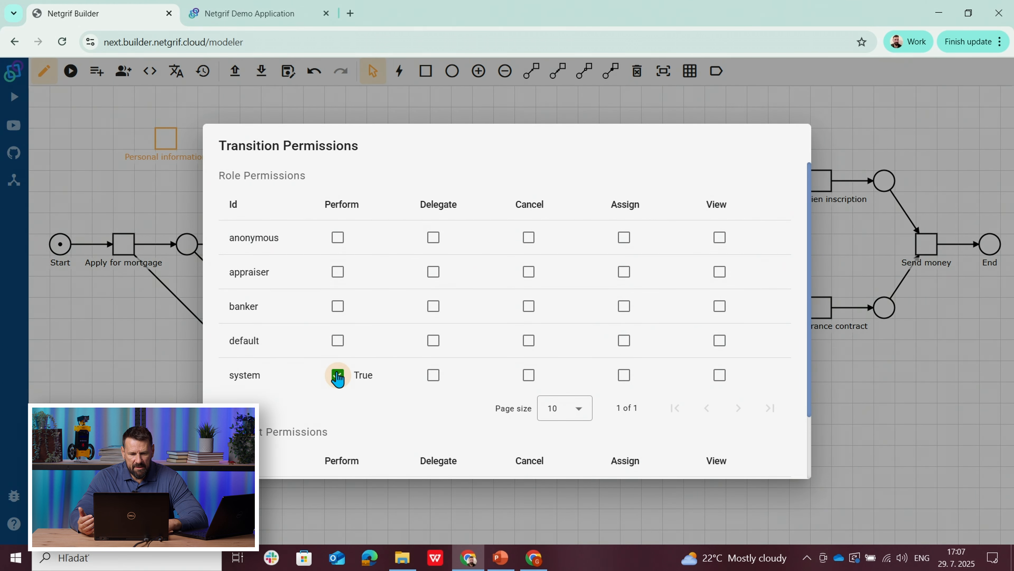
{"action": "key", "text": "Escape"}
Step: Give the system role Perform permission on the Finacial information task
{"action": "right_click", "coordinate": [275, 145]}
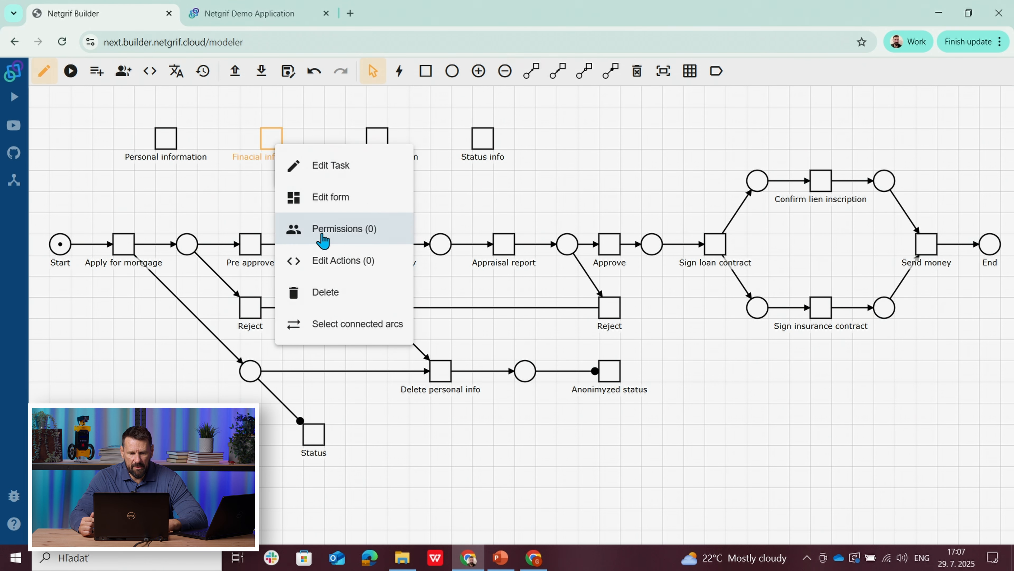
{"action": "left_click", "coordinate": [290, 230]}
{"action": "left_click", "coordinate": [337, 375]}
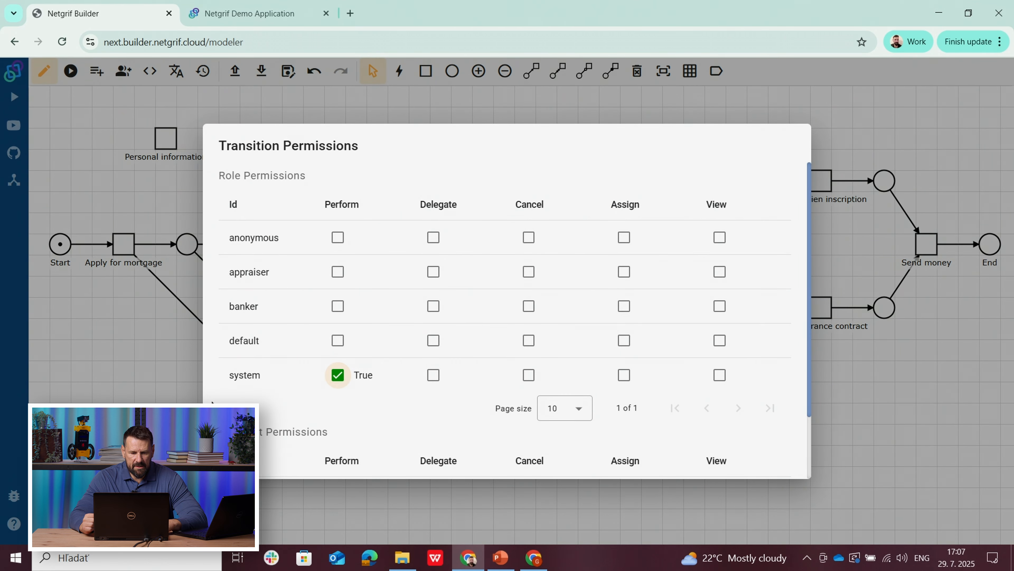
{"action": "key", "text": "Escape"}
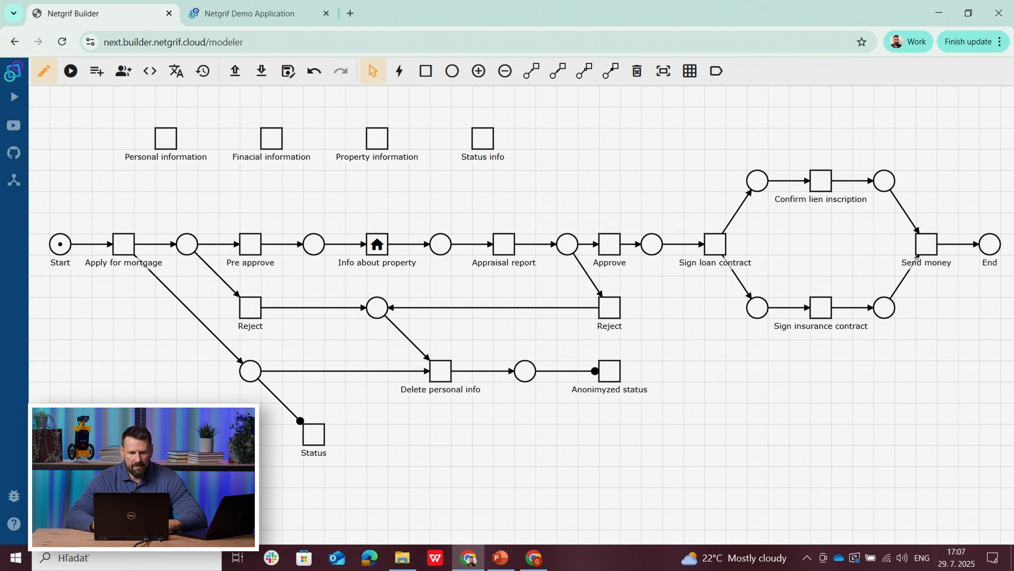
Step: Give the system role Perform permission on the Property information task
{"action": "right_click", "coordinate": [379, 146]}
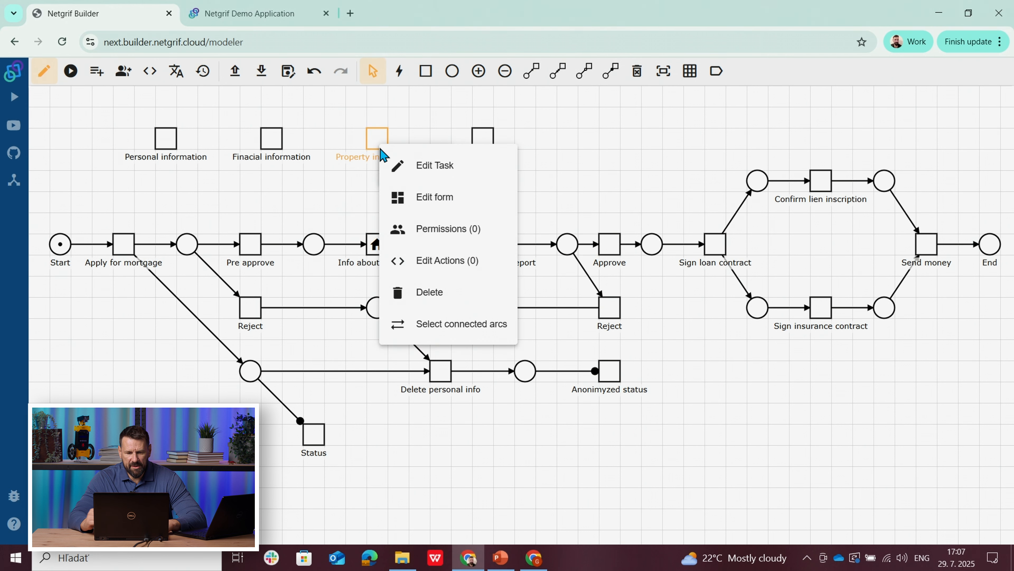
{"action": "left_click", "coordinate": [420, 242]}
{"action": "left_click", "coordinate": [337, 375]}
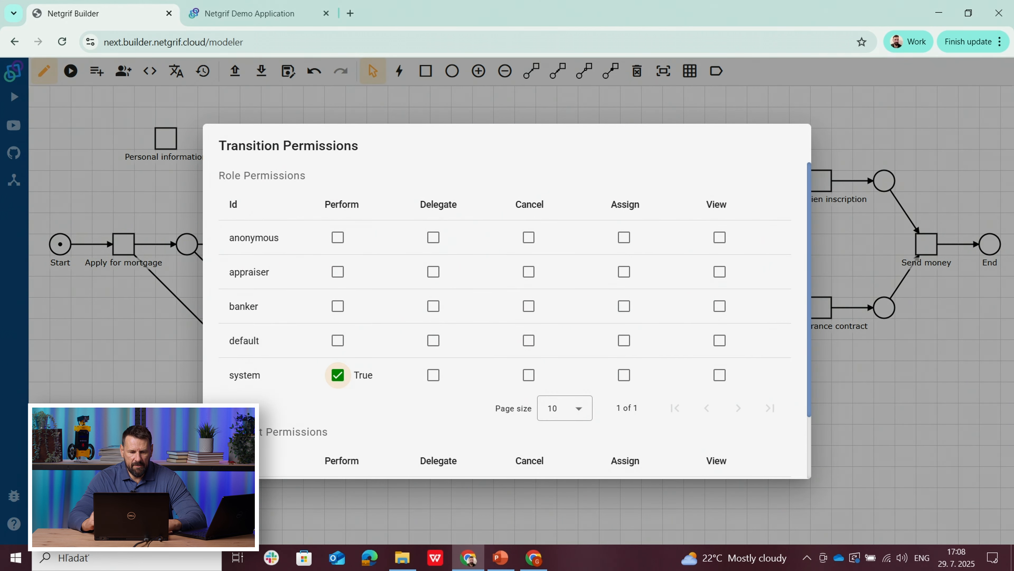
{"action": "left_click", "coordinate": [182, 431]}
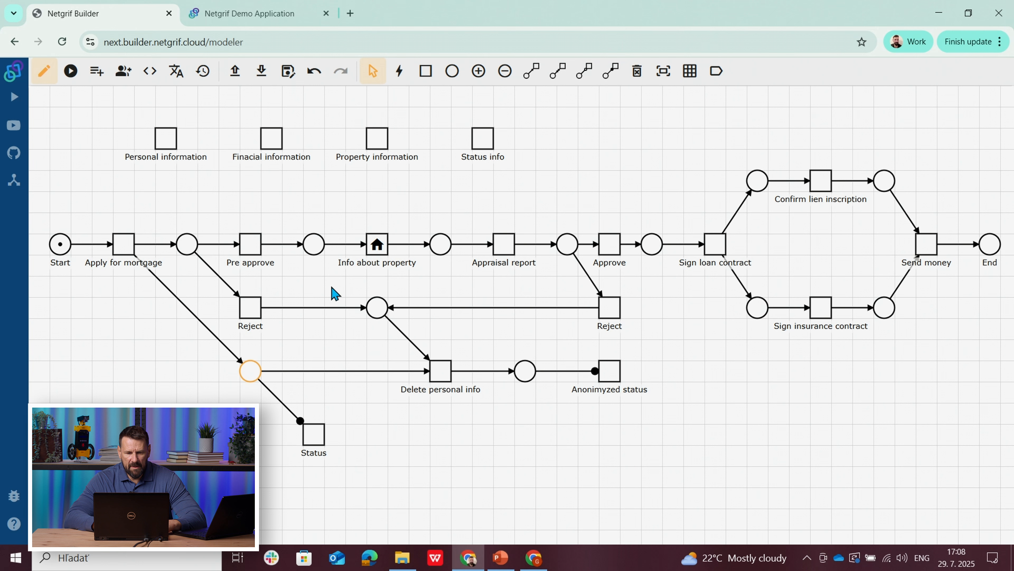
Step: Give the system role Perform permission on the Status info task
{"action": "right_click", "coordinate": [485, 146]}
{"action": "left_click", "coordinate": [532, 230]}
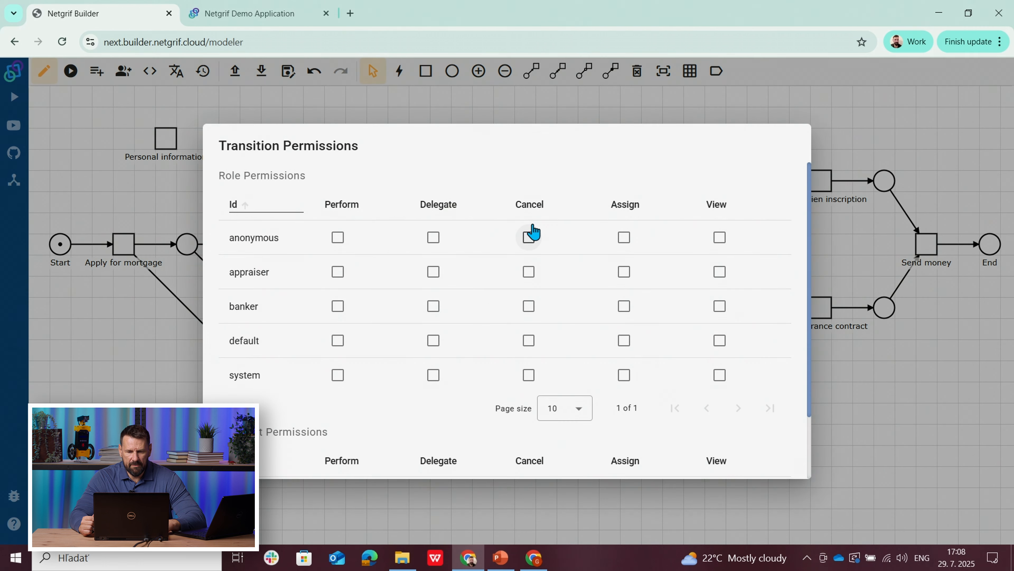
{"action": "left_click", "coordinate": [338, 375]}
{"action": "left_click", "coordinate": [182, 431]}
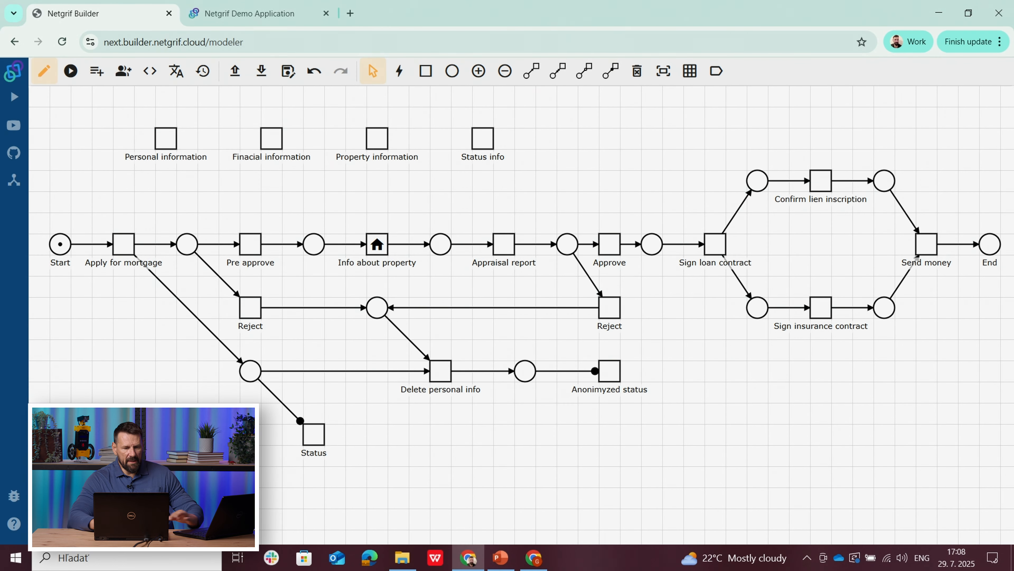
Step: Give the applicant user list Perform permission on the Apply for mortgage task
{"action": "left_click", "coordinate": [127, 252]}
{"action": "right_click", "coordinate": [126, 253]}
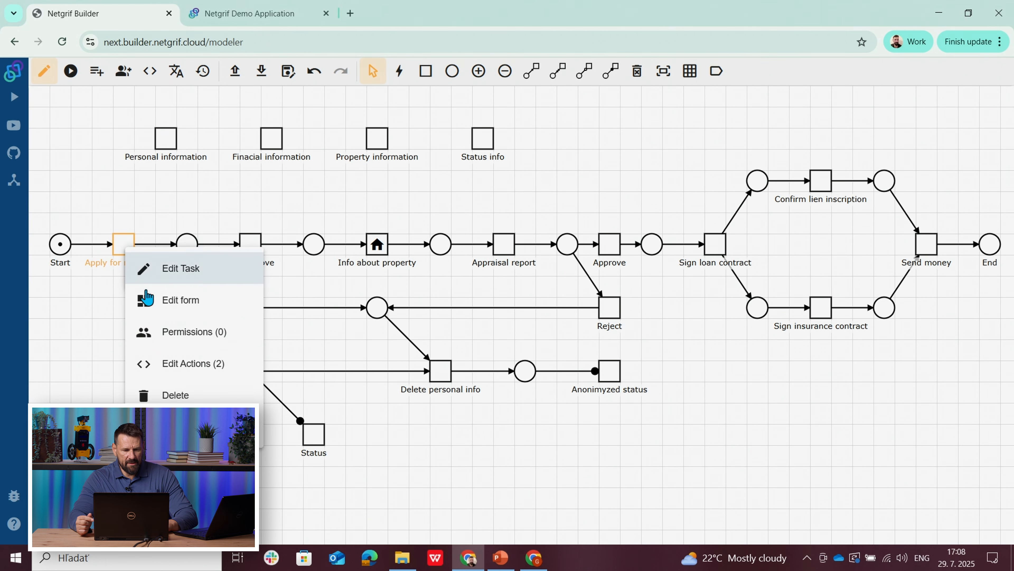
{"action": "left_click", "coordinate": [172, 331]}
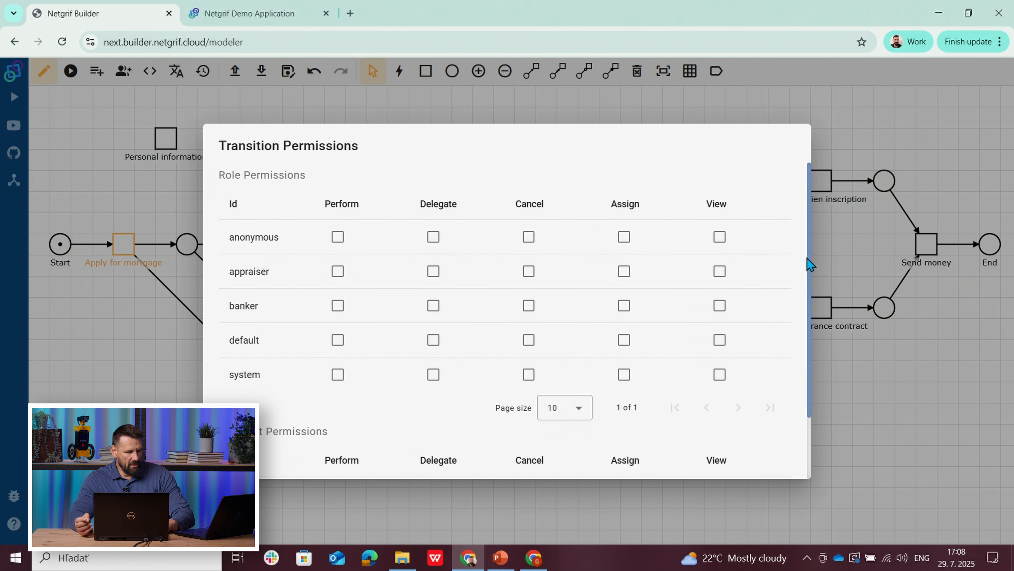
{"action": "left_click_drag", "start_coordinate": [808, 258], "coordinate": [808, 337]}
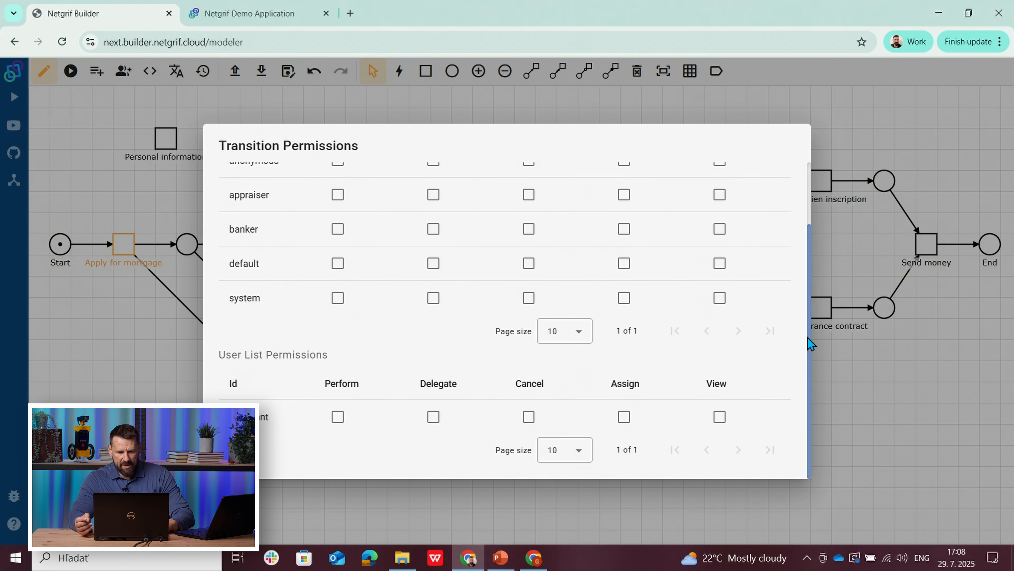
{"action": "left_click", "coordinate": [338, 417]}
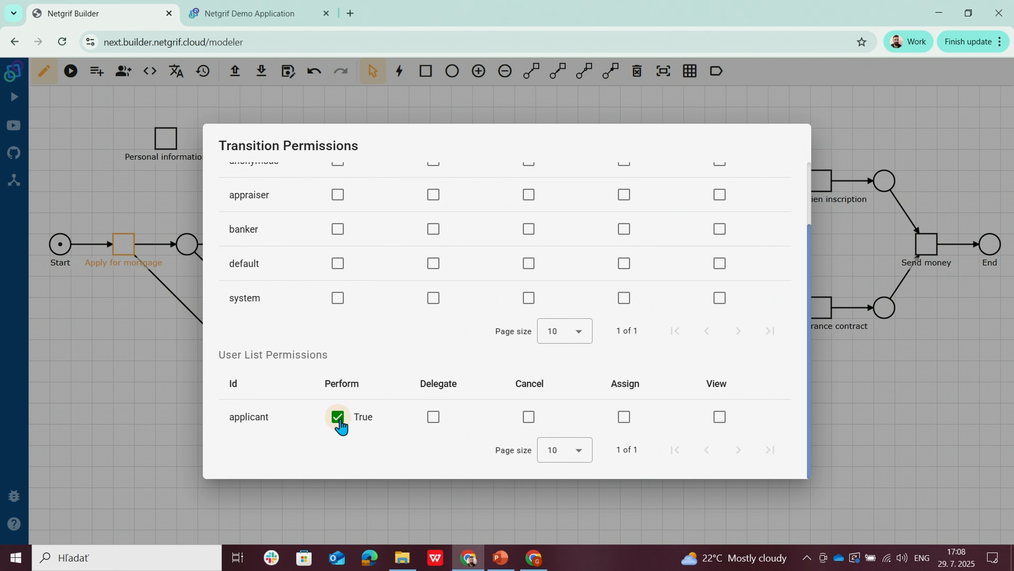
{"action": "left_click", "coordinate": [157, 465]}
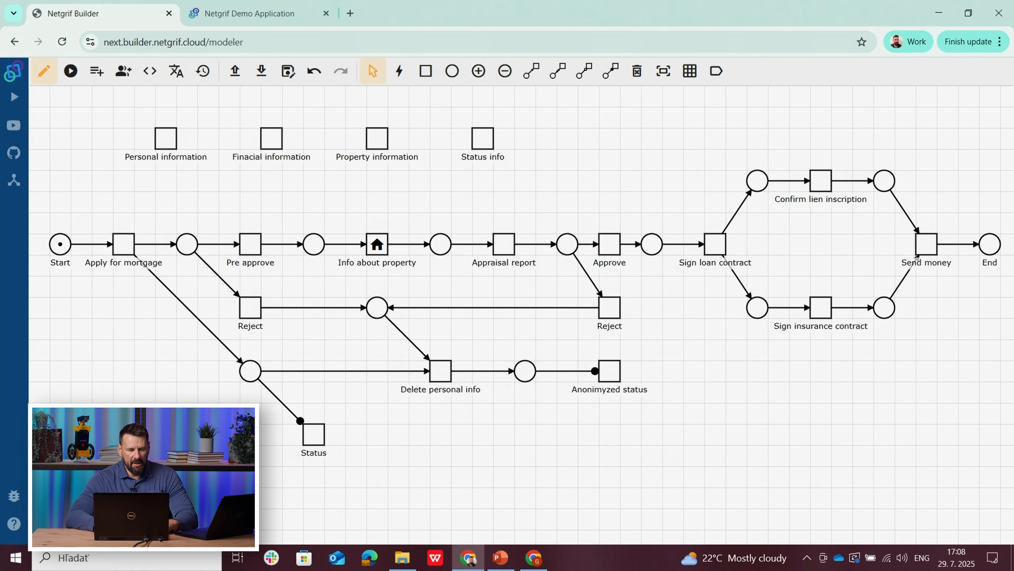
Step: Set the Apply for mortgage task's assign policy to auto and save the task
{"action": "right_click", "coordinate": [121, 247]}
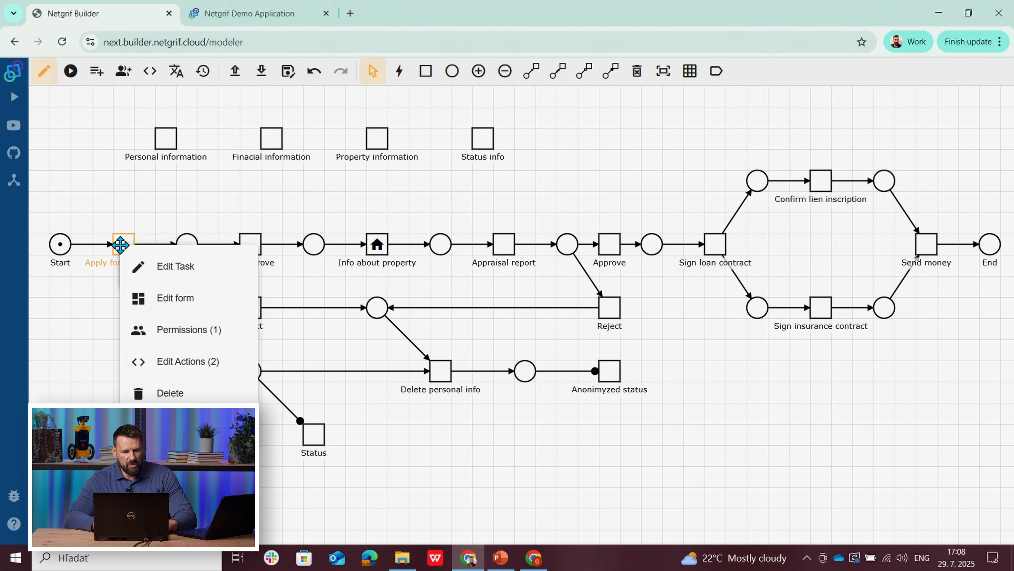
{"action": "left_click", "coordinate": [148, 264]}
{"action": "left_click", "coordinate": [292, 296]}
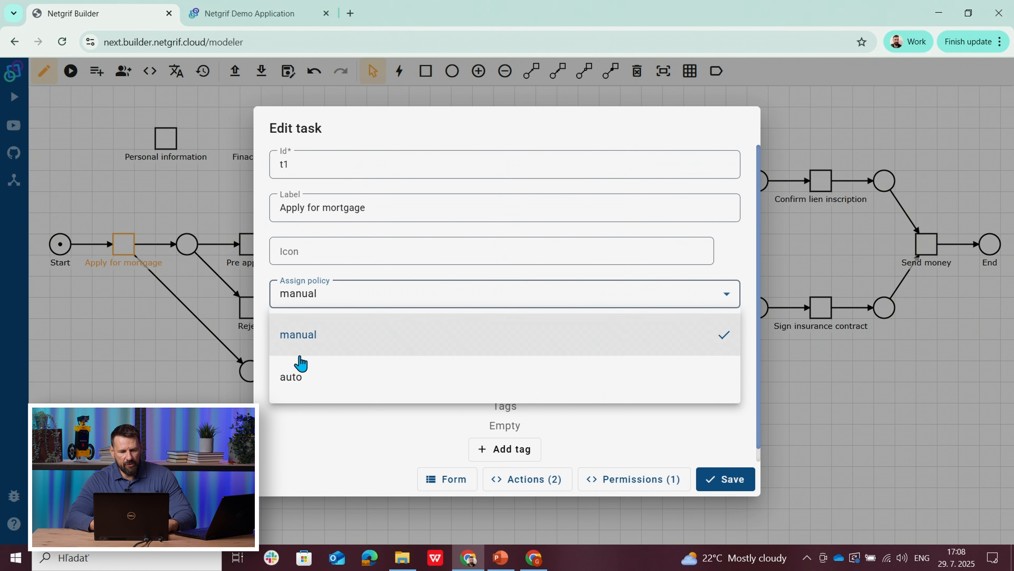
{"action": "left_click", "coordinate": [296, 377]}
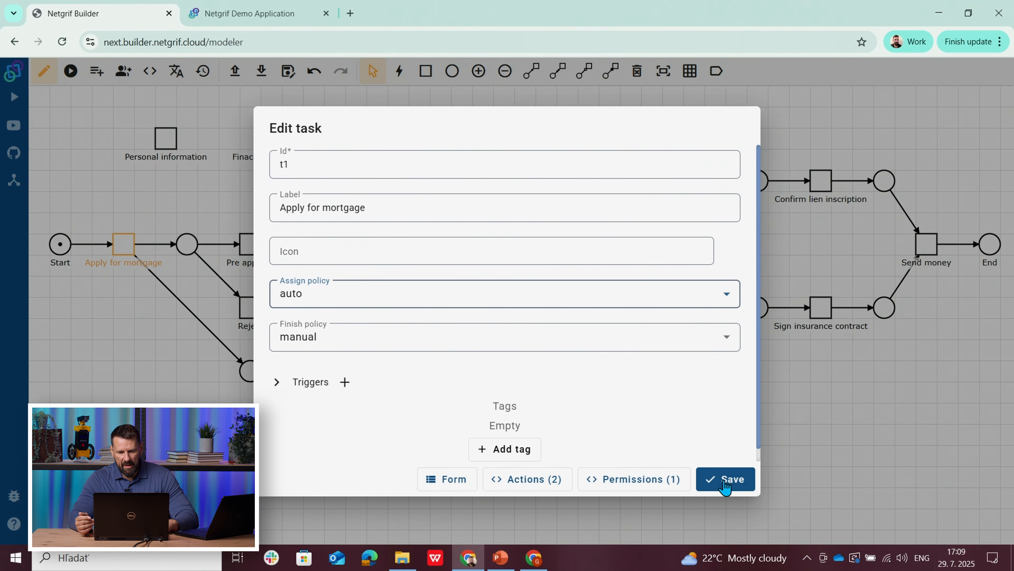
{"action": "left_click", "coordinate": [723, 483]}
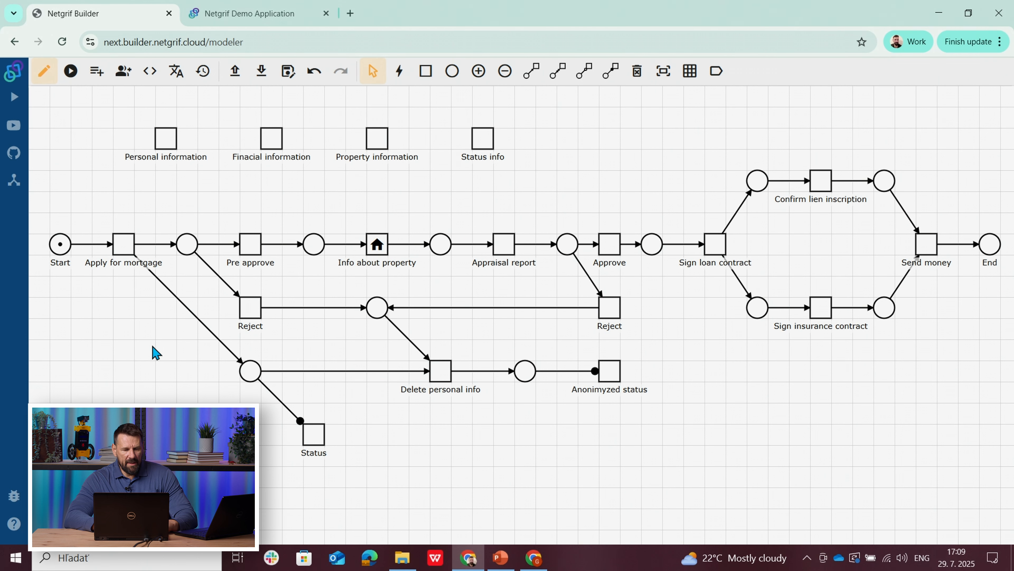
Step: Give the system role Perform permission on the Pre approve task
{"action": "right_click", "coordinate": [253, 257]}
{"action": "left_click", "coordinate": [295, 332]}
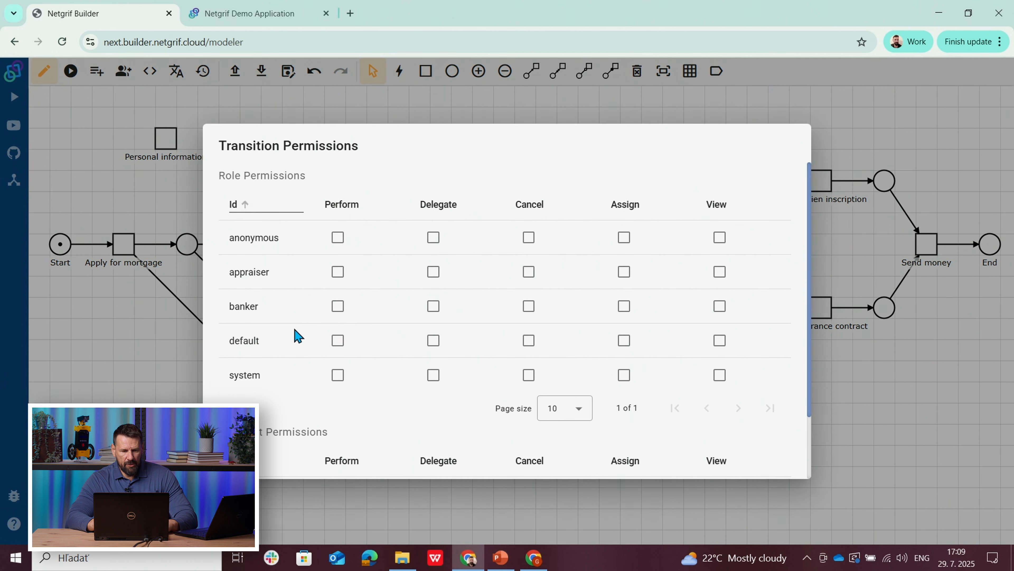
{"action": "left_click", "coordinate": [338, 375]}
{"action": "left_click", "coordinate": [188, 386]}
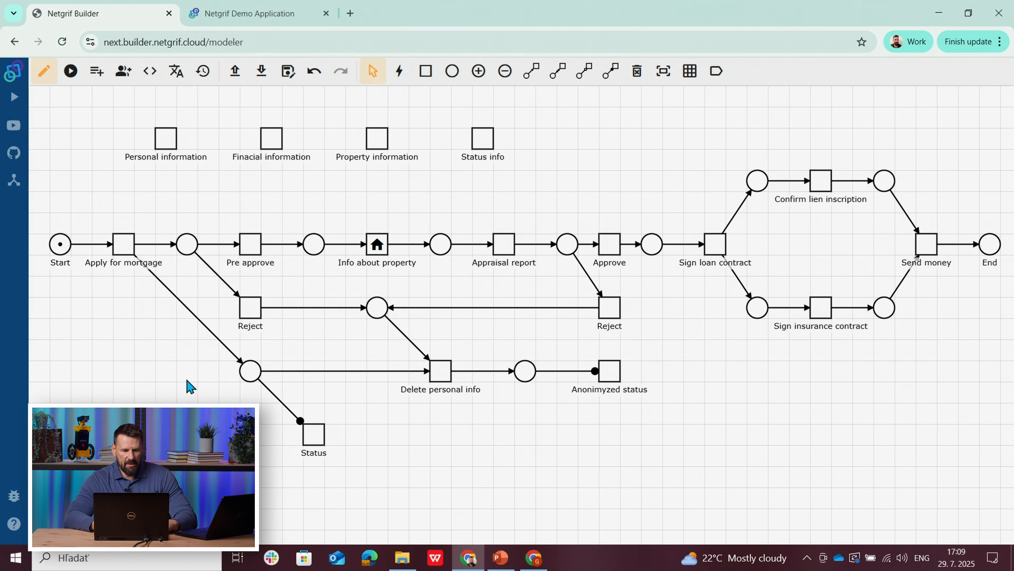
Step: Give the system role Perform permission on the Reject task below Pre approve
{"action": "right_click", "coordinate": [250, 315]}
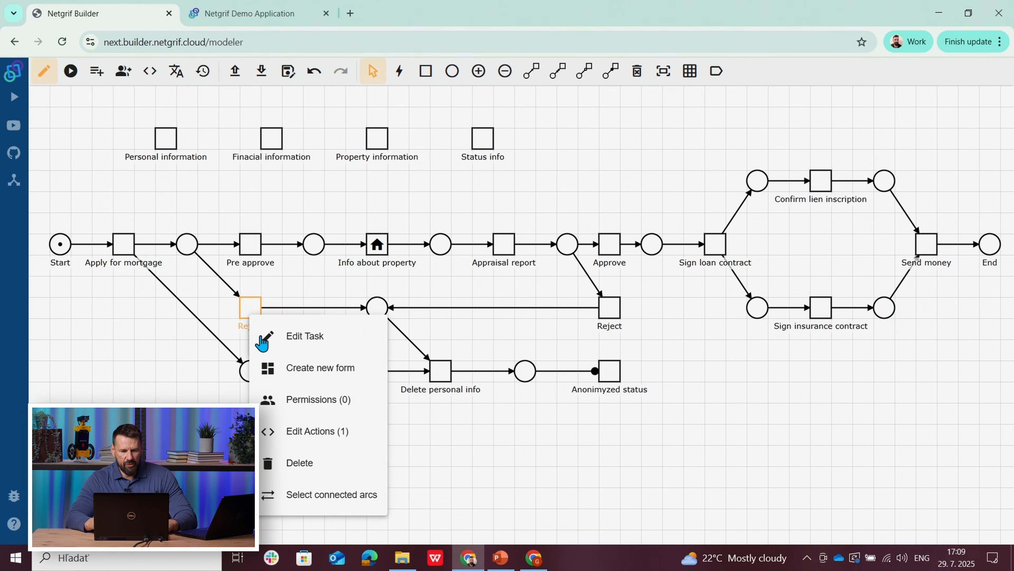
{"action": "left_click", "coordinate": [302, 408]}
{"action": "left_click", "coordinate": [338, 375]}
{"action": "key", "text": "Escape"}
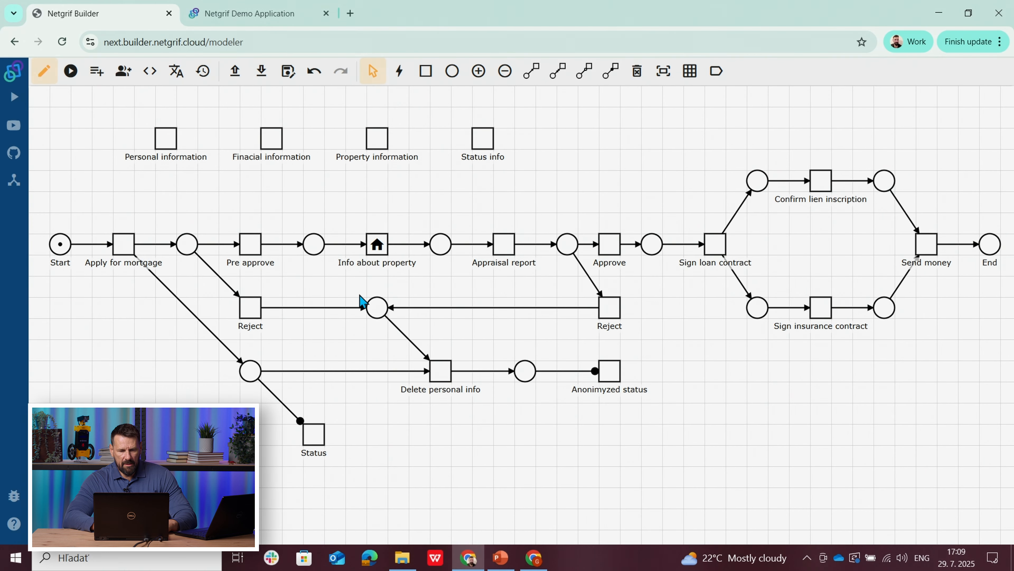
Step: Give the applicant user list Perform permission on the Info about property task
{"action": "right_click", "coordinate": [374, 246]}
{"action": "left_click", "coordinate": [423, 330]}
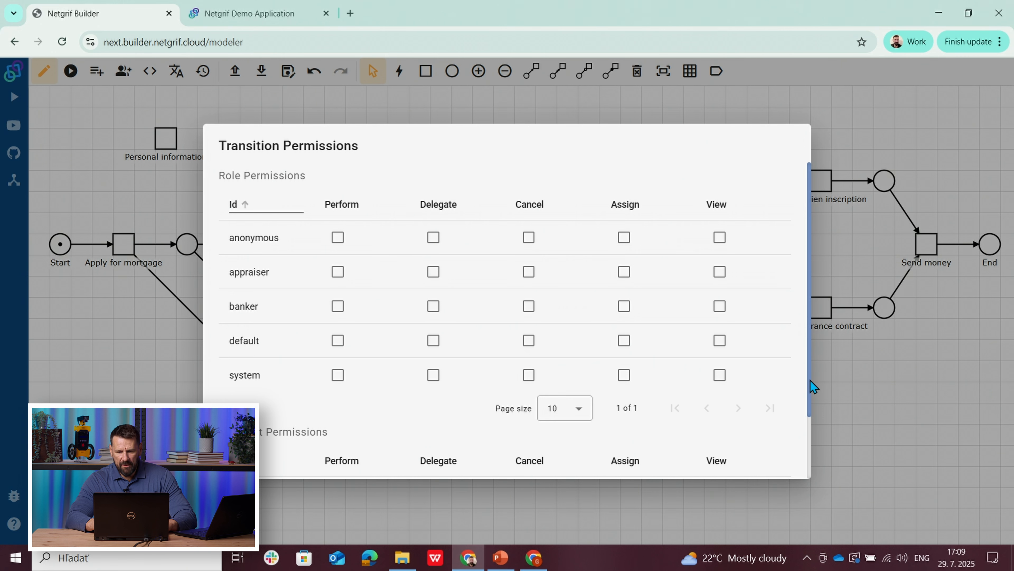
{"action": "left_click_drag", "start_coordinate": [811, 380], "coordinate": [663, 469]}
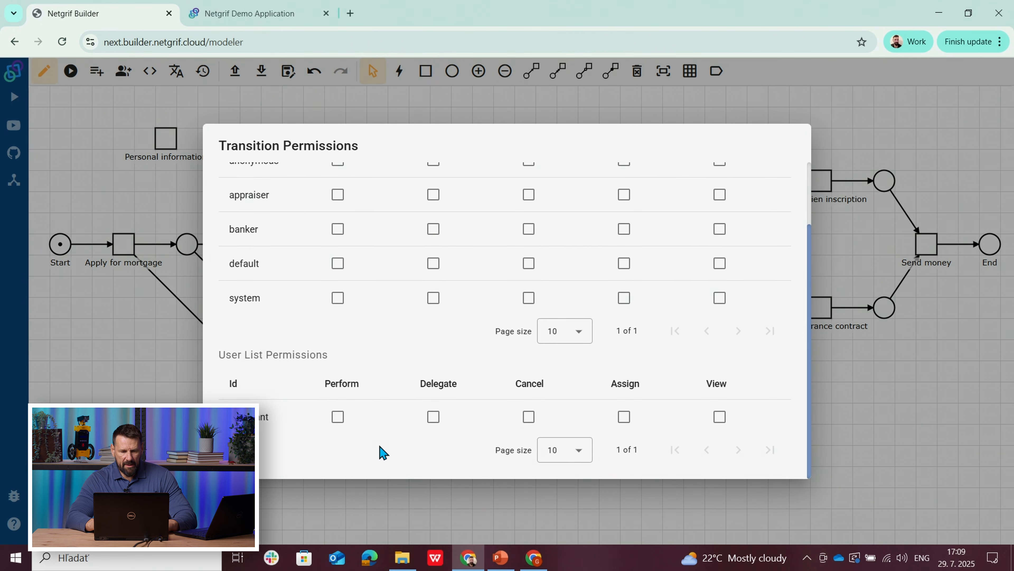
{"action": "left_click", "coordinate": [338, 420]}
{"action": "key", "text": "Escape"}
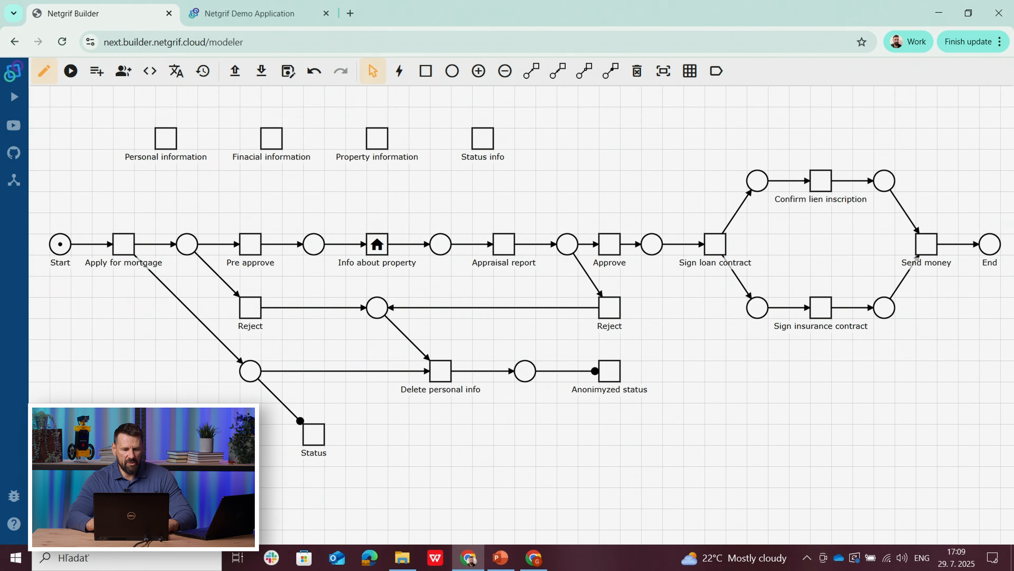
Step: Set the Info about property task's assign policy to auto and save the task
{"action": "right_click", "coordinate": [378, 255]}
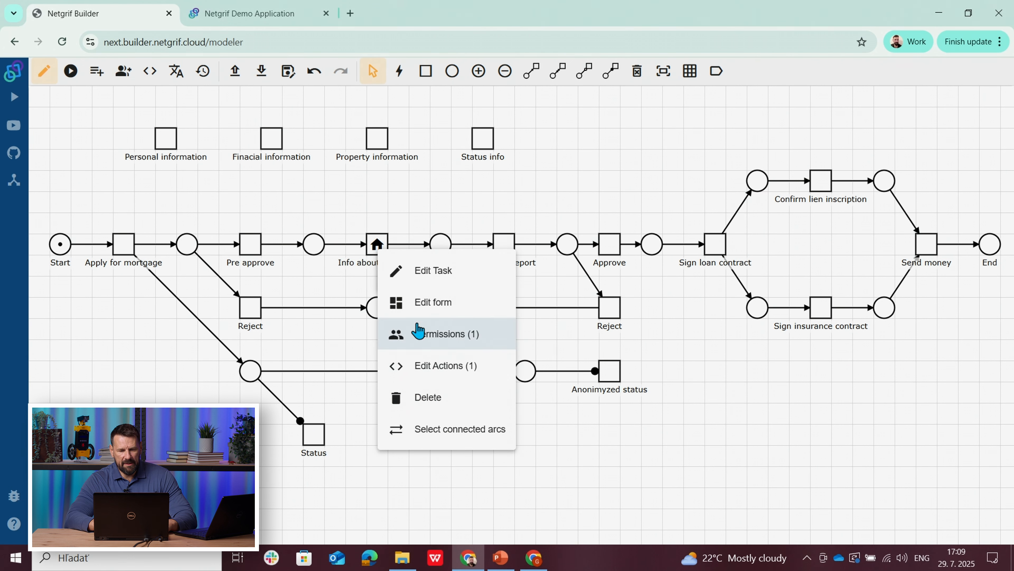
{"action": "left_click", "coordinate": [422, 276]}
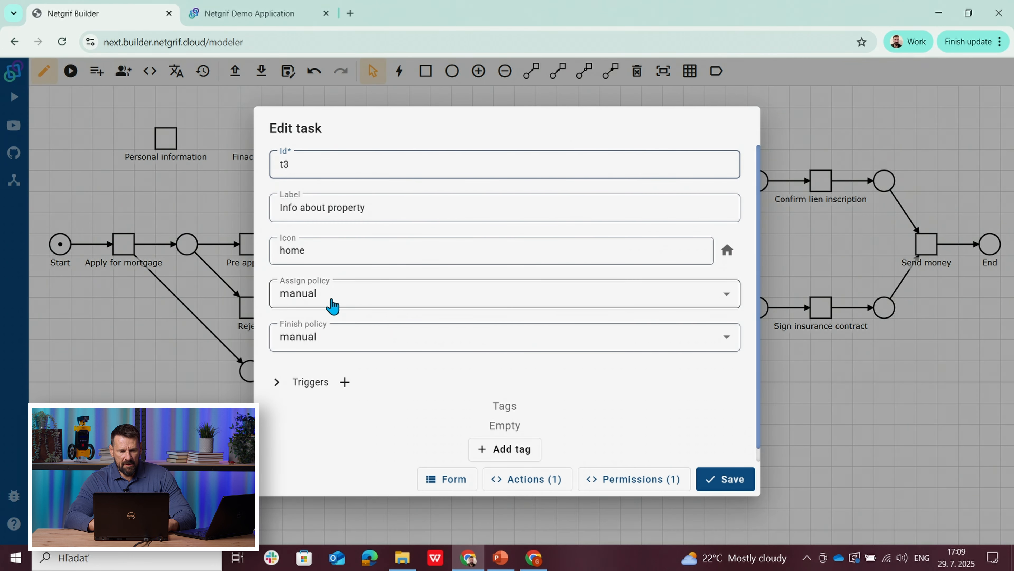
{"action": "left_click", "coordinate": [332, 305]}
{"action": "left_click", "coordinate": [306, 375]}
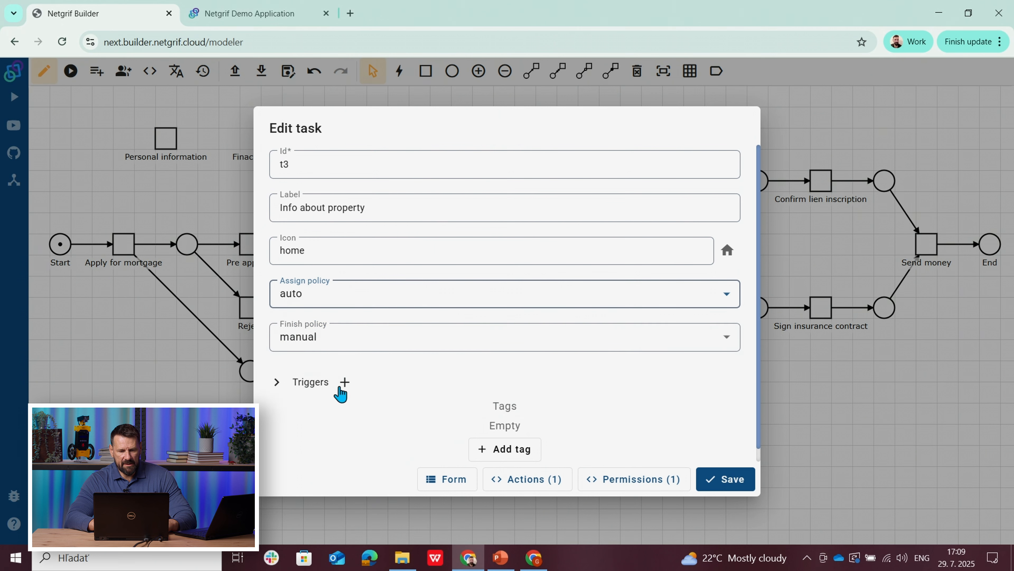
{"action": "left_click", "coordinate": [714, 488]}
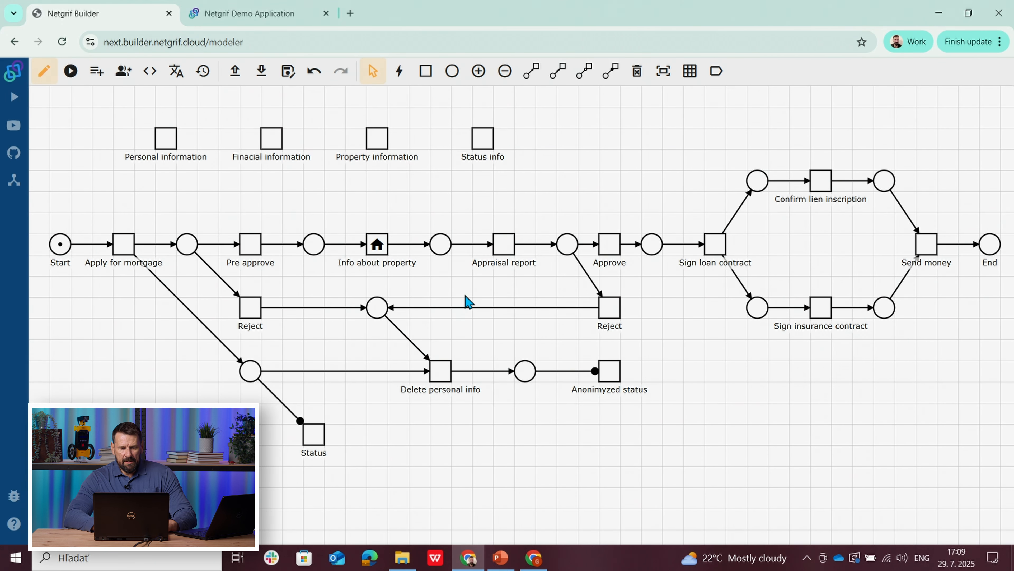
Step: Give the appraiser role Perform permission on the Appraisal report task
{"action": "right_click", "coordinate": [505, 252]}
{"action": "left_click", "coordinate": [562, 336]}
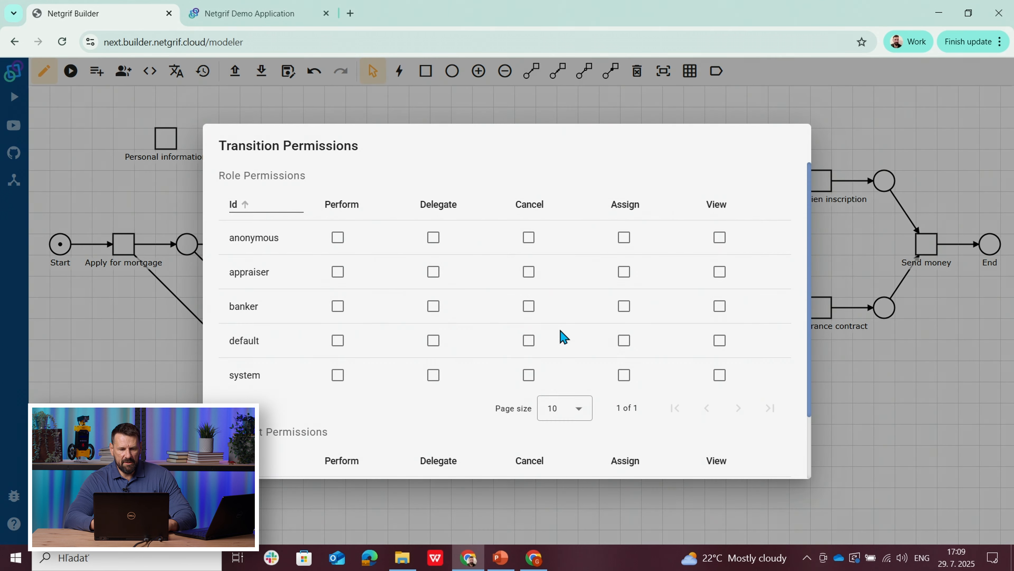
{"action": "left_click", "coordinate": [338, 271]}
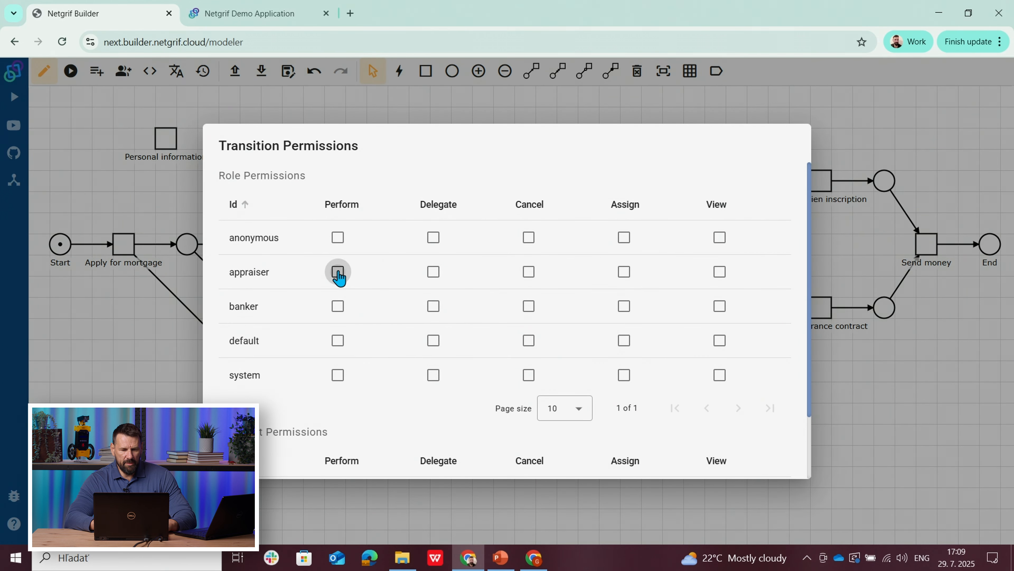
{"action": "left_click", "coordinate": [126, 402]}
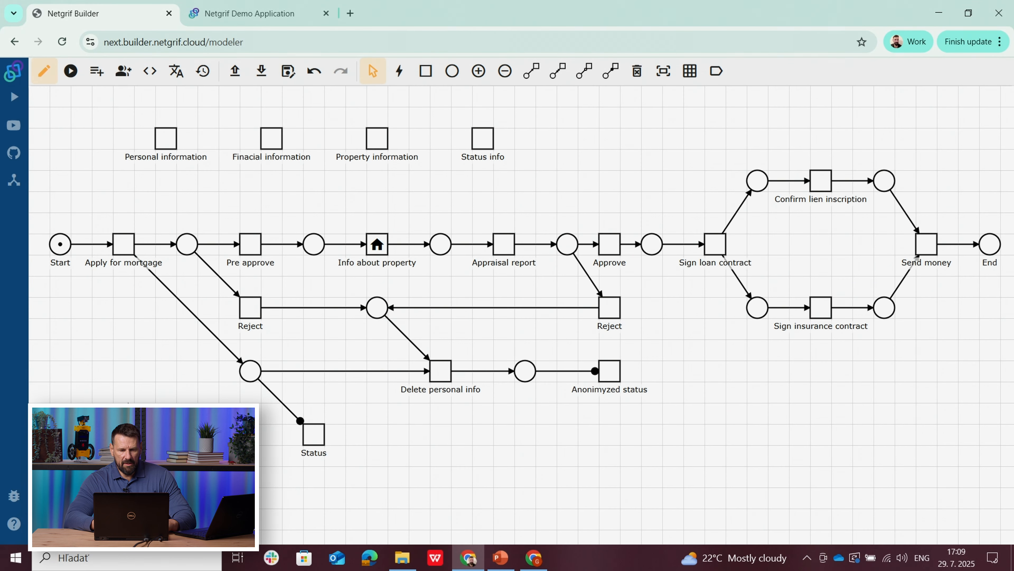
Step: Give the system role Perform permission on the Approve task
{"action": "right_click", "coordinate": [616, 249]}
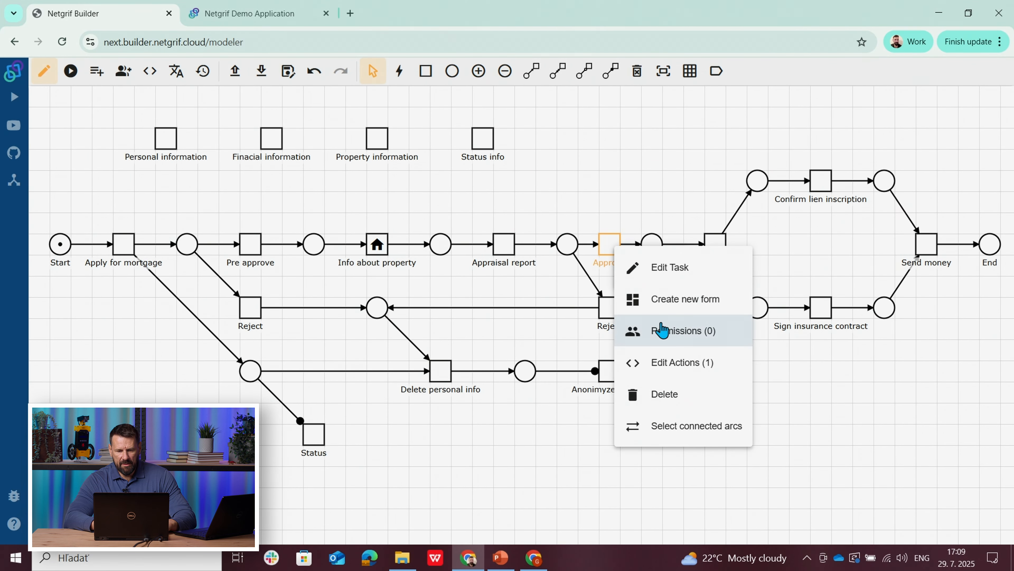
{"action": "left_click", "coordinate": [661, 330]}
{"action": "left_click", "coordinate": [338, 376]}
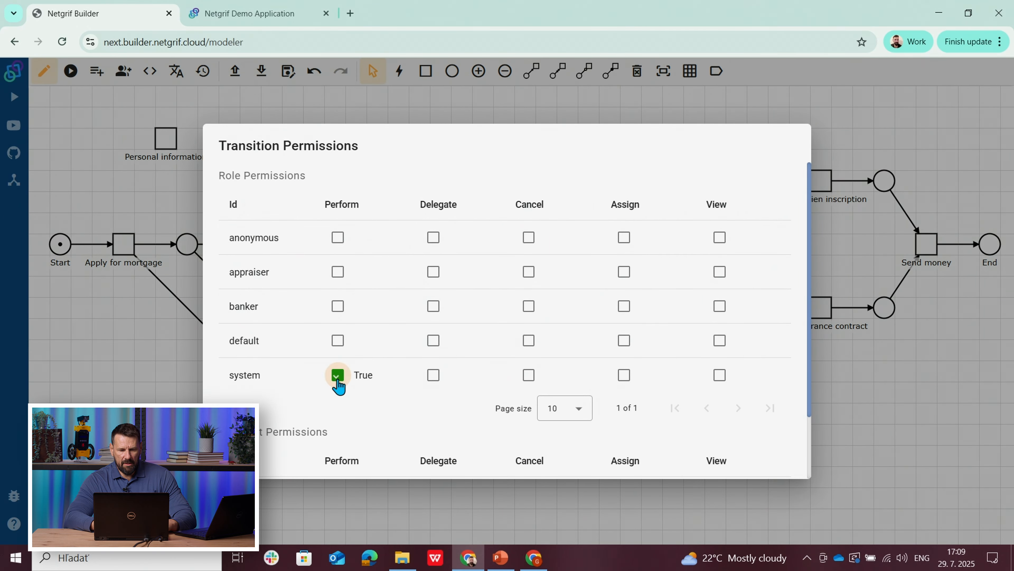
{"action": "key", "text": "Escape"}
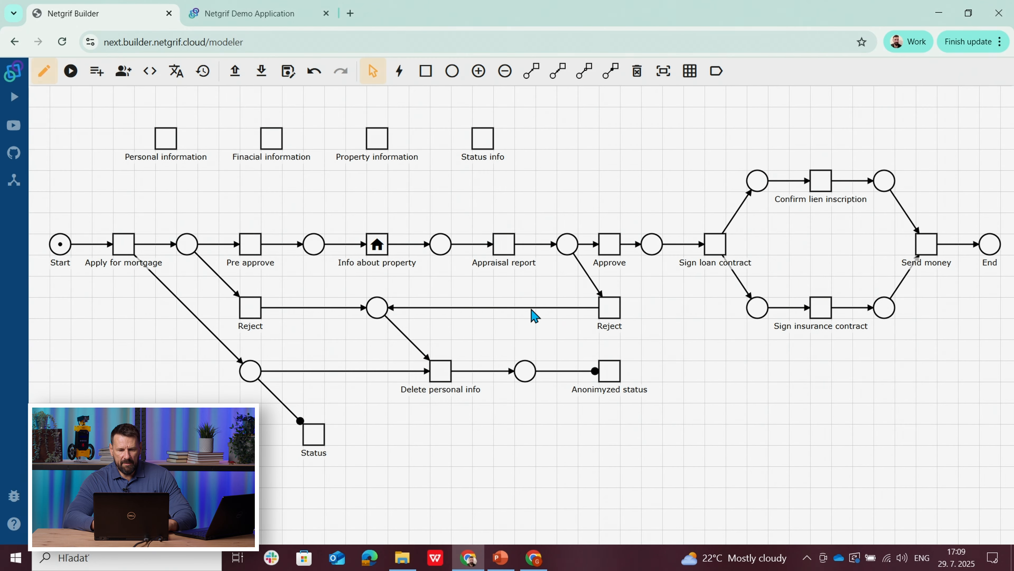
Step: Give the system role Perform permission on the Reject task below Approve
{"action": "right_click", "coordinate": [608, 314]}
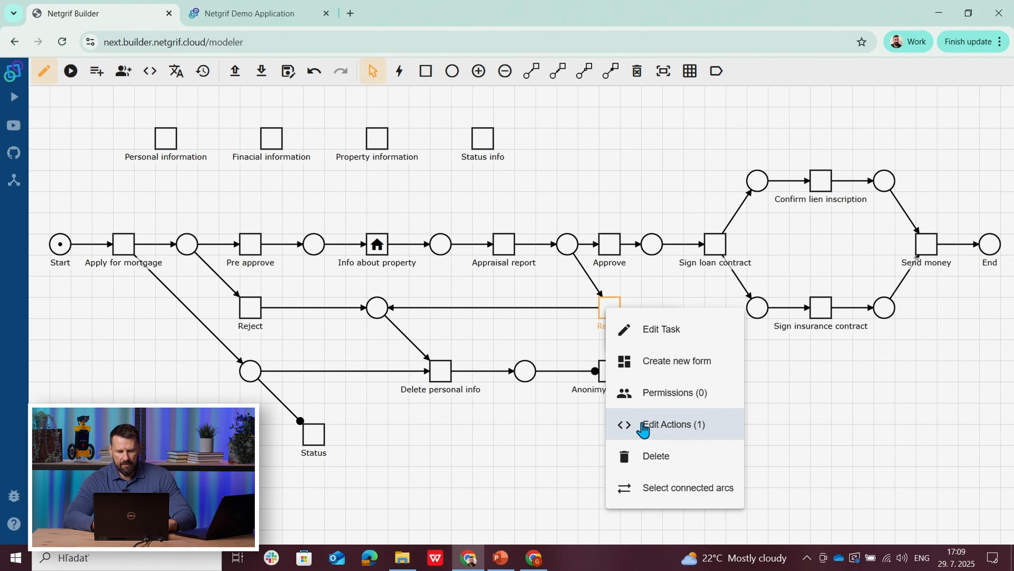
{"action": "left_click", "coordinate": [649, 396]}
{"action": "left_click", "coordinate": [338, 377]}
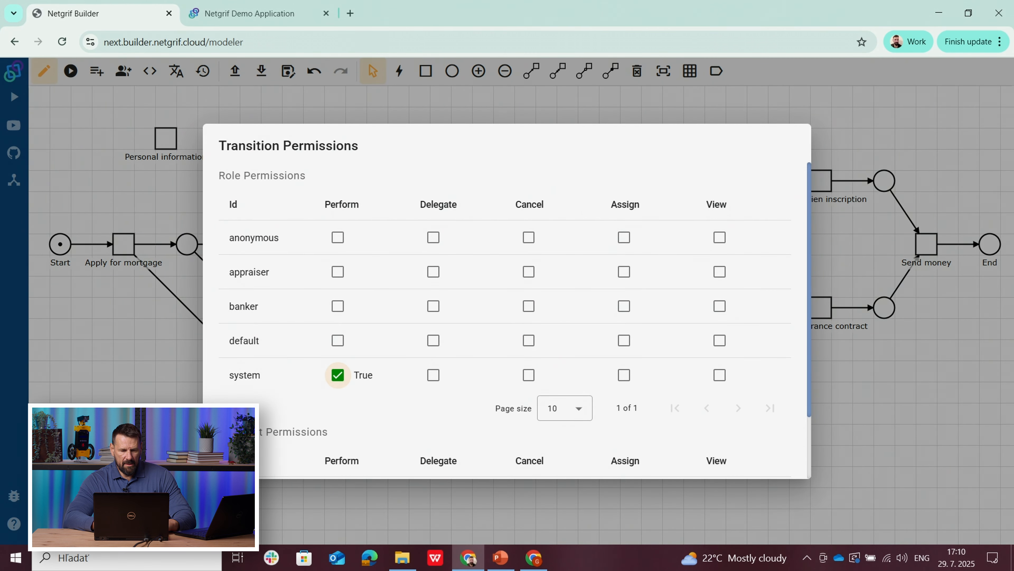
{"action": "key", "text": "Escape"}
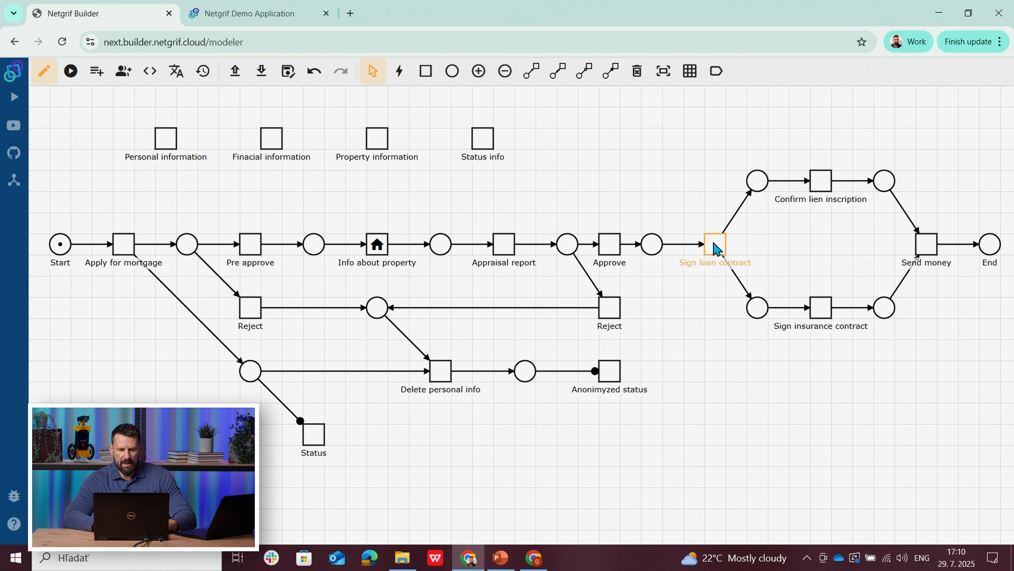
Step: Set the Sign loan contract task's assign policy to auto and save the task
{"action": "right_click", "coordinate": [715, 248]}
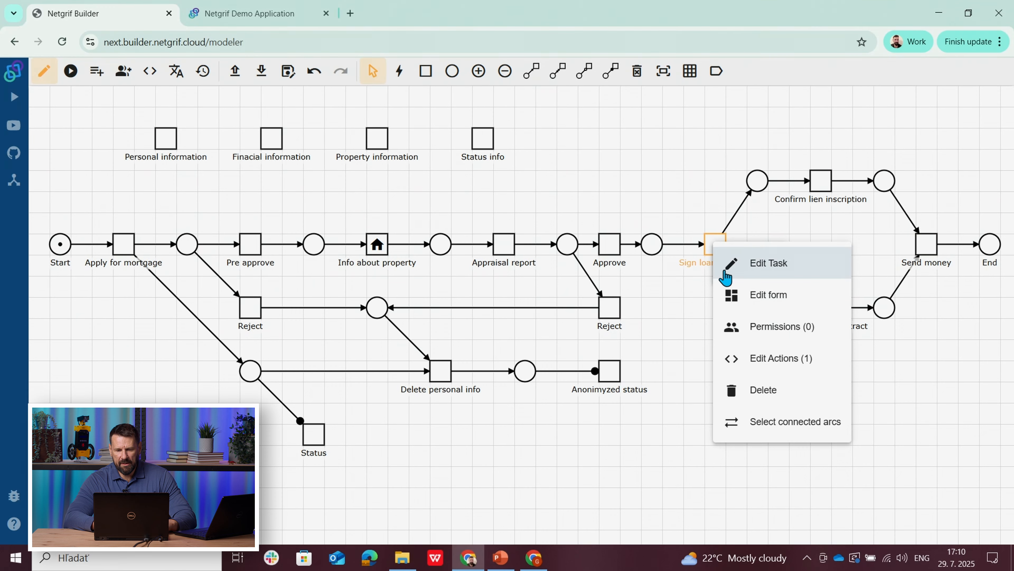
{"action": "left_click", "coordinate": [732, 264]}
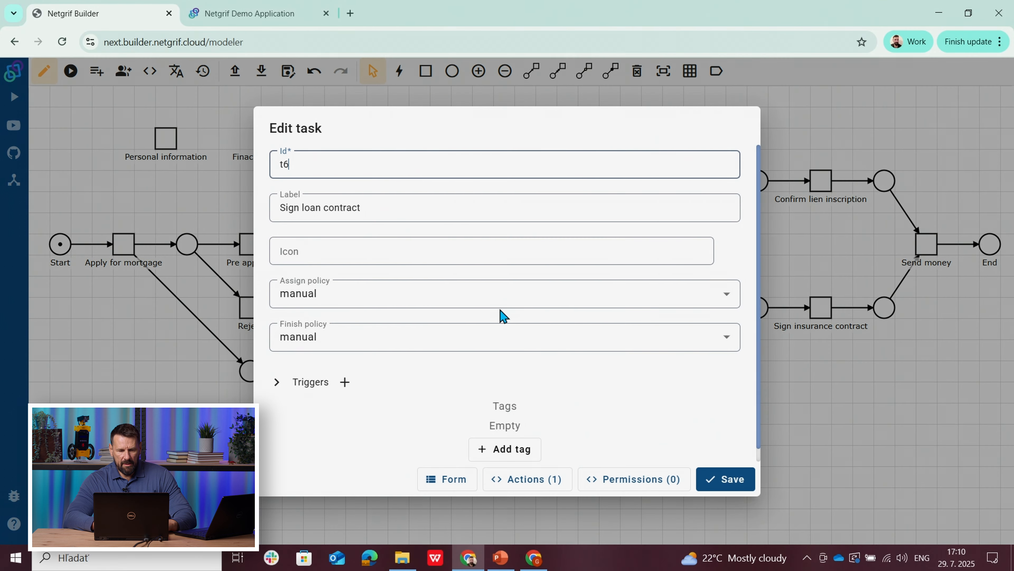
{"action": "left_click", "coordinate": [306, 295]}
{"action": "left_click", "coordinate": [307, 376]}
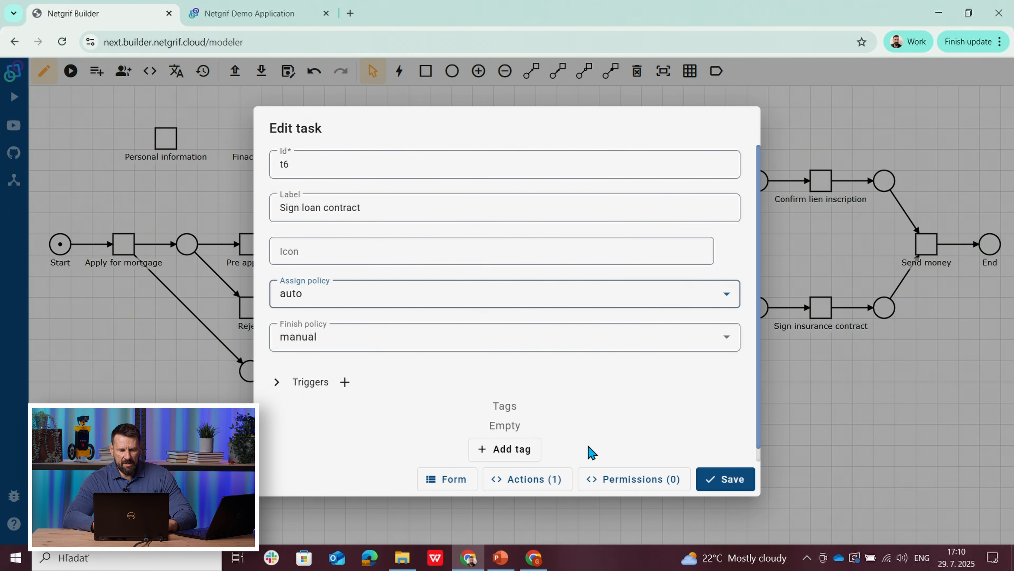
{"action": "left_click", "coordinate": [729, 484]}
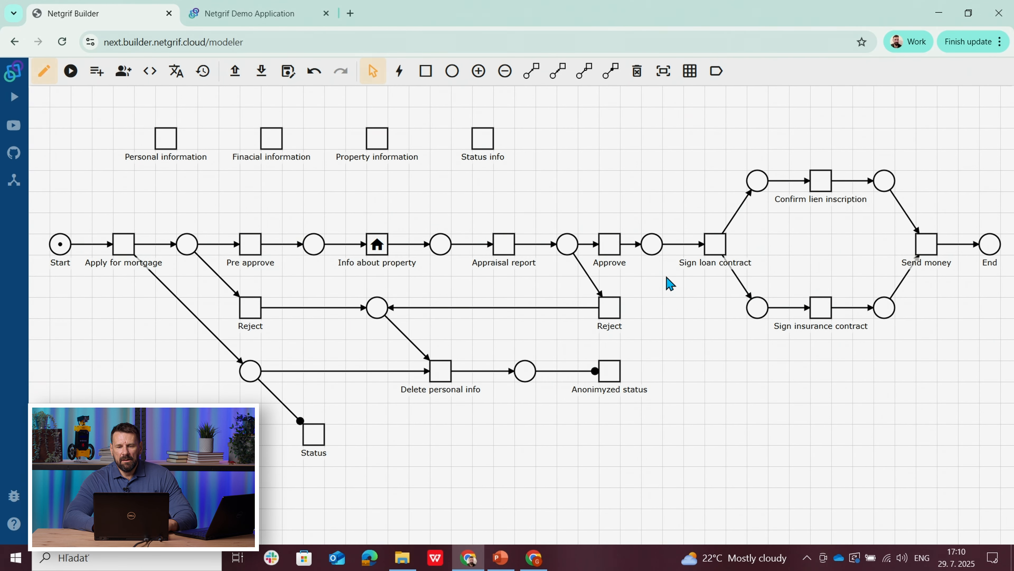
Step: Give the applicant user list Perform permission on the Sign loan contract task
{"action": "right_click", "coordinate": [710, 253]}
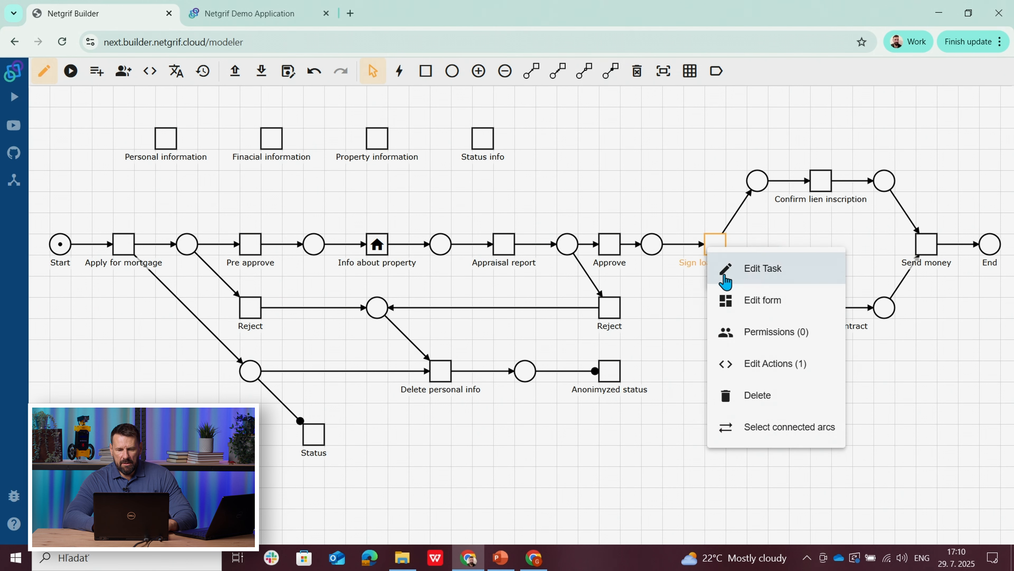
{"action": "left_click", "coordinate": [764, 331]}
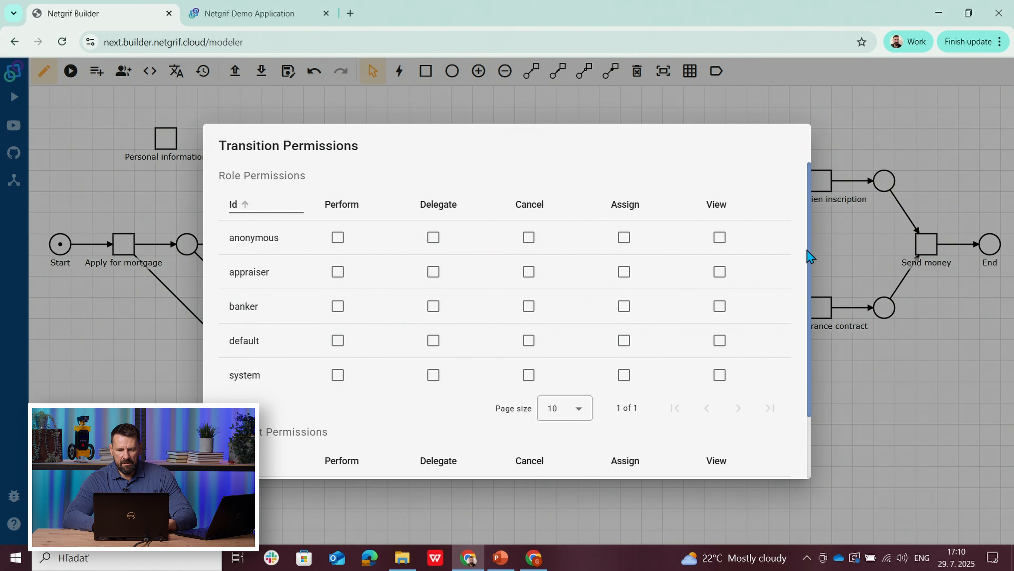
{"action": "left_click_drag", "start_coordinate": [808, 247], "coordinate": [446, 355]}
{"action": "left_click", "coordinate": [337, 417]}
{"action": "left_click", "coordinate": [118, 448]}
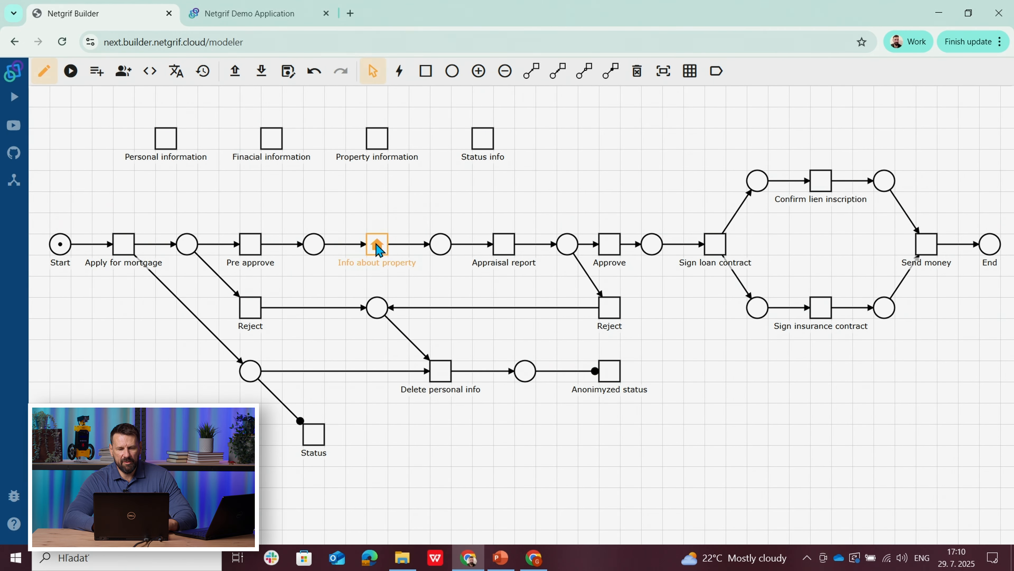
Step: Give the banker role Perform permission on the Confirm lien inscription task
{"action": "right_click", "coordinate": [820, 186]}
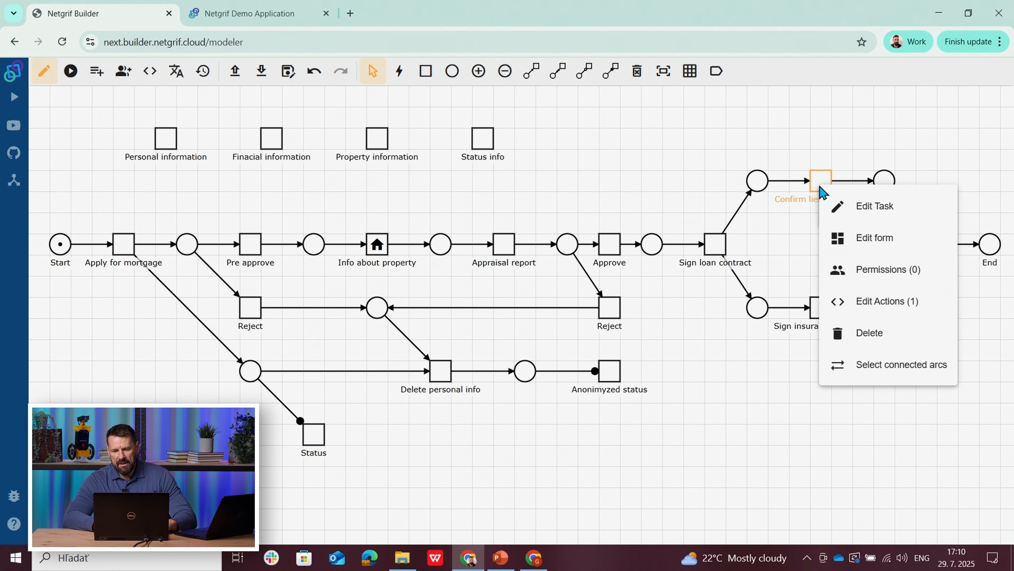
{"action": "left_click", "coordinate": [871, 269]}
{"action": "left_click", "coordinate": [338, 306]}
{"action": "left_click", "coordinate": [122, 382]}
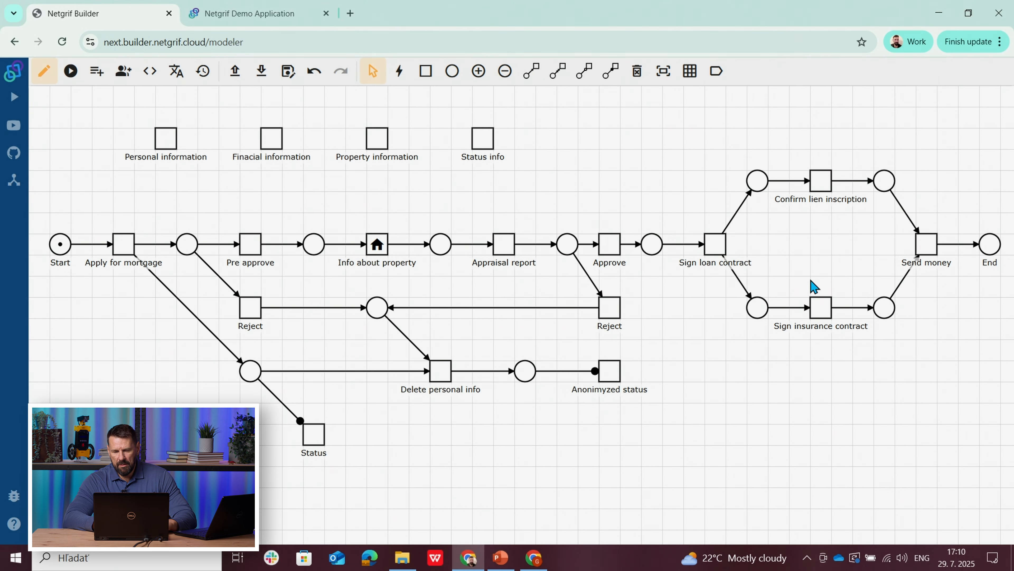
Step: Set the Sign insurance contract task's assign policy to auto and save the task
{"action": "right_click", "coordinate": [821, 316]}
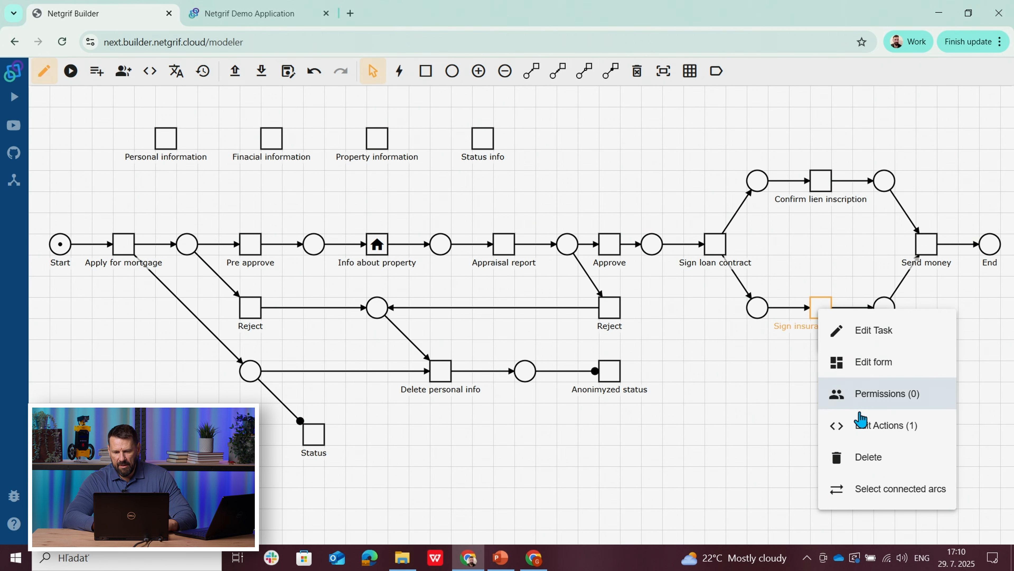
{"action": "left_click", "coordinate": [855, 331]}
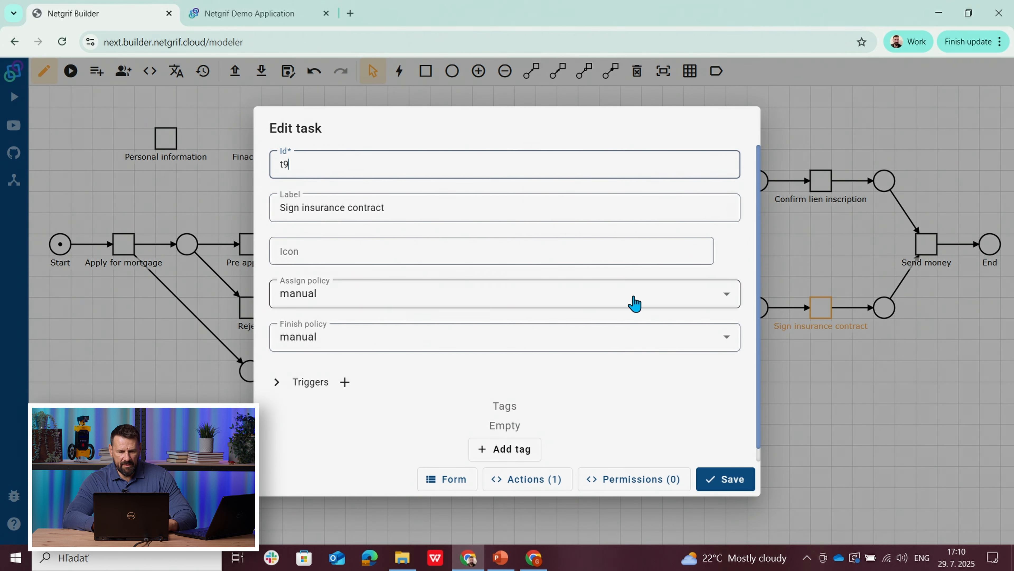
{"action": "left_click", "coordinate": [400, 304]}
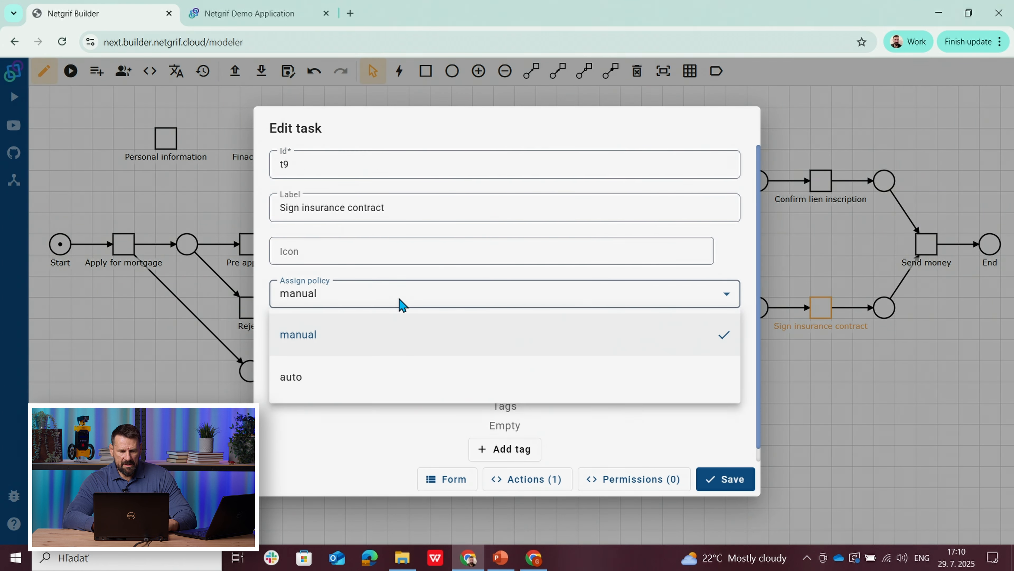
{"action": "left_click", "coordinate": [358, 388]}
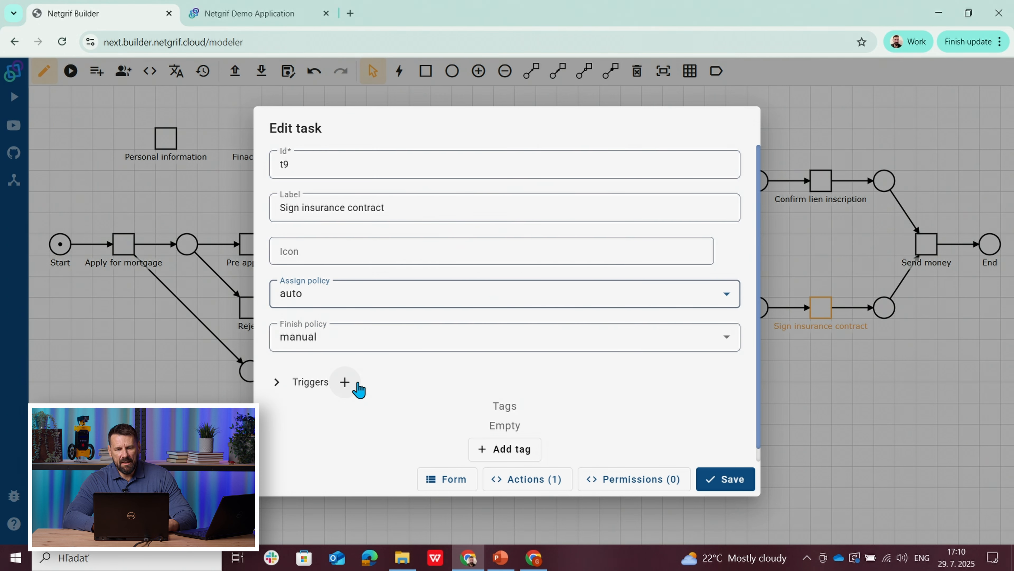
{"action": "left_click", "coordinate": [715, 480]}
Step: Give the applicant user list Perform permission on the Sign insurance contract task
{"action": "right_click", "coordinate": [820, 306]}
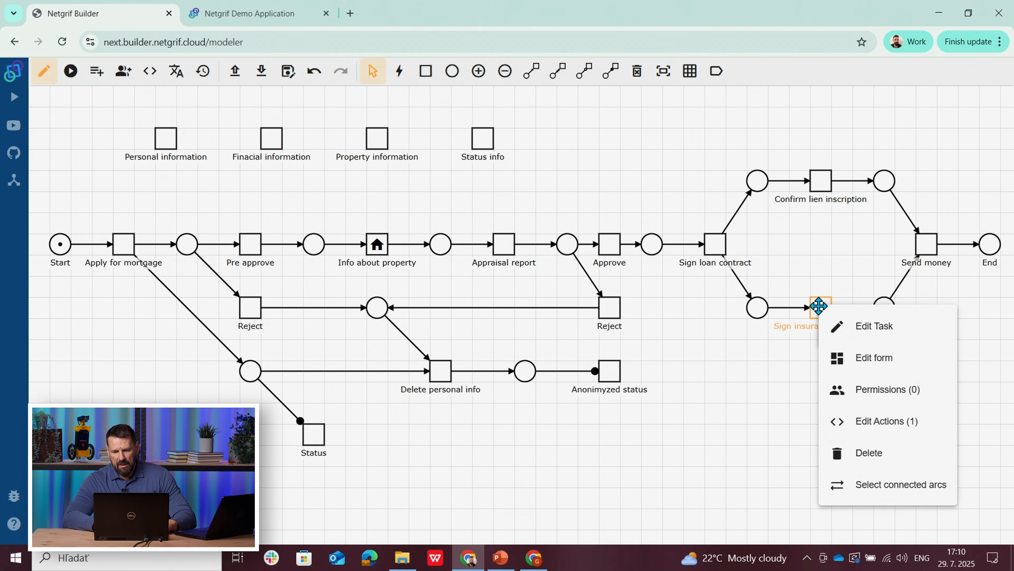
{"action": "left_click", "coordinate": [861, 391]}
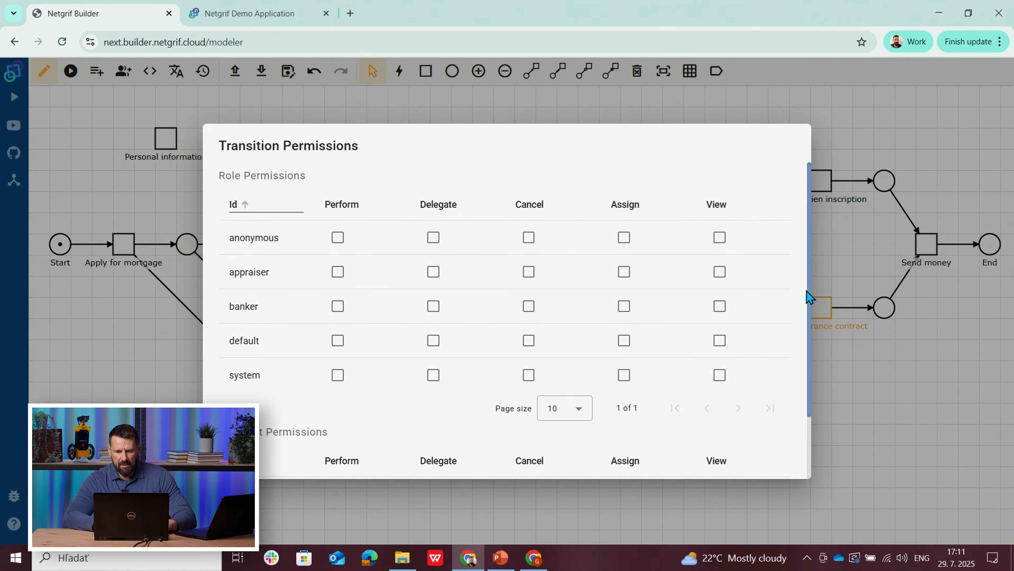
{"action": "left_click_drag", "start_coordinate": [809, 291], "coordinate": [811, 368]}
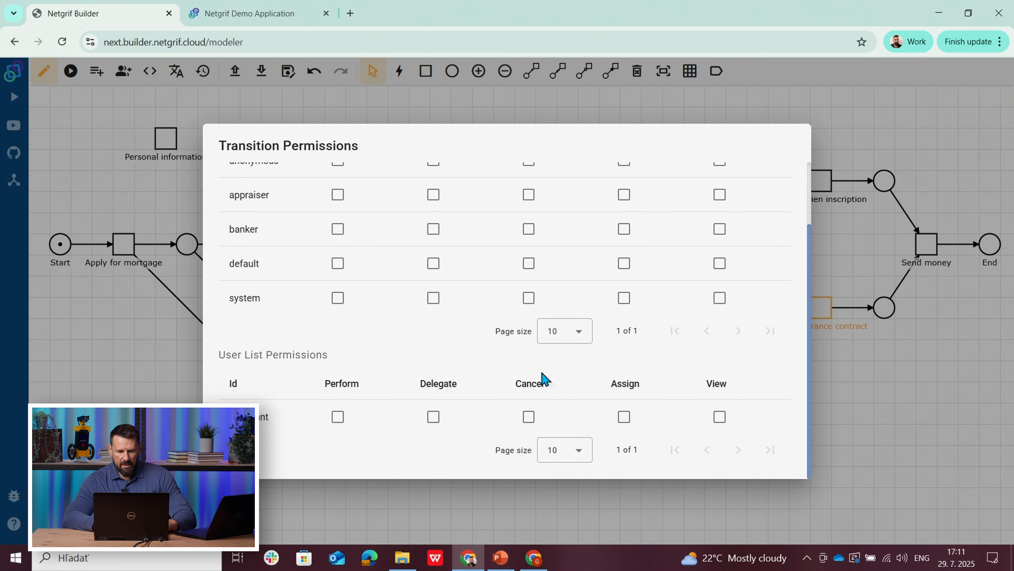
{"action": "left_click", "coordinate": [338, 419]}
{"action": "left_click", "coordinate": [124, 447]}
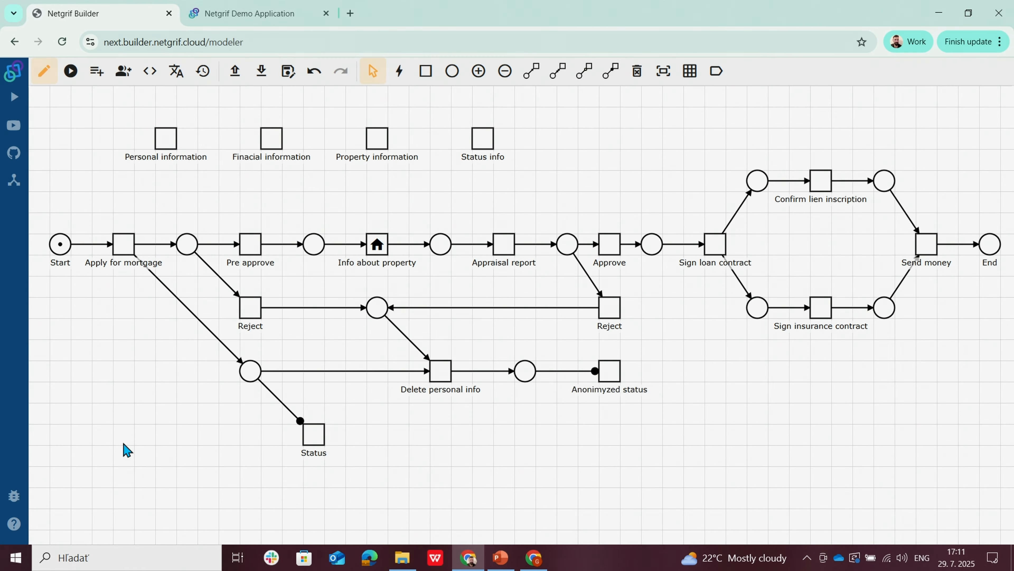
Step: Give the banker role Perform permission on the Send money task
{"action": "left_click", "coordinate": [926, 250]}
{"action": "right_click", "coordinate": [927, 253]}
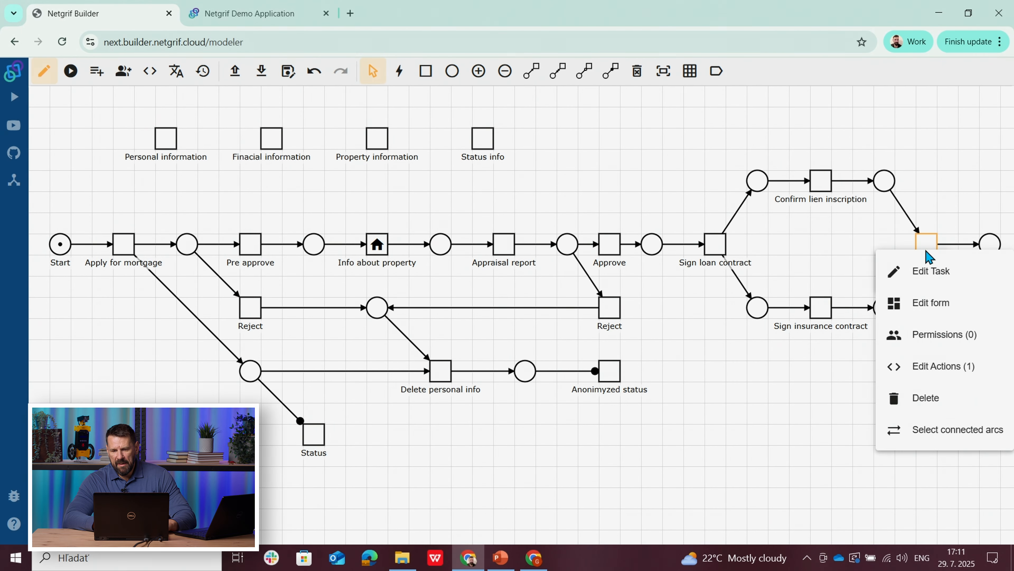
{"action": "left_click", "coordinate": [930, 336]}
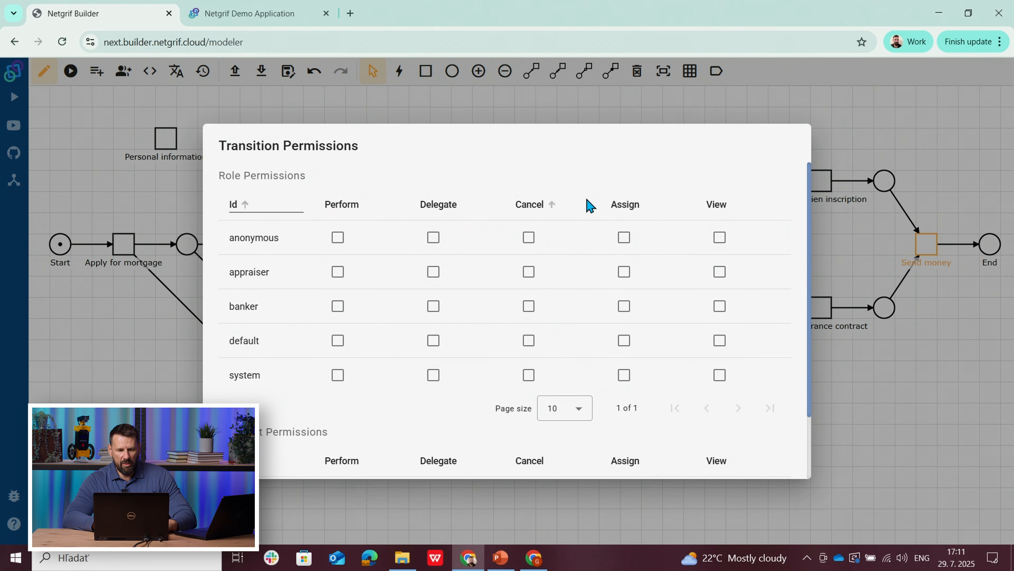
{"action": "left_click", "coordinate": [339, 309]}
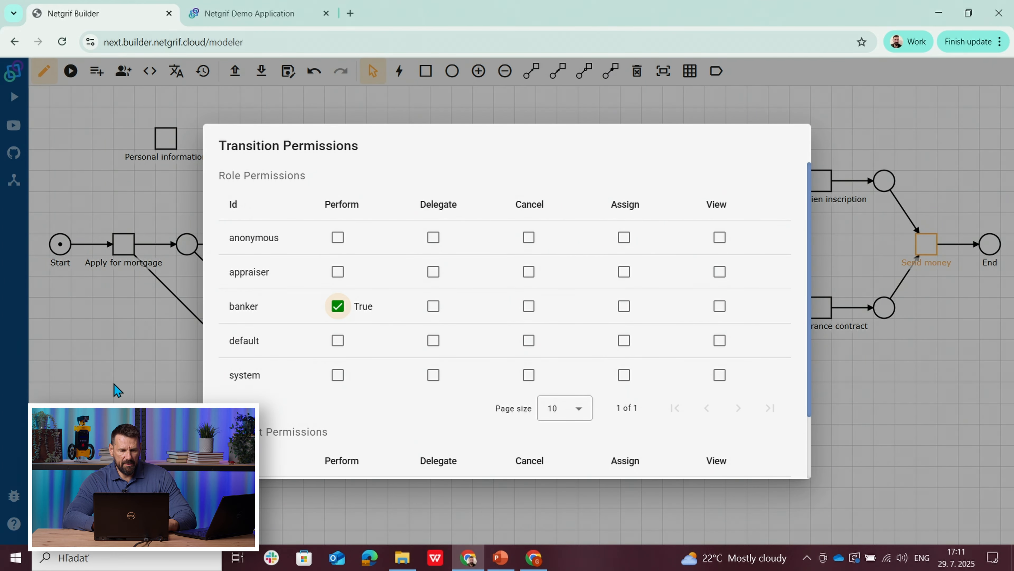
{"action": "left_click", "coordinate": [116, 388]}
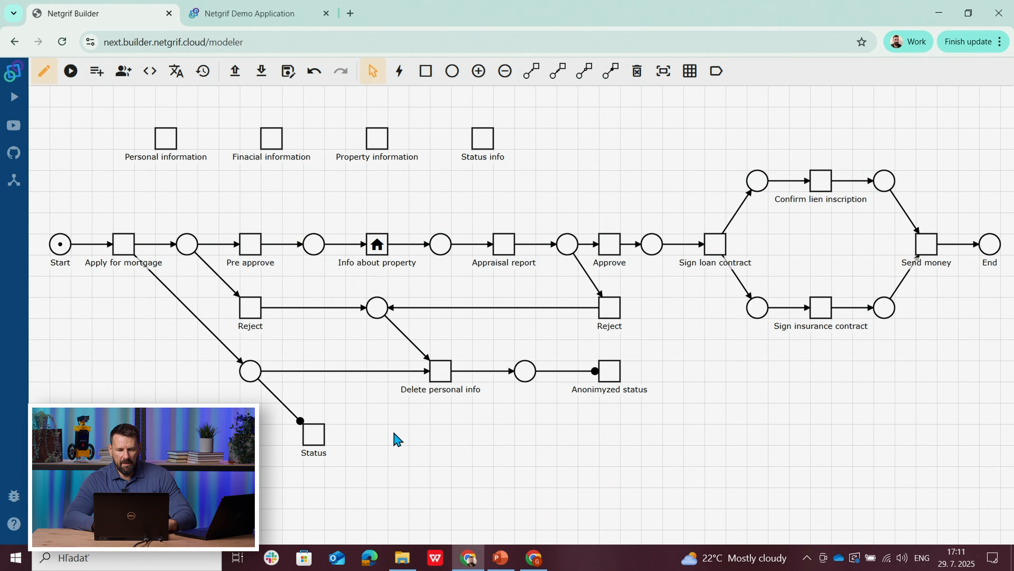
{"action": "right_click", "coordinate": [441, 376]}
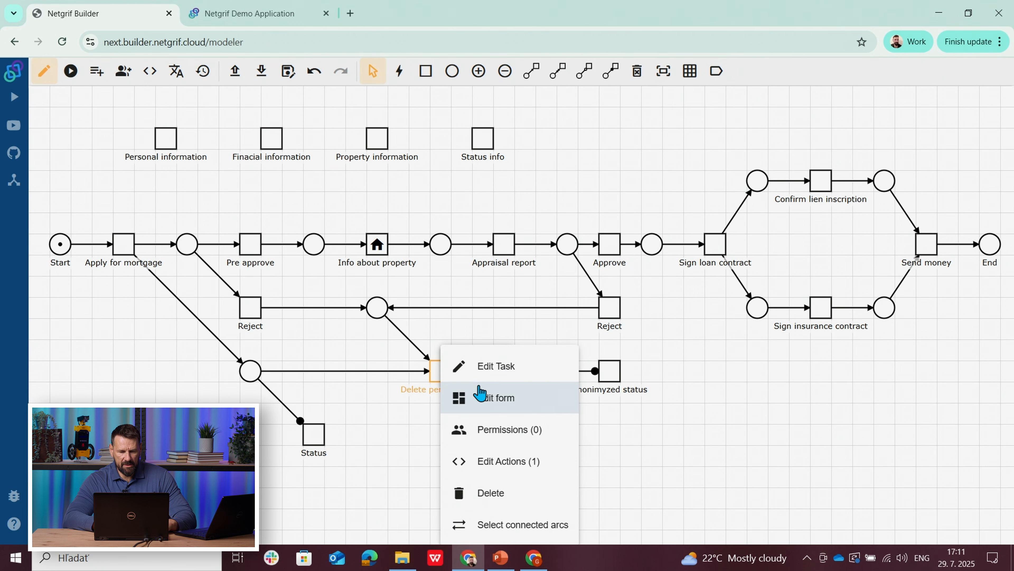
{"action": "left_click", "coordinate": [491, 372]}
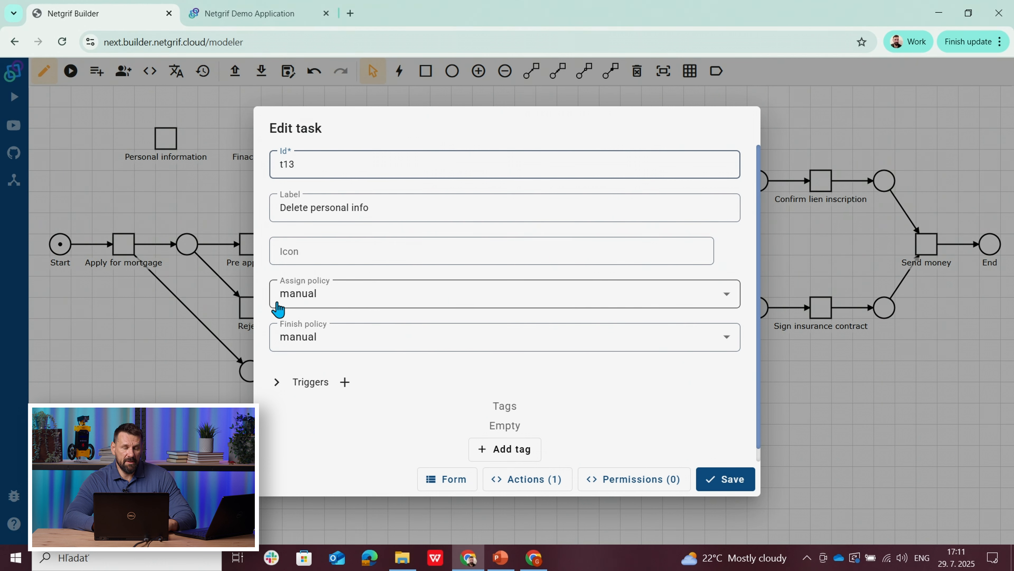
{"action": "left_click", "coordinate": [134, 390]}
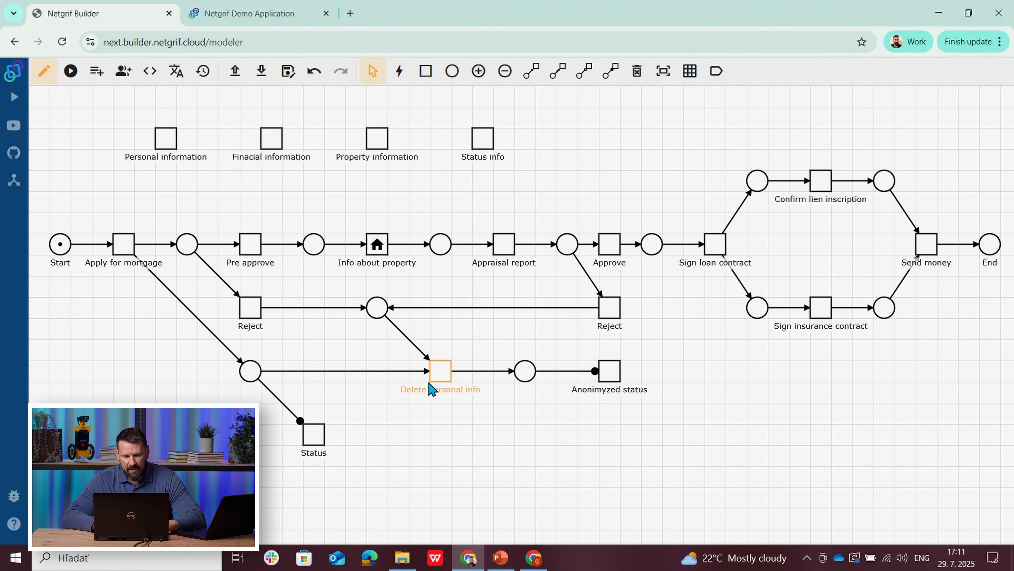
Step: Give the applicant user list Perform permission on the Delete personal info task
{"action": "right_click", "coordinate": [438, 382]}
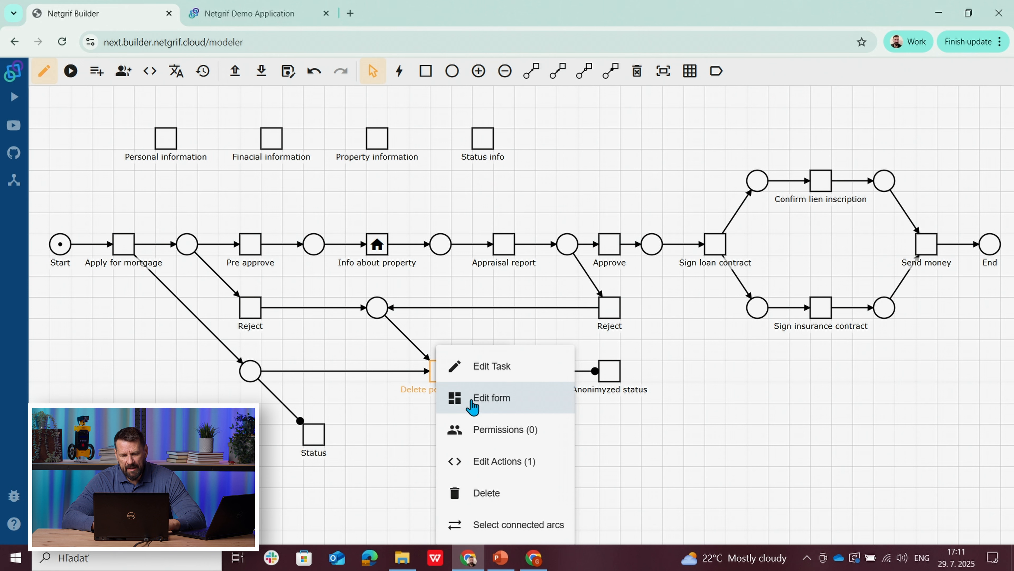
{"action": "left_click", "coordinate": [484, 435]}
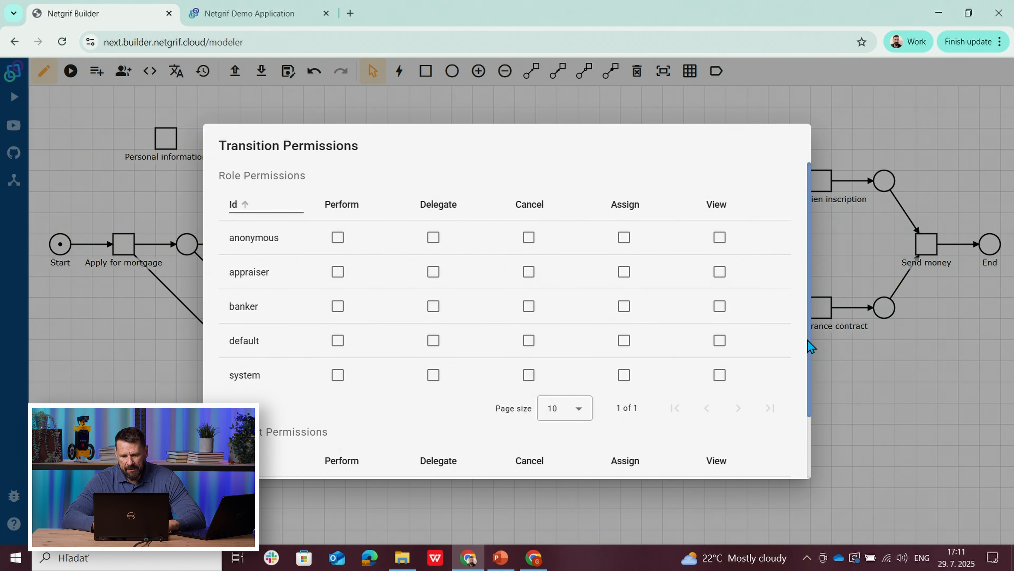
{"action": "left_click_drag", "start_coordinate": [808, 340], "coordinate": [808, 422]}
{"action": "left_click", "coordinate": [338, 417]}
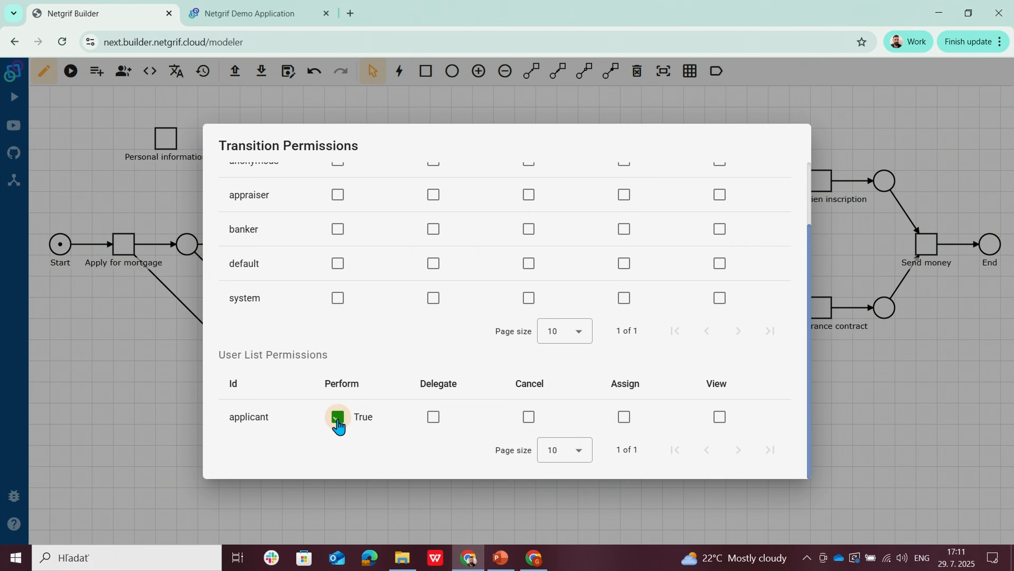
{"action": "left_click", "coordinate": [155, 437]}
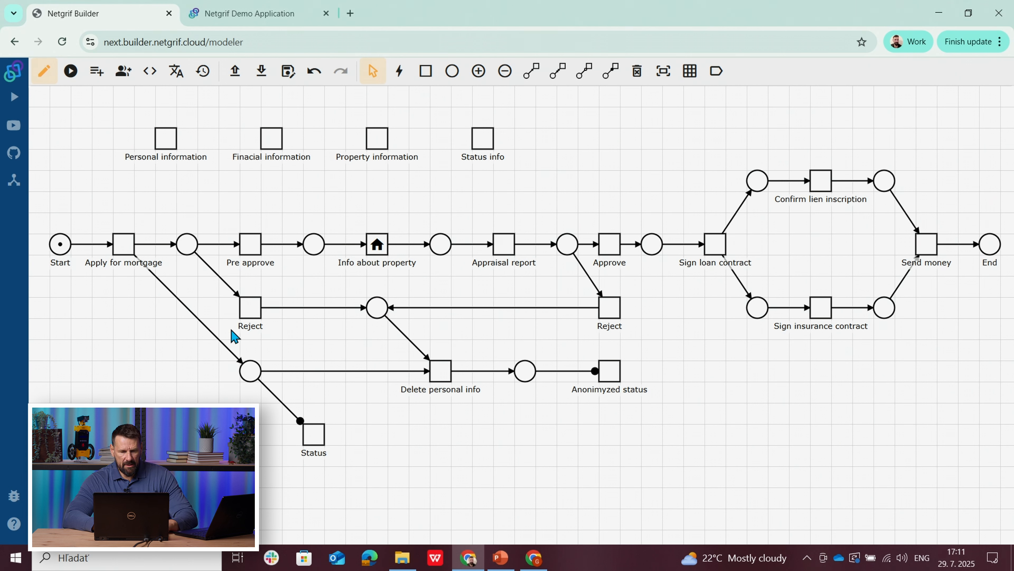
{"action": "right_click", "coordinate": [252, 305]}
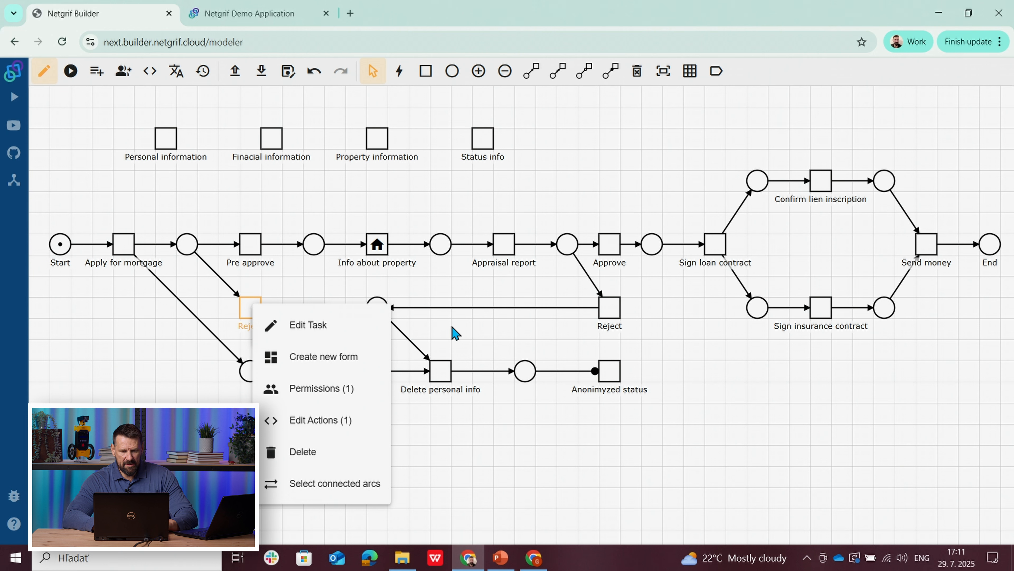
{"action": "left_click", "coordinate": [617, 309]}
{"action": "right_click", "coordinate": [618, 310]}
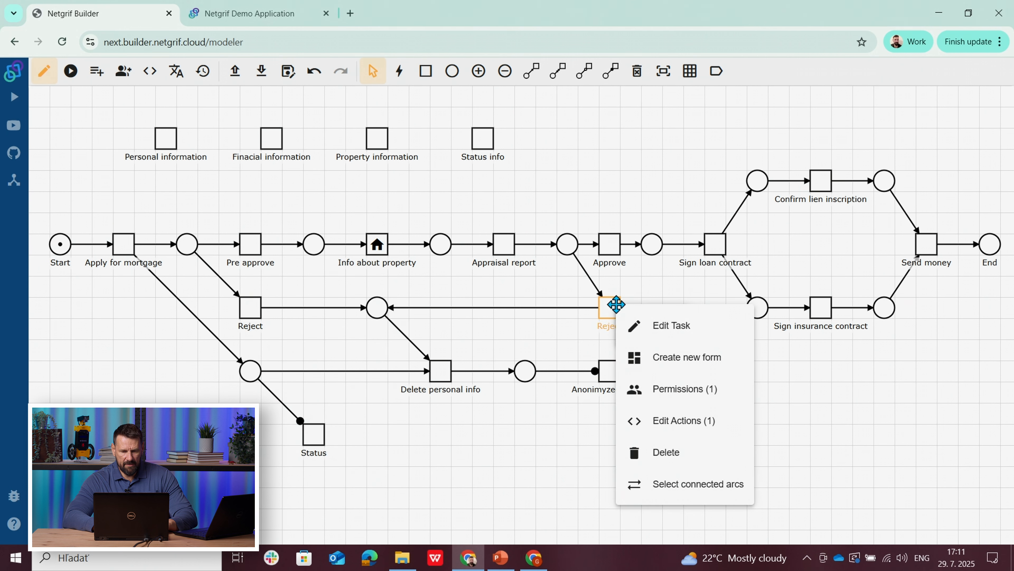
Step: Give both the banker role and the applicant user list Perform permission on the Status task
{"action": "right_click", "coordinate": [312, 439]}
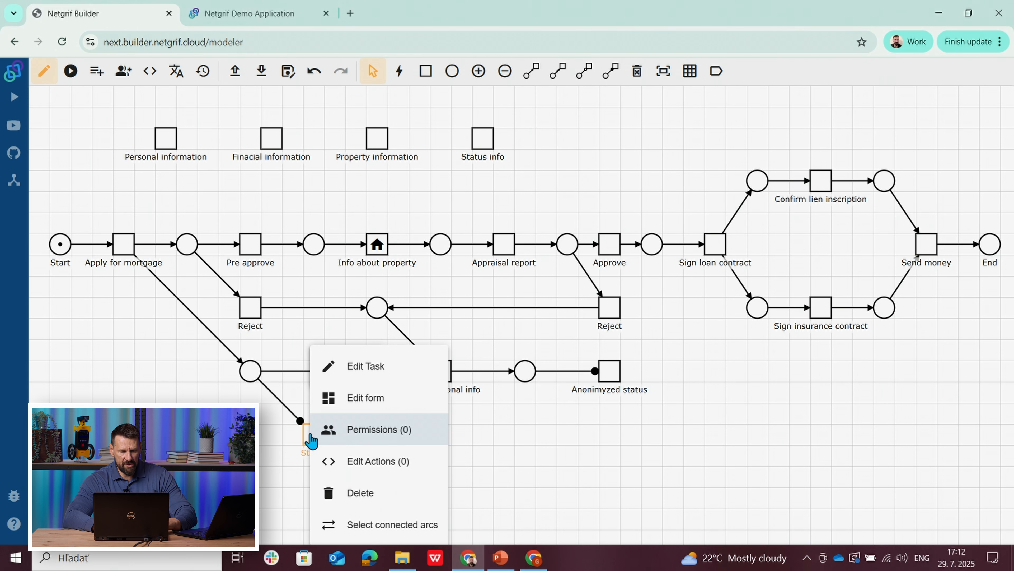
{"action": "left_click", "coordinate": [359, 424]}
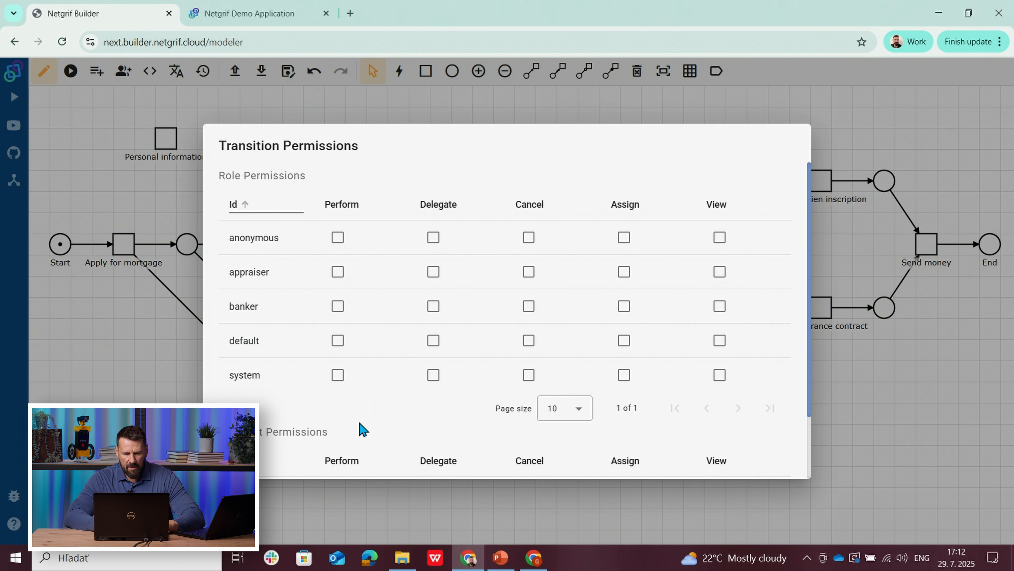
{"action": "left_click", "coordinate": [336, 308]}
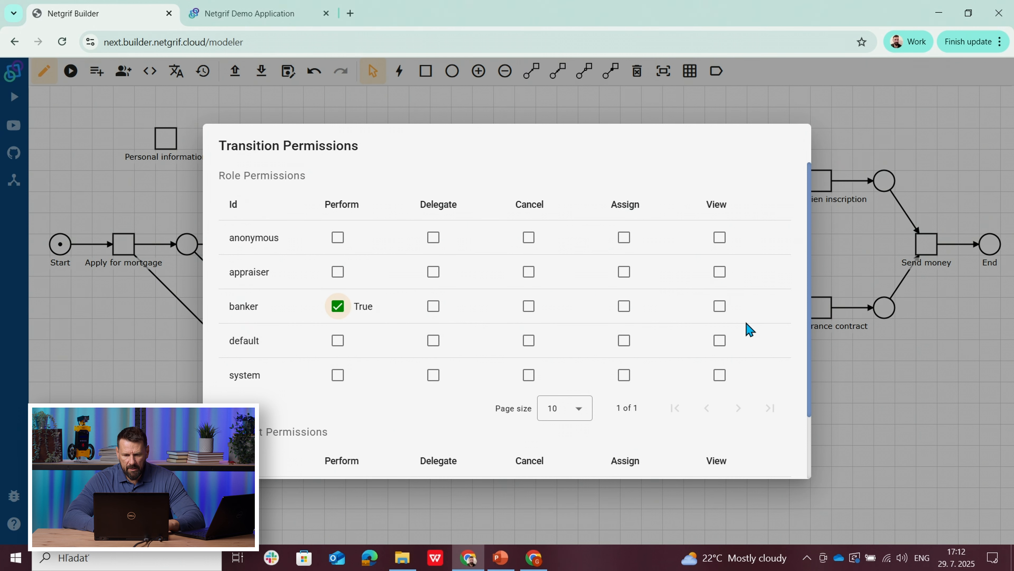
{"action": "left_click_drag", "start_coordinate": [809, 332], "coordinate": [808, 421]}
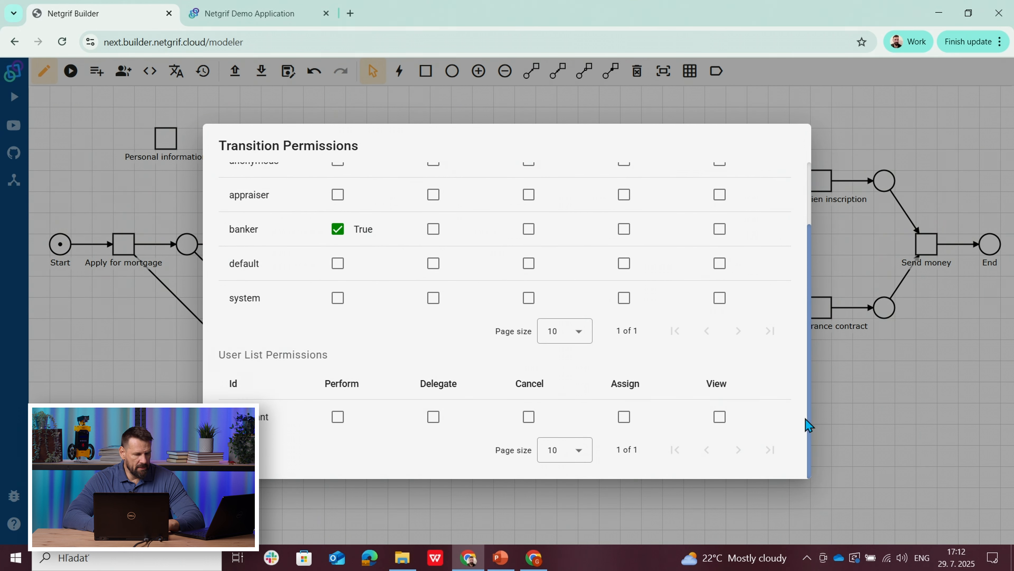
{"action": "left_click", "coordinate": [341, 429]}
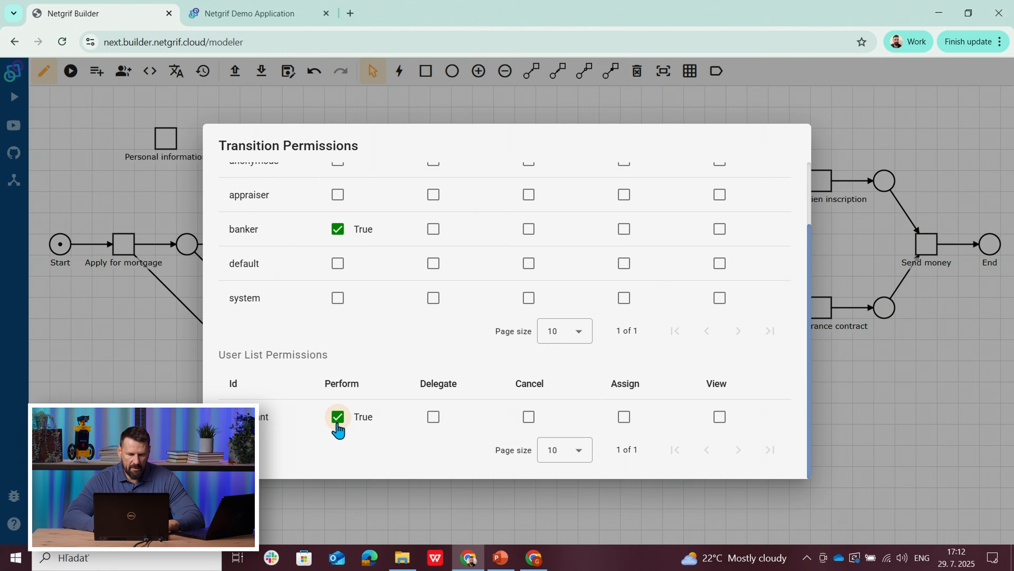
{"action": "key", "text": "Escape"}
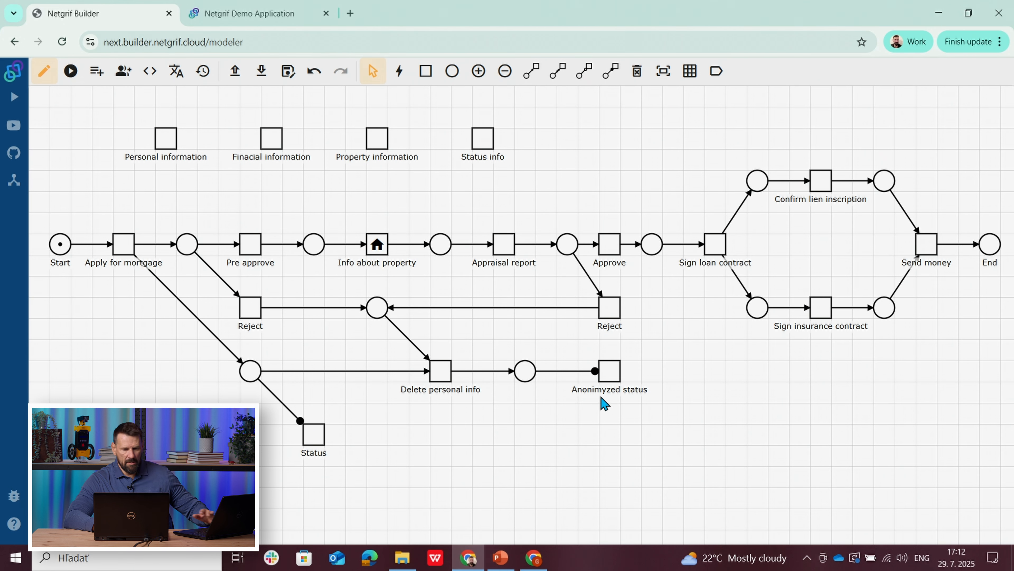
Step: Give the banker role Perform permission on the Anonimyzed status task
{"action": "right_click", "coordinate": [610, 375]}
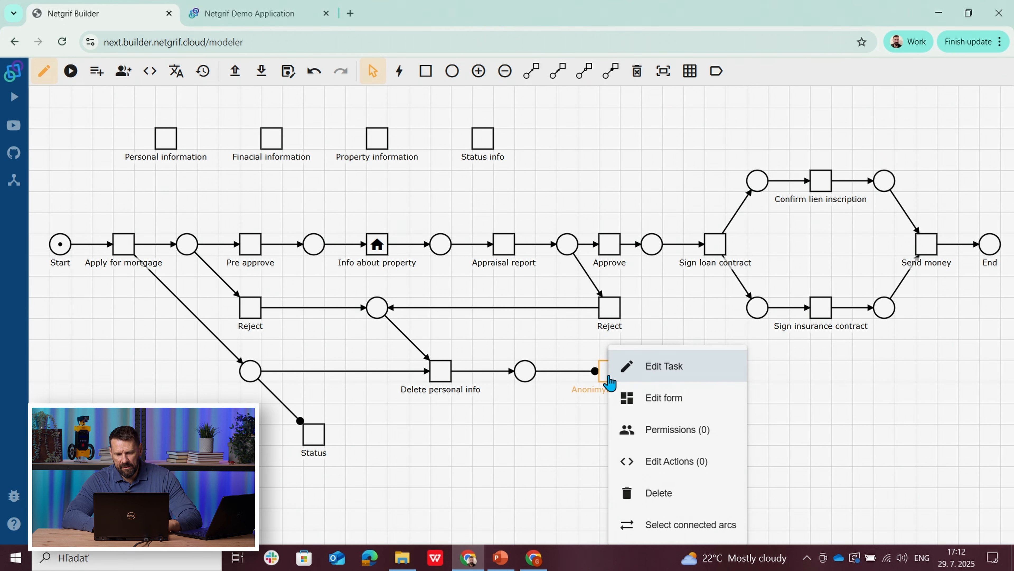
{"action": "left_click", "coordinate": [651, 428]}
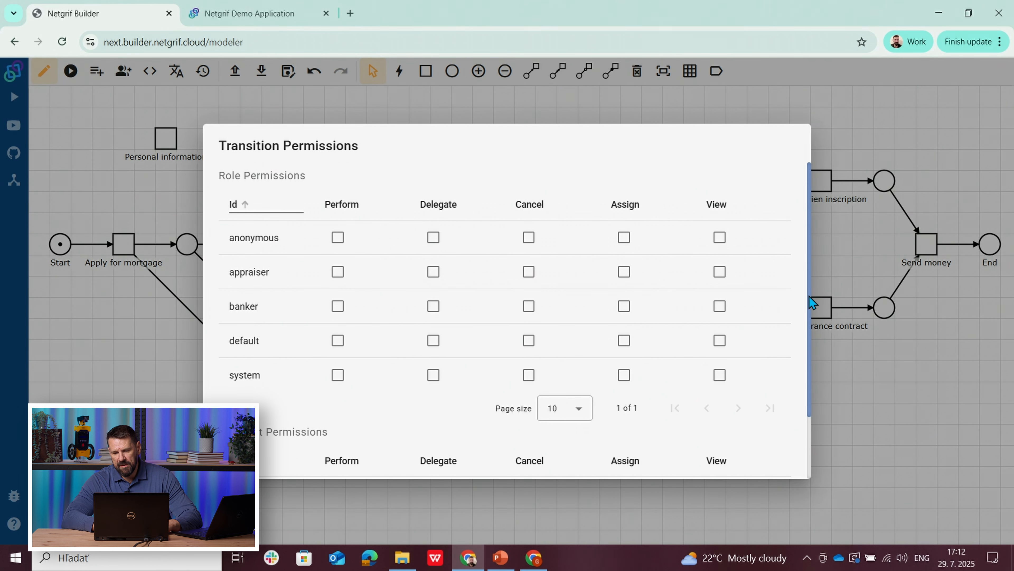
{"action": "scroll", "coordinate": [810, 295], "scroll_direction": "down", "scroll_amount": 2}
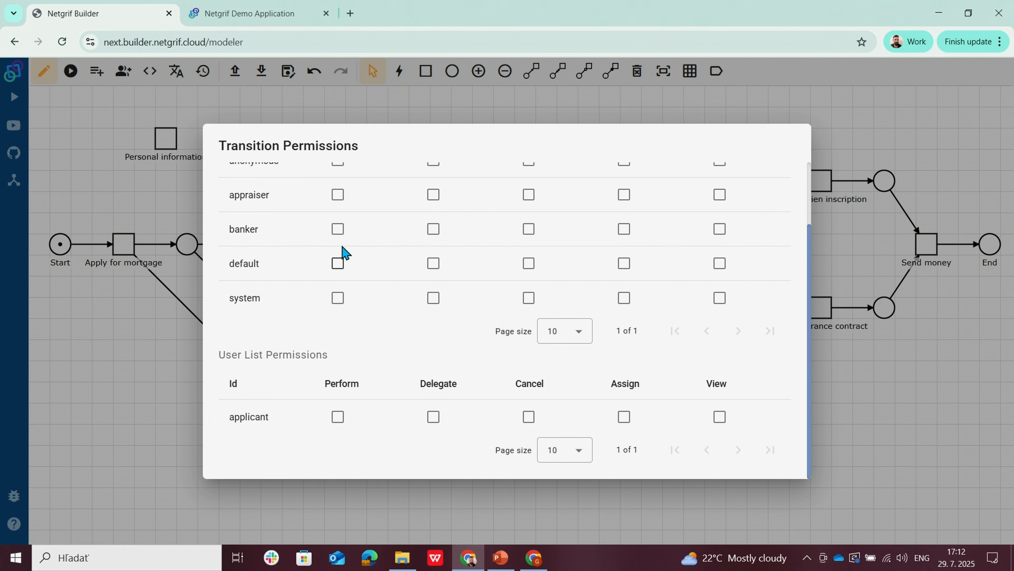
{"action": "left_click", "coordinate": [340, 238]}
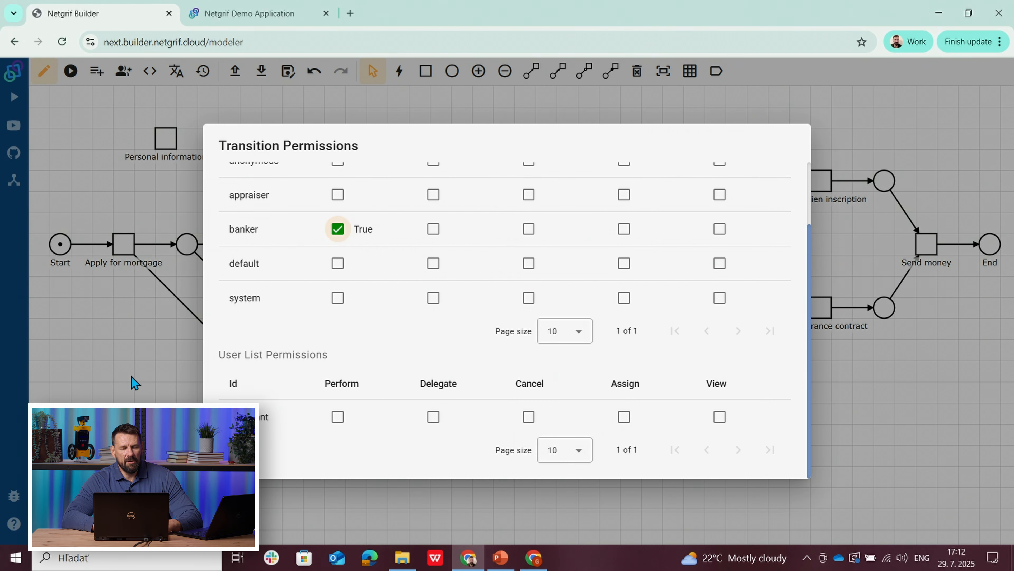
{"action": "left_click", "coordinate": [132, 377]}
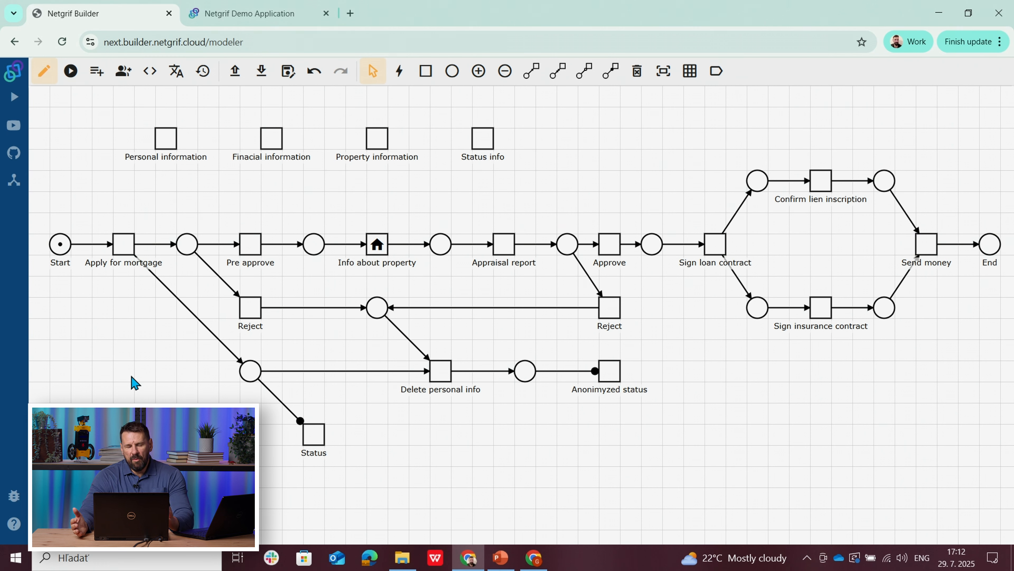
Step: Export the mortgage process as XML and log in to the Netgrif Demo Application with the prefilled credentials
{"action": "left_click", "coordinate": [260, 74]}
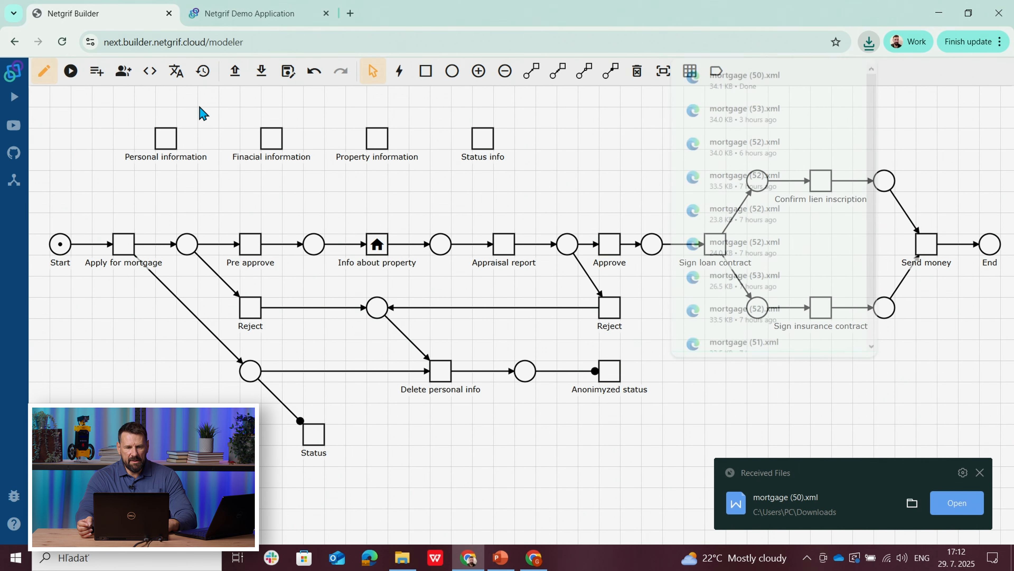
{"action": "left_click", "coordinate": [244, 23]}
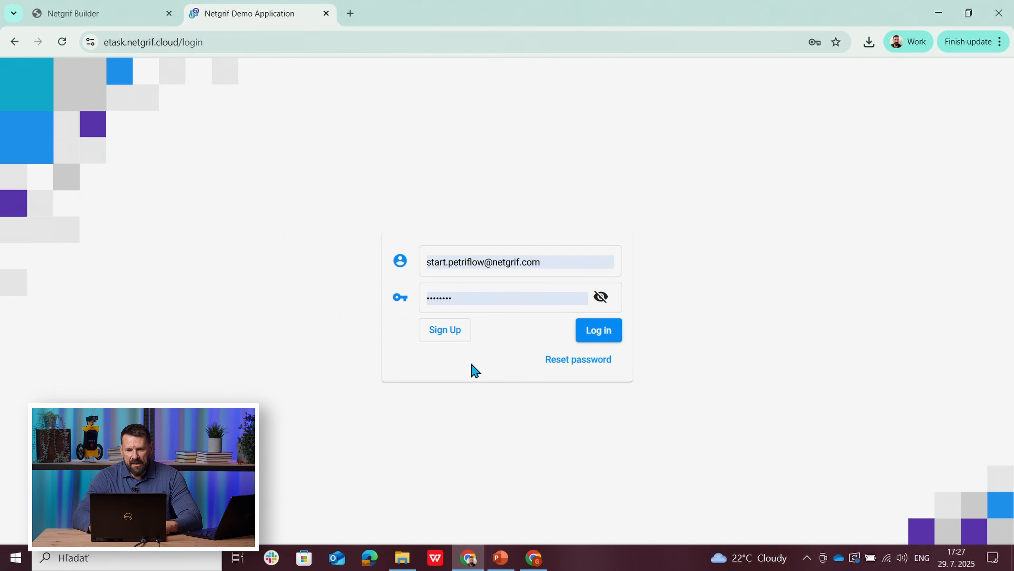
{"action": "left_click", "coordinate": [594, 336]}
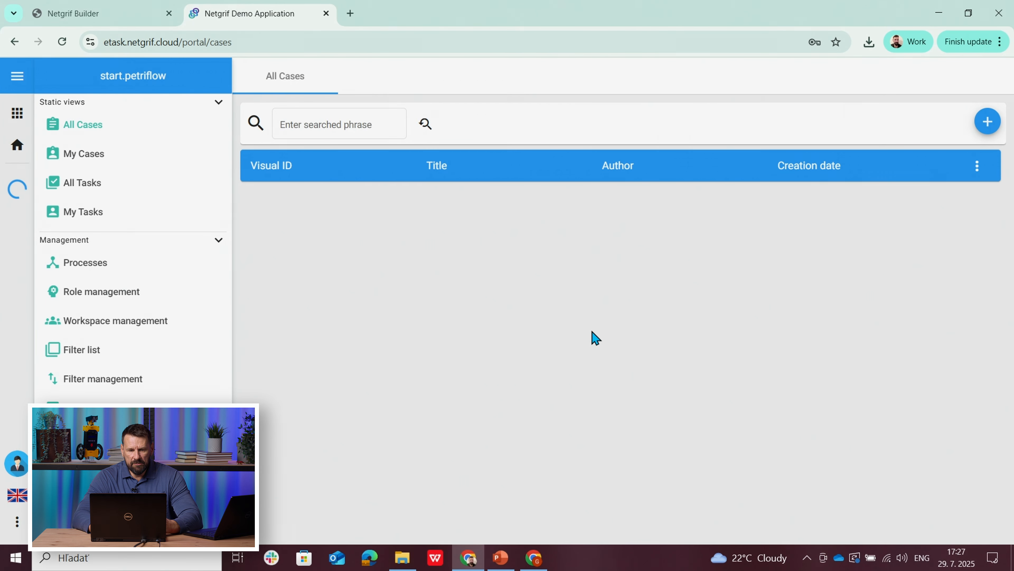
Step: Try to upload the process file mortgage (50).xml as a Major release, then close the upload form
{"action": "left_click", "coordinate": [75, 270]}
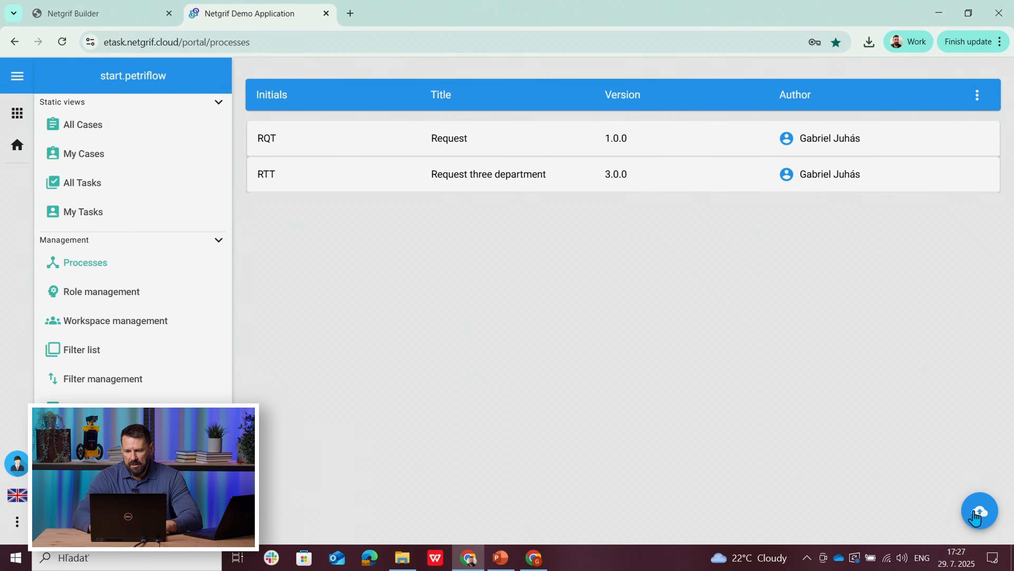
{"action": "left_click", "coordinate": [978, 511]}
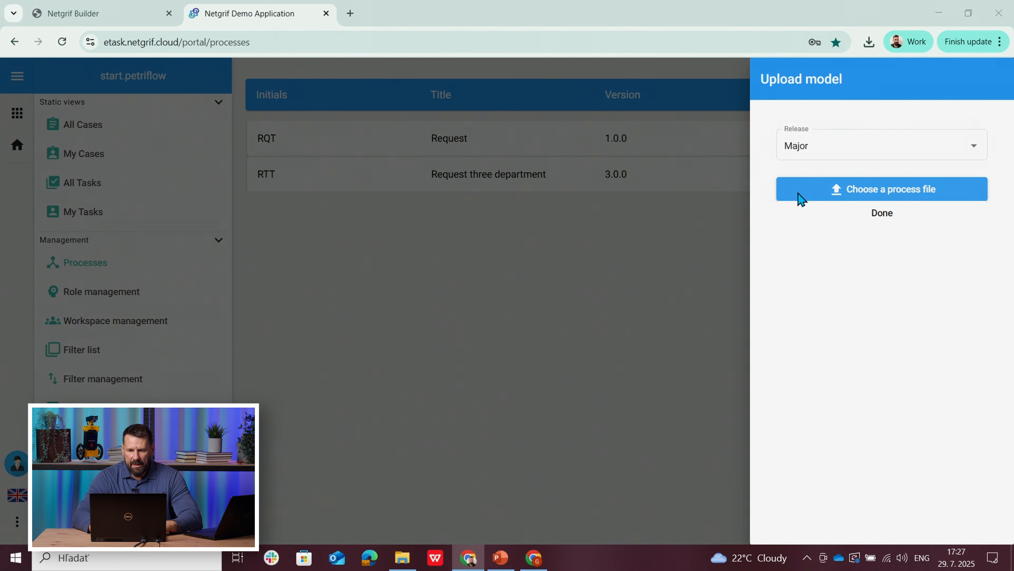
{"action": "left_click", "coordinate": [801, 192]}
{"action": "left_click", "coordinate": [172, 109]}
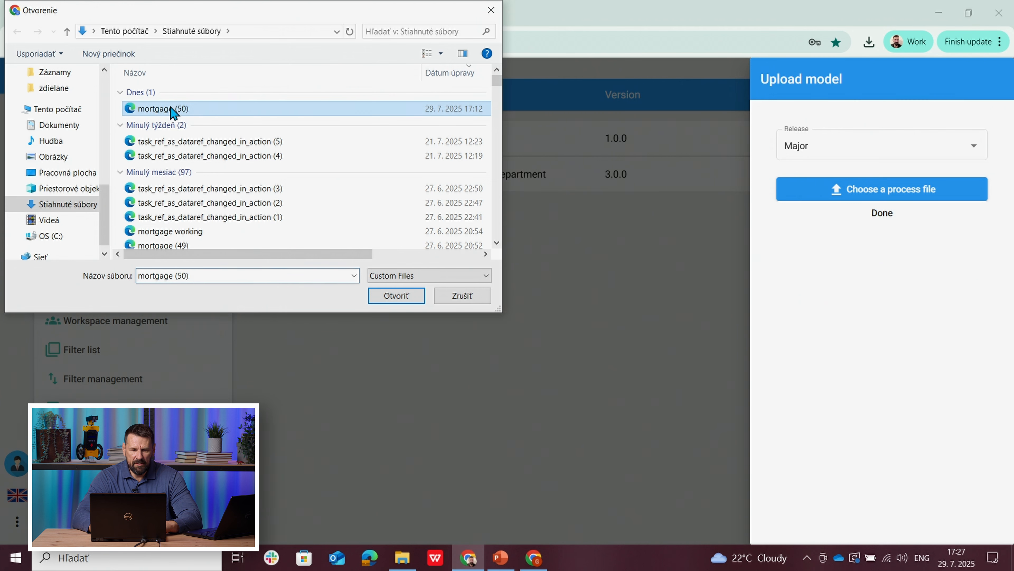
{"action": "left_click", "coordinate": [385, 296]}
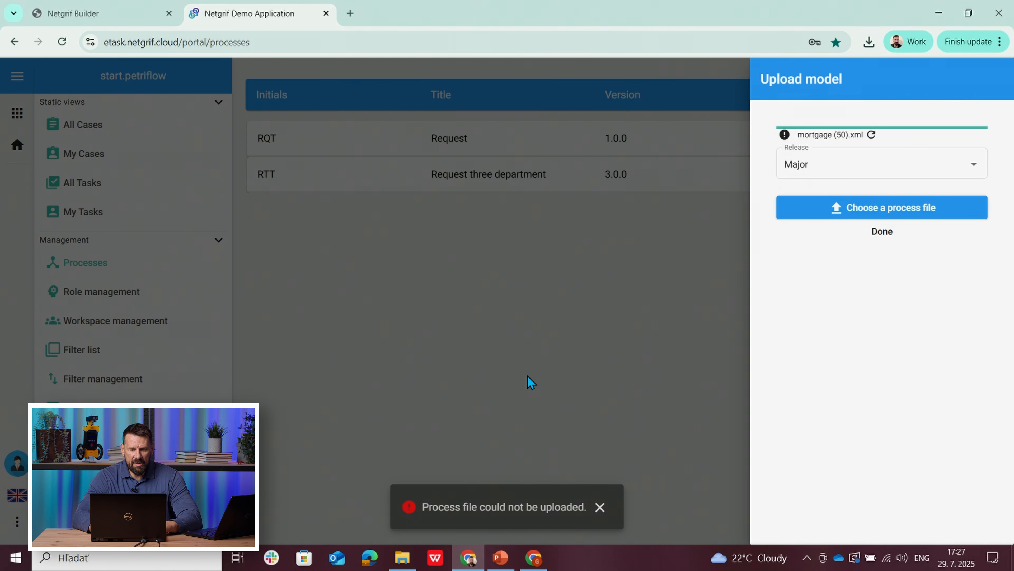
{"action": "left_click", "coordinate": [601, 507]}
{"action": "left_click", "coordinate": [881, 234]}
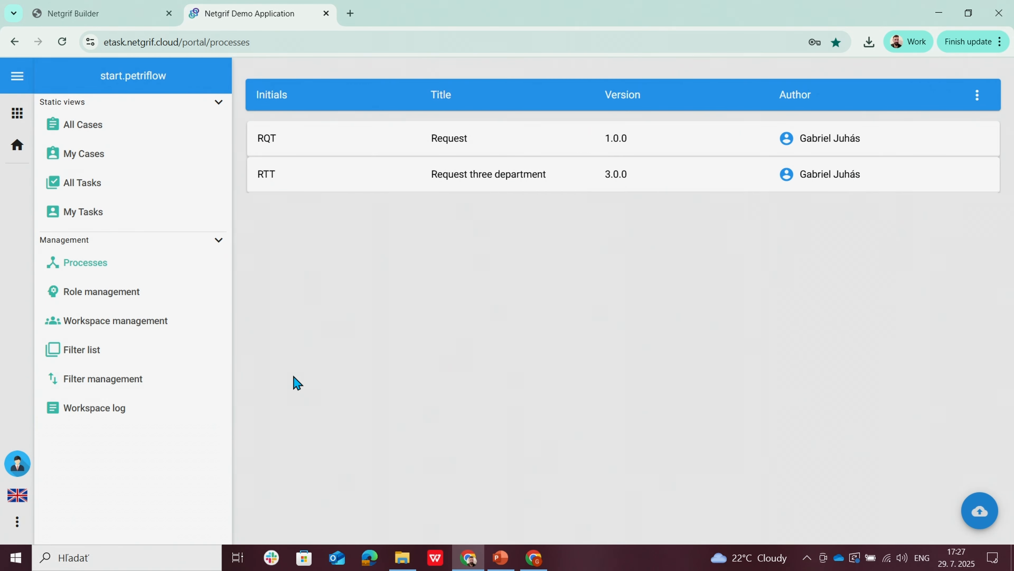
Step: Open the workspace log, turn off its auto-refresh and look for the error behind the process upload
{"action": "left_click", "coordinate": [93, 414]}
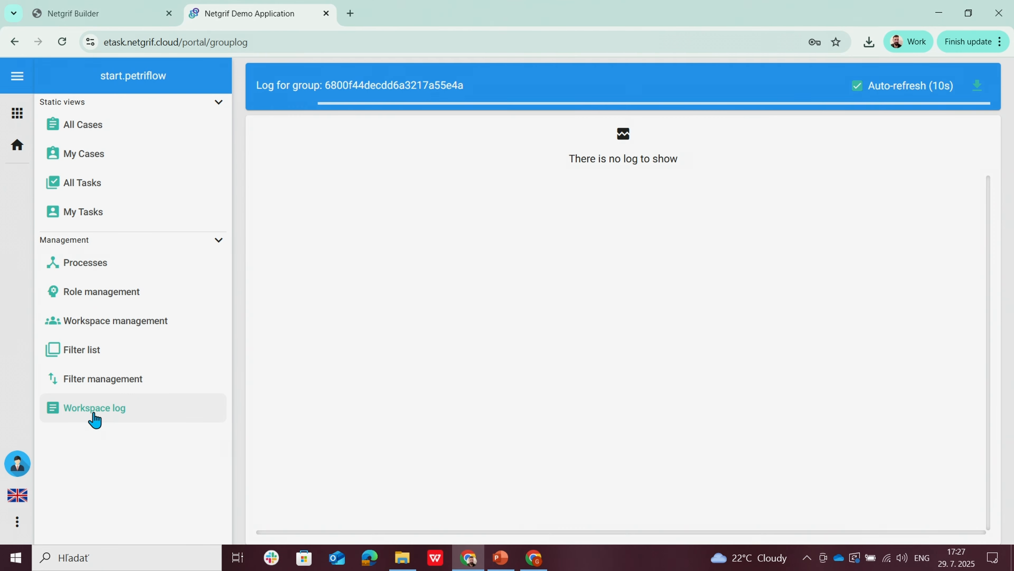
{"action": "left_click", "coordinate": [858, 88]}
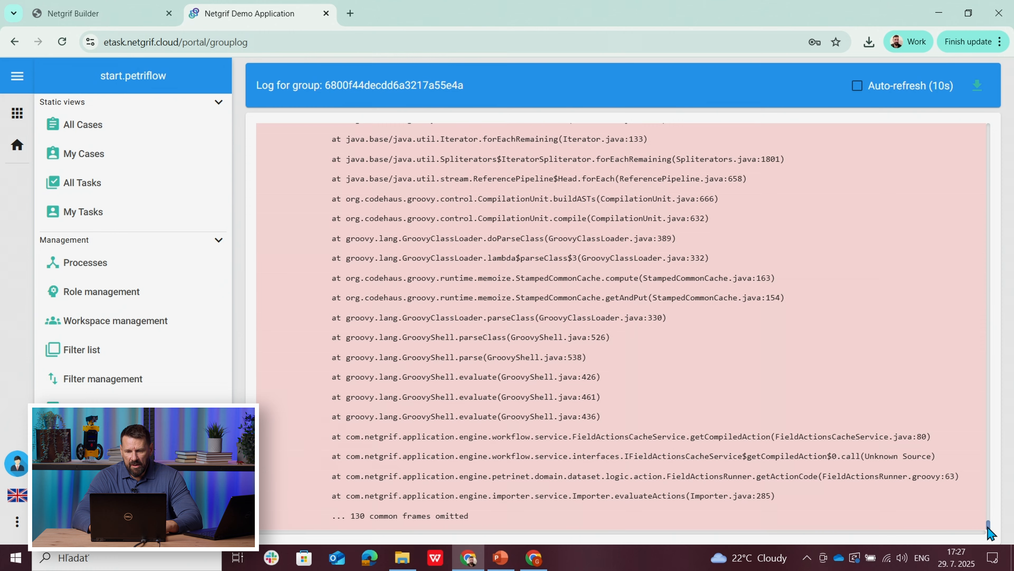
{"action": "left_click_drag", "start_coordinate": [987, 527], "coordinate": [989, 519]}
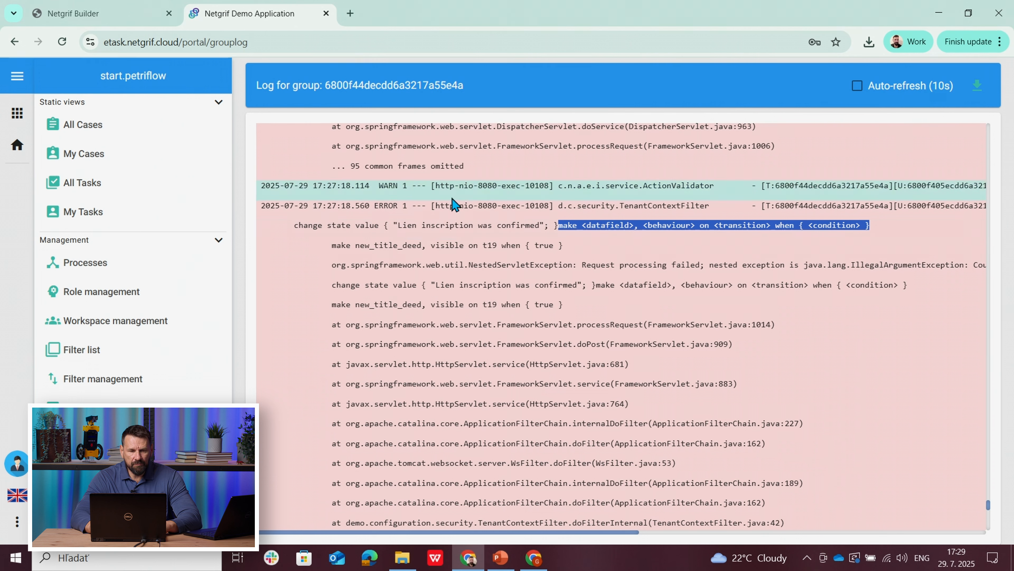
Step: Switch to Netgrif Builder and open the pre-phase Finish event action of the Confirm lien inscription task
{"action": "left_click", "coordinate": [85, 16]}
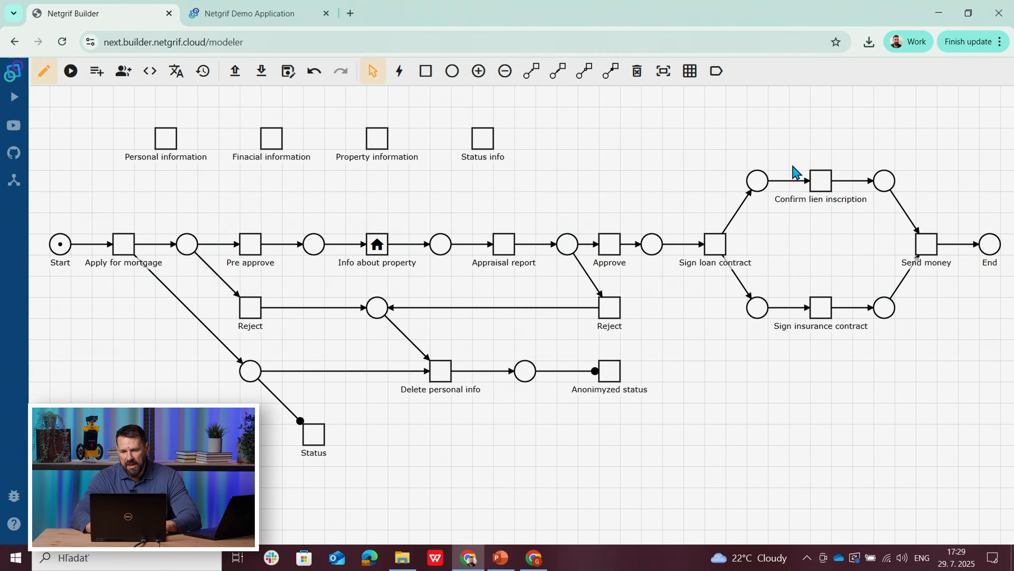
{"action": "right_click", "coordinate": [818, 181]}
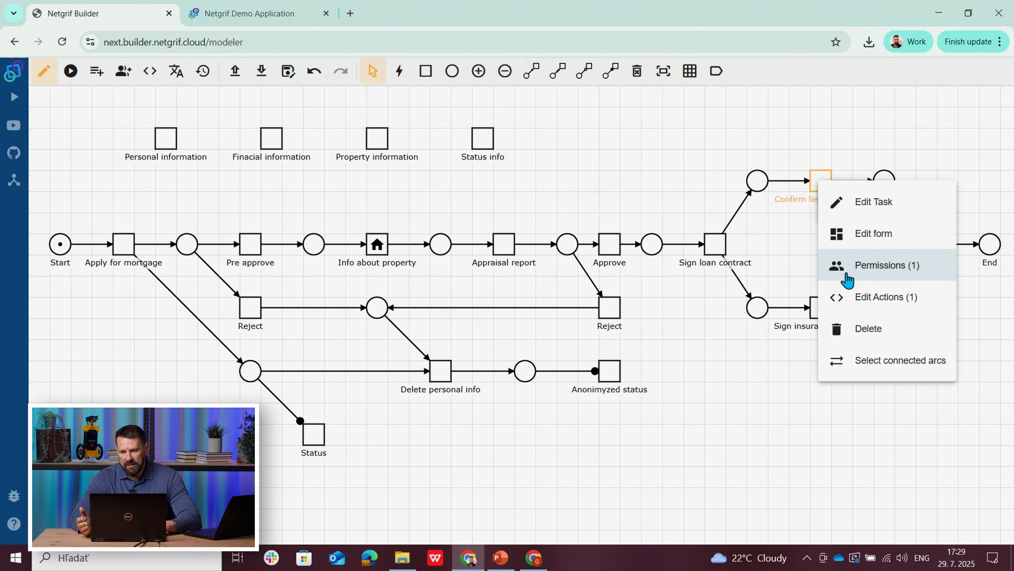
{"action": "left_click", "coordinate": [853, 299]}
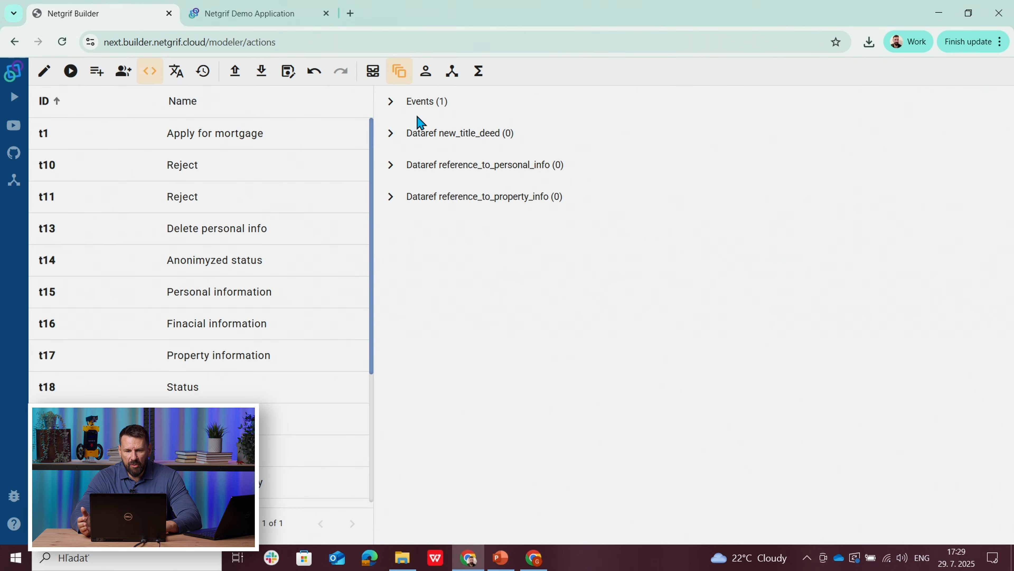
{"action": "left_click", "coordinate": [386, 112]}
{"action": "left_click", "coordinate": [401, 165]}
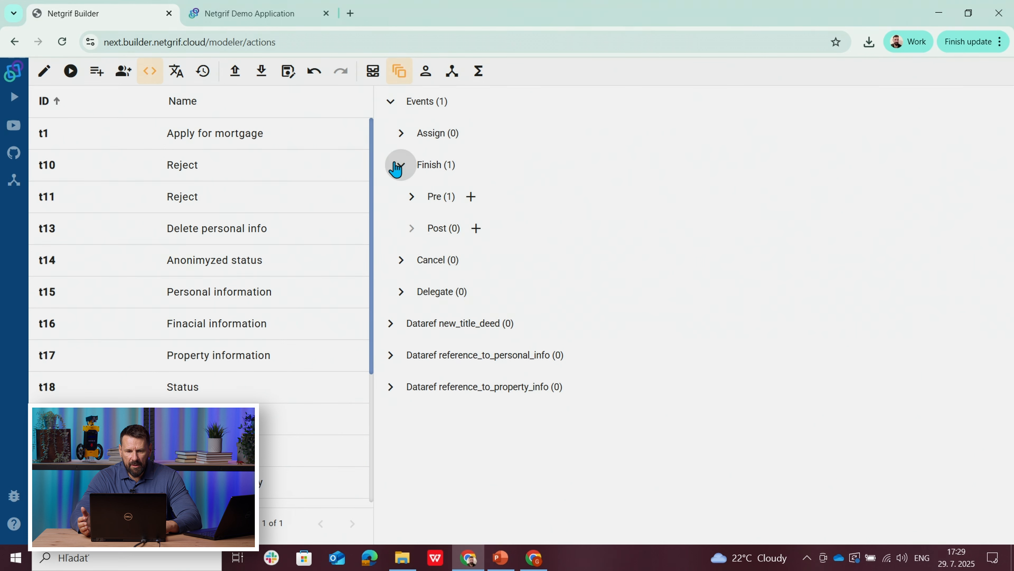
{"action": "left_click", "coordinate": [410, 197]}
{"action": "left_click", "coordinate": [487, 234]}
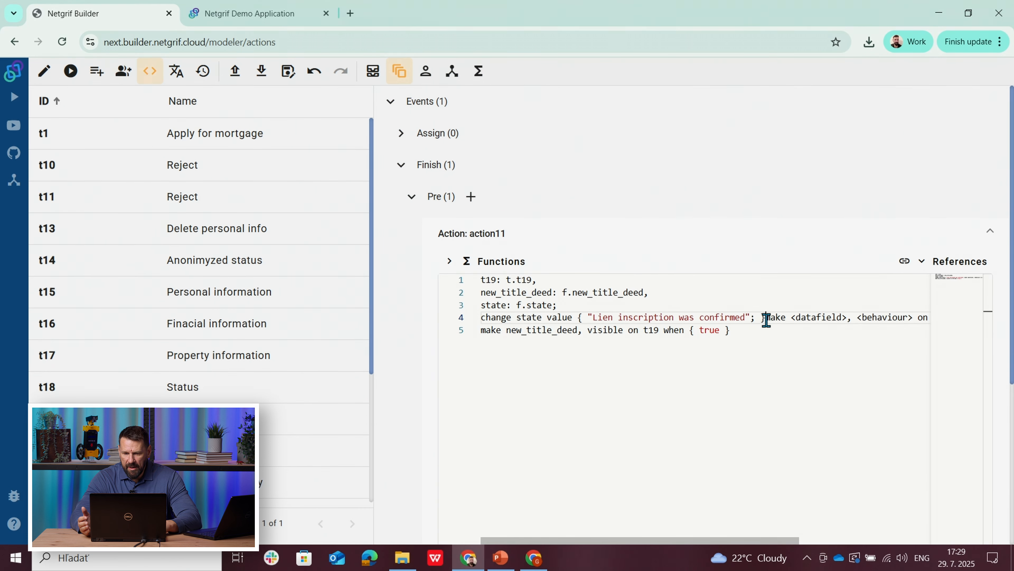
Step: Delete the leftover template "make <datafield>, <behaviour> on <transition> when { <condition> }" from line 4 of the action code
{"action": "left_click_drag", "start_coordinate": [766, 319], "coordinate": [793, 326]}
{"action": "left_click_drag", "start_coordinate": [907, 328], "coordinate": [947, 318]}
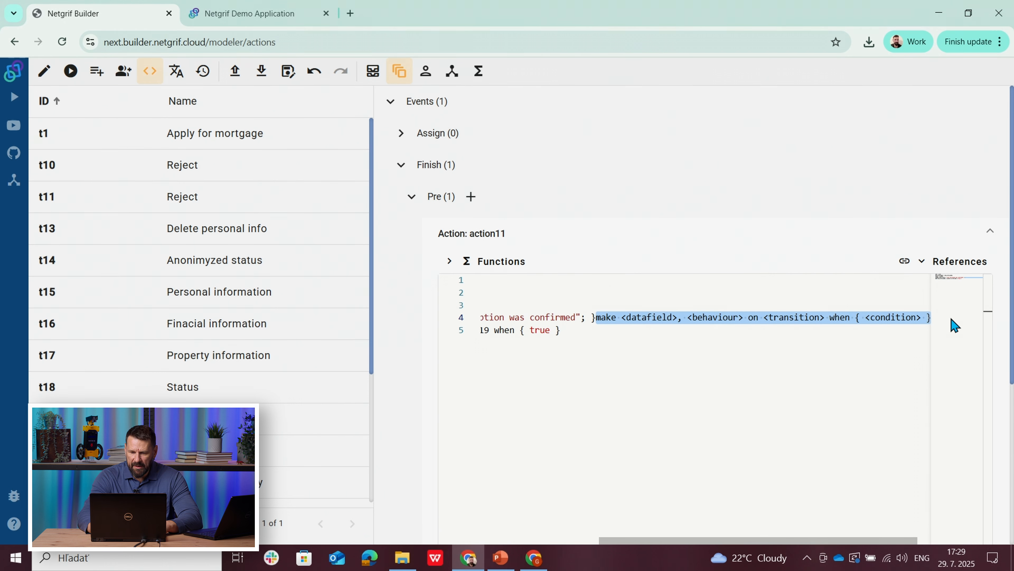
{"action": "key", "text": "BackSpace"}
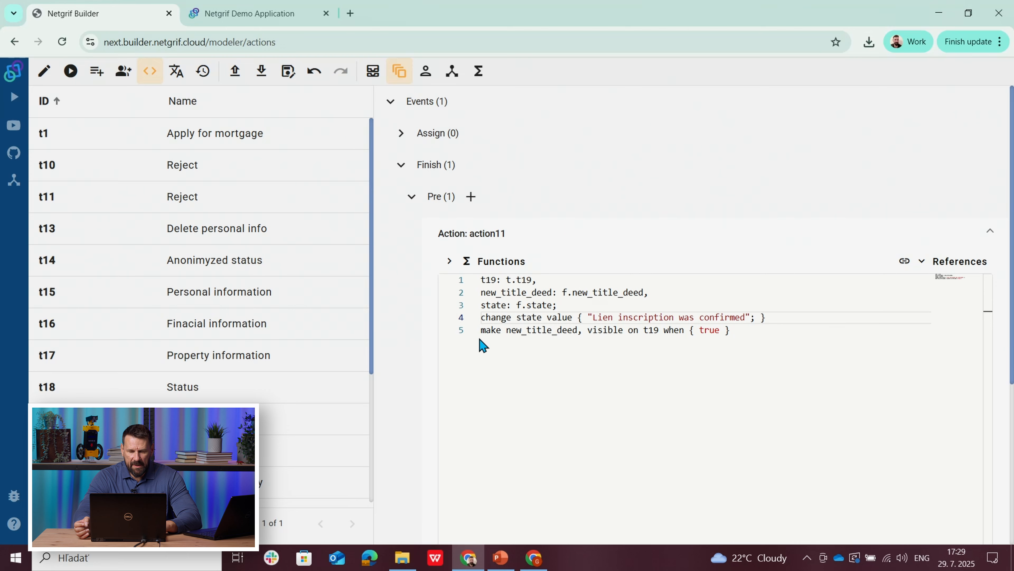
Step: Export the corrected mortgage process as XML and go to the process list in the Netgrif Demo Application
{"action": "left_click", "coordinate": [44, 73]}
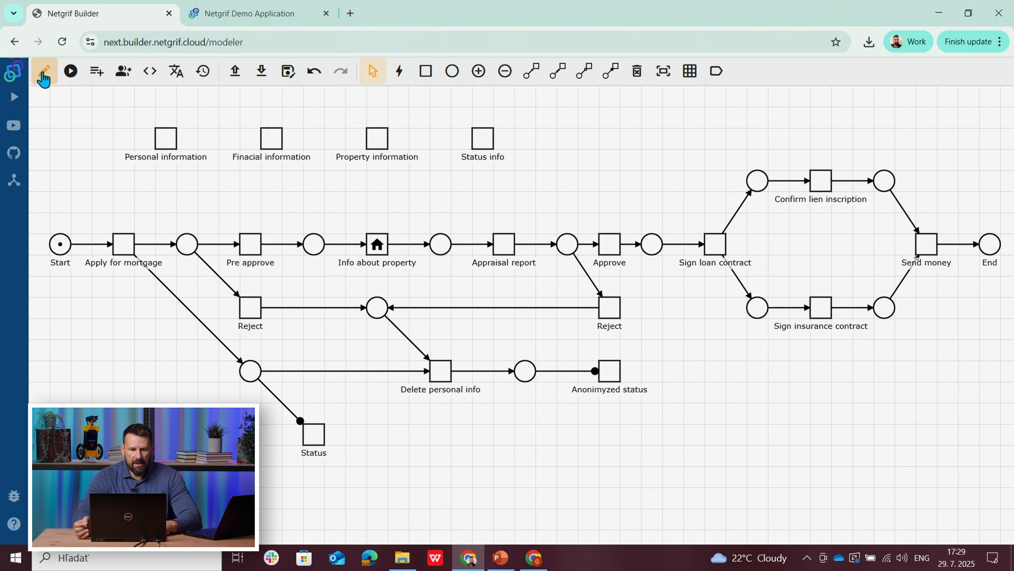
{"action": "left_click", "coordinate": [261, 78]}
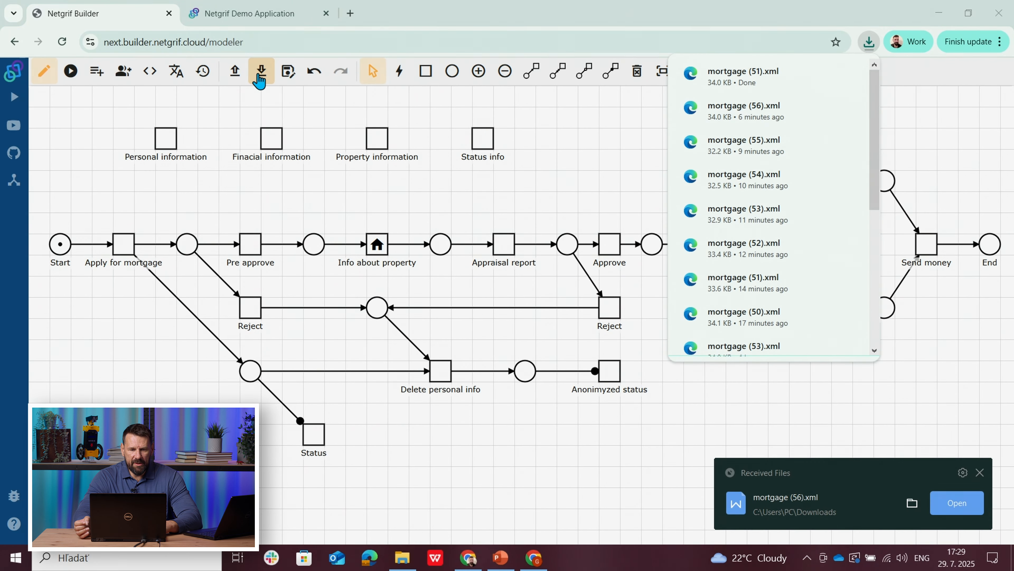
{"action": "left_click", "coordinate": [249, 14]}
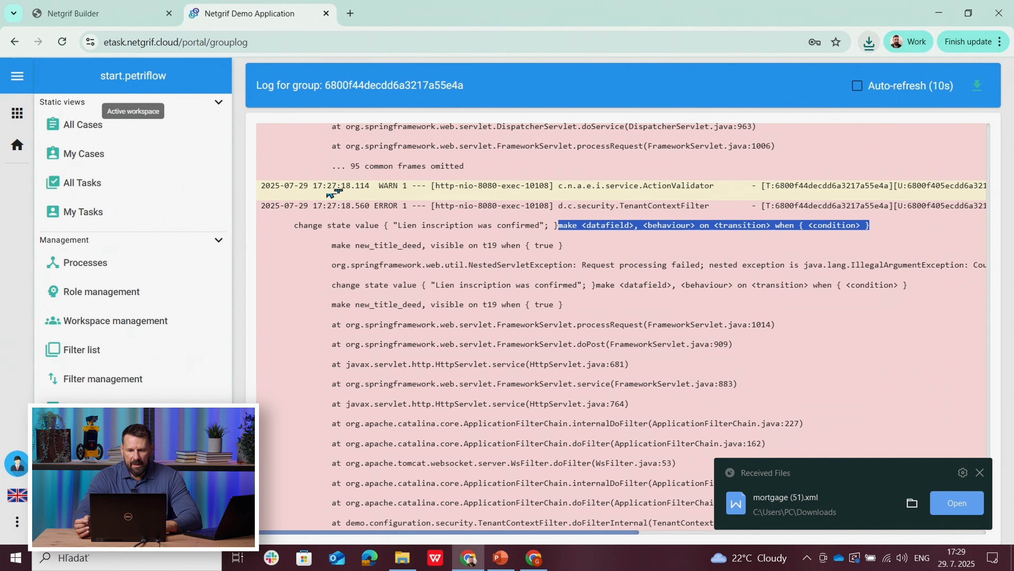
{"action": "left_click", "coordinate": [100, 263]}
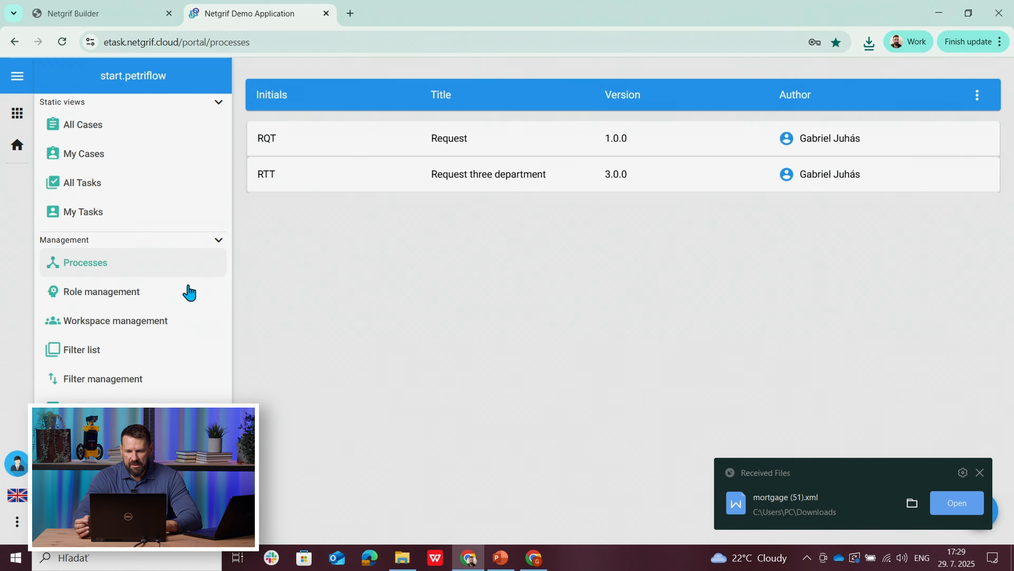
{"action": "left_click", "coordinate": [980, 473]}
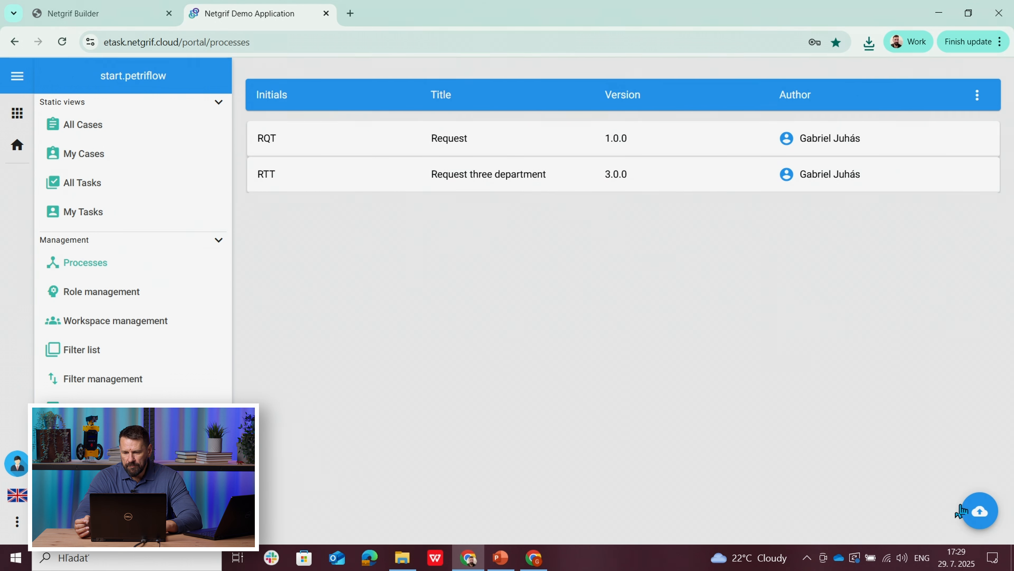
{"action": "left_click", "coordinate": [85, 409]}
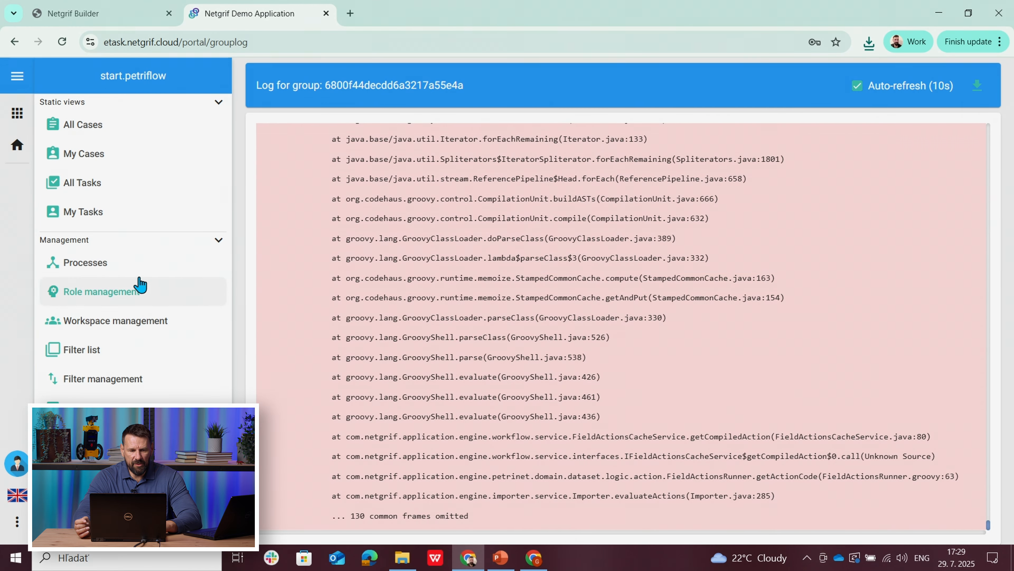
{"action": "left_click", "coordinate": [86, 263]}
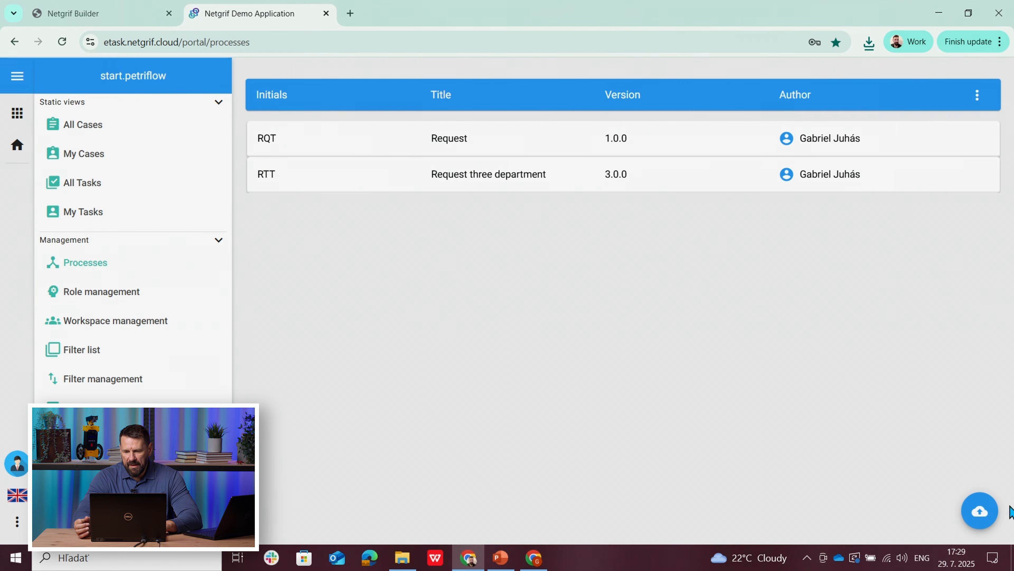
Step: Upload the process file mortgage (51).xml as a Major release and close the upload form
{"action": "left_click", "coordinate": [987, 514]}
{"action": "left_click", "coordinate": [807, 193]}
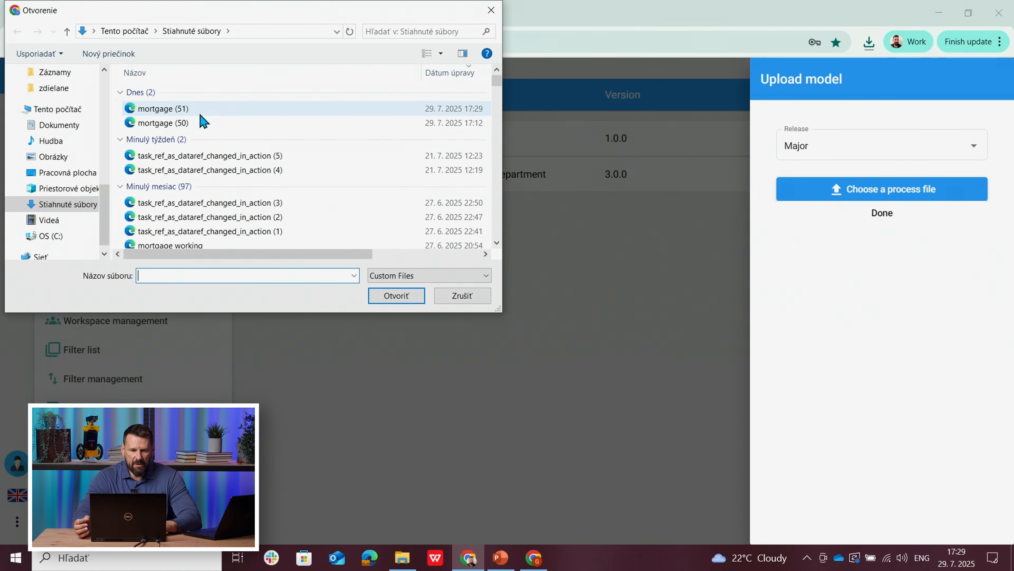
{"action": "left_click", "coordinate": [187, 114]}
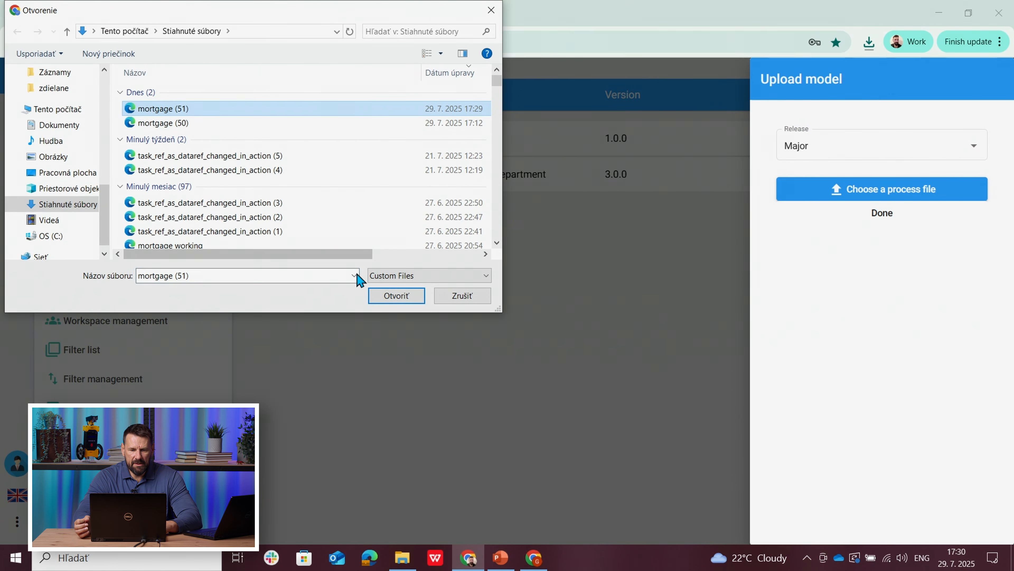
{"action": "left_click", "coordinate": [386, 297]}
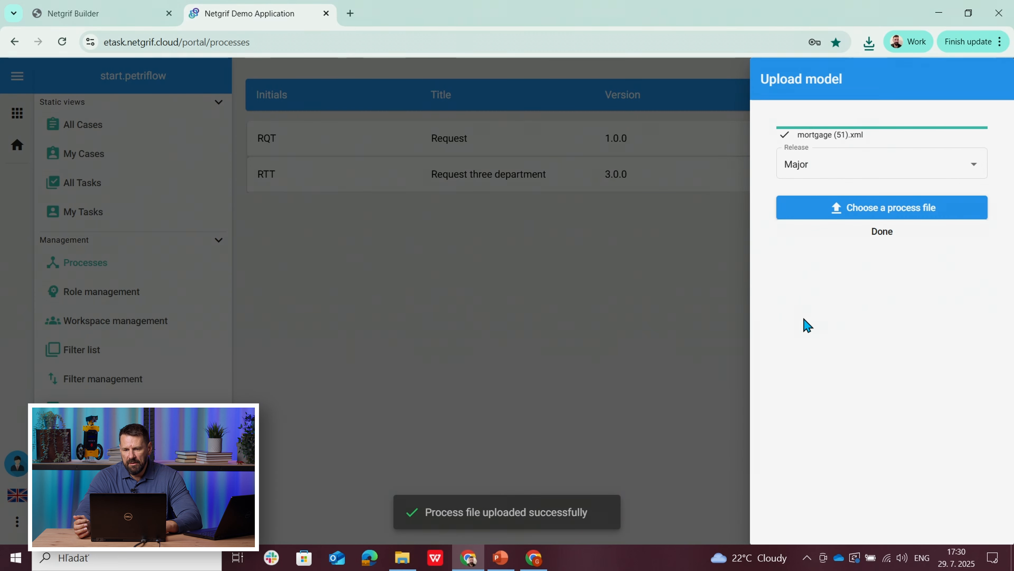
{"action": "left_click", "coordinate": [881, 237]}
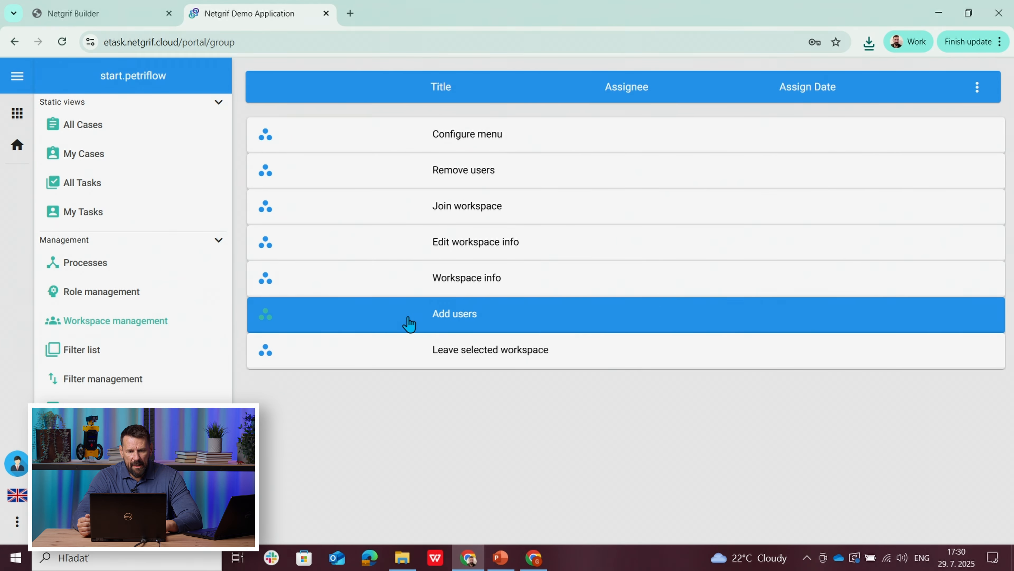
Step: Open the Add users task in workspace management and invite the first test user by entering their e-mail address
{"action": "left_click", "coordinate": [464, 319]}
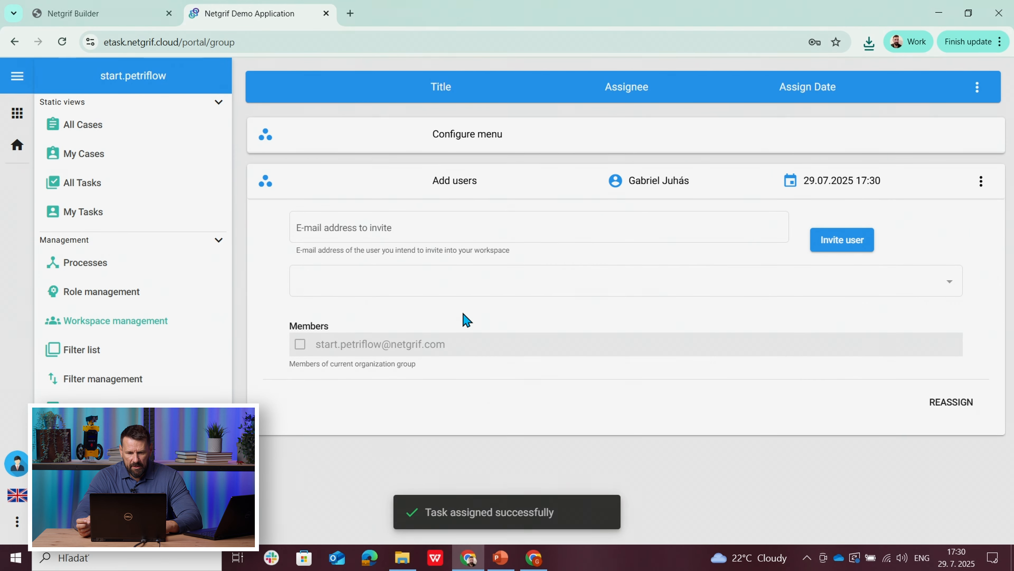
{"action": "left_click", "coordinate": [326, 226]}
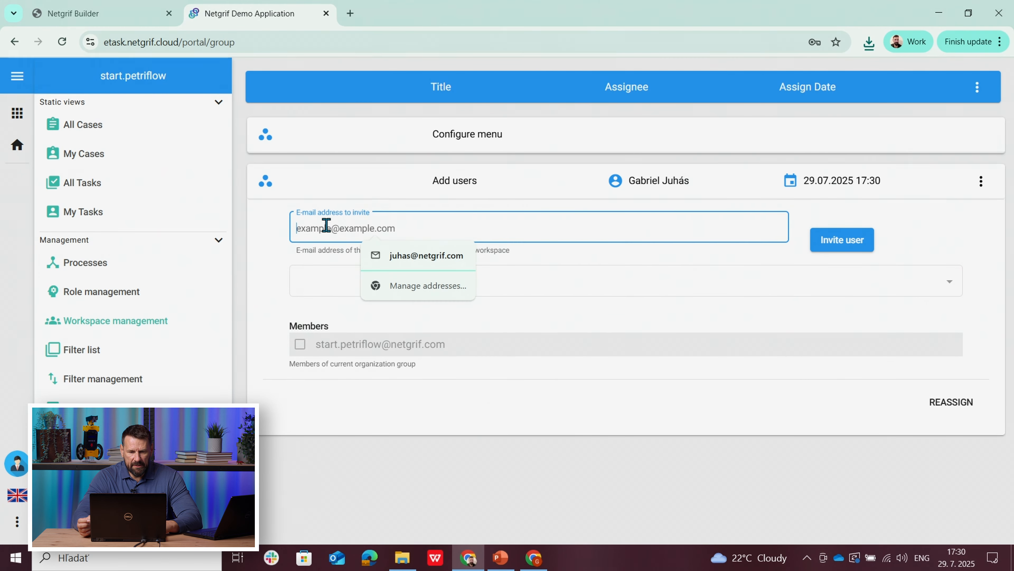
{"action": "type", "text": "x"}
{"action": "key", "text": "BackSpace"}
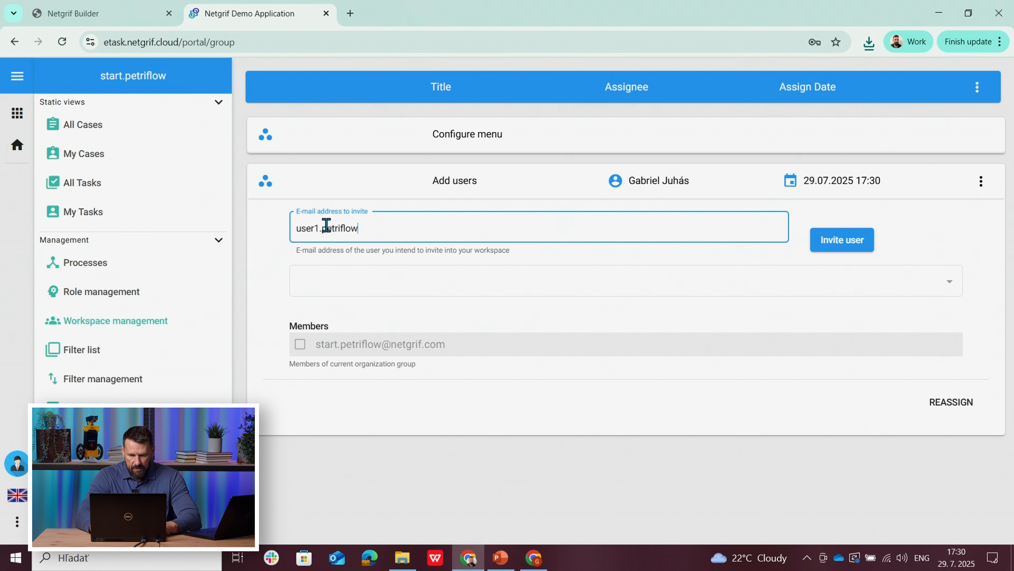
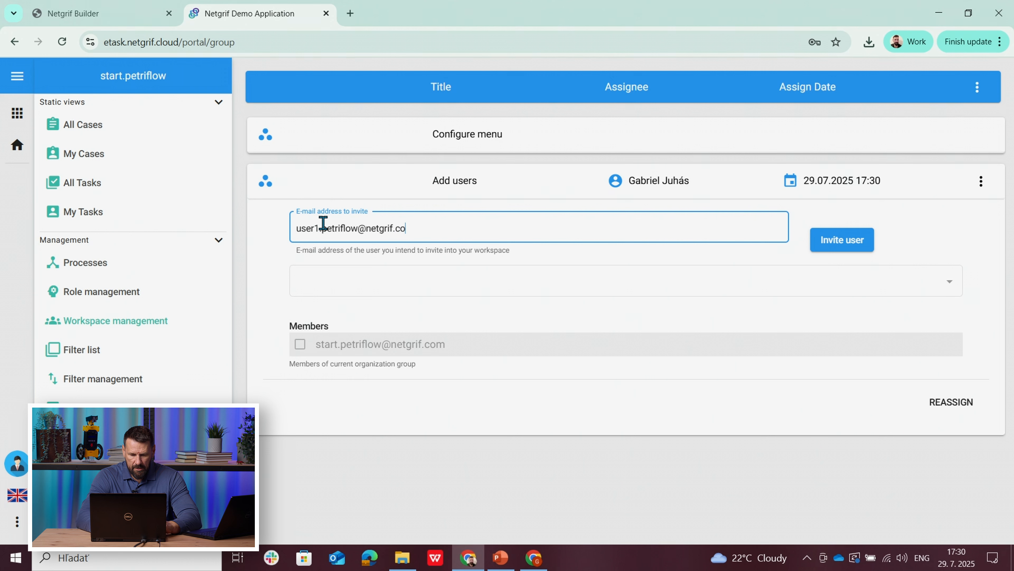
{"action": "left_click", "coordinate": [837, 245]}
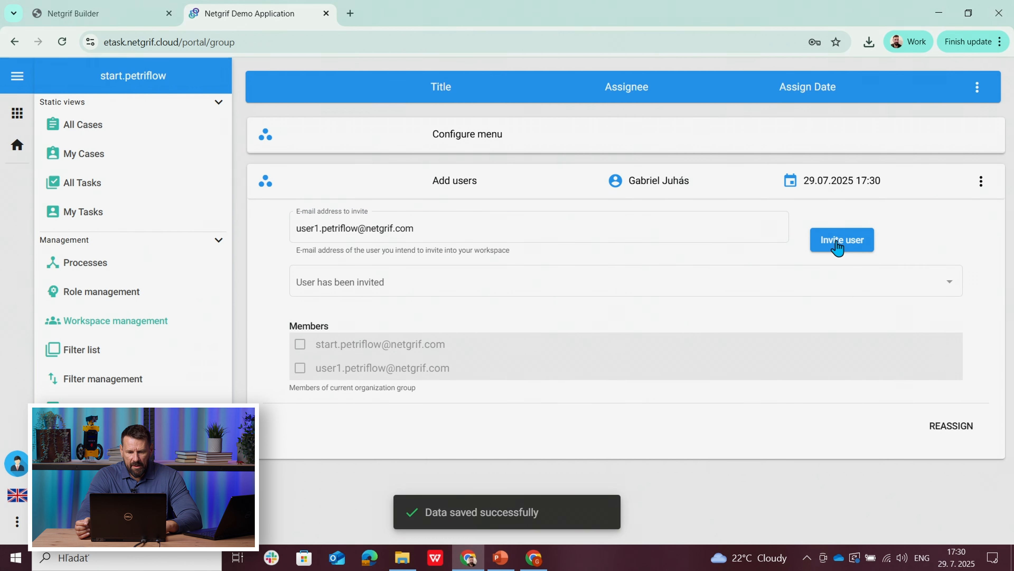
Step: Log in as the invited user in the second browser window with the prefilled credentials and switch the active workspace to start.petriflow
{"action": "left_click", "coordinate": [540, 560]}
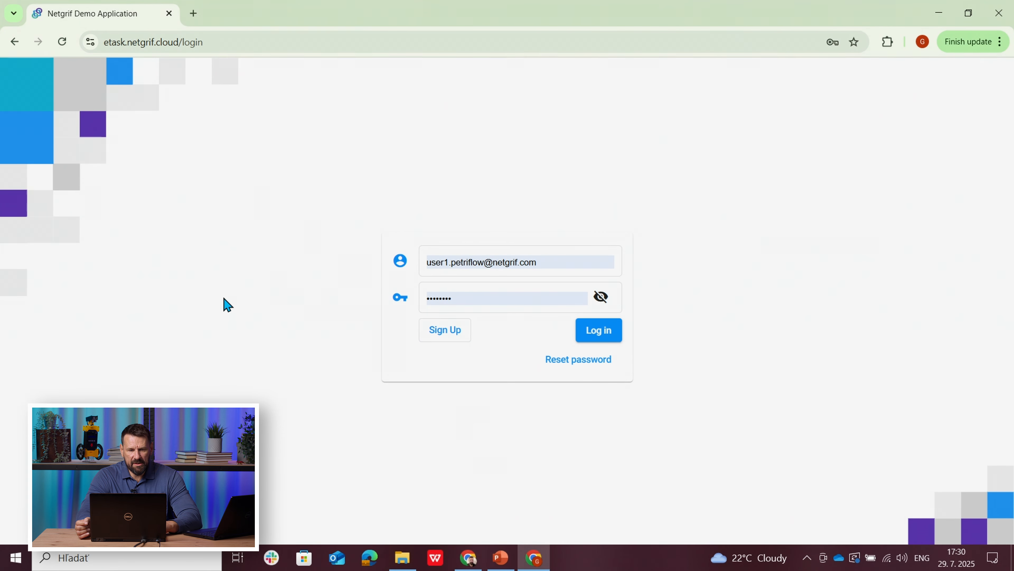
{"action": "left_click", "coordinate": [600, 340]}
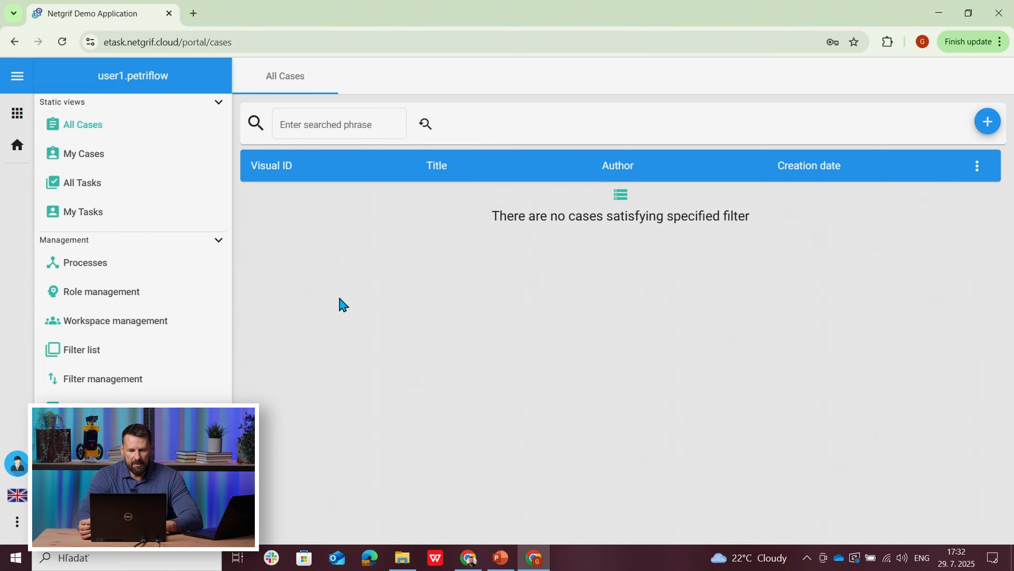
{"action": "left_click", "coordinate": [468, 558]}
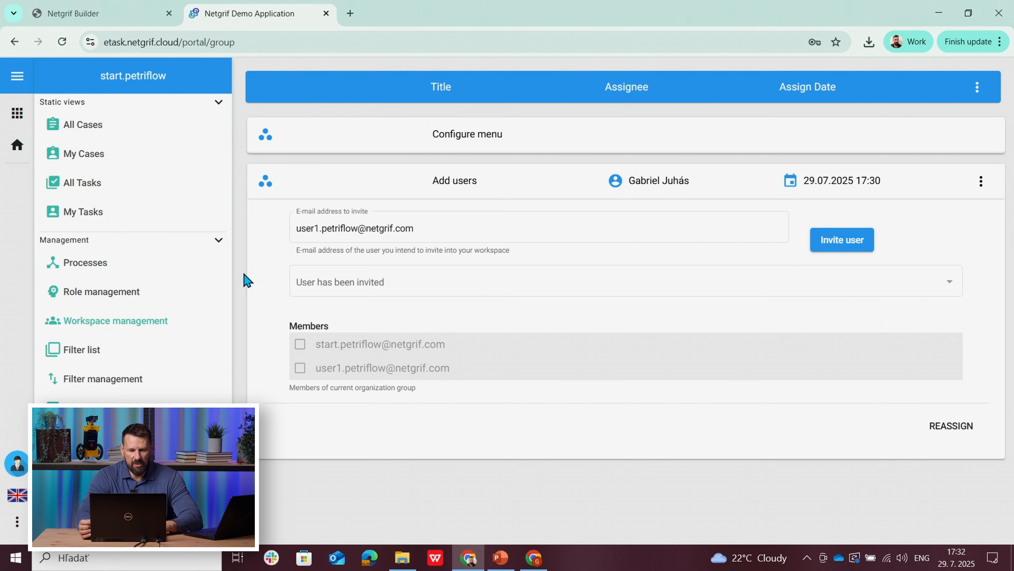
{"action": "left_click", "coordinate": [535, 559]}
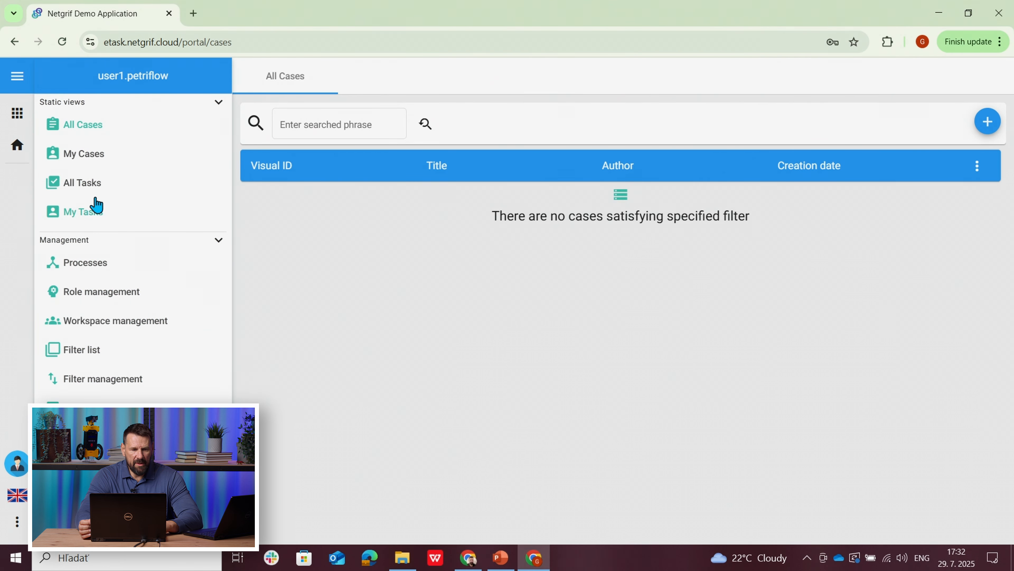
{"action": "left_click", "coordinate": [18, 116]}
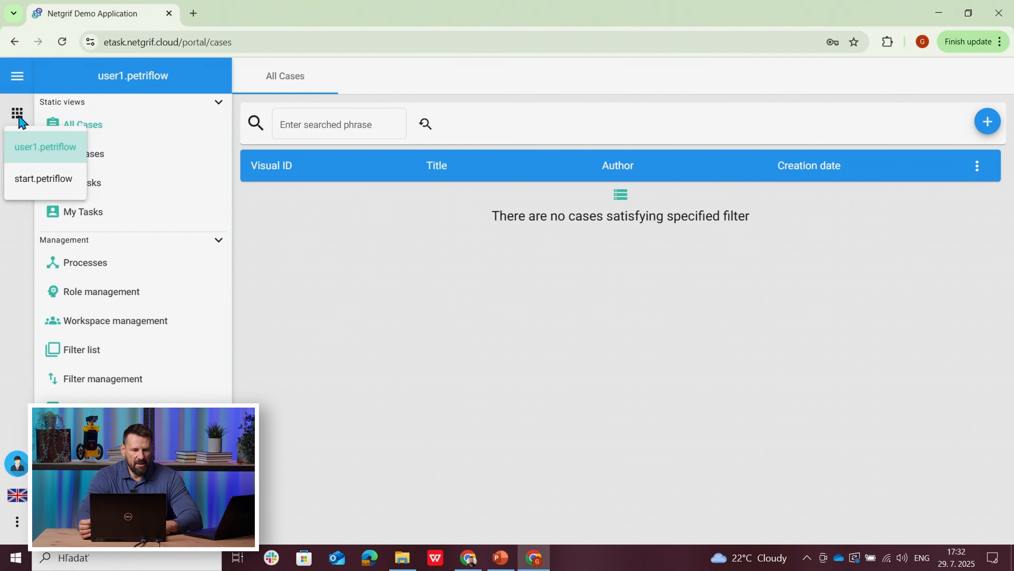
{"action": "left_click", "coordinate": [27, 188]}
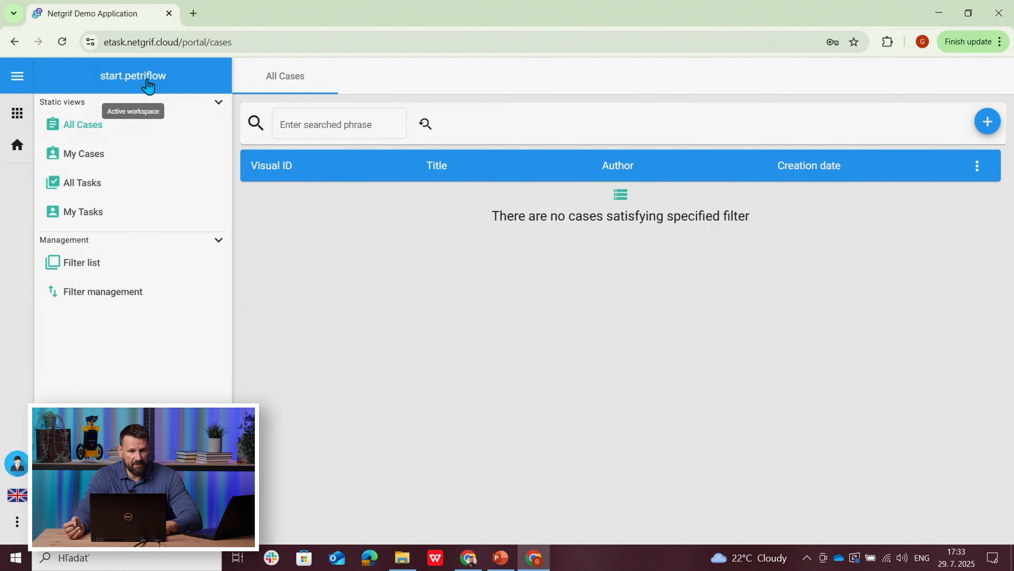
Step: Create a new case of the Mortgage process with the title My mortage
{"action": "left_click", "coordinate": [986, 127]}
{"action": "left_click", "coordinate": [863, 163]}
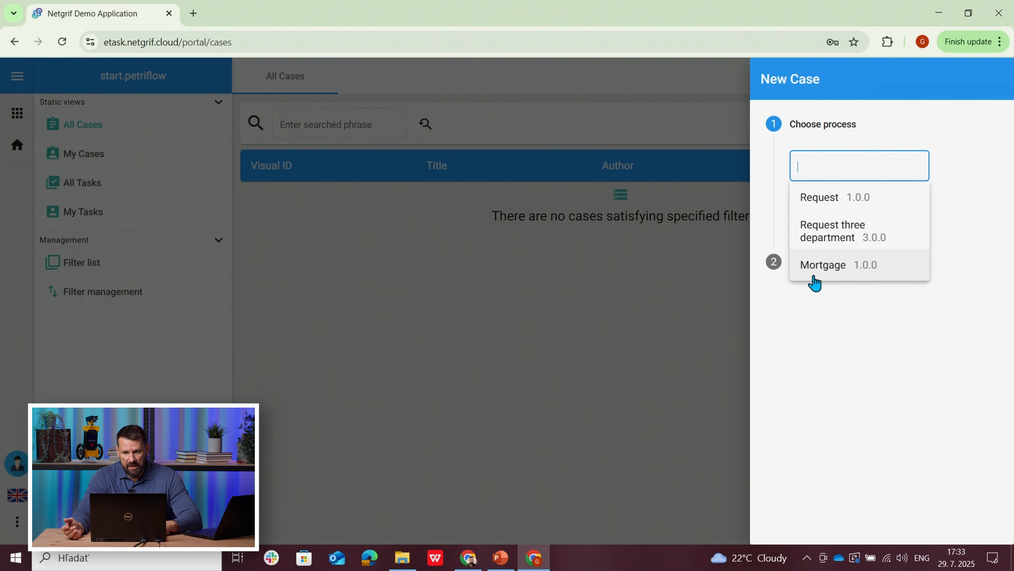
{"action": "left_click", "coordinate": [822, 275]}
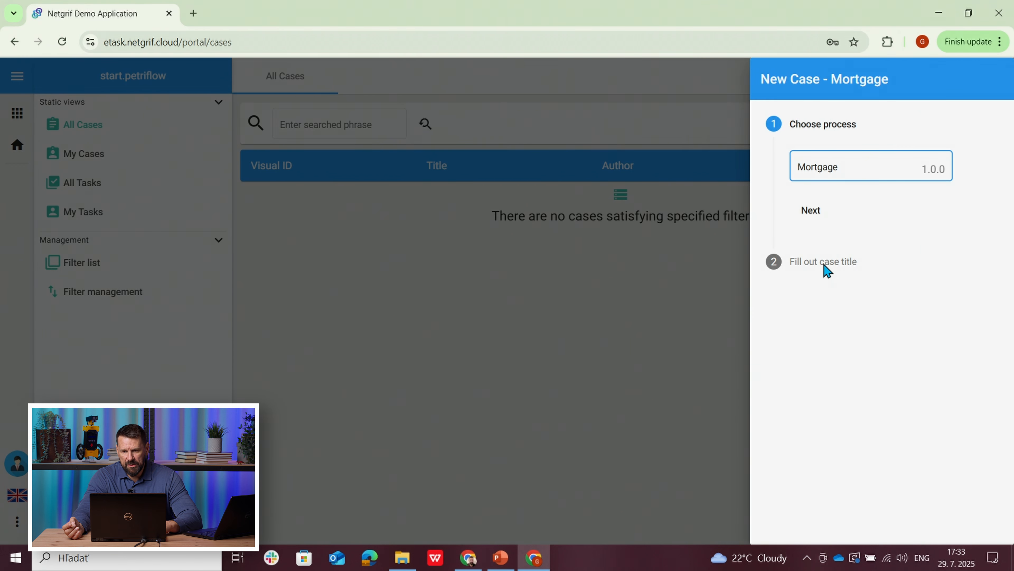
{"action": "left_click", "coordinate": [818, 219]}
{"action": "left_click_drag", "start_coordinate": [899, 215], "coordinate": [786, 234]}
{"action": "type", "text": "M"}
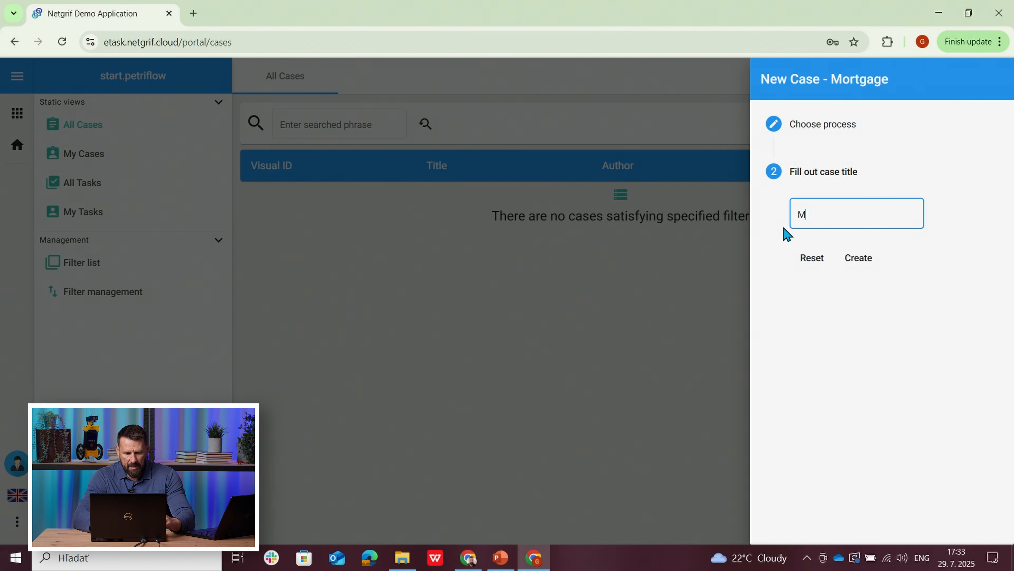
{"action": "type", "text": "z m"}
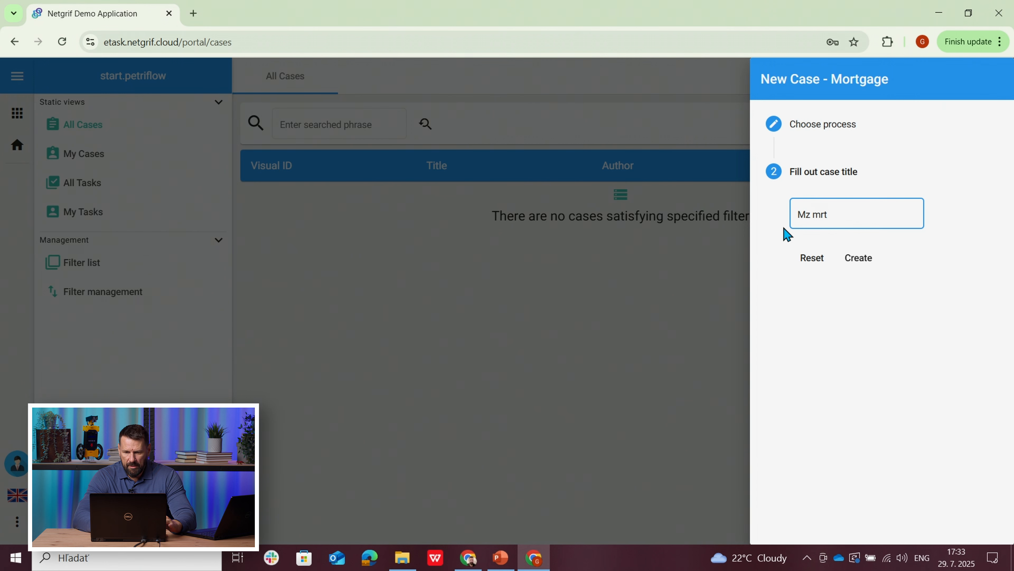
{"action": "type", "text": "ortage"}
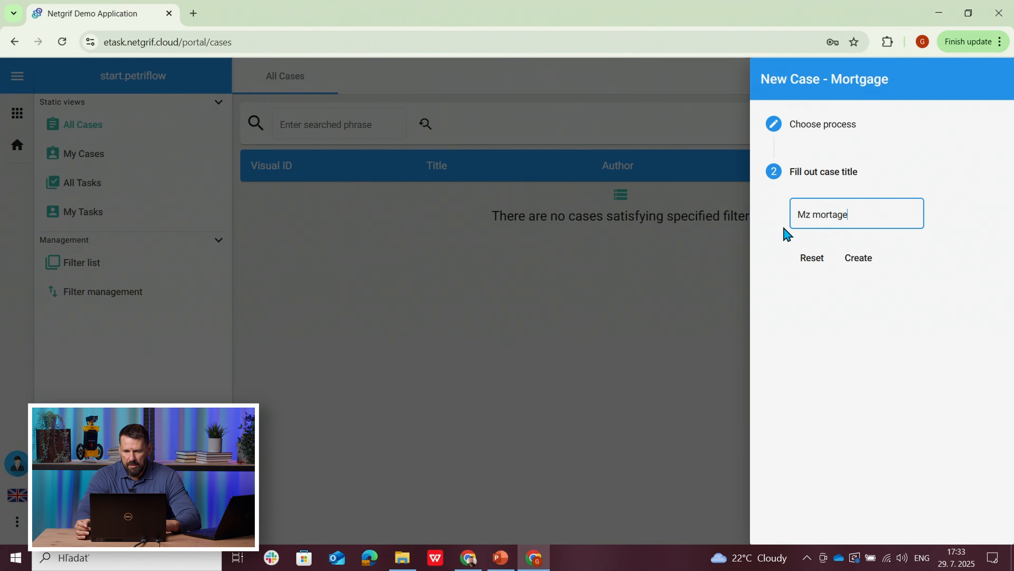
{"action": "left_click", "coordinate": [808, 217]}
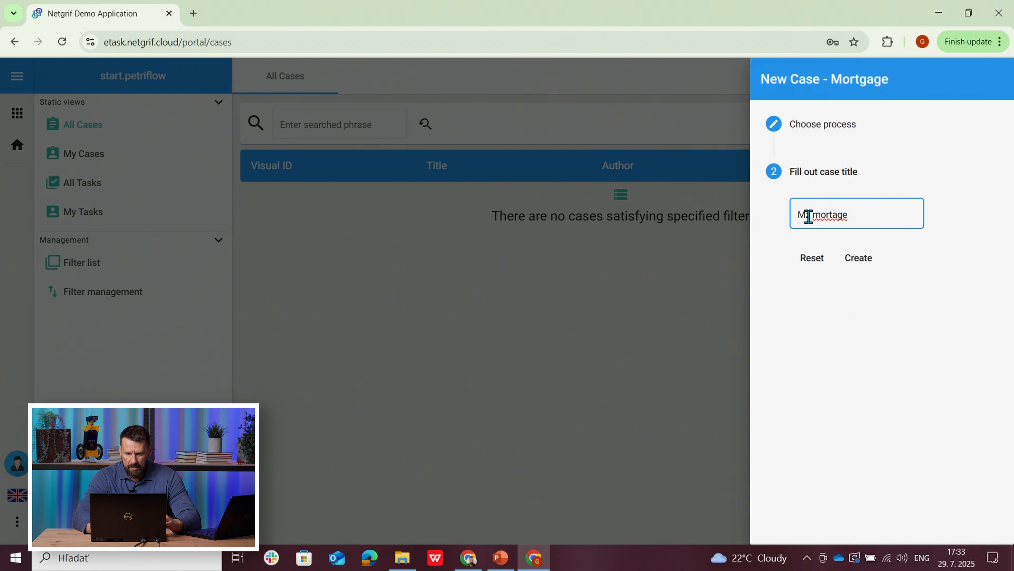
{"action": "key", "text": "BackSpace"}
{"action": "type", "text": "y"}
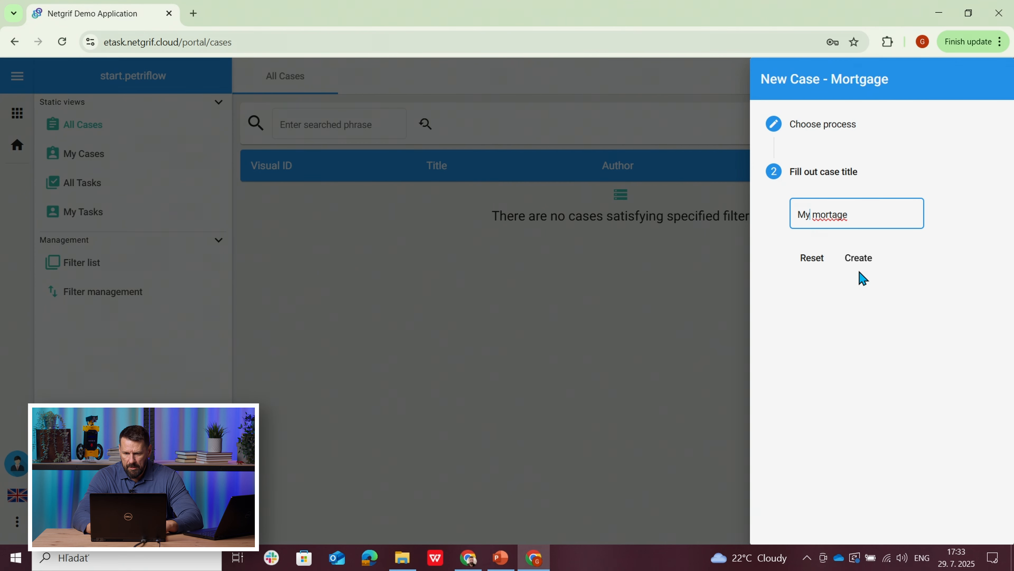
{"action": "left_click", "coordinate": [858, 264]}
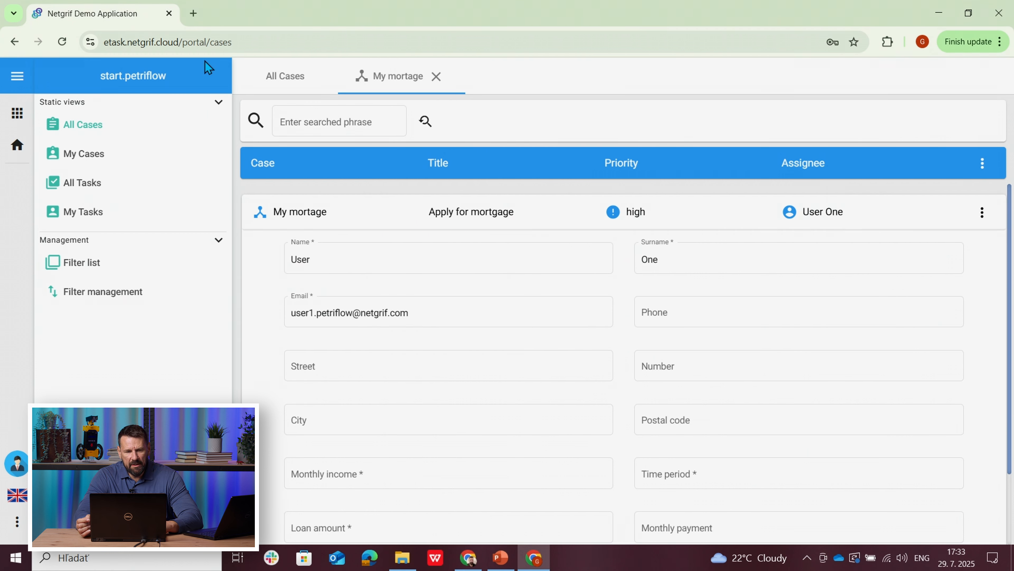
Step: Open Netgrif Builder in a new browser tab, discard the previous work and import the mortgage process file
{"action": "left_click", "coordinate": [193, 13]}
{"action": "type", "text": "nex"}
{"action": "key", "text": "Return"}
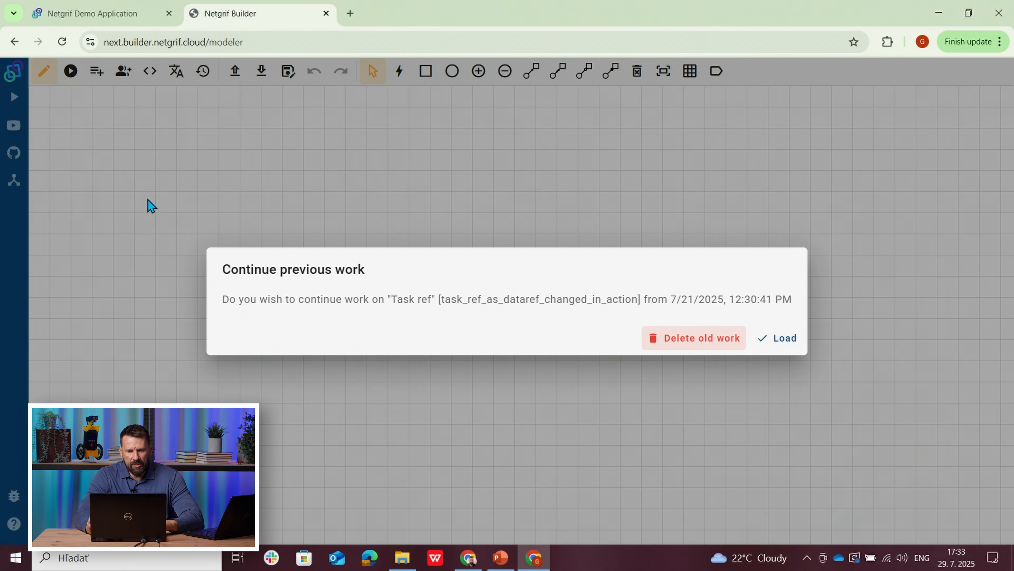
{"action": "left_click", "coordinate": [687, 343]}
{"action": "left_click", "coordinate": [235, 74]}
{"action": "left_click", "coordinate": [173, 111]}
{"action": "left_click", "coordinate": [388, 298]}
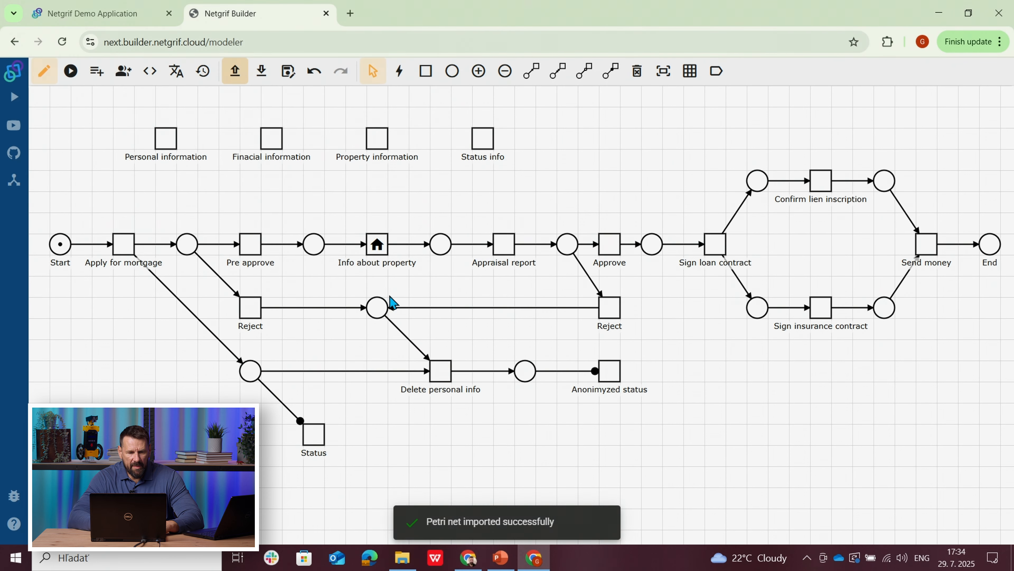
Step: Inspect the Apply for mortgage task's settings and compare them with the task form in the Netgrif Demo Application
{"action": "right_click", "coordinate": [126, 259]}
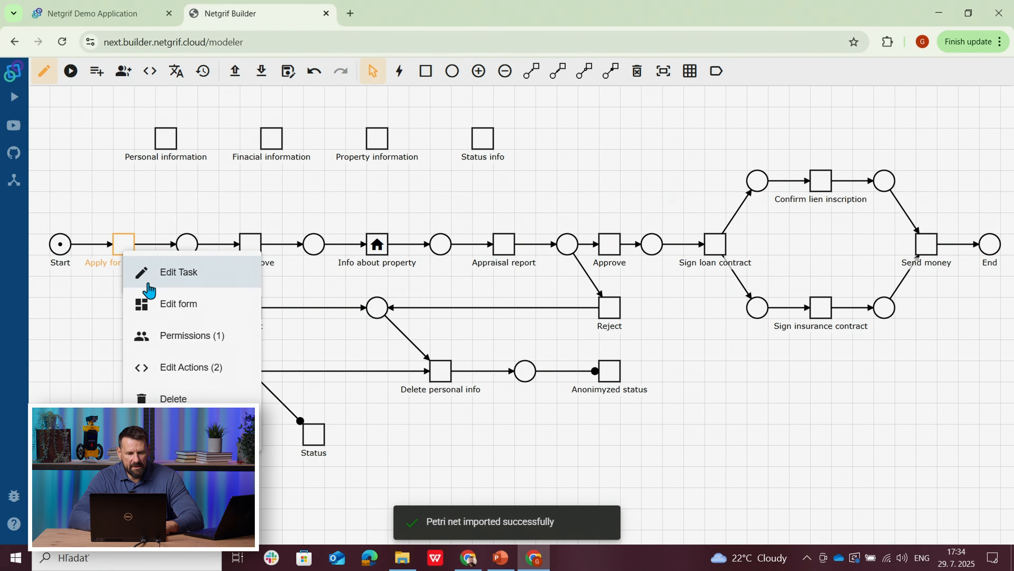
{"action": "left_click", "coordinate": [173, 278]}
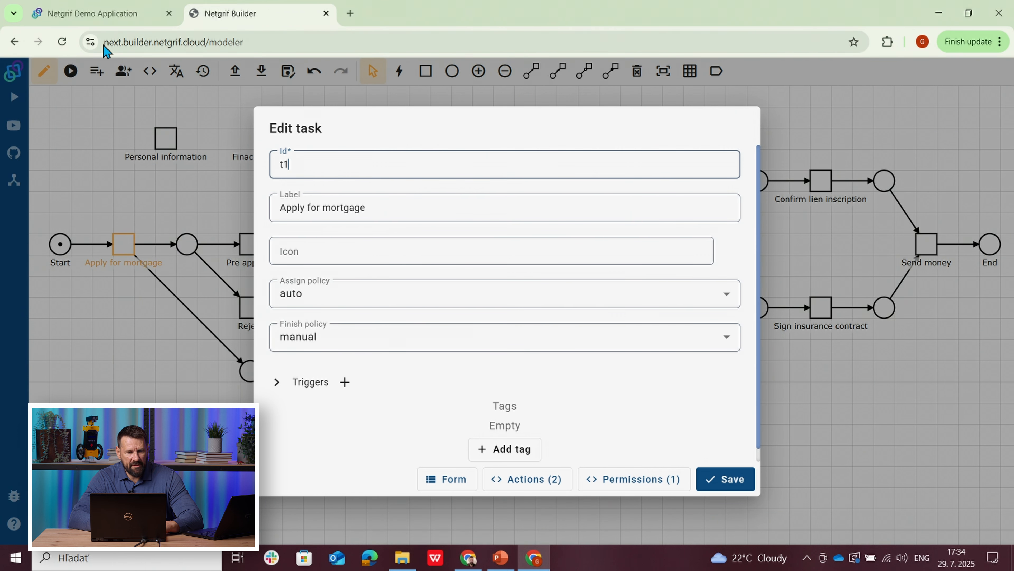
{"action": "left_click", "coordinate": [87, 17]}
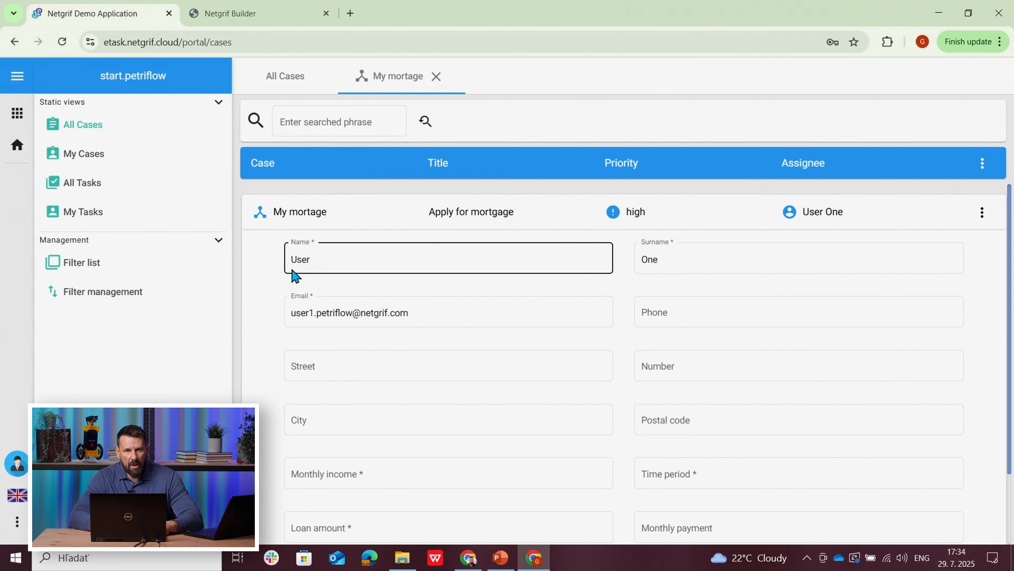
{"action": "left_click", "coordinate": [223, 18]}
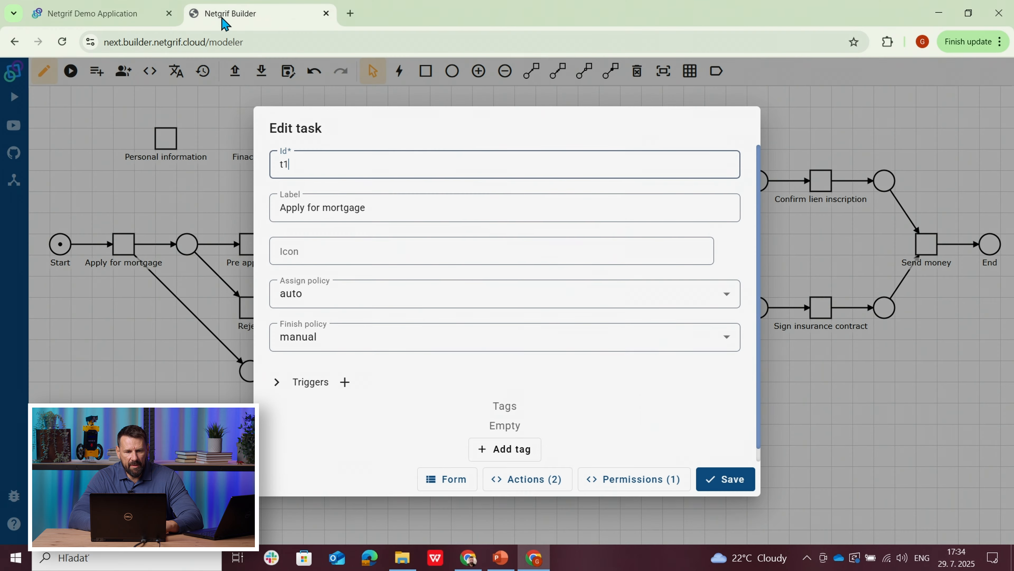
{"action": "left_click", "coordinate": [150, 186]}
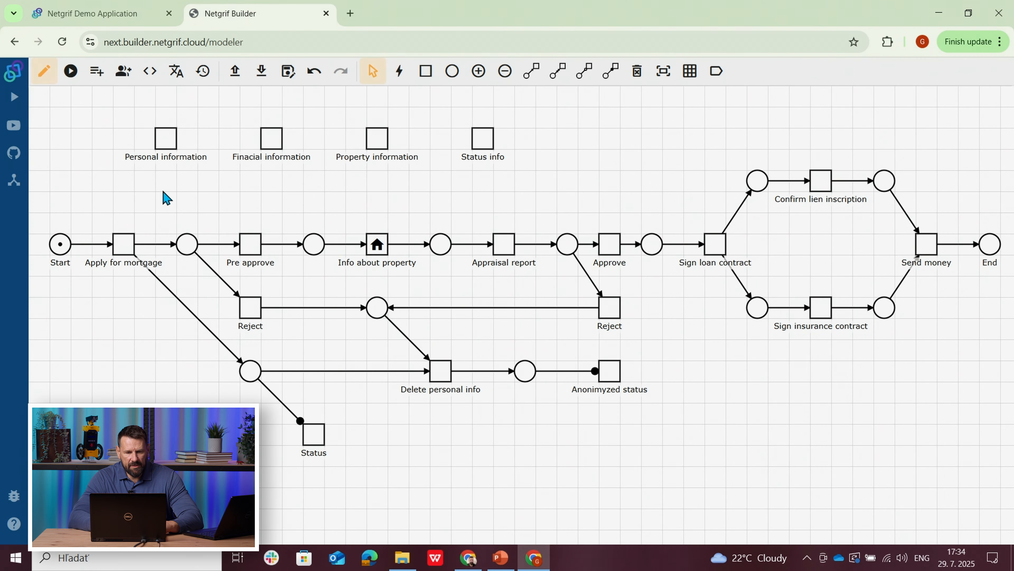
Step: Examine the code of the action that runs after a mortgage case is created
{"action": "right_click", "coordinate": [172, 200]}
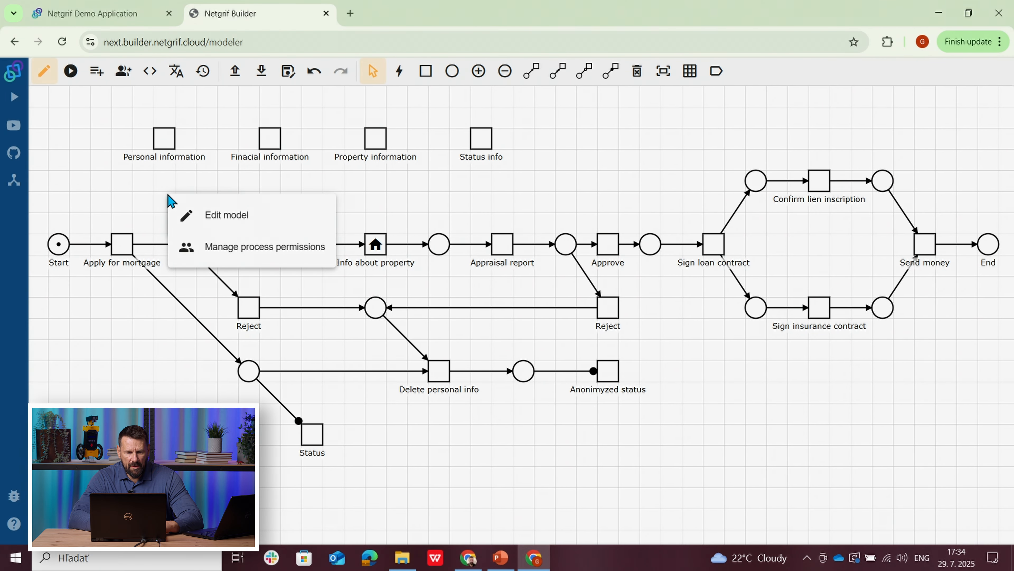
{"action": "left_click", "coordinate": [148, 69]}
{"action": "left_click", "coordinate": [452, 71]}
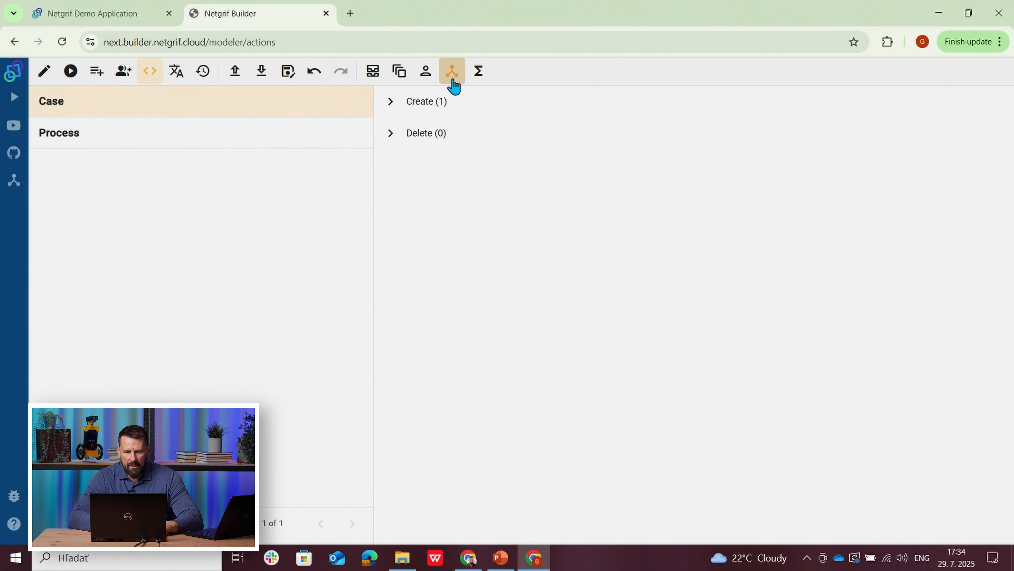
{"action": "left_click", "coordinate": [387, 104]}
{"action": "left_click", "coordinate": [399, 165]}
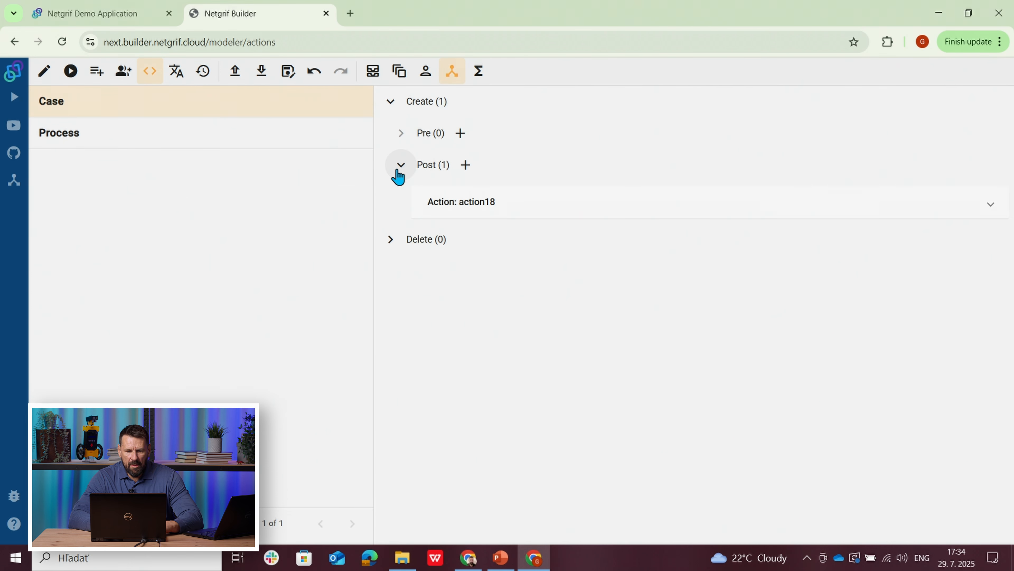
{"action": "left_click", "coordinate": [499, 205]}
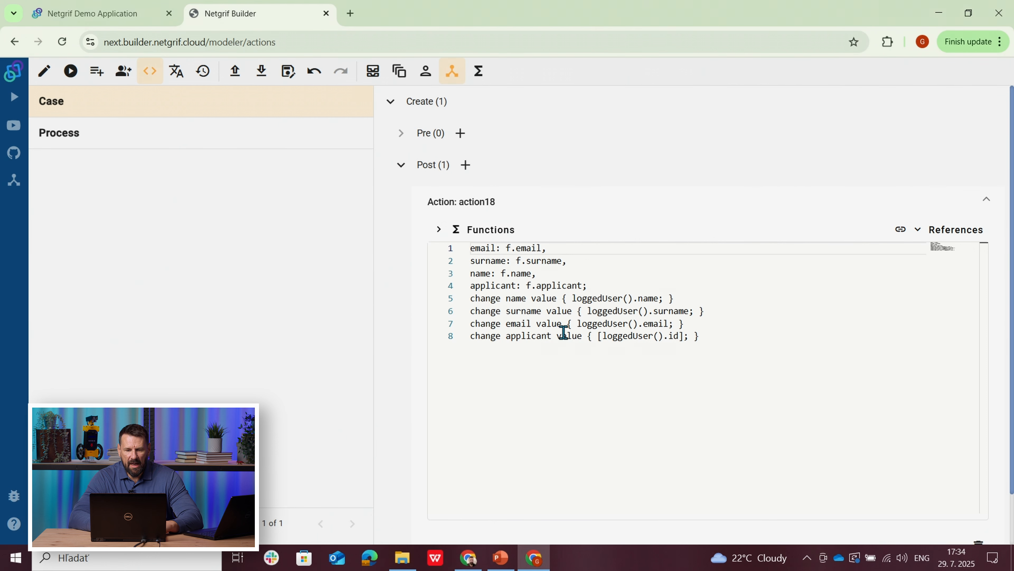
Step: Review the Apply for mortgage form in the Netgrif Demo Application, and check All Cases in the workspace owner's browser window
{"action": "left_click", "coordinate": [85, 16]}
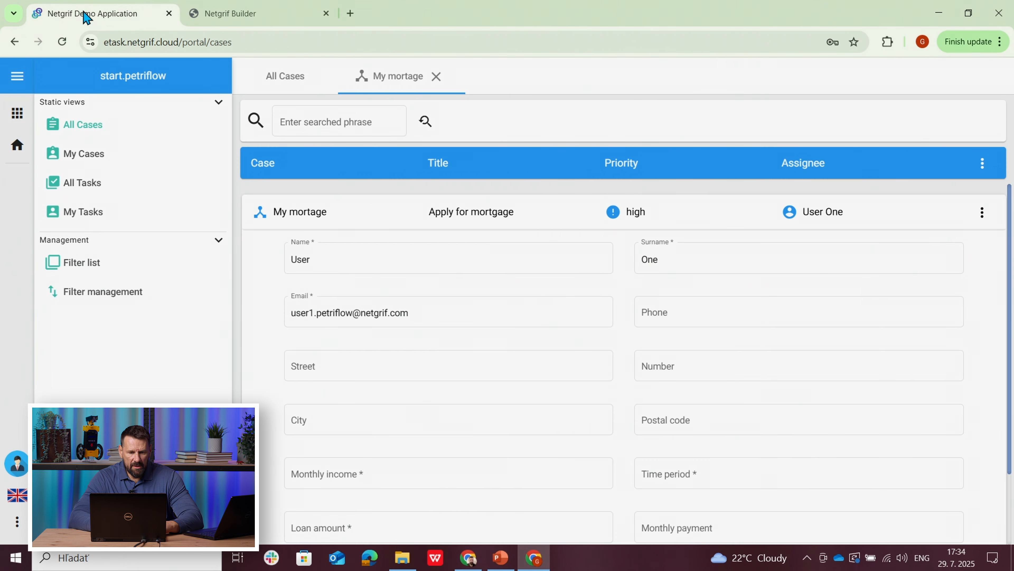
{"action": "left_click", "coordinate": [292, 261]}
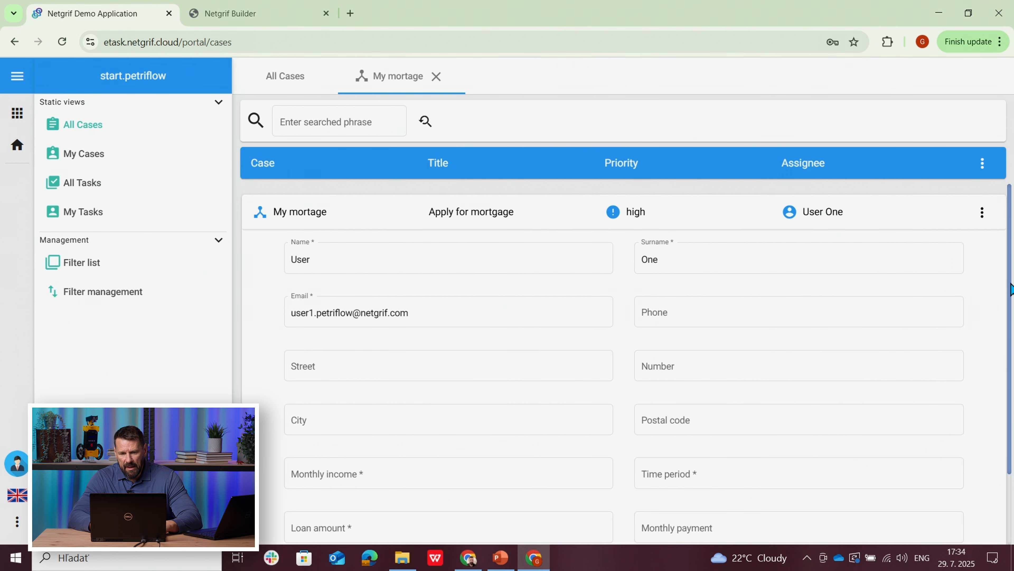
{"action": "left_click_drag", "start_coordinate": [1011, 288], "coordinate": [1013, 364]}
{"action": "left_click", "coordinate": [365, 385]}
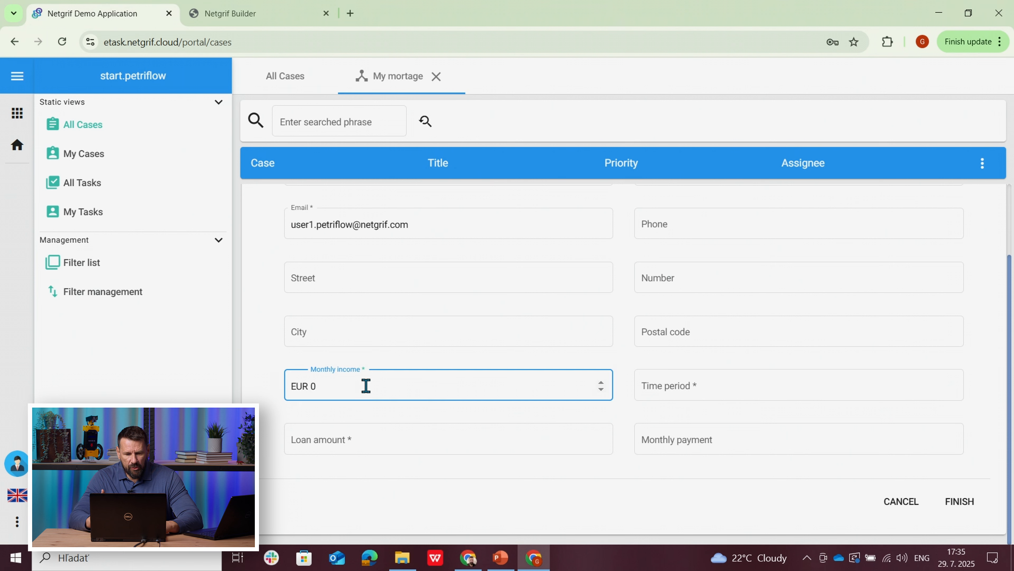
{"action": "left_click", "coordinate": [469, 559]}
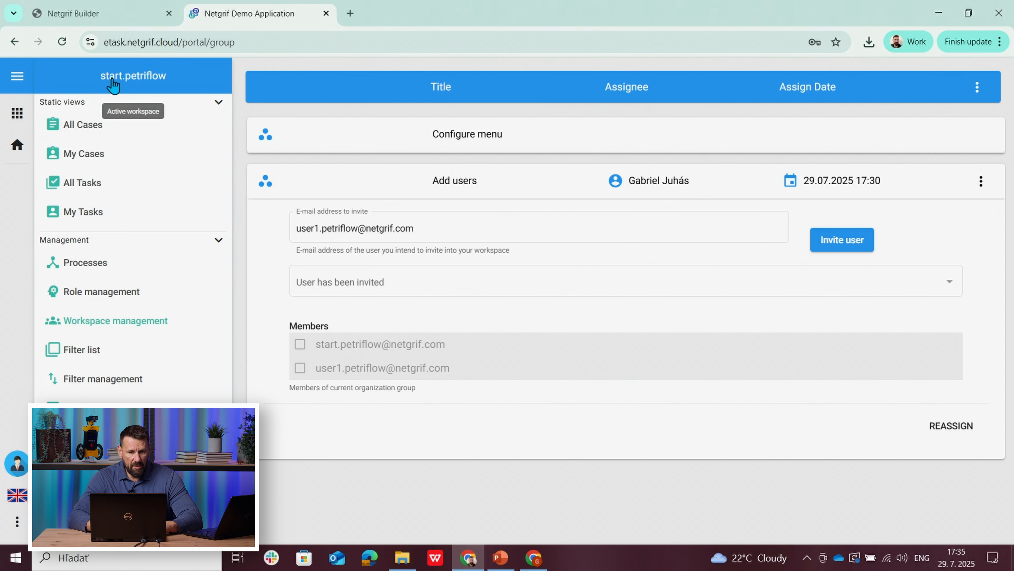
{"action": "left_click", "coordinate": [83, 131]}
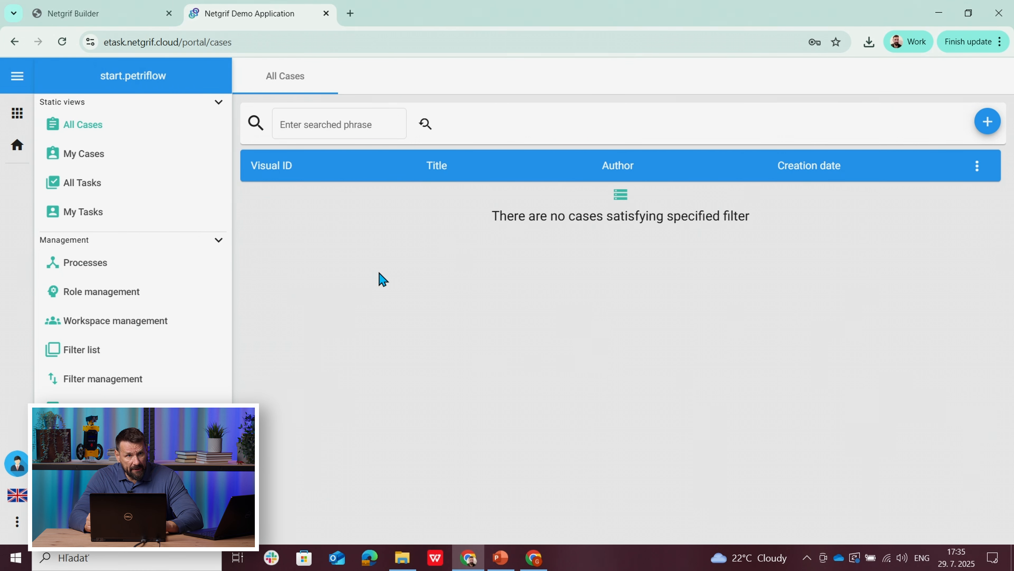
Step: Review the mortgage process's role and user list permissions in Netgrif Builder
{"action": "left_click", "coordinate": [82, 15]}
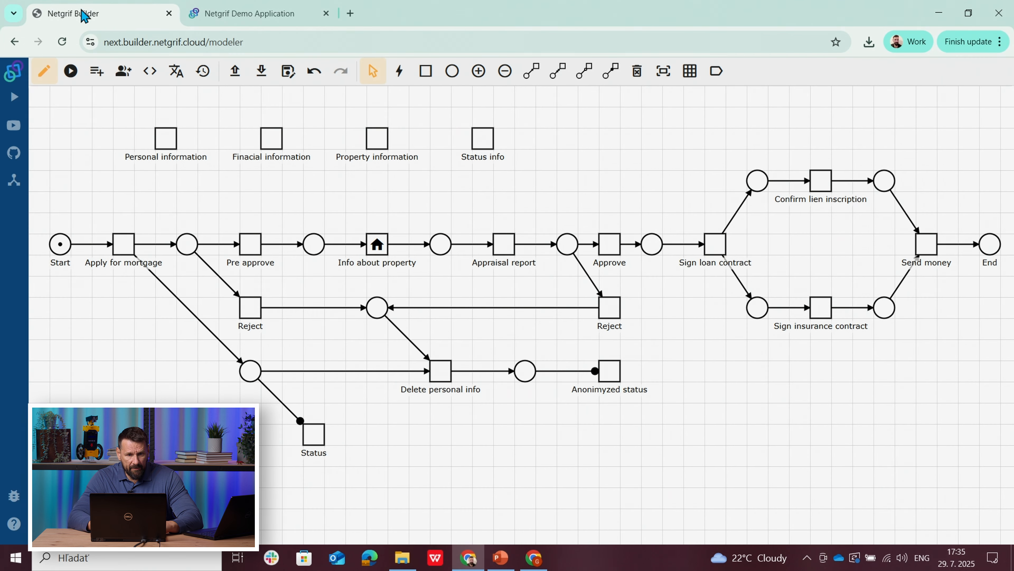
{"action": "right_click", "coordinate": [265, 202]}
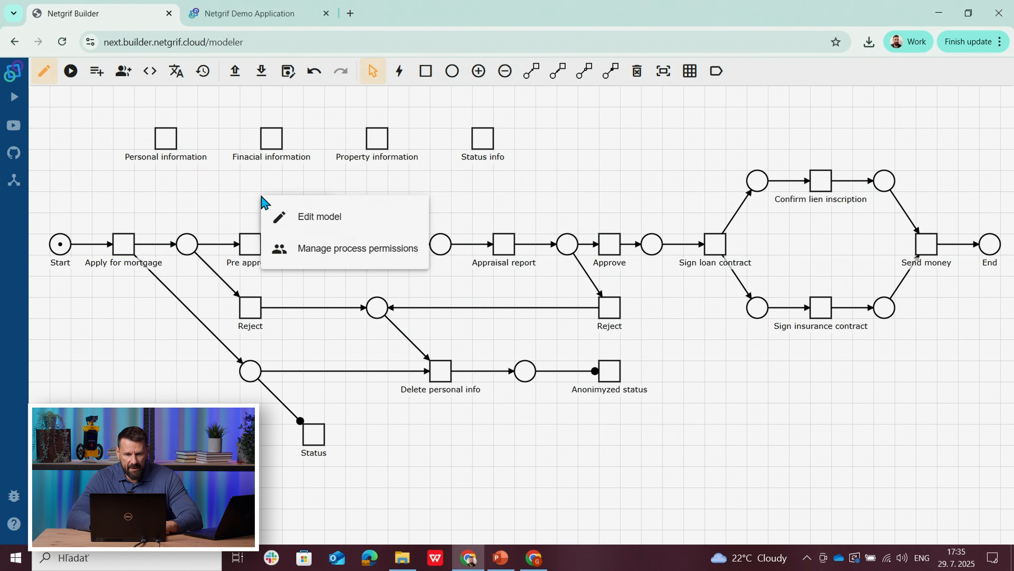
{"action": "left_click", "coordinate": [332, 254]}
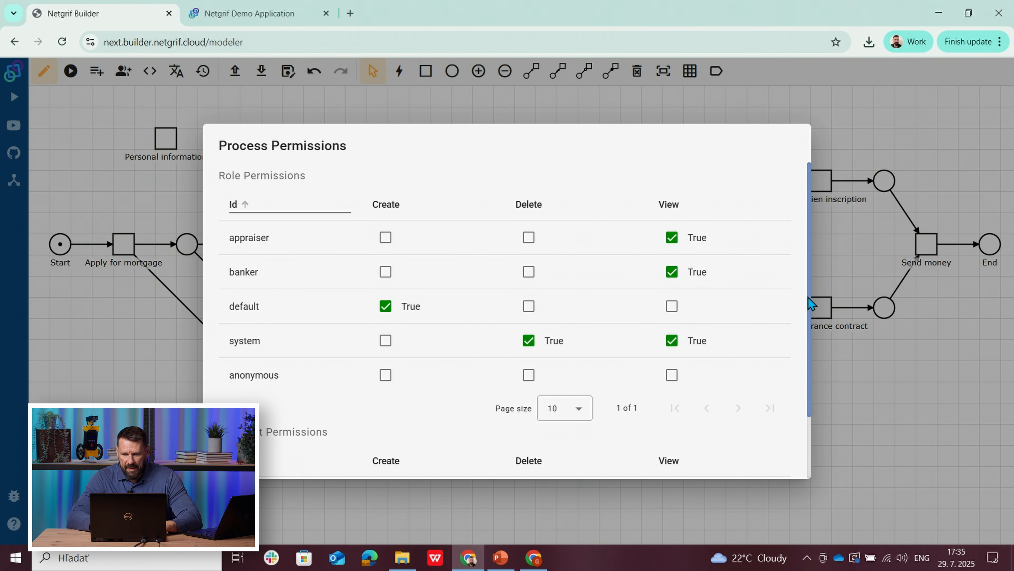
{"action": "scroll", "coordinate": [808, 360], "scroll_direction": "down", "scroll_amount": 2}
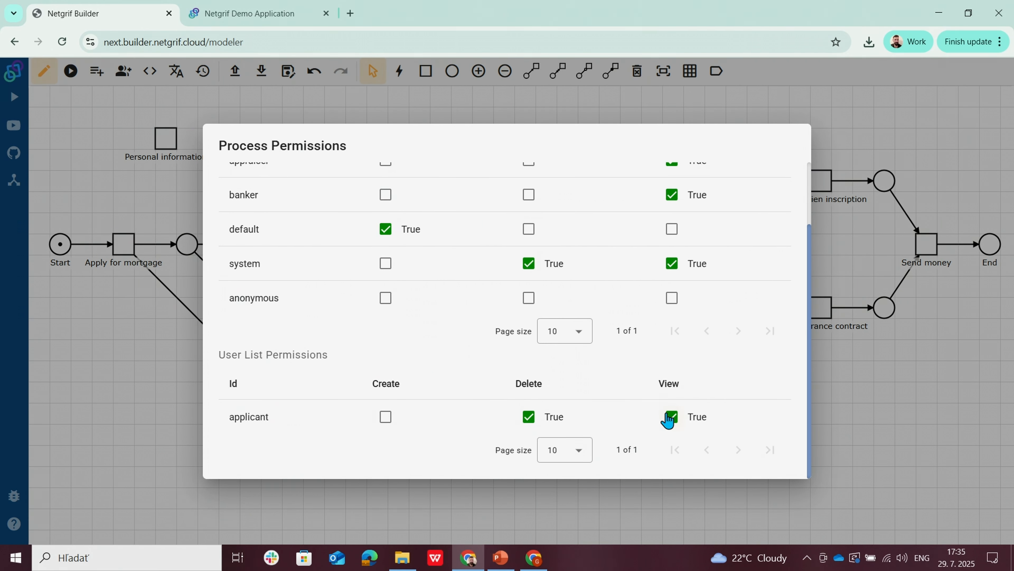
{"action": "left_click_drag", "start_coordinate": [809, 316], "coordinate": [804, 244]}
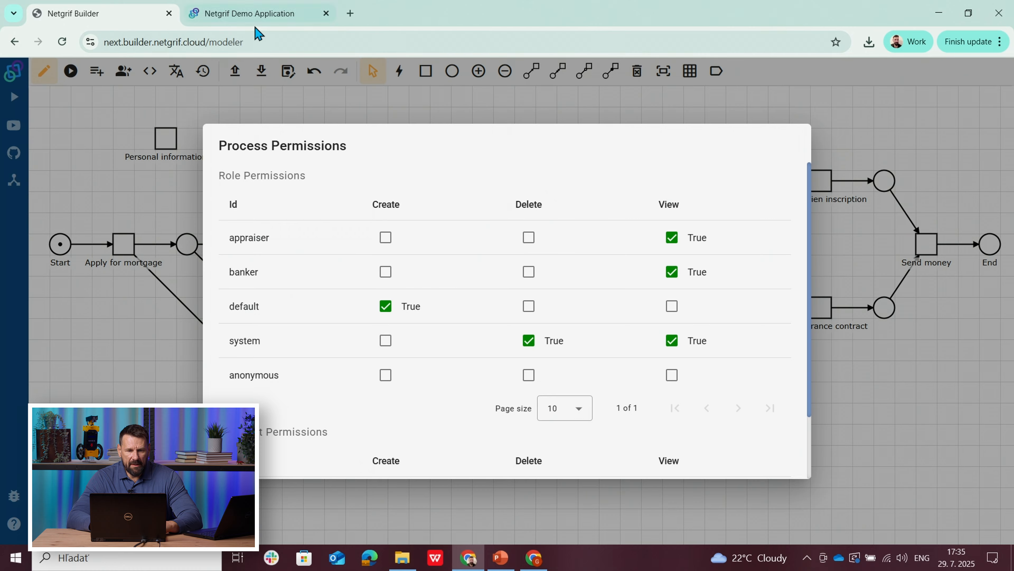
Step: In the Netgrif Demo Application's role management, assign the Mortgage roles Banker and Property appraiser to the workspace owner
{"action": "left_click", "coordinate": [246, 18]}
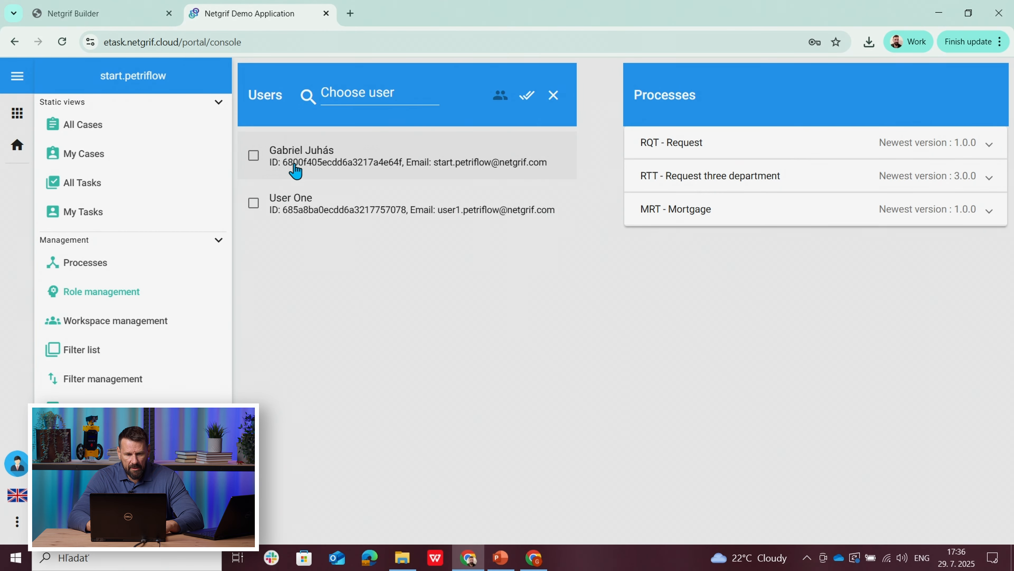
{"action": "left_click", "coordinate": [296, 169]}
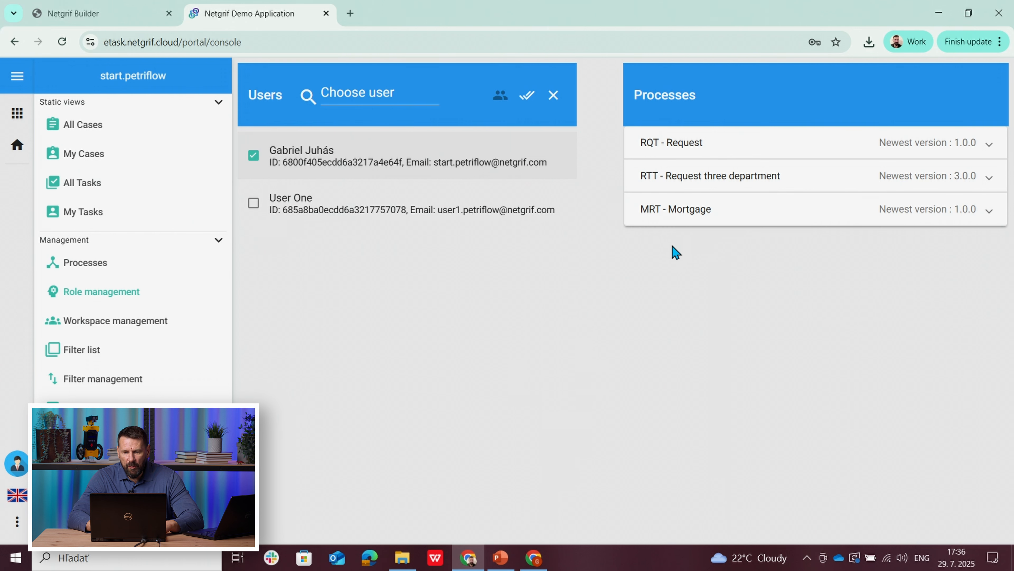
{"action": "left_click", "coordinate": [702, 217]}
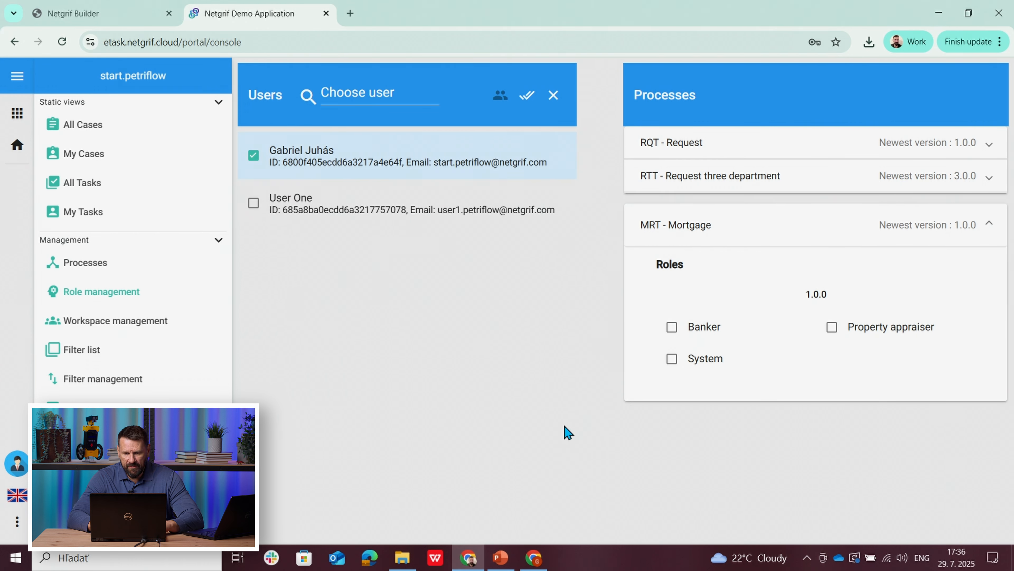
{"action": "left_click", "coordinate": [672, 334]}
{"action": "left_click", "coordinate": [833, 331]}
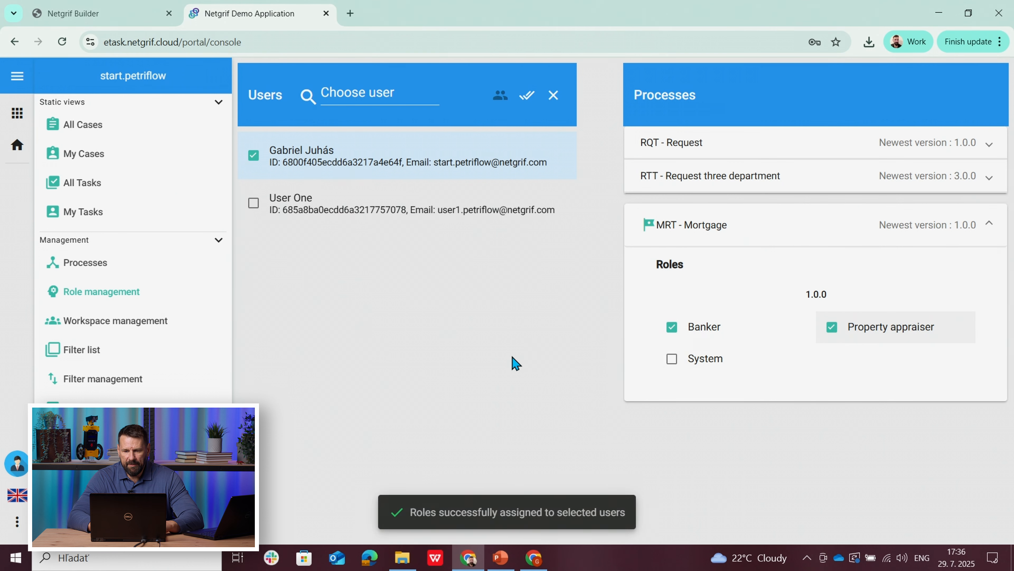
Step: Check All Cases as the workspace owner and return to the My mortage form in the invited user's browser window
{"action": "left_click", "coordinate": [69, 127]}
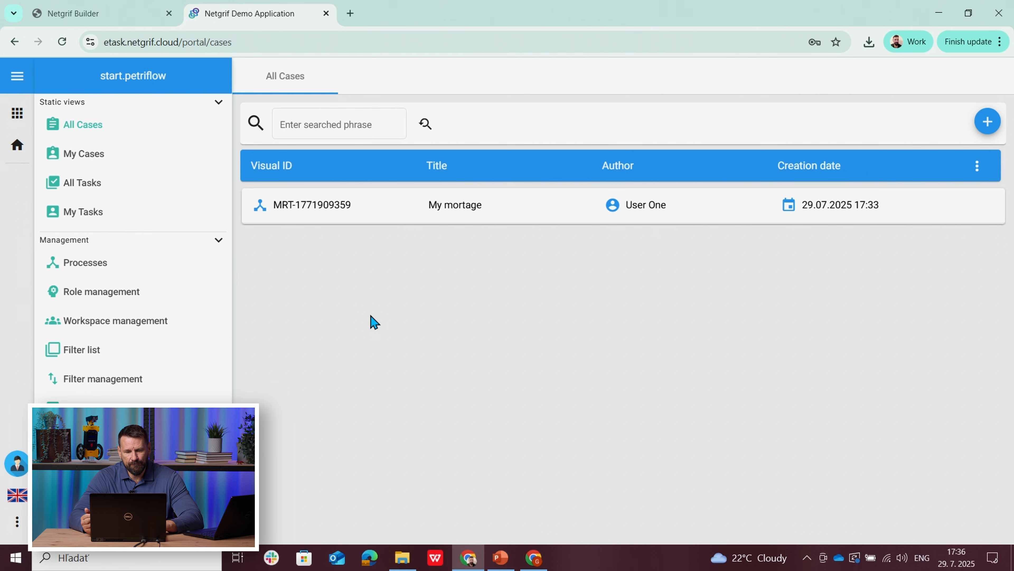
{"action": "left_click", "coordinate": [534, 558]}
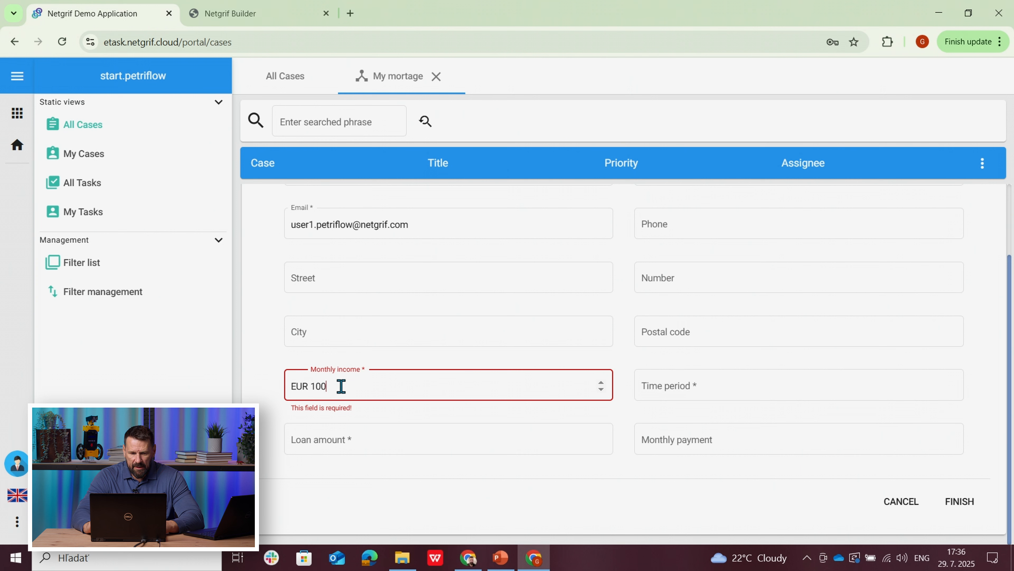
Step: Fill in the mortgage application with a monthly income of 1 000 € and a time period of 10
{"action": "type", "text": "0"}
{"action": "left_click", "coordinate": [256, 397]}
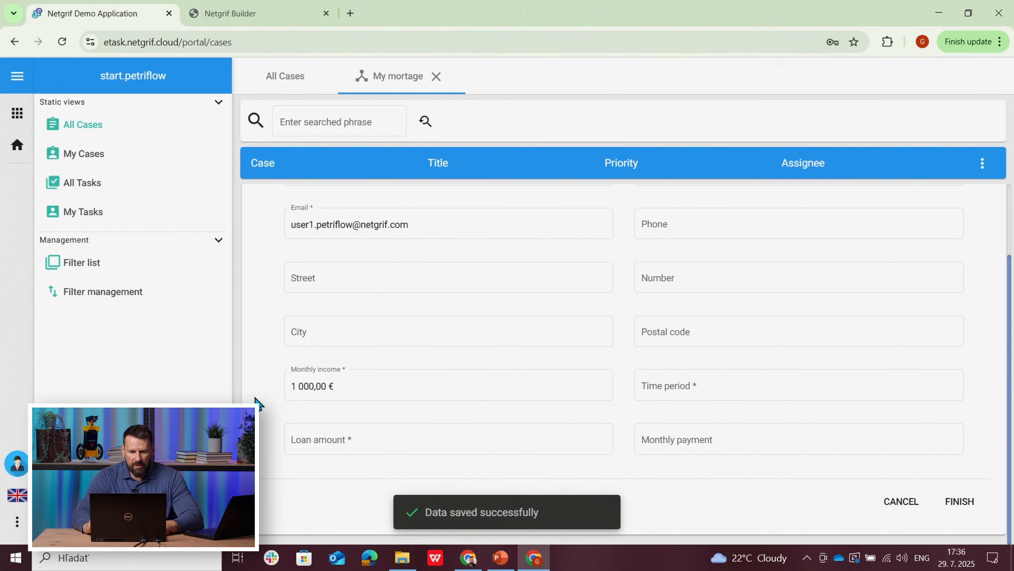
{"action": "left_click", "coordinate": [646, 381]}
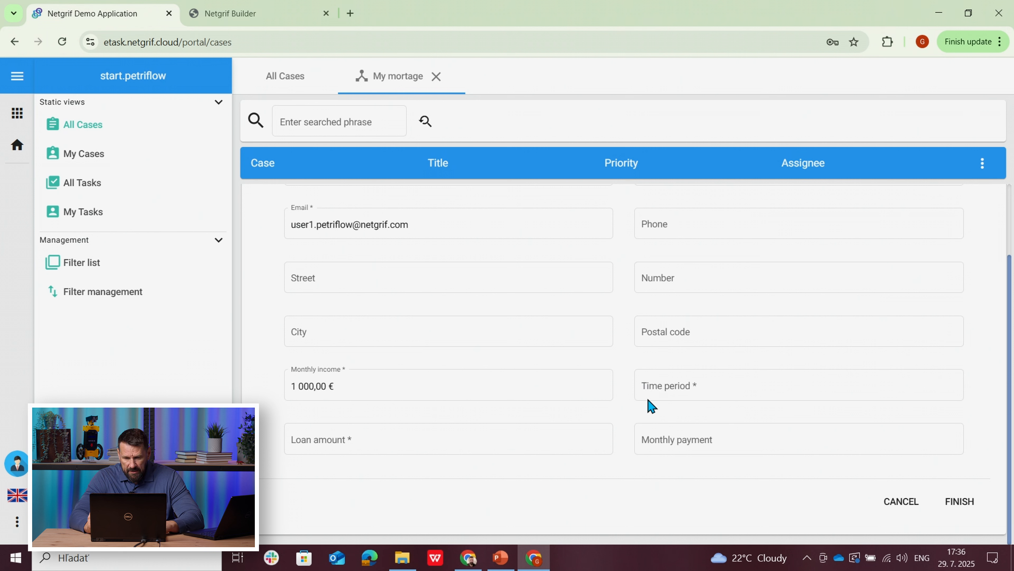
{"action": "left_click", "coordinate": [660, 384]}
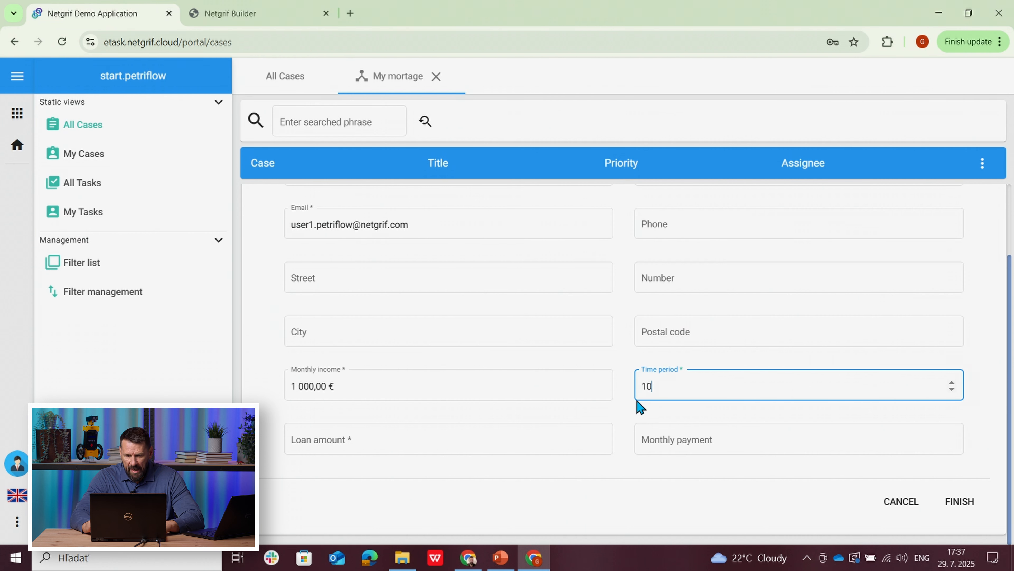
{"action": "left_click", "coordinate": [627, 414]}
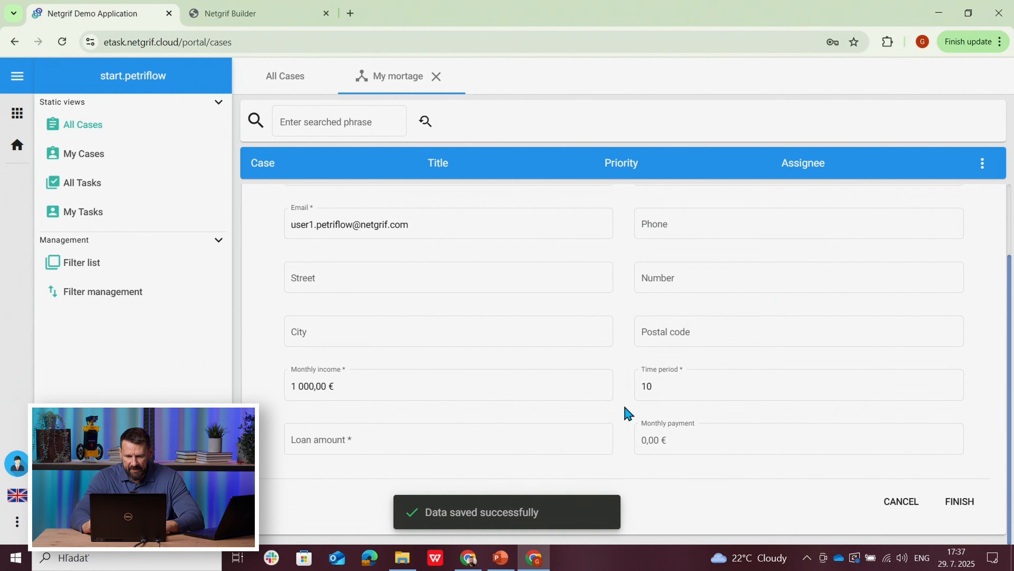
Step: Enter a loan amount of 50 000 € in the mortgage application
{"action": "left_click", "coordinate": [418, 441]}
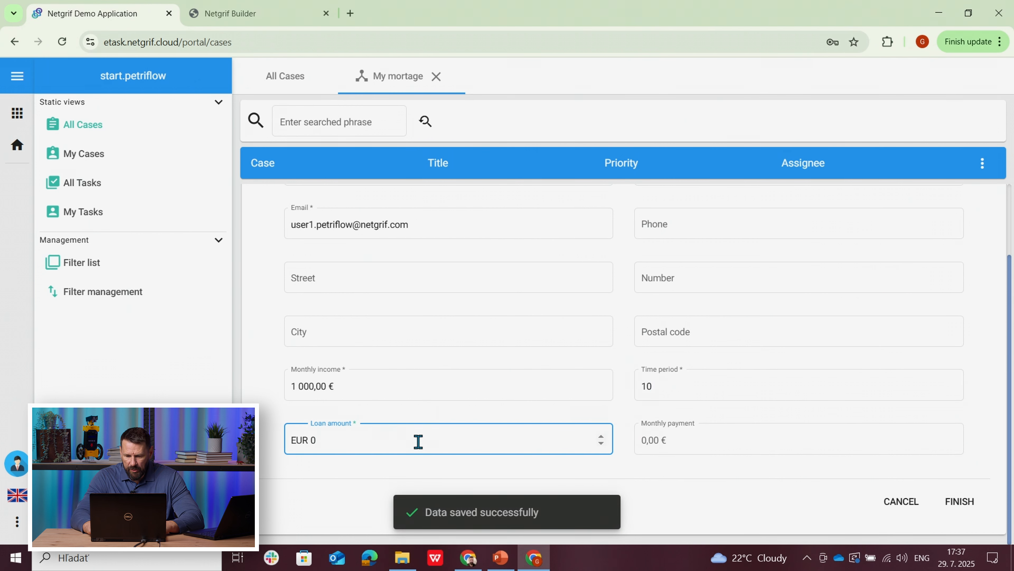
{"action": "key", "text": "BackSpace"}
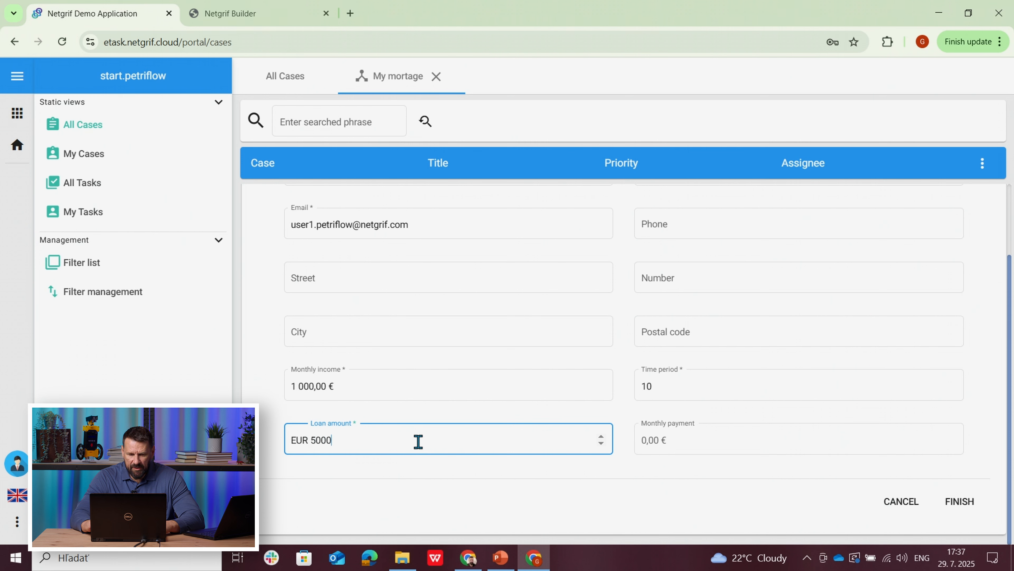
{"action": "left_click", "coordinate": [259, 453]}
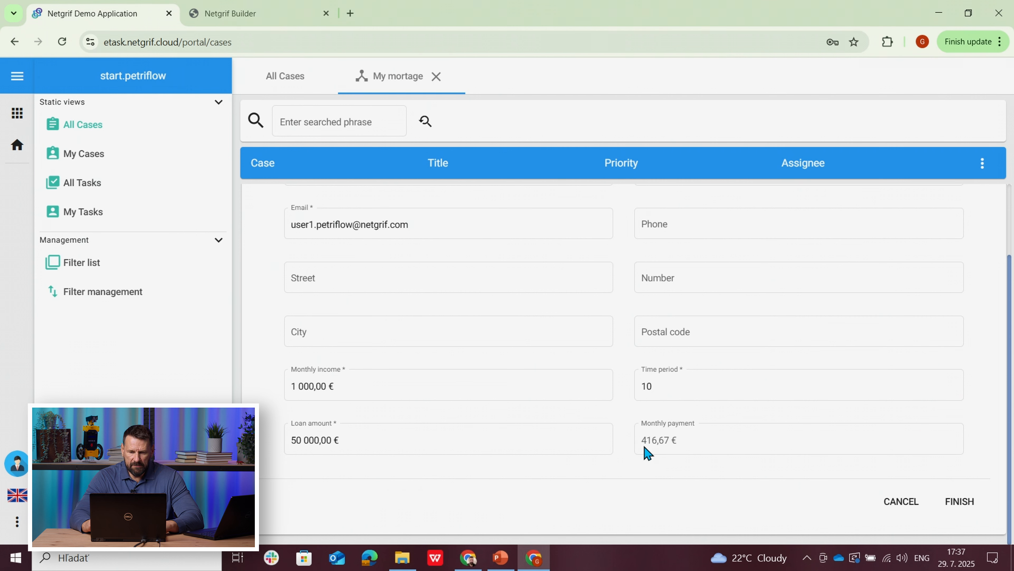
Step: Change the application's time period to 12 and its loan amount to 120 000 €
{"action": "left_click", "coordinate": [663, 384]}
{"action": "type", "text": "2"}
{"action": "left_click", "coordinate": [622, 437]}
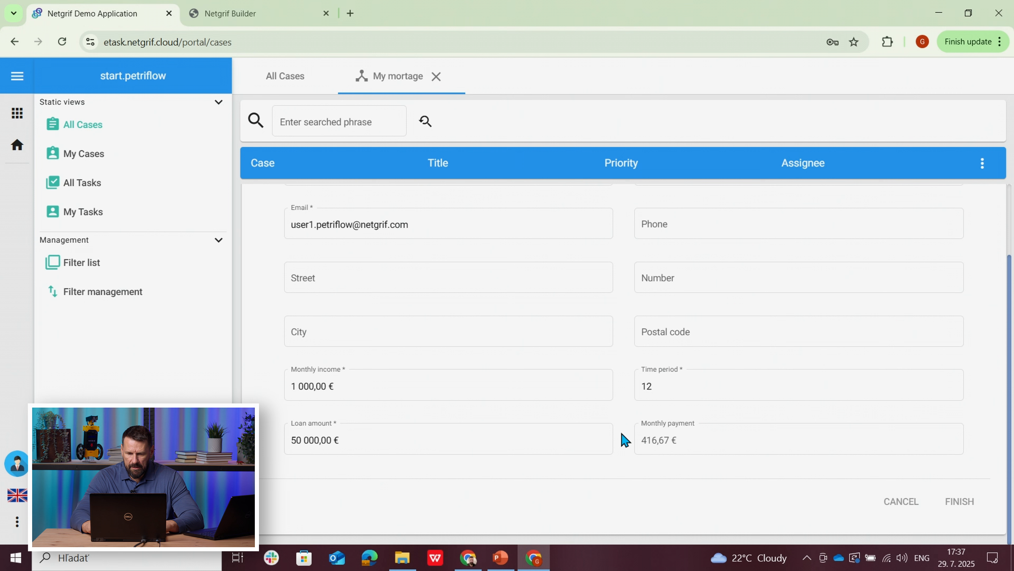
{"action": "left_click", "coordinate": [291, 445]}
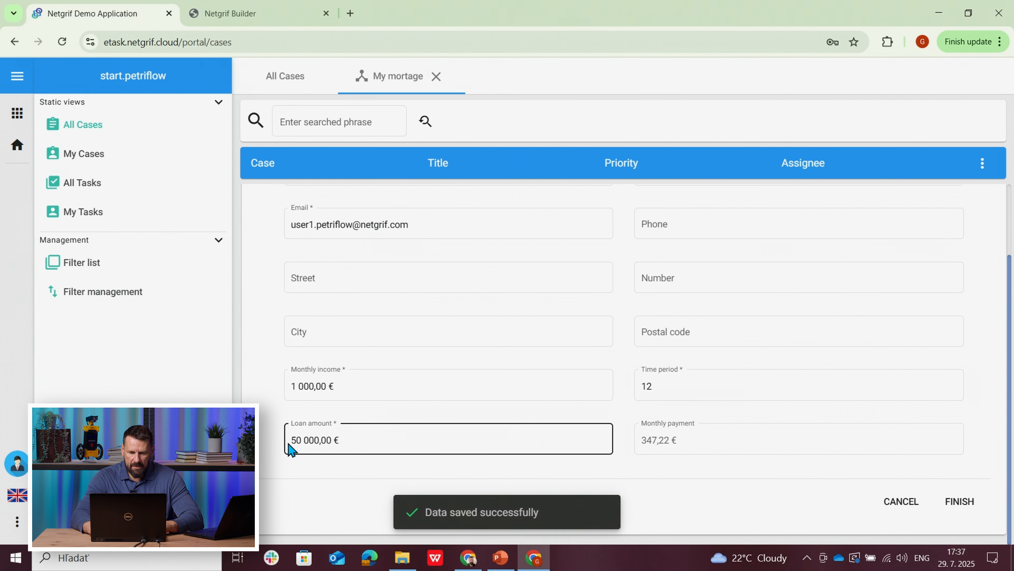
{"action": "left_click", "coordinate": [300, 440]}
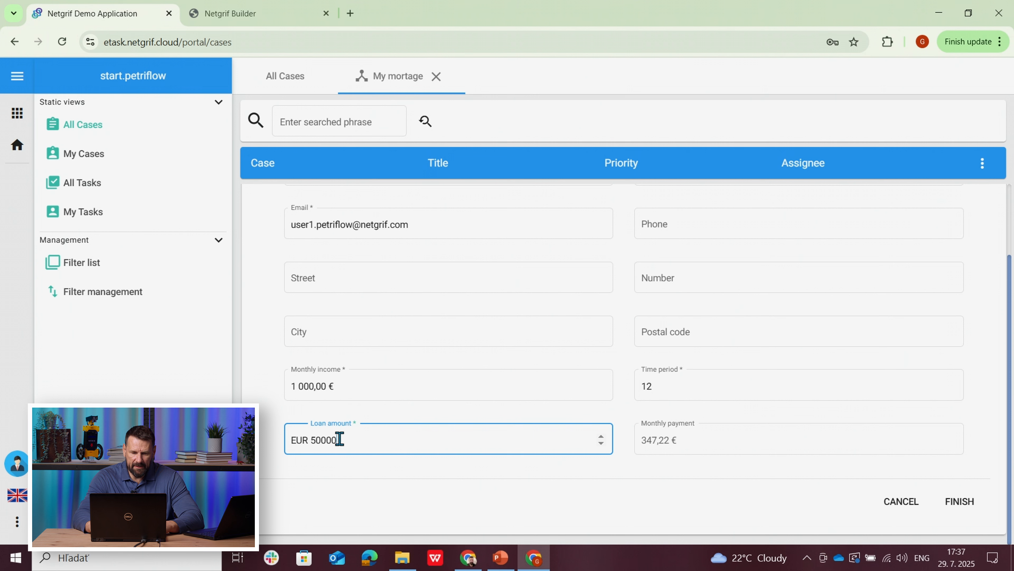
{"action": "type", "text": "12"}
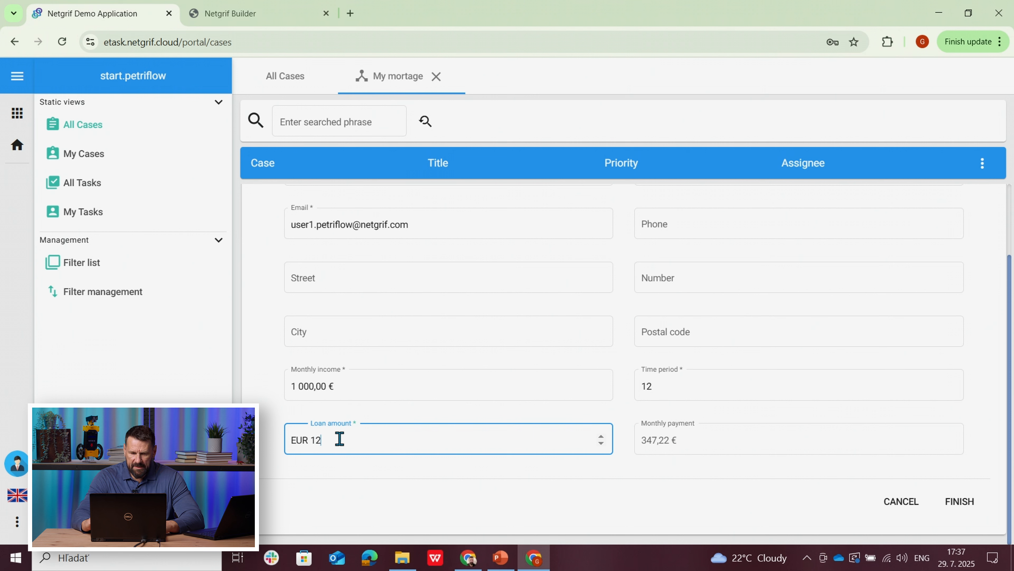
{"action": "left_click", "coordinate": [262, 448]}
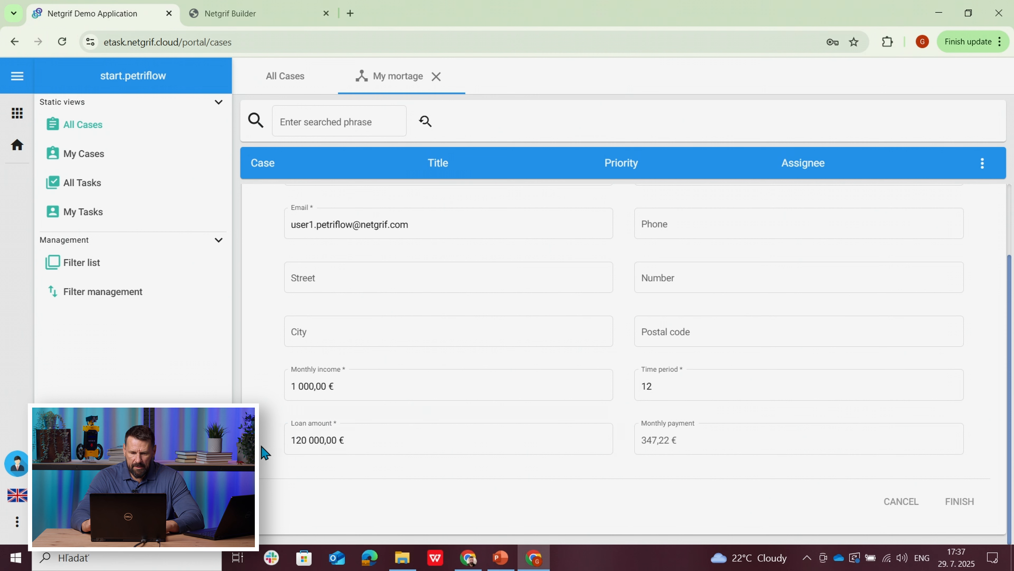
Step: Set the application's time period to 10 and its loan amount to 100 000 €
{"action": "left_click", "coordinate": [649, 386]}
{"action": "key", "text": "BackSpace"}
{"action": "type", "text": "0"}
{"action": "left_click", "coordinate": [266, 448]}
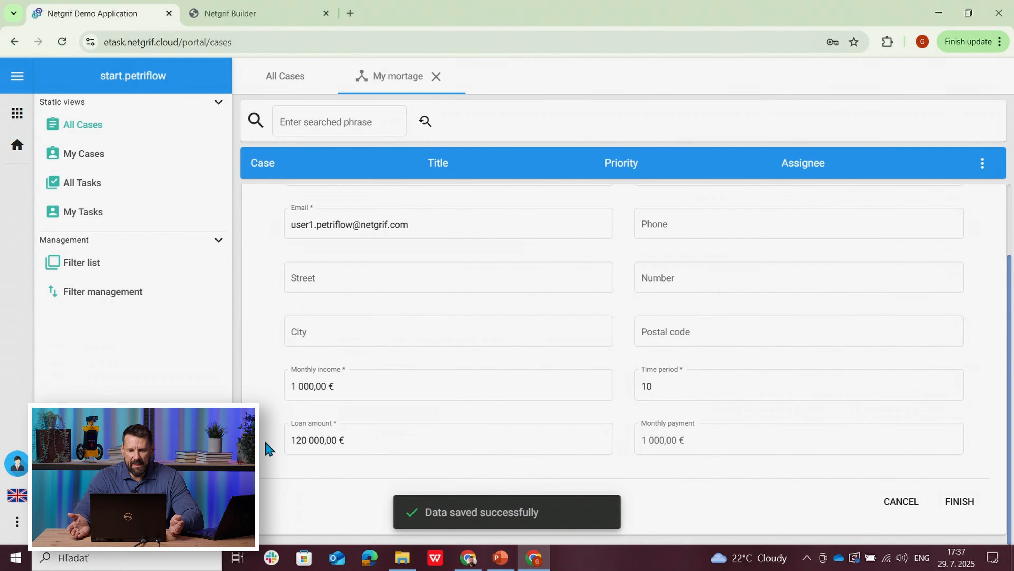
{"action": "left_click", "coordinate": [311, 444]}
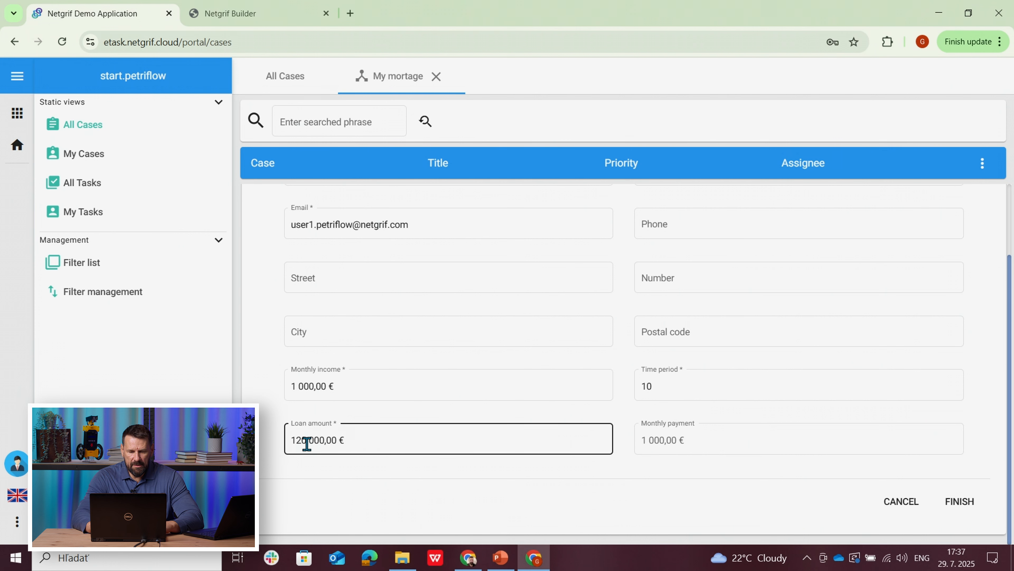
{"action": "left_click", "coordinate": [320, 440]}
{"action": "key", "text": "BackSpace"}
{"action": "type", "text": "0"}
{"action": "left_click", "coordinate": [264, 448]}
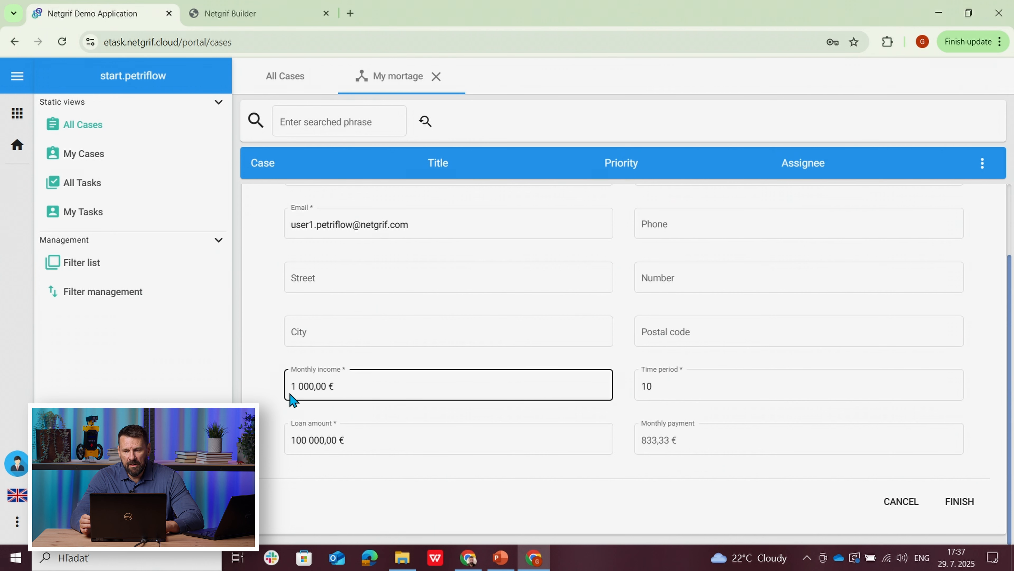
Step: Finish the mortgage application task, then reopen the My mortage case and open its Status task
{"action": "left_click", "coordinate": [962, 504]}
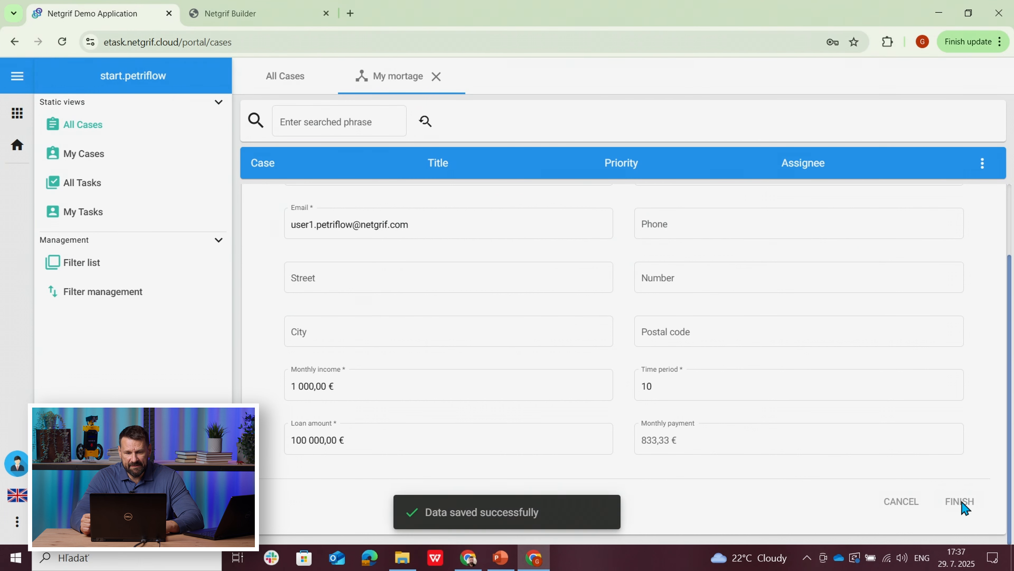
{"action": "left_click", "coordinate": [437, 78]}
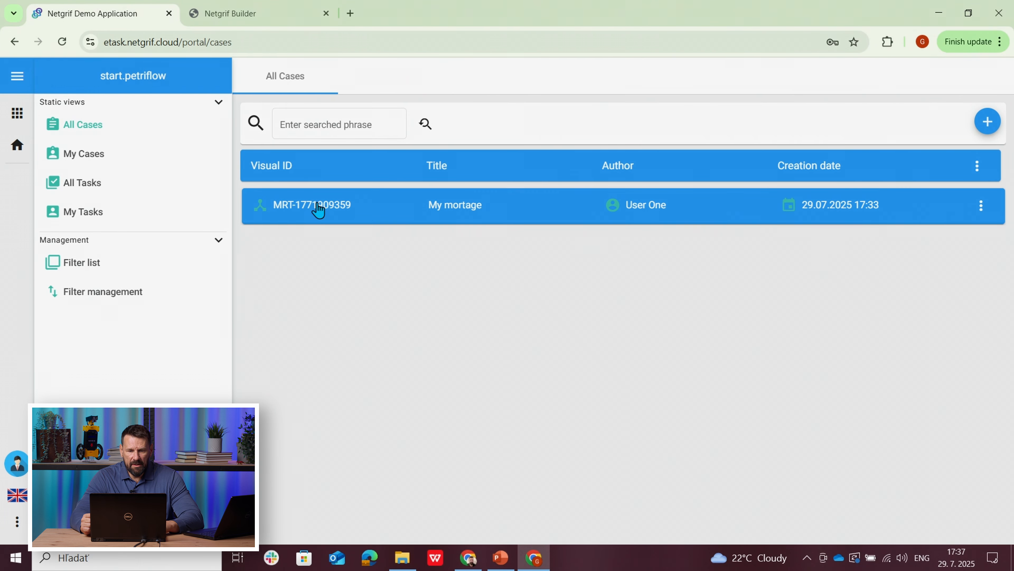
{"action": "left_click", "coordinate": [324, 217]}
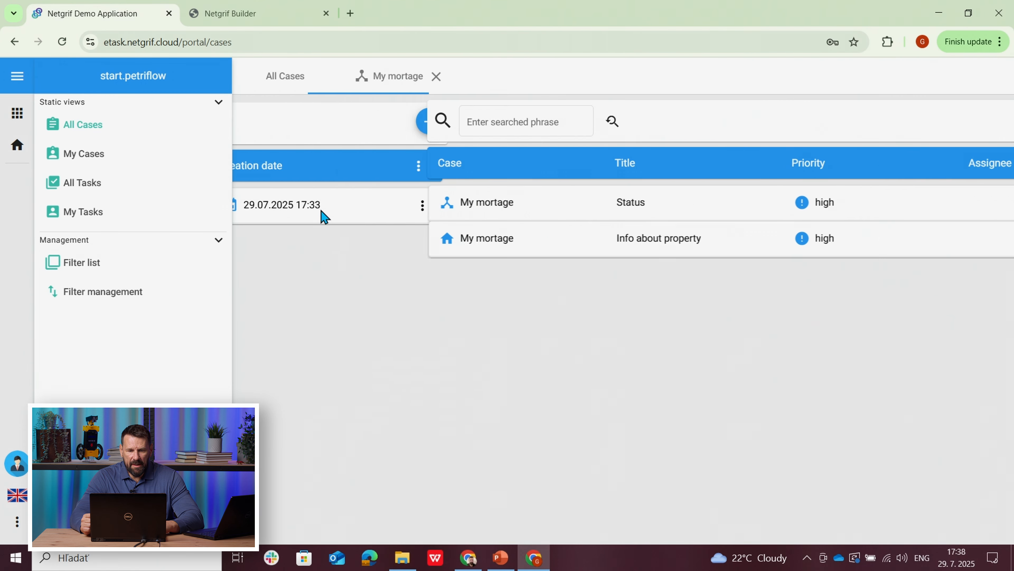
{"action": "left_click", "coordinate": [419, 217]}
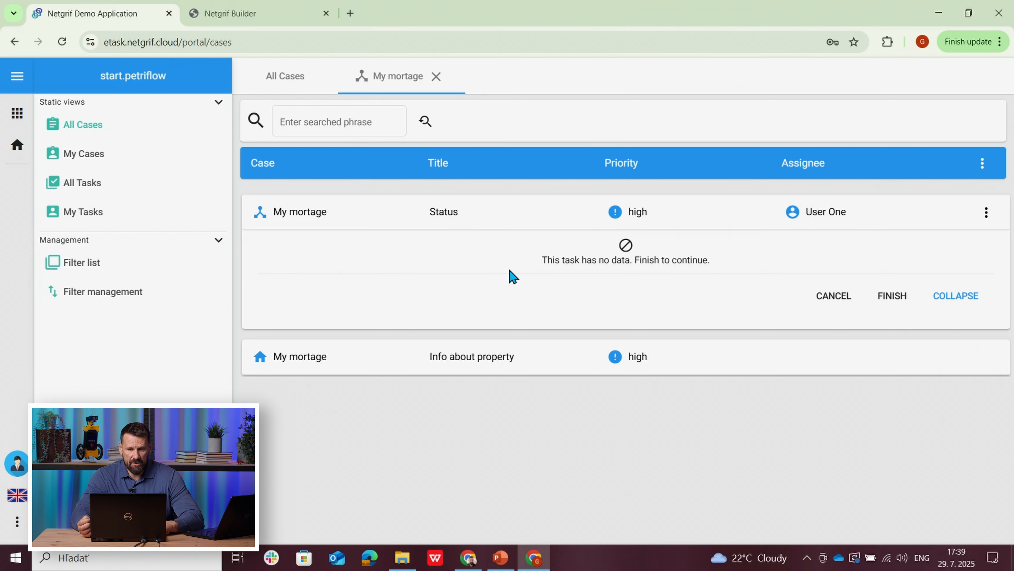
Step: In Netgrif Builder, set the initial value of reference_to_status_info on the Status task's form to Status info [t19]
{"action": "left_click", "coordinate": [256, 14]}
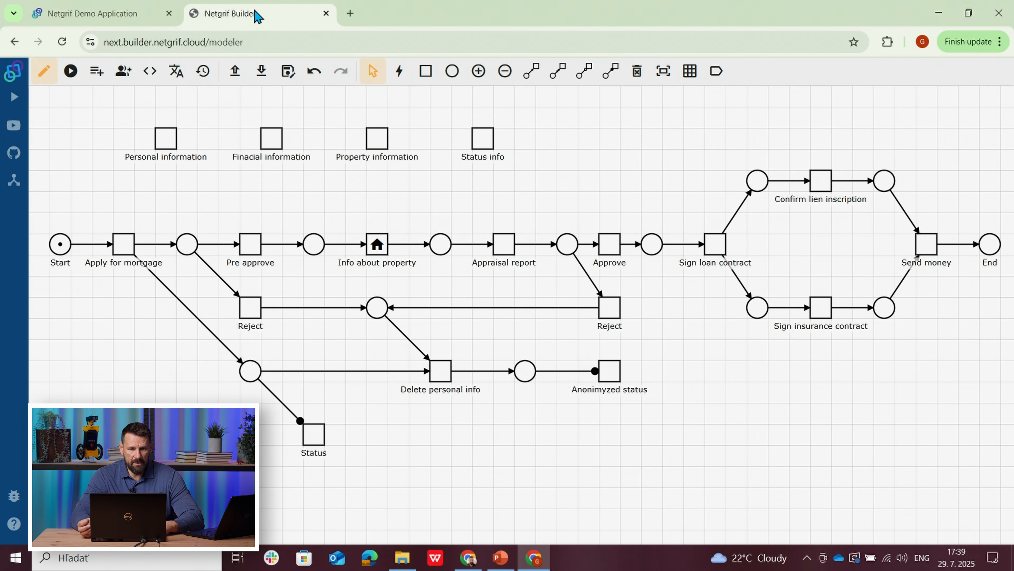
{"action": "right_click", "coordinate": [314, 450]}
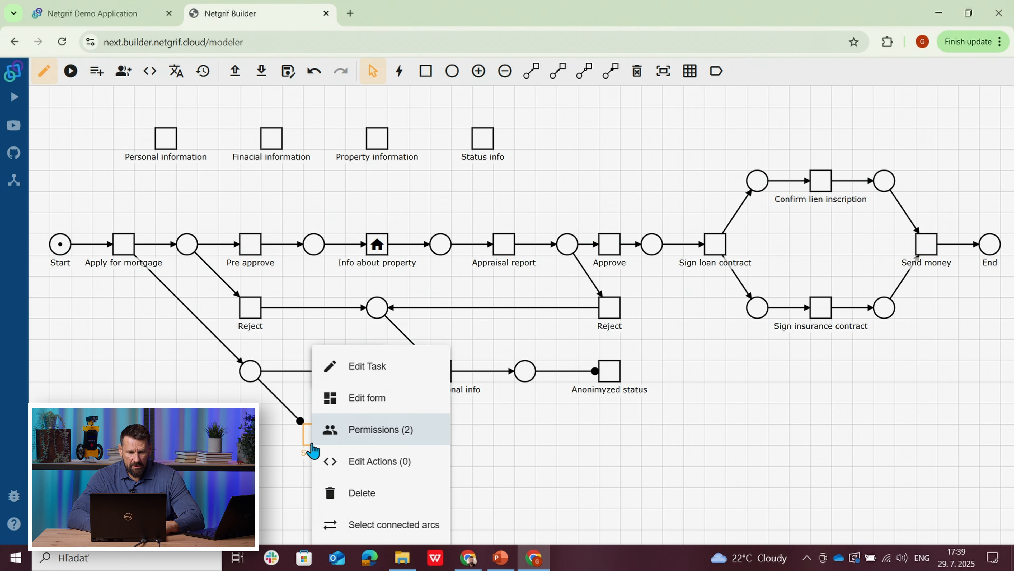
{"action": "left_click", "coordinate": [351, 403]}
{"action": "left_click", "coordinate": [418, 142]}
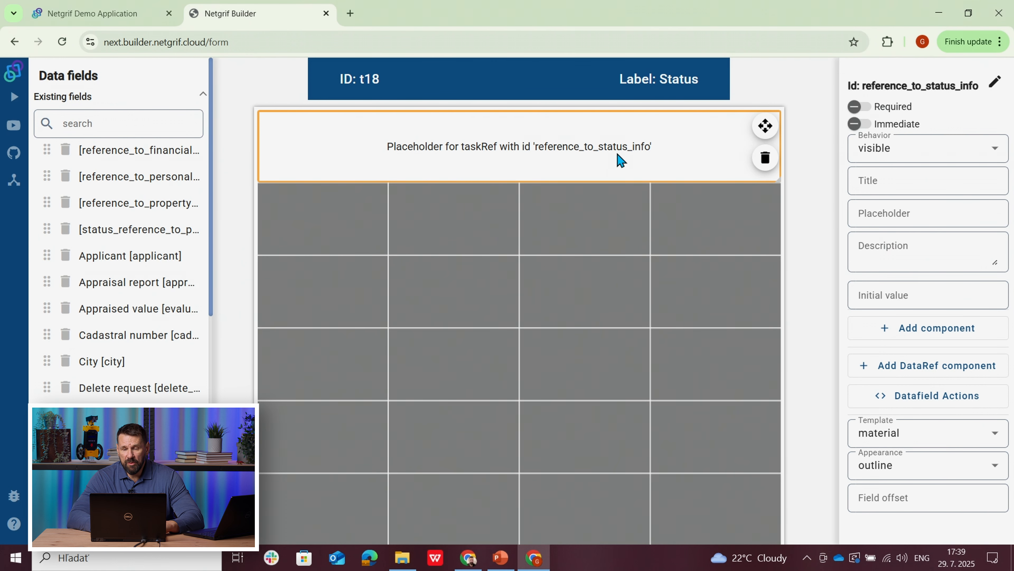
{"action": "left_click", "coordinate": [869, 296]}
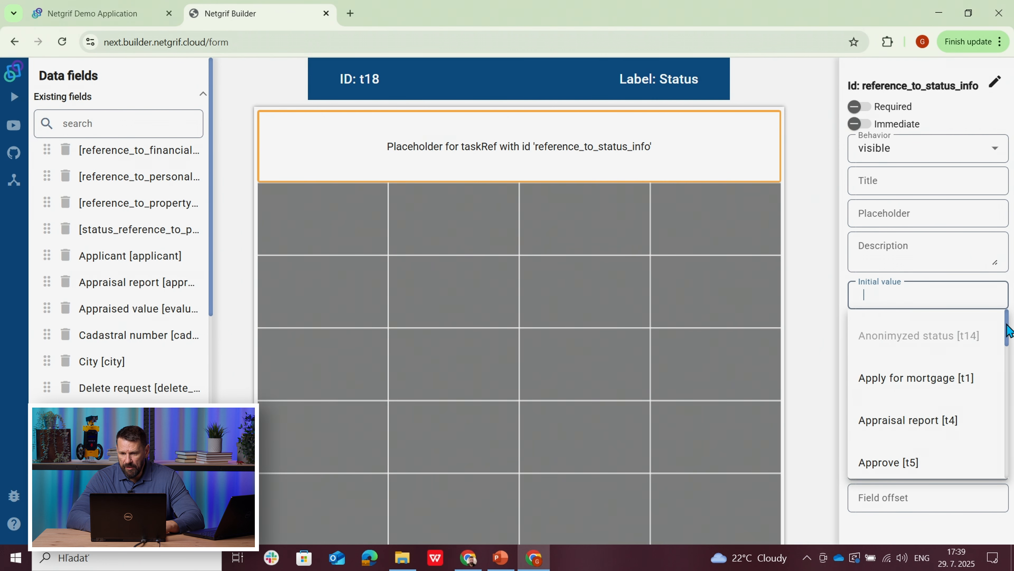
{"action": "left_click_drag", "start_coordinate": [1008, 330], "coordinate": [1001, 471]}
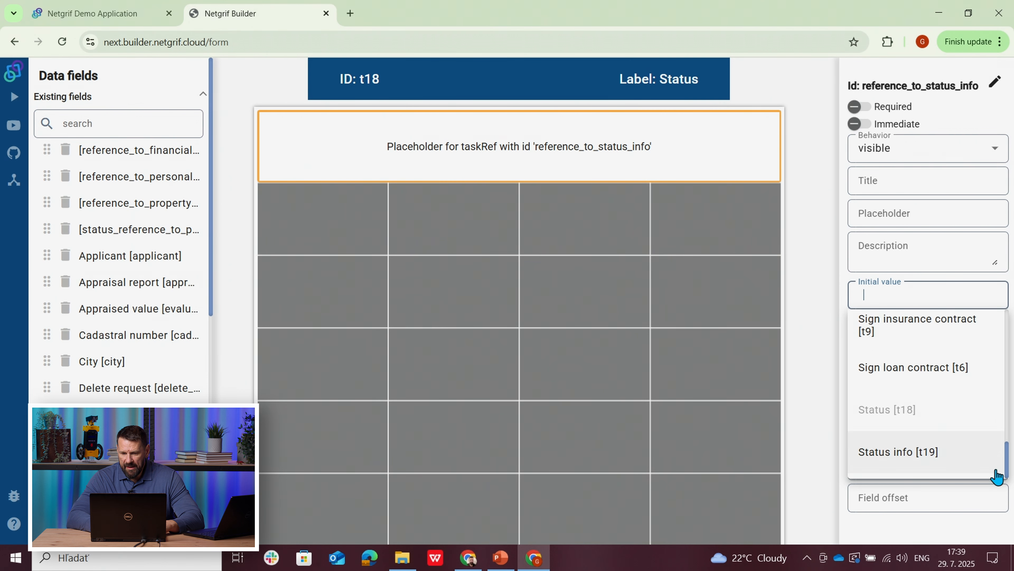
{"action": "left_click", "coordinate": [915, 452]}
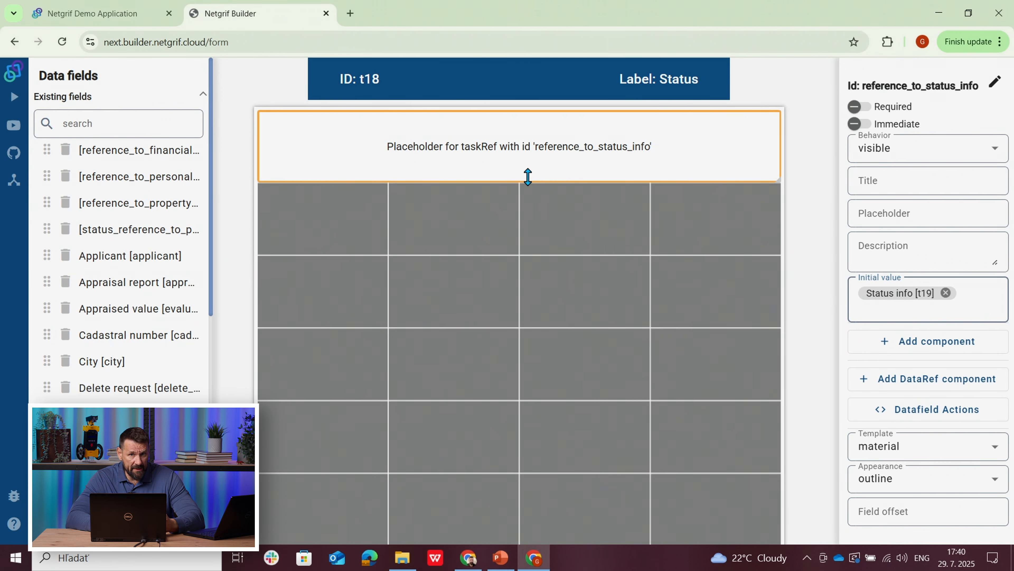
Step: Leave the form and check the settings of the reference_to_status_info field among the process's data variables
{"action": "mouse_move", "coordinate": [283, 159]}
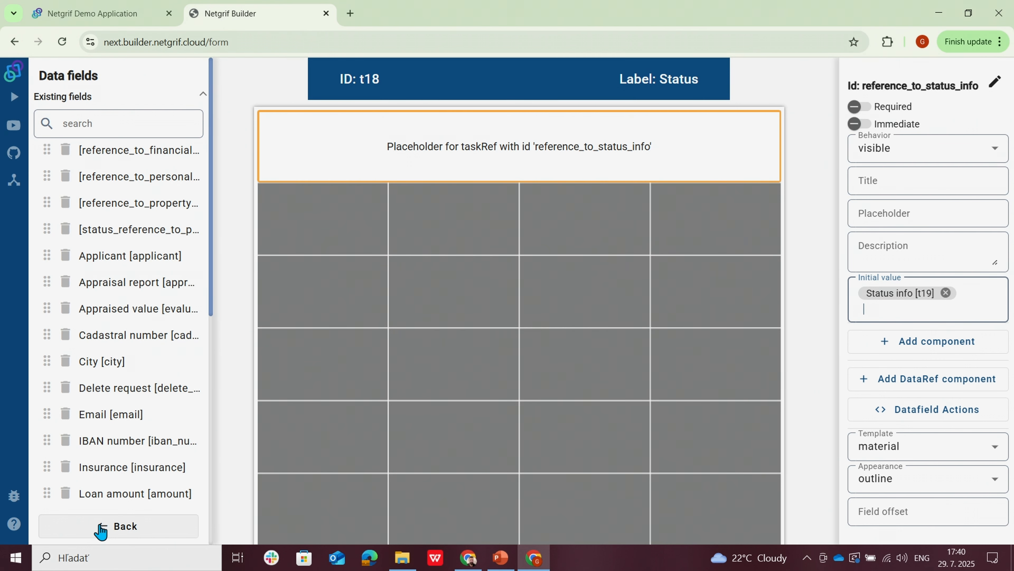
{"action": "left_click", "coordinate": [101, 527]}
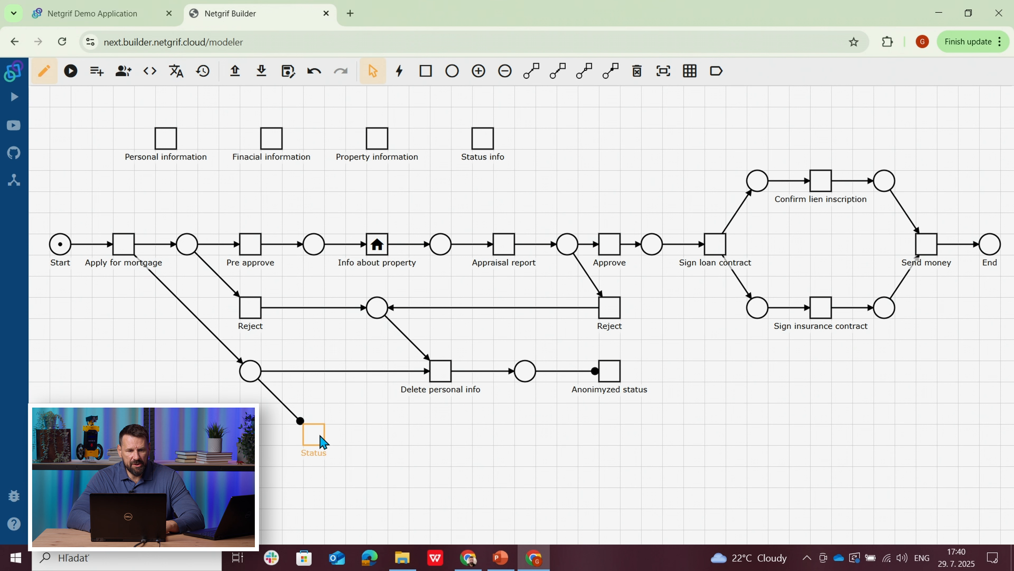
{"action": "left_click", "coordinate": [96, 71]}
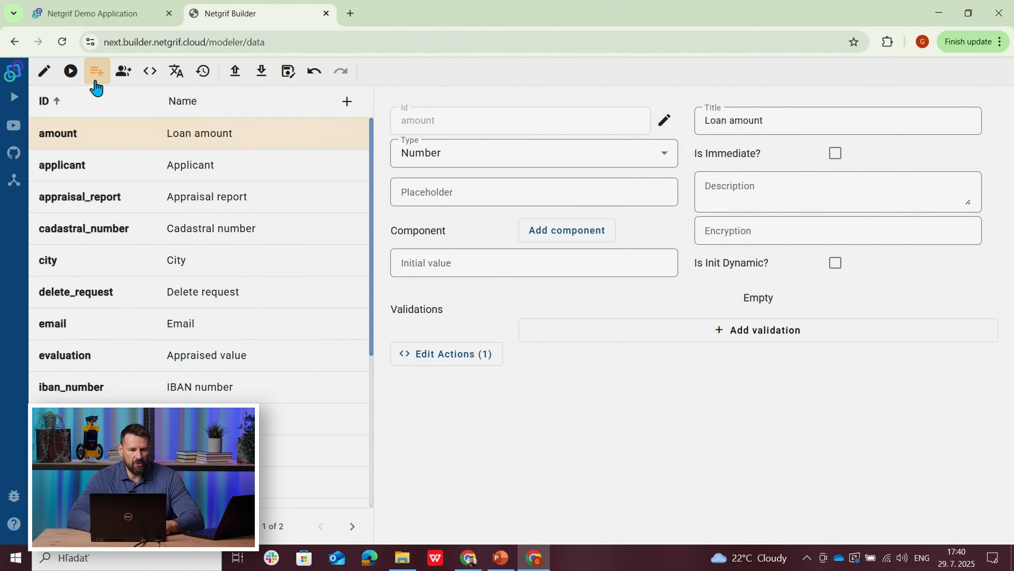
{"action": "left_click_drag", "start_coordinate": [373, 198], "coordinate": [382, 387]}
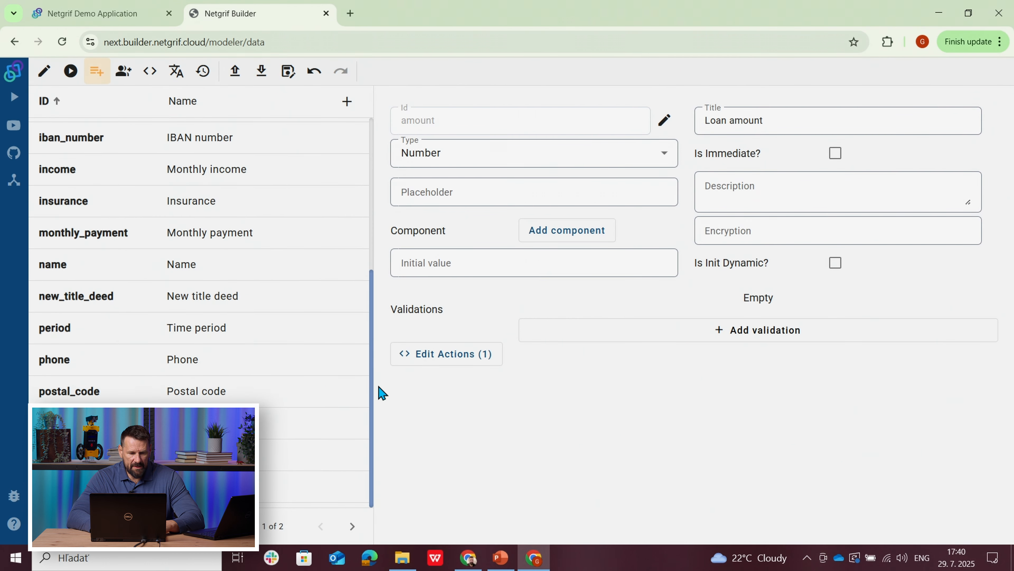
{"action": "left_click", "coordinate": [352, 527]}
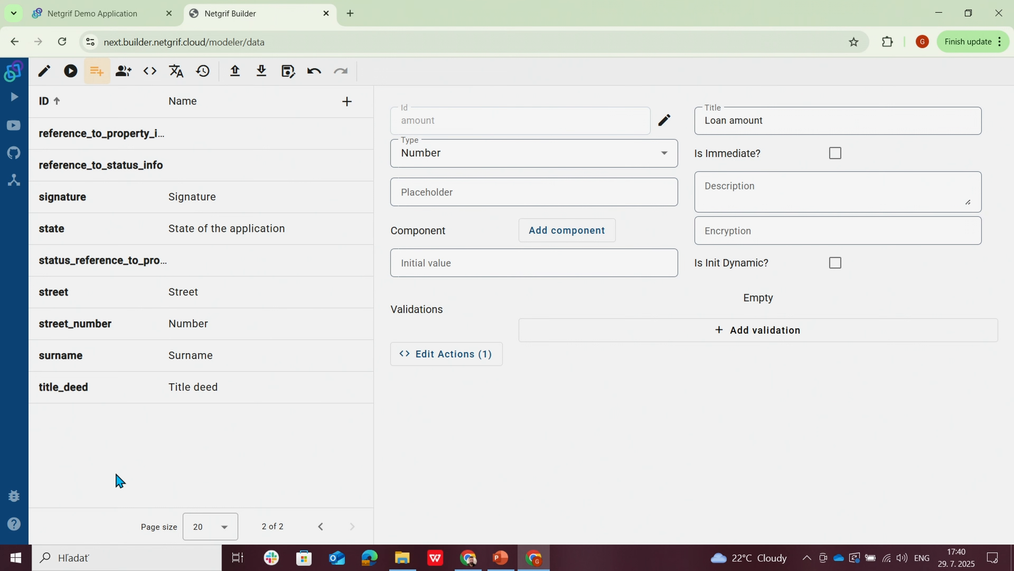
{"action": "left_click", "coordinate": [65, 170]}
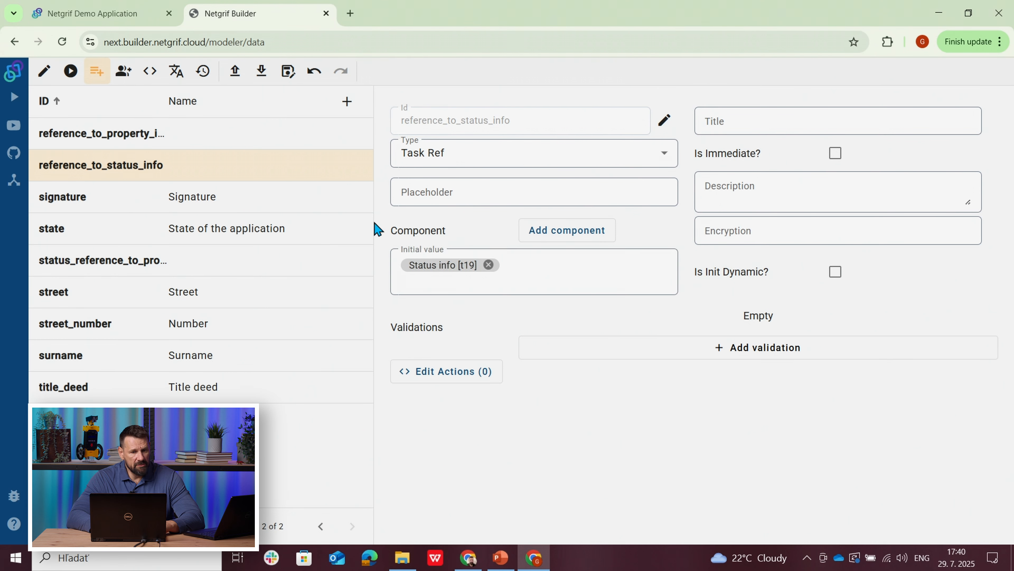
Step: Download the corrected mortgage process as an XML file and return to the Netgrif Demo Application
{"action": "left_click", "coordinate": [44, 78]}
{"action": "left_click", "coordinate": [262, 78]}
{"action": "left_click", "coordinate": [116, 14]}
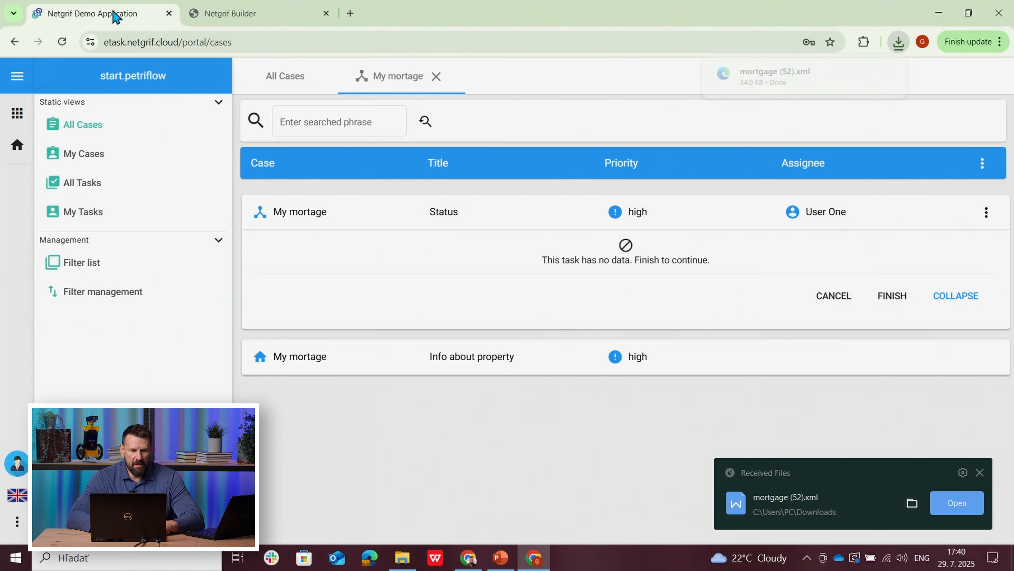
{"action": "left_click", "coordinate": [979, 473]}
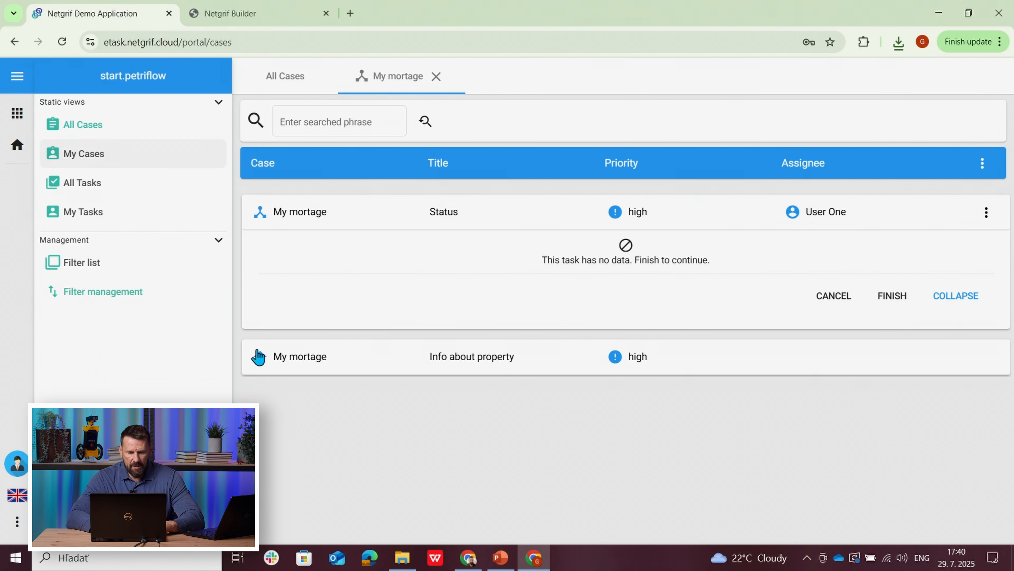
Step: In the administrator's browser window, upload mortgage (52).xml to the processes as a Major release
{"action": "left_click", "coordinate": [470, 560]}
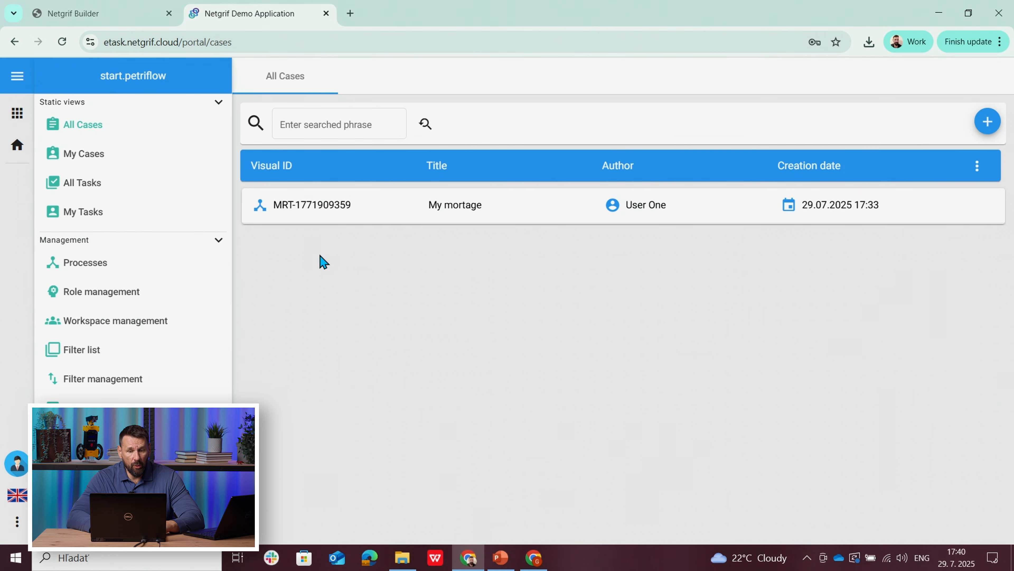
{"action": "left_click", "coordinate": [96, 267]}
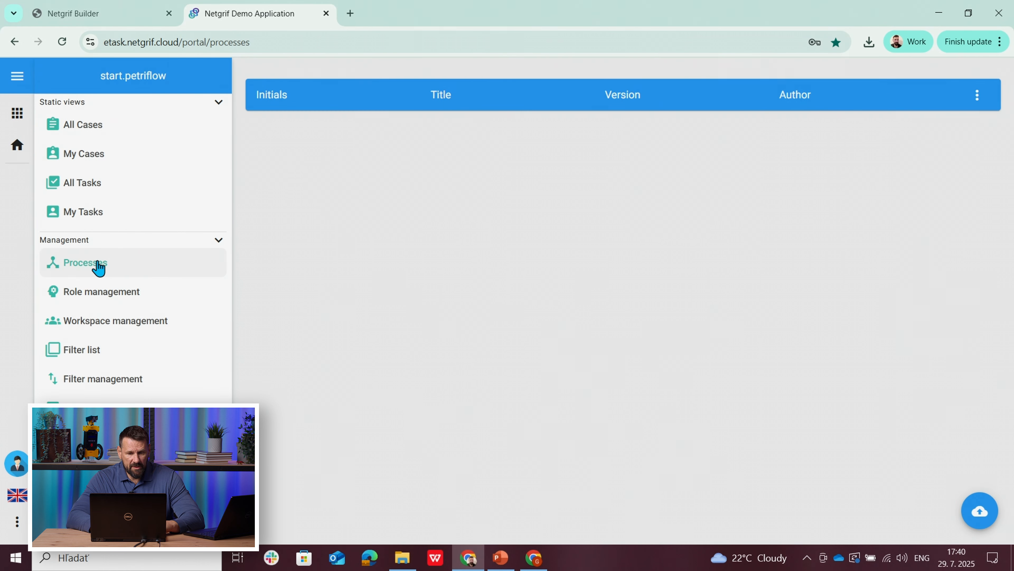
{"action": "left_click", "coordinate": [990, 524]}
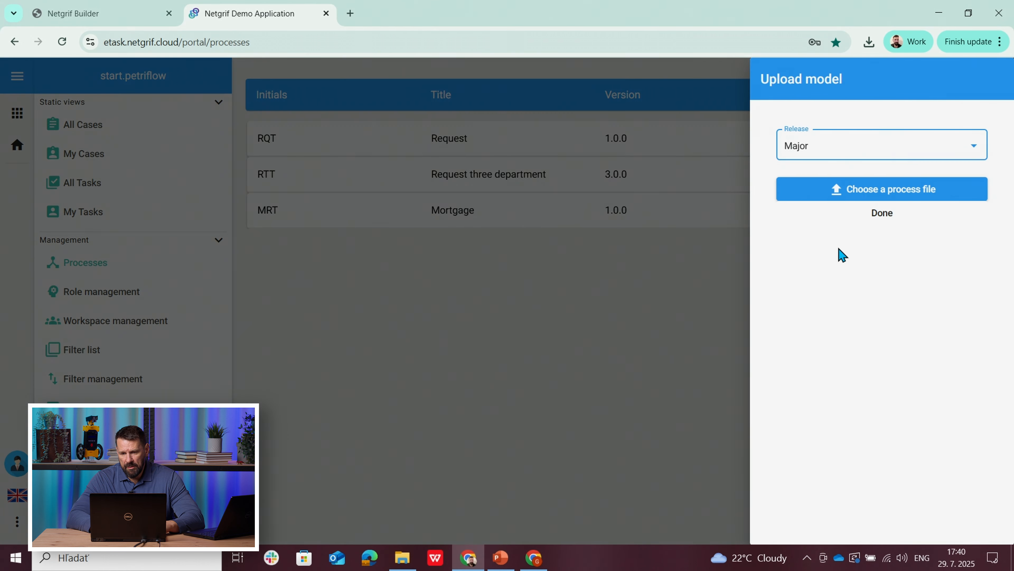
{"action": "left_click", "coordinate": [800, 196]}
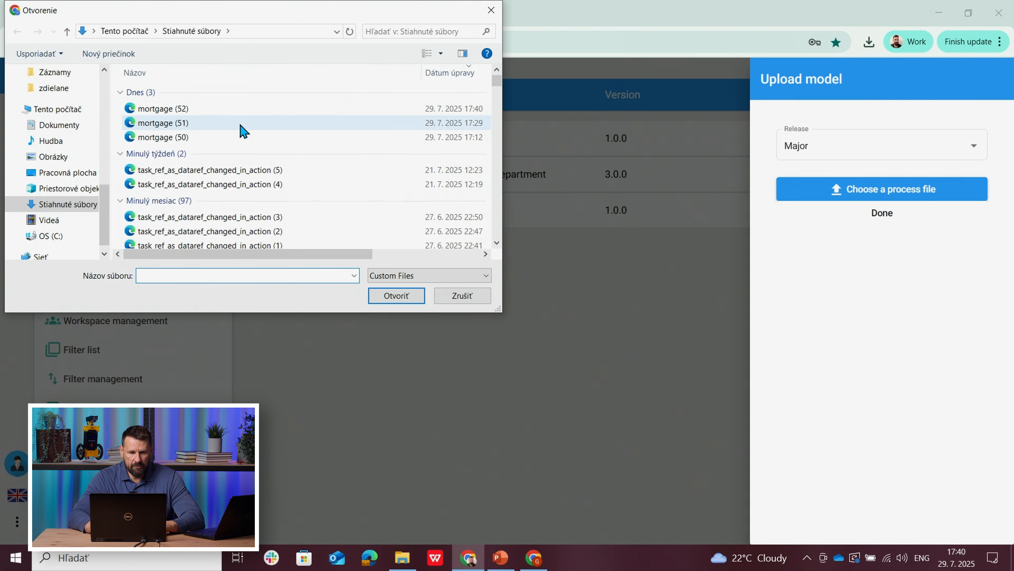
{"action": "left_click", "coordinate": [163, 115]}
{"action": "left_click", "coordinate": [390, 297]}
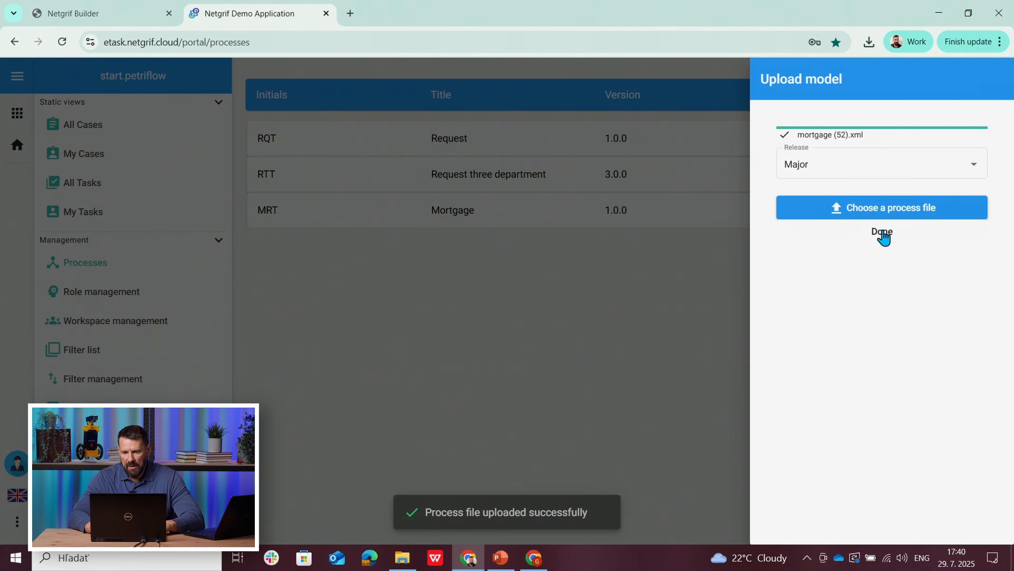
{"action": "left_click", "coordinate": [882, 233]}
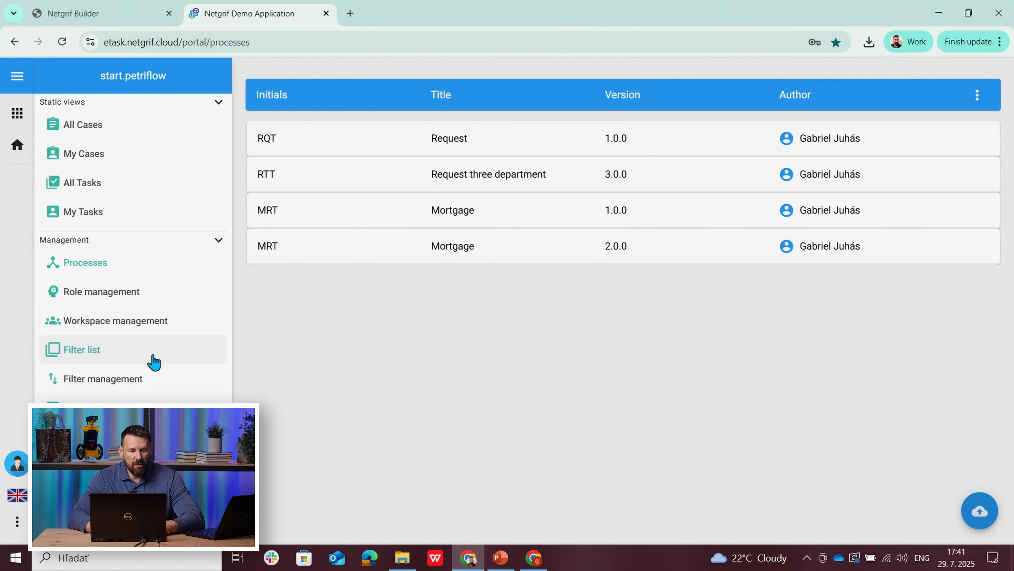
Step: Assign the System role of Mortgage version 1.0.0 to the administrator's account in role management
{"action": "left_click", "coordinate": [79, 292]}
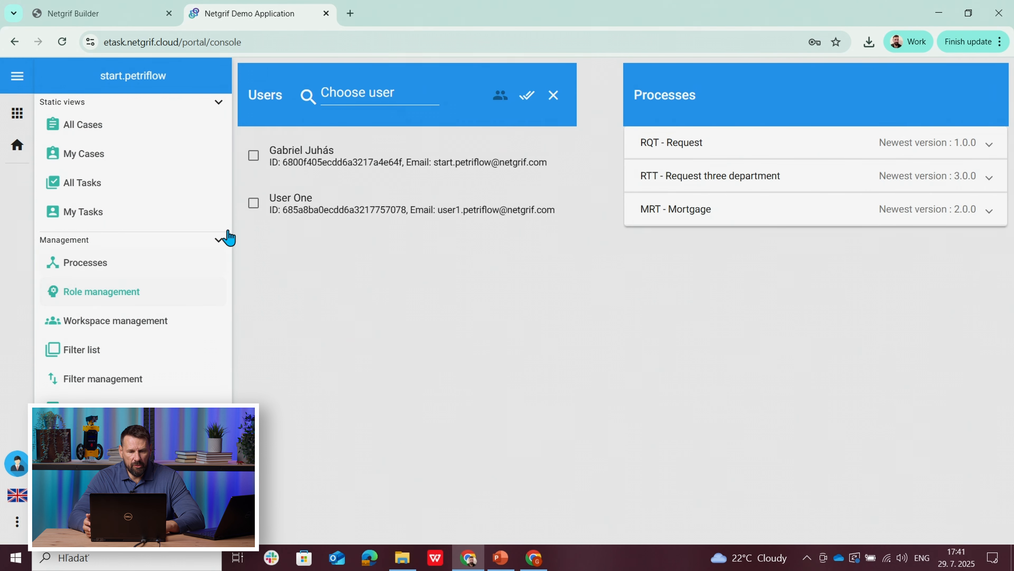
{"action": "left_click", "coordinate": [278, 163]}
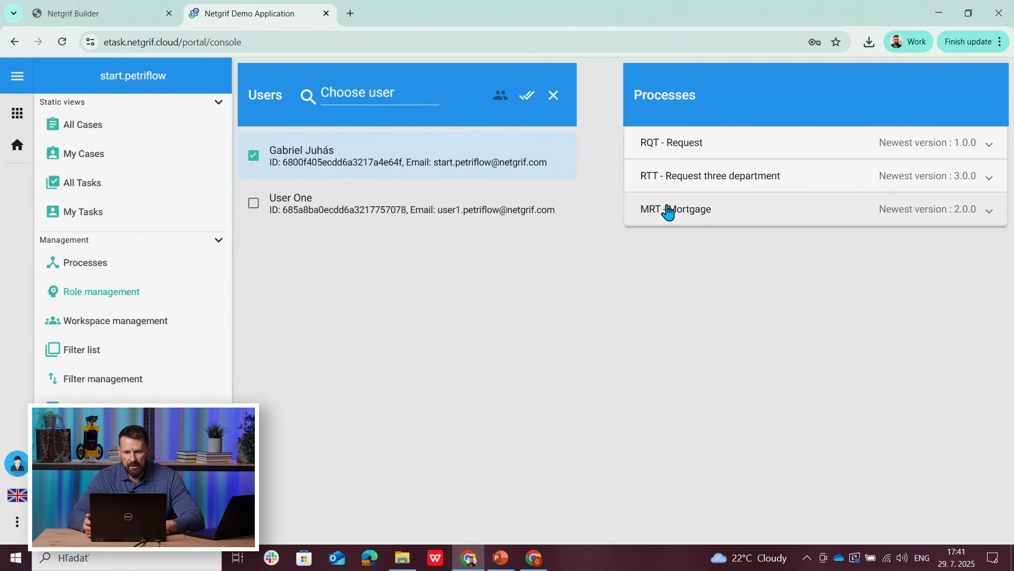
{"action": "left_click", "coordinate": [668, 210]}
{"action": "left_click", "coordinate": [670, 461]}
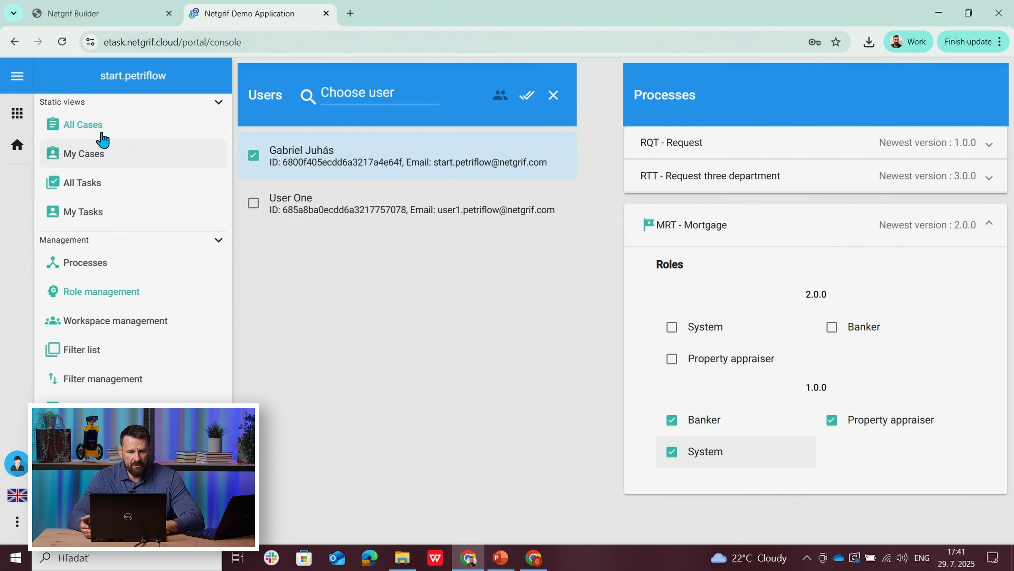
Step: Delete the My mortage case from all cases, and close its open view in the applicant's browser window
{"action": "left_click", "coordinate": [88, 132]}
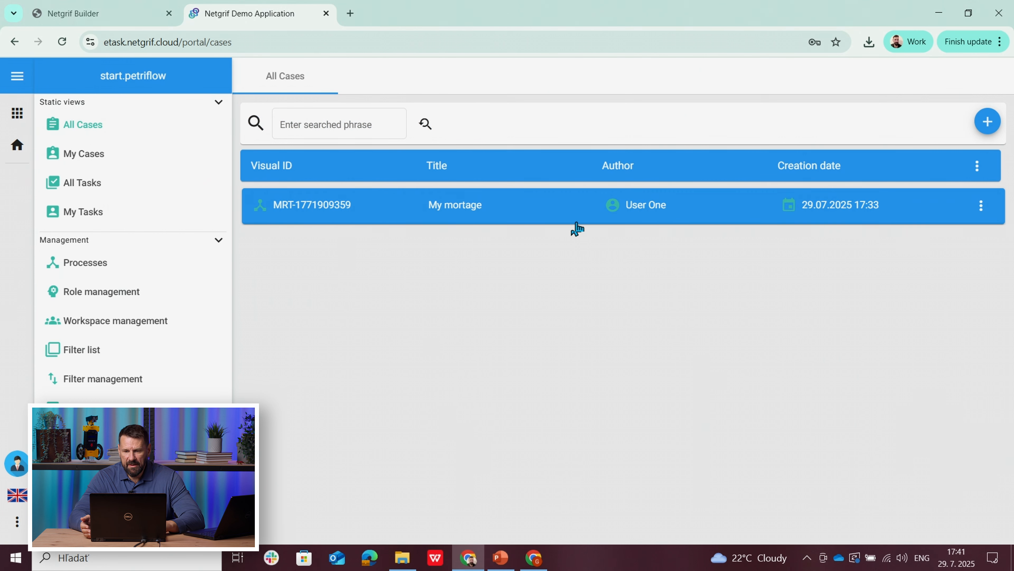
{"action": "left_click", "coordinate": [981, 208]}
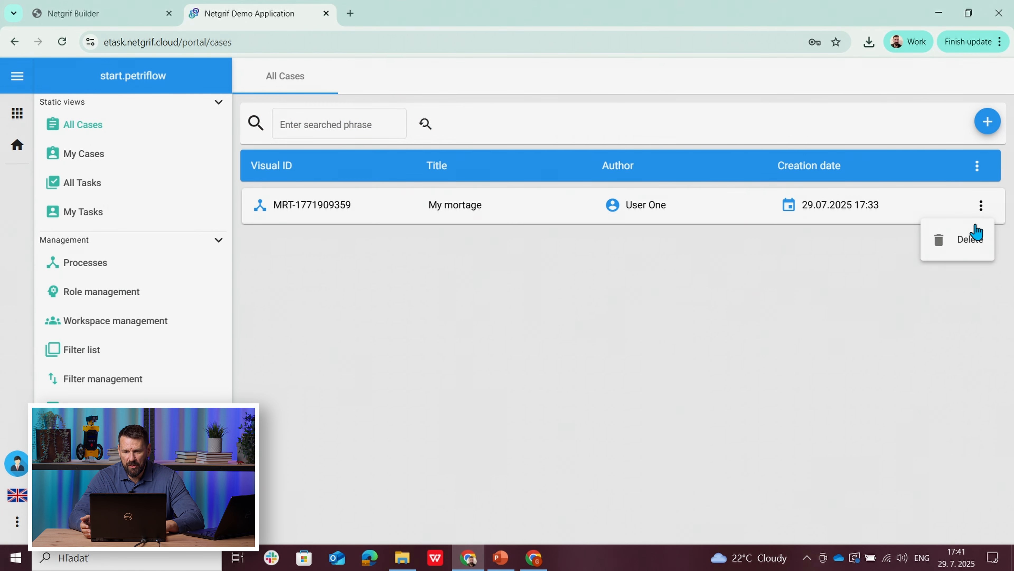
{"action": "left_click", "coordinate": [969, 241]}
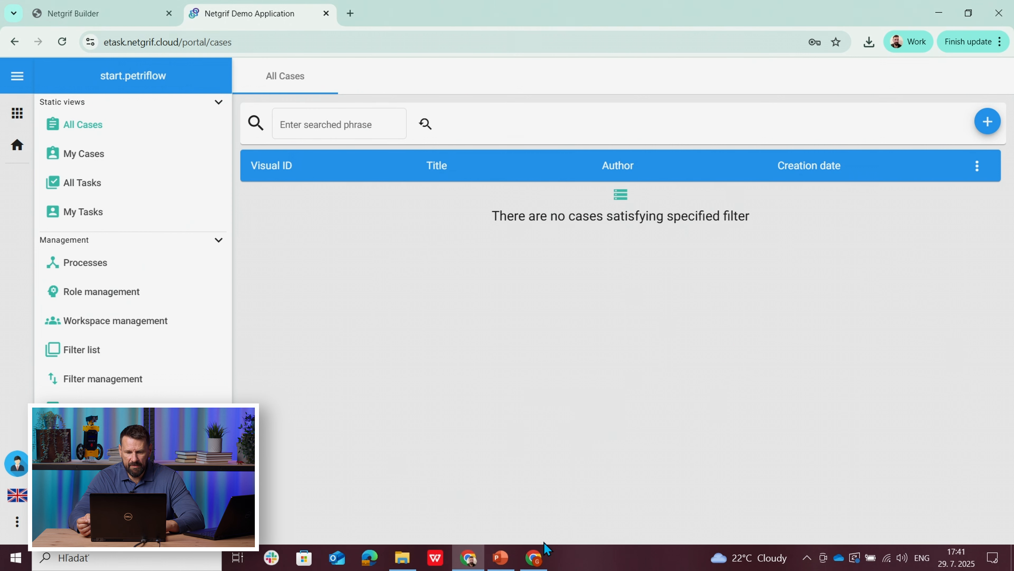
{"action": "left_click", "coordinate": [534, 558]}
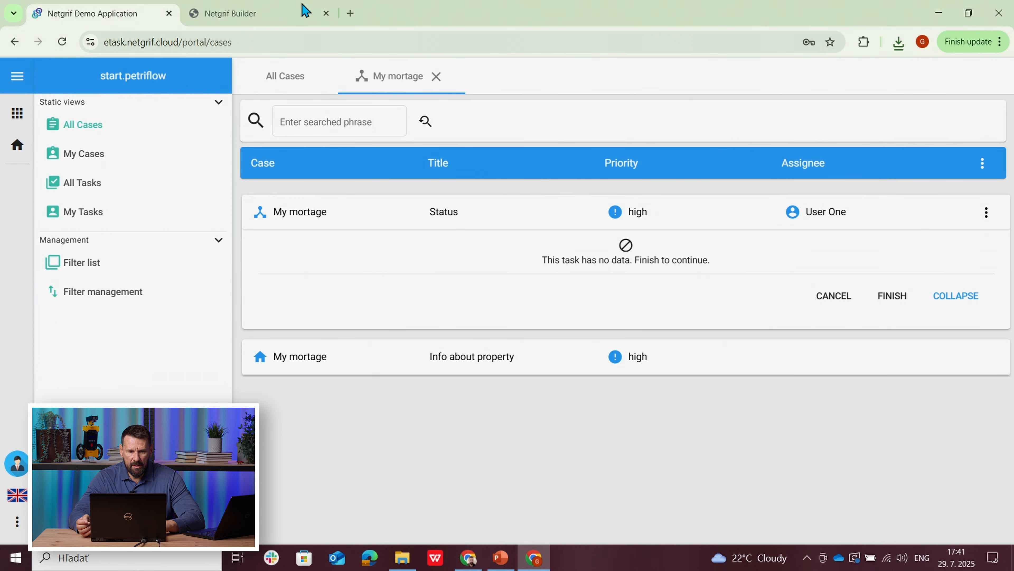
{"action": "left_click", "coordinate": [437, 77]}
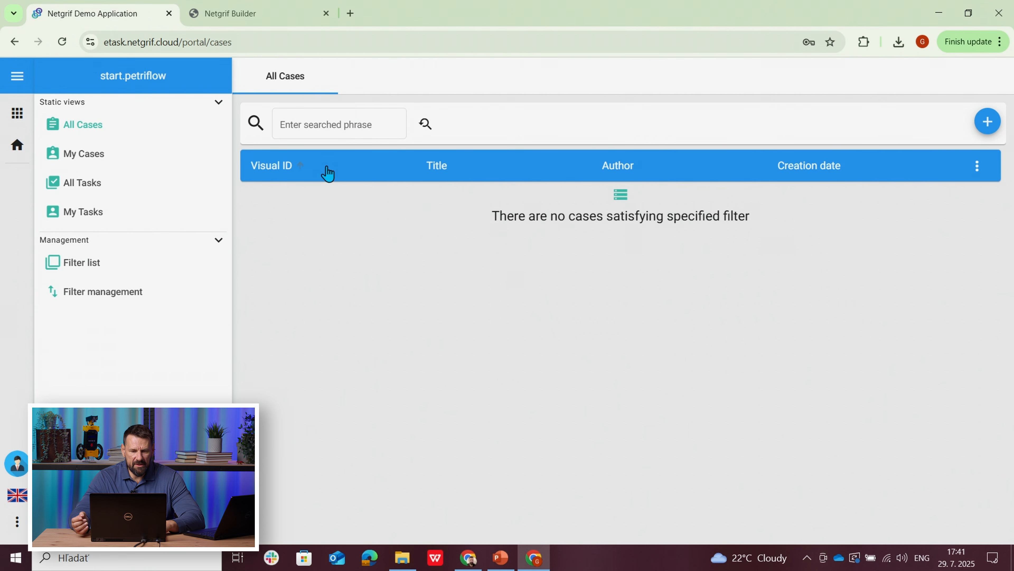
Step: In the administrator's window, try to assign the Banker and Property appraiser roles of Mortgage 2.0.0 without selecting a user
{"action": "left_click", "coordinate": [469, 563]}
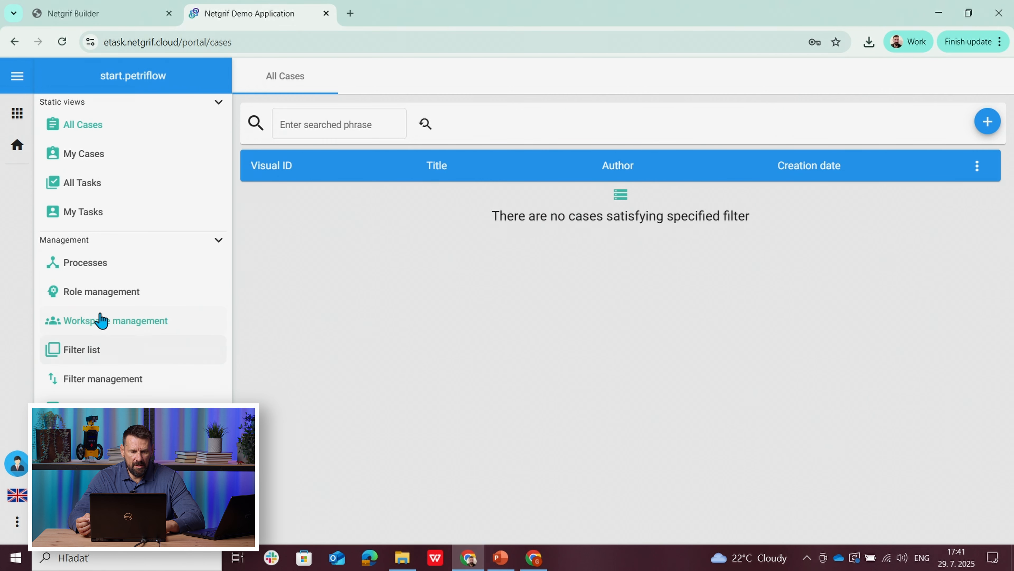
{"action": "left_click", "coordinate": [78, 296]}
{"action": "left_click", "coordinate": [659, 211]}
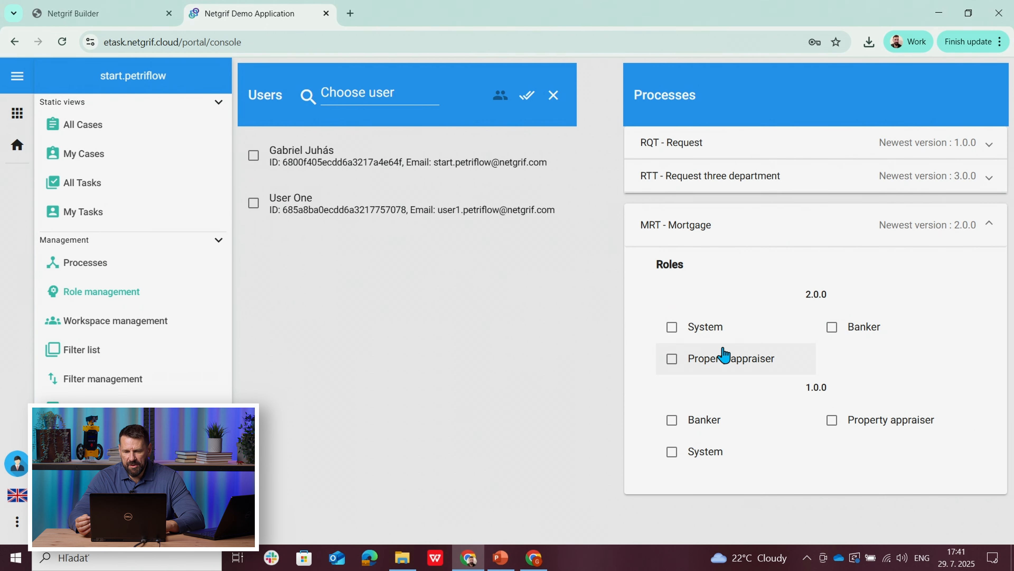
{"action": "left_click", "coordinate": [835, 332]}
{"action": "left_click", "coordinate": [687, 359]}
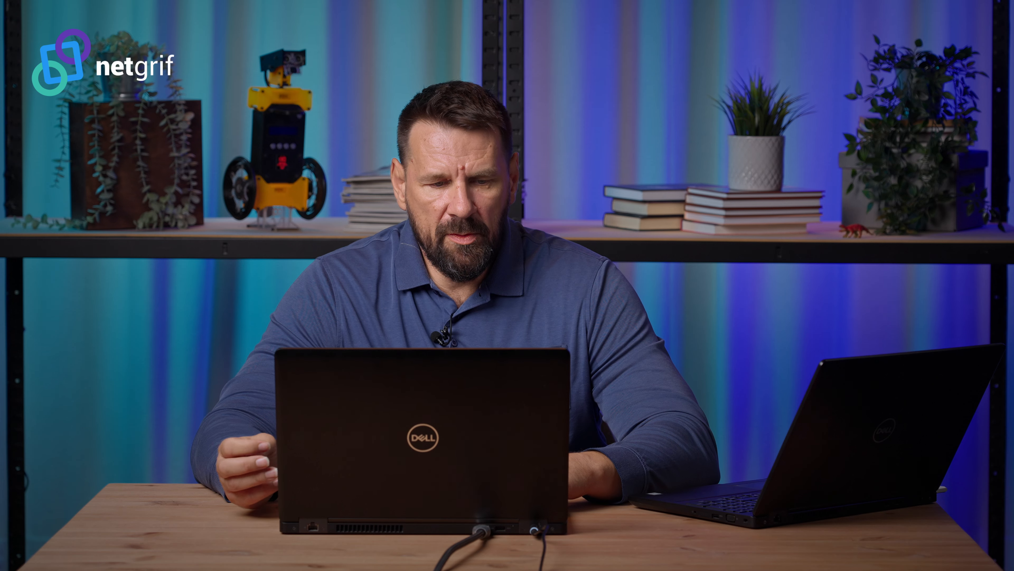
Step: Assign the Banker and Property appraiser roles of Mortgage 2.0.0 to the administrator's account, and return to all cases
{"action": "left_click", "coordinate": [75, 293]}
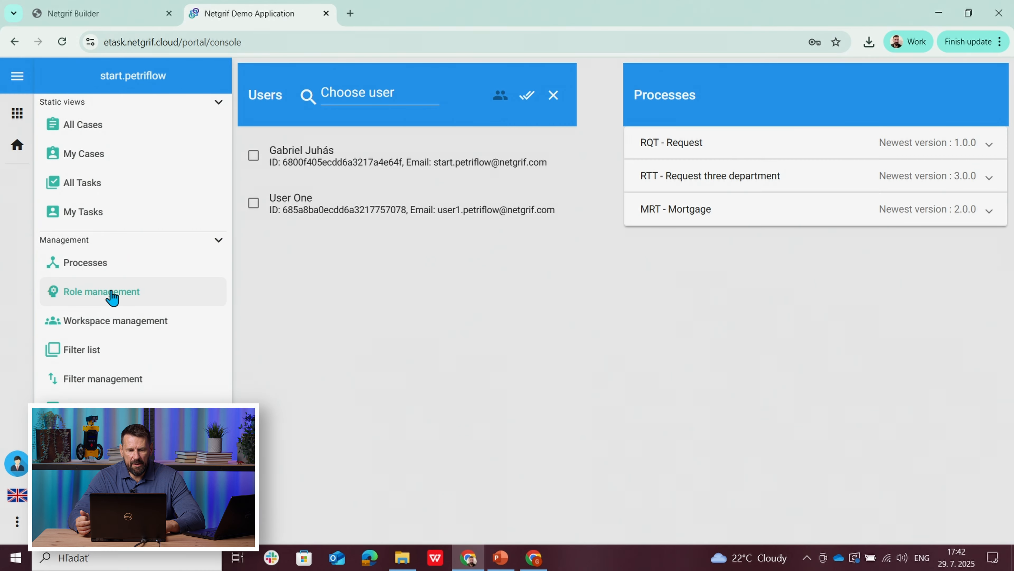
{"action": "left_click", "coordinate": [356, 171]}
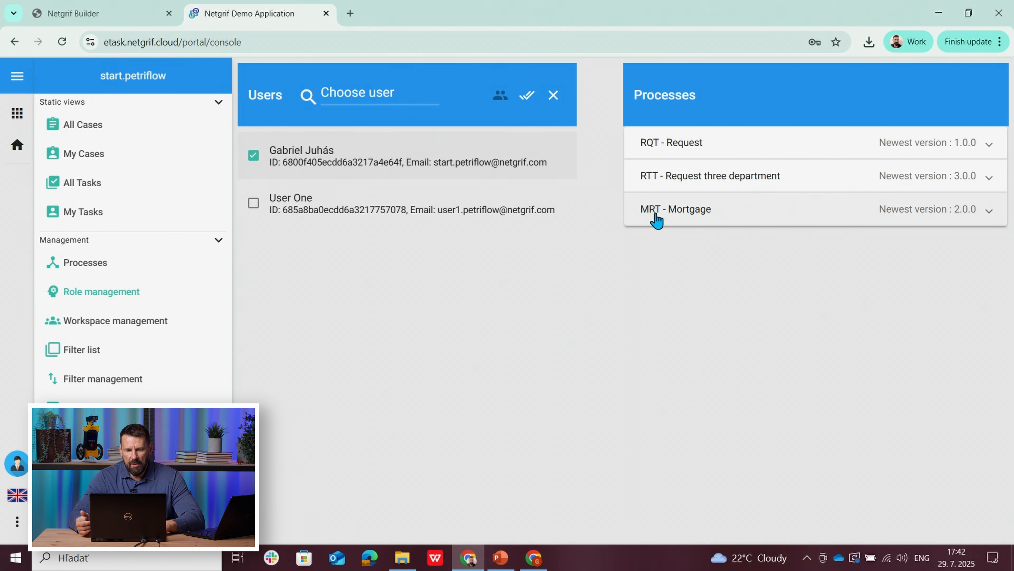
{"action": "left_click", "coordinate": [664, 213]}
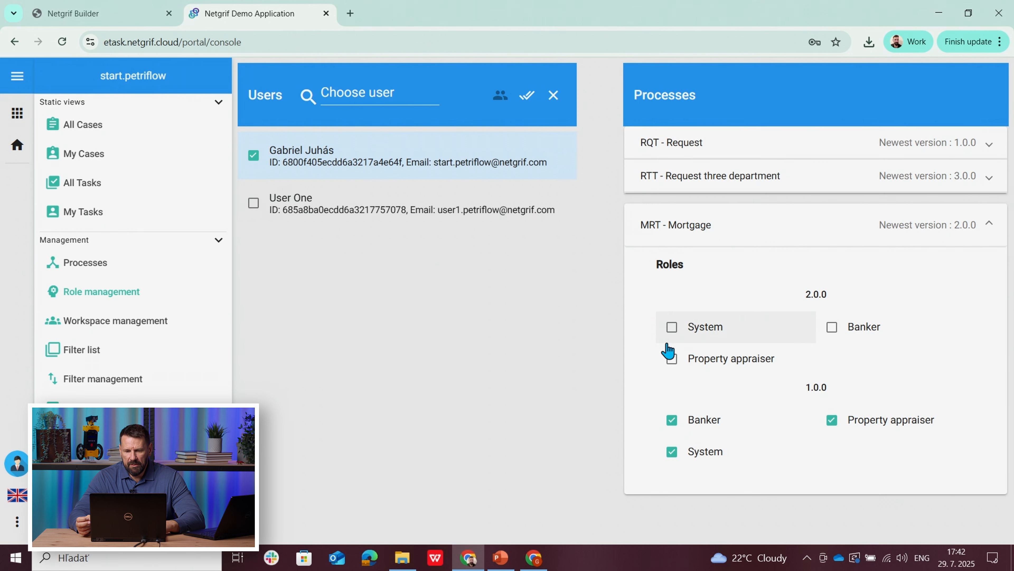
{"action": "left_click", "coordinate": [833, 327]}
{"action": "left_click", "coordinate": [679, 362]}
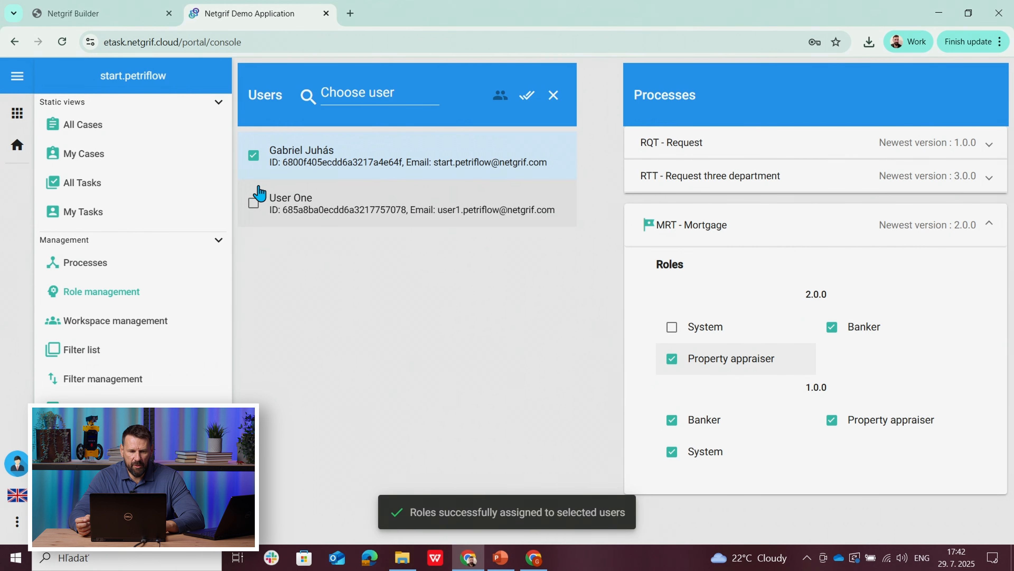
{"action": "left_click", "coordinate": [71, 140]}
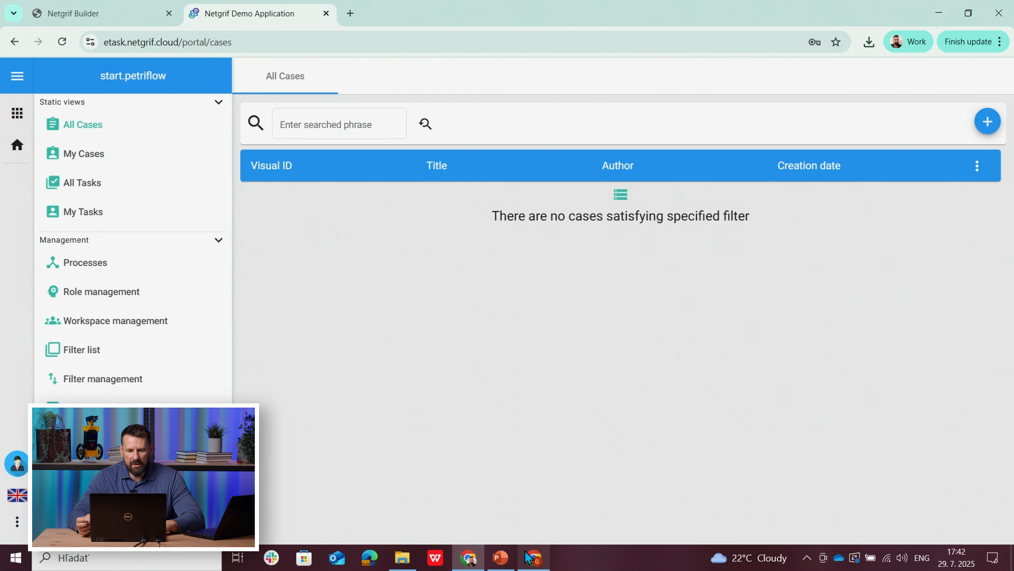
Step: In the applicant's browser window, create a new case of the Mortgage 2.0.0 process titled My mortage
{"action": "left_click", "coordinate": [532, 557]}
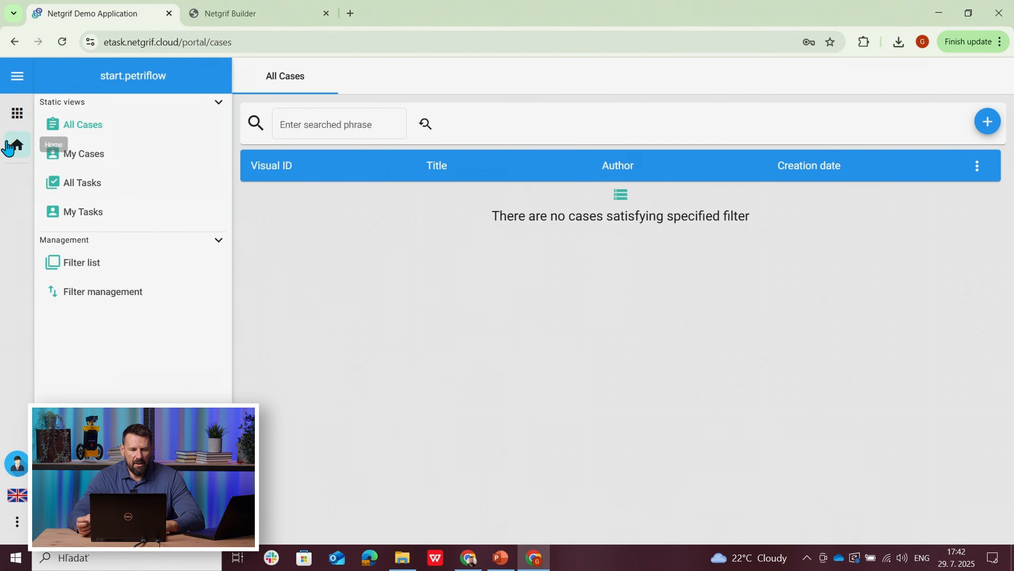
{"action": "left_click", "coordinate": [17, 113]}
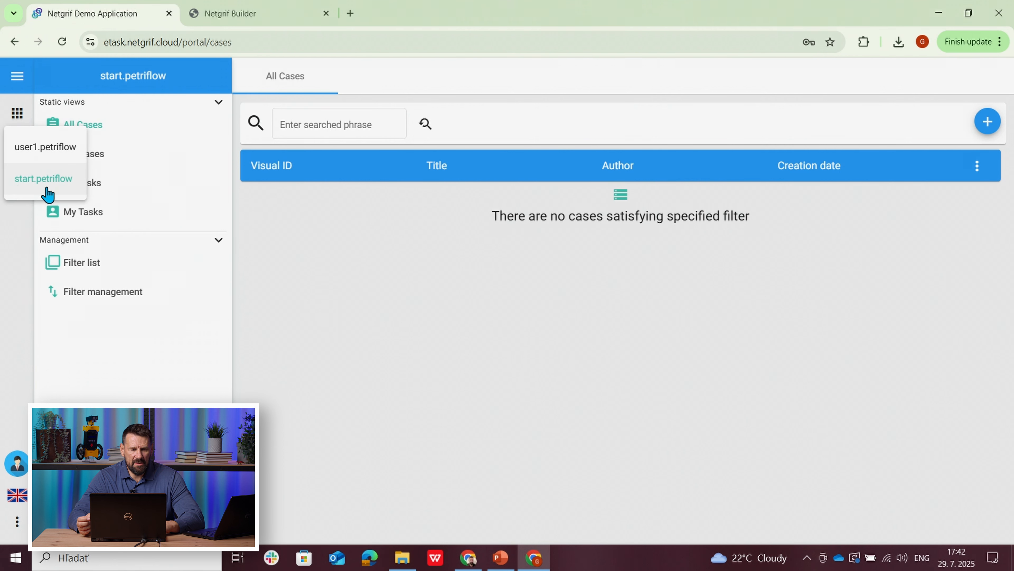
{"action": "left_click", "coordinate": [331, 280]}
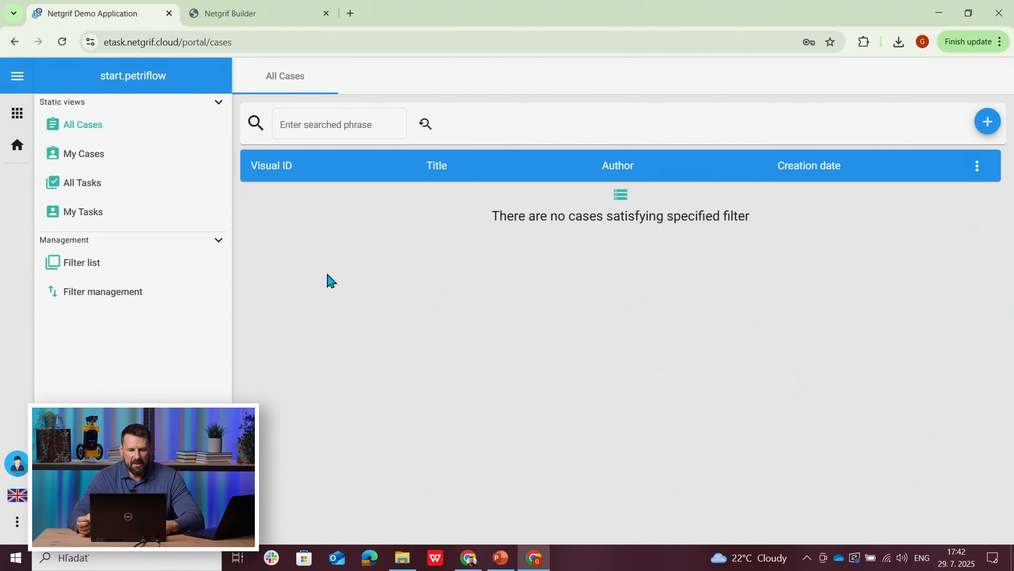
{"action": "left_click", "coordinate": [986, 122]}
{"action": "left_click", "coordinate": [845, 164]}
{"action": "left_click", "coordinate": [833, 263]}
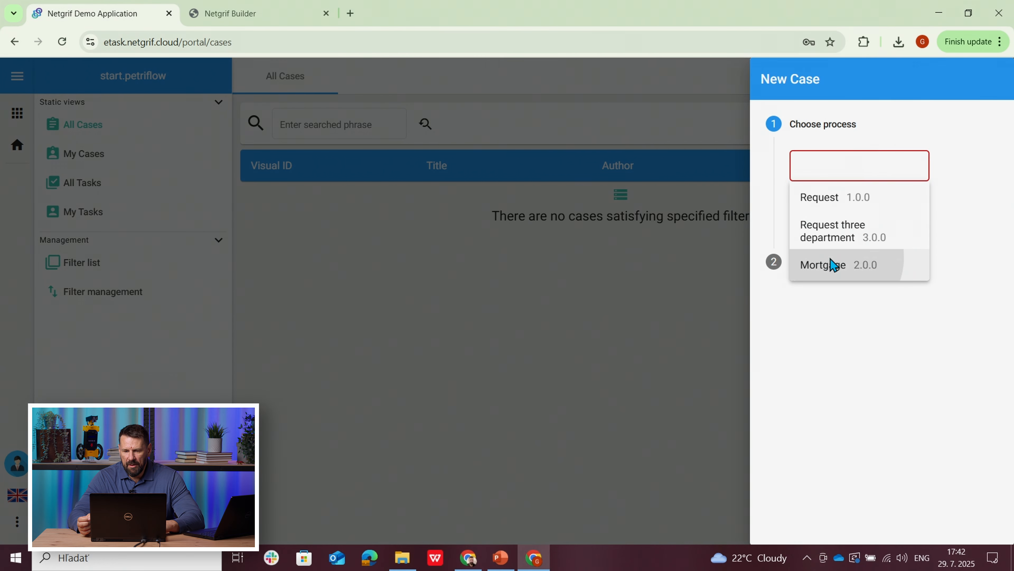
{"action": "left_click", "coordinate": [802, 208]}
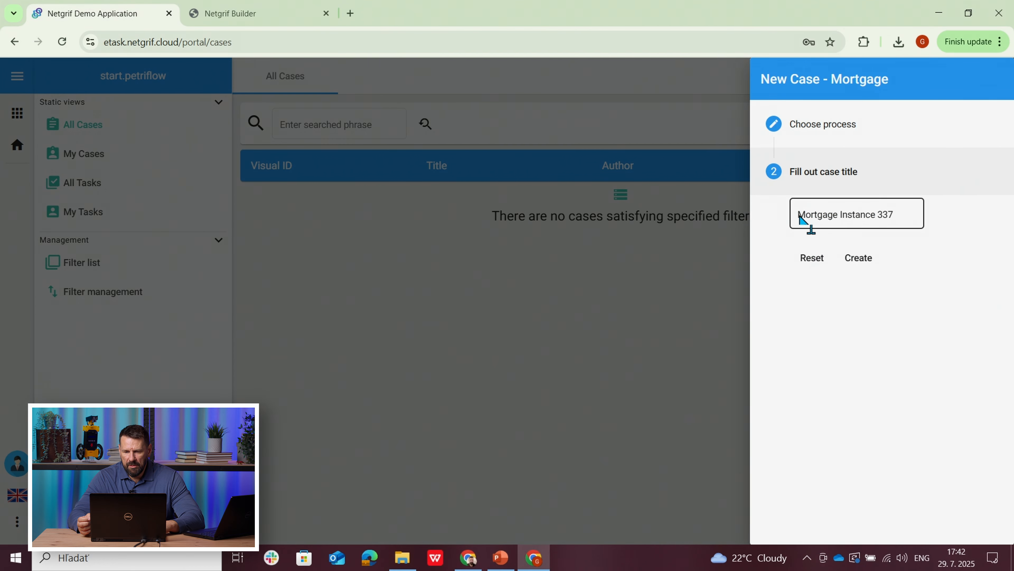
{"action": "left_click_drag", "start_coordinate": [907, 216], "coordinate": [784, 224]}
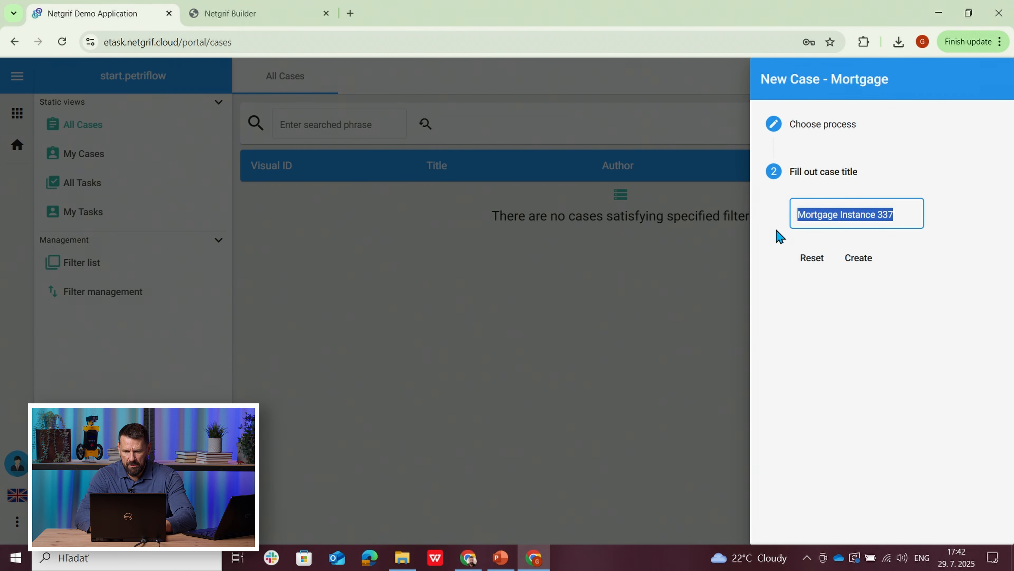
{"action": "type", "text": "My "}
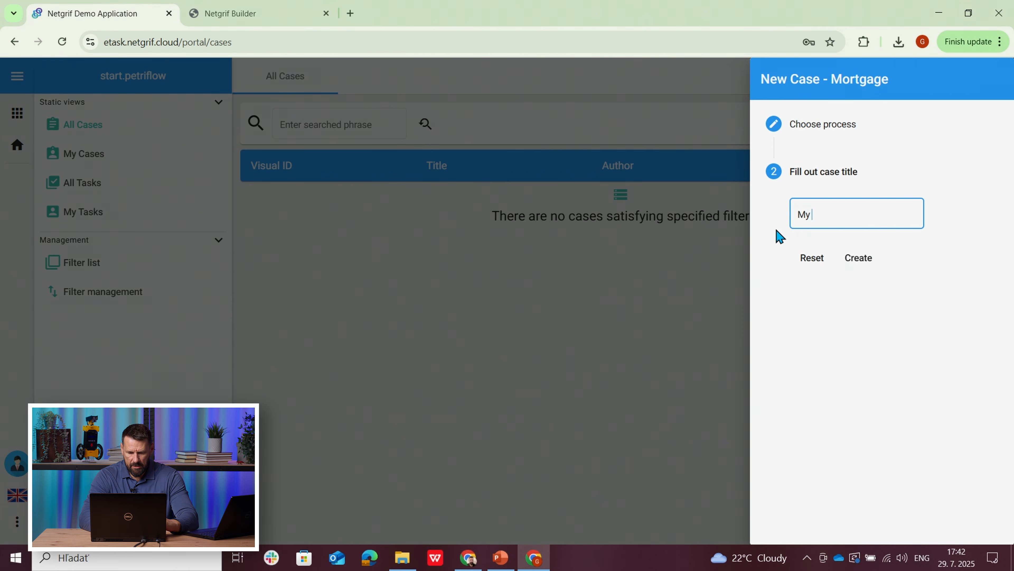
{"action": "type", "text": "mortage"}
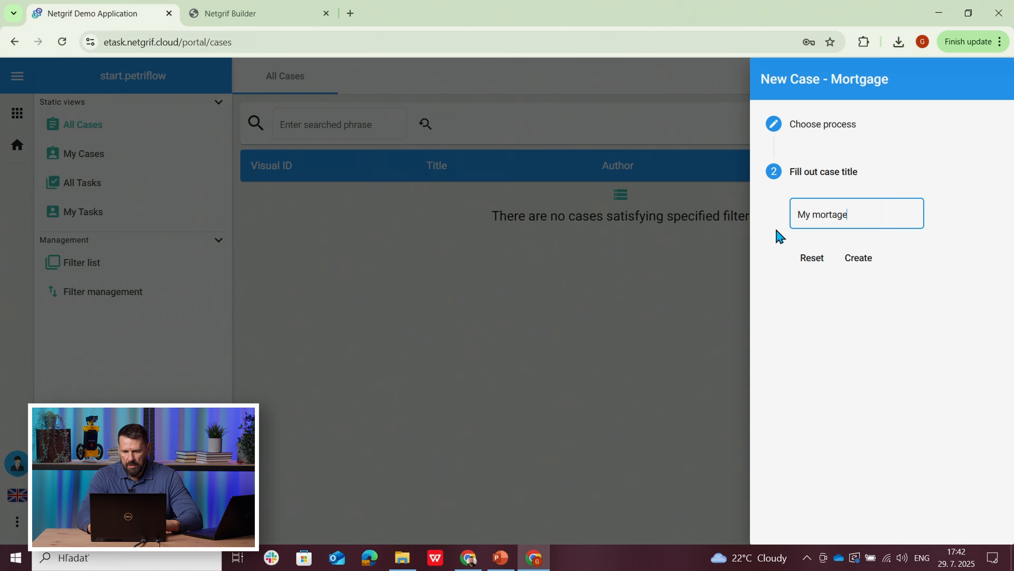
{"action": "left_click", "coordinate": [869, 261]}
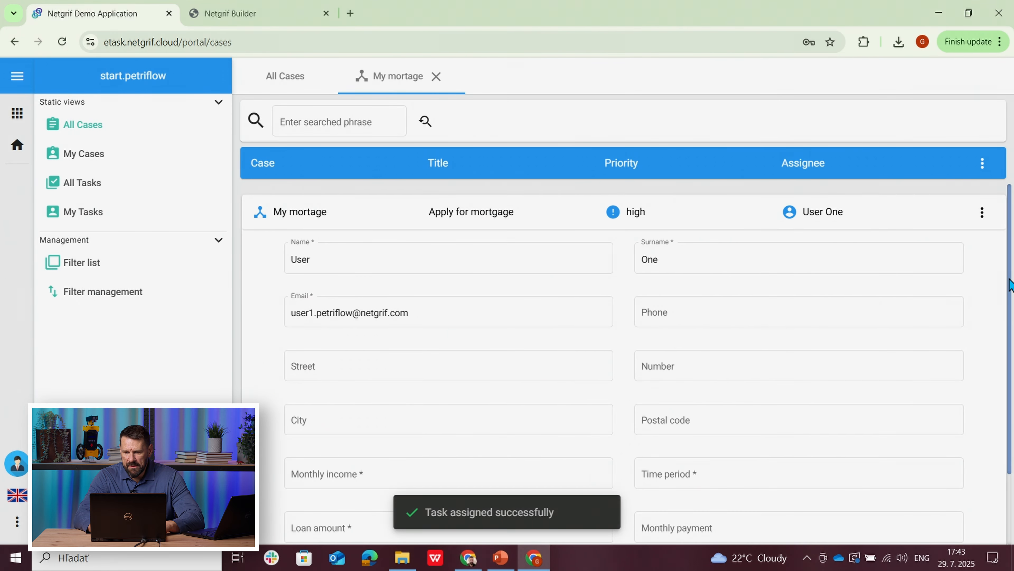
Step: Fill in the Apply for mortgage task with monthly income 1000, time period 10 and loan amount 100000, and finish the task
{"action": "scroll", "coordinate": [1011, 284], "scroll_direction": "down", "scroll_amount": 2}
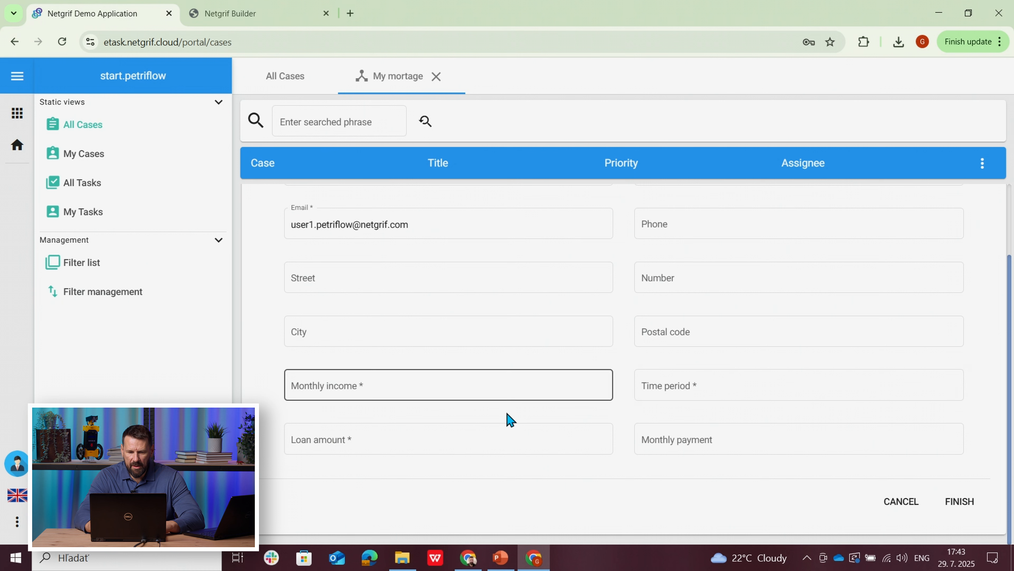
{"action": "left_click", "coordinate": [365, 382]}
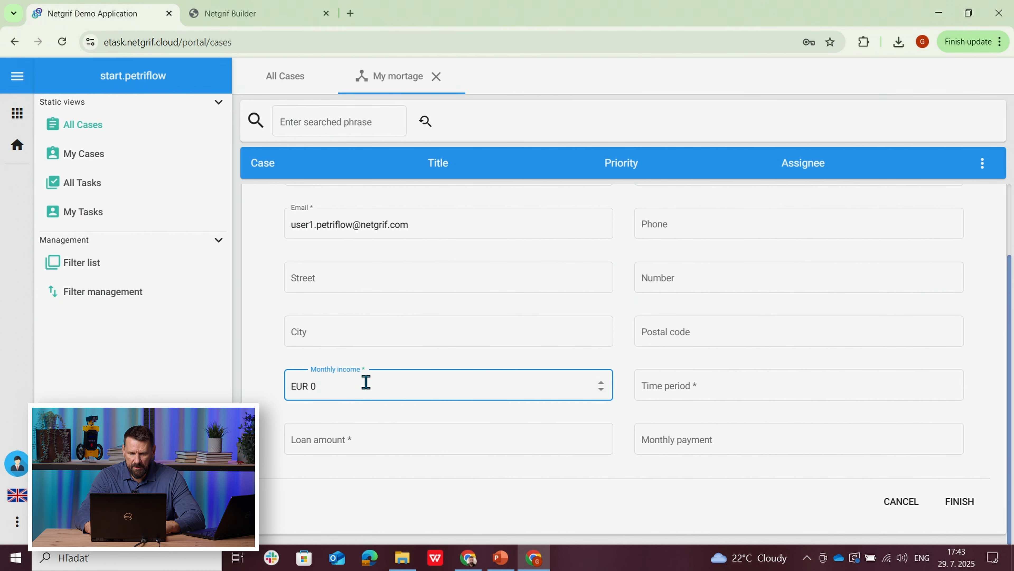
{"action": "left_click", "coordinate": [243, 401]}
{"action": "left_click", "coordinate": [657, 387]}
{"action": "type", "text": "10"}
{"action": "left_click", "coordinate": [459, 434]}
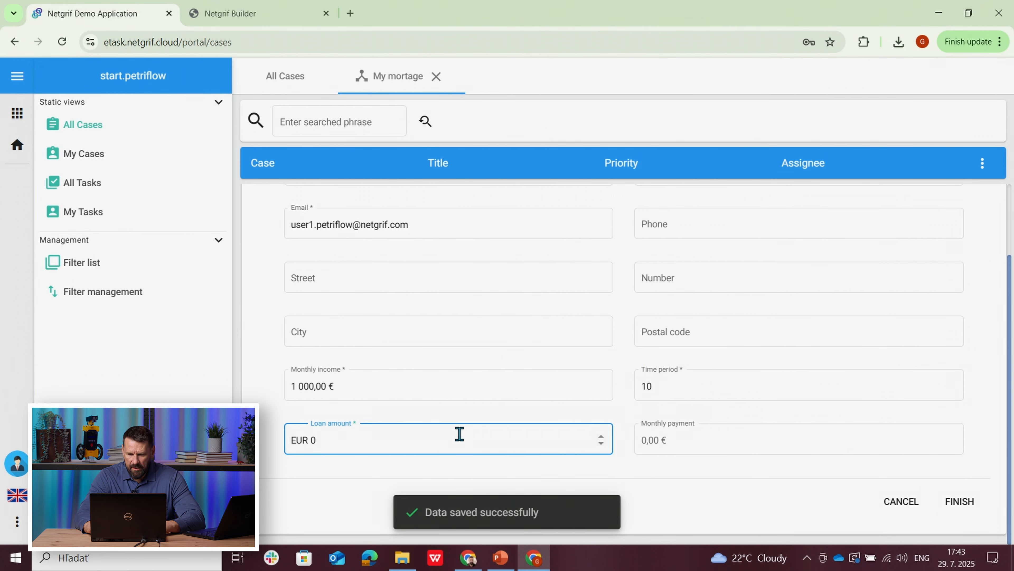
{"action": "type", "text": "100000"}
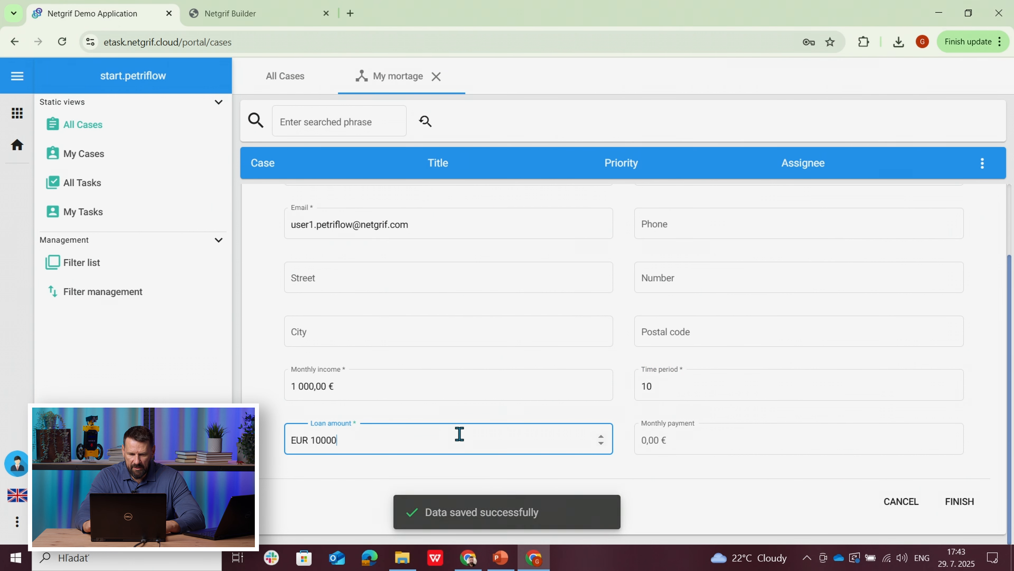
{"action": "left_click", "coordinate": [261, 470]}
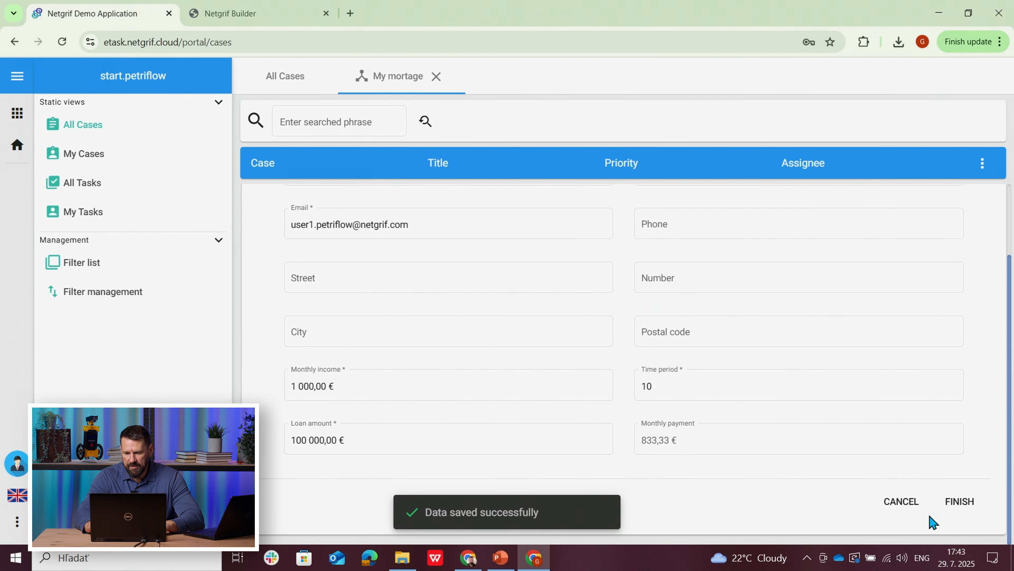
{"action": "left_click", "coordinate": [957, 507]}
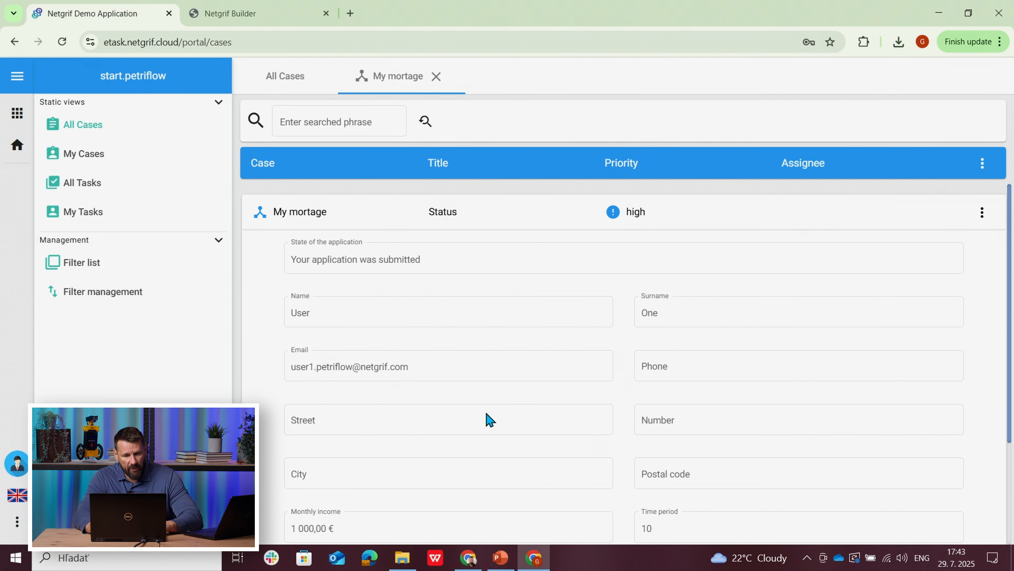
Step: Review the submitted application's Status task, then examine the Status info form in Netgrif Builder and return to the demo application
{"action": "left_click_drag", "start_coordinate": [1012, 301], "coordinate": [1011, 384]}
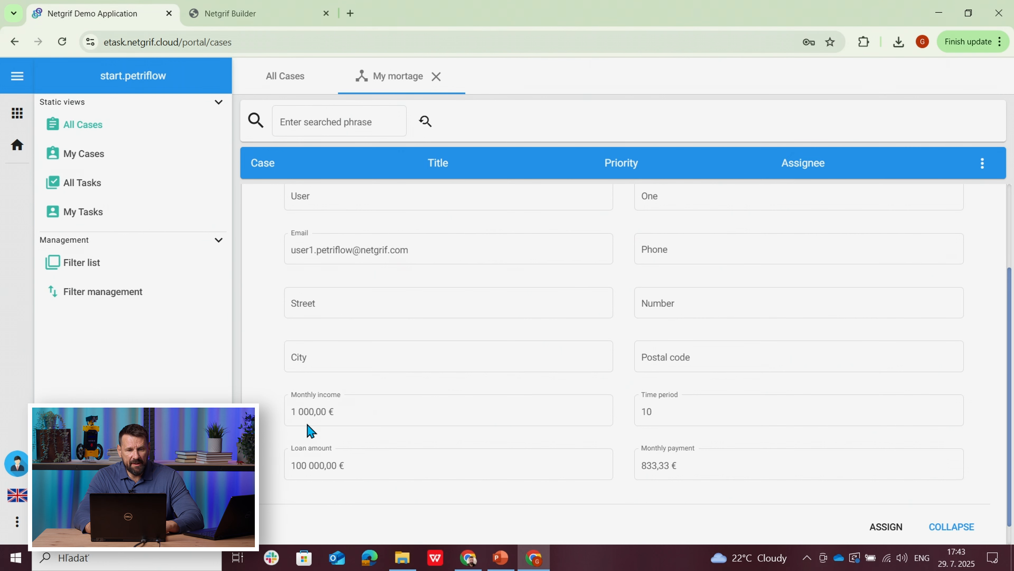
{"action": "left_click", "coordinate": [233, 13]}
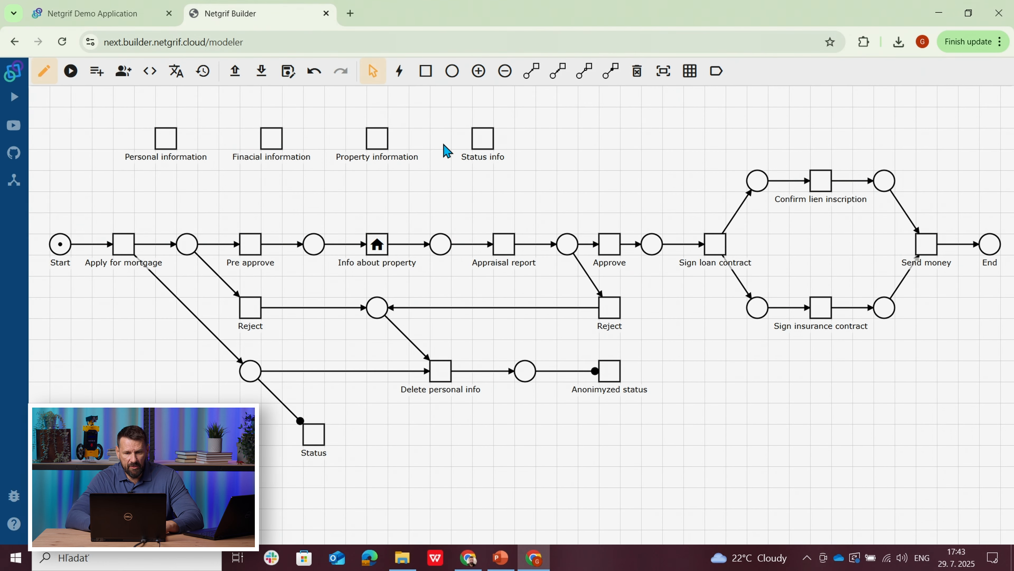
{"action": "right_click", "coordinate": [480, 150]}
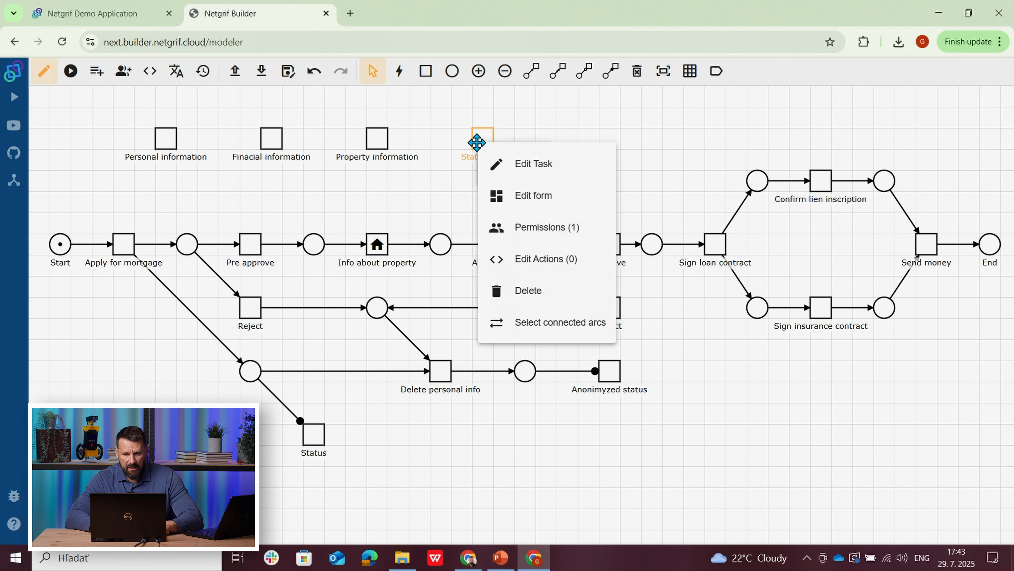
{"action": "left_click", "coordinate": [528, 202]}
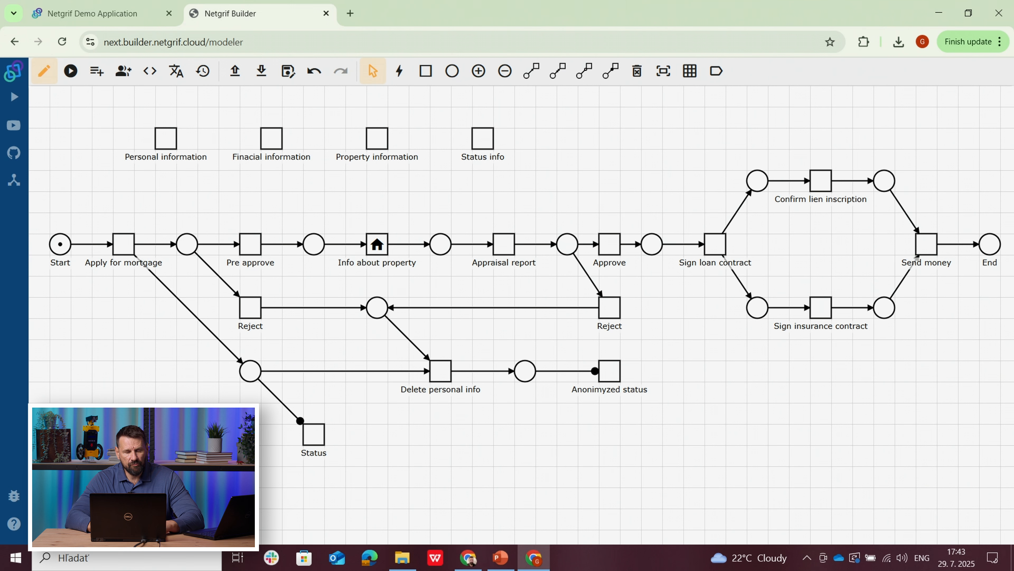
{"action": "left_click", "coordinate": [79, 16]}
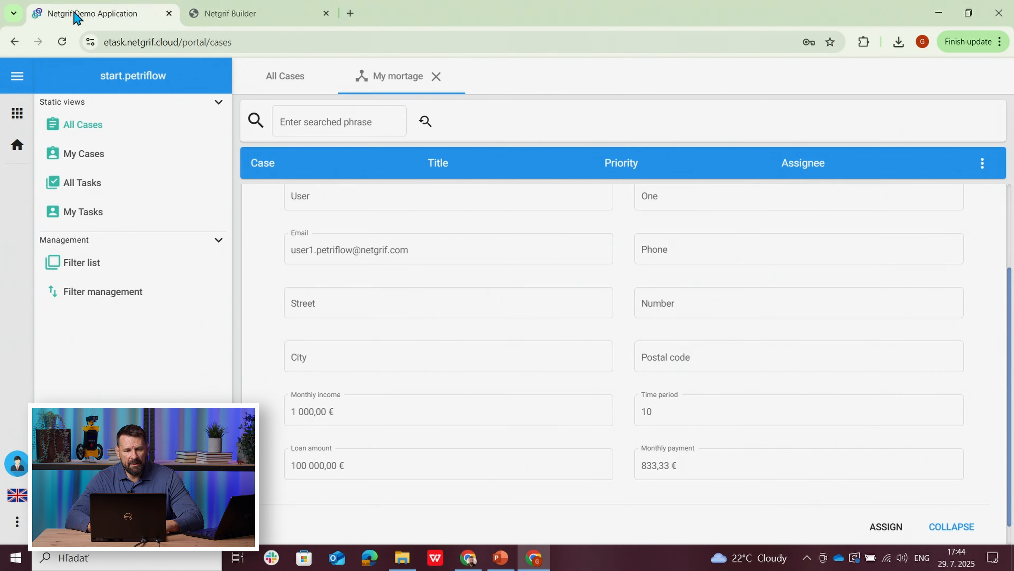
Step: Close and reopen the My mortage case, and open its Info about property task
{"action": "left_click", "coordinate": [435, 78]}
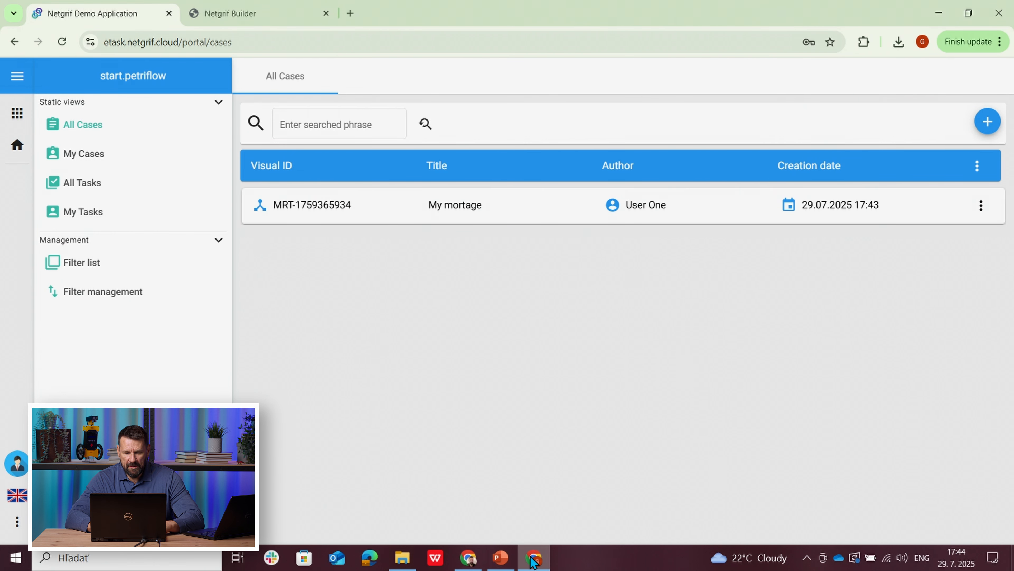
{"action": "left_click", "coordinate": [313, 204]}
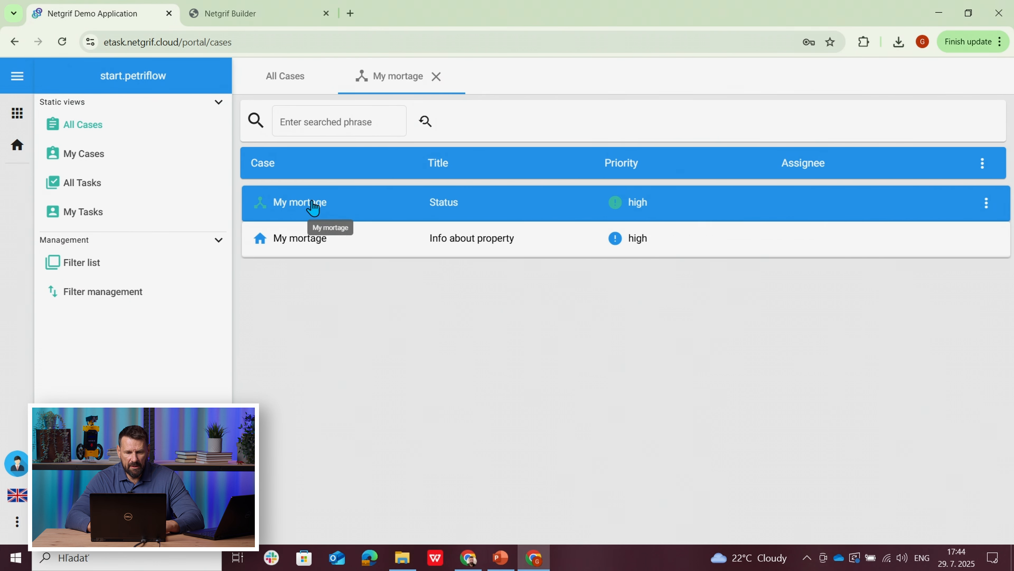
{"action": "left_click", "coordinate": [440, 248]}
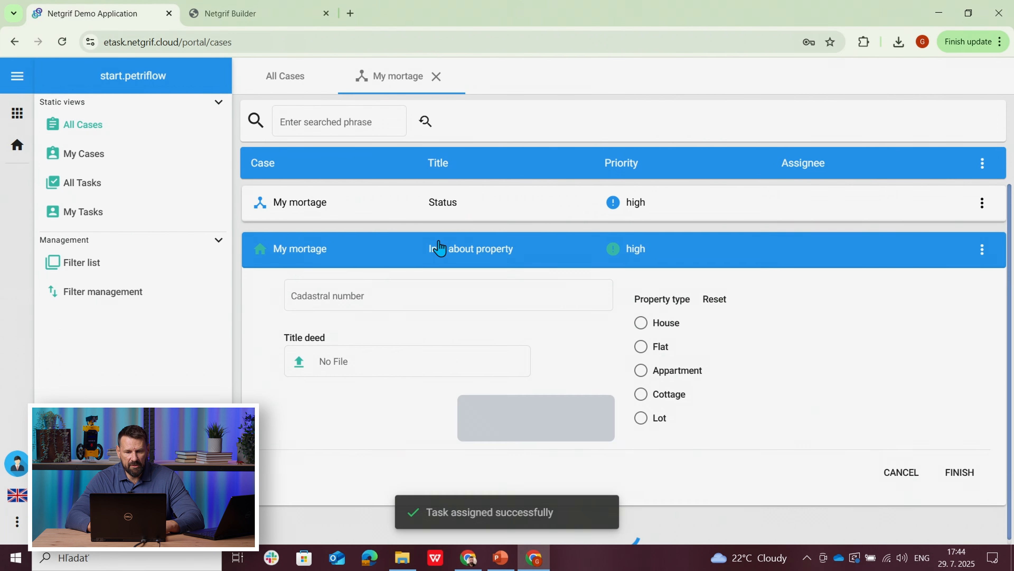
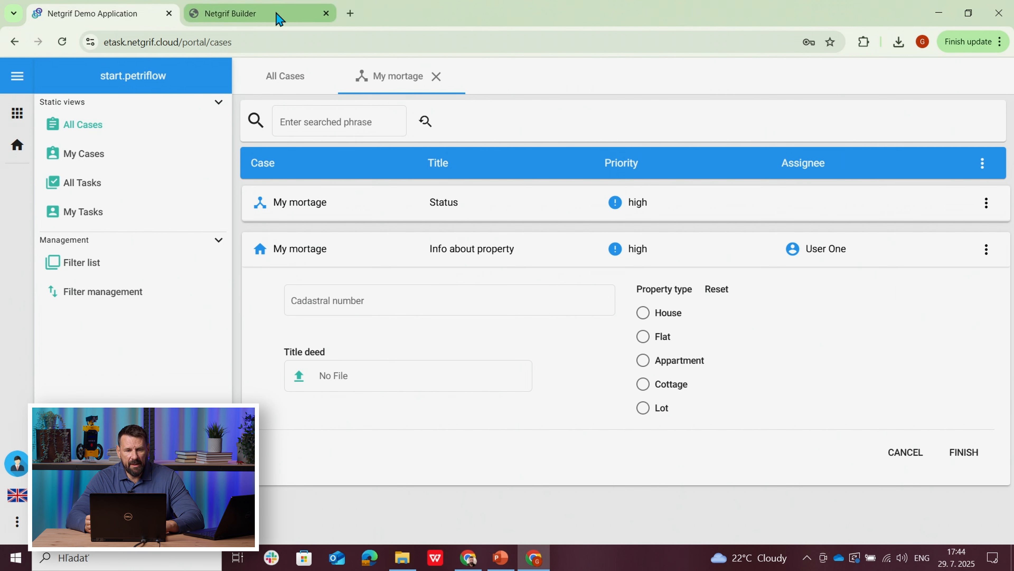
Step: Fill in the Info about property task with cadastral number 123456 and property type House, and finish the task
{"action": "mouse_move", "coordinate": [280, 18]}
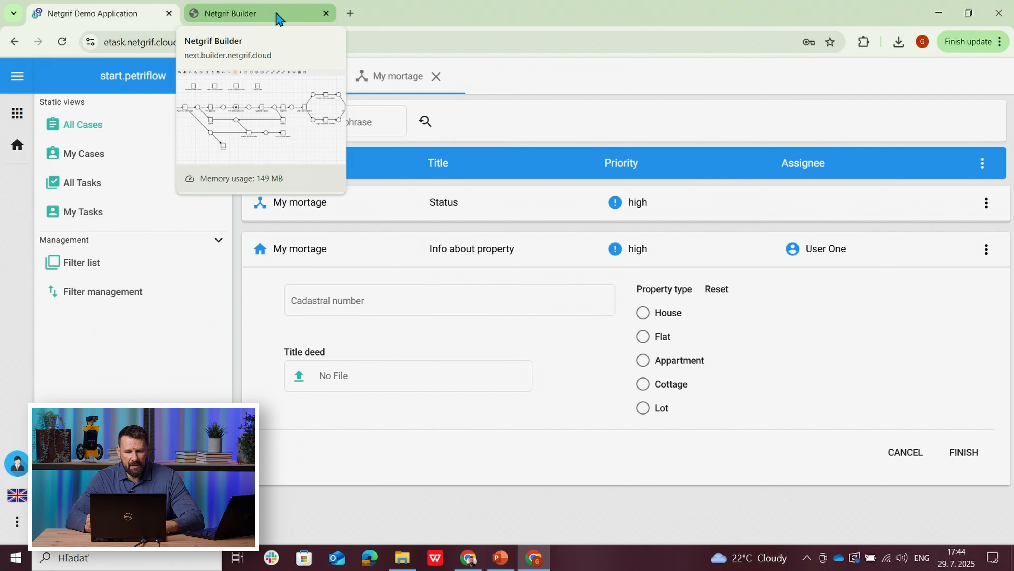
{"action": "left_click", "coordinate": [356, 302]}
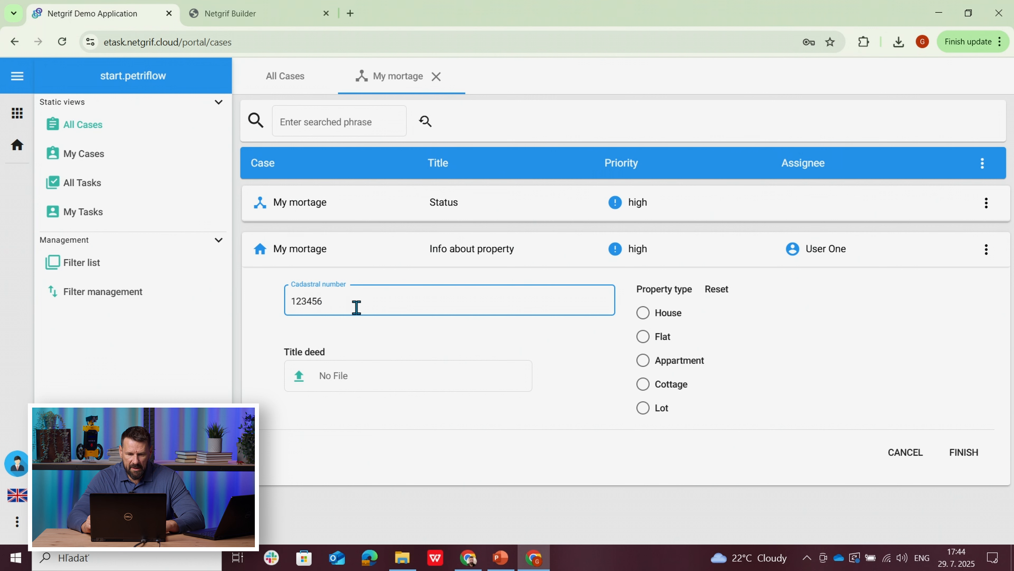
{"action": "left_click", "coordinate": [641, 317]}
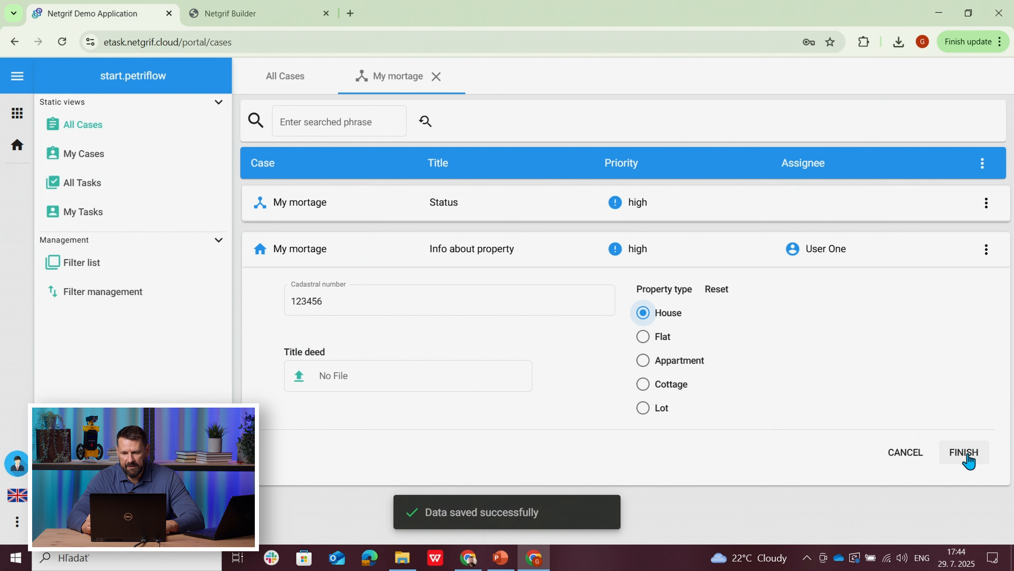
{"action": "left_click", "coordinate": [968, 460]}
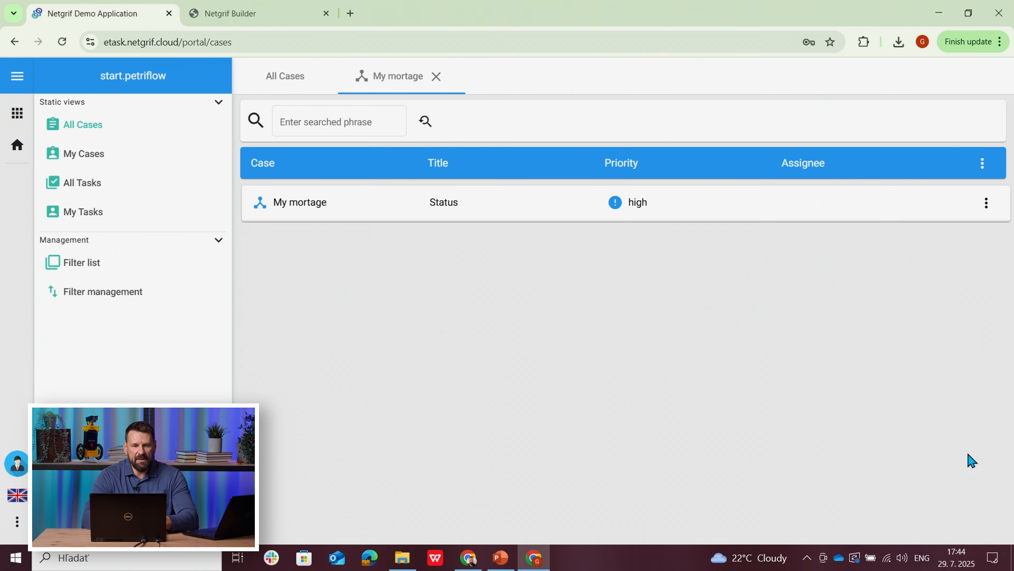
Step: Check the process model in Netgrif Builder, return to the demo application and review the full Status task of the My mortage case
{"action": "left_click", "coordinate": [275, 20]}
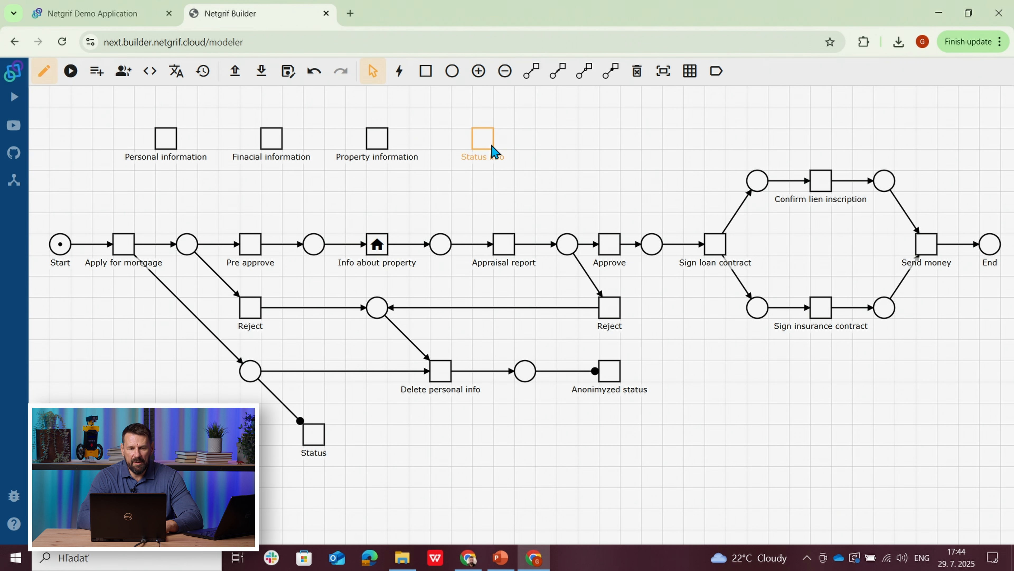
{"action": "left_click", "coordinate": [116, 14]}
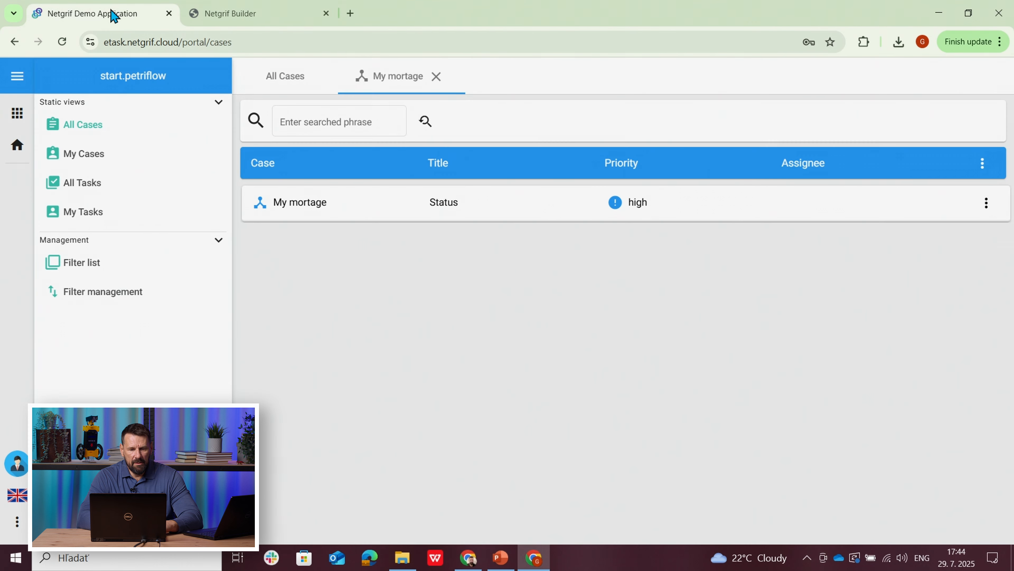
{"action": "left_click", "coordinate": [440, 216]}
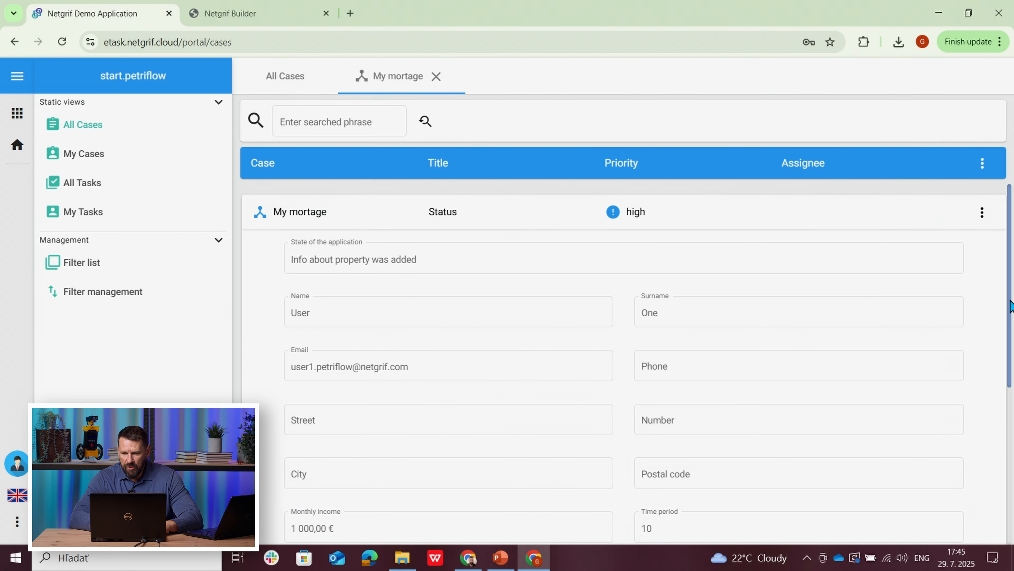
{"action": "left_click_drag", "start_coordinate": [1011, 307], "coordinate": [1010, 450]}
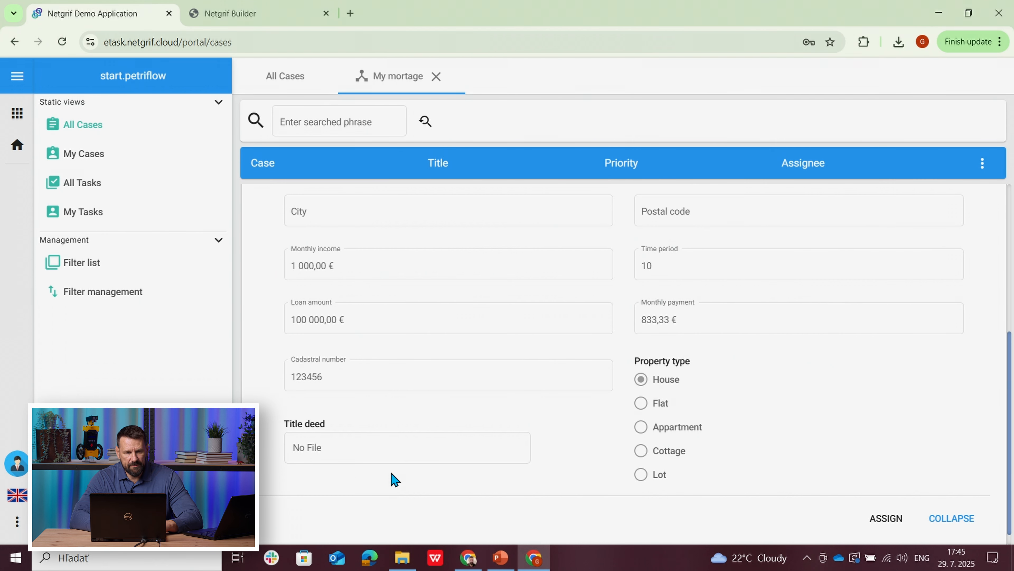
Step: Switch to the other user's browser window, reload the list of all cases and open the My mortage case
{"action": "left_click", "coordinate": [468, 559]}
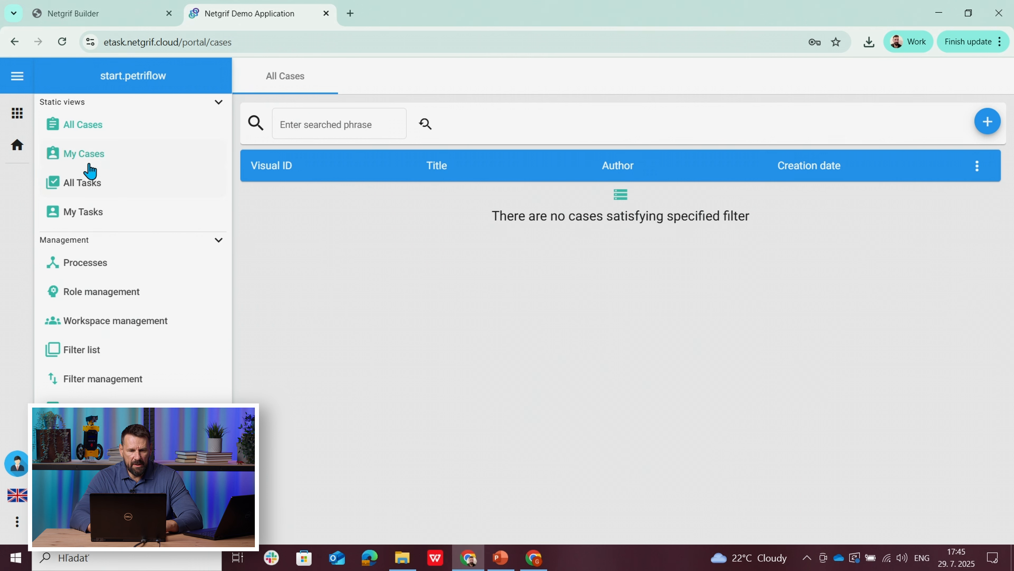
{"action": "left_click", "coordinate": [79, 155]}
{"action": "left_click", "coordinate": [85, 133]}
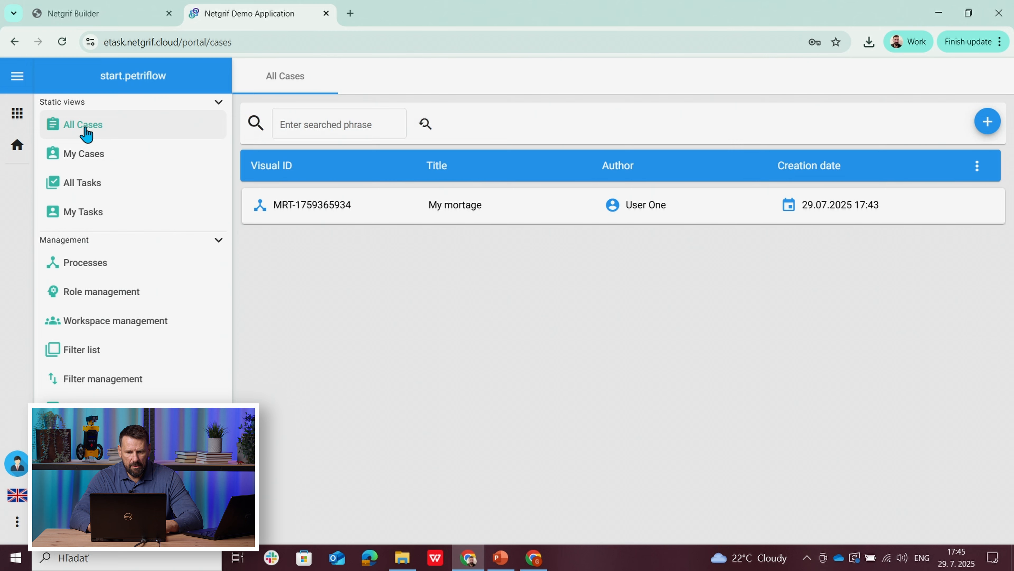
{"action": "left_click", "coordinate": [426, 217]}
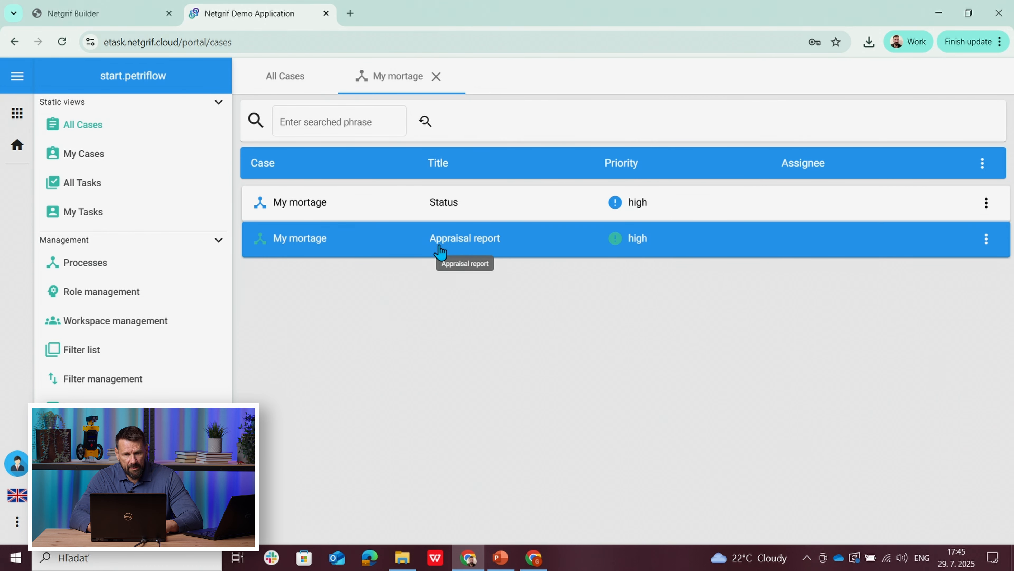
Step: In Netgrif Builder, simulate firing Apply for mortgage, Pre approve and Info about property, and only assign Appraisal report without finishing it
{"action": "left_click", "coordinate": [95, 13]}
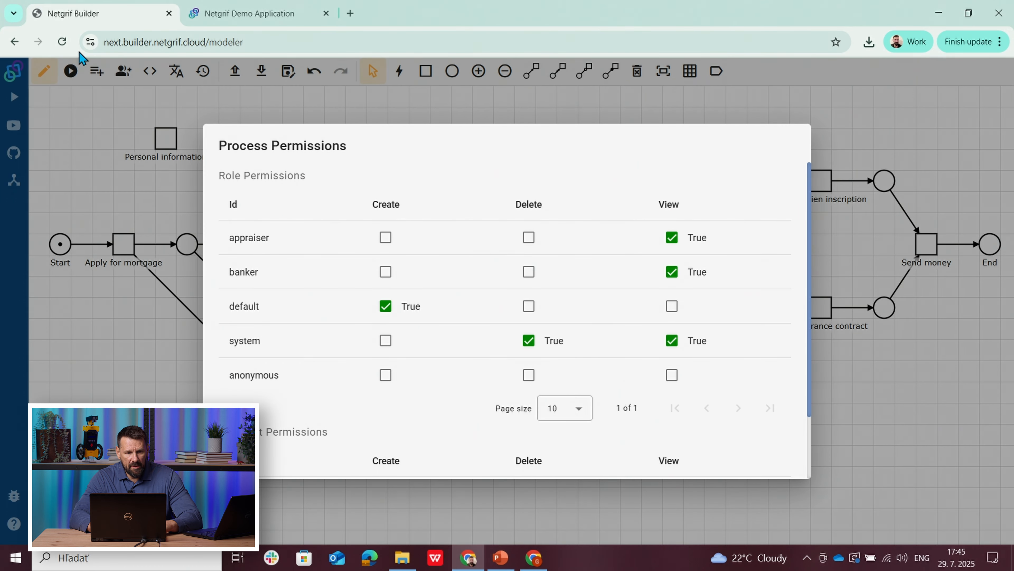
{"action": "left_click", "coordinate": [70, 76]}
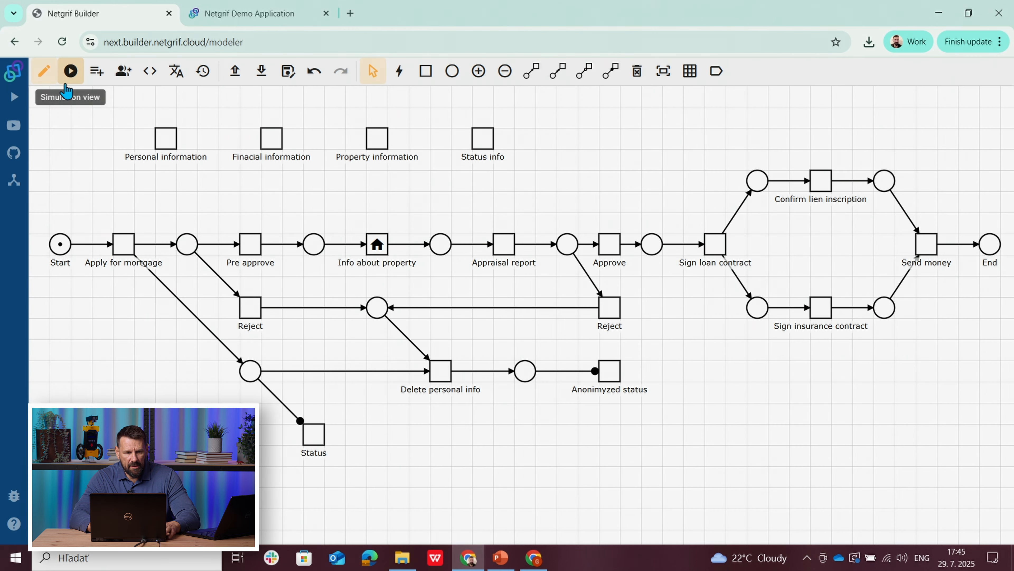
{"action": "left_click", "coordinate": [71, 75]}
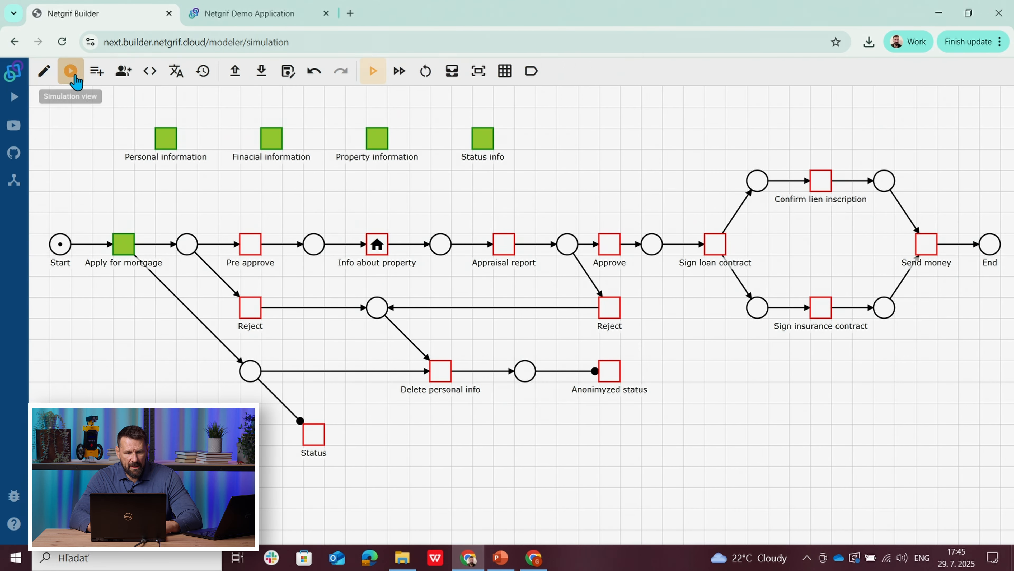
{"action": "left_click", "coordinate": [125, 248]}
{"action": "left_click", "coordinate": [256, 253]}
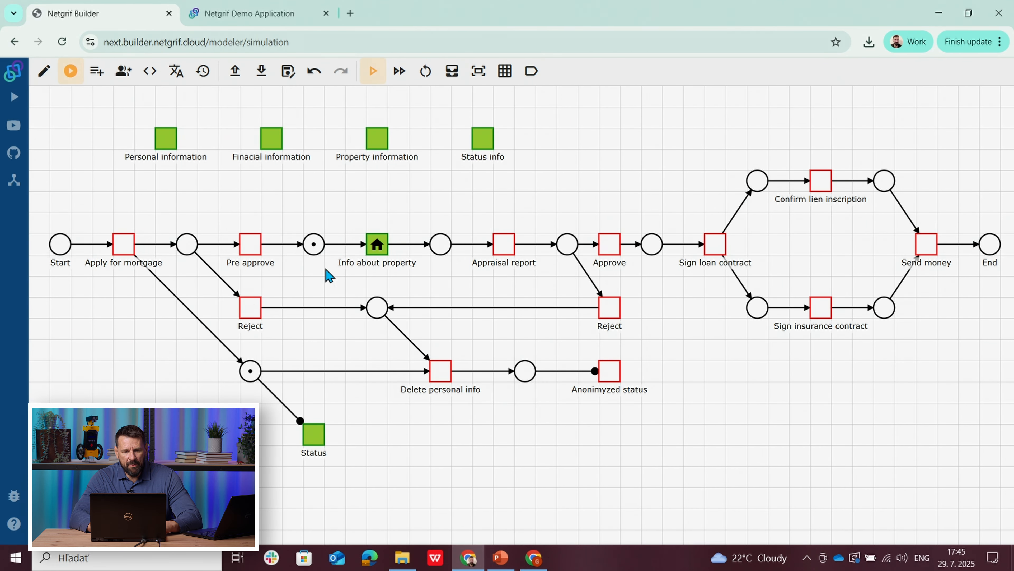
{"action": "left_click", "coordinate": [377, 245]}
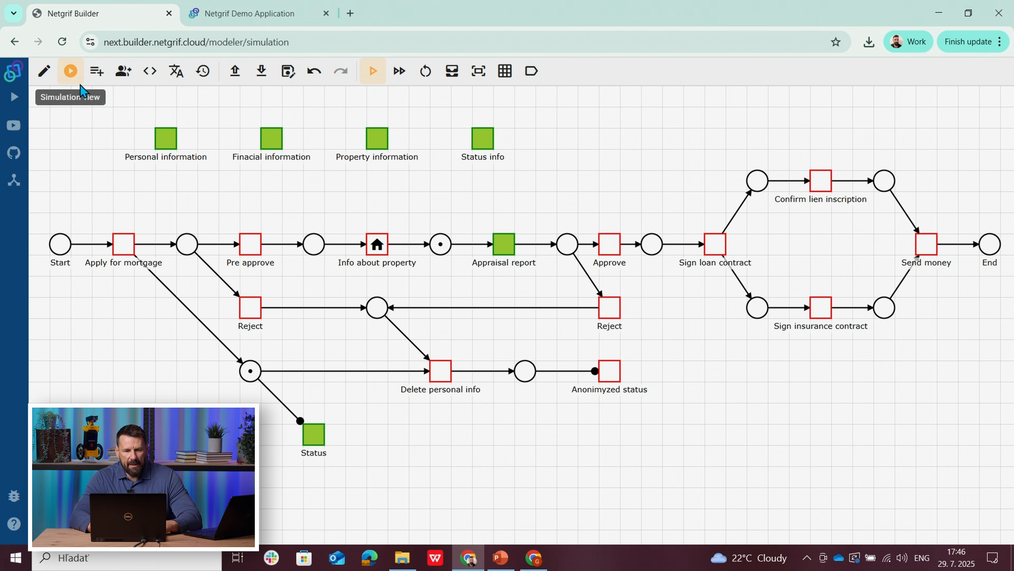
{"action": "left_click", "coordinate": [396, 78]}
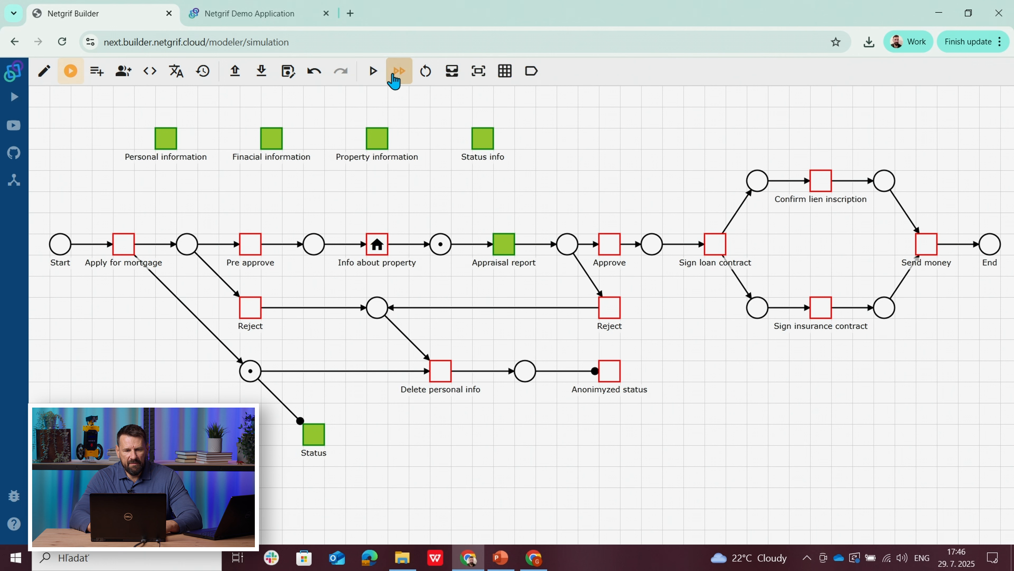
{"action": "left_click", "coordinate": [505, 252]}
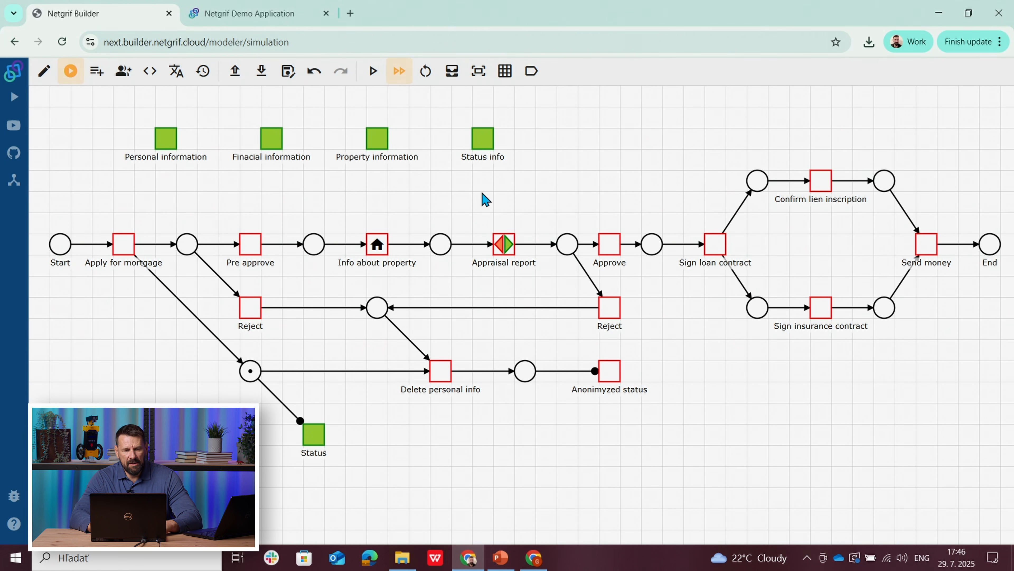
Step: In the demo application, assign the My mortage case's Appraisal report task and set its appraised value to 150 000
{"action": "left_click", "coordinate": [251, 15]}
{"action": "left_click", "coordinate": [353, 239]}
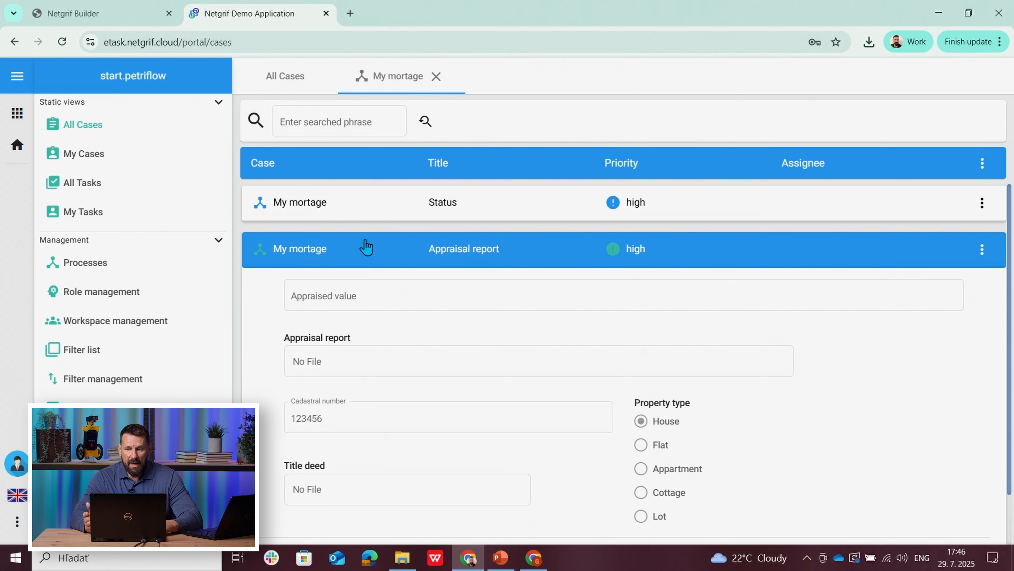
{"action": "left_click", "coordinate": [982, 249]}
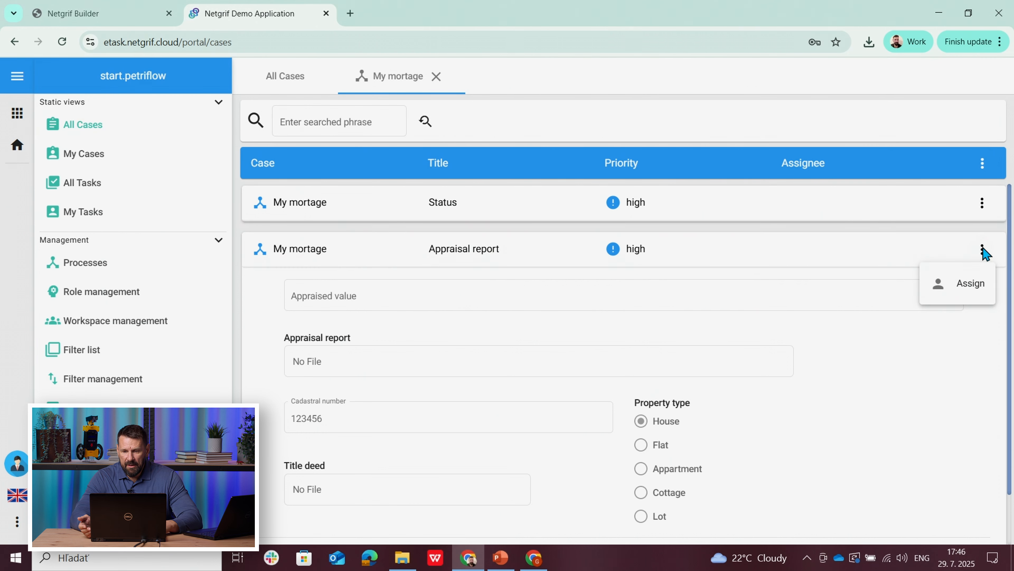
{"action": "left_click", "coordinate": [963, 283]}
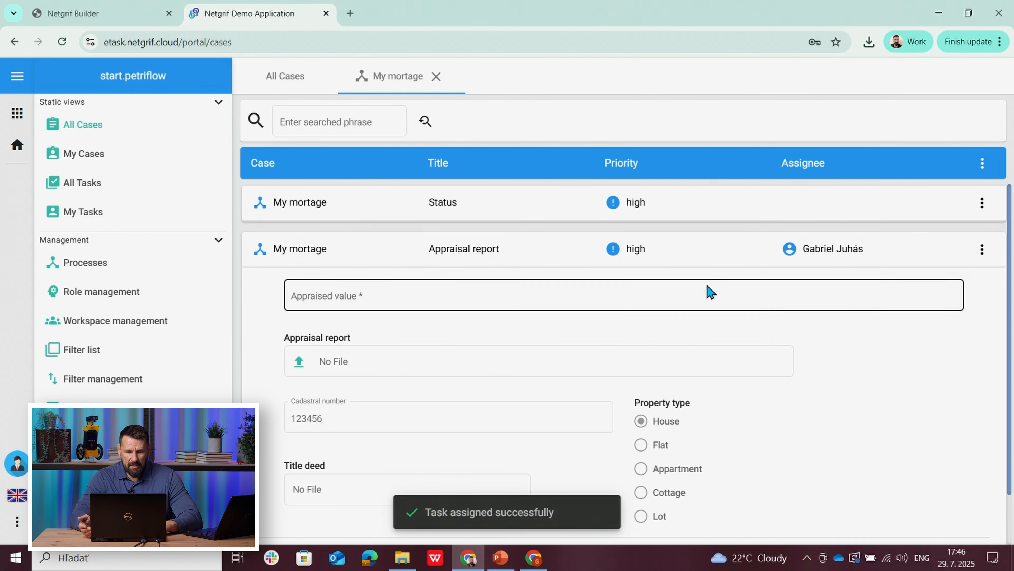
{"action": "left_click", "coordinate": [323, 298]}
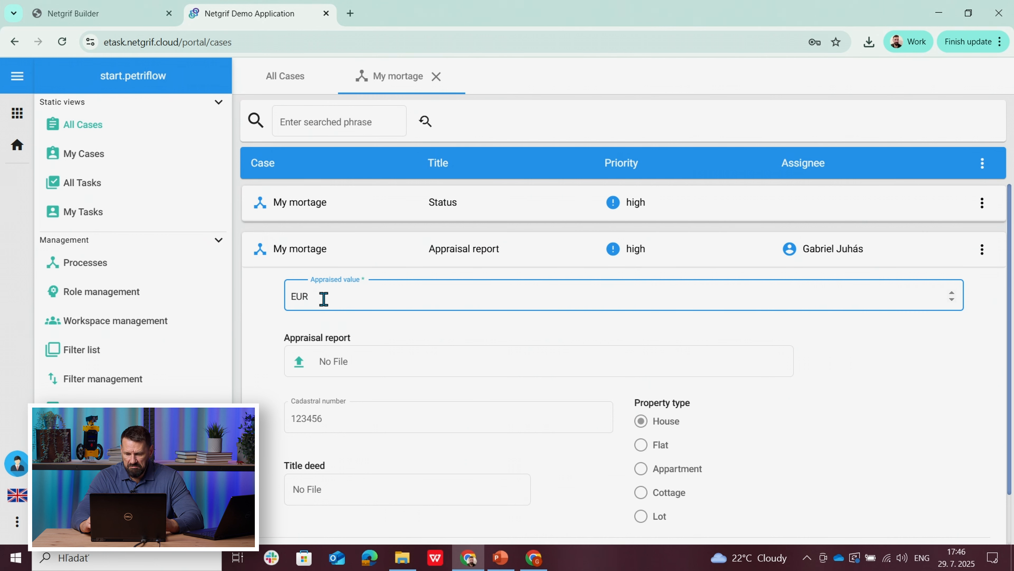
{"action": "type", "text": "150 000"}
{"action": "left_click", "coordinate": [254, 349]}
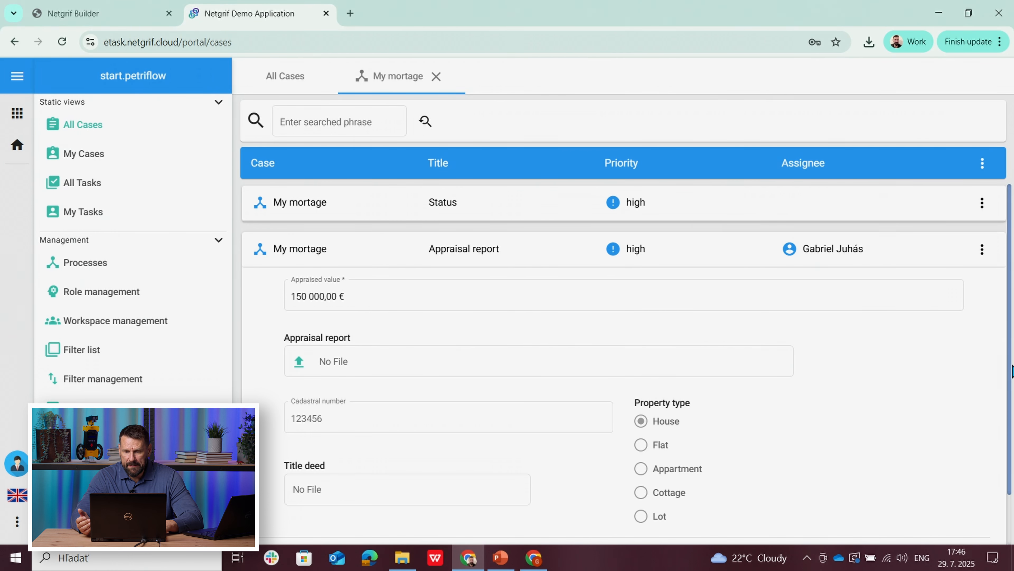
{"action": "scroll", "coordinate": [1011, 371], "scroll_direction": "down", "scroll_amount": 3}
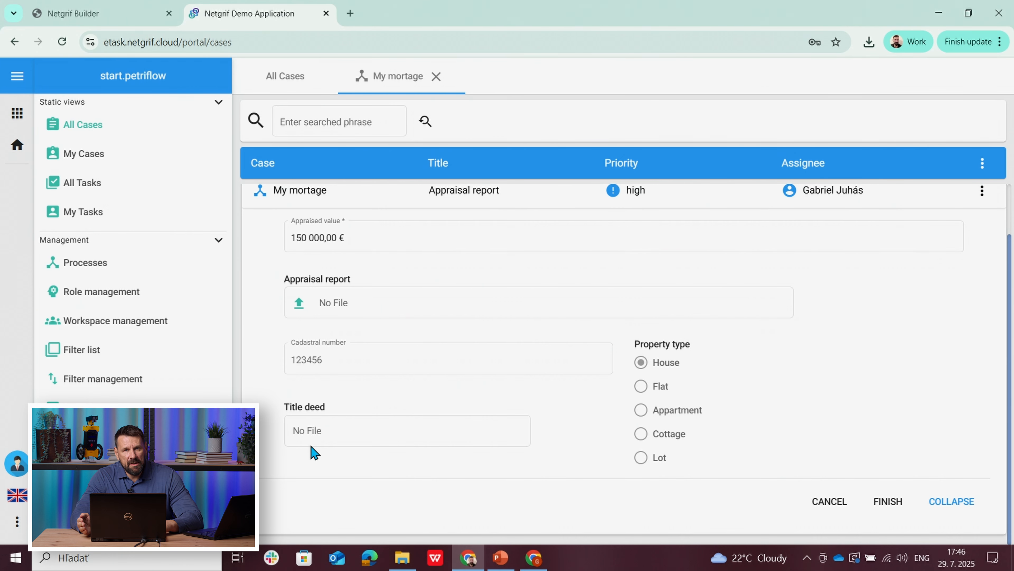
Step: Examine the Title deed field's settings in the Property information form in Netgrif Builder, and return to the demo application
{"action": "left_click", "coordinate": [90, 13]}
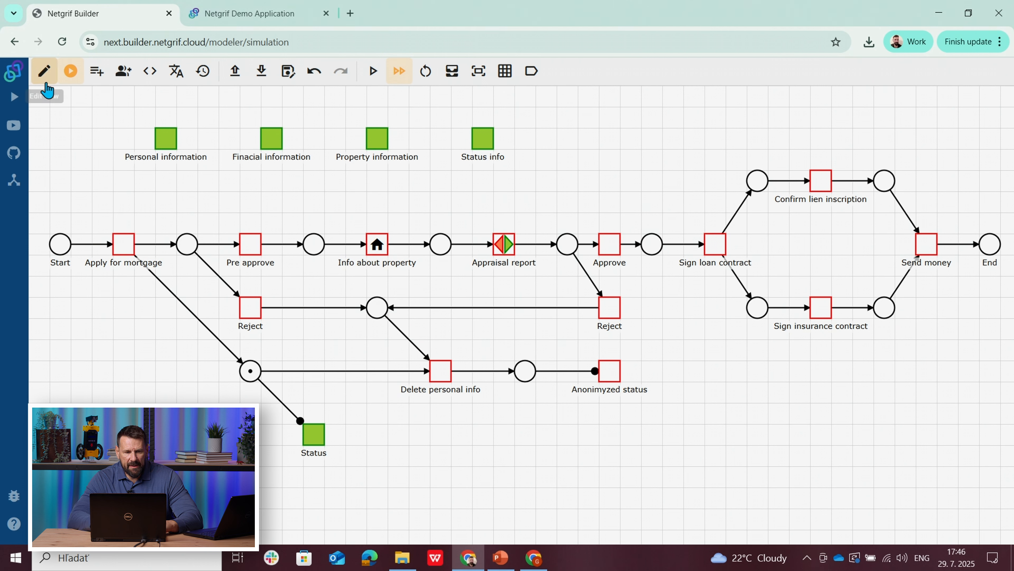
{"action": "left_click", "coordinate": [44, 72]}
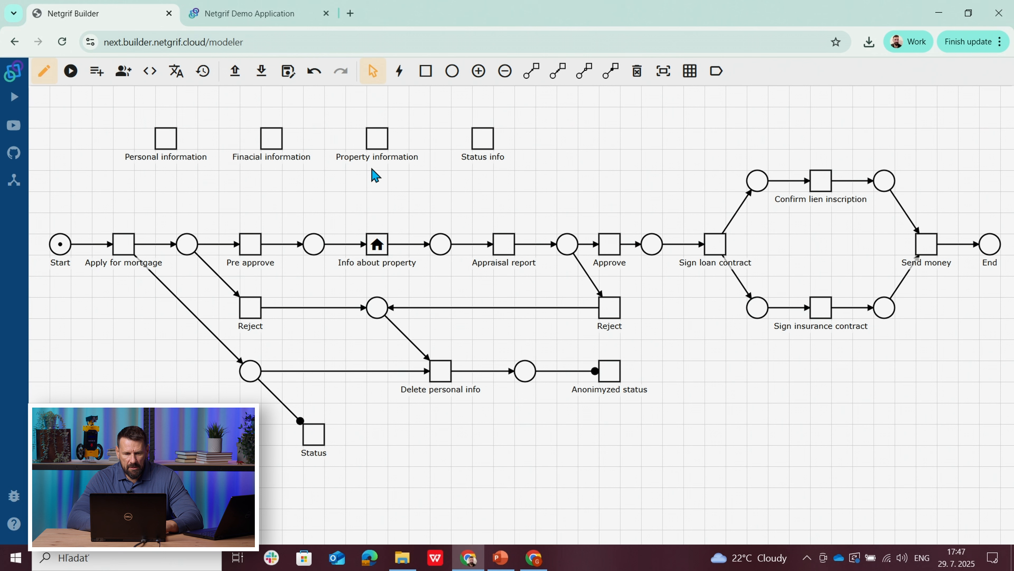
{"action": "right_click", "coordinate": [380, 142]}
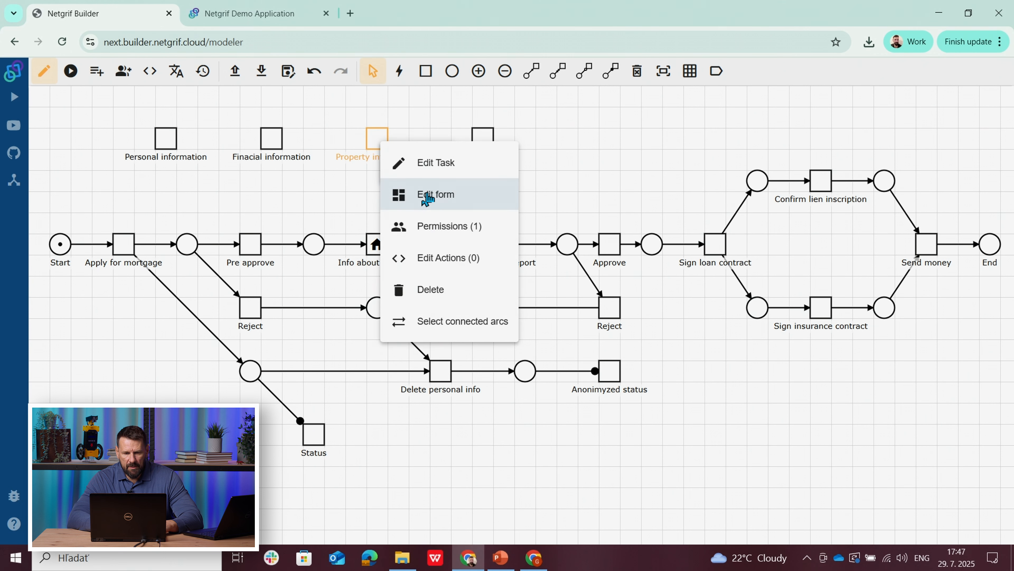
{"action": "left_click", "coordinate": [426, 197]}
{"action": "left_click", "coordinate": [322, 216]}
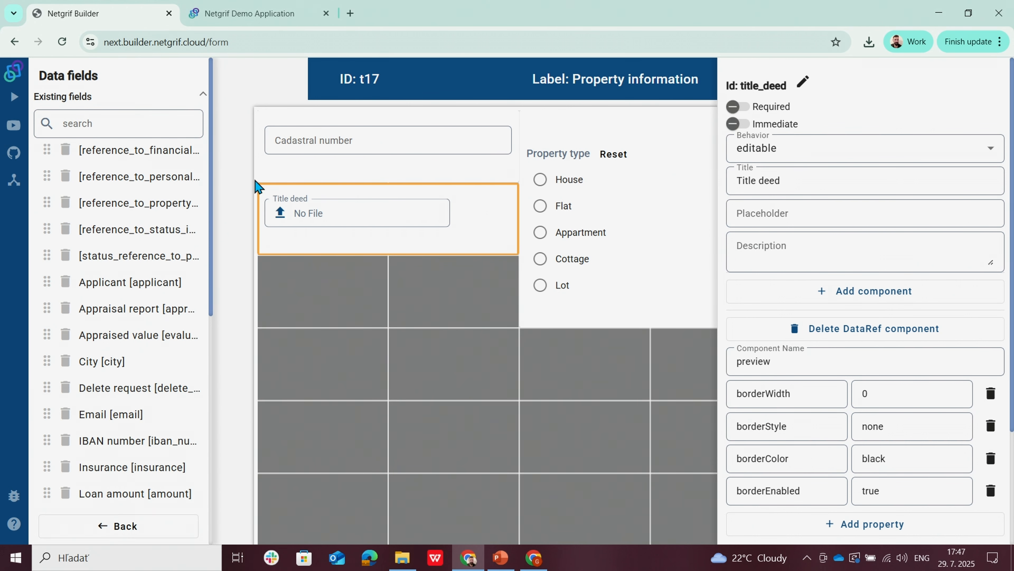
{"action": "left_click", "coordinate": [120, 526]}
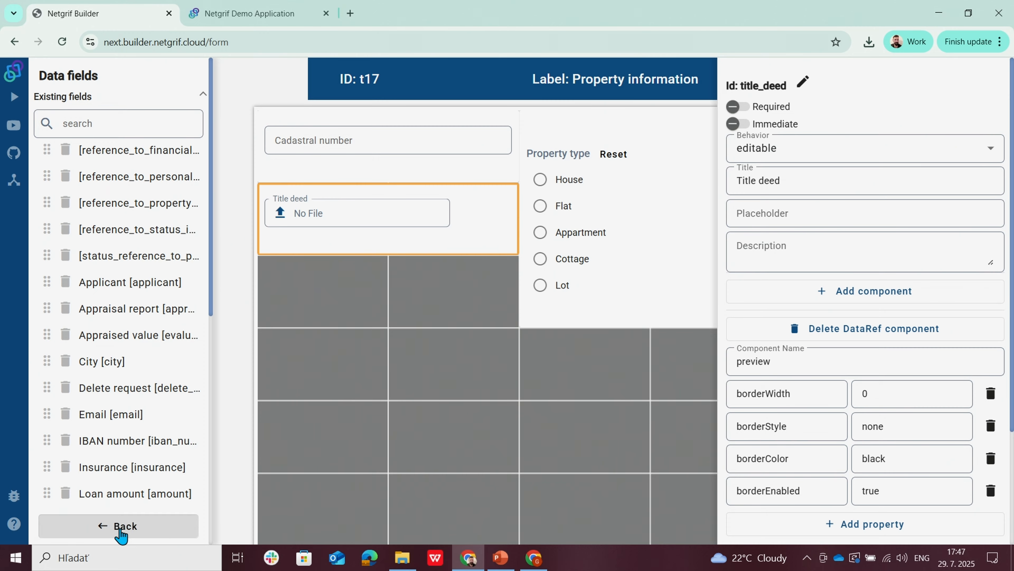
{"action": "left_click", "coordinate": [220, 8]}
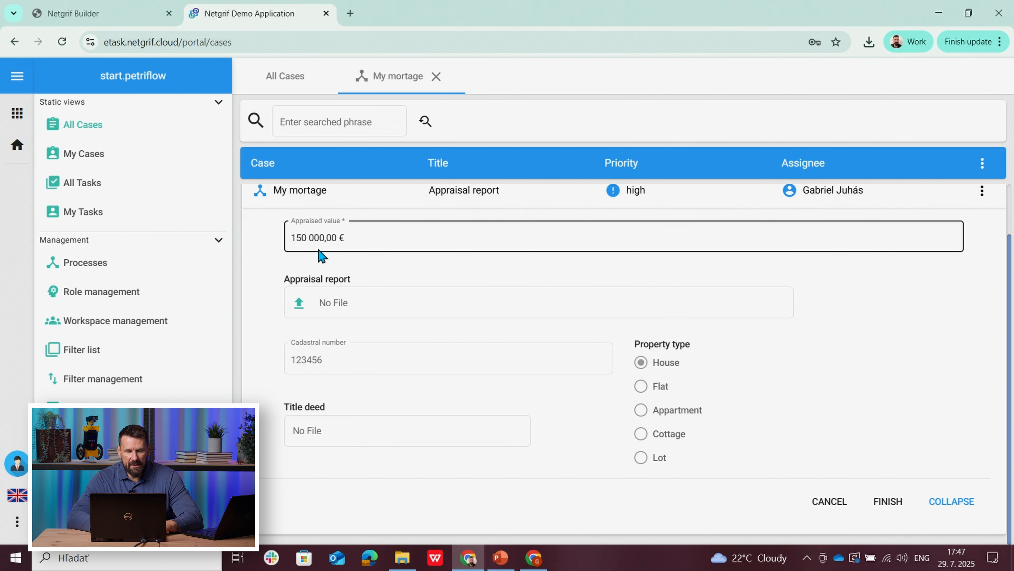
Step: In Netgrif Builder, examine the code of the post action on the Appraisal report task's Finish event
{"action": "left_click", "coordinate": [70, 13]}
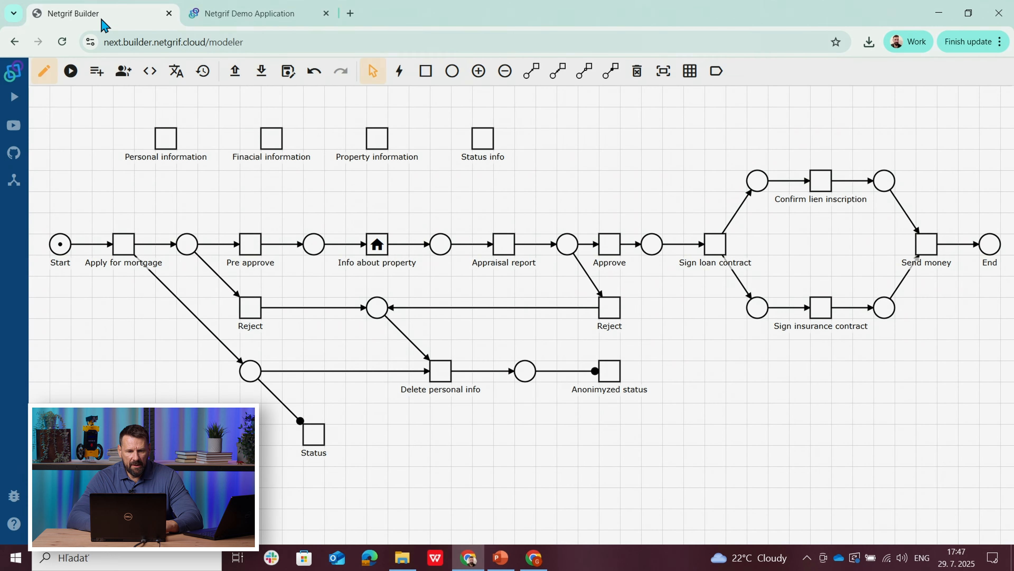
{"action": "right_click", "coordinate": [500, 244]}
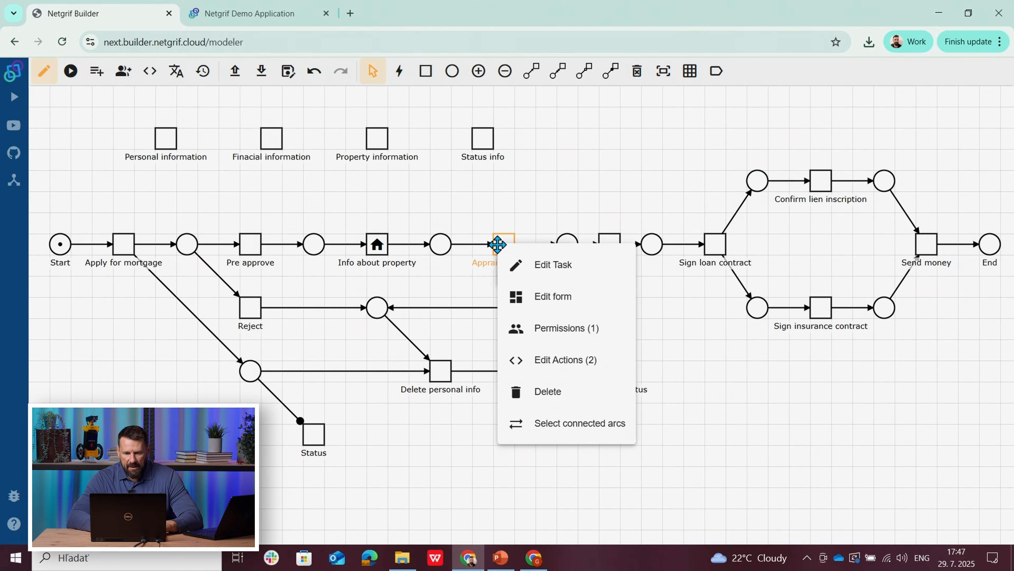
{"action": "left_click", "coordinate": [564, 361]}
{"action": "left_click", "coordinate": [390, 102]}
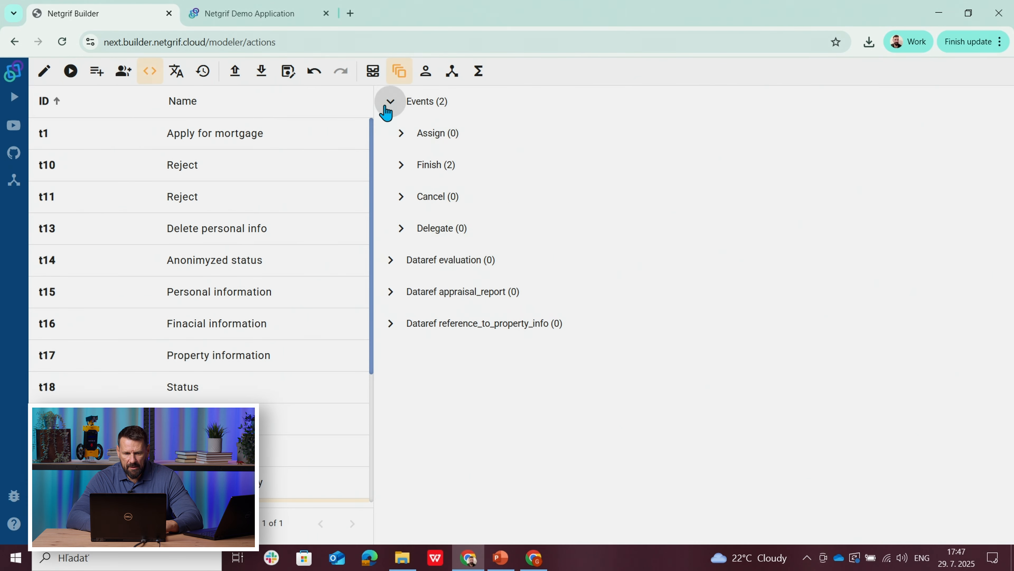
{"action": "left_click", "coordinate": [401, 165]}
{"action": "left_click", "coordinate": [411, 228]}
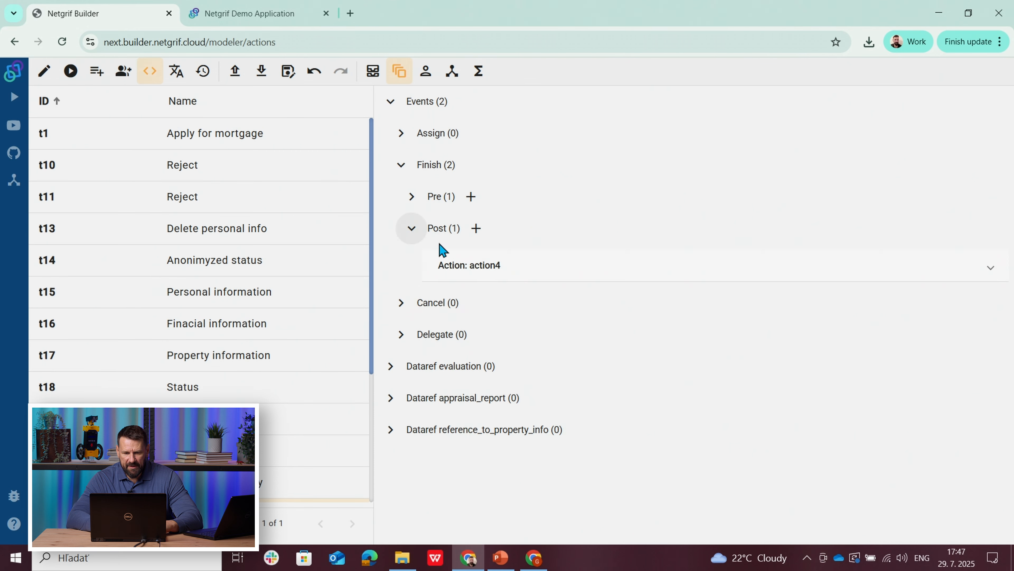
{"action": "left_click", "coordinate": [534, 278]}
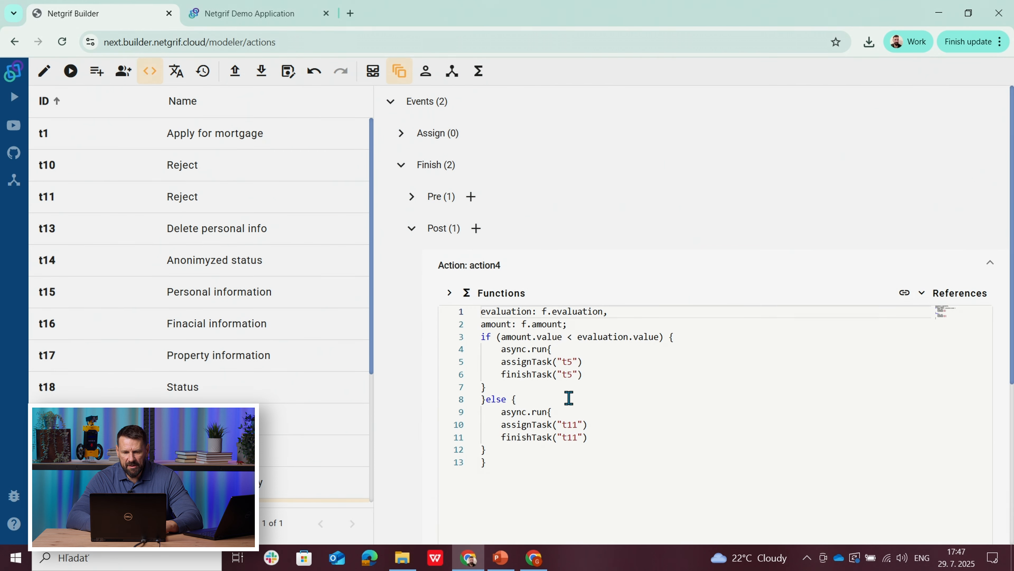
Step: Return to the process diagram, show the element IDs to locate tasks t5 and t11, and restore the element names
{"action": "left_click", "coordinate": [44, 70]}
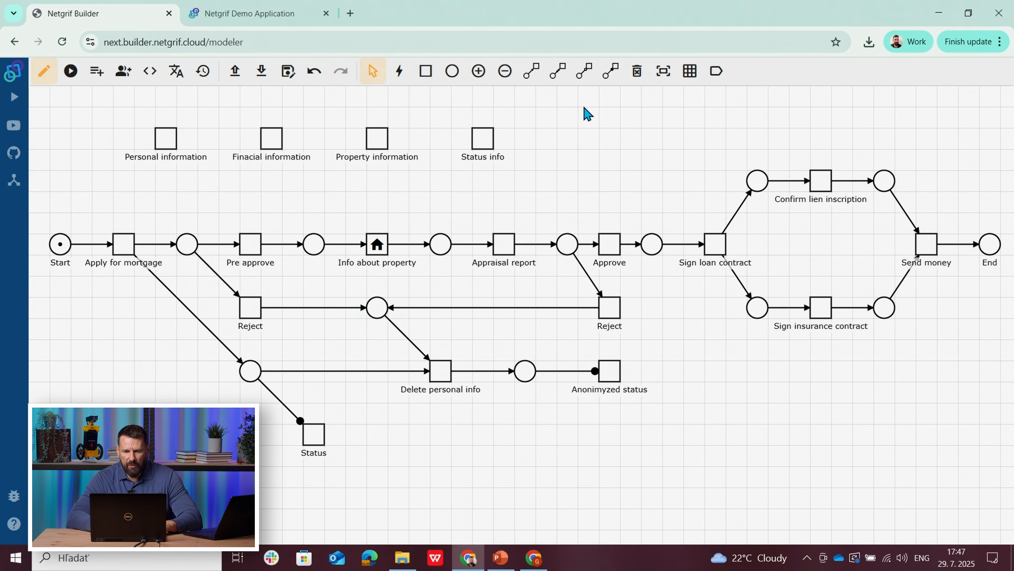
{"action": "left_click", "coordinate": [712, 72]}
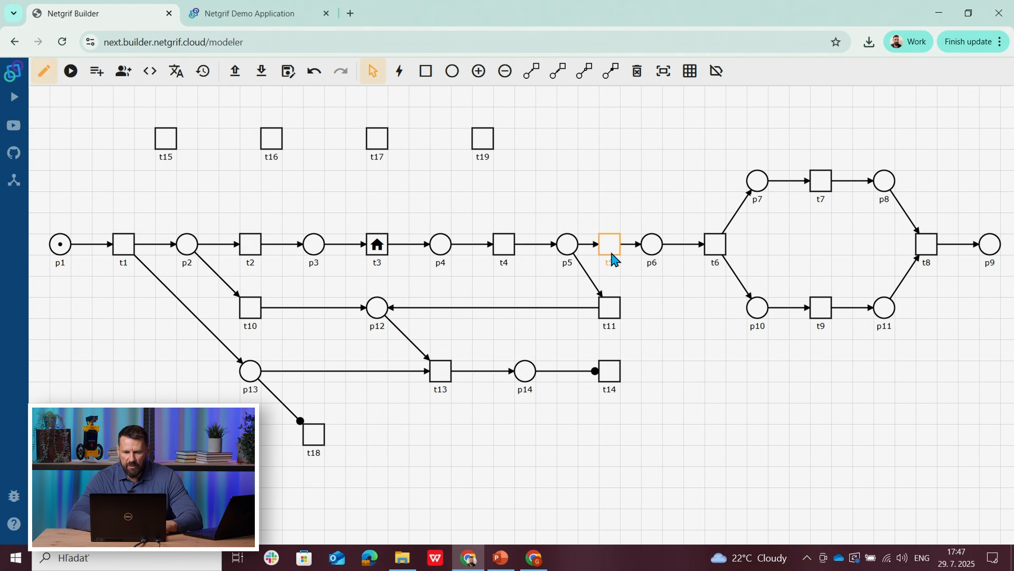
{"action": "left_click", "coordinate": [717, 71]}
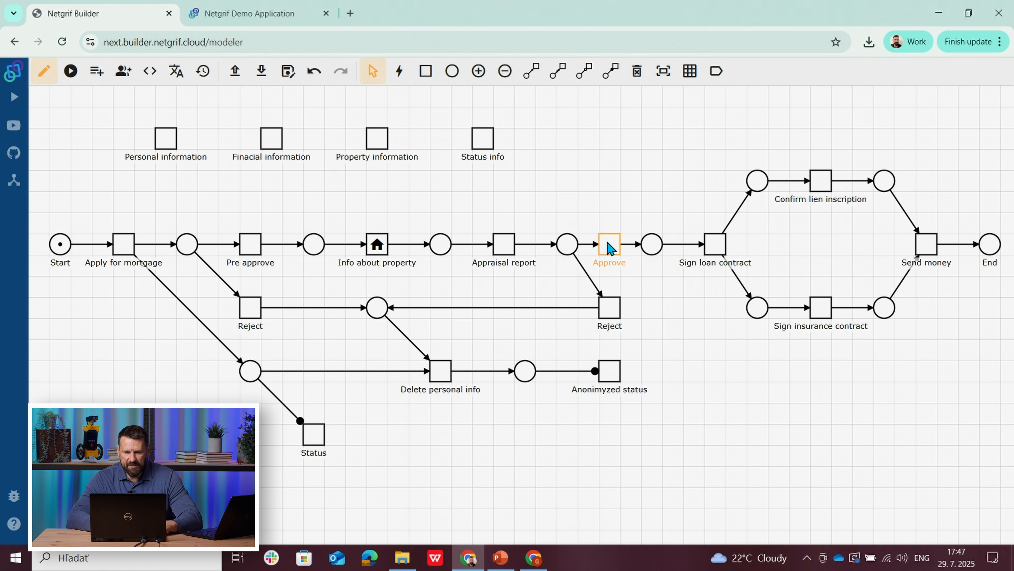
Step: Start a simulation of the process and fire Apply for mortgage, Pre approve and Info about property
{"action": "left_click", "coordinate": [71, 71]}
{"action": "left_click", "coordinate": [127, 251]}
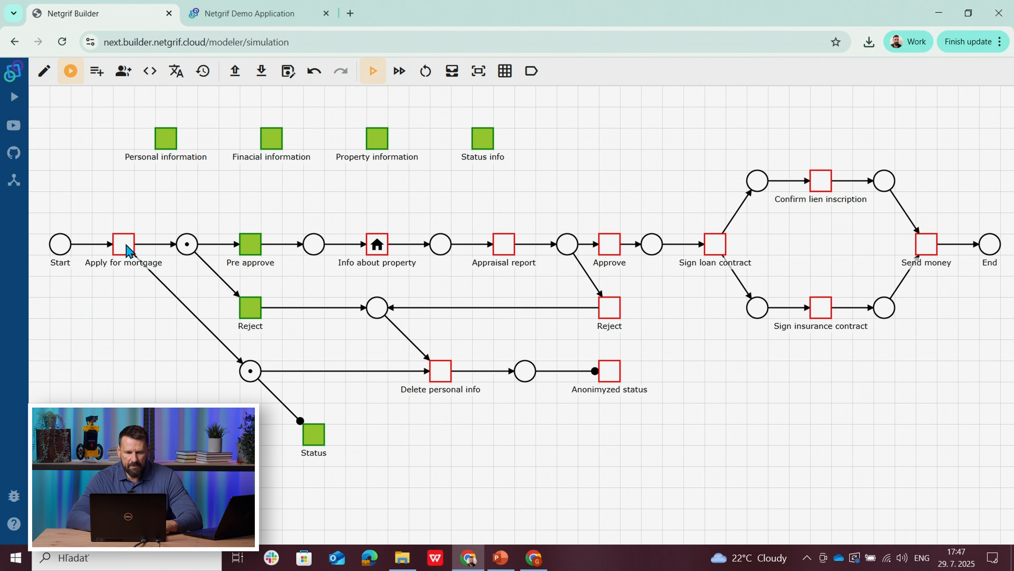
{"action": "left_click", "coordinate": [258, 249]}
{"action": "left_click", "coordinate": [377, 246]}
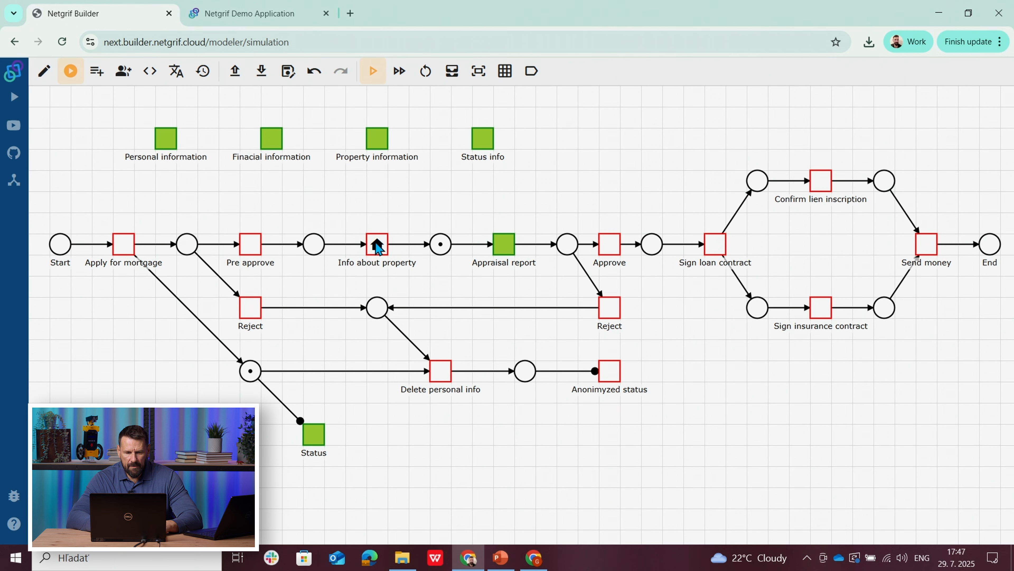
Step: Switch the simulation to separate assign and finish events, and assign and finish Appraisal report and Approve
{"action": "left_click", "coordinate": [399, 79]}
{"action": "left_click", "coordinate": [510, 250]}
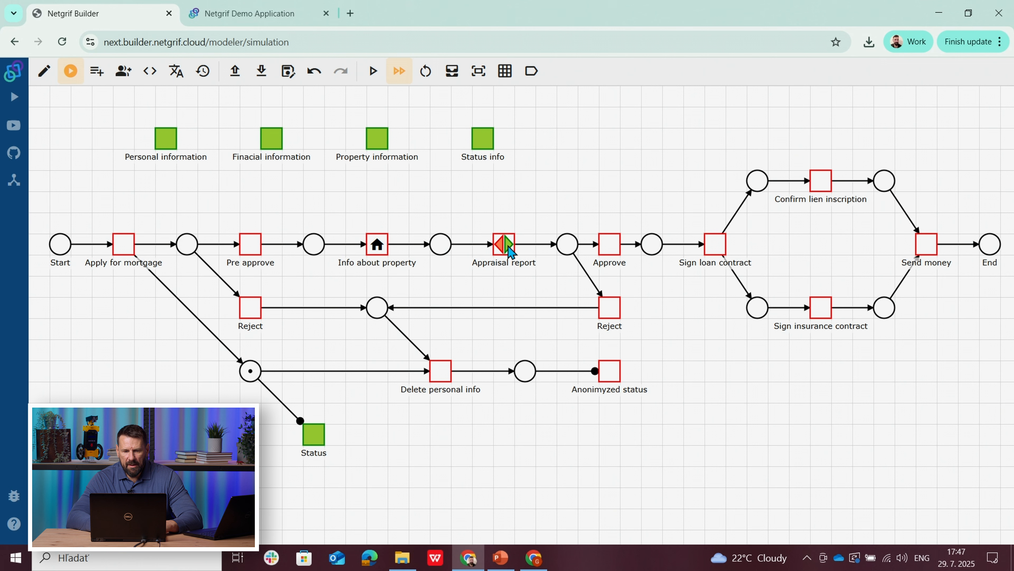
{"action": "left_click", "coordinate": [511, 246]}
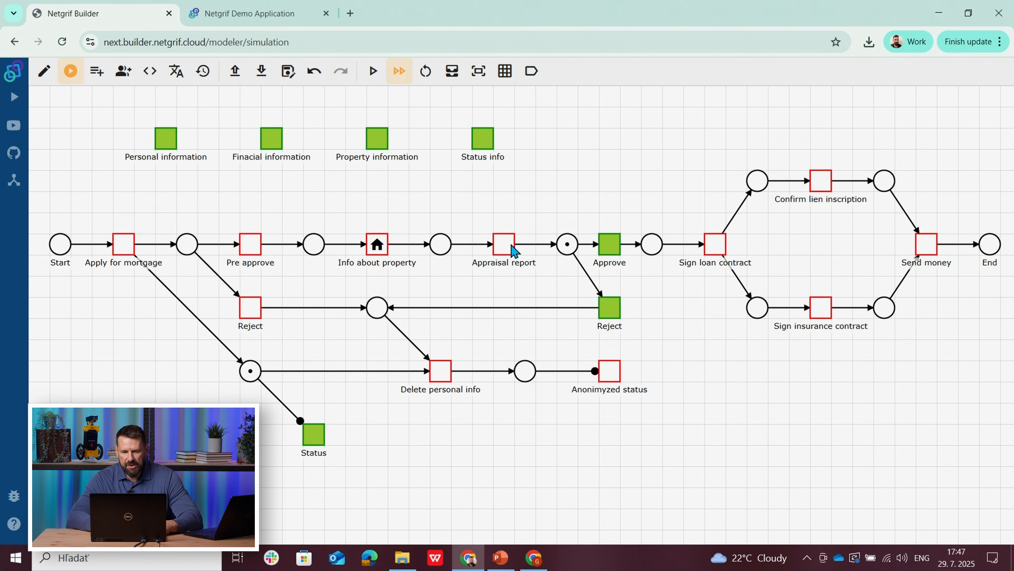
{"action": "left_click", "coordinate": [614, 248]}
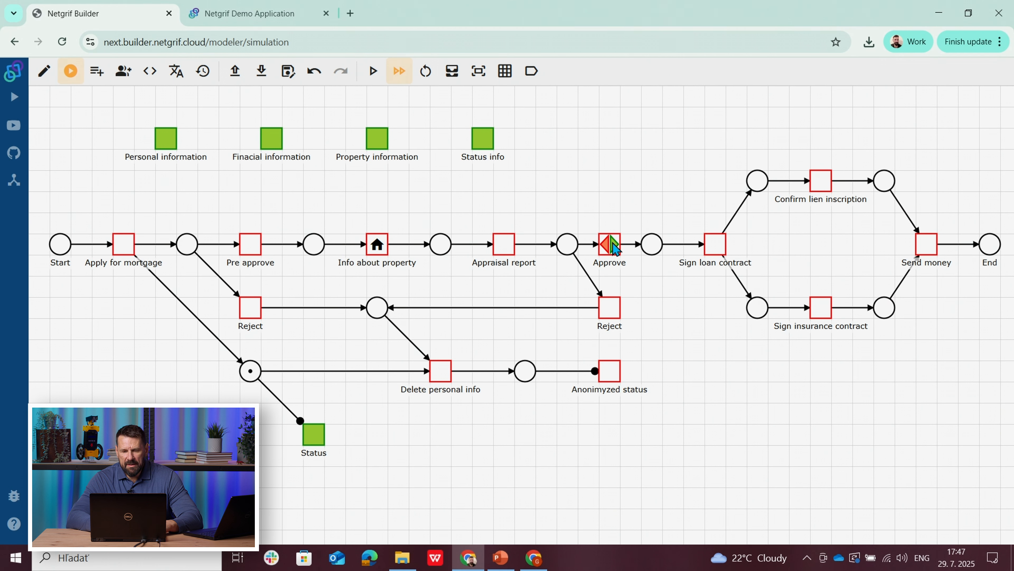
{"action": "left_click", "coordinate": [614, 248]}
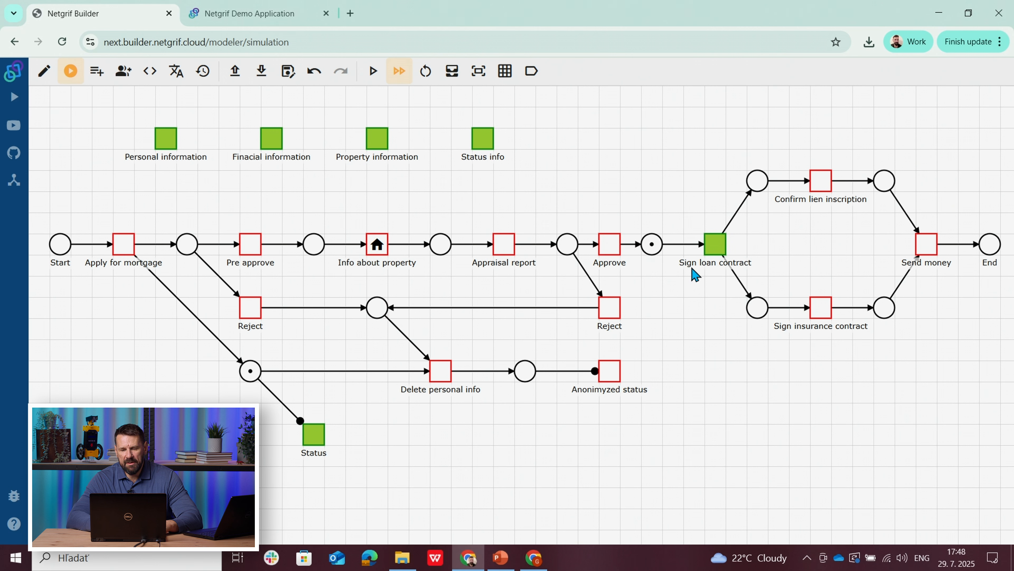
Step: In the demo application, finish the Appraisal report task and open the My mortage case's Status task
{"action": "left_click", "coordinate": [283, 16]}
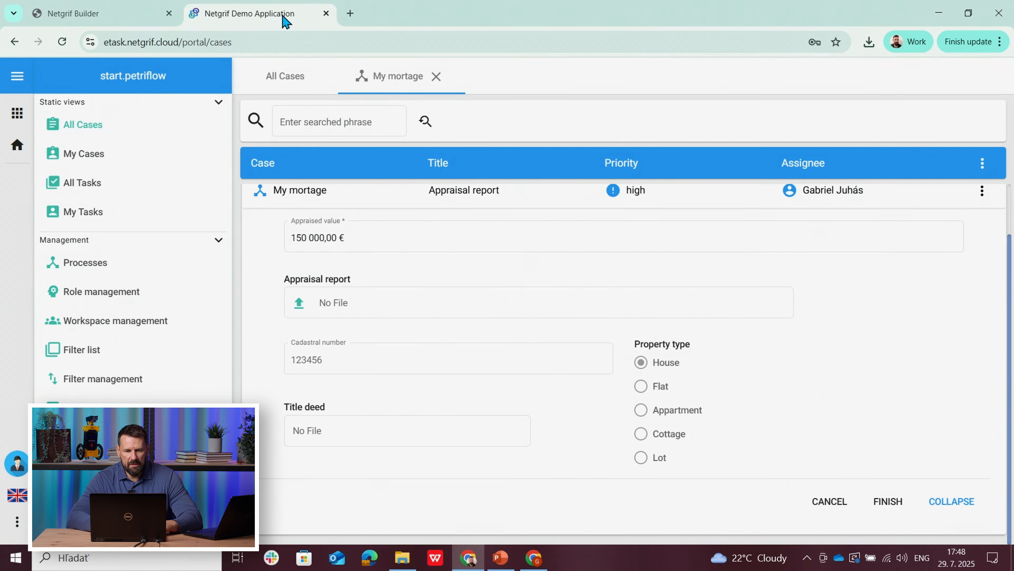
{"action": "left_click", "coordinate": [884, 503]}
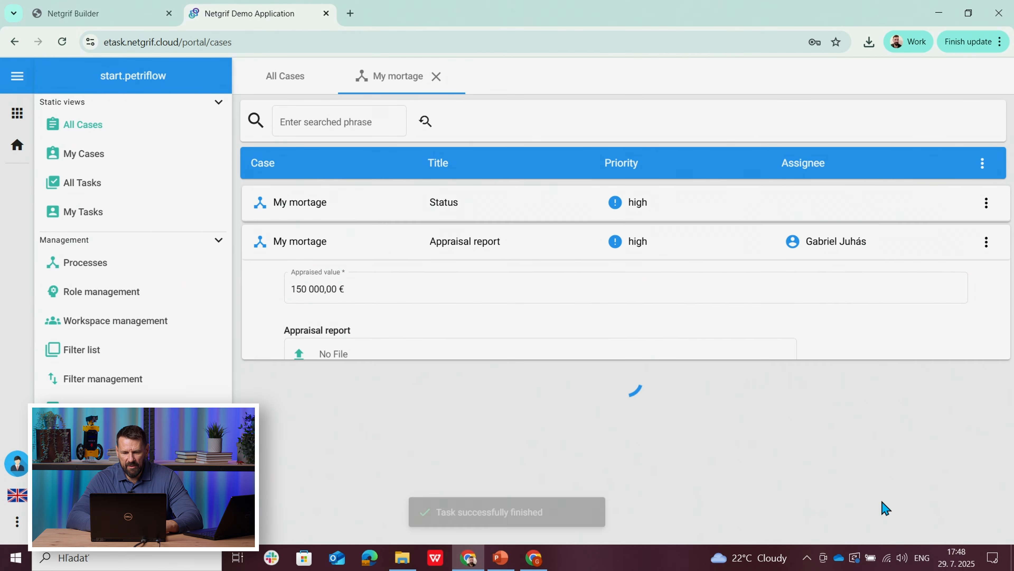
{"action": "left_click", "coordinate": [358, 216]}
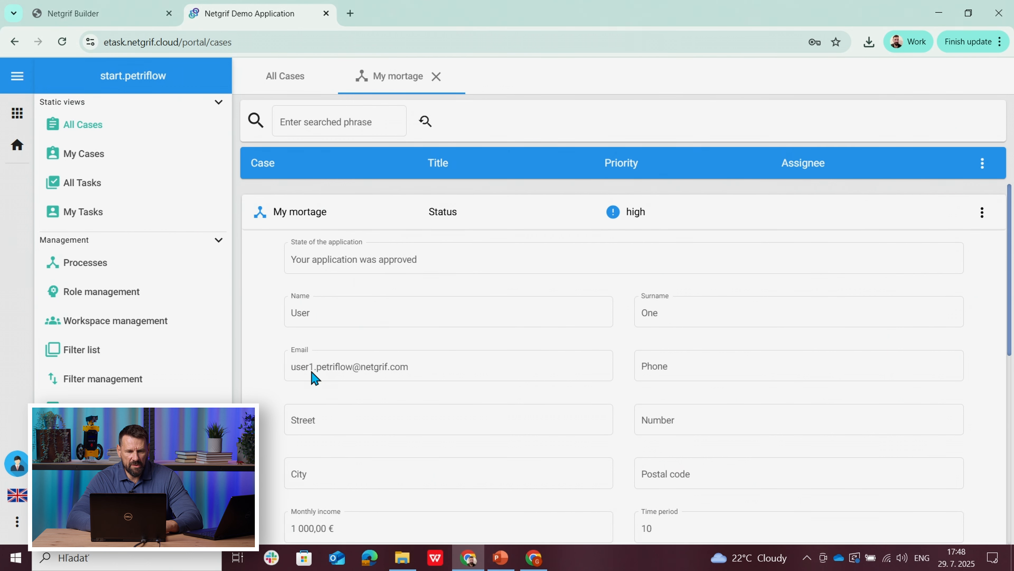
Step: Switch to the applicant's demo application window, reopen the My mortage case and open its Sign loan contract task
{"action": "left_click", "coordinate": [534, 558]}
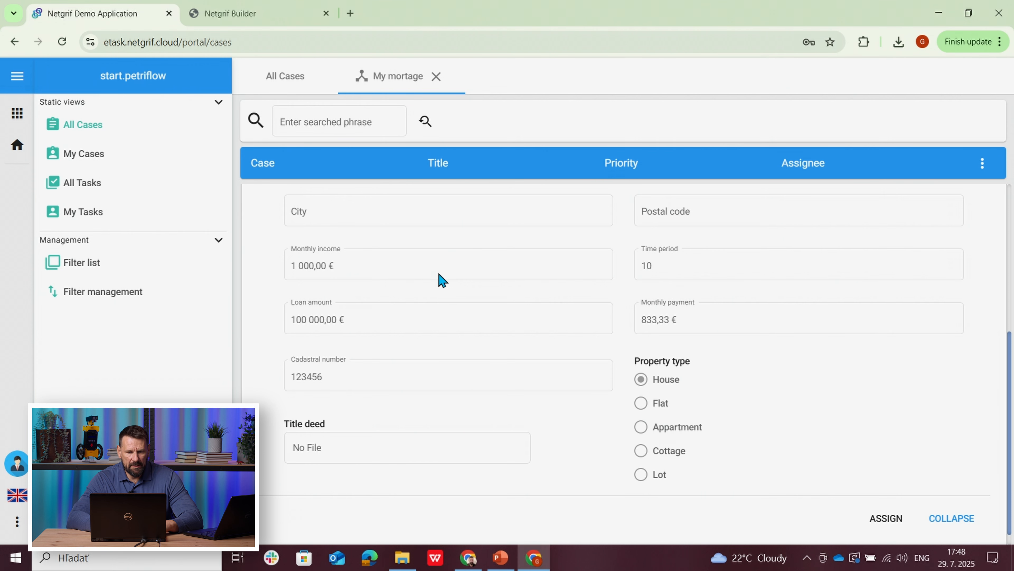
{"action": "left_click", "coordinate": [436, 76]}
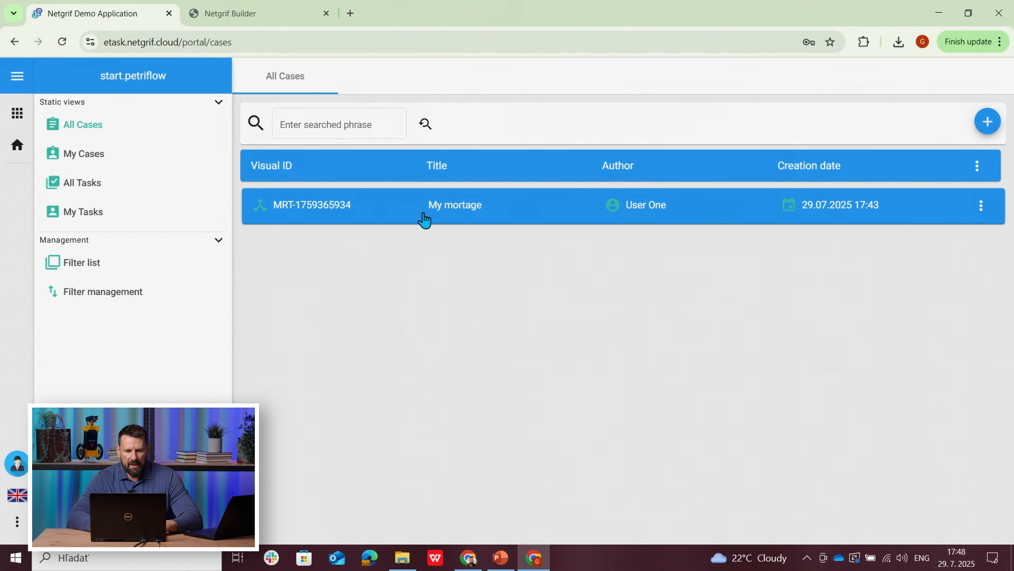
{"action": "left_click", "coordinate": [423, 219]}
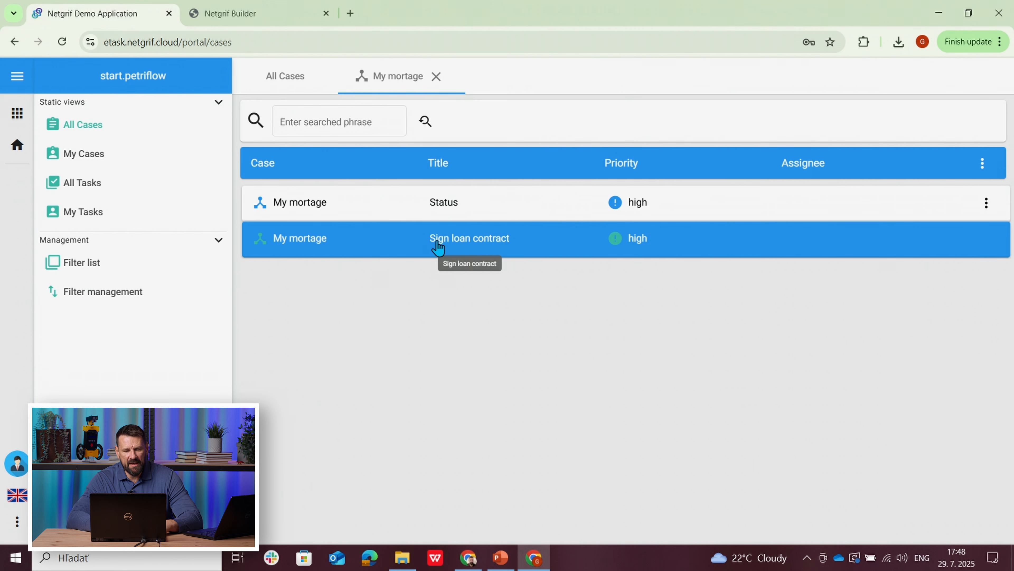
{"action": "left_click", "coordinate": [438, 248]}
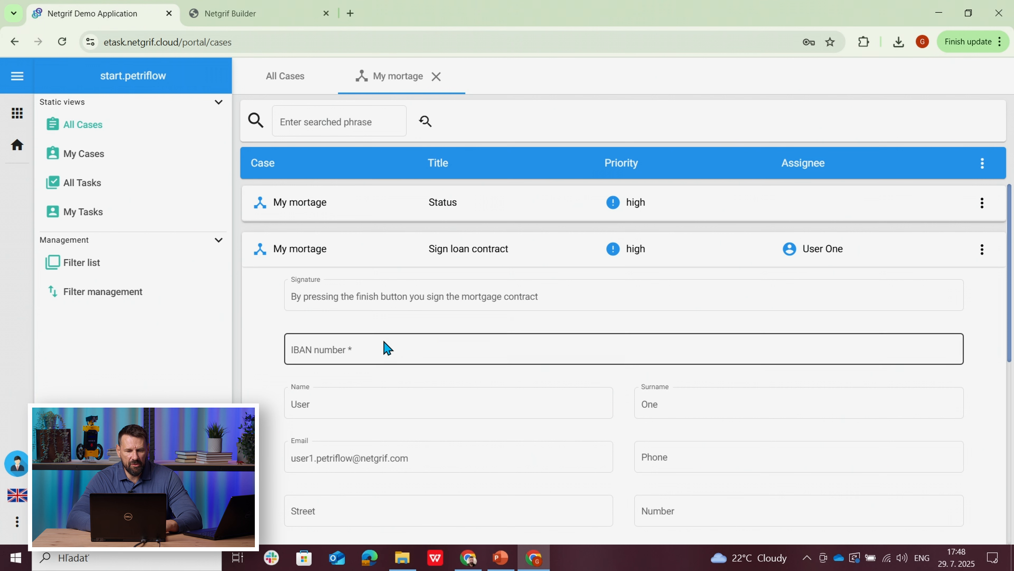
Step: Enter the applicant's IBAN number and finish the Sign loan contract task
{"action": "left_click", "coordinate": [381, 350]}
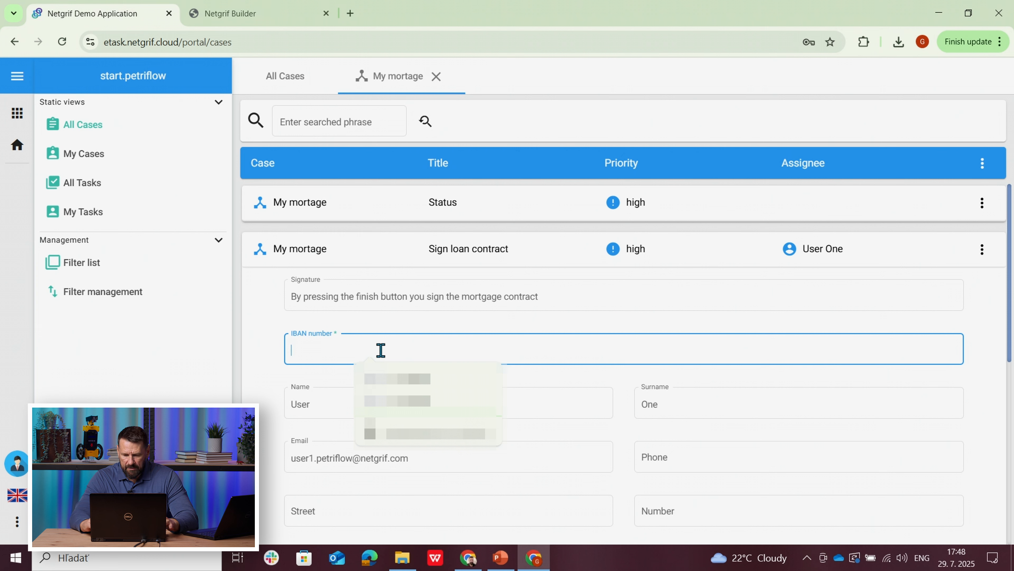
{"action": "type", "text": "122345"}
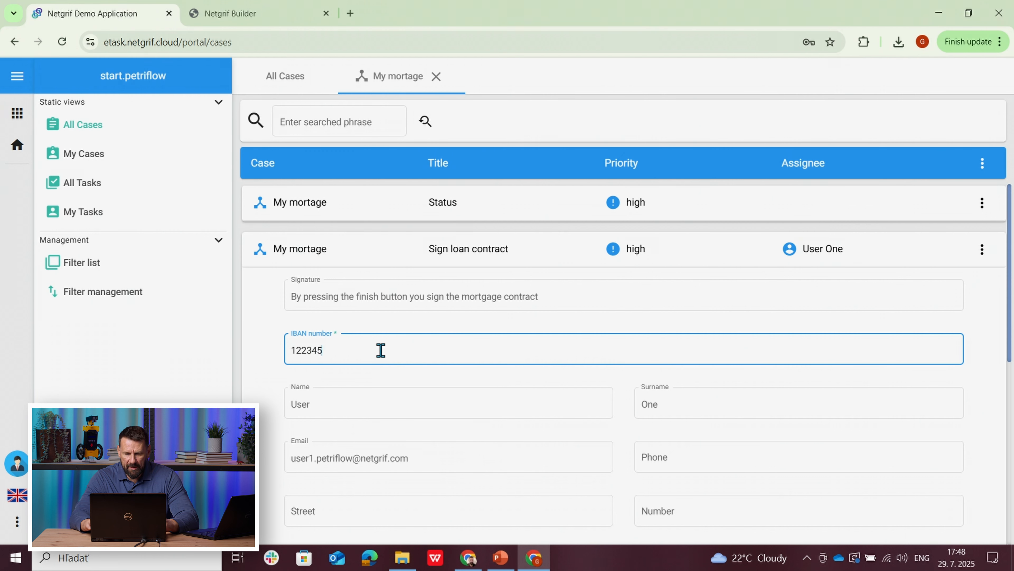
{"action": "left_click", "coordinate": [271, 375]}
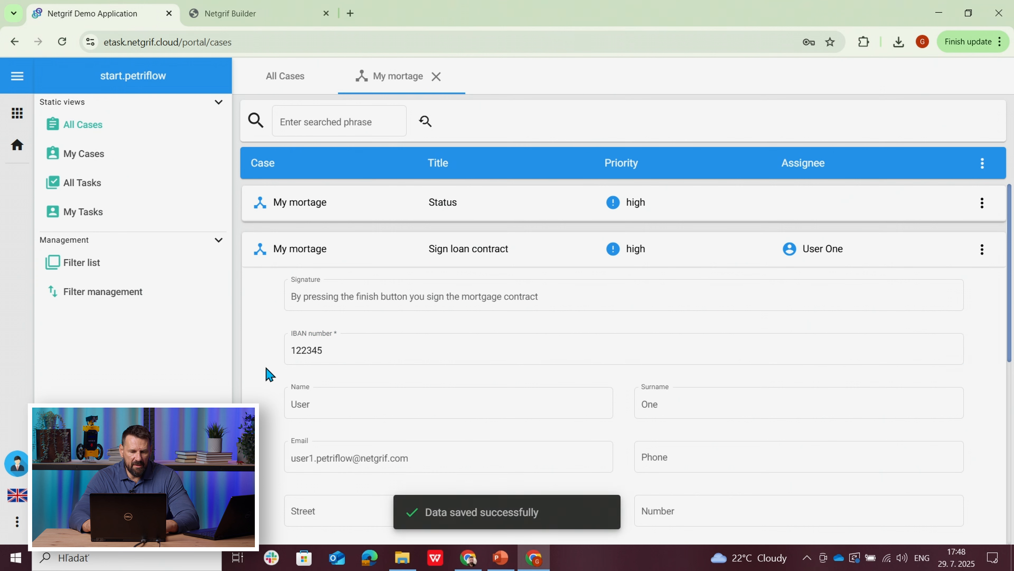
{"action": "mouse_move", "coordinate": [1009, 284]}
{"action": "left_mouse_down"}
{"action": "mouse_move", "coordinate": [1013, 499]}
{"action": "mouse_move", "coordinate": [1013, 277]}
{"action": "mouse_move", "coordinate": [996, 465]}
{"action": "left_mouse_up"}
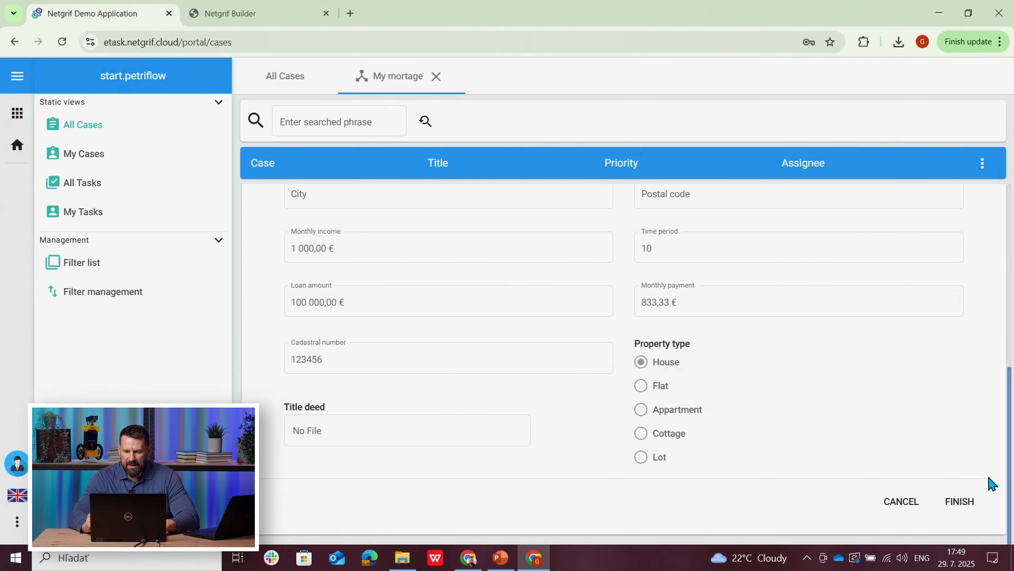
{"action": "left_click", "coordinate": [960, 502]}
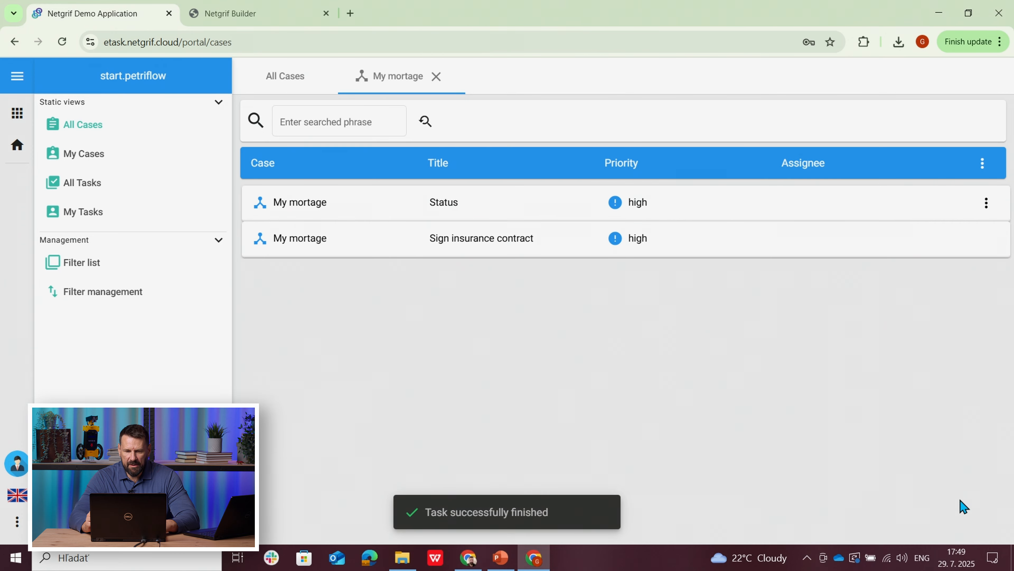
Step: Return to the running simulation in Netgrif Builder, and assign and finish Sign loan contract
{"action": "left_click", "coordinate": [263, 18]}
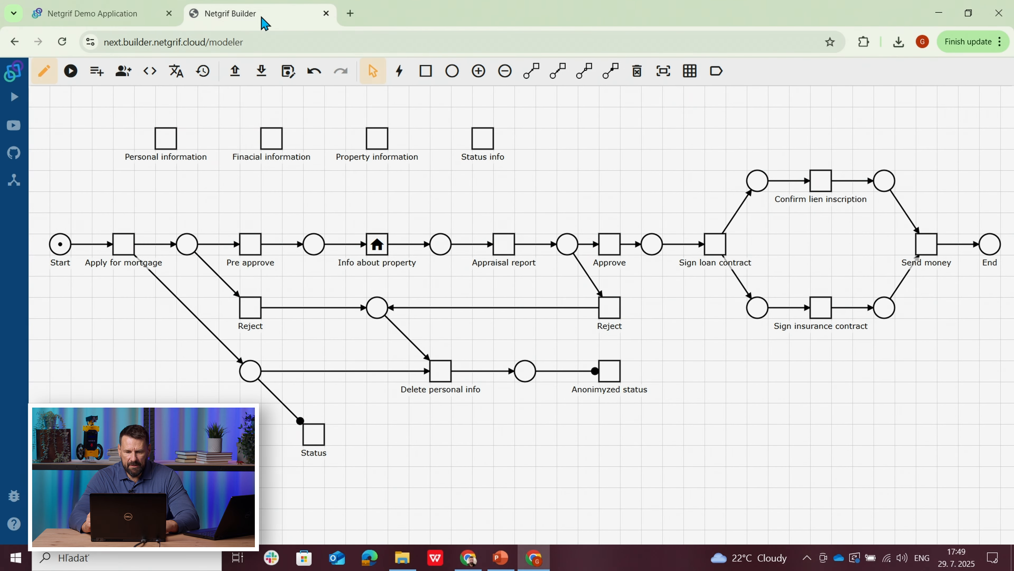
{"action": "left_click", "coordinate": [469, 560]}
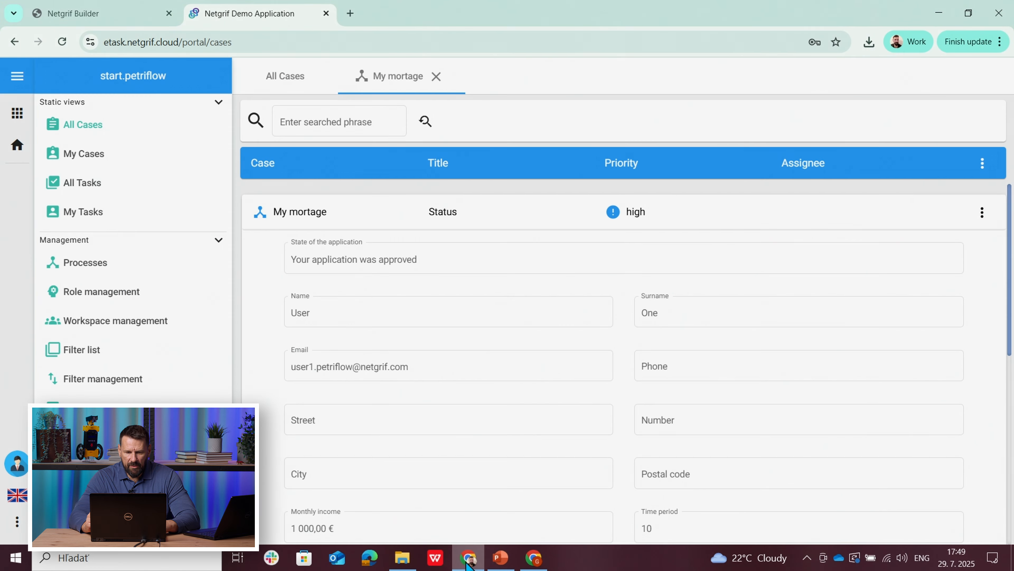
{"action": "left_click", "coordinate": [127, 15]}
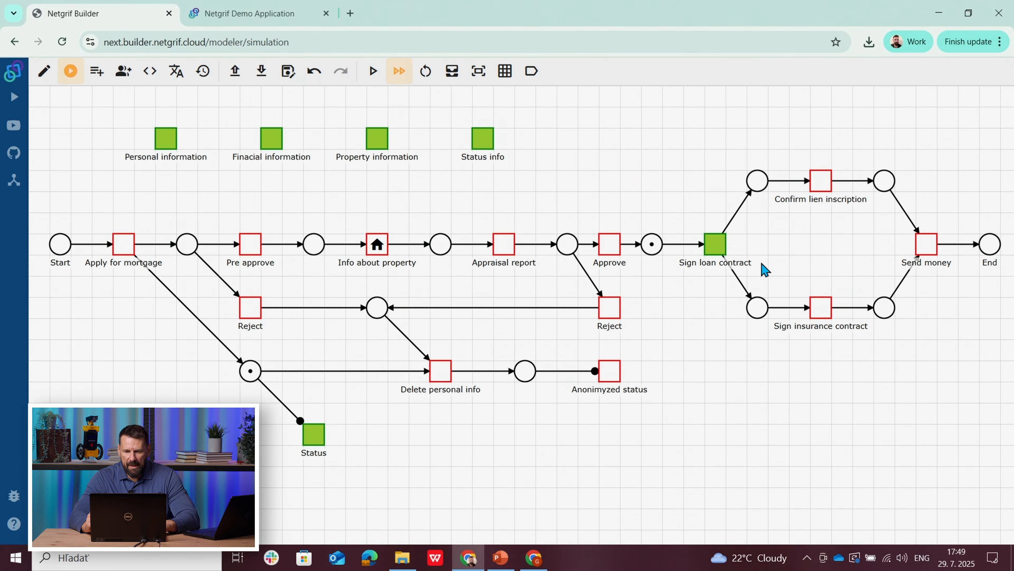
{"action": "left_click", "coordinate": [713, 250]}
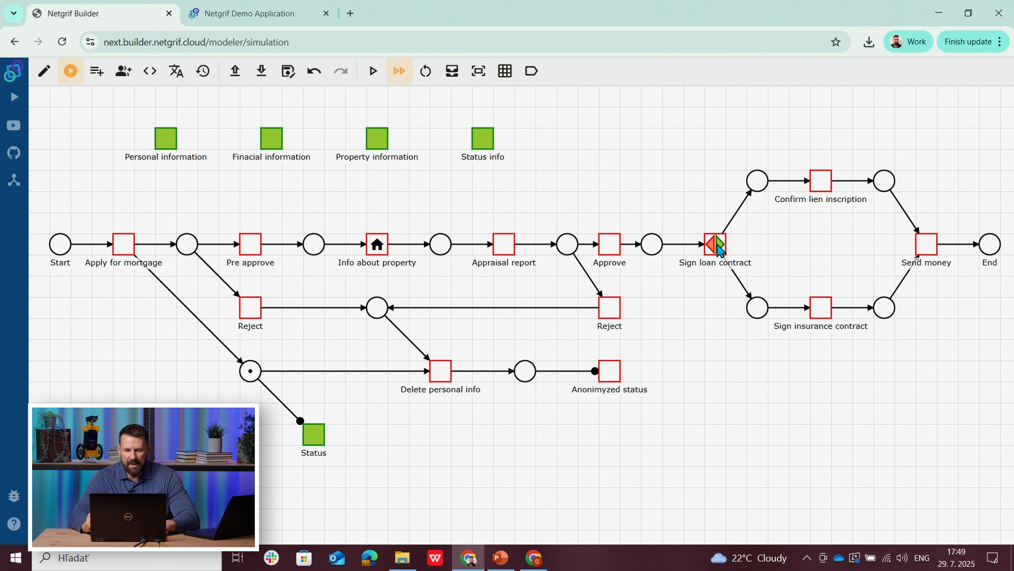
{"action": "left_click", "coordinate": [719, 245]}
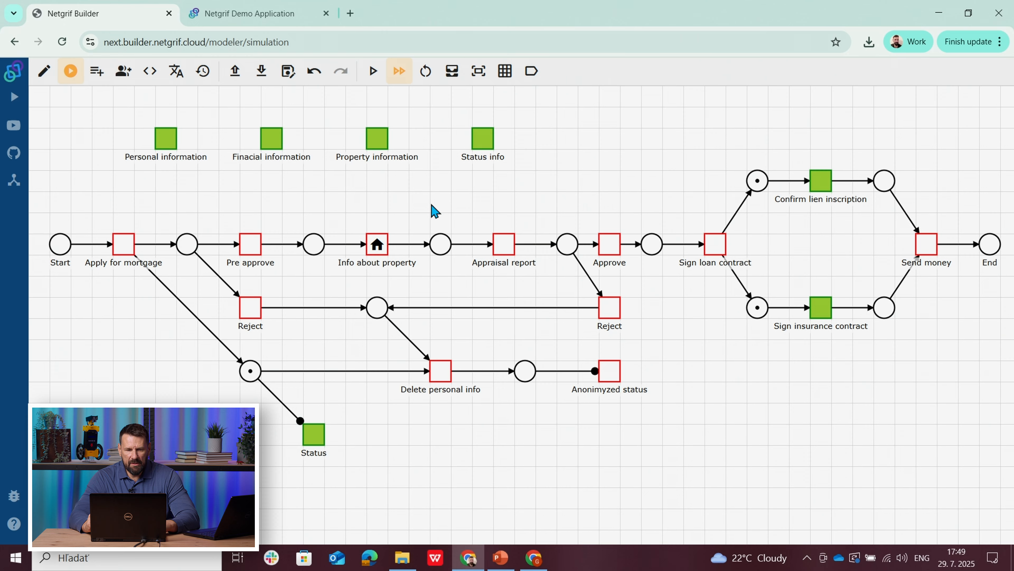
Step: In the bank employee's demo application, reopen the My mortage case and assign its Confirm lien inscription task
{"action": "left_click", "coordinate": [234, 17]}
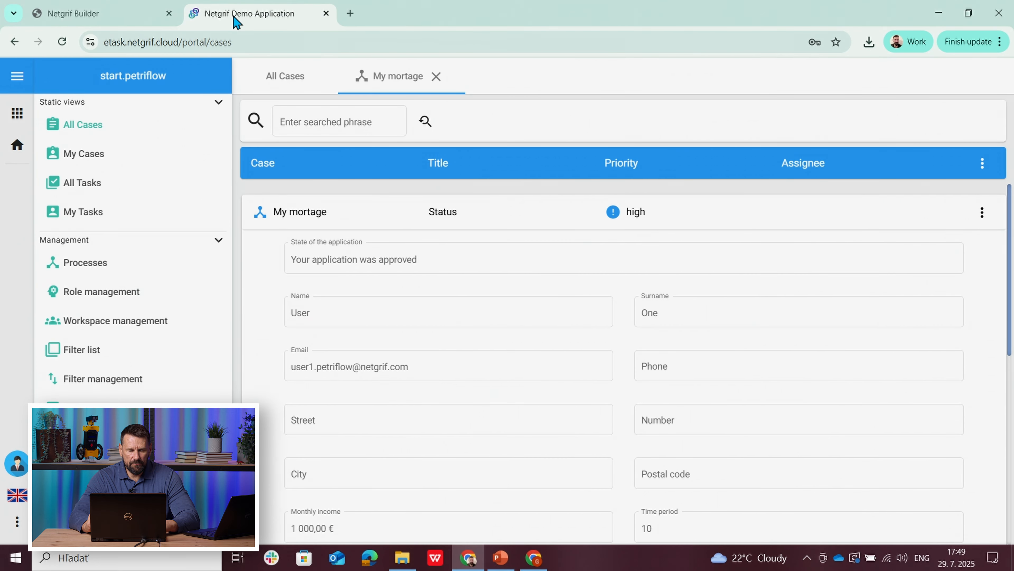
{"action": "left_click", "coordinate": [436, 77]}
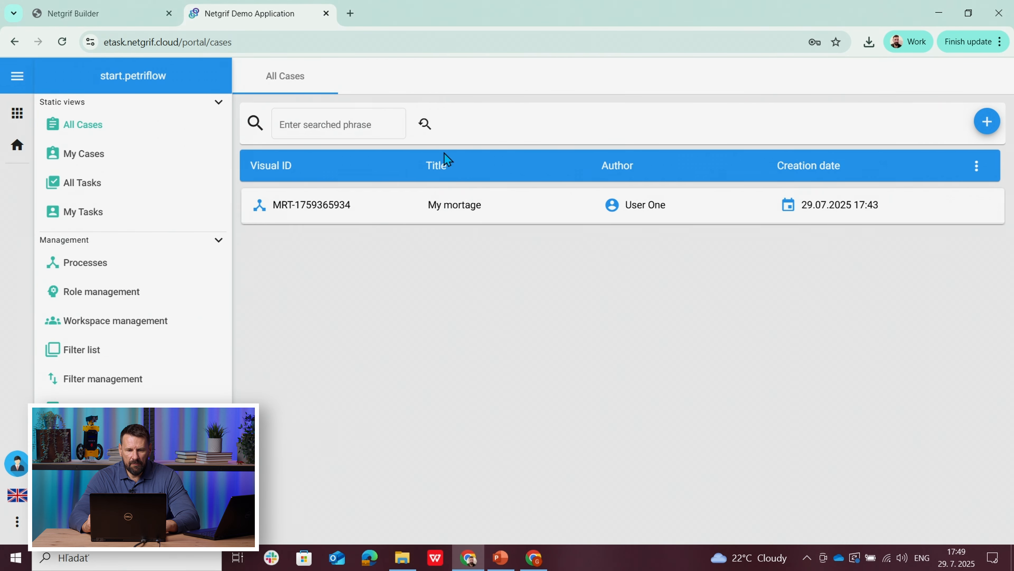
{"action": "left_click", "coordinate": [445, 219]}
{"action": "left_click", "coordinate": [455, 248]}
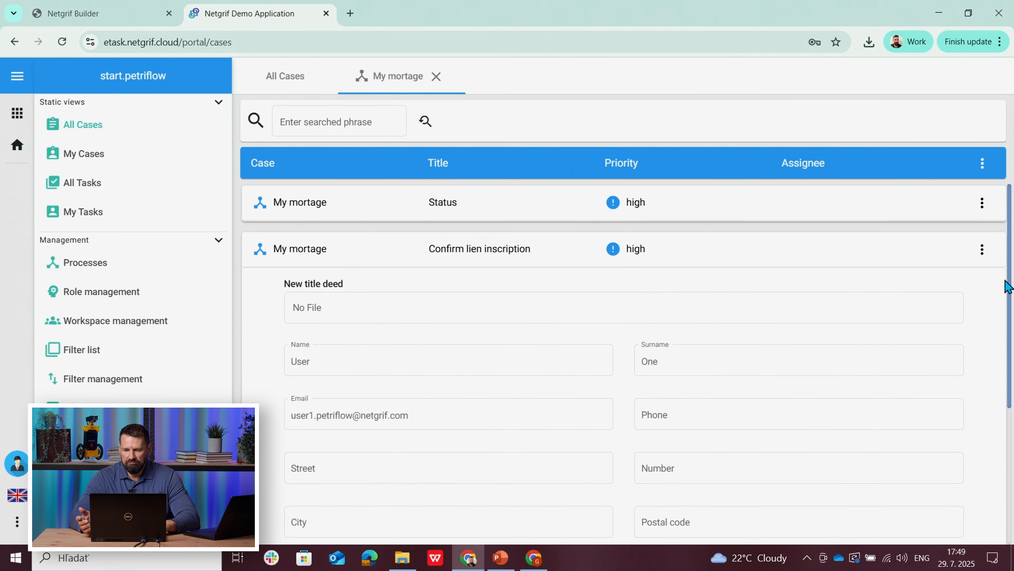
{"action": "left_click_drag", "start_coordinate": [1009, 286], "coordinate": [1007, 464]}
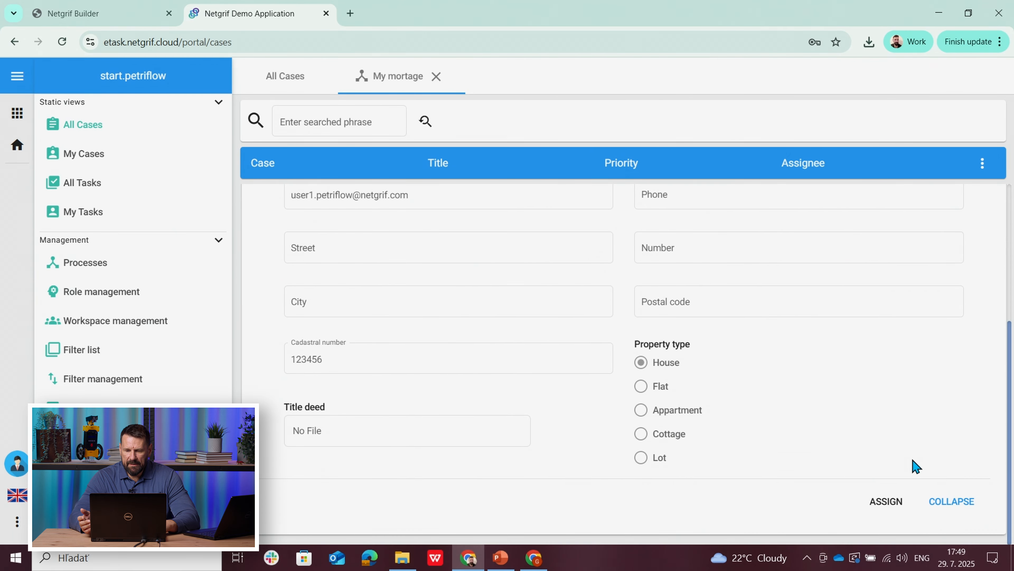
{"action": "left_click", "coordinate": [881, 511]}
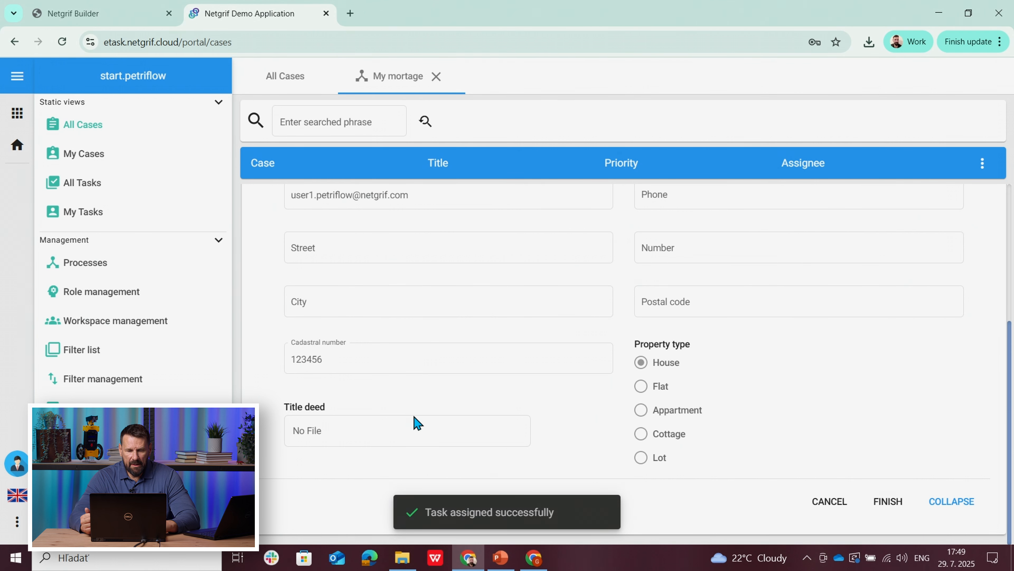
Step: Upload the file mortgage (52) as the new title deed in the Confirm lien inscription task
{"action": "left_click_drag", "start_coordinate": [1011, 438], "coordinate": [1011, 288]}
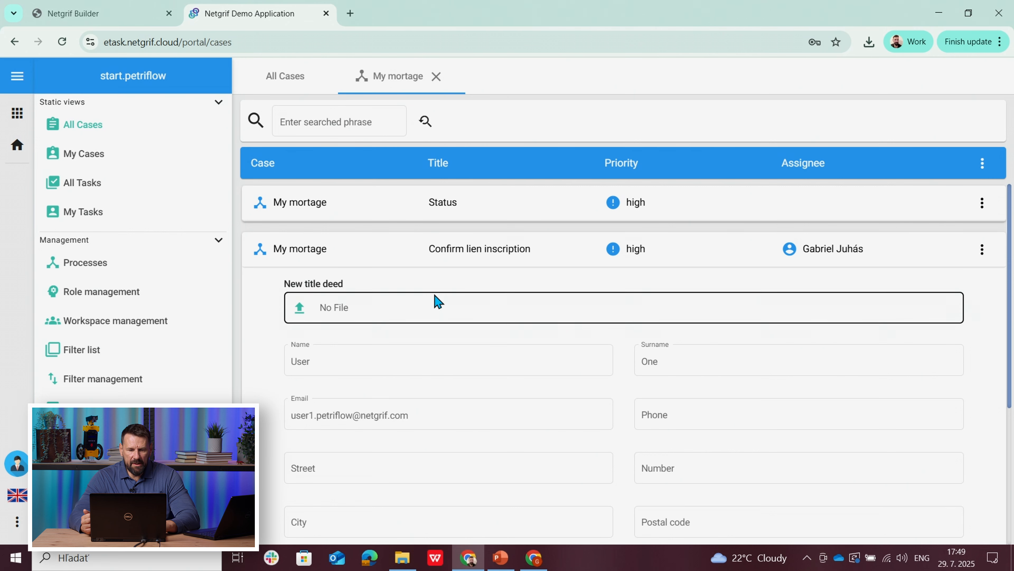
{"action": "left_click", "coordinate": [307, 308]}
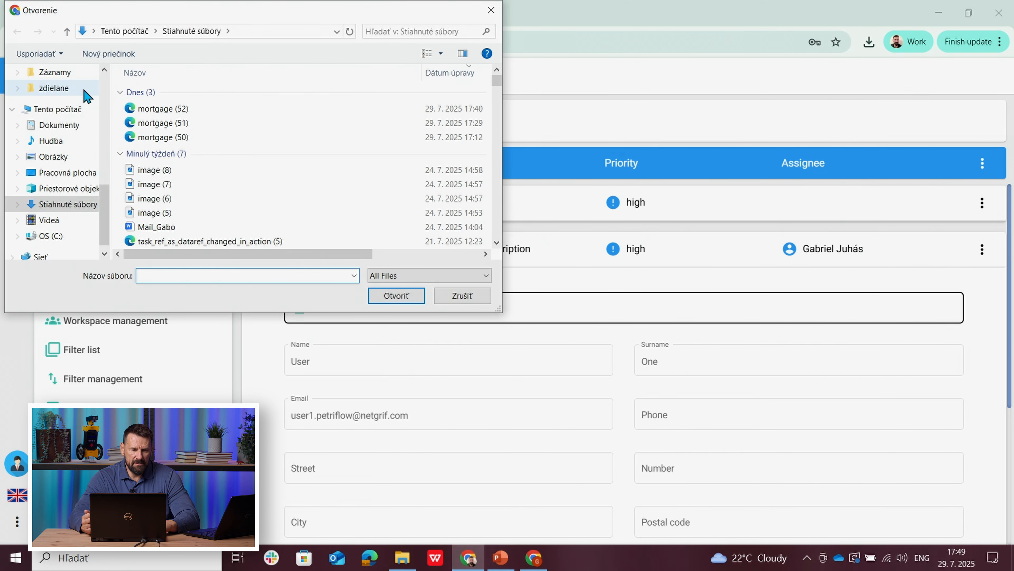
{"action": "left_click", "coordinate": [156, 108]}
{"action": "left_click", "coordinate": [389, 298]}
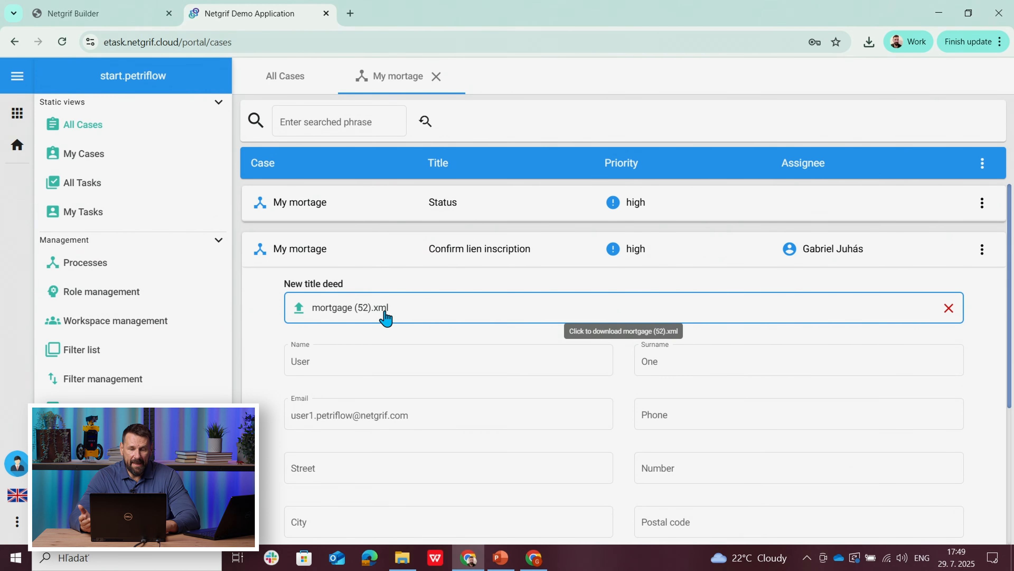
{"action": "left_click_drag", "start_coordinate": [1012, 357], "coordinate": [1012, 523]}
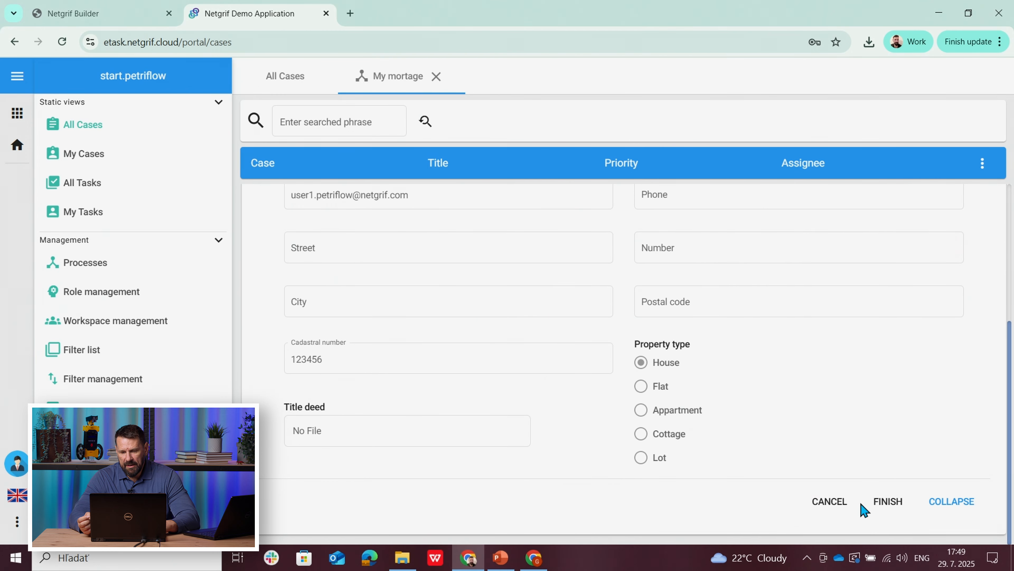
Step: Finish the Confirm lien inscription task and view the My mortage case's Status
{"action": "left_click", "coordinate": [885, 504]}
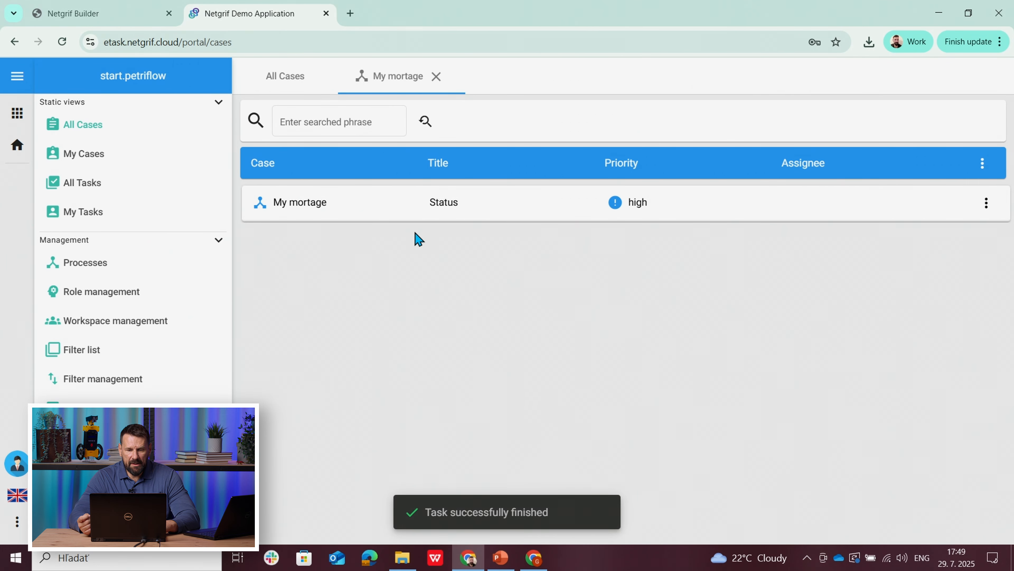
{"action": "left_click", "coordinate": [400, 214]}
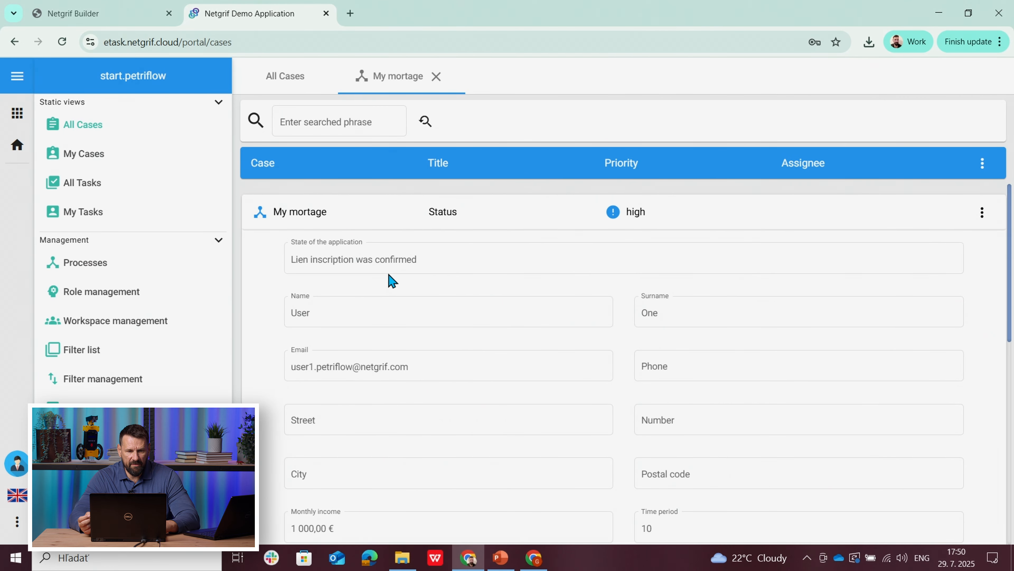
Step: Switch to the applicant's demo application and reopen the My mortage case to refresh its task list
{"action": "left_click", "coordinate": [534, 557]}
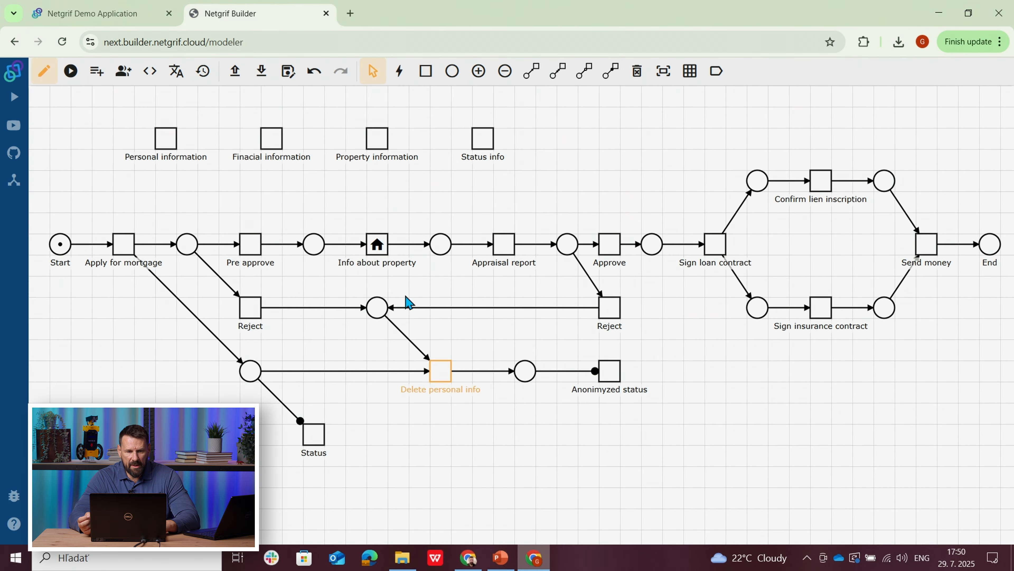
{"action": "left_click", "coordinate": [96, 17]}
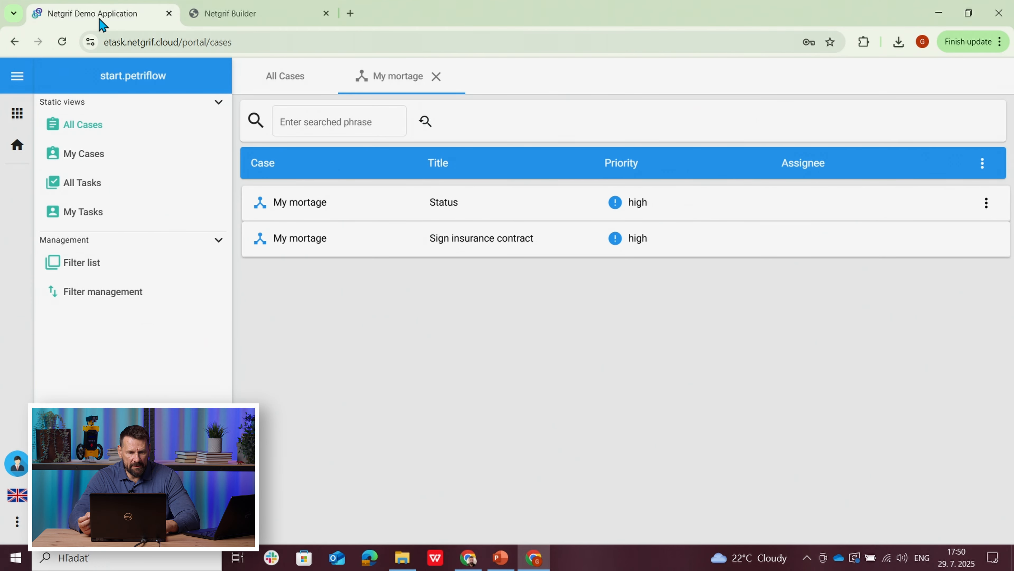
{"action": "left_click", "coordinate": [437, 77]}
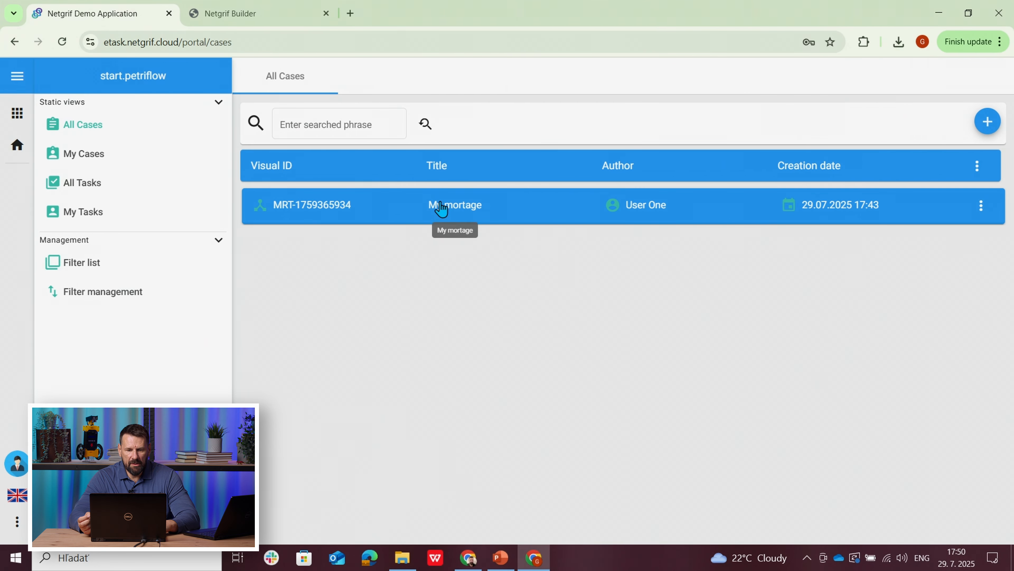
{"action": "left_click", "coordinate": [441, 208]}
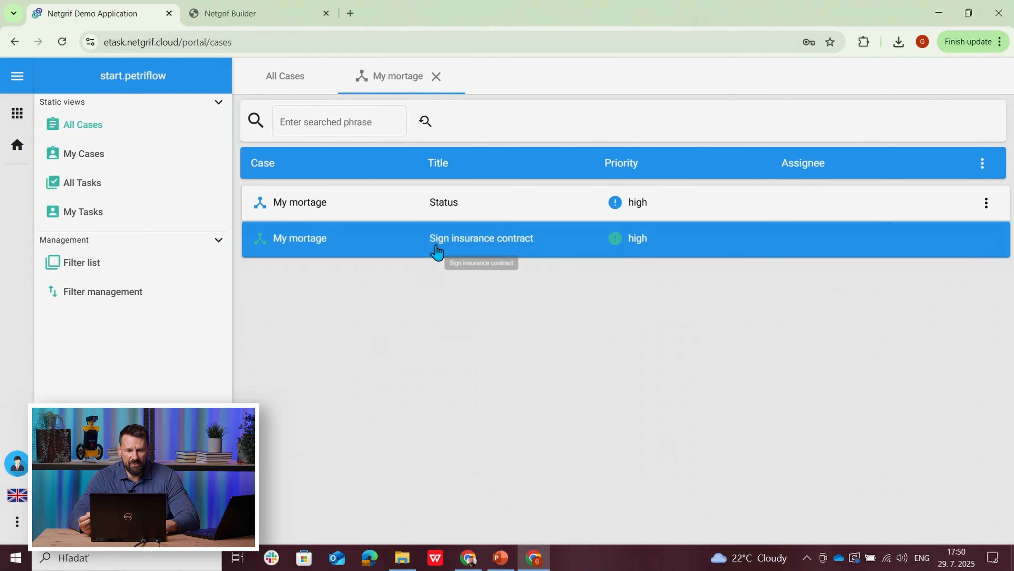
Step: Return to the running simulation in Netgrif Builder, and assign and finish Confirm lien inscription
{"action": "left_click", "coordinate": [468, 557]}
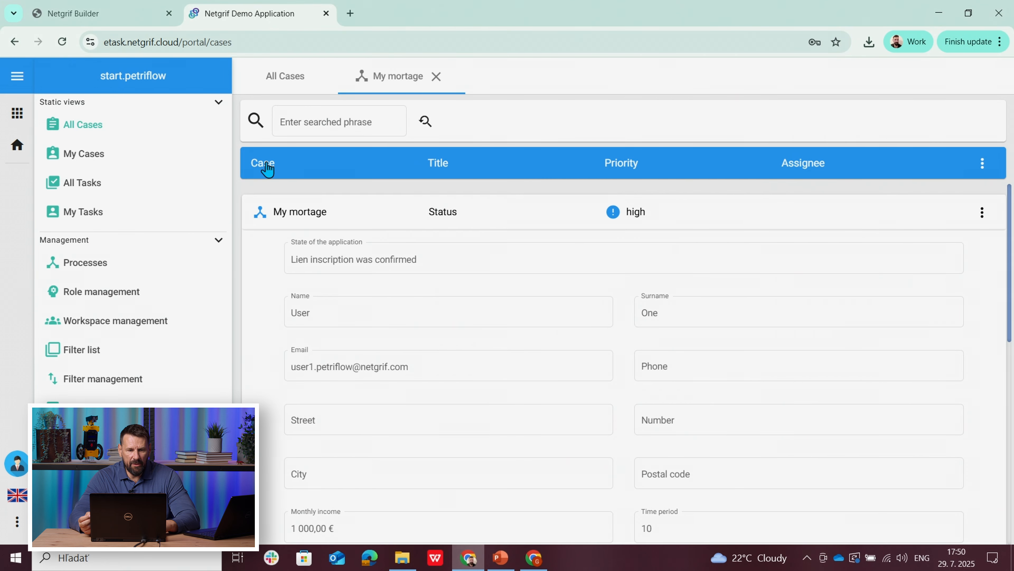
{"action": "left_click", "coordinate": [79, 15]}
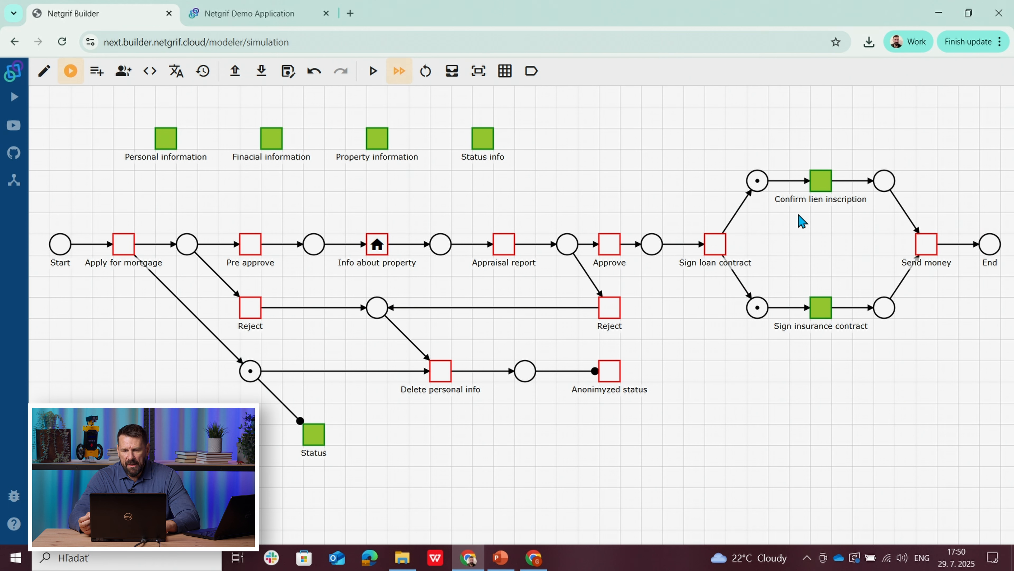
{"action": "left_click", "coordinate": [825, 190]}
{"action": "left_click", "coordinate": [828, 184]}
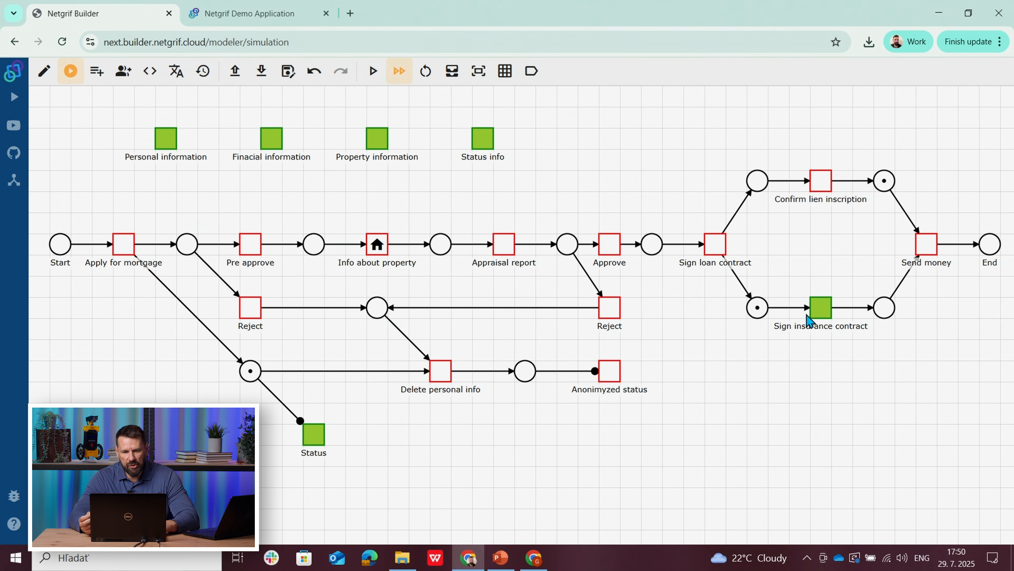
Step: In the applicant's demo application, complete Sign insurance contract with Allianz as the insurance and view the case's Status
{"action": "left_click", "coordinate": [535, 558]}
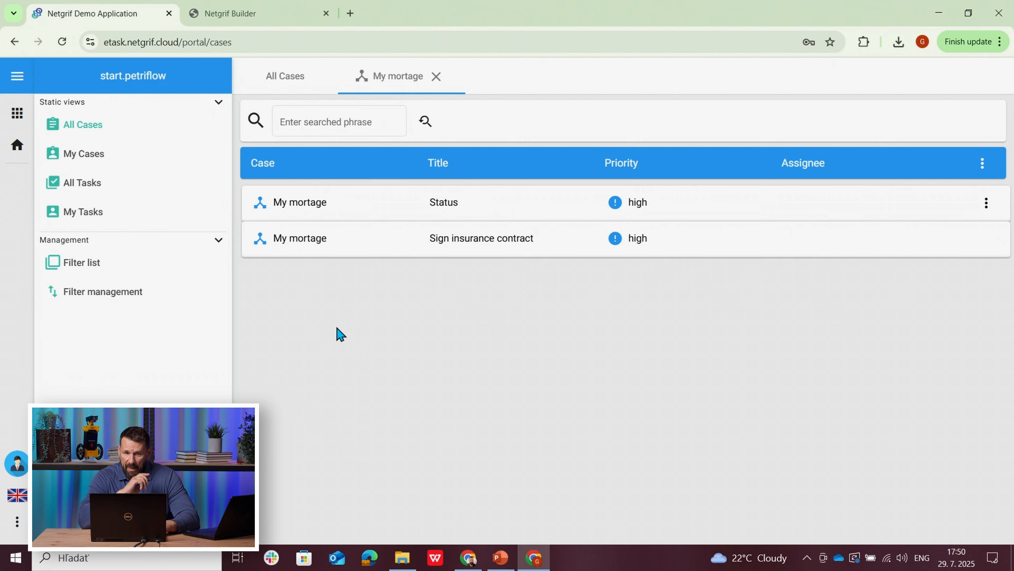
{"action": "left_click", "coordinate": [445, 252]}
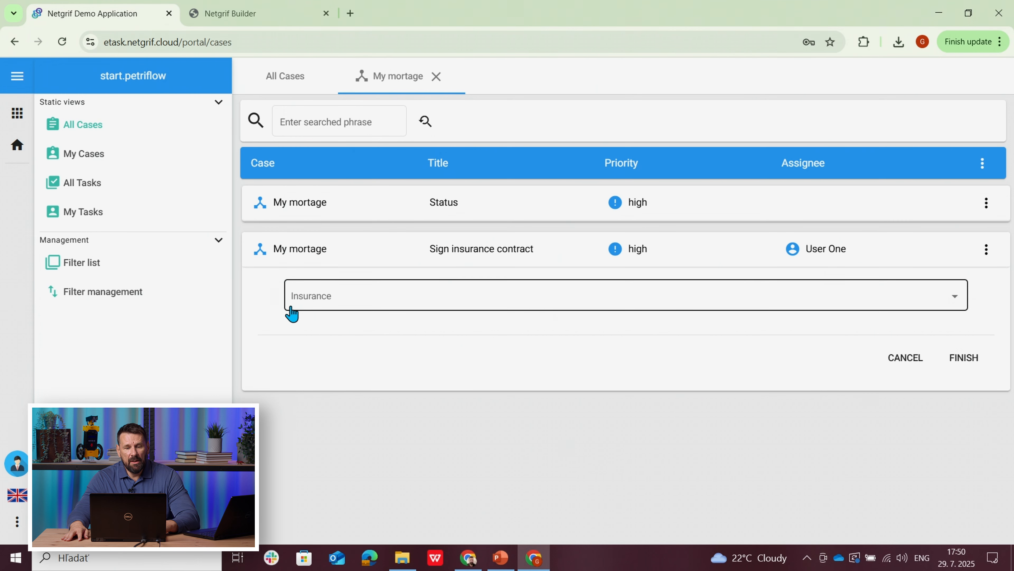
{"action": "left_click", "coordinate": [326, 301]}
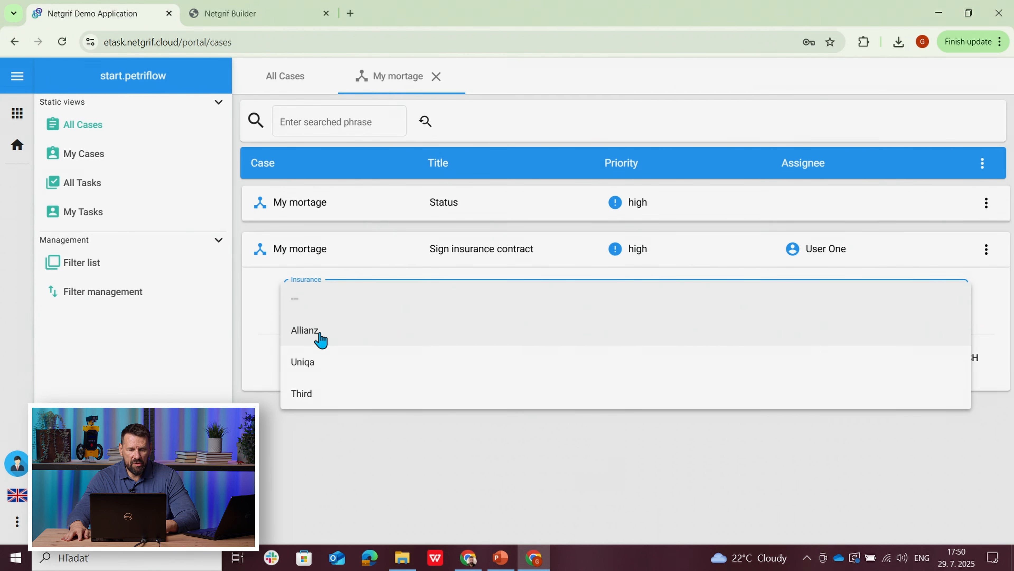
{"action": "left_click", "coordinate": [321, 332]}
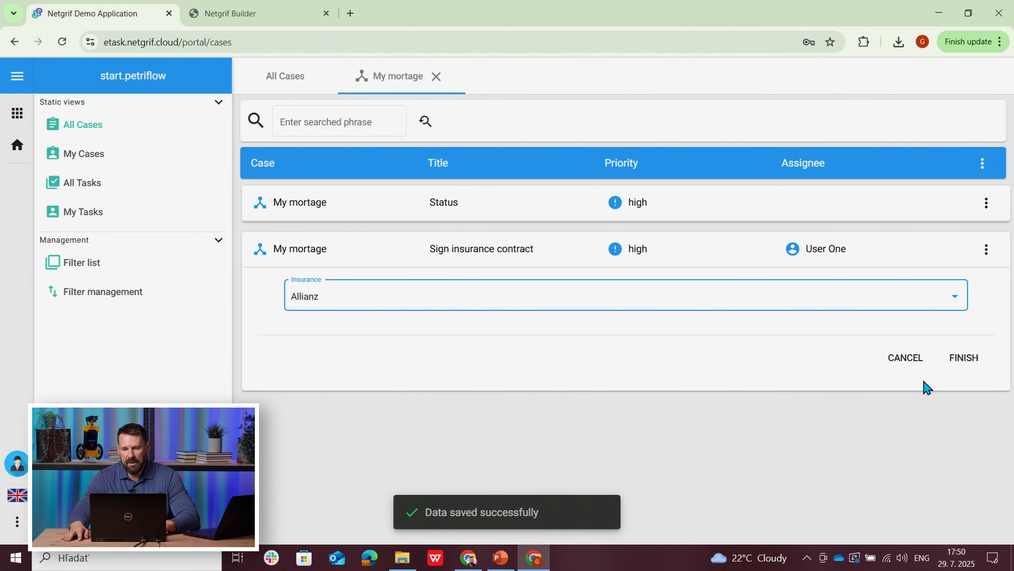
{"action": "left_click", "coordinate": [963, 361]}
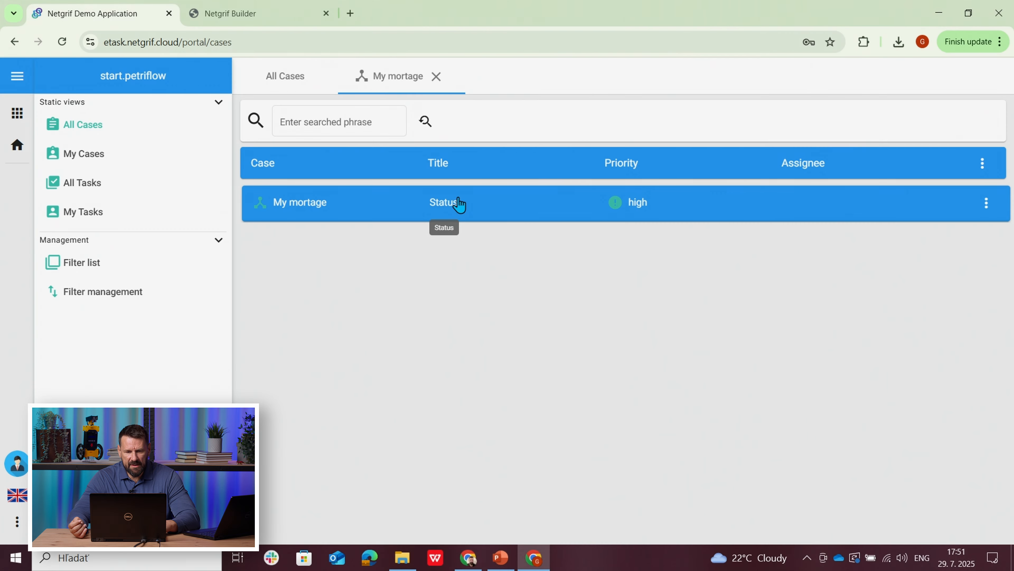
{"action": "left_click", "coordinate": [454, 204]}
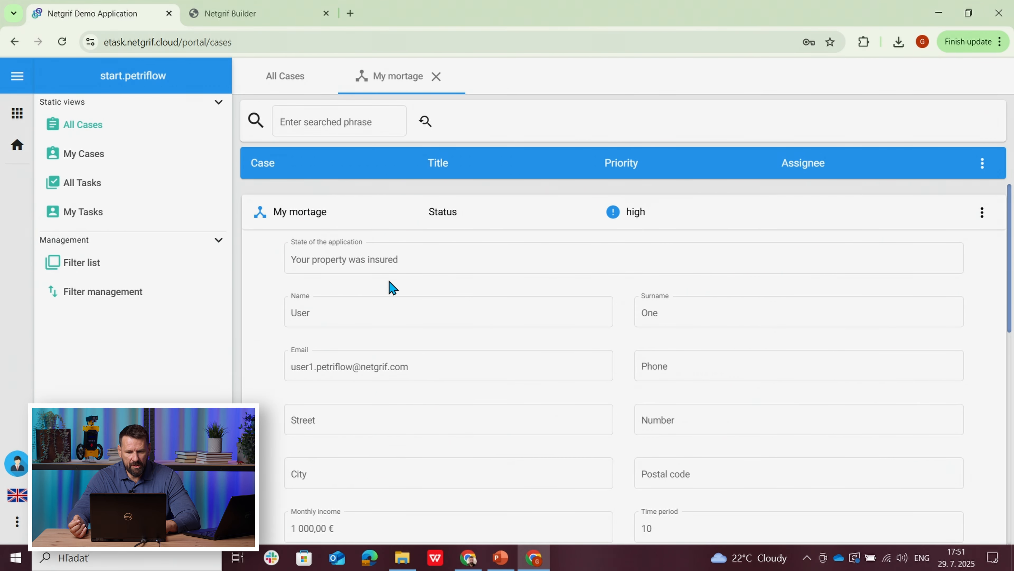
Step: Return to the running simulation in Netgrif Builder, and assign and finish Sign insurance contract
{"action": "left_click", "coordinate": [469, 550]}
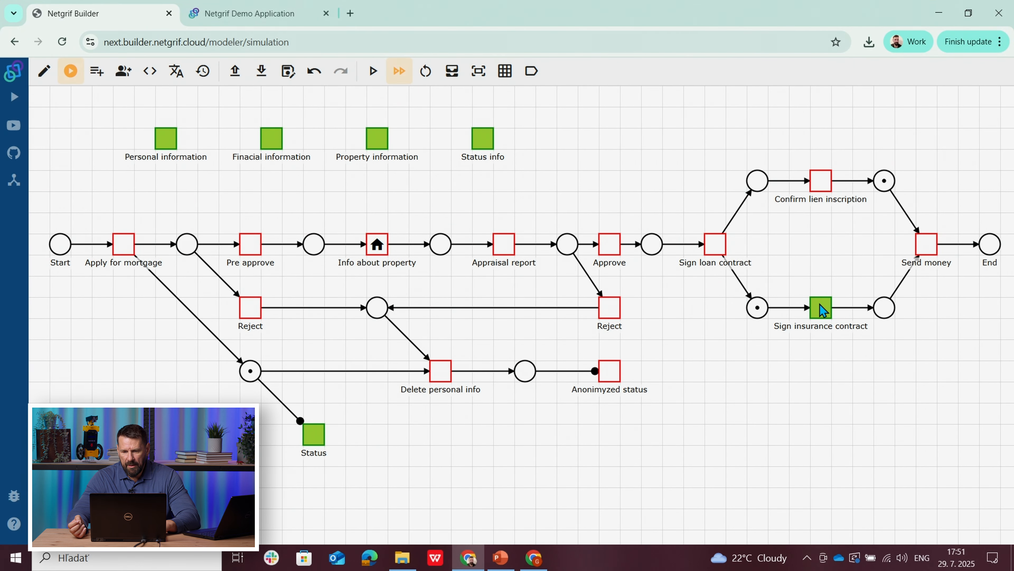
{"action": "left_click", "coordinate": [828, 309]}
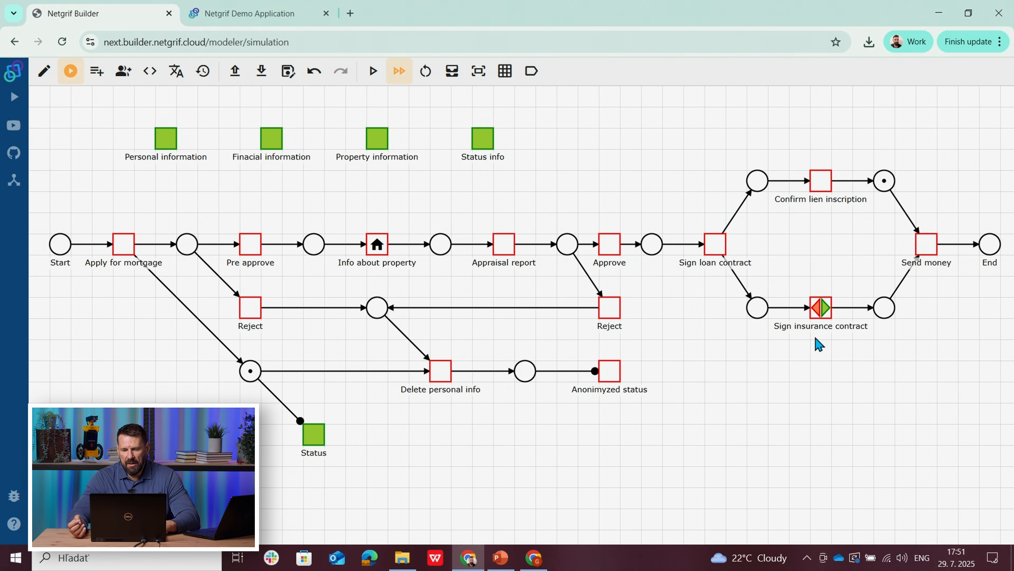
{"action": "left_click", "coordinate": [827, 310]}
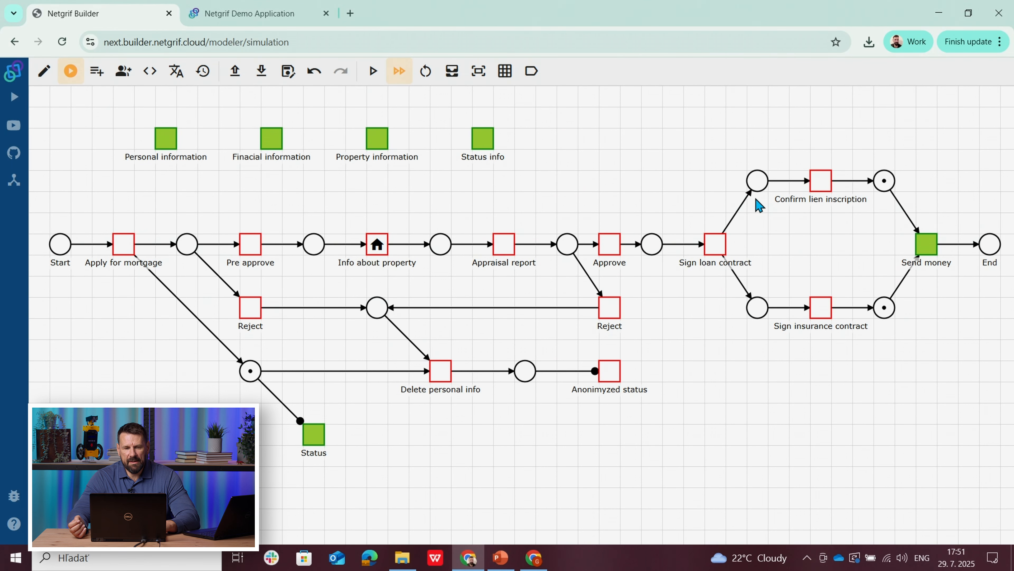
Step: In the bank employee's demo application, reopen the My mortage case and assign its Send money task
{"action": "left_click", "coordinate": [234, 14]}
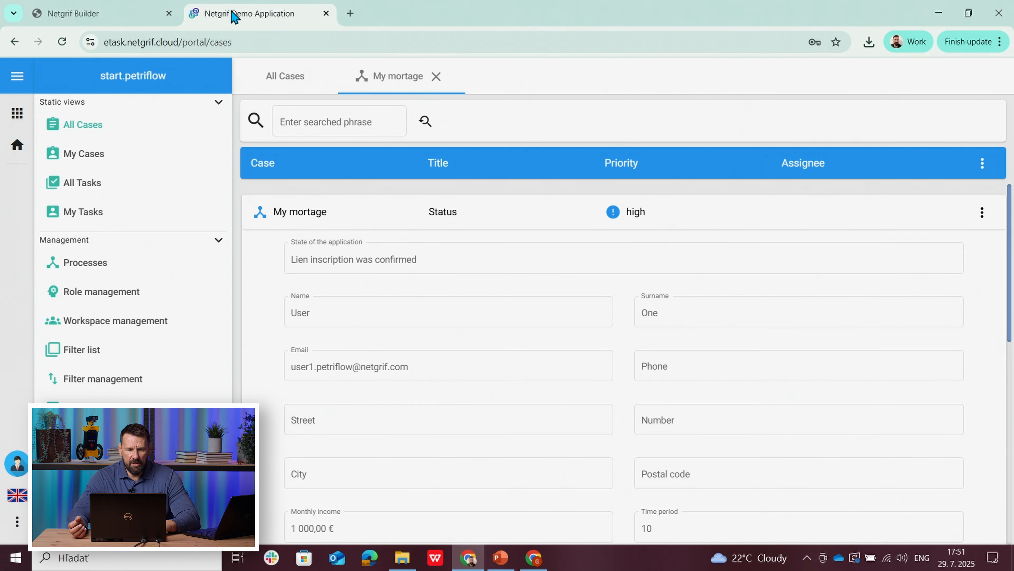
{"action": "left_click", "coordinate": [436, 76]}
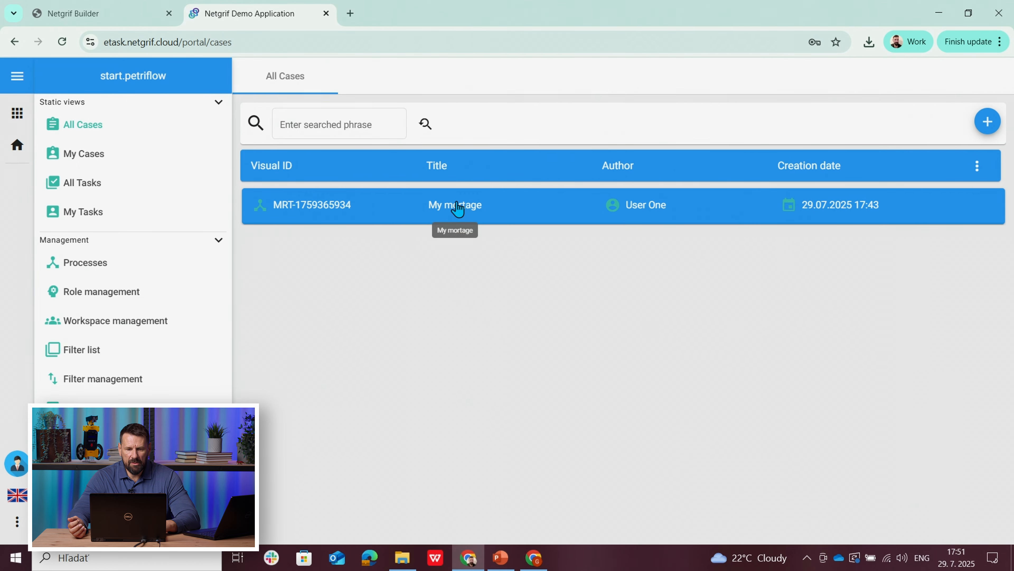
{"action": "left_click", "coordinate": [457, 206]}
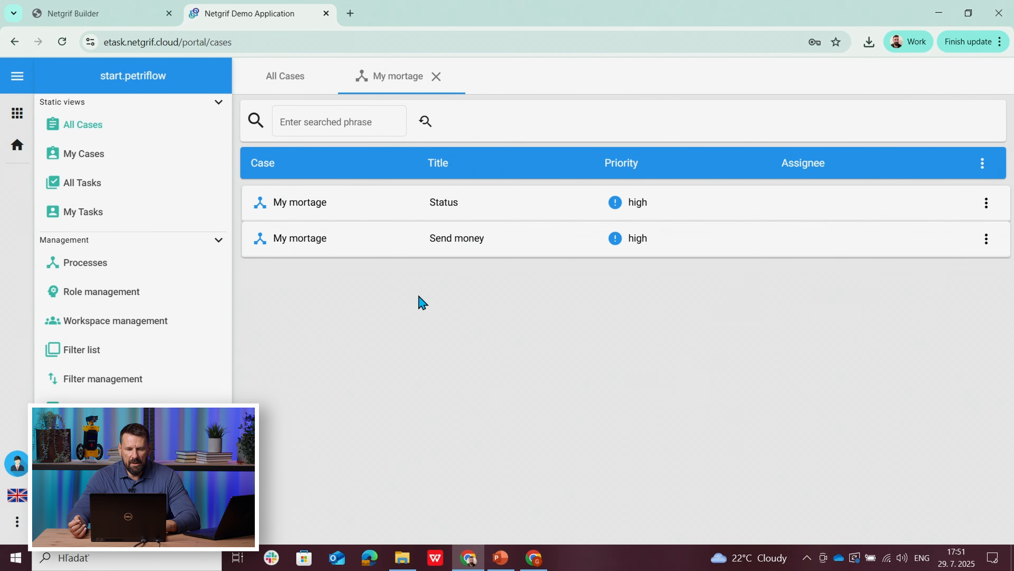
{"action": "left_click", "coordinate": [453, 248]}
Step: Finish the Send money task and view the My mortage case's Status
{"action": "left_click", "coordinate": [885, 415]}
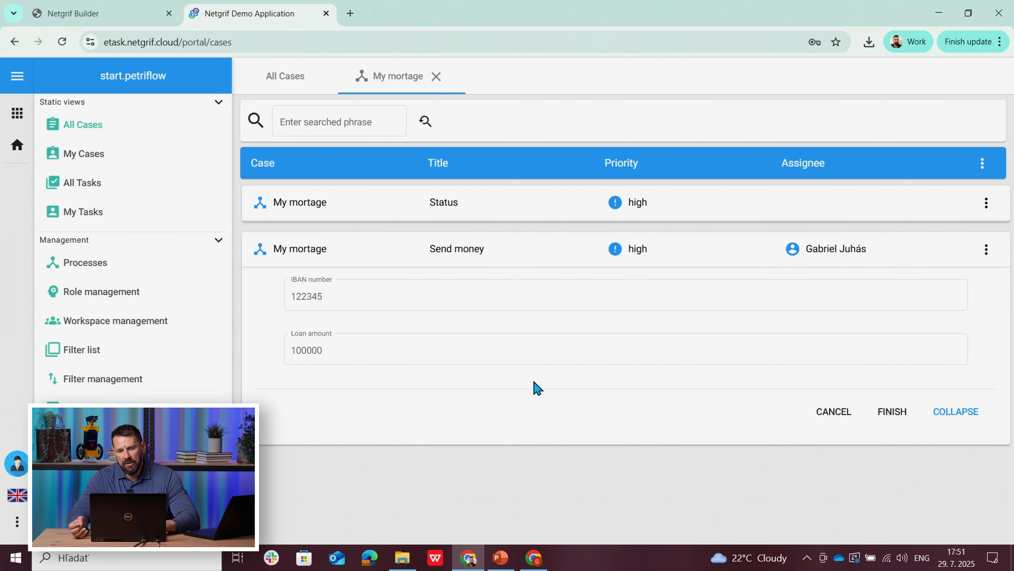
{"action": "left_click", "coordinate": [891, 412]}
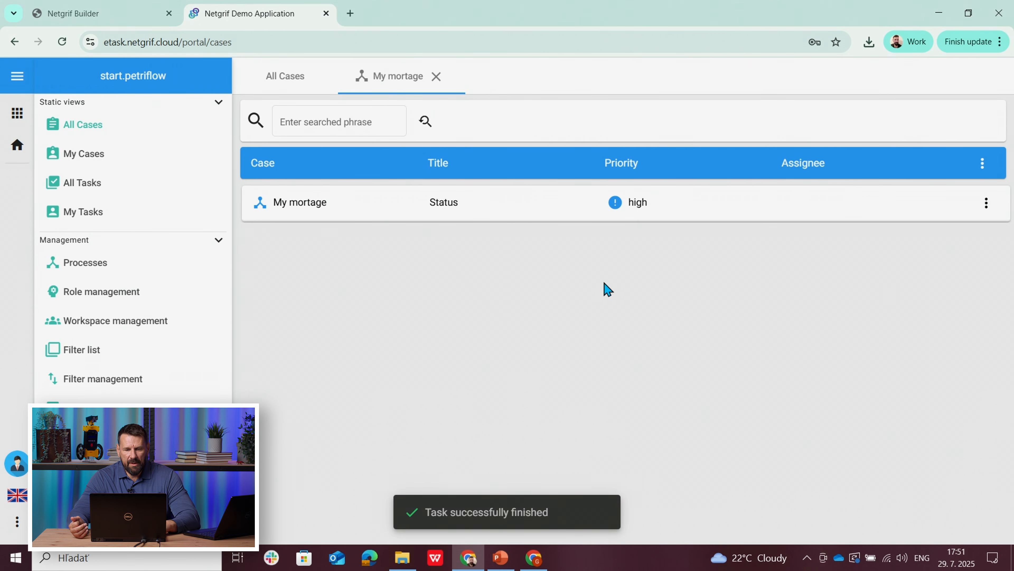
{"action": "left_click", "coordinate": [442, 203]}
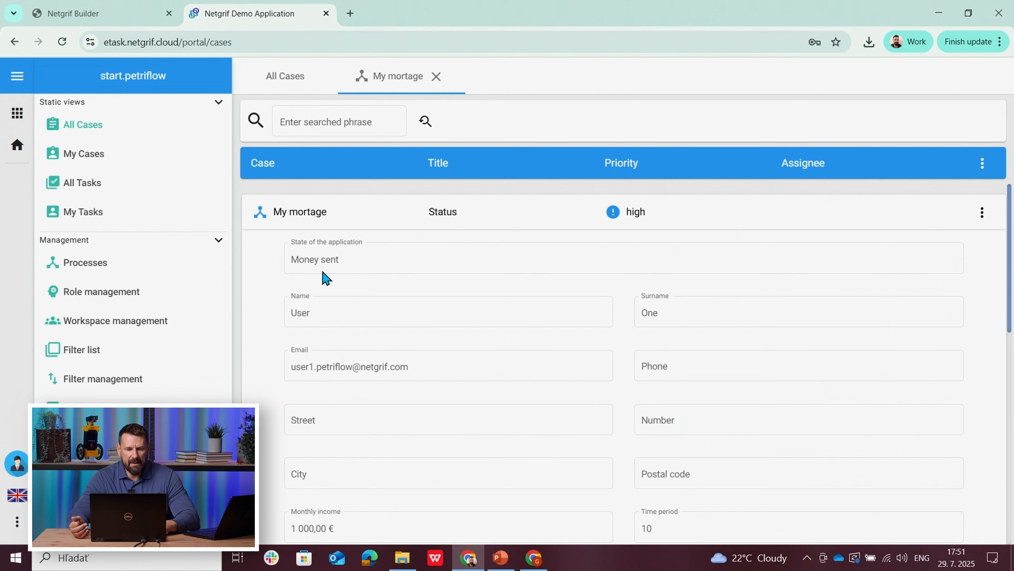
Step: Switch to the applicant's demo application, reopen the My mortage case and check its application status
{"action": "left_click", "coordinate": [530, 564]}
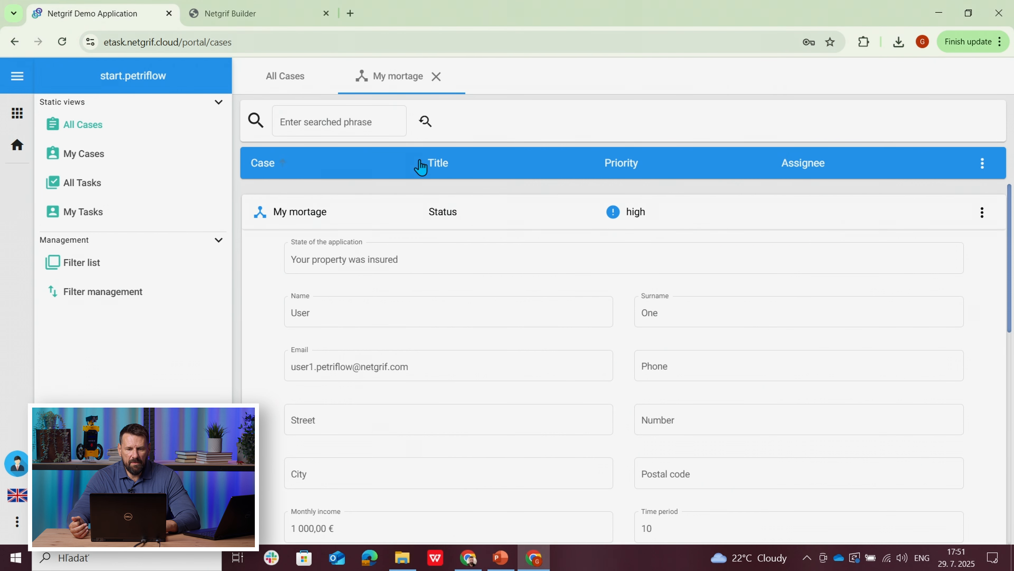
{"action": "left_click", "coordinate": [437, 76]}
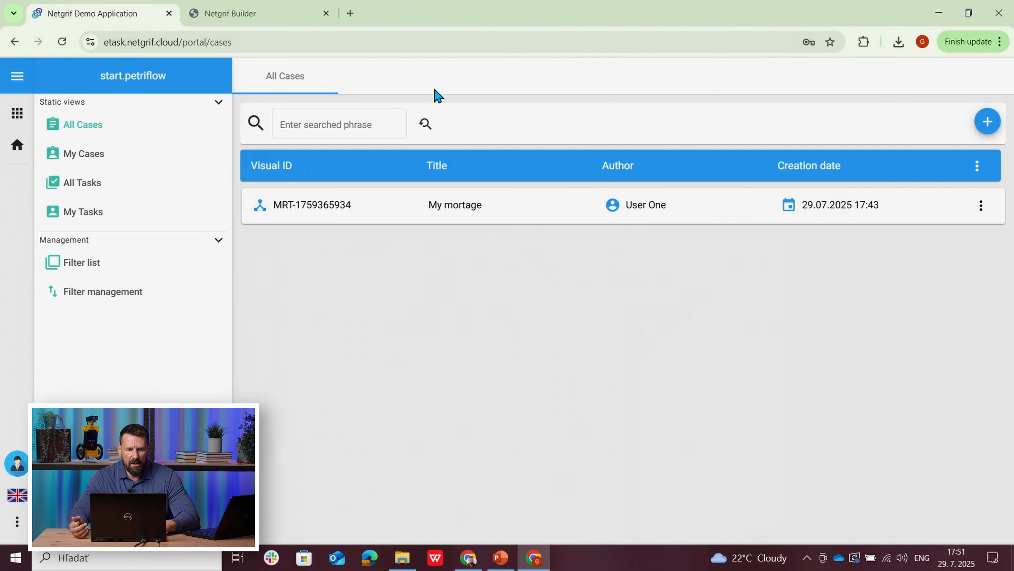
{"action": "left_click", "coordinate": [398, 215]}
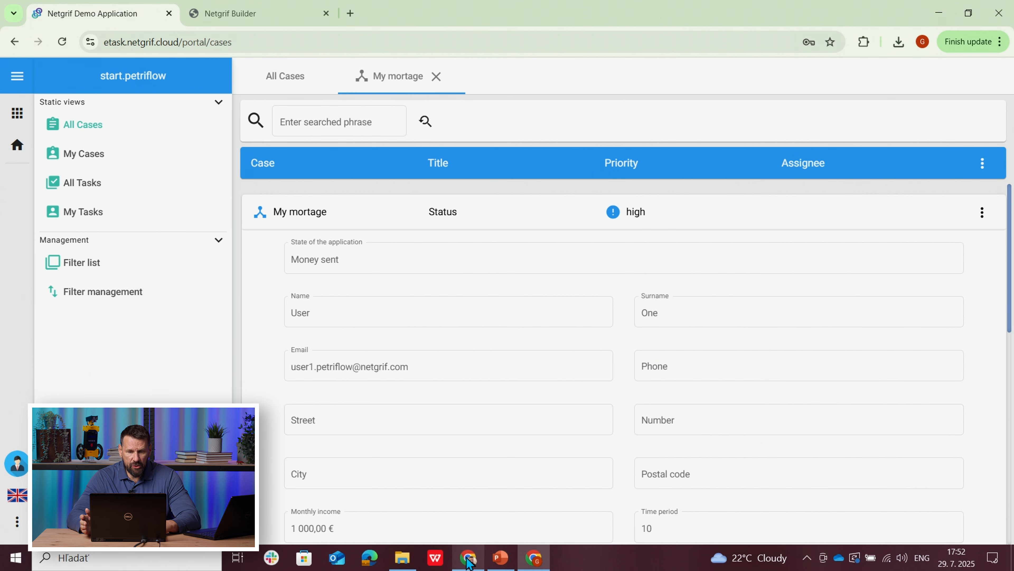
{"action": "mouse_move", "coordinate": [469, 561]}
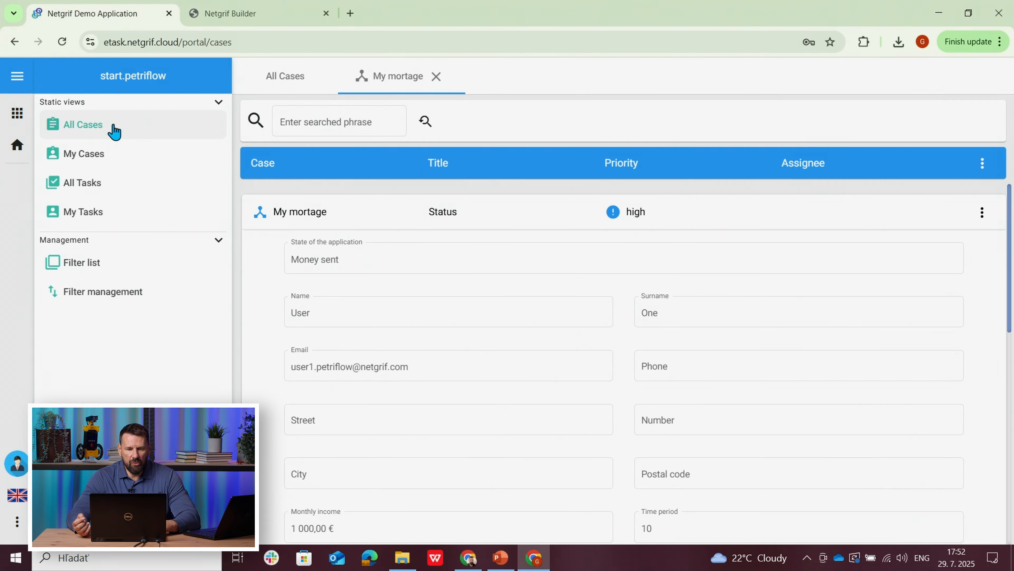
Step: Close the My mortage case and create a new Mortgage case titled Other application
{"action": "left_click", "coordinate": [436, 76]}
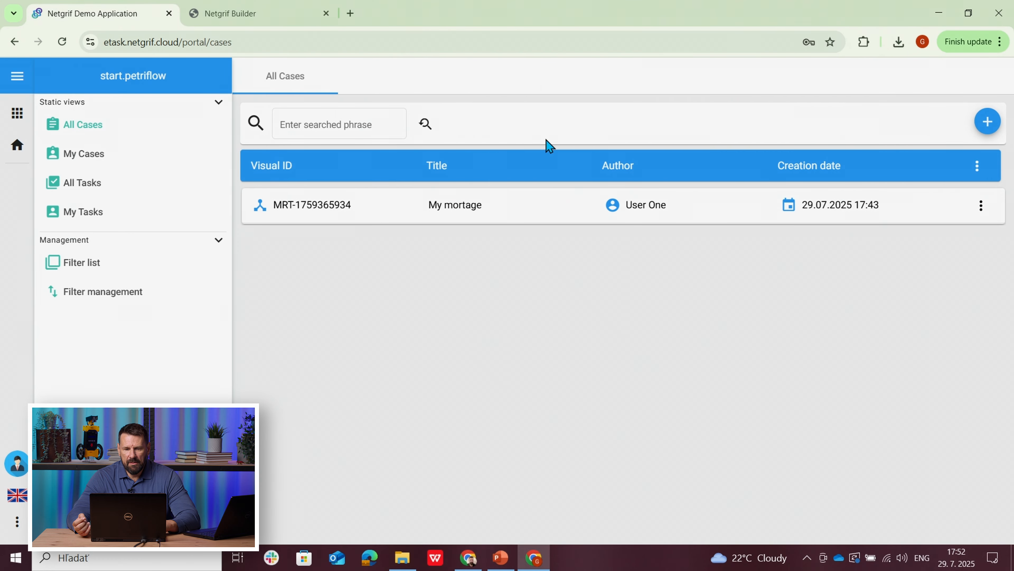
{"action": "left_click", "coordinate": [988, 121]}
{"action": "left_click", "coordinate": [880, 167]}
{"action": "left_click", "coordinate": [836, 271]}
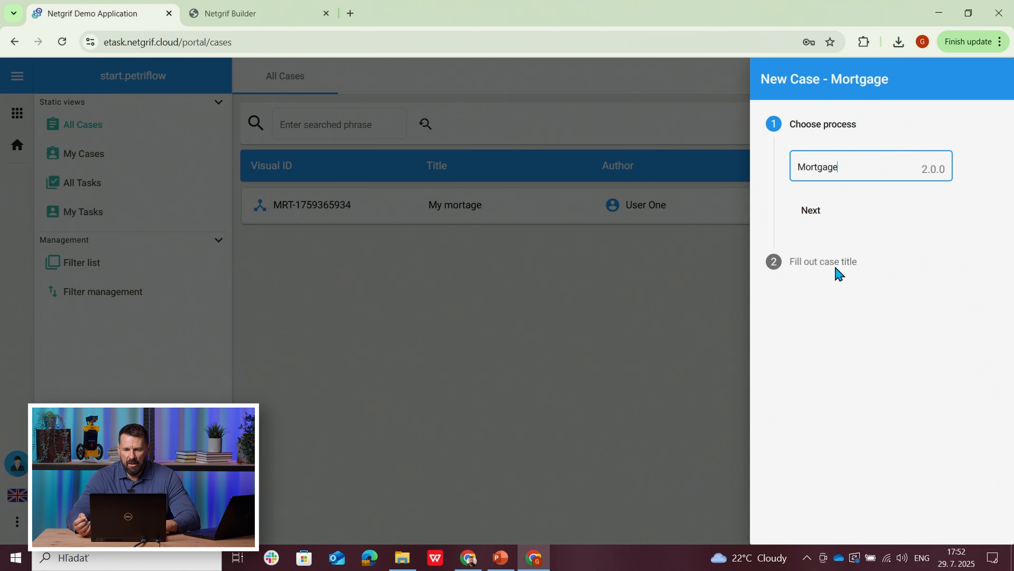
{"action": "left_click", "coordinate": [810, 216]}
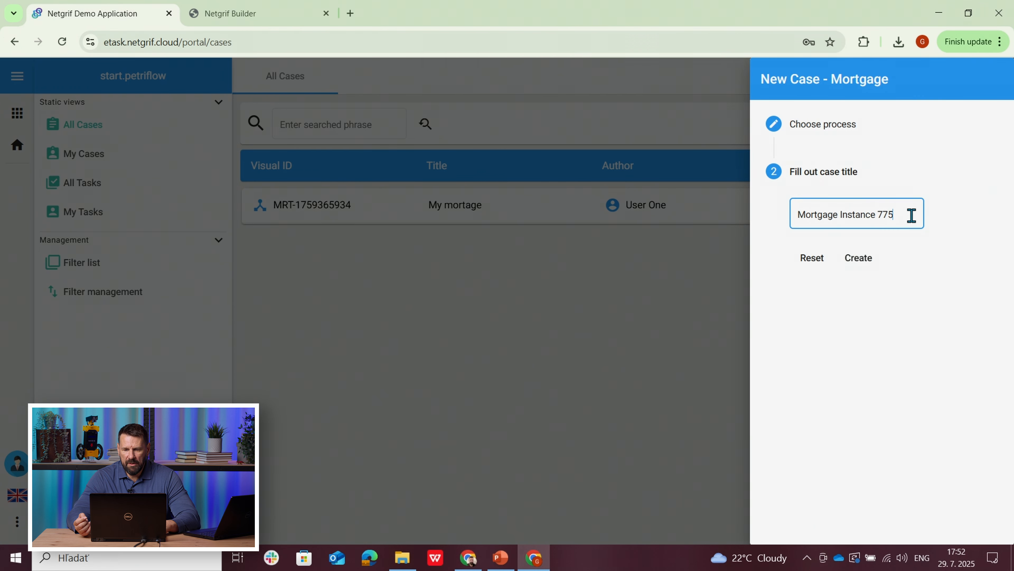
{"action": "left_click_drag", "start_coordinate": [912, 216], "coordinate": [763, 220]}
{"action": "type", "text": "0ther application"}
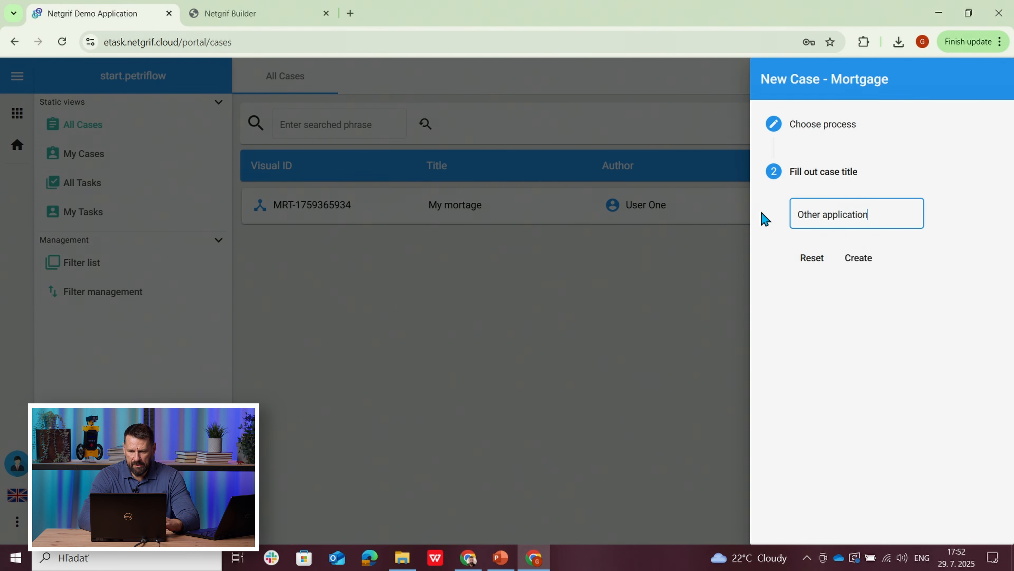
{"action": "left_click", "coordinate": [869, 264]}
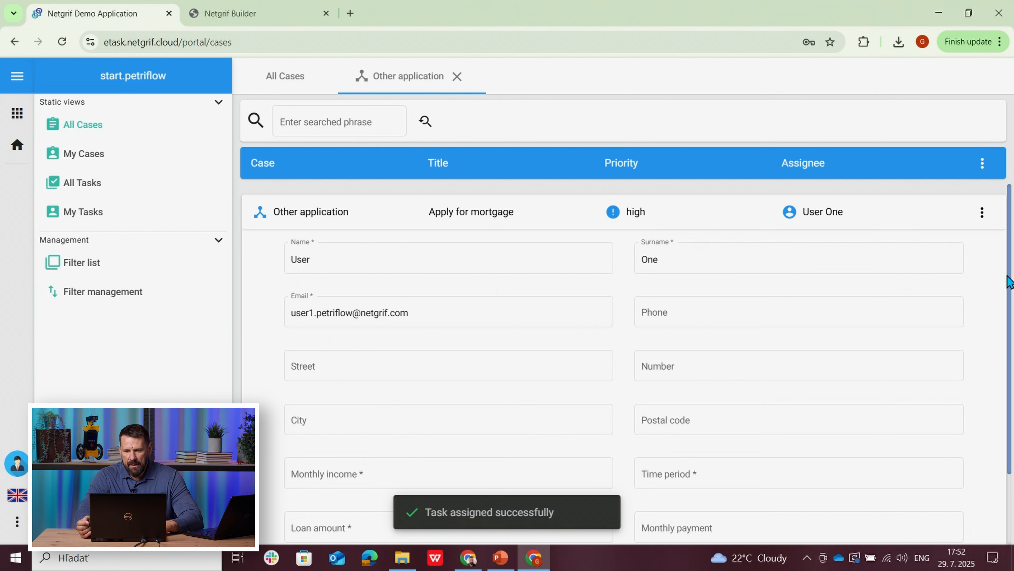
Step: Enter a monthly income of 1000, time period of 10 and loan amount of 200000, and finish the Apply for mortgage task
{"action": "scroll", "coordinate": [1011, 276], "scroll_direction": "down", "scroll_amount": 3}
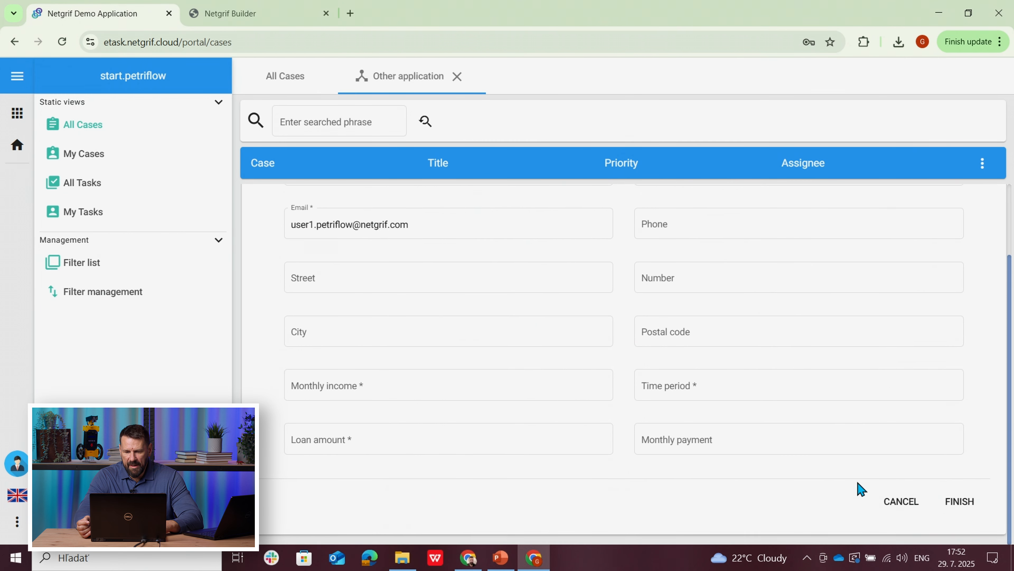
{"action": "left_click", "coordinate": [343, 386]}
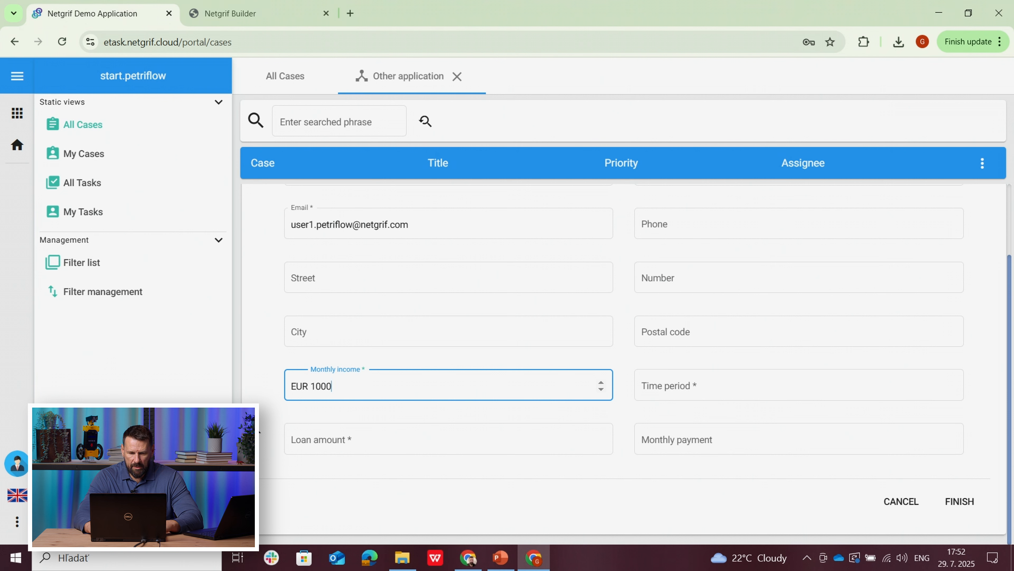
{"action": "left_click", "coordinate": [260, 423]}
{"action": "left_click", "coordinate": [643, 385]}
{"action": "type", "text": "10"}
{"action": "left_click", "coordinate": [399, 445]}
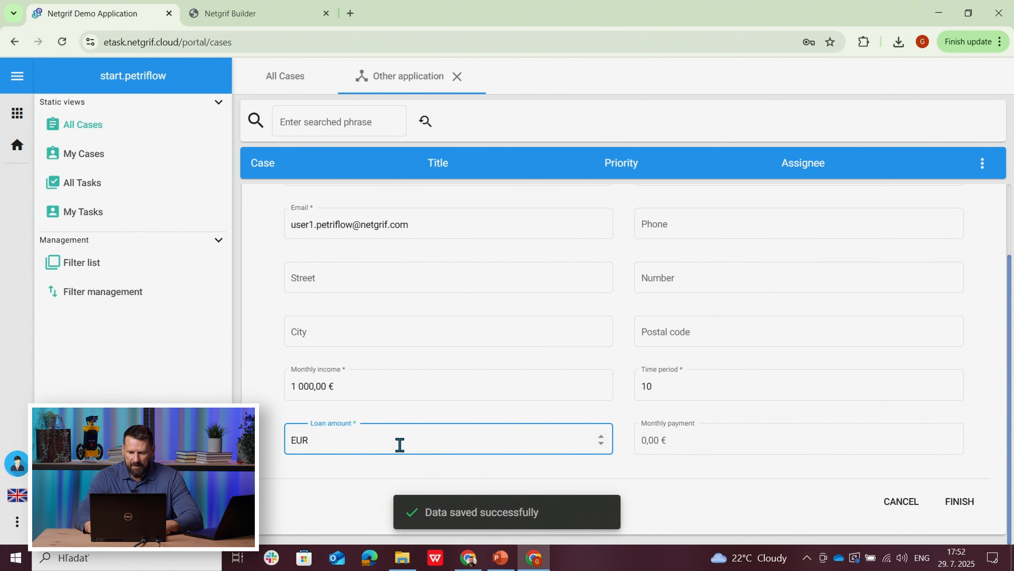
{"action": "type", "text": "200000"}
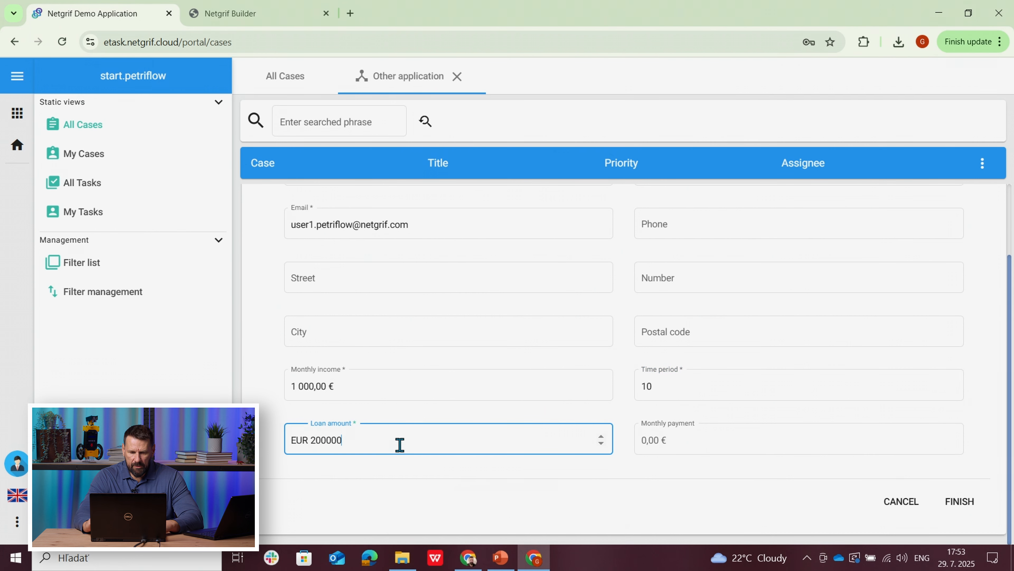
{"action": "left_click", "coordinate": [262, 460]}
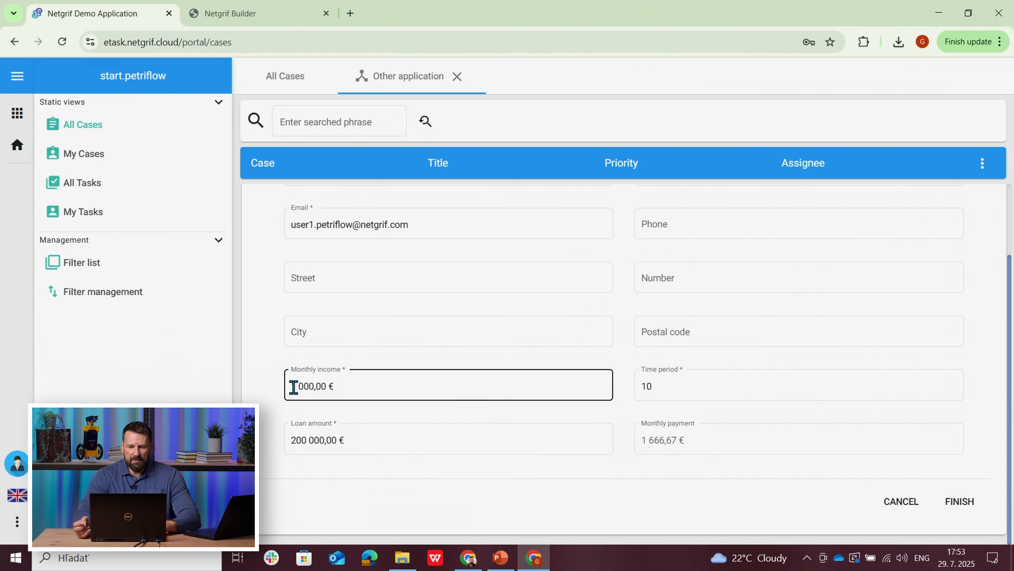
{"action": "left_click", "coordinate": [960, 502]}
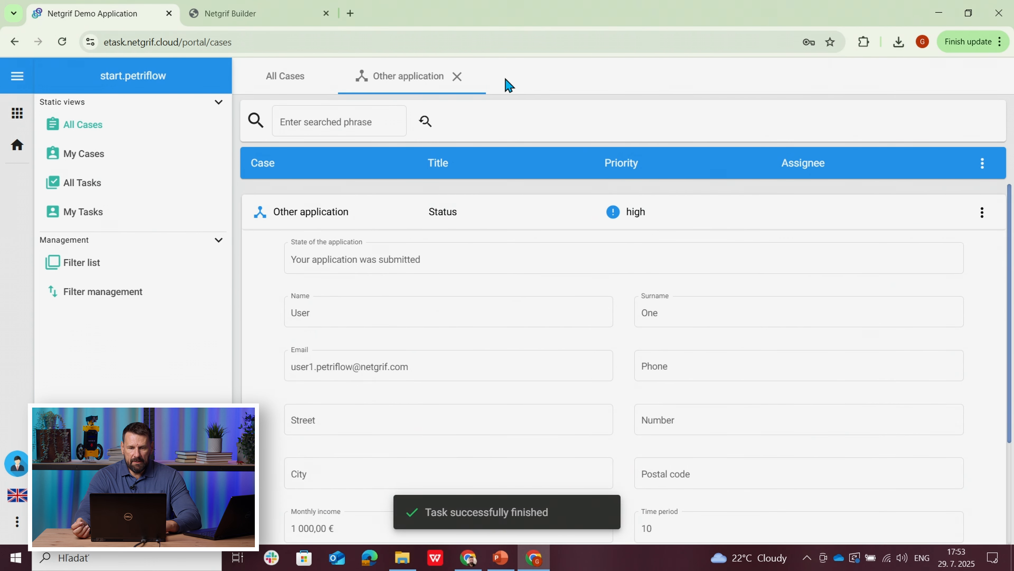
Step: Close and reopen the Other application case and check the state of the application in its Status task
{"action": "left_click", "coordinate": [455, 76]}
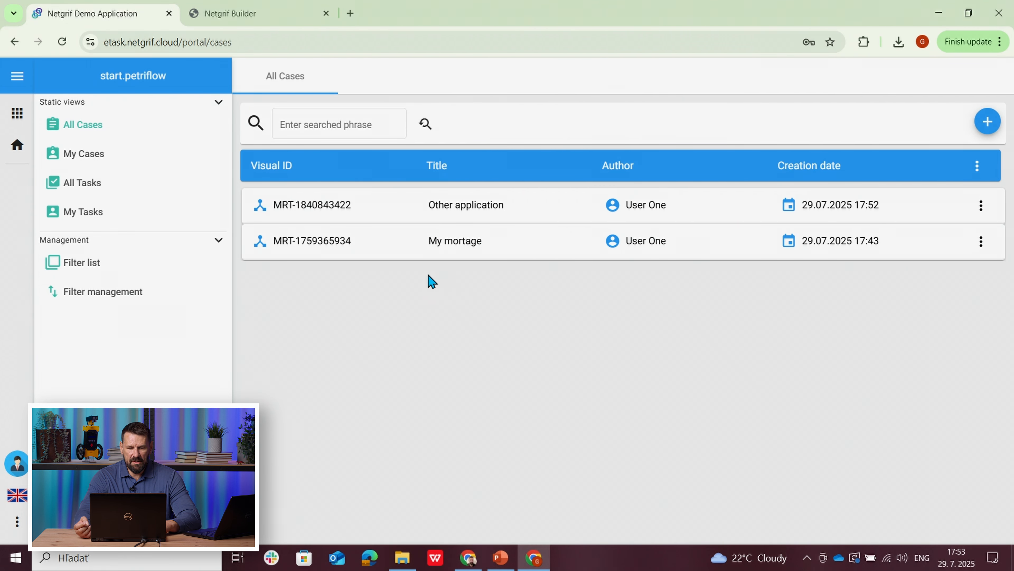
{"action": "left_click", "coordinate": [378, 202]}
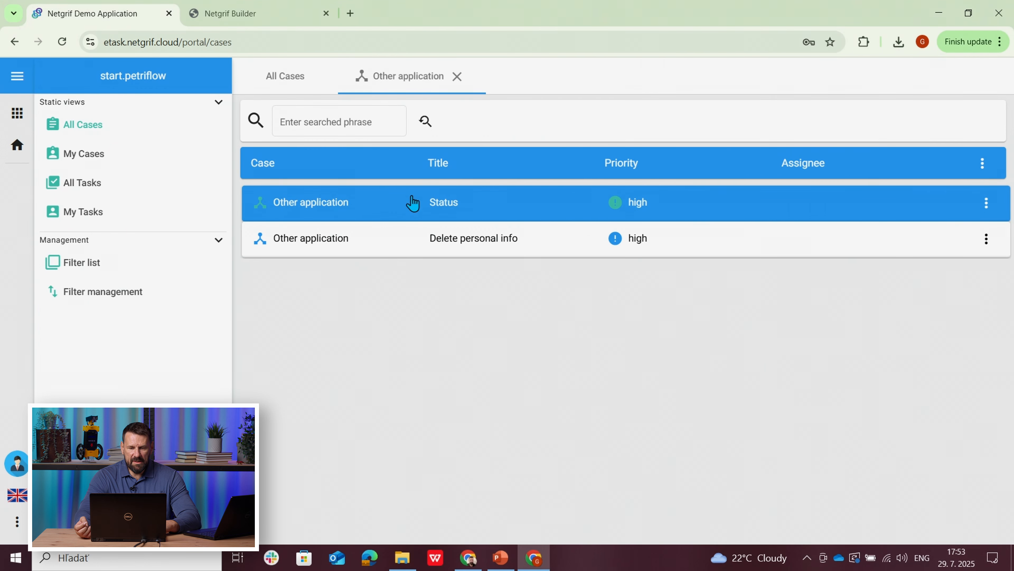
{"action": "left_click", "coordinate": [412, 203]}
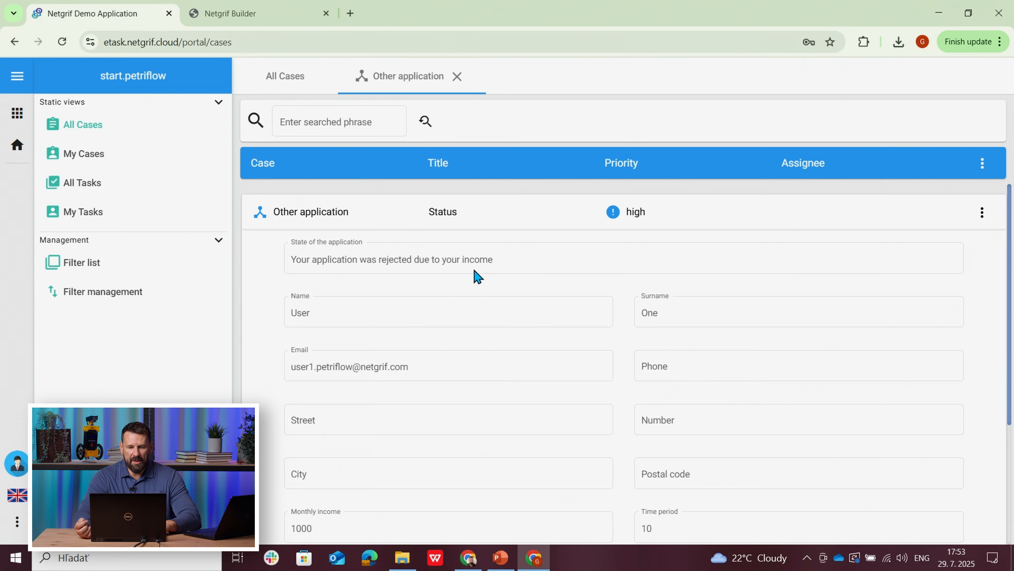
Step: Switch to Netgrif Builder and simulate the process through Apply for mortgage and the Reject task that follows it
{"action": "left_click", "coordinate": [247, 13]}
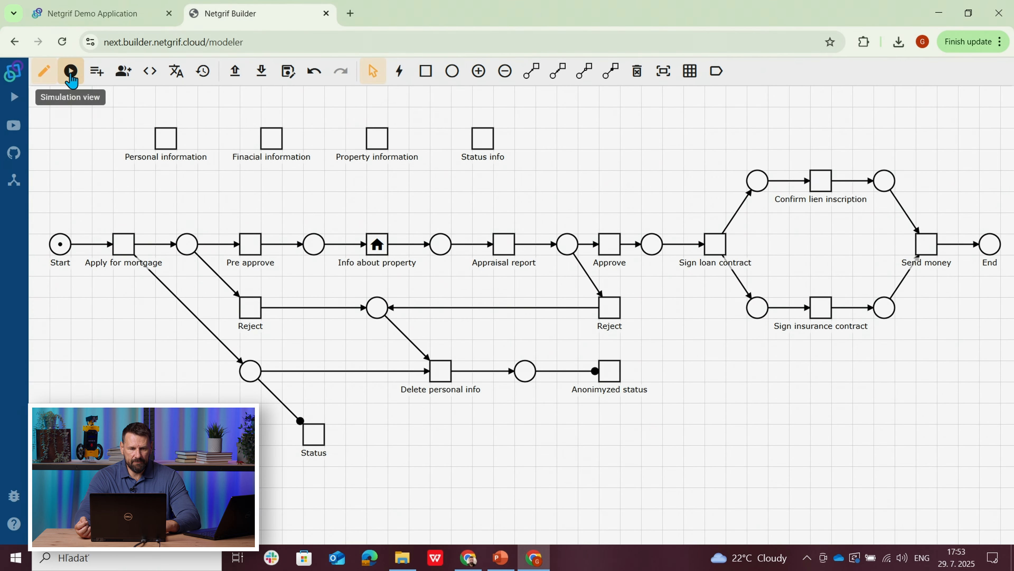
{"action": "left_click", "coordinate": [71, 73]}
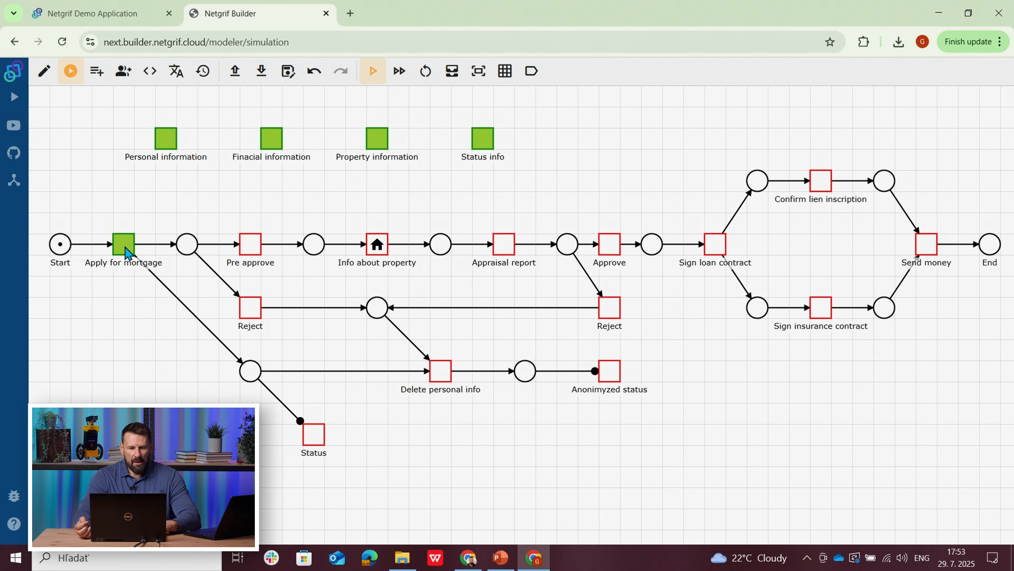
{"action": "left_click", "coordinate": [400, 72]}
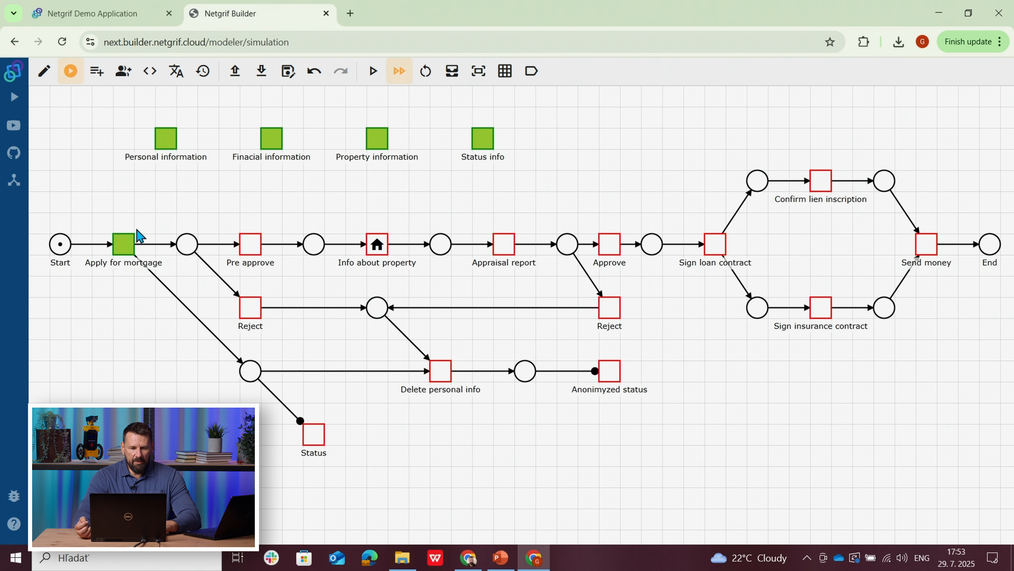
{"action": "left_click", "coordinate": [125, 252]}
{"action": "left_click", "coordinate": [127, 244]}
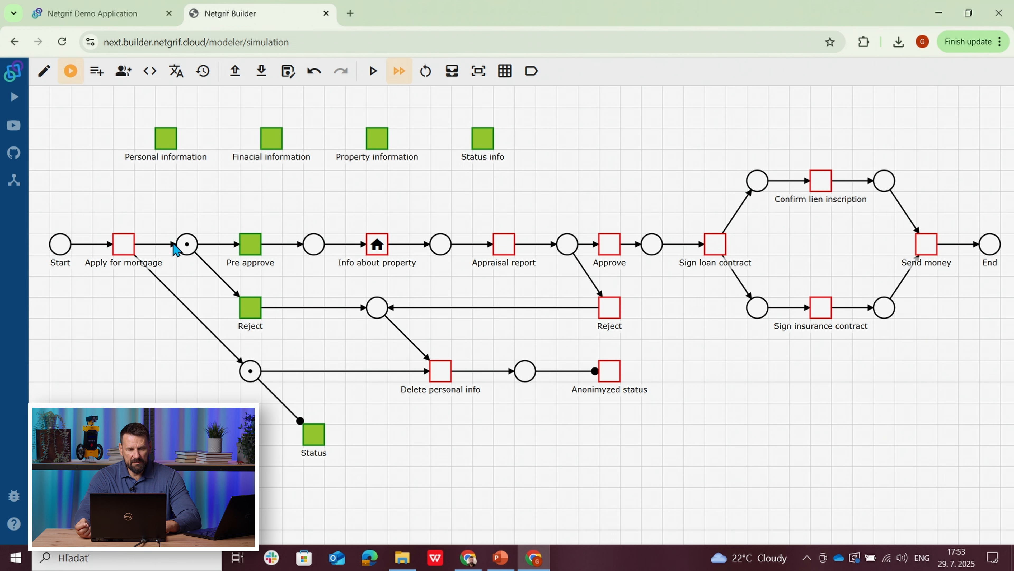
{"action": "left_click", "coordinate": [252, 313]}
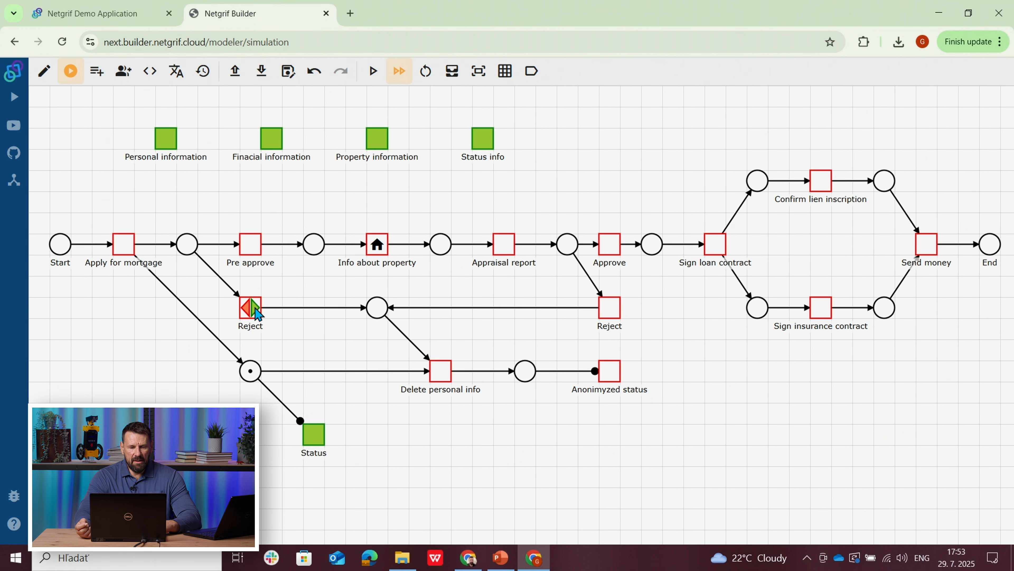
{"action": "left_click", "coordinate": [255, 307]}
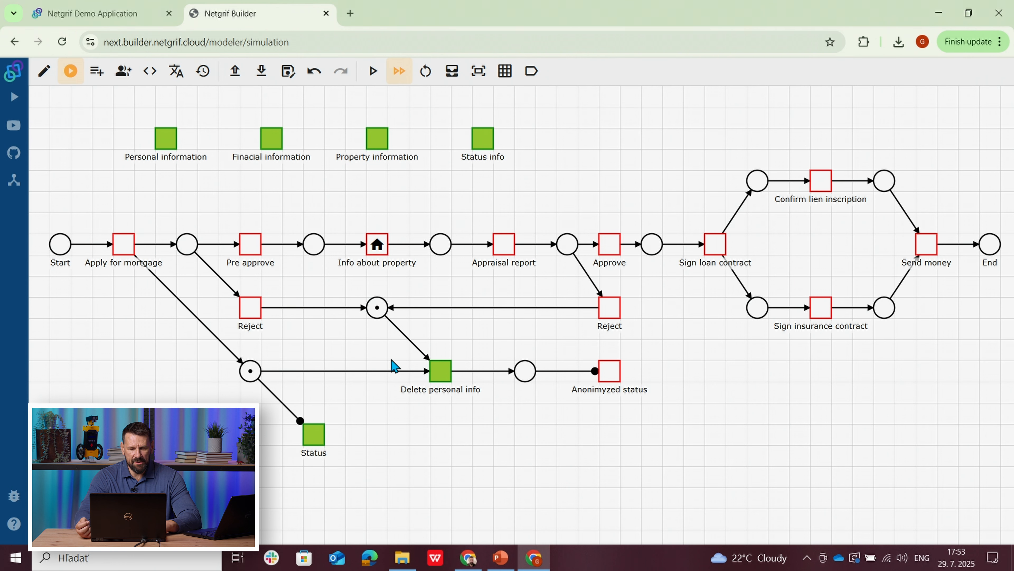
Step: Switch to the bank employee's demo application, close My mortage and view the Other application case's Status
{"action": "left_click", "coordinate": [468, 558]}
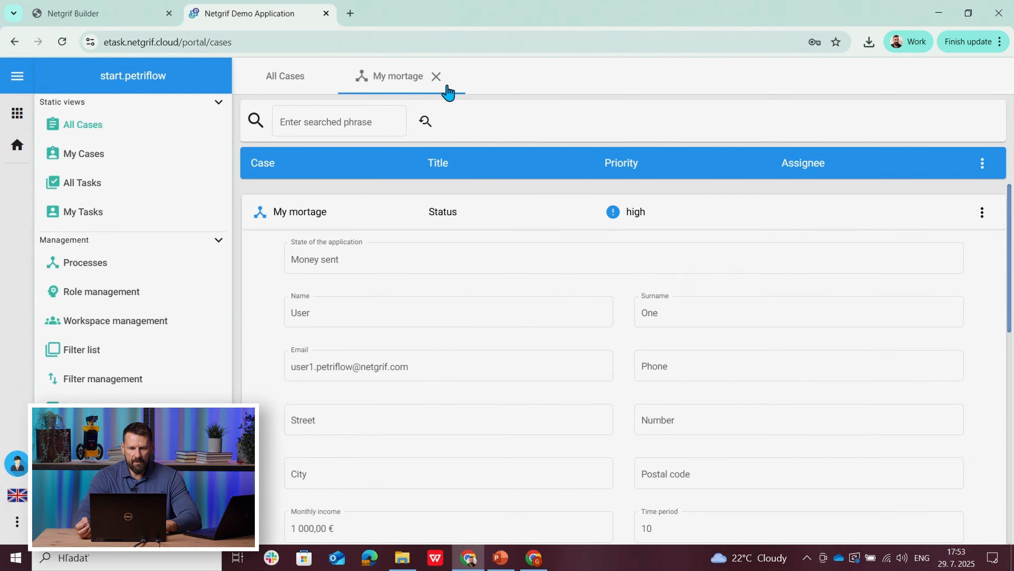
{"action": "left_click", "coordinate": [437, 77]}
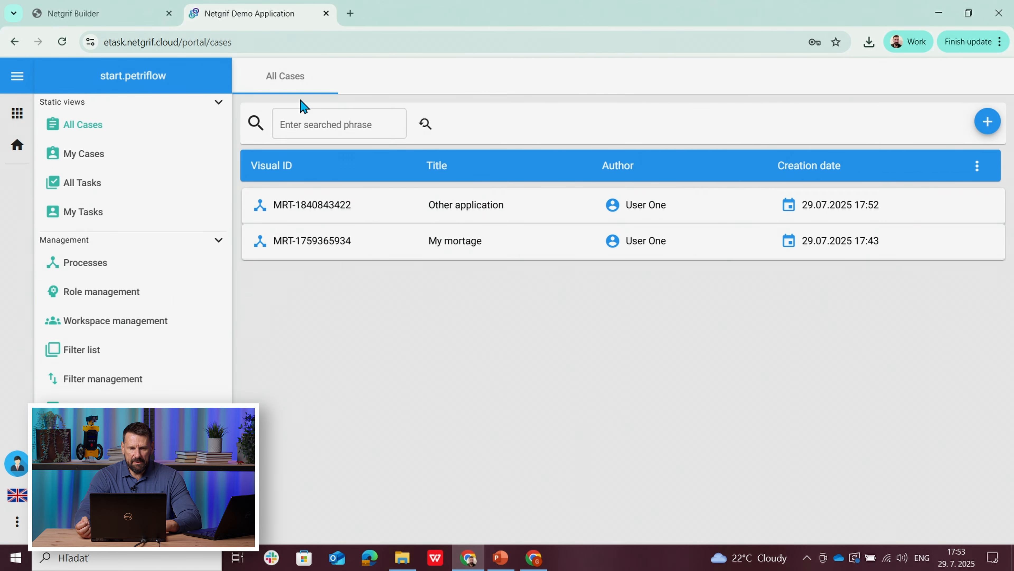
{"action": "left_click", "coordinate": [340, 216]}
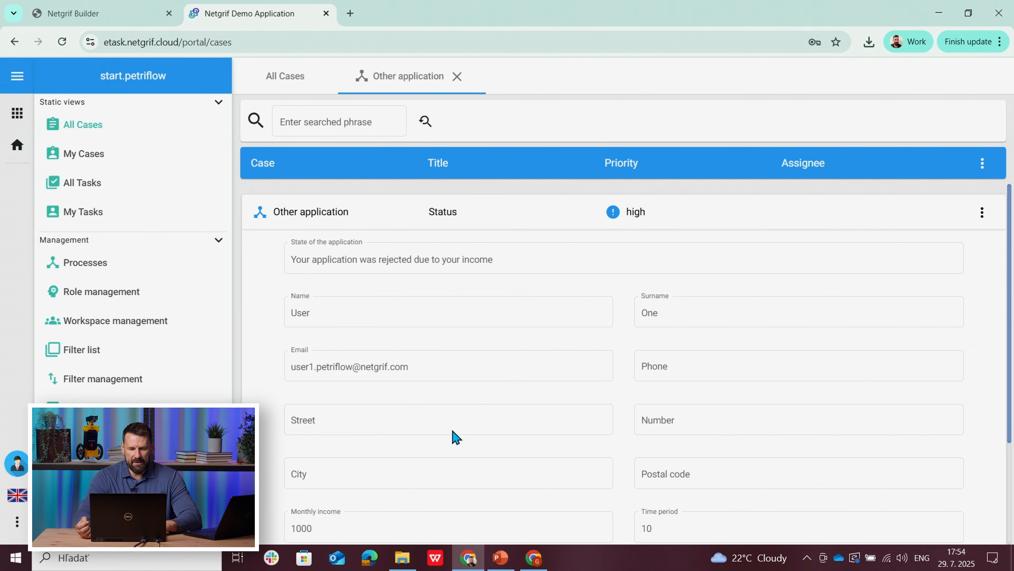
Step: Return to the applicant's demo application and assign and finish the Delete personal info task of Other application
{"action": "left_click", "coordinate": [542, 564]}
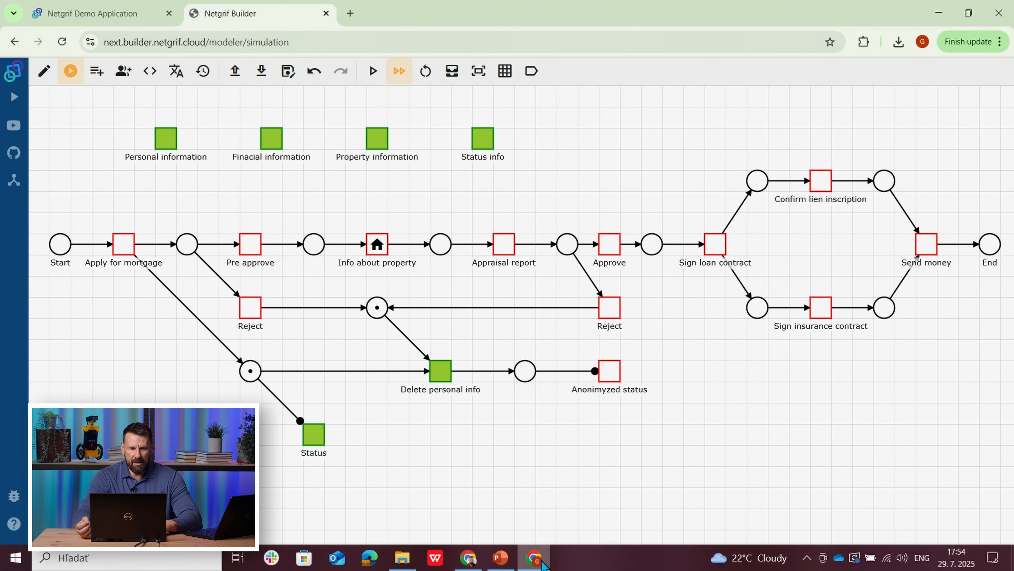
{"action": "left_click", "coordinate": [119, 17]}
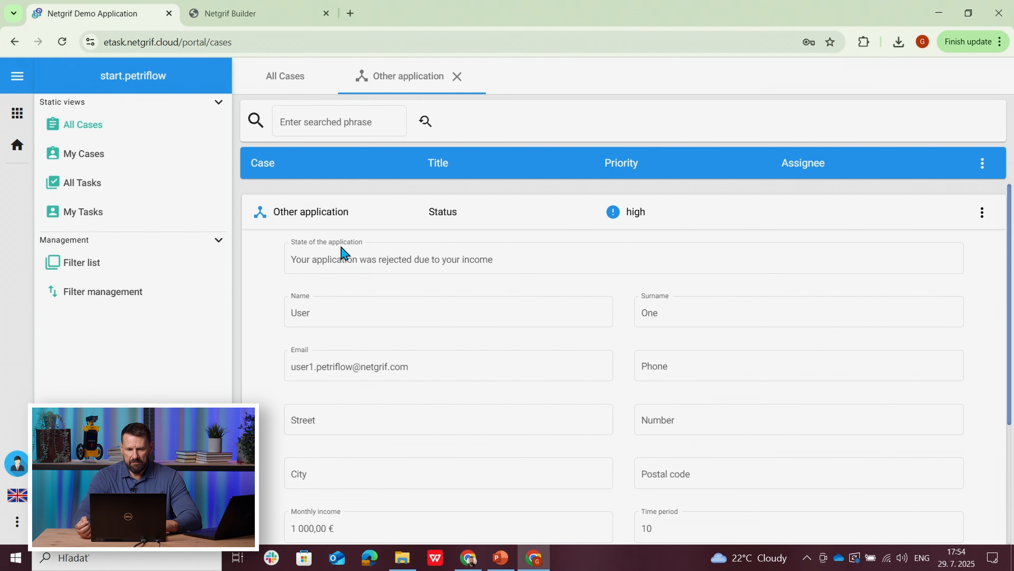
{"action": "left_click", "coordinate": [376, 222]}
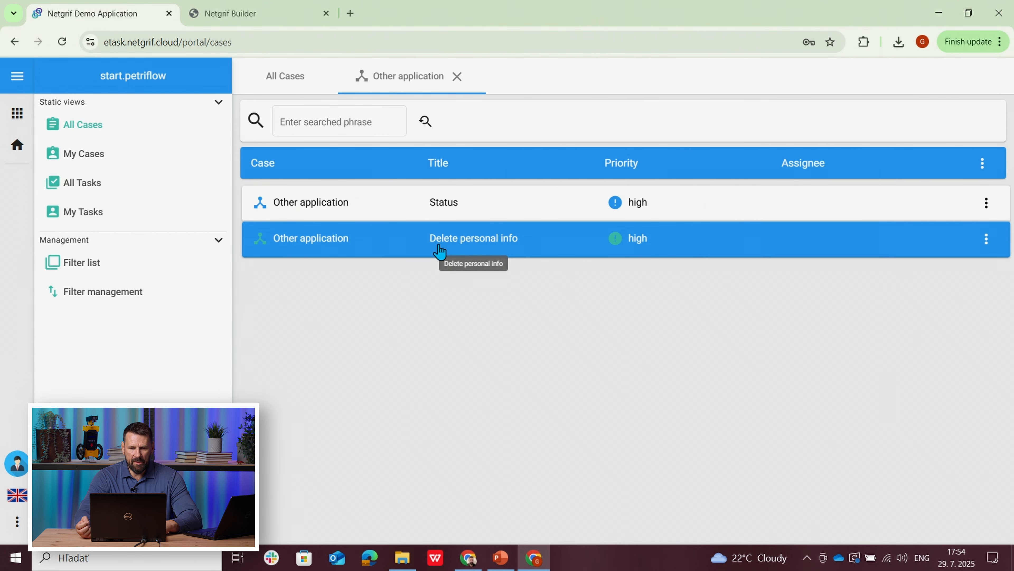
{"action": "left_click", "coordinate": [439, 251]}
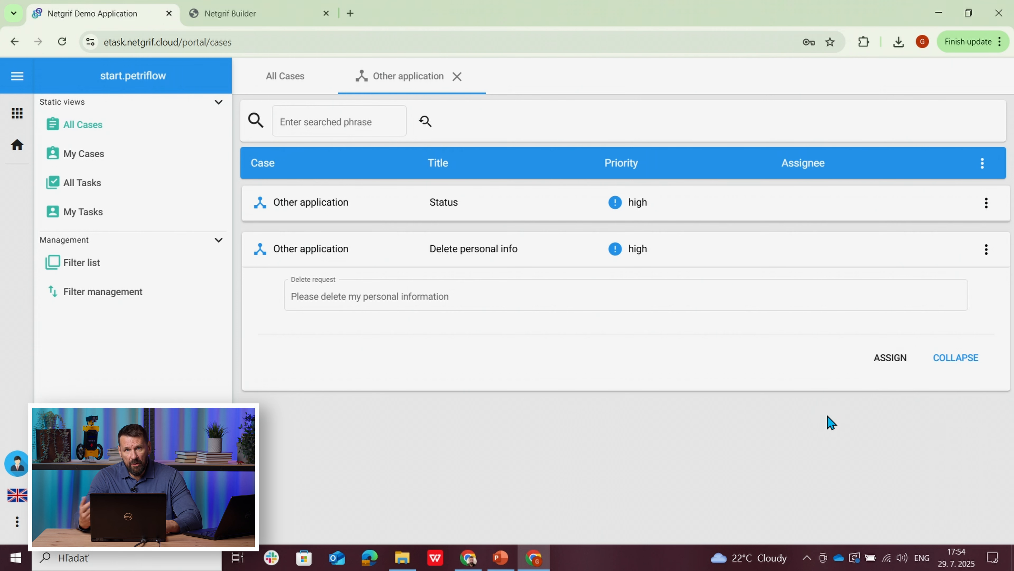
{"action": "left_click", "coordinate": [890, 360]}
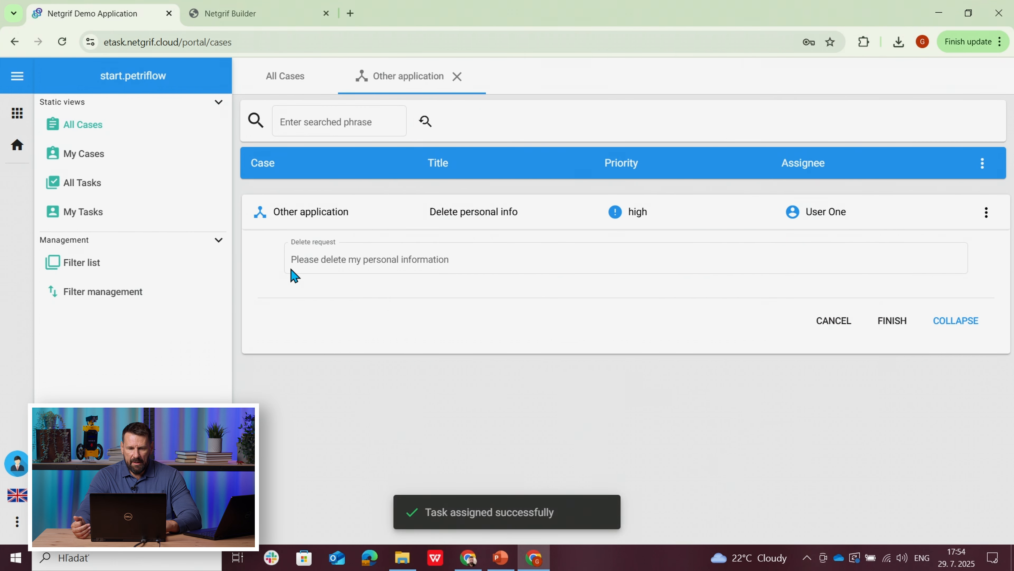
{"action": "left_click", "coordinate": [895, 328]}
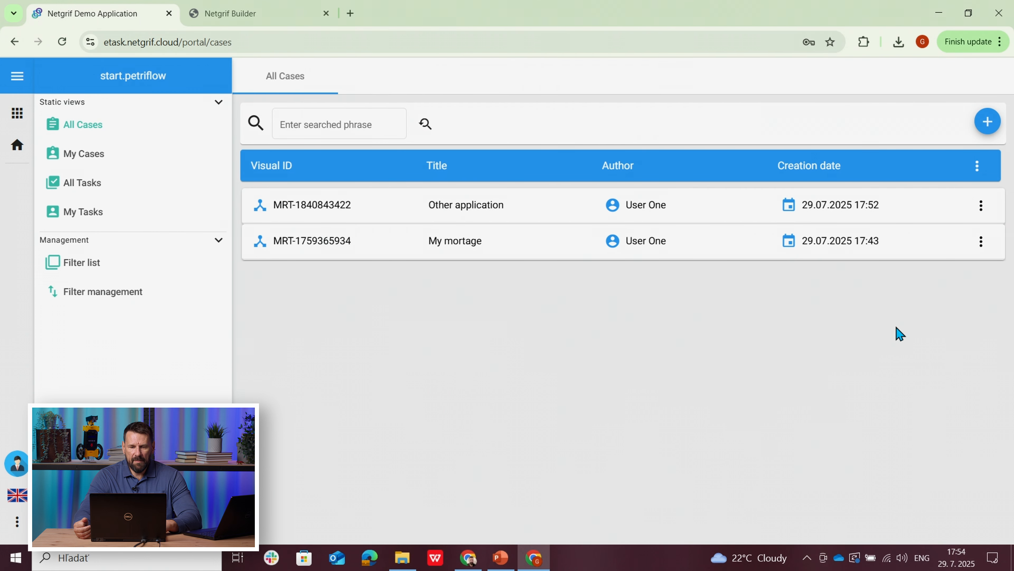
Step: Reopen Other application as the applicant and as the bank employee, and examine the fields of its Anonimyzed status task
{"action": "left_click", "coordinate": [490, 206]}
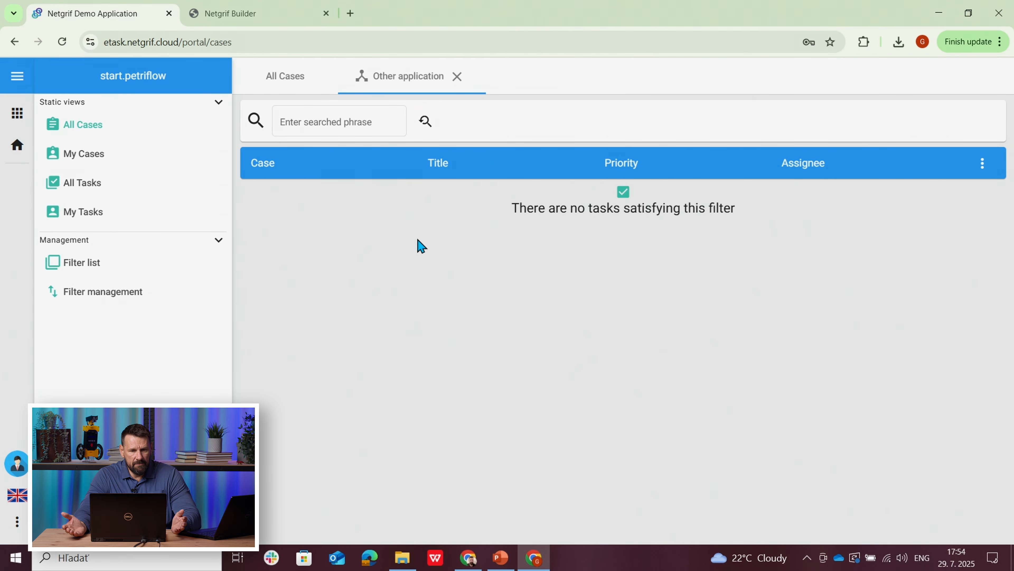
{"action": "left_click", "coordinate": [466, 559]}
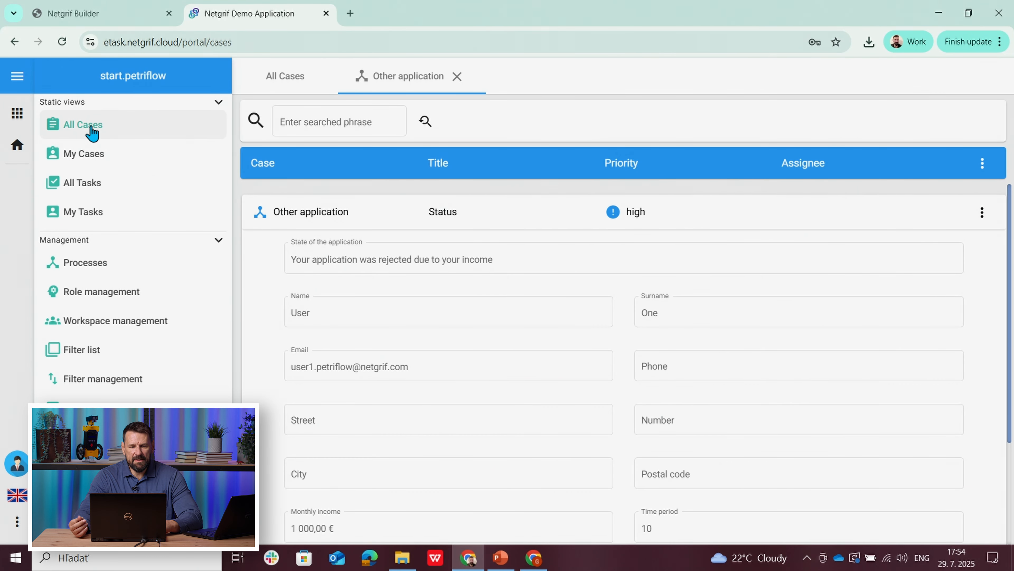
{"action": "left_click", "coordinate": [456, 76]}
{"action": "left_click", "coordinate": [417, 219]}
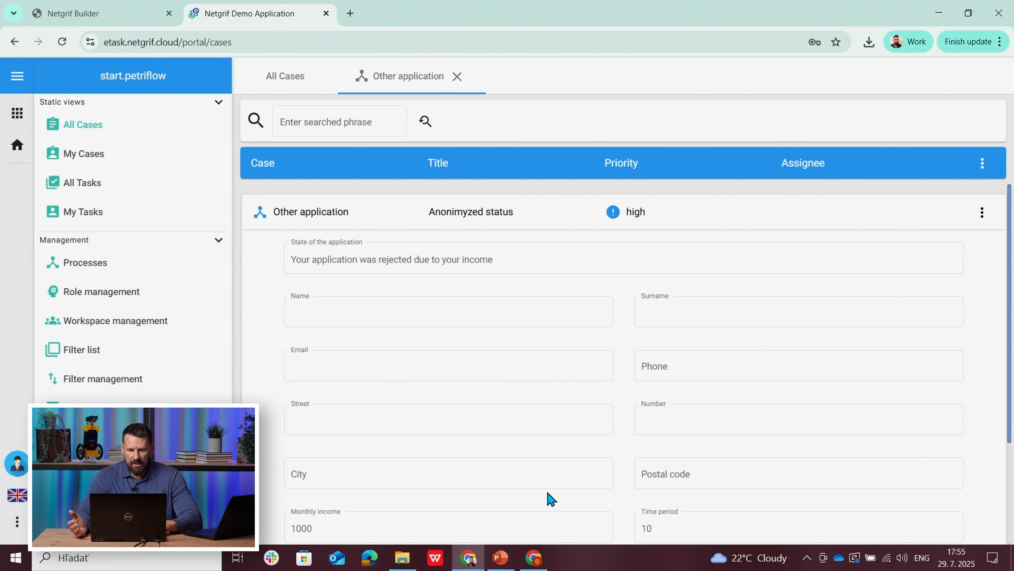
{"action": "left_click_drag", "start_coordinate": [1011, 342], "coordinate": [1012, 508]}
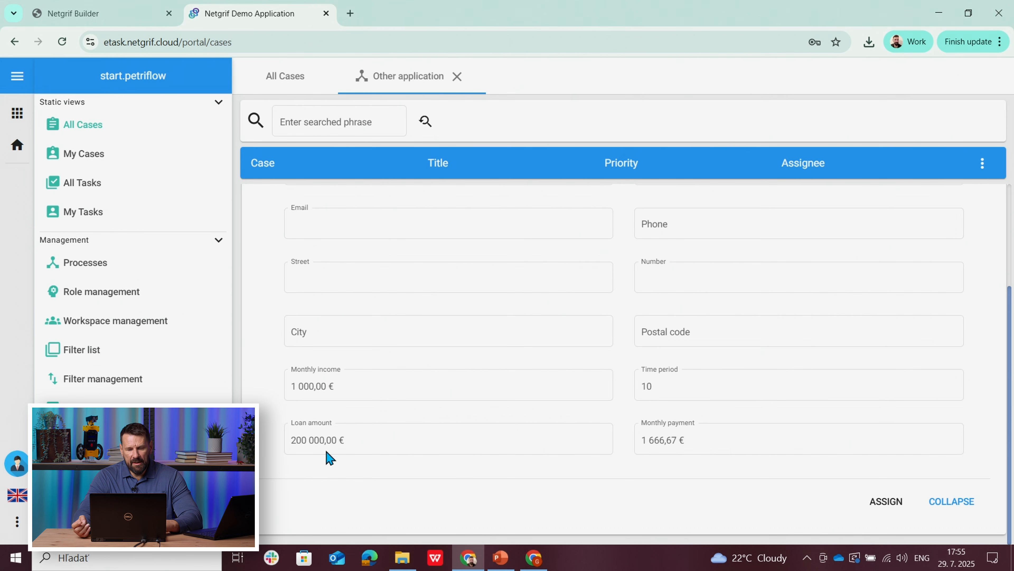
Step: Switch to the applicant's demo application, close Other application and create a new Mortgage case titled Third
{"action": "left_click", "coordinate": [534, 559]}
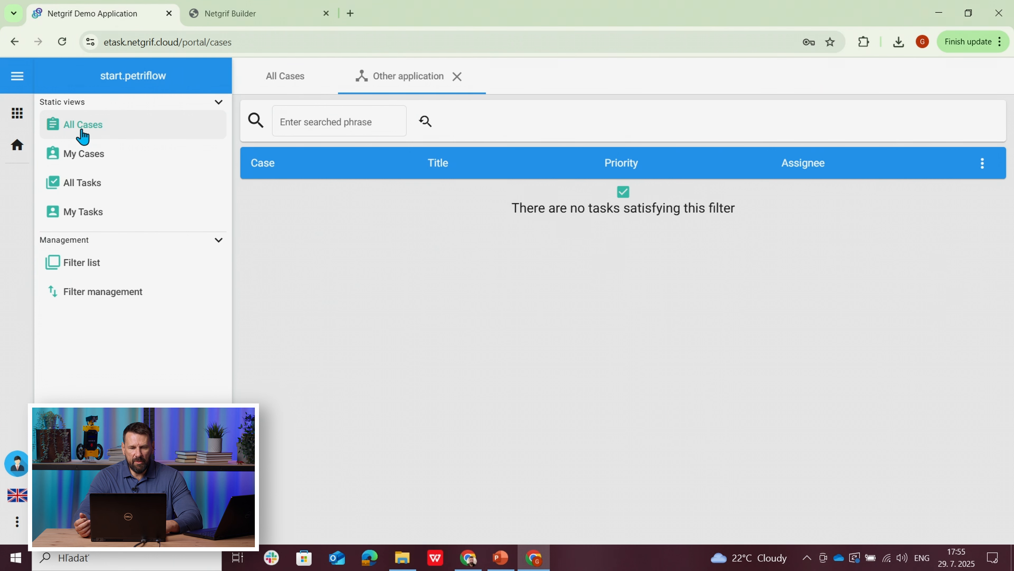
{"action": "left_click", "coordinate": [457, 77]}
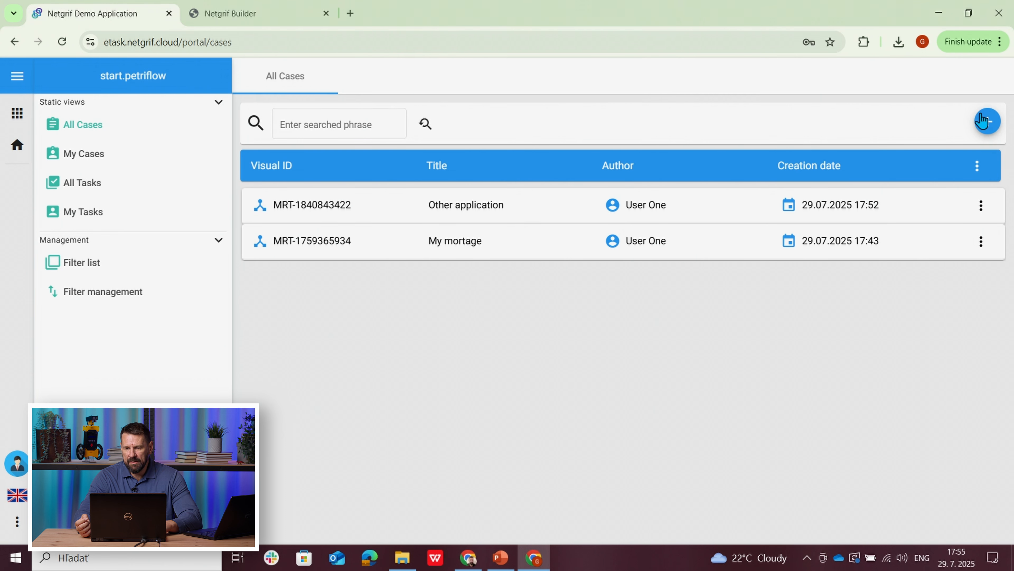
{"action": "left_click", "coordinate": [988, 123]}
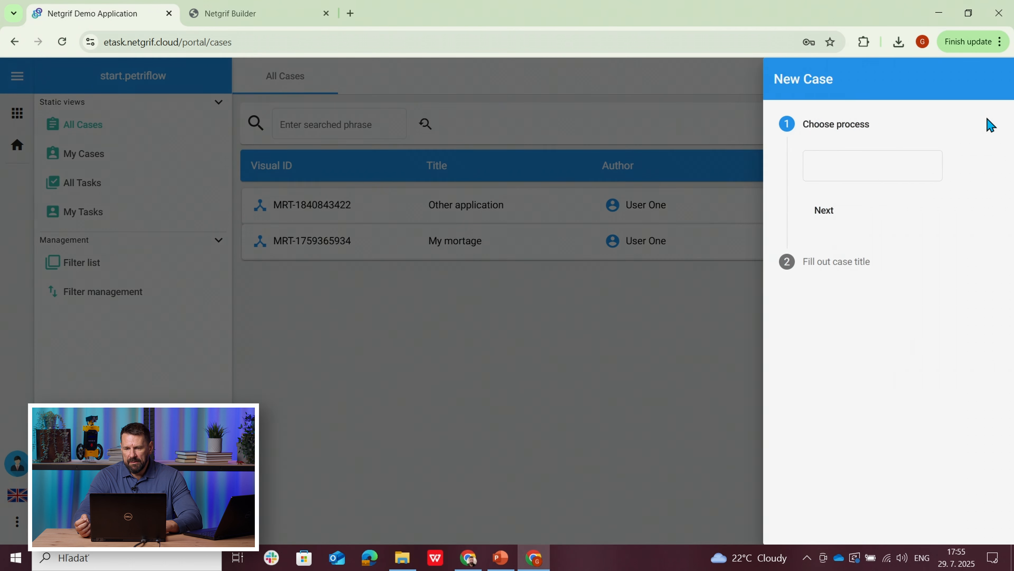
{"action": "left_click", "coordinate": [881, 169]}
{"action": "left_click", "coordinate": [858, 267]}
{"action": "left_click", "coordinate": [816, 214]}
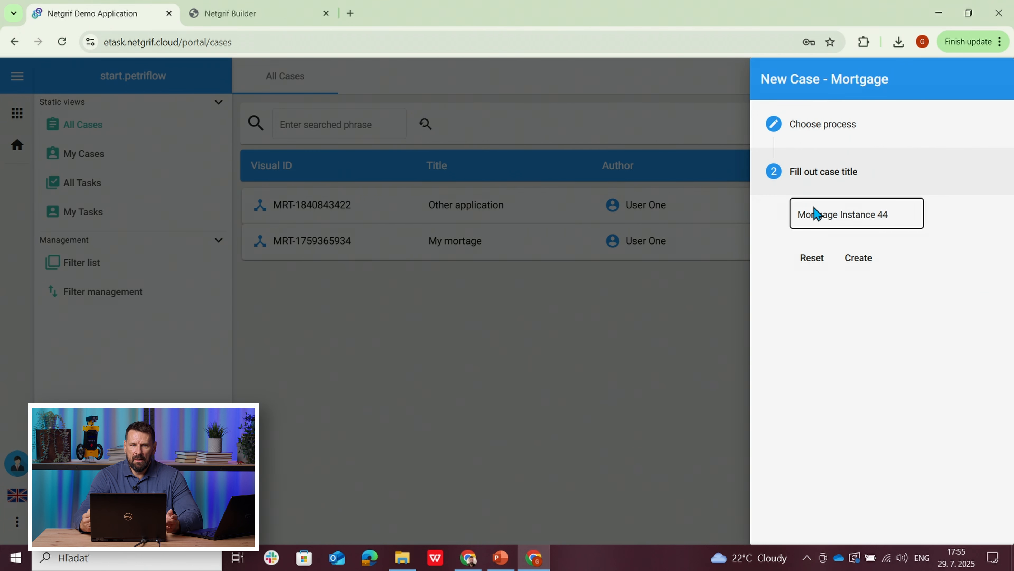
{"action": "left_click_drag", "start_coordinate": [896, 215], "coordinate": [772, 229]}
{"action": "type", "text": "Third"}
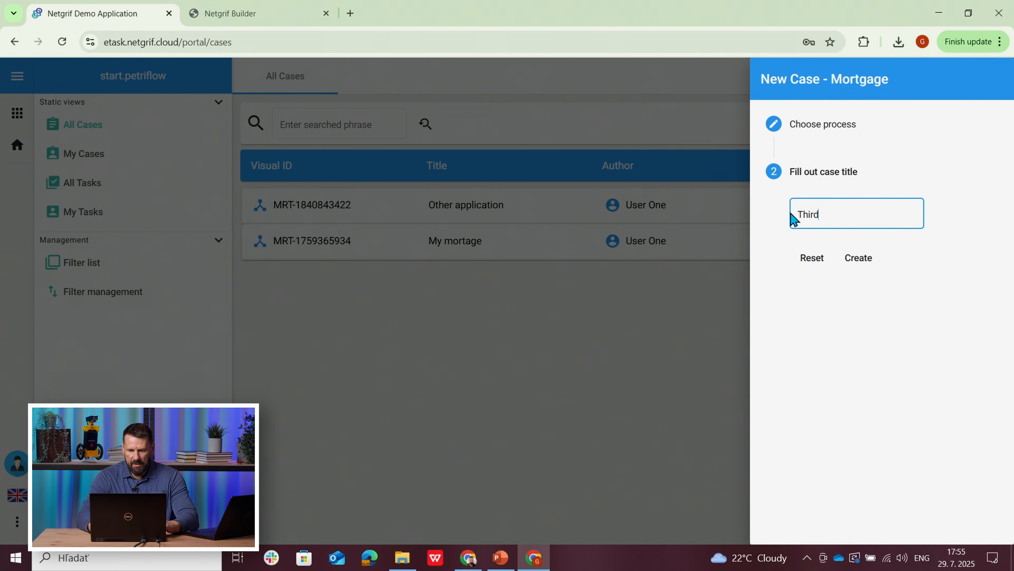
{"action": "left_click", "coordinate": [853, 259]}
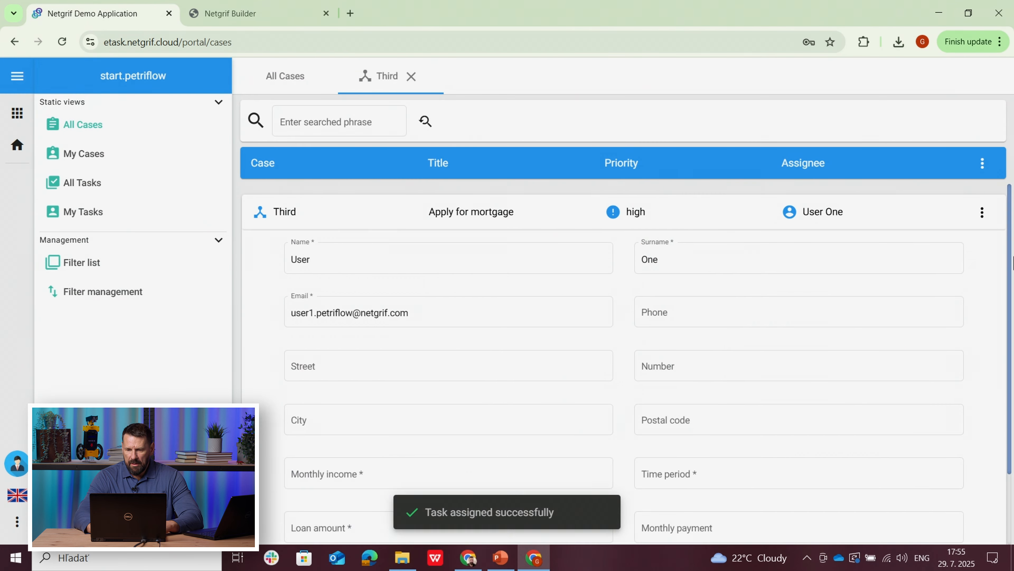
{"action": "left_click_drag", "start_coordinate": [1010, 257], "coordinate": [1013, 411]}
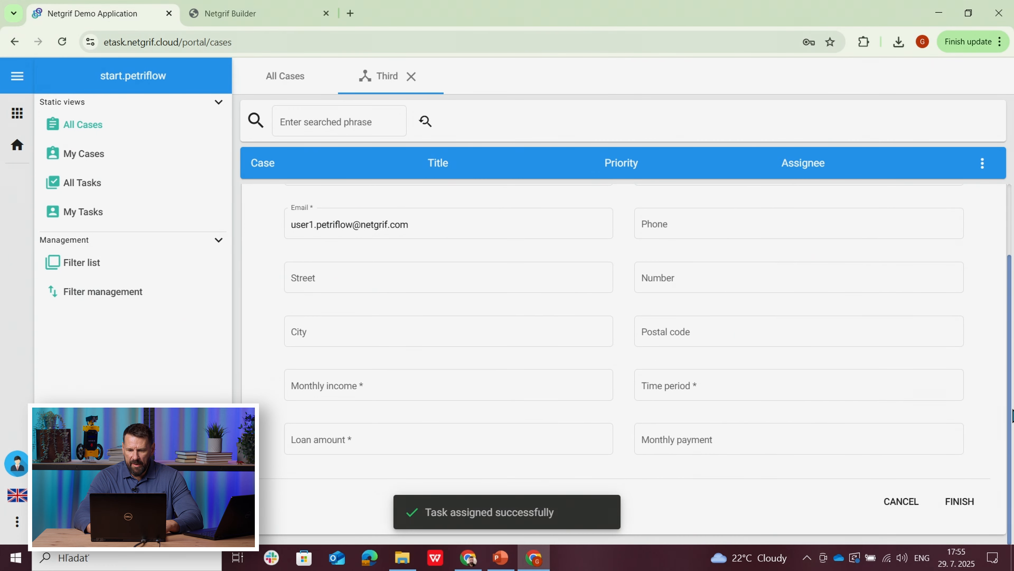
Step: Fill in the Third application with monthly income 1000, time period 10 and loan amount 100000, and finish the task
{"action": "left_click", "coordinate": [402, 386]}
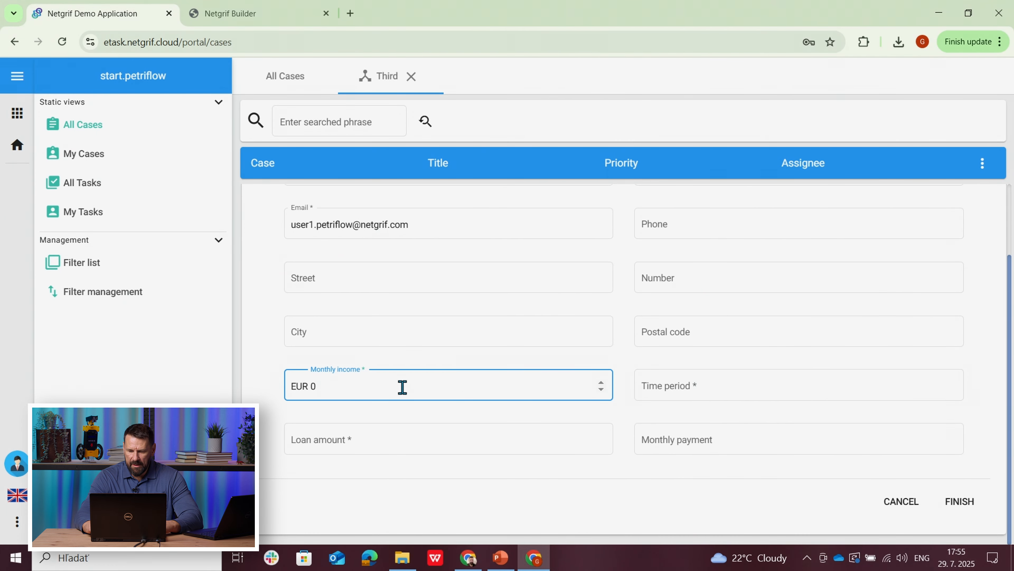
{"action": "type", "text": "1000"}
{"action": "left_click", "coordinate": [691, 386]}
{"action": "type", "text": "10"}
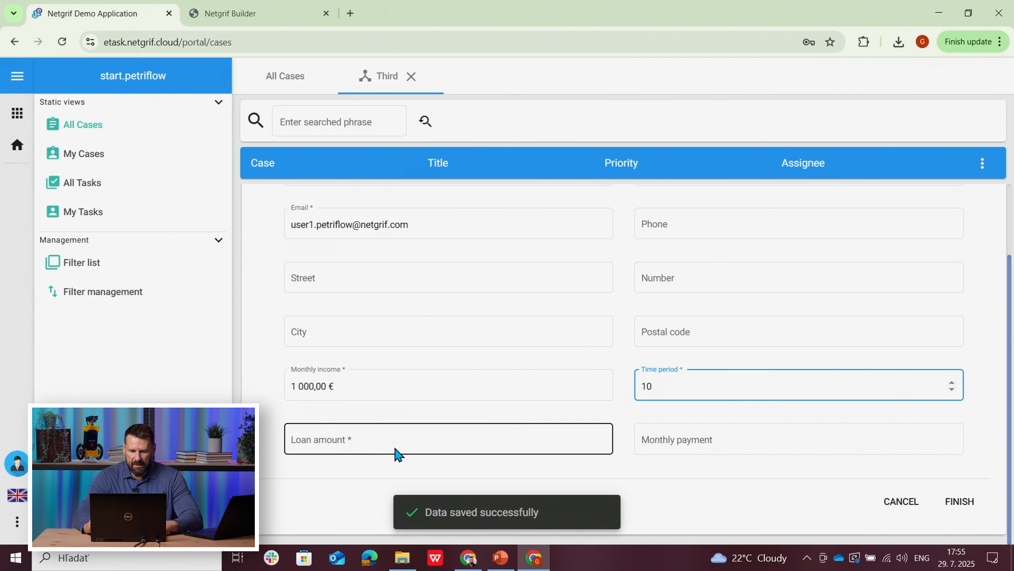
{"action": "left_click", "coordinate": [387, 446]}
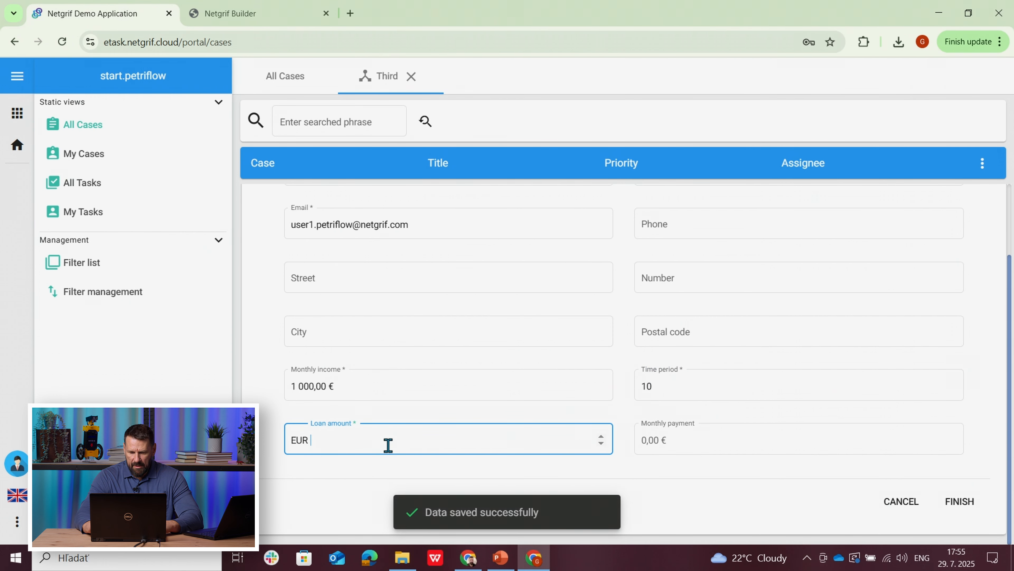
{"action": "type", "text": "100 000"}
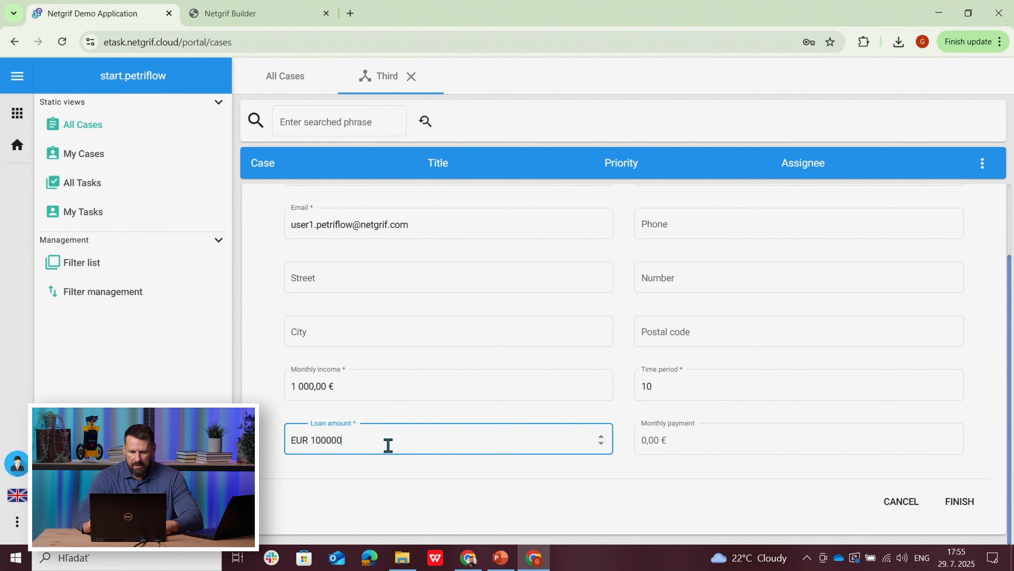
{"action": "left_click", "coordinate": [279, 474]}
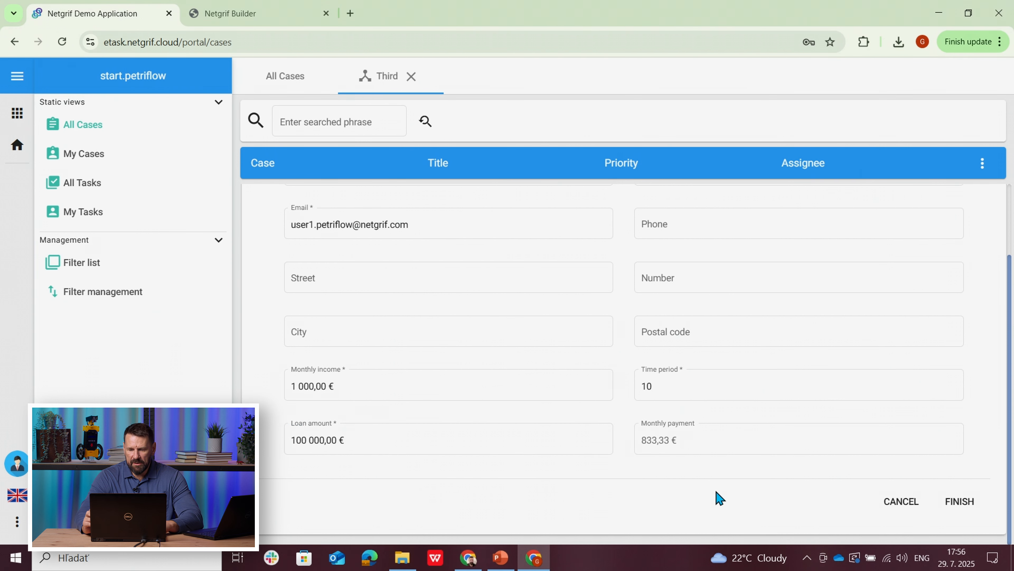
{"action": "left_click", "coordinate": [956, 502]}
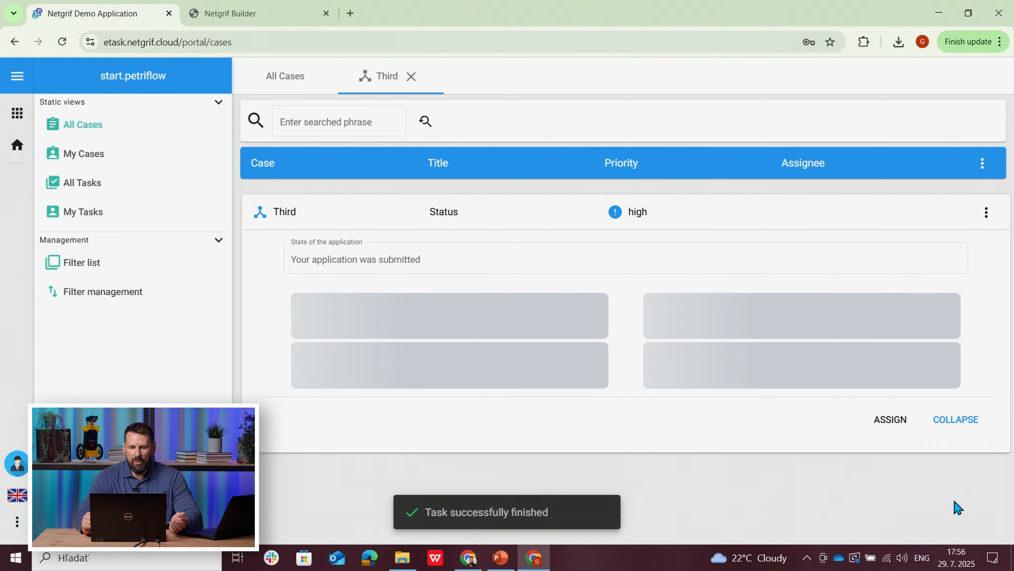
Step: Close and reopen the Third case, open its Info about property task and check the application state in Status
{"action": "left_click", "coordinate": [411, 76]}
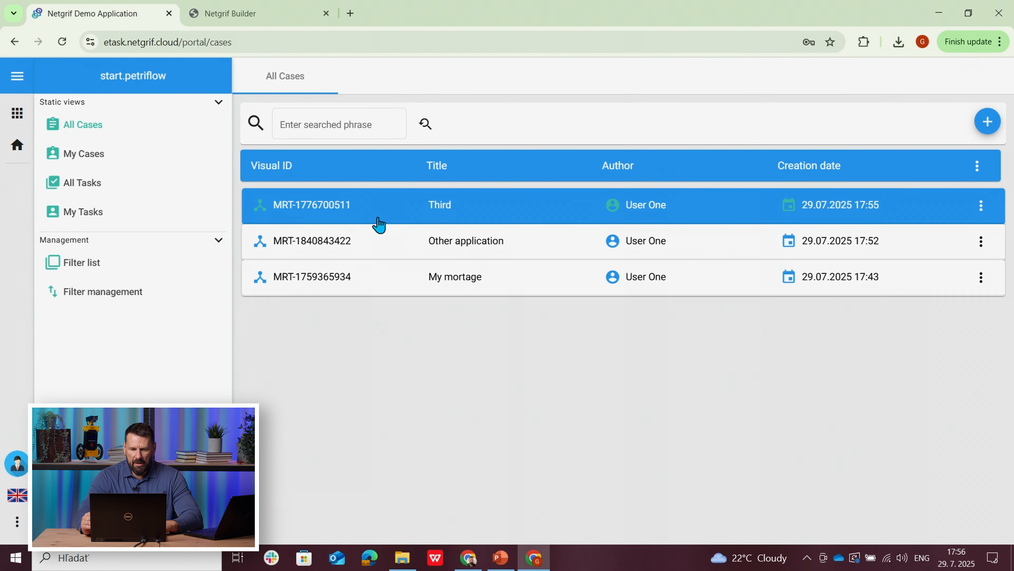
{"action": "left_click", "coordinate": [375, 216]}
{"action": "left_click", "coordinate": [400, 242]}
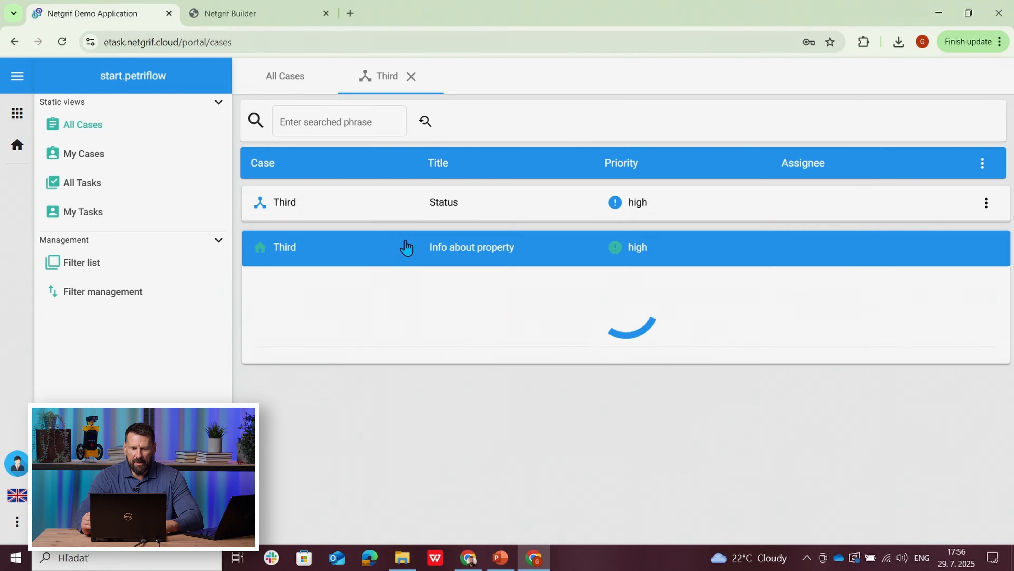
{"action": "left_click", "coordinate": [391, 217]}
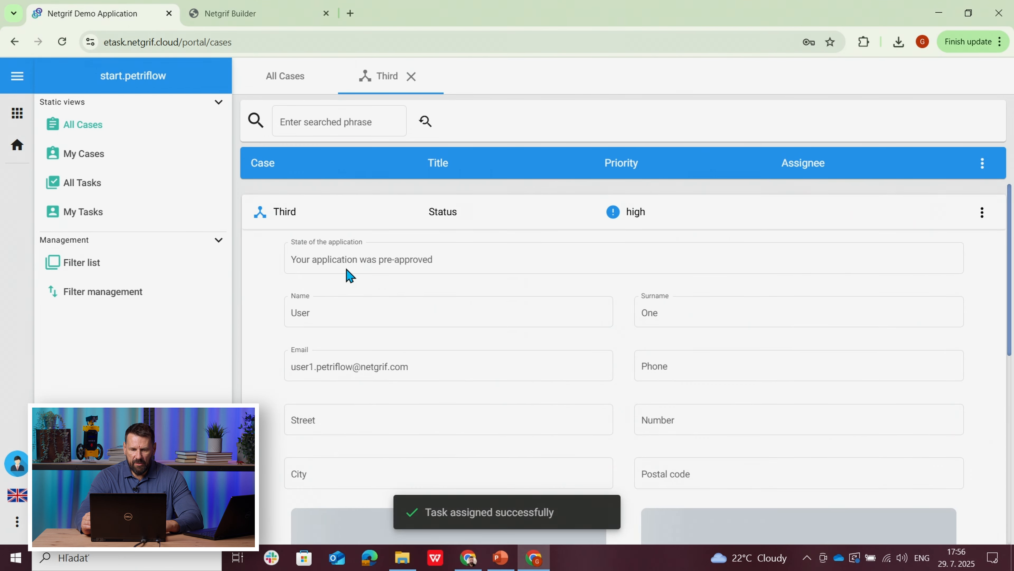
{"action": "left_click", "coordinate": [418, 215]}
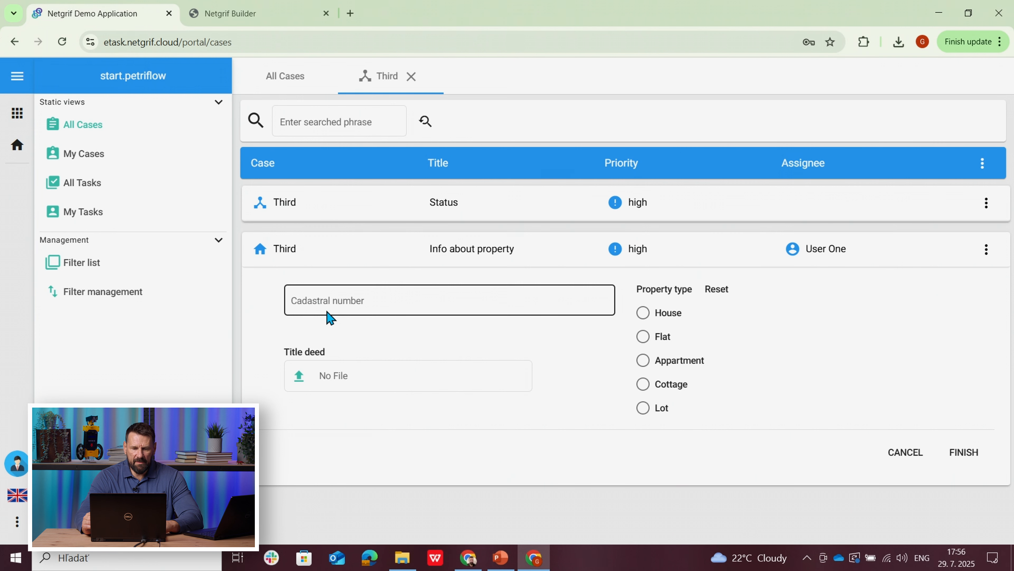
Step: Enter cadastral number 123456, choose House as the property type and finish the Info about property task
{"action": "left_click", "coordinate": [324, 300]}
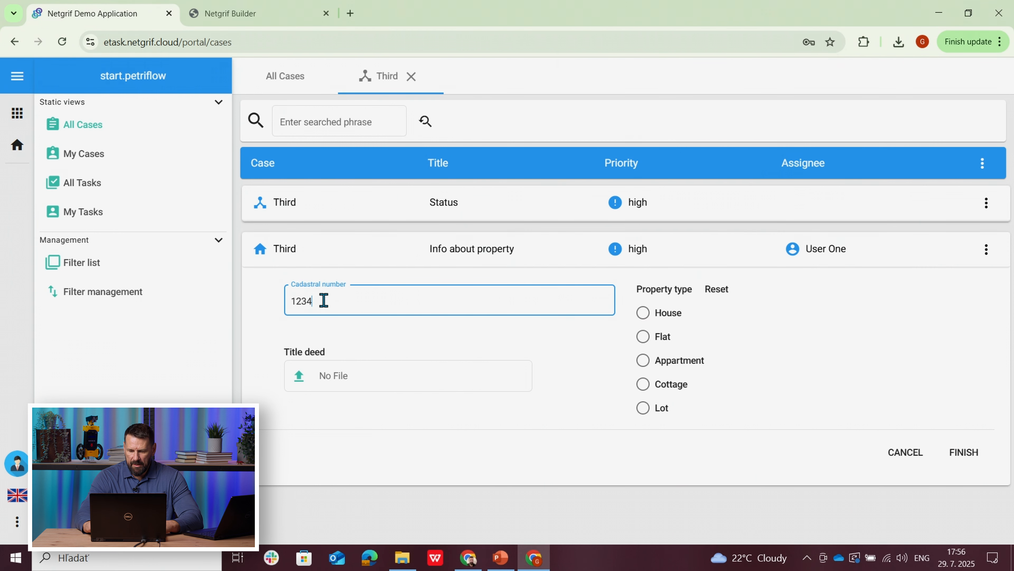
{"action": "left_click", "coordinate": [611, 355]}
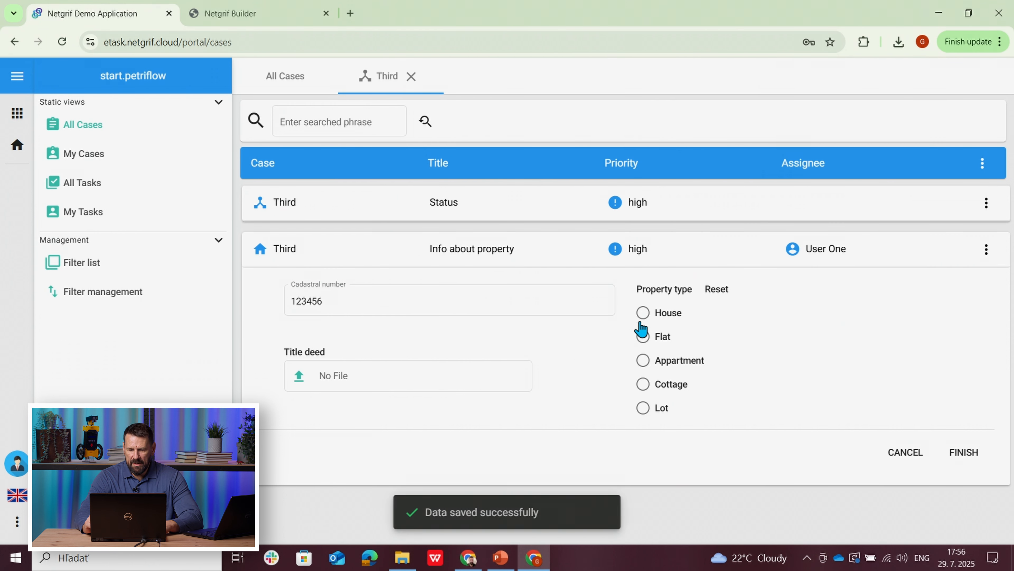
{"action": "left_click", "coordinate": [644, 314]}
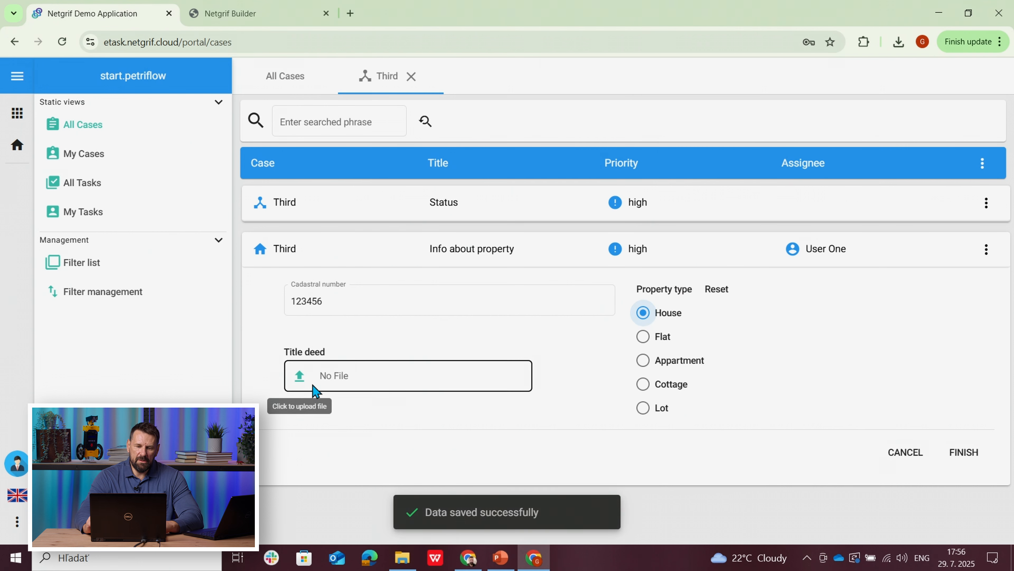
{"action": "left_click", "coordinate": [963, 456]}
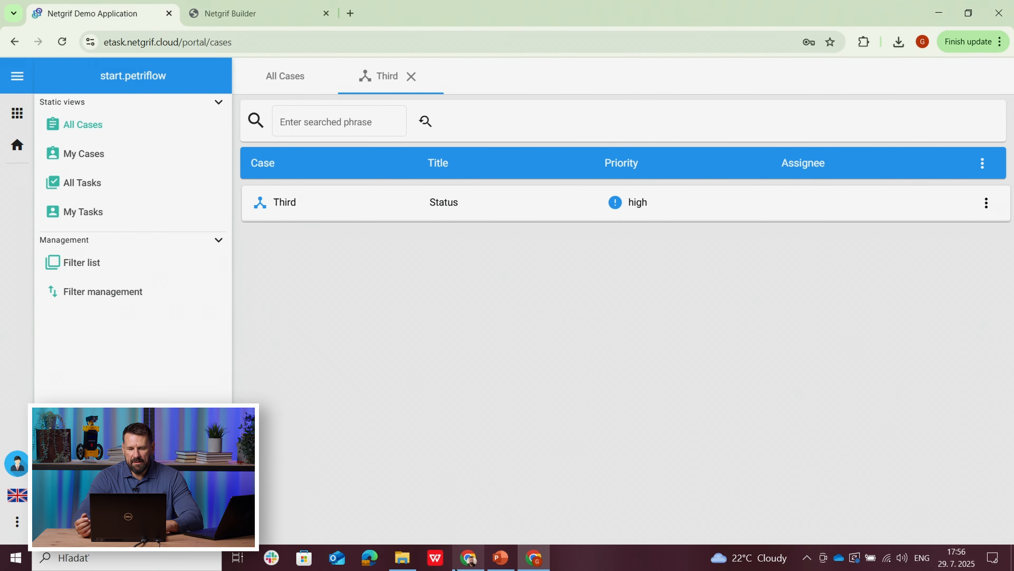
Step: Switch to the bank employee's demo application, close Other application, open Third and assign its Appraisal report task
{"action": "left_click", "coordinate": [468, 560]}
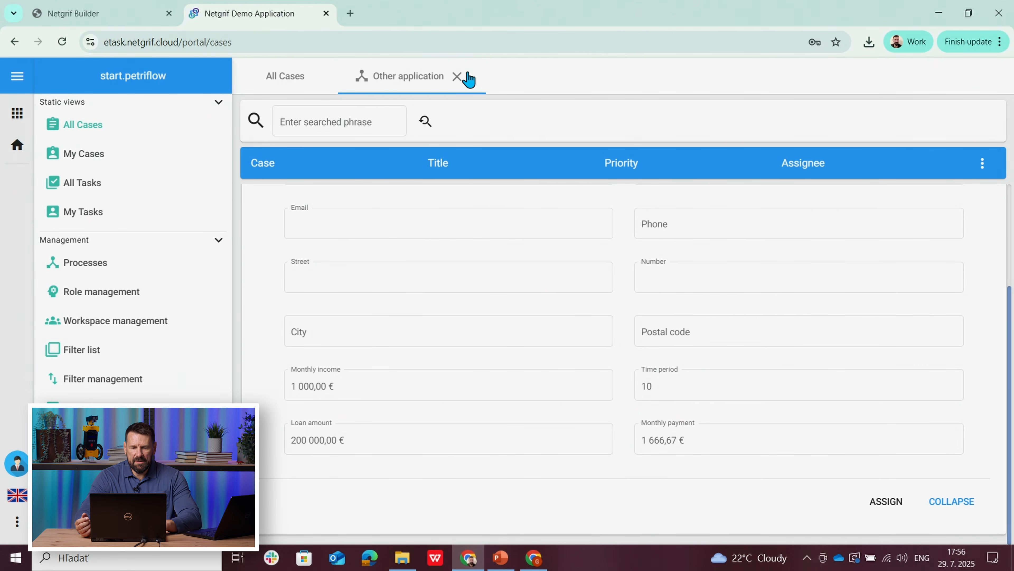
{"action": "left_click", "coordinate": [458, 76]}
{"action": "left_click", "coordinate": [430, 204]}
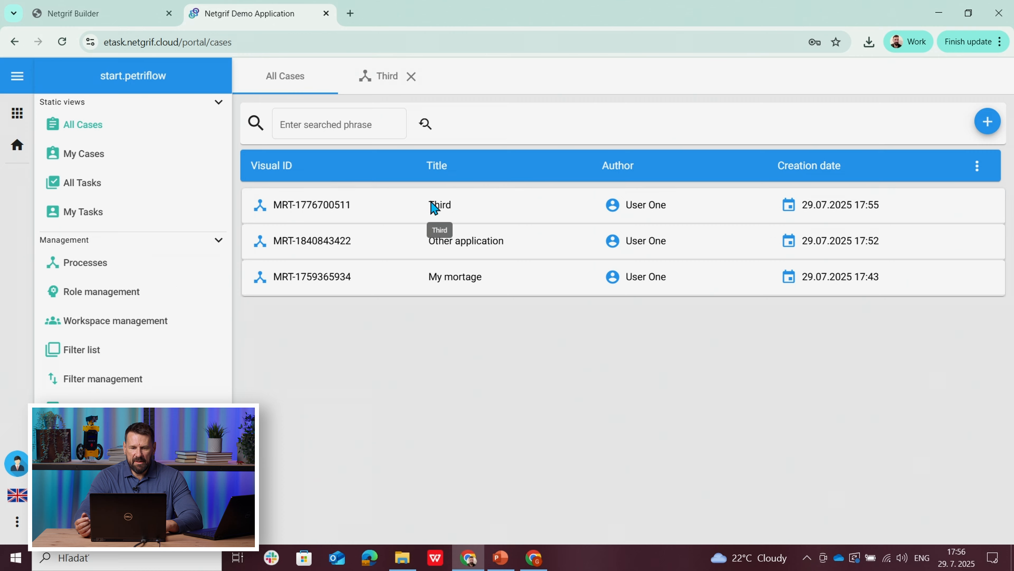
{"action": "left_click", "coordinate": [435, 249]}
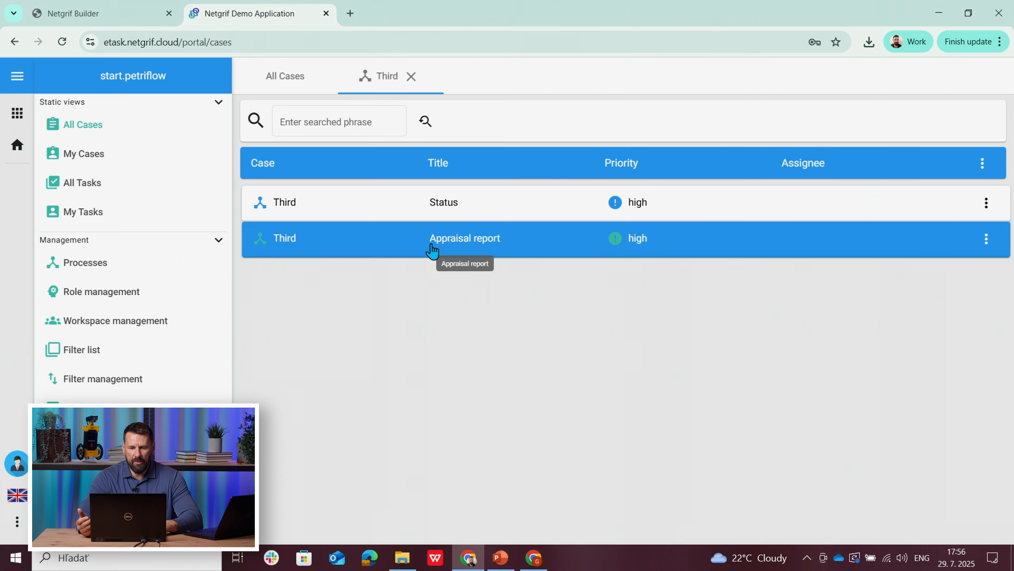
{"action": "left_click", "coordinate": [432, 251]}
{"action": "left_click", "coordinate": [981, 259]}
{"action": "left_click", "coordinate": [969, 285]}
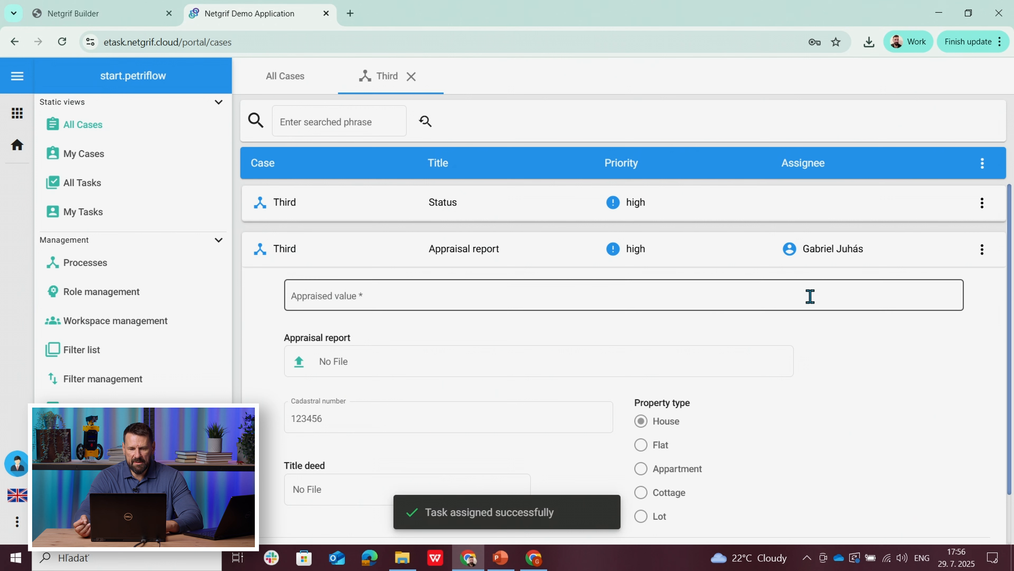
Step: Set the appraised value to 80000 EUR and finish the Appraisal report task
{"action": "left_click", "coordinate": [429, 298]}
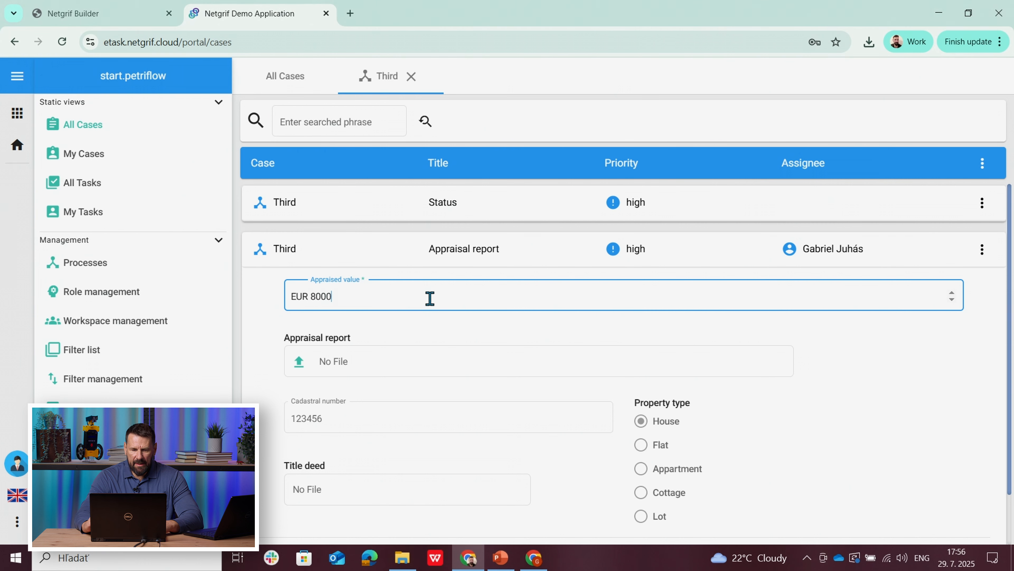
{"action": "left_click", "coordinate": [260, 317]}
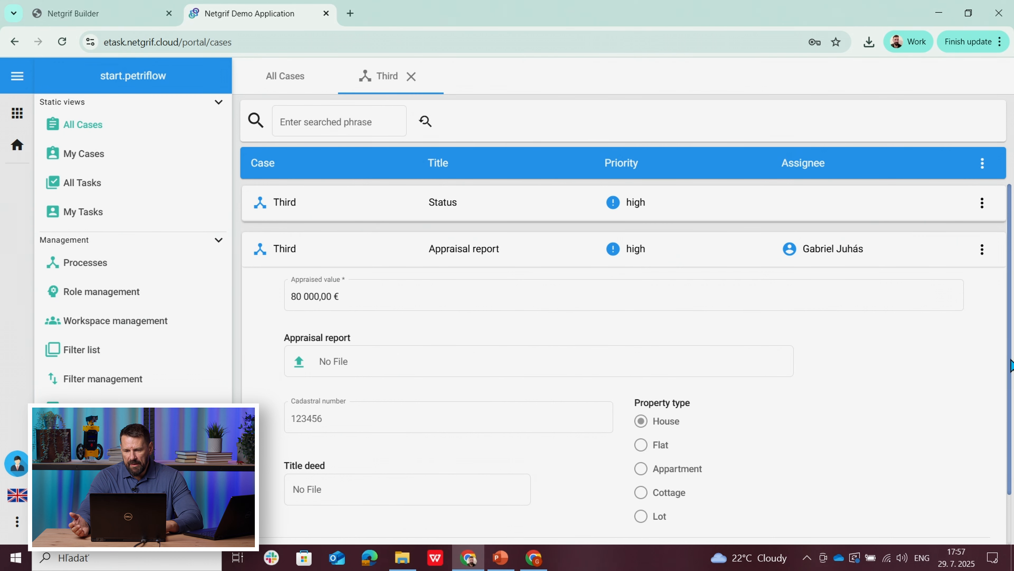
{"action": "scroll", "coordinate": [1012, 376], "scroll_direction": "down", "scroll_amount": 2}
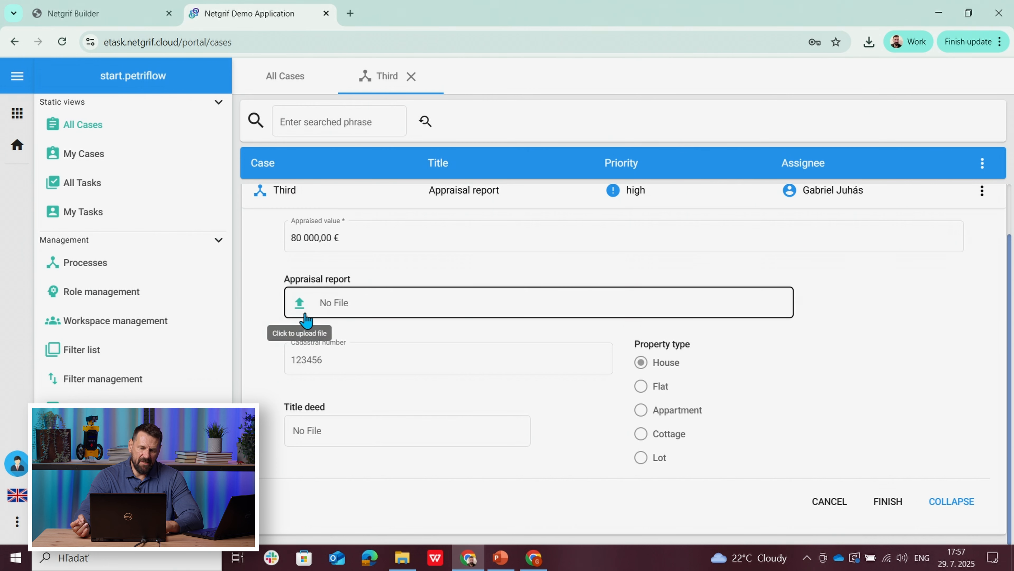
{"action": "left_click", "coordinate": [888, 501]}
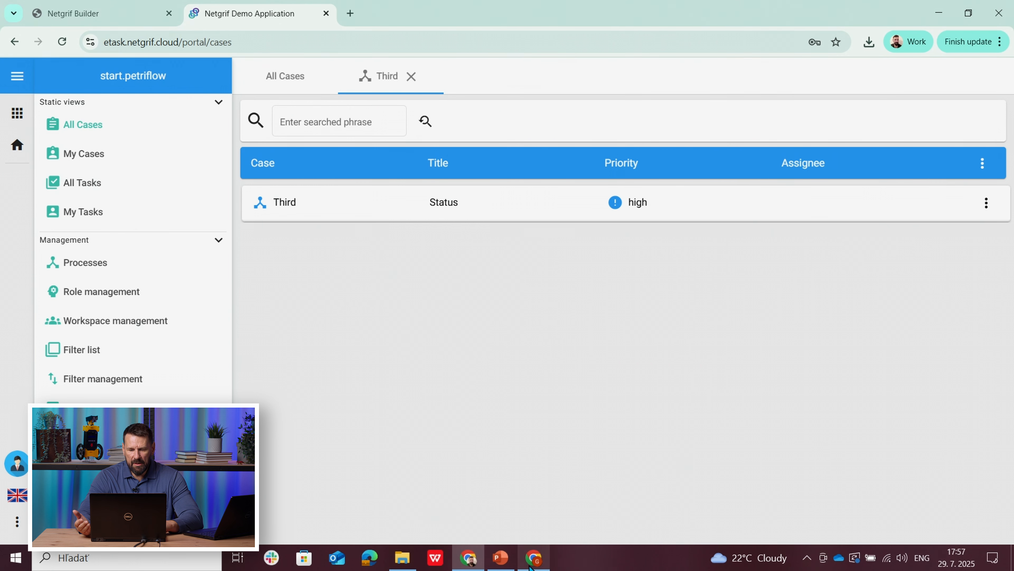
Step: Switch to the applicant's demo application, reopen the Third case and view its Status
{"action": "left_click", "coordinate": [534, 557]}
{"action": "left_click", "coordinate": [408, 78]}
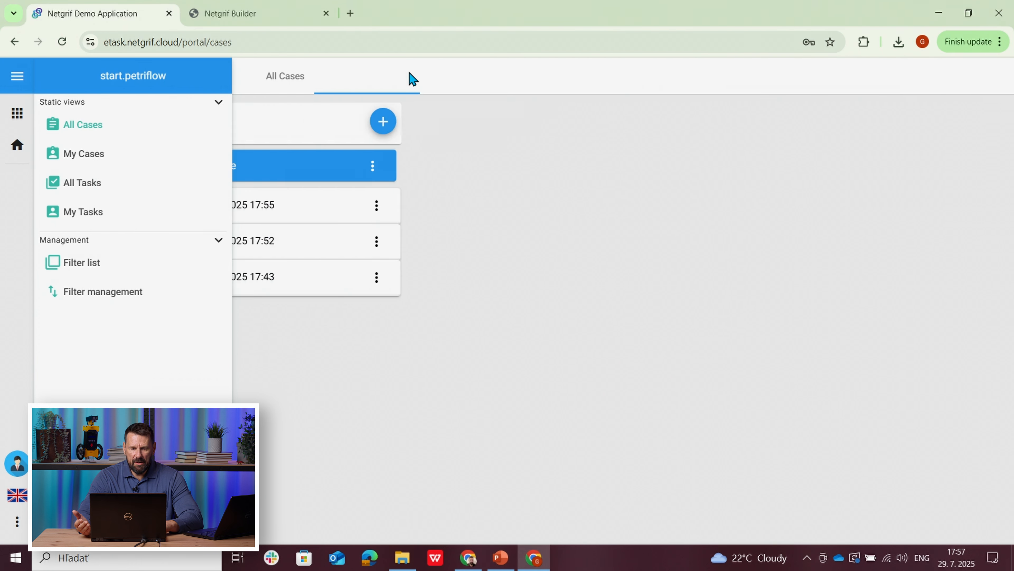
{"action": "left_click", "coordinate": [410, 211]}
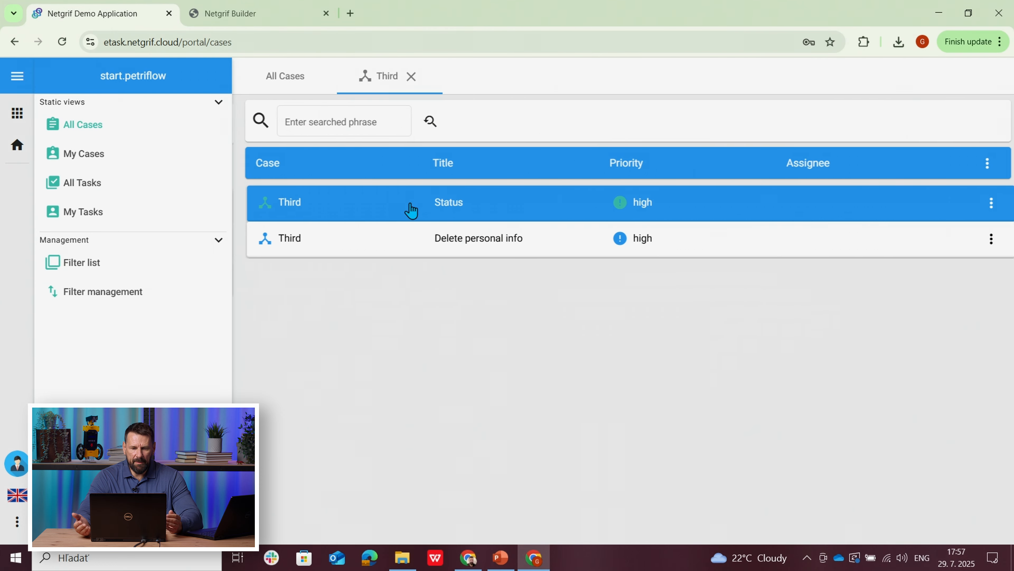
{"action": "left_click", "coordinate": [426, 212]}
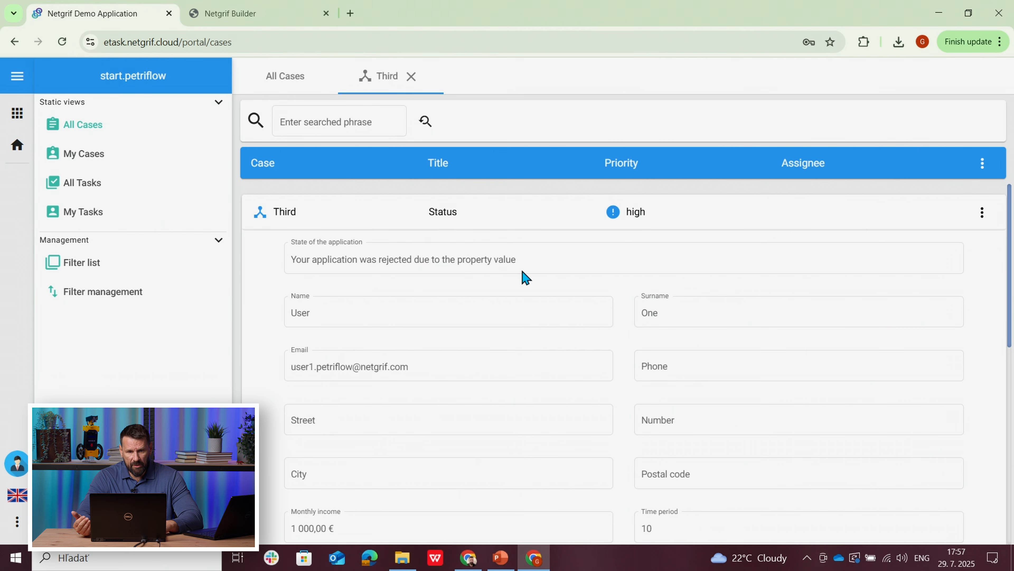
Step: Switch to Netgrif Builder, restart the simulation and fire Apply for mortgage, Pre approve and Info about property
{"action": "left_click", "coordinate": [249, 12]}
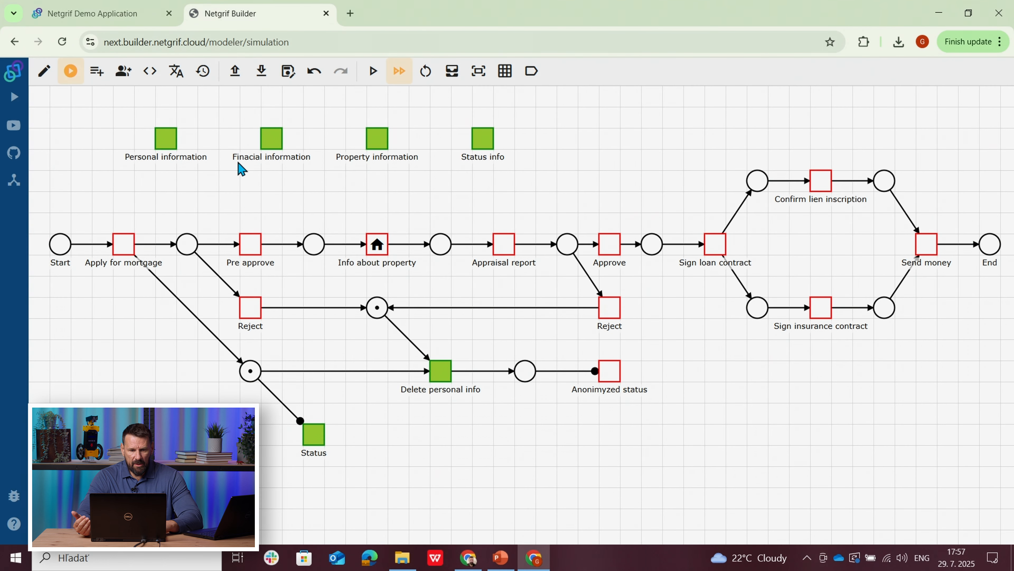
{"action": "left_click", "coordinate": [51, 70]}
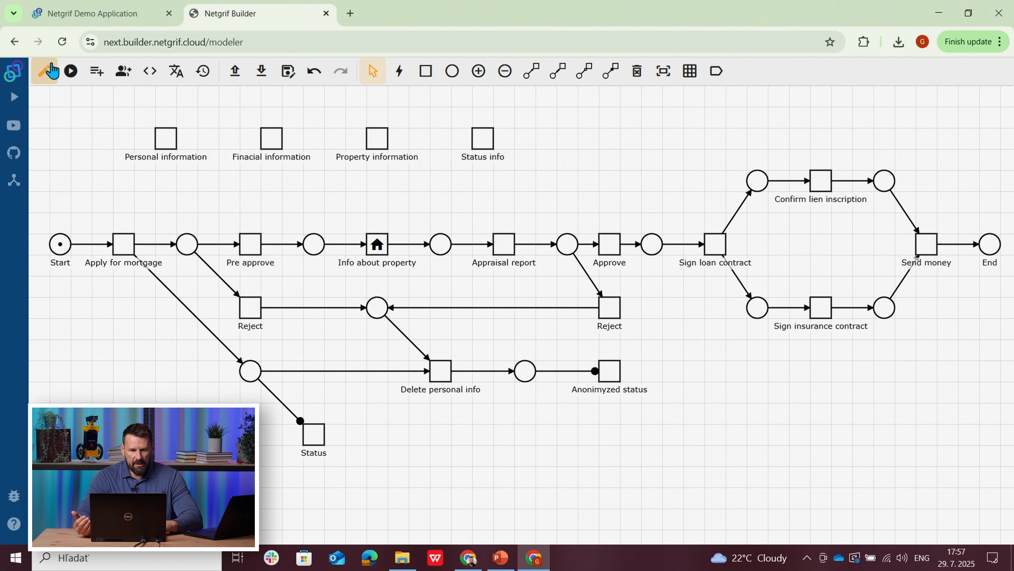
{"action": "left_click", "coordinate": [71, 70]}
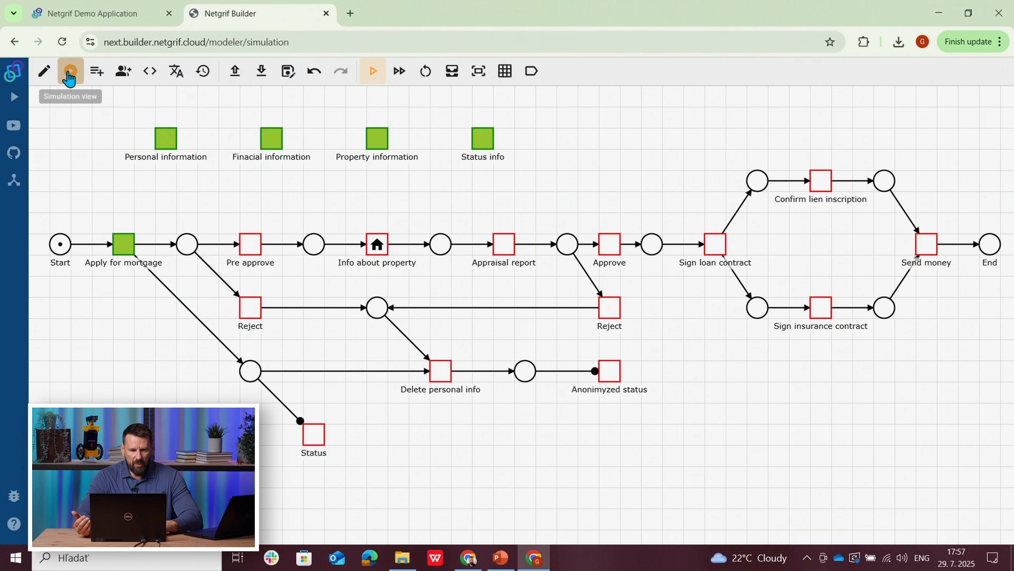
{"action": "left_click", "coordinate": [124, 251]}
{"action": "left_click", "coordinate": [258, 254]}
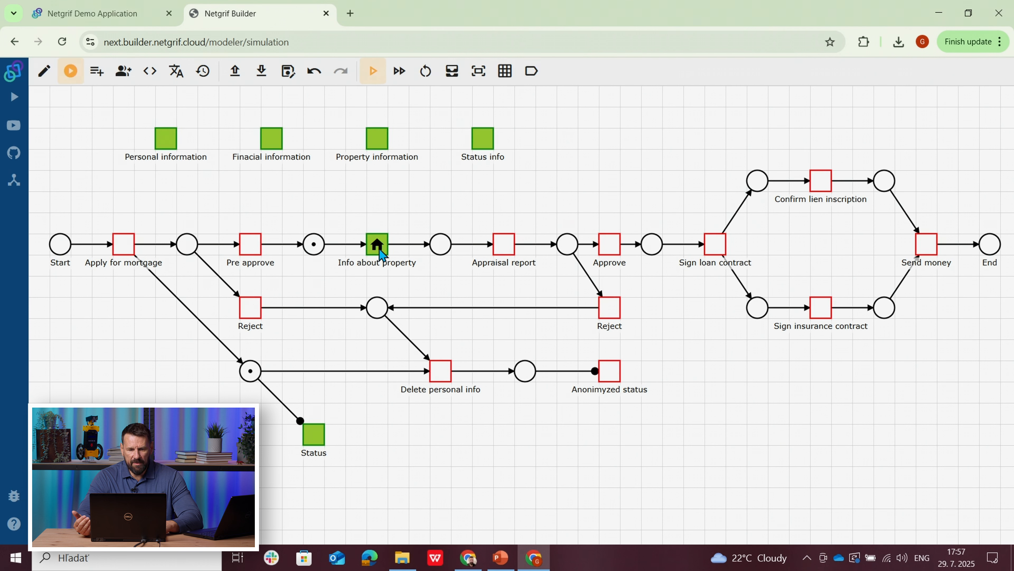
{"action": "left_click", "coordinate": [383, 255]}
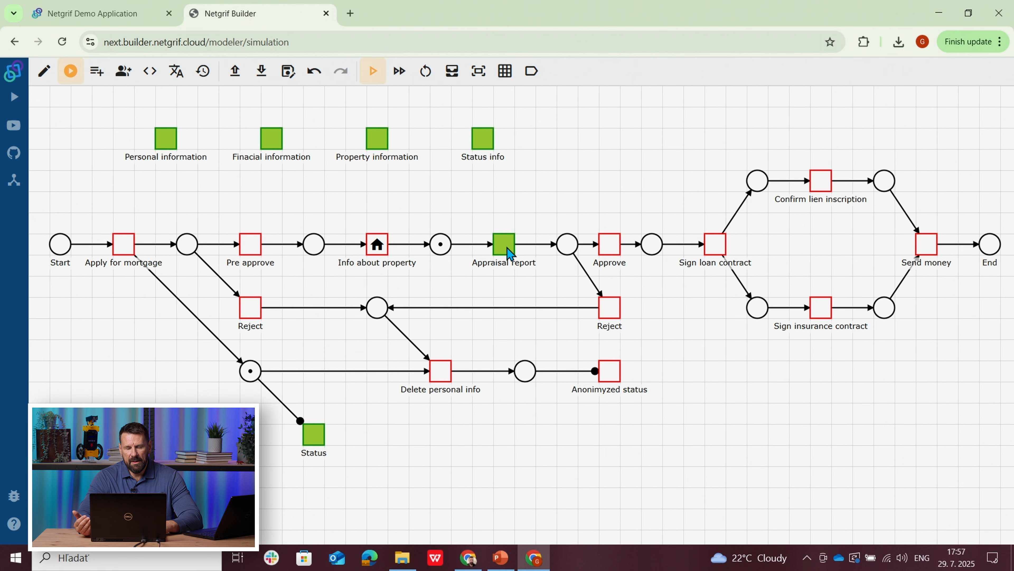
Step: Change the simulation's firing mode, then fire Appraisal report and the Reject task that follows it
{"action": "left_click", "coordinate": [399, 71]}
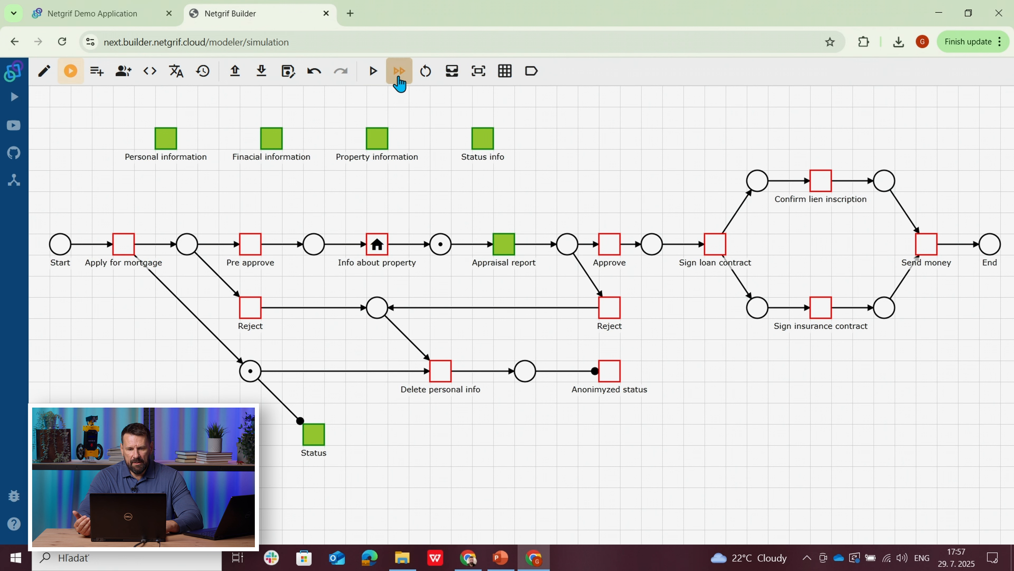
{"action": "left_click", "coordinate": [504, 249]}
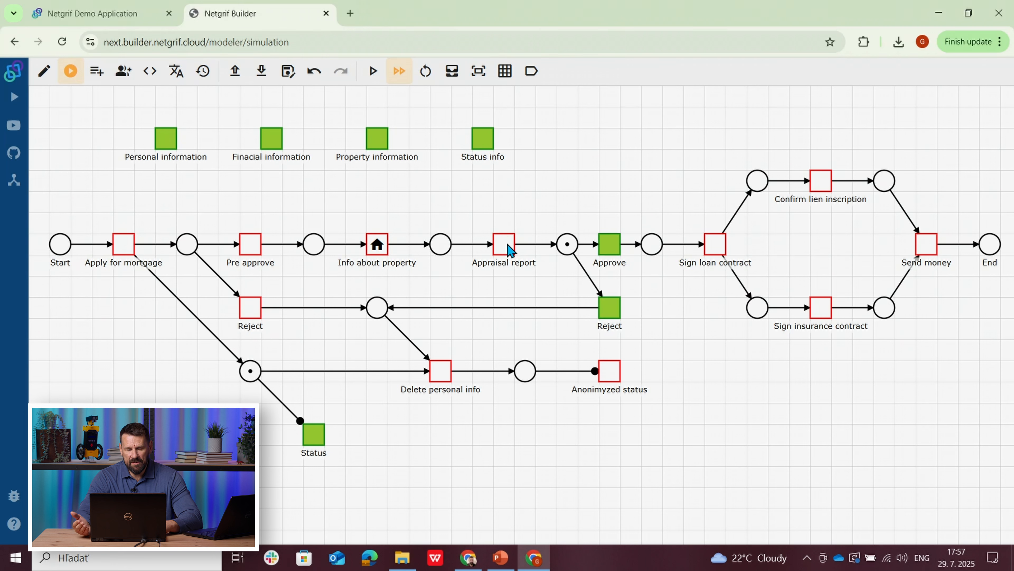
{"action": "left_click", "coordinate": [612, 316]}
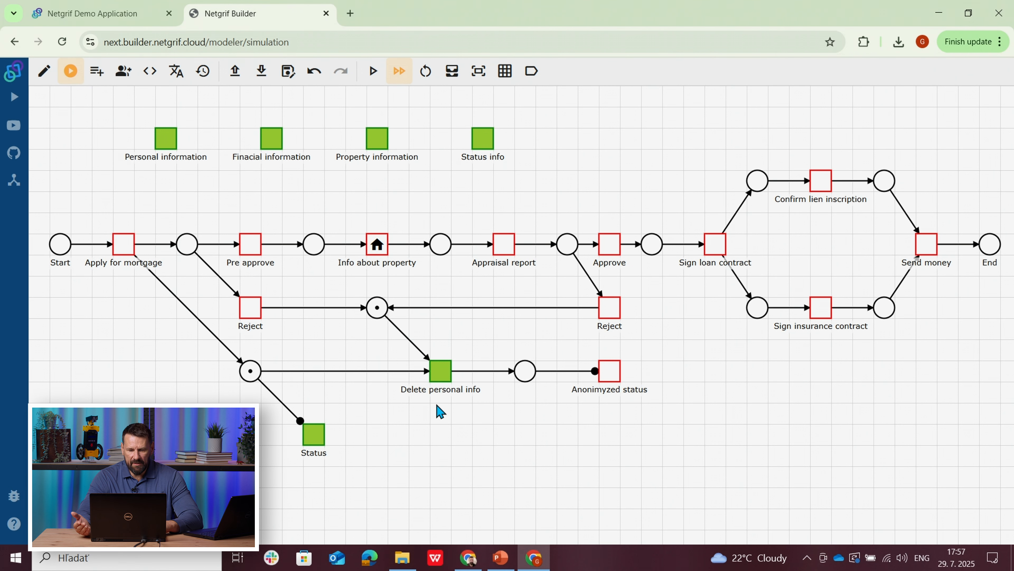
Step: Switch to the bank employee's demo application and view the Third case's Status
{"action": "left_click", "coordinate": [533, 559]}
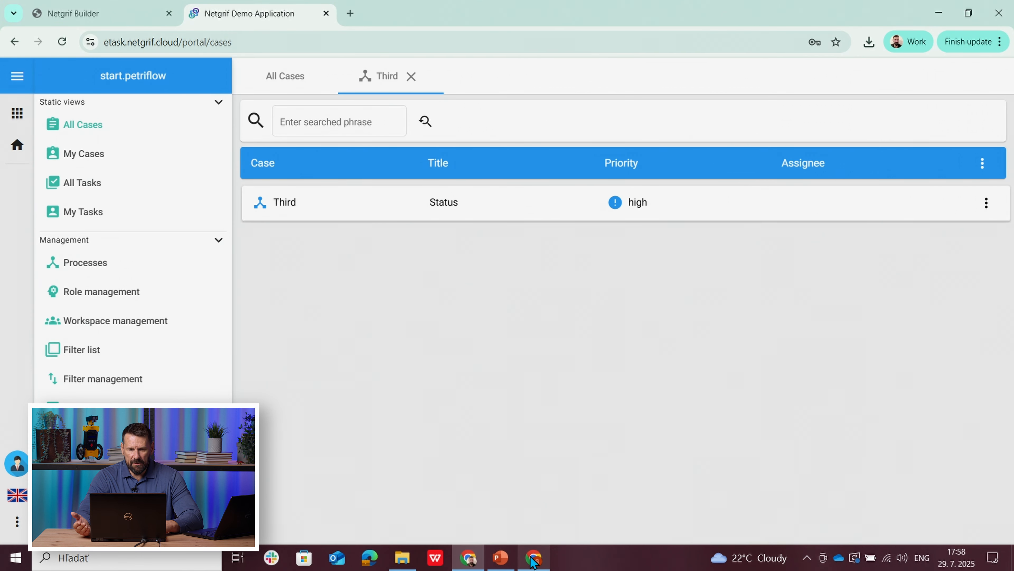
{"action": "left_click", "coordinate": [423, 215]}
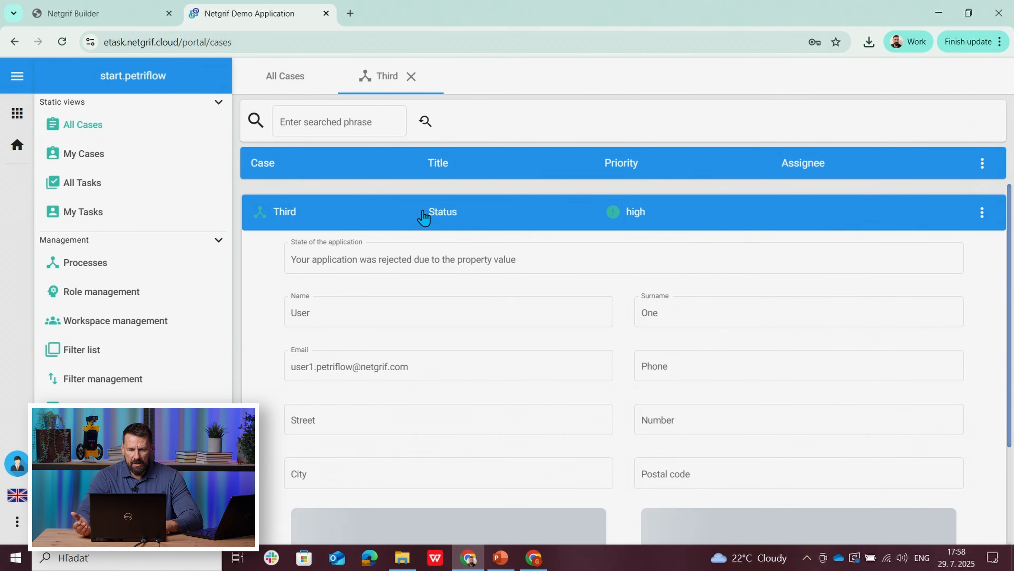
Step: Review the Third case's Status details once more and collapse the task
{"action": "left_click", "coordinate": [424, 216]}
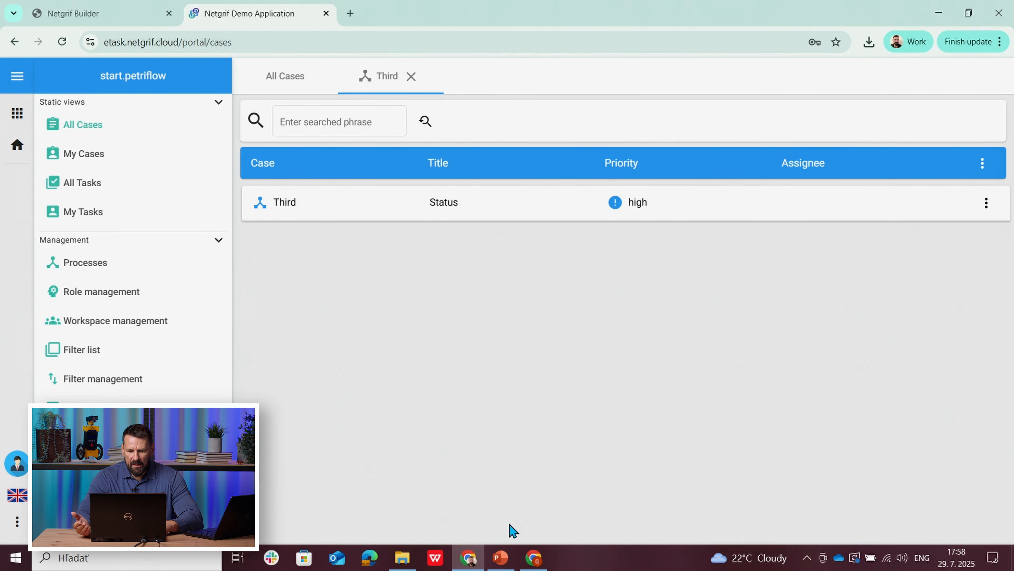
{"action": "left_click", "coordinate": [406, 206]}
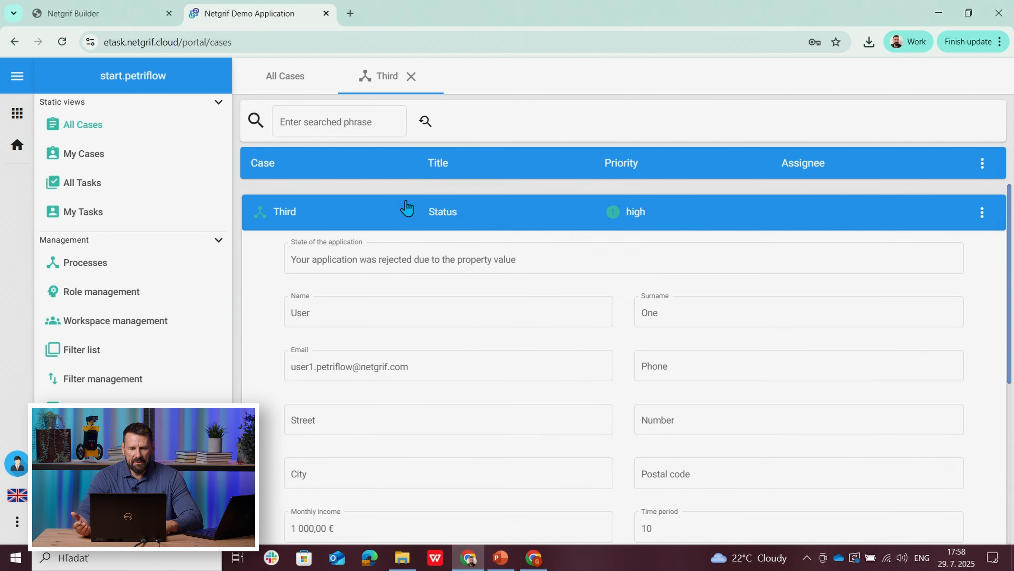
{"action": "left_click", "coordinate": [406, 207]}
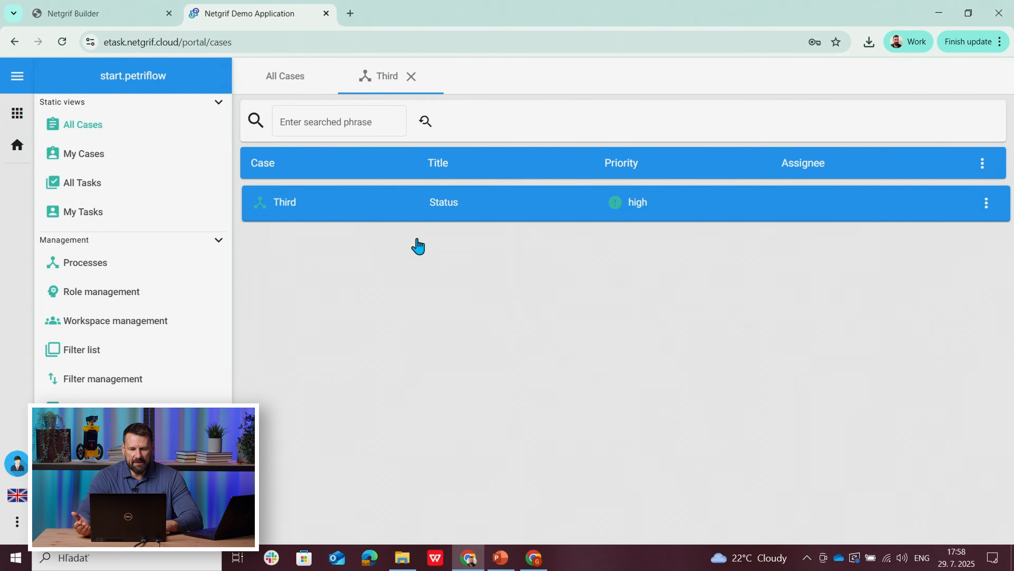
Step: Switch to the applicant's demo application, assign and finish the Third case's Delete personal info task, and reopen the case
{"action": "left_click", "coordinate": [534, 558]}
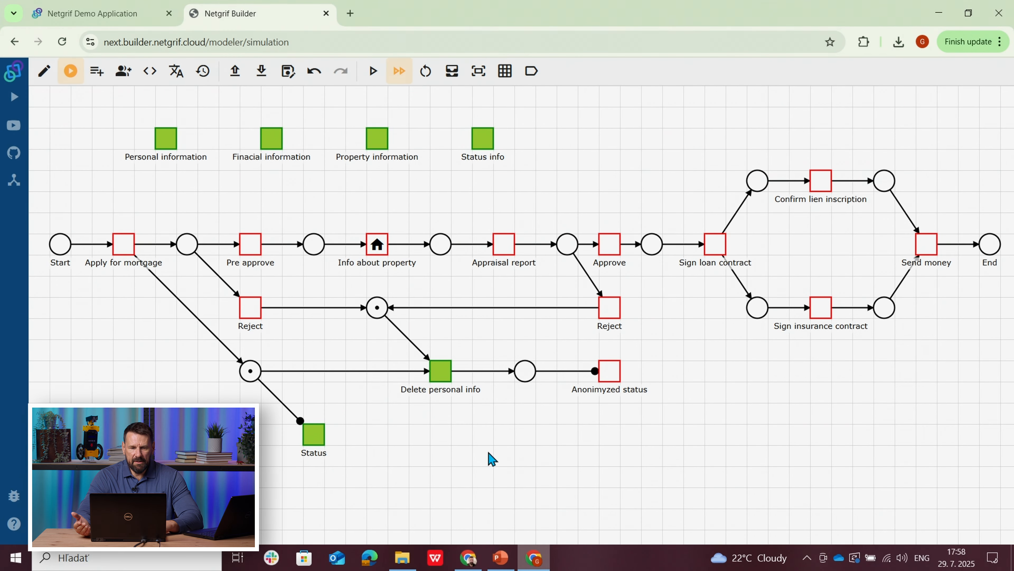
{"action": "left_click", "coordinate": [90, 21]}
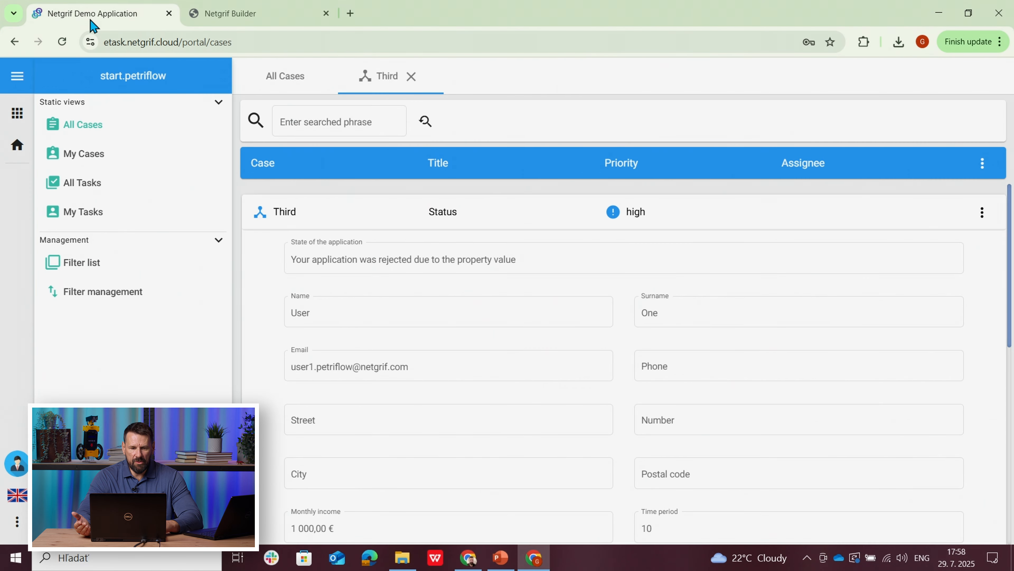
{"action": "left_click", "coordinate": [376, 218]}
{"action": "left_click", "coordinate": [439, 254]}
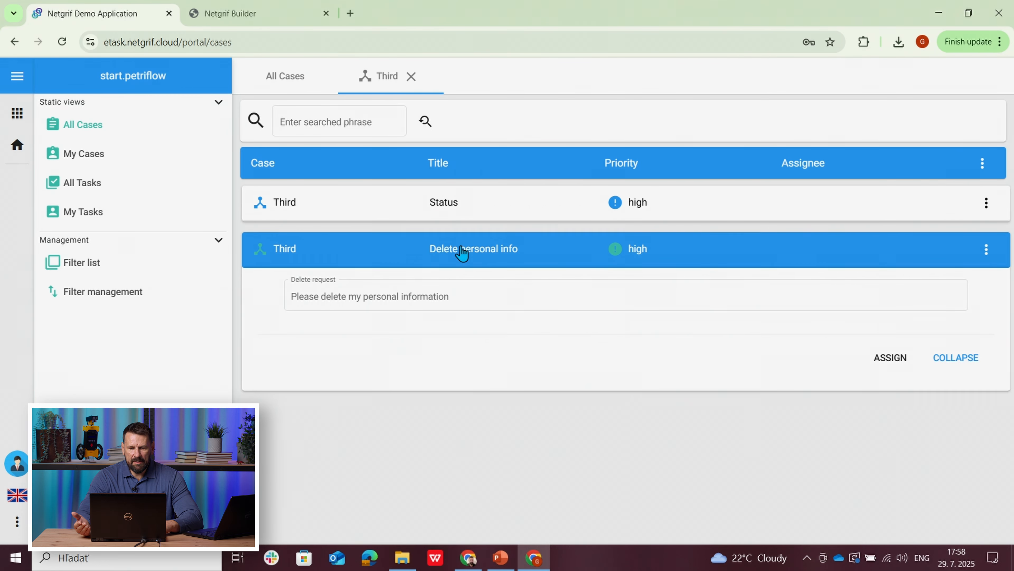
{"action": "left_click", "coordinate": [890, 357]}
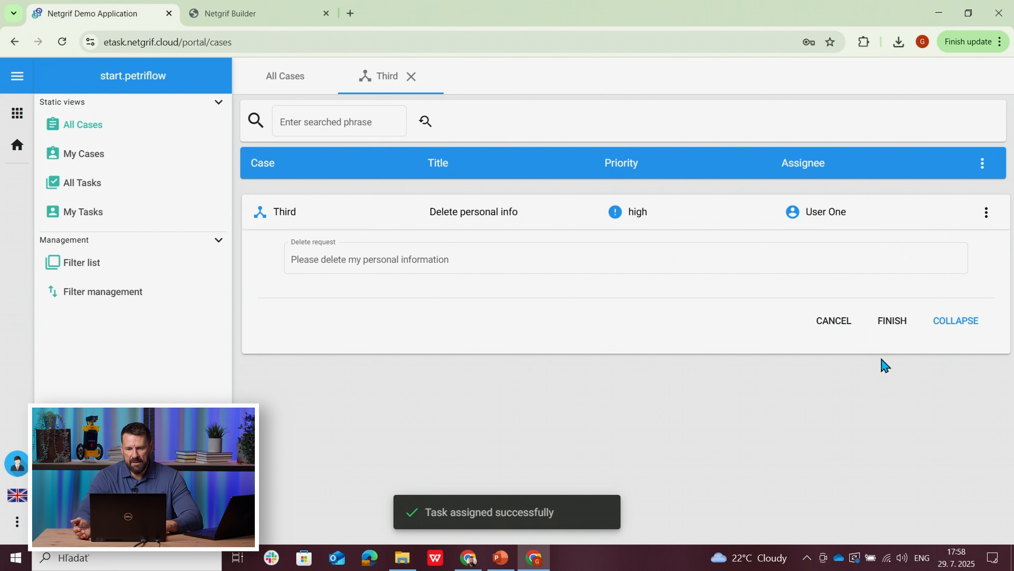
{"action": "left_click", "coordinate": [891, 325]}
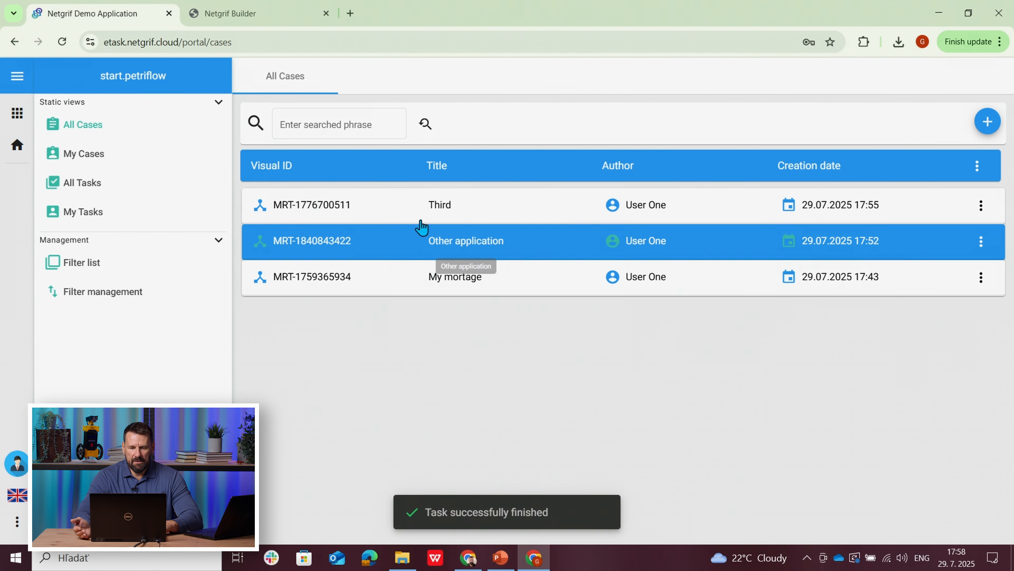
{"action": "left_click", "coordinate": [418, 216]}
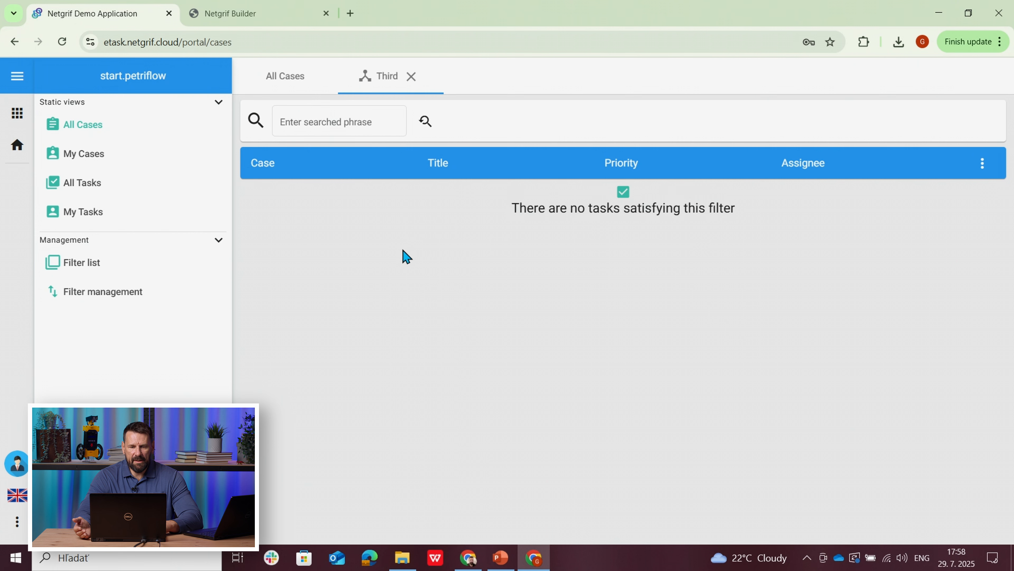
Step: Switch to the bank employee's demo application, reopen the Third case and examine its Anonimyzed status details down to the appraisal fields
{"action": "left_click", "coordinate": [469, 560]}
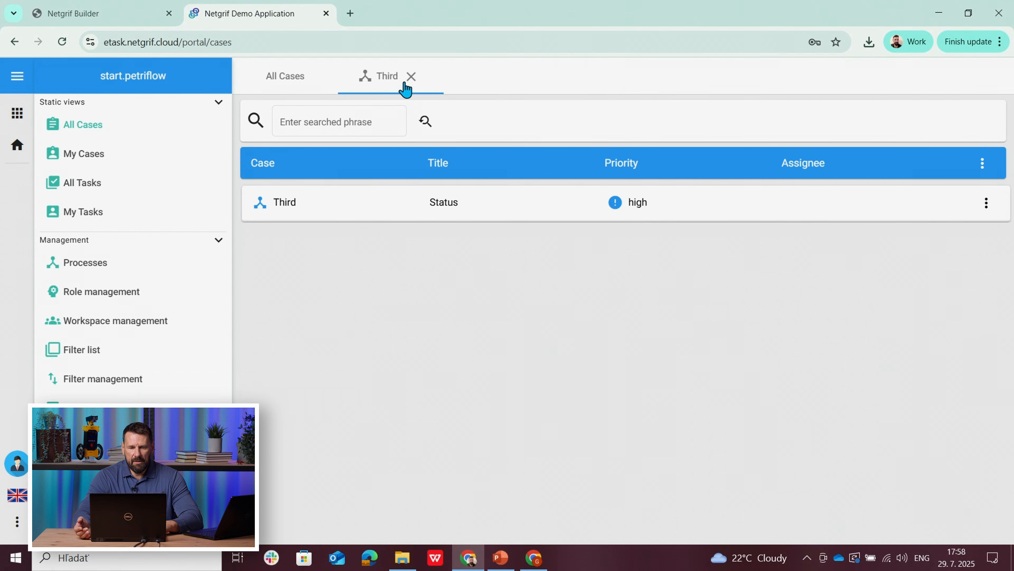
{"action": "left_click", "coordinate": [412, 76]}
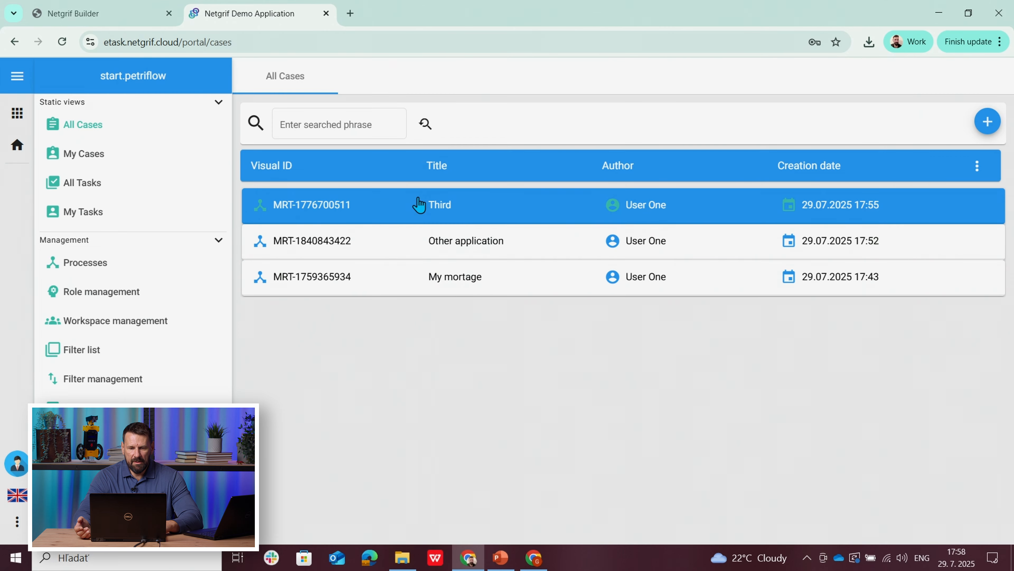
{"action": "left_click", "coordinate": [419, 204]}
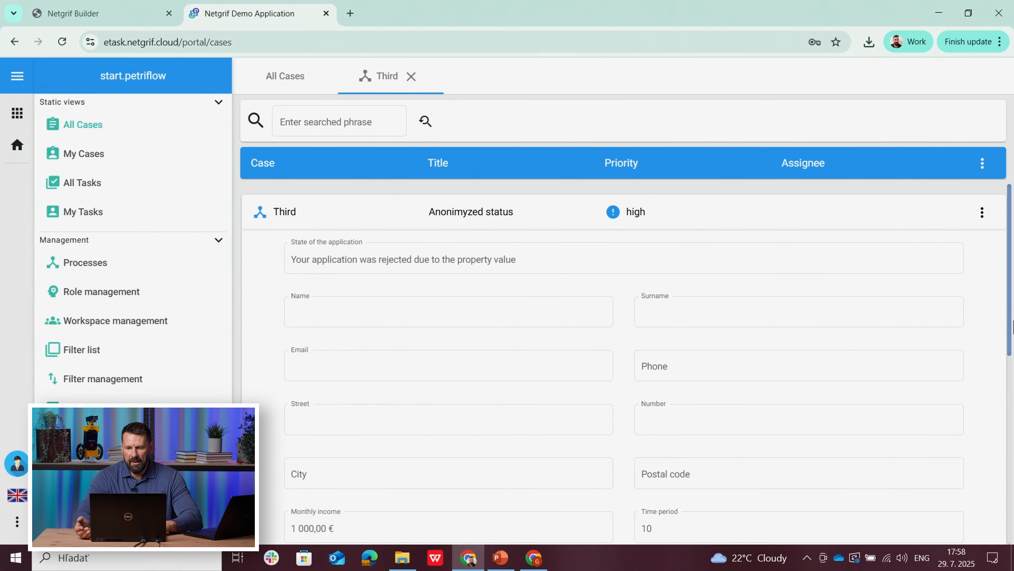
{"action": "left_click_drag", "start_coordinate": [1010, 325], "coordinate": [1012, 459]}
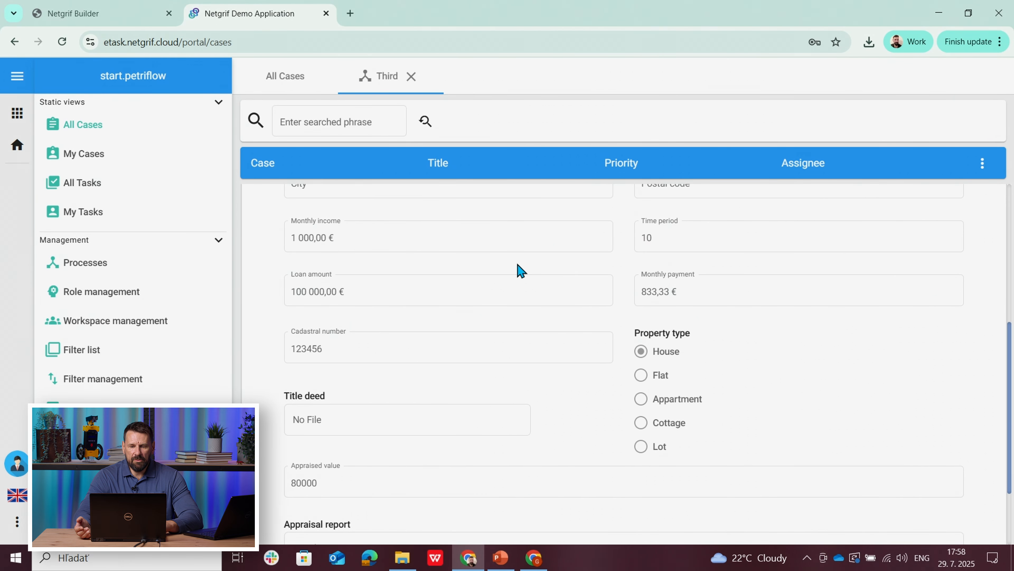